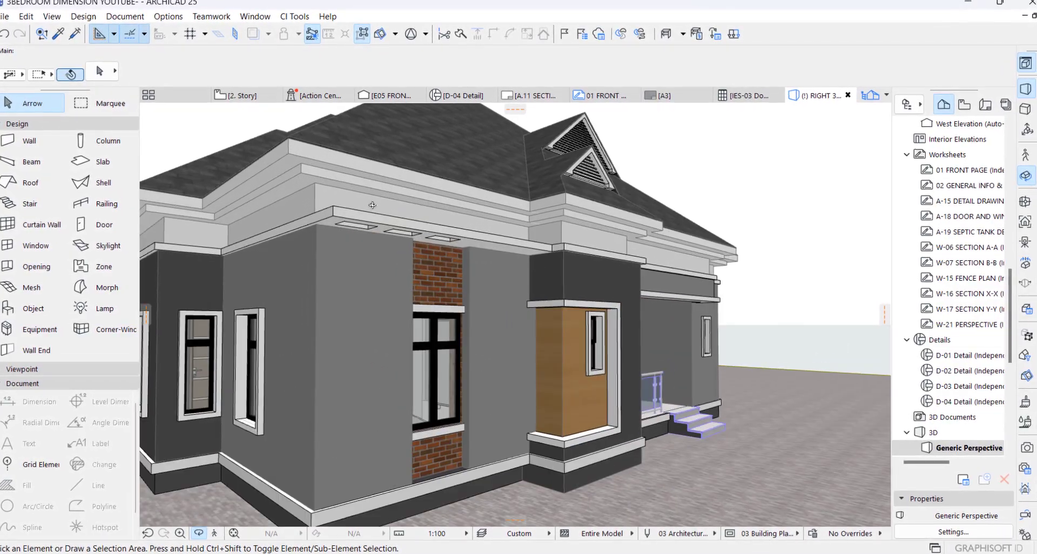
# Step: Examine the finished house's facade, brick window bands and roof gables in 3D from several sides
pyautogui.click(395, 224)
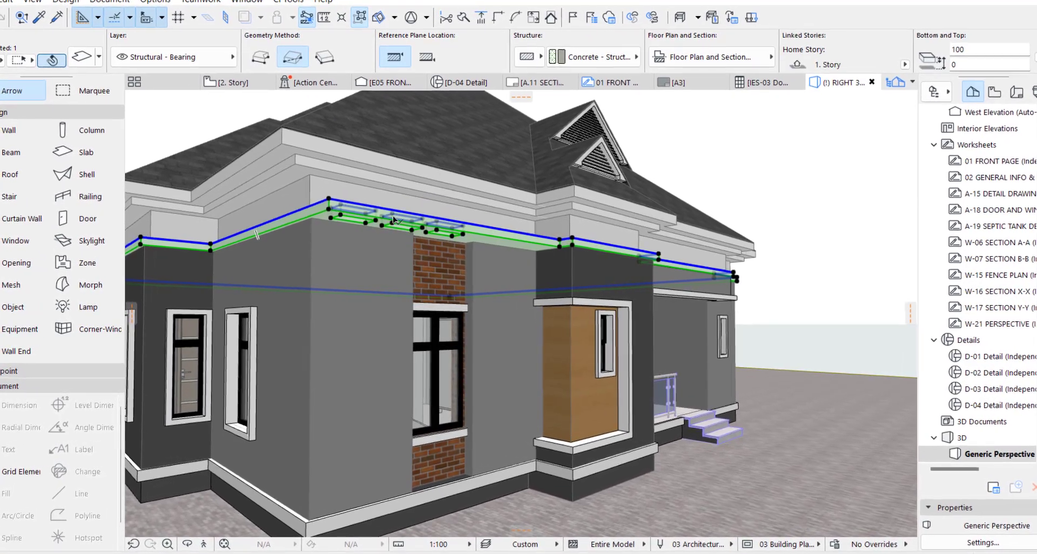
pyautogui.click(380, 319)
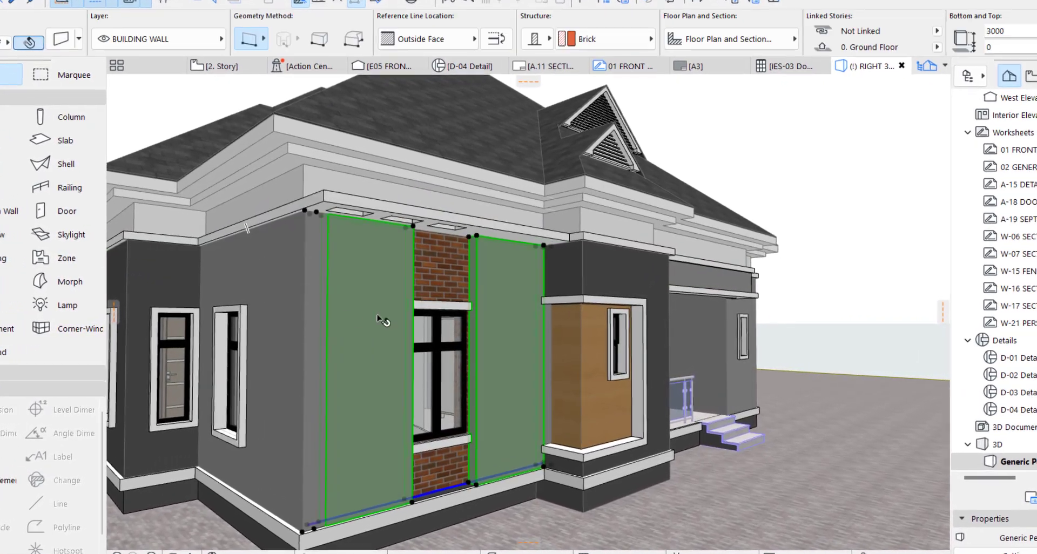
pyautogui.press('Escape')
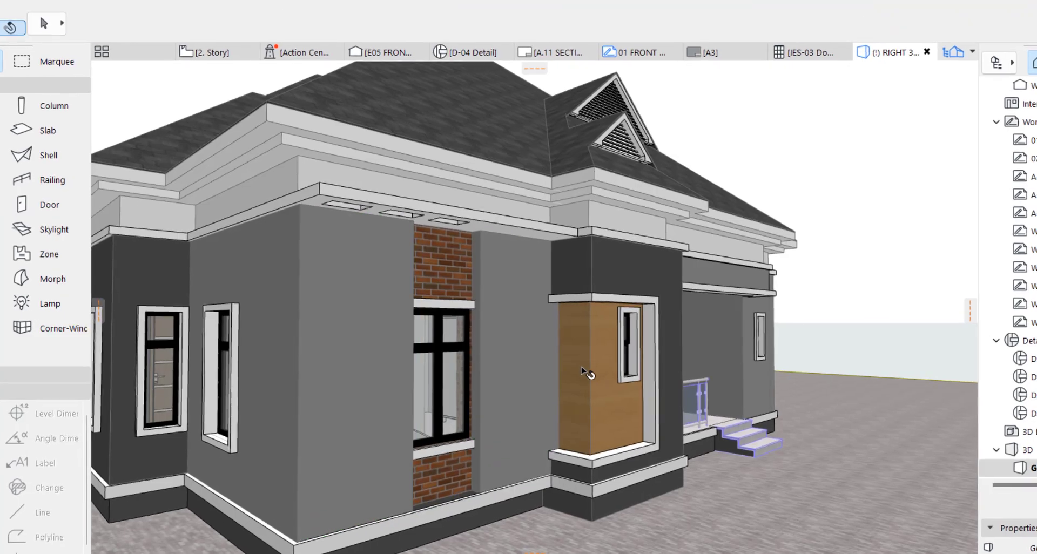
pyautogui.keyDown('shift'); pyautogui.moveTo(503, 340); pyautogui.dragTo(655, 295, button='middle'); pyautogui.keyUp('shift')
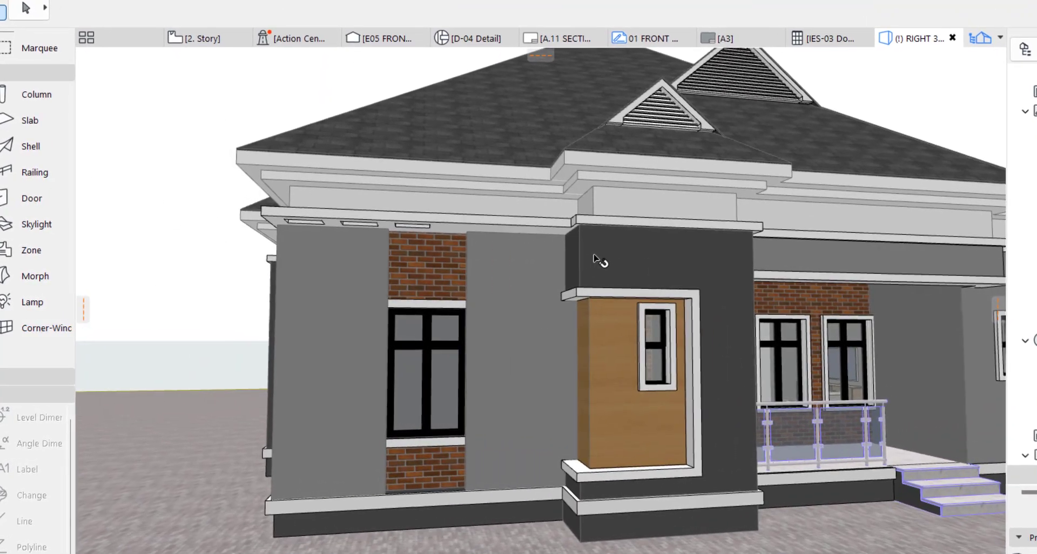
pyautogui.scroll(-3, 625, 383)
pyautogui.scroll(3, 503, 186)
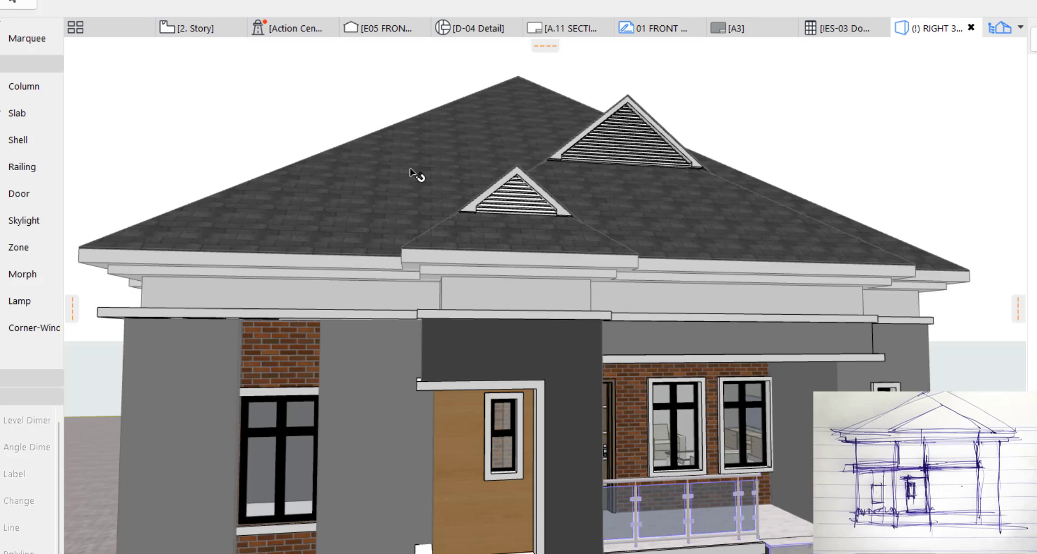
pyautogui.click(410, 171)
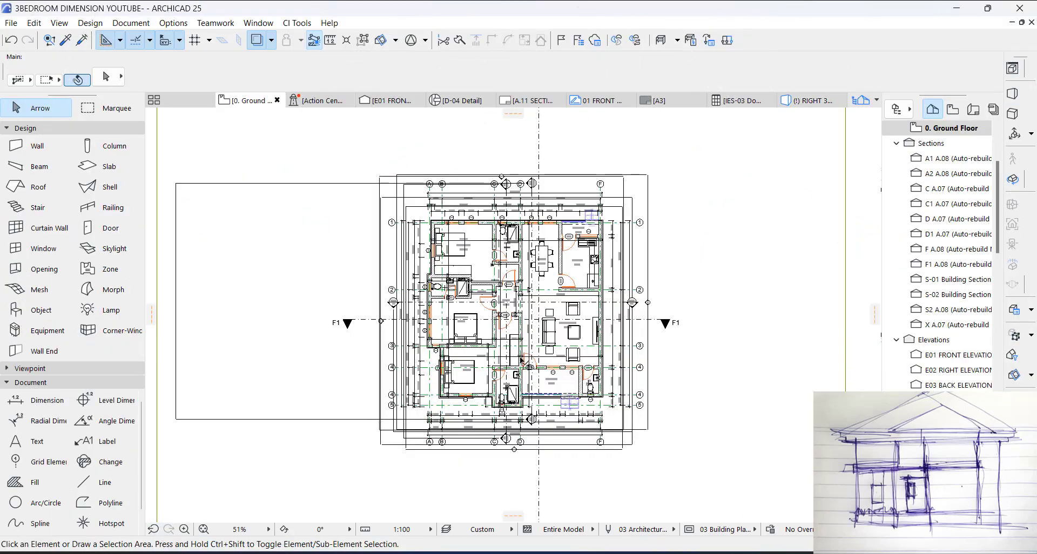
# Step: Delete the roof and the grouped upper walls above the ground floor of the original house in the 3D view
pyautogui.press('F3')
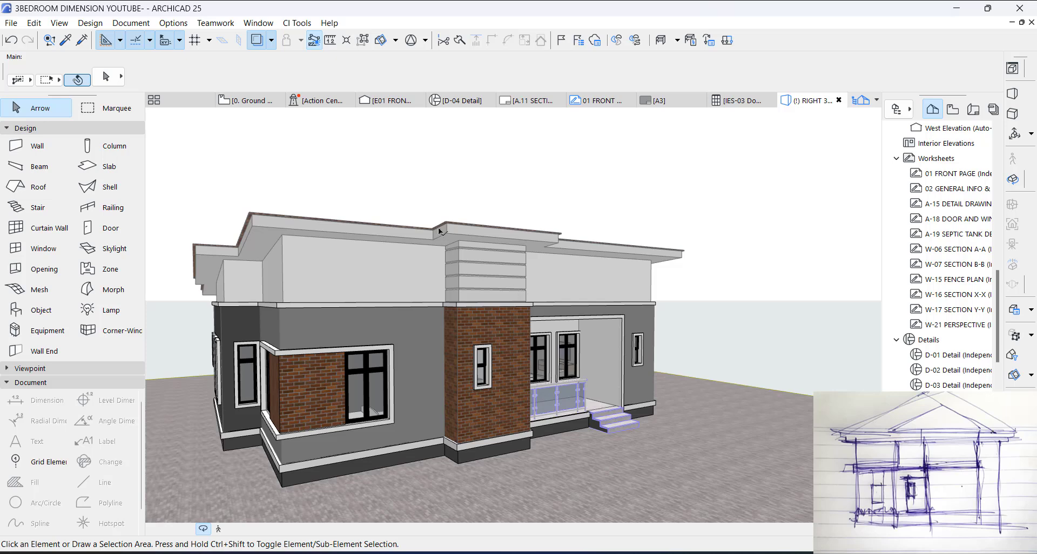
pyautogui.scroll(2, 186, 262)
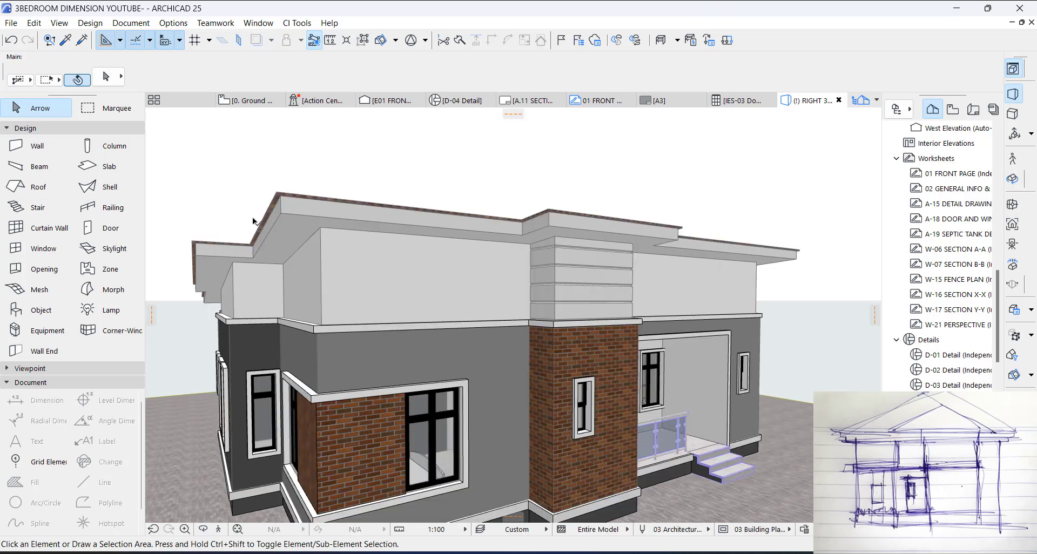
pyautogui.click(277, 195)
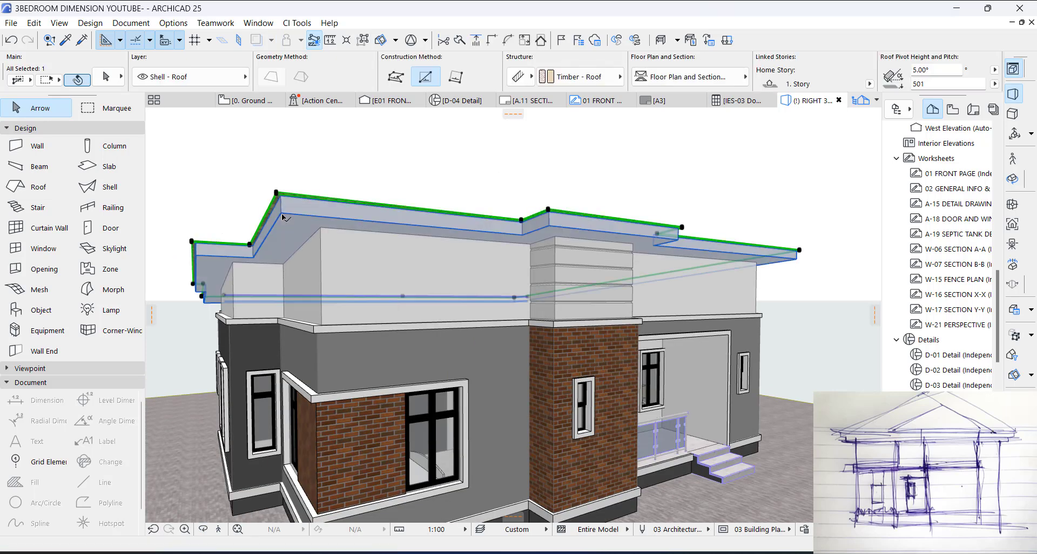
pyautogui.press('Delete')
pyautogui.click(313, 248)
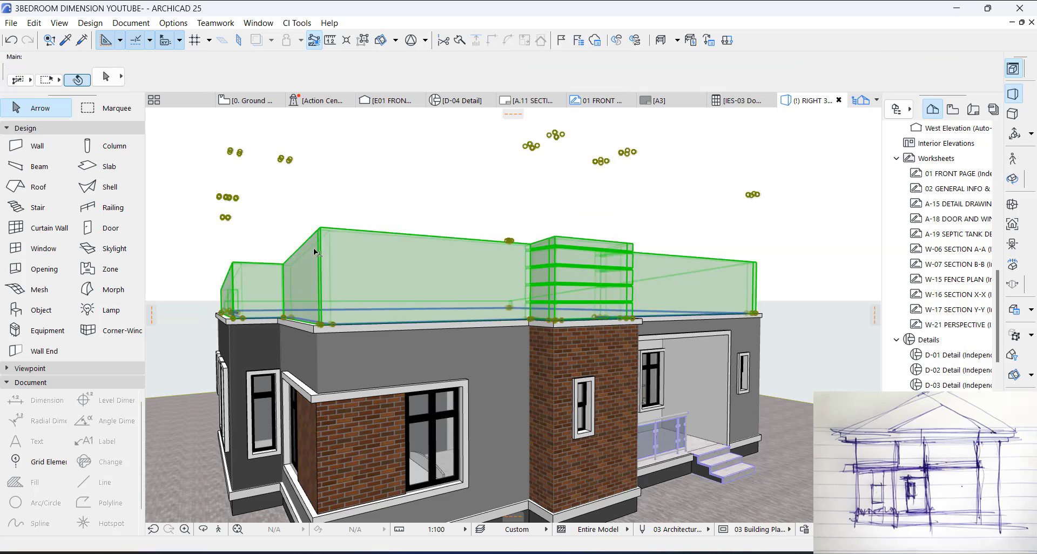
pyautogui.press('Delete')
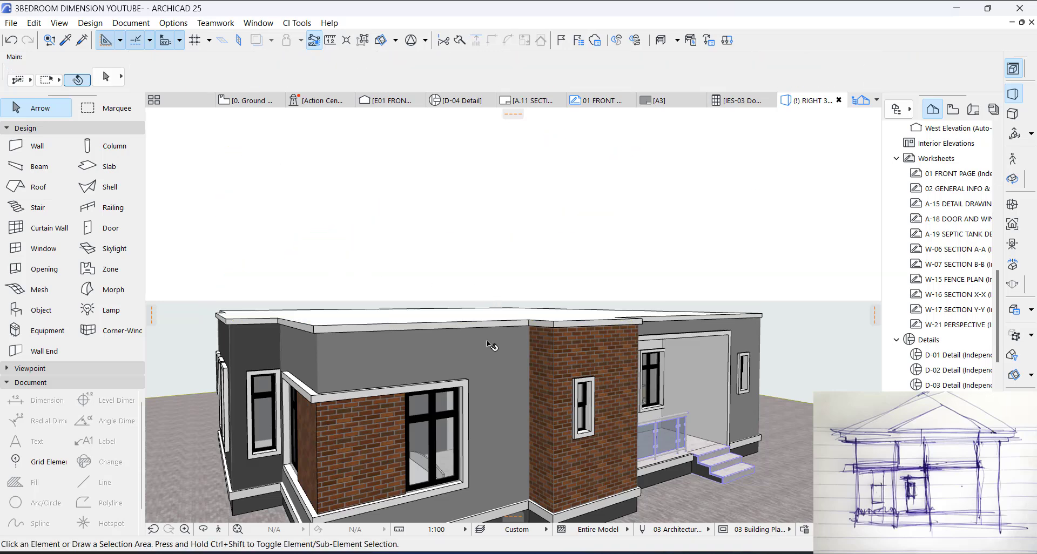
# Step: Delete the brick cladding wall that wraps the building corner between the two windows
pyautogui.keyDown('shift'); pyautogui.moveTo(492, 346); pyautogui.dragTo(513, 346, button='middle'); pyautogui.keyUp('shift')
pyautogui.moveTo(426, 332)
pyautogui.keyDown('shift'); pyautogui.mouseDown(button='middle')
pyautogui.moveTo(498, 312)
pyautogui.moveTo(355, 312)
pyautogui.moveTo(444, 316)
pyautogui.moveTo(416, 320)
pyautogui.mouseUp(button='middle'); pyautogui.keyUp('shift')
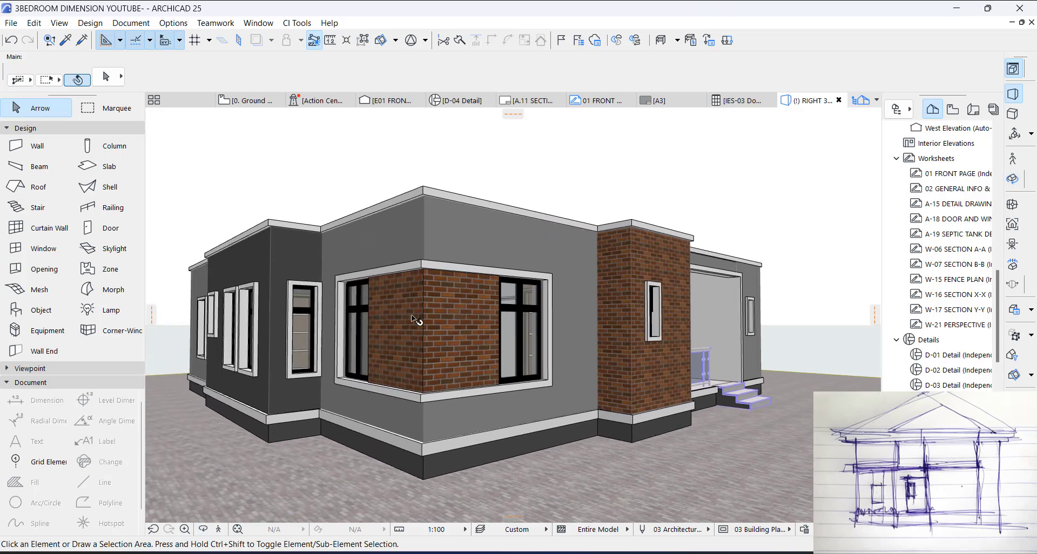
pyautogui.click(400, 297)
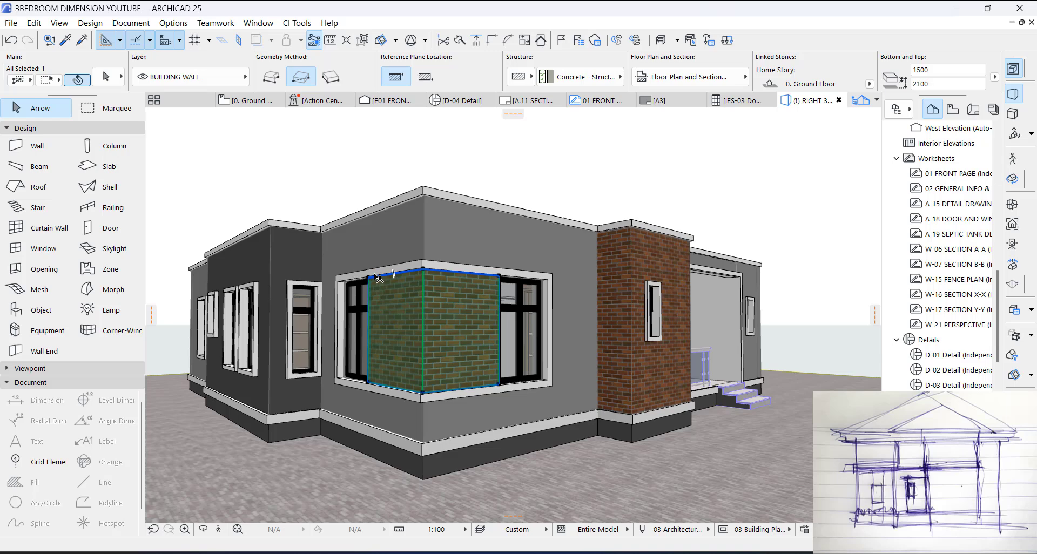
pyautogui.press('Delete')
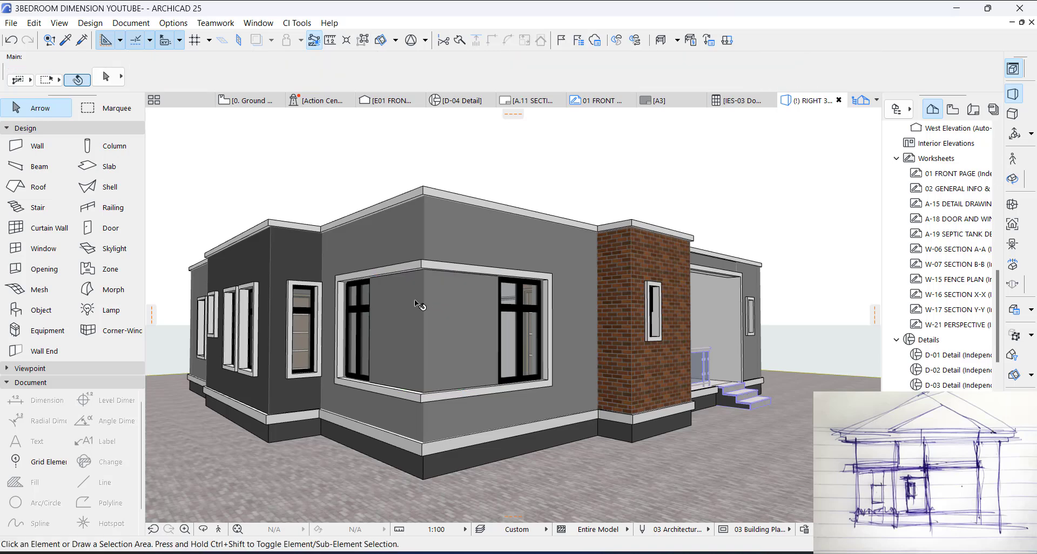
# Step: Delete the upper and lower bands and the two vertical side pieces that frame the corner windows
pyautogui.click(390, 270)
pyautogui.keyDown('shift'); pyautogui.click(419, 398); pyautogui.keyUp('shift')
pyautogui.press('Escape')
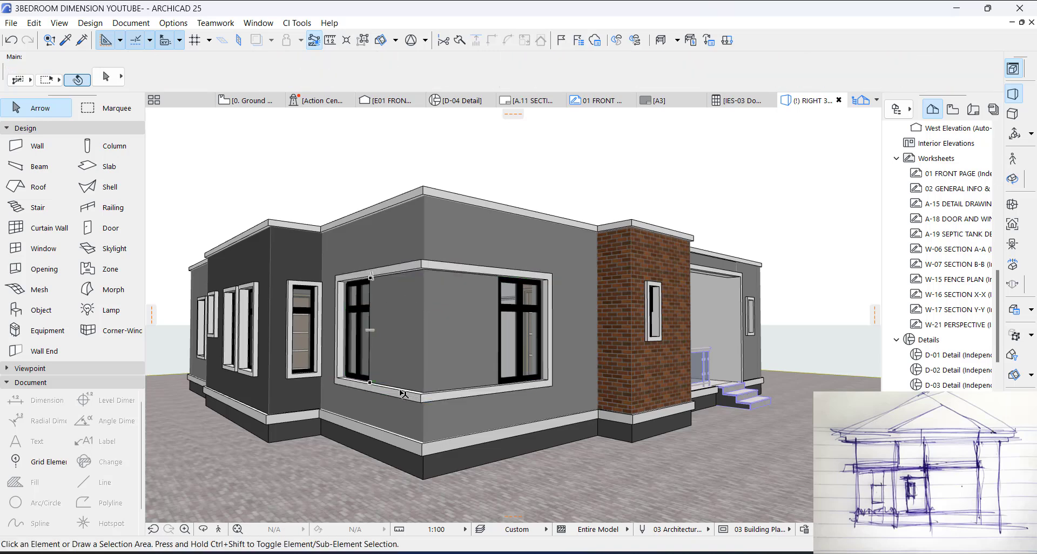
pyautogui.click(472, 292)
pyautogui.keyDown('shift'); pyautogui.click(474, 272); pyautogui.keyUp('shift')
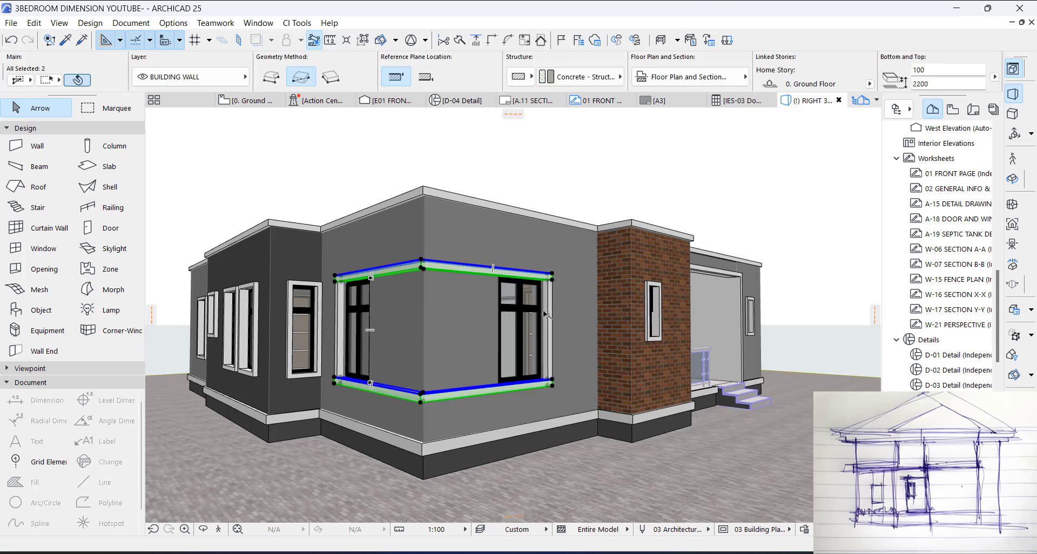
pyautogui.press('Delete')
pyautogui.click(549, 323)
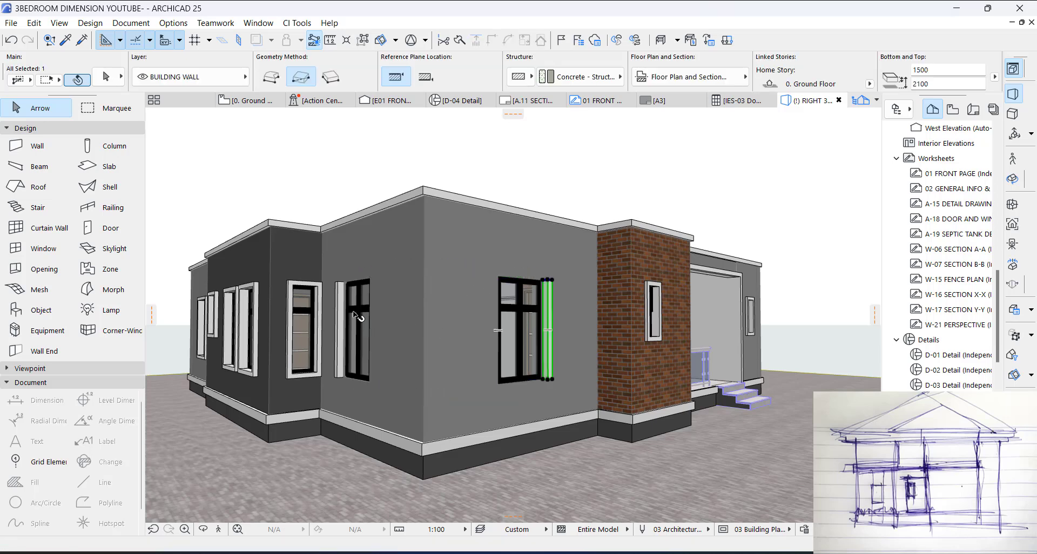
pyautogui.keyDown('shift'); pyautogui.click(345, 310); pyautogui.keyUp('shift')
pyautogui.press('Delete')
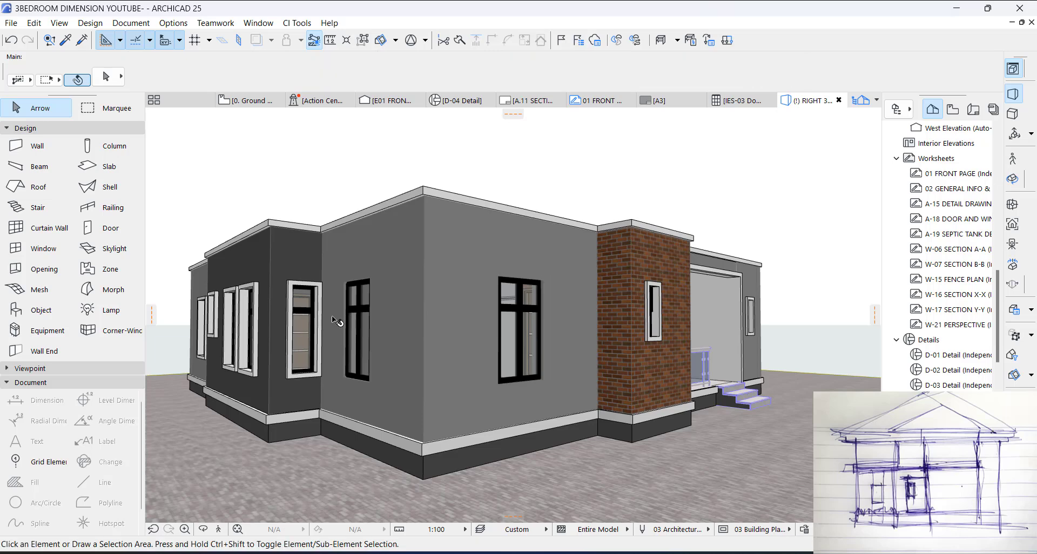
# Step: Transfer the parameters of a framed 900 x 1500 window on the dark side wall to the unframed window near the building corner
pyautogui.scroll(1, 314, 311)
pyautogui.scroll(-4, 760, 390)
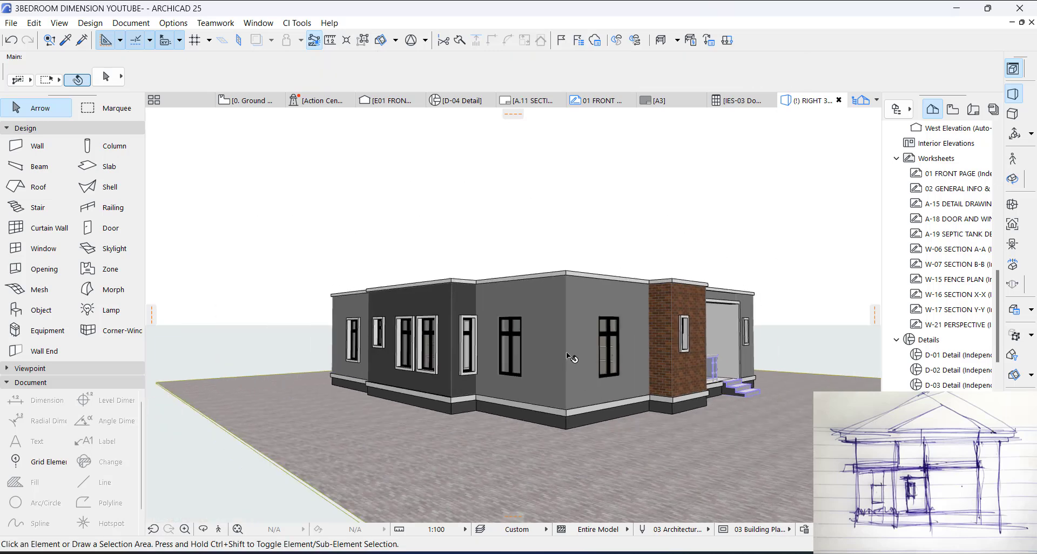
pyautogui.scroll(4, 420, 325)
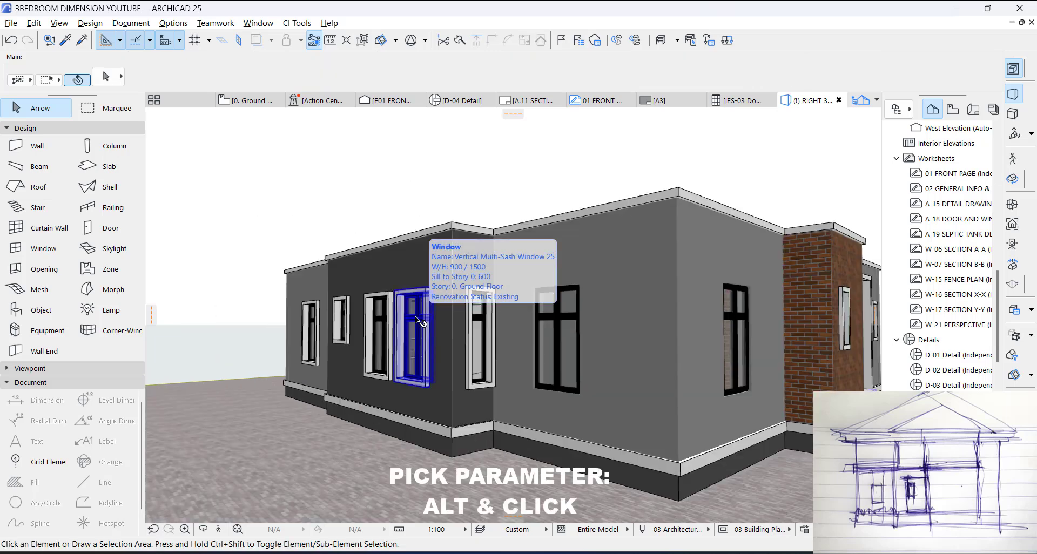
pyautogui.keyDown('alt'); pyautogui.click(424, 327); pyautogui.keyUp('alt')
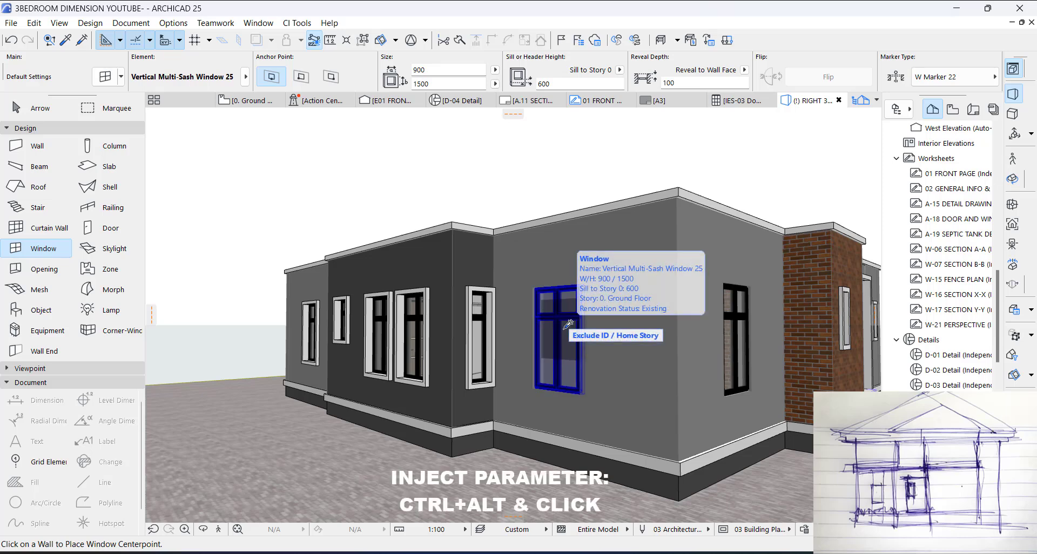
pyautogui.keyDown('ctrl'); pyautogui.keyDown('alt'); pyautogui.click(565, 329); pyautogui.keyUp('alt'); pyautogui.keyUp('ctrl')
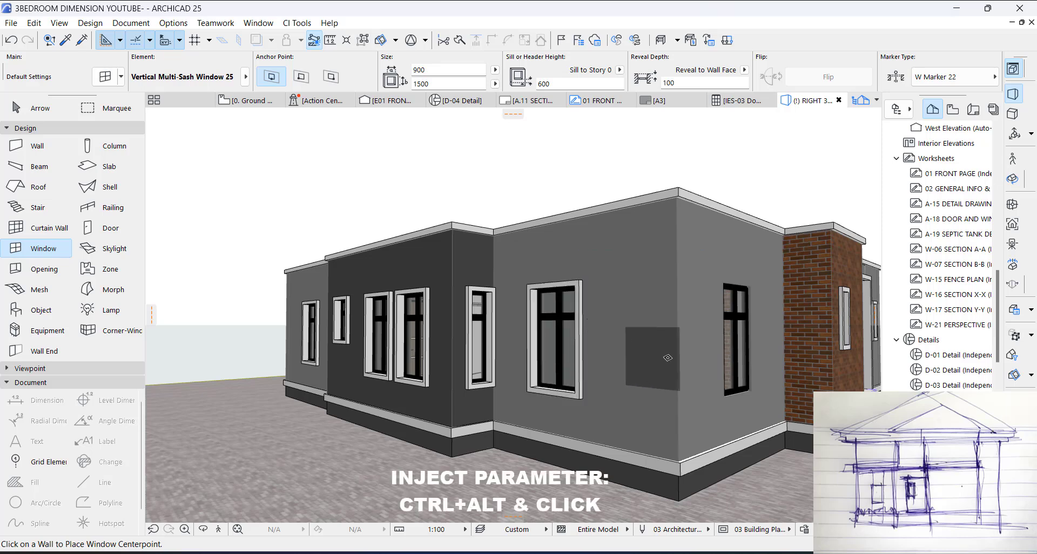
pyautogui.press('Escape')
# Step: On the ground floor plan, pick up the settings of the bath's front wall for new walls and set the reference line to Outside Face
pyautogui.keyDown('shift'); pyautogui.moveTo(690, 362); pyautogui.dragTo(572, 319, button='middle'); pyautogui.keyUp('shift')
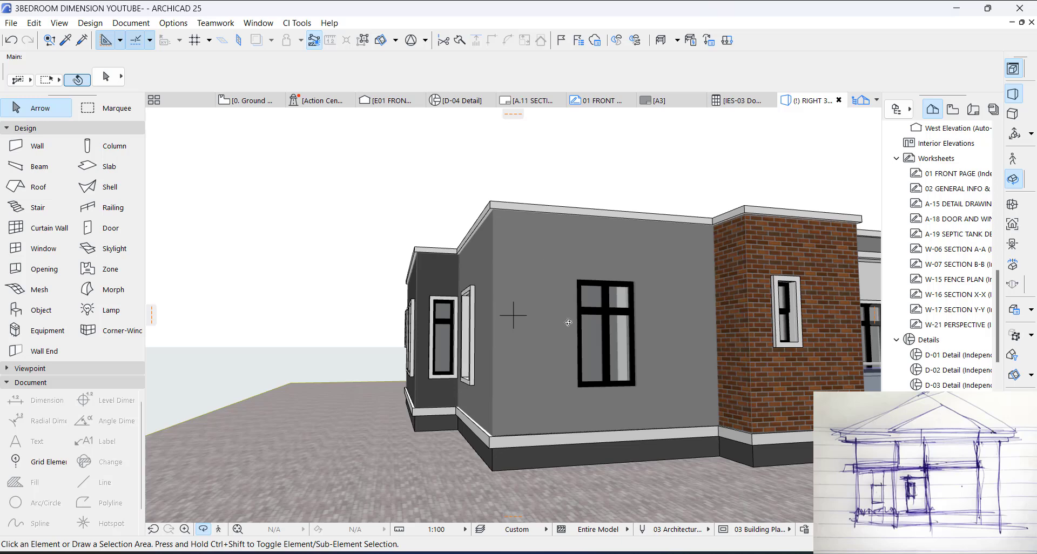
pyautogui.keyDown('shift'); pyautogui.moveTo(598, 355); pyautogui.dragTo(558, 316, button='middle'); pyautogui.keyUp('shift')
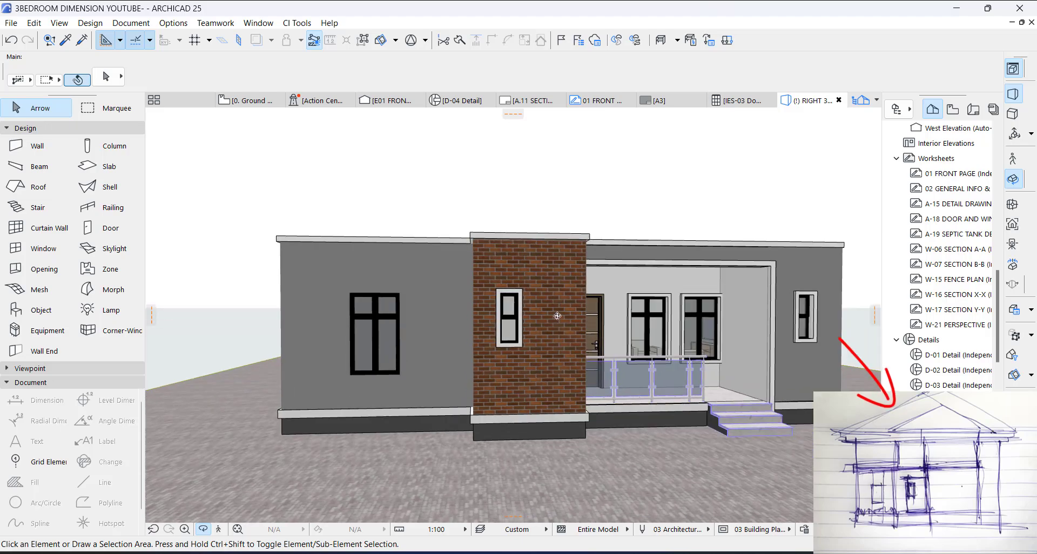
pyautogui.press('F2')
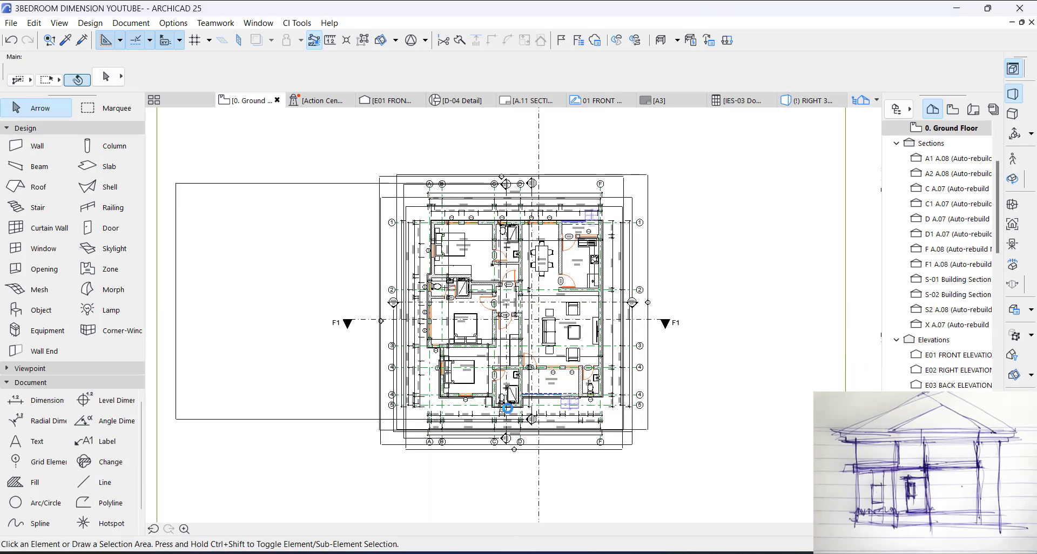
pyautogui.scroll(6, 503, 415)
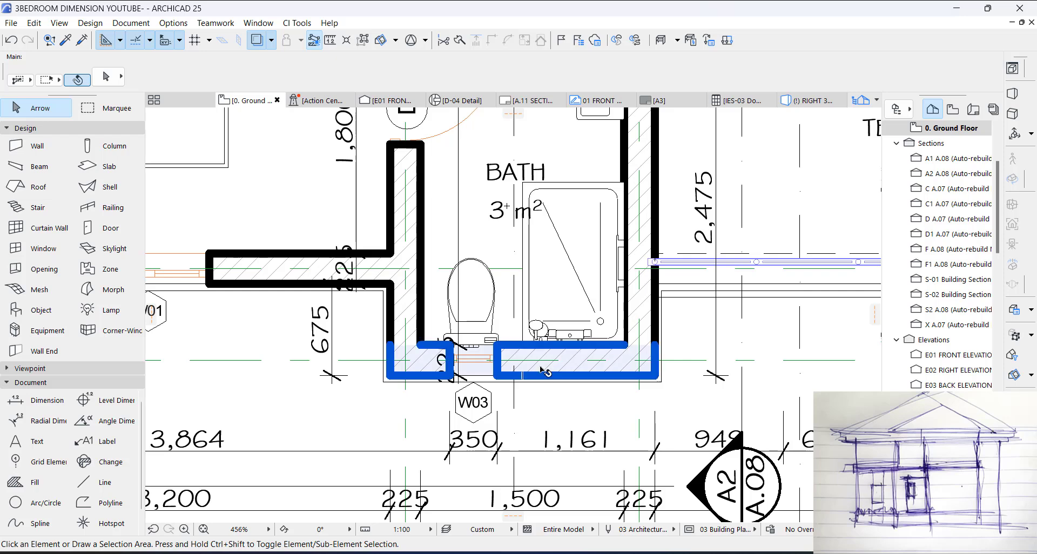
pyautogui.click(548, 363)
pyautogui.press('F3')
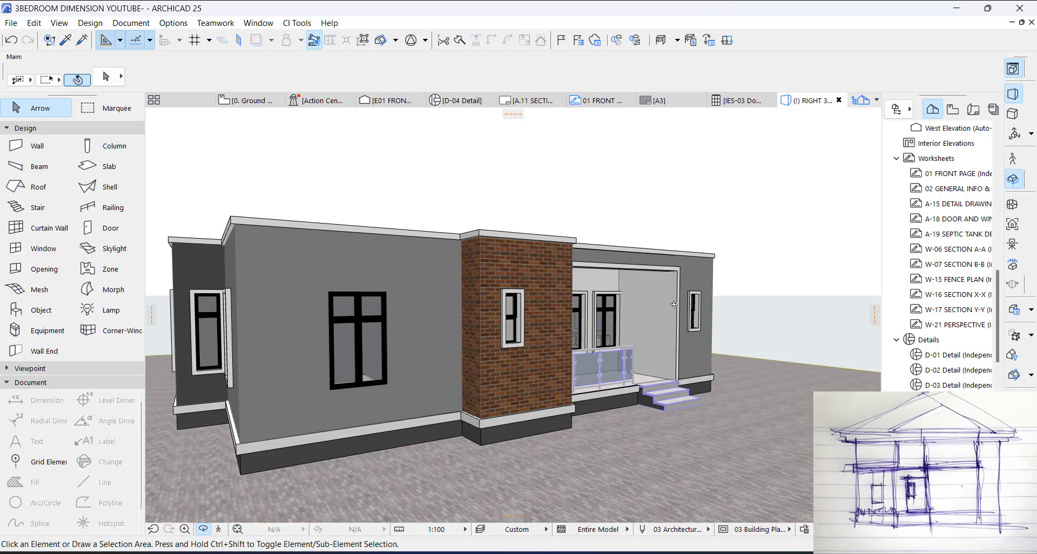
pyautogui.press('F2')
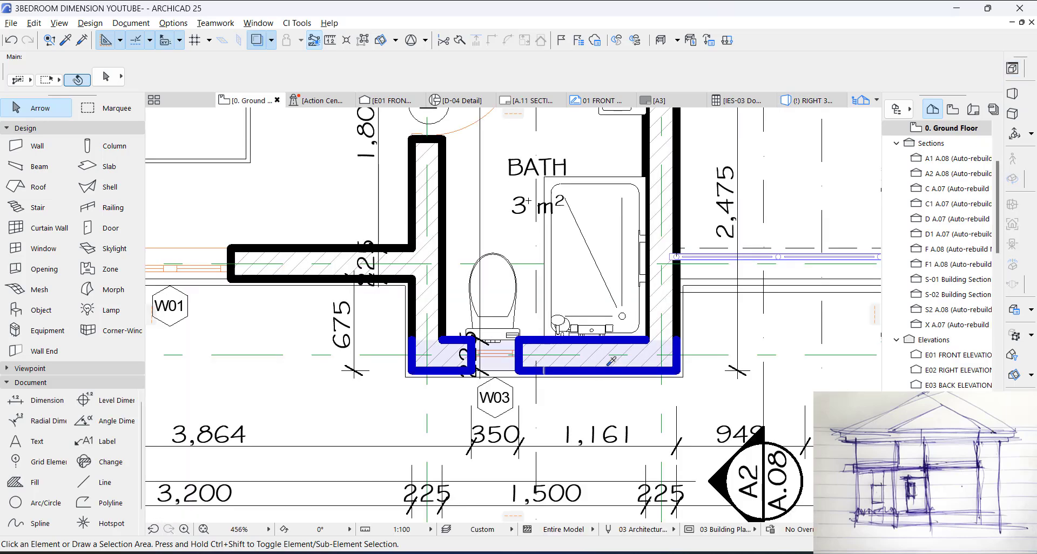
pyautogui.keyDown('alt'); pyautogui.click(615, 363); pyautogui.keyUp('alt')
pyautogui.click(445, 82)
pyautogui.click(424, 76)
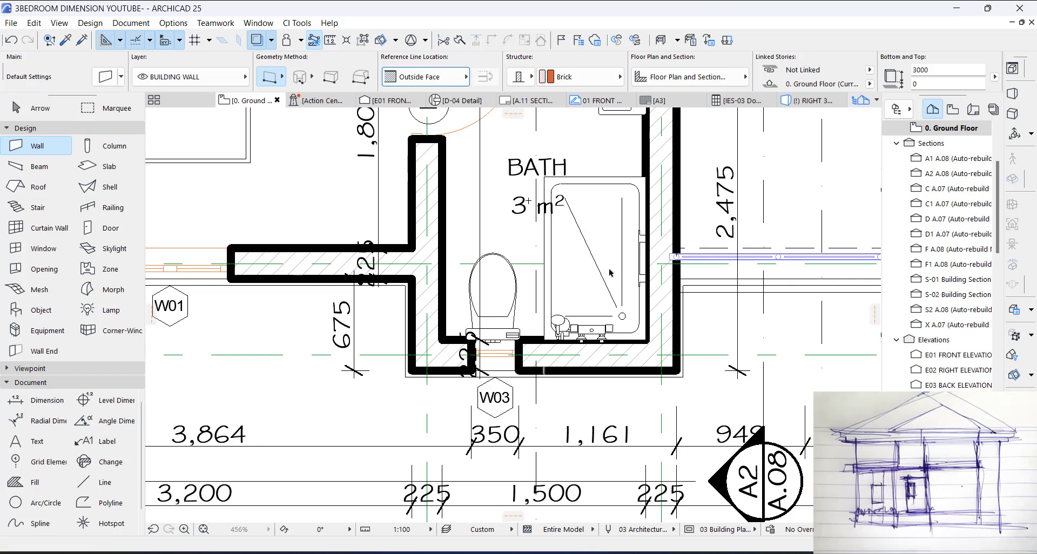
# Step: Try to draw a single straight wall 1950 long along the outer face of the bath's front wall
pyautogui.click(677, 370)
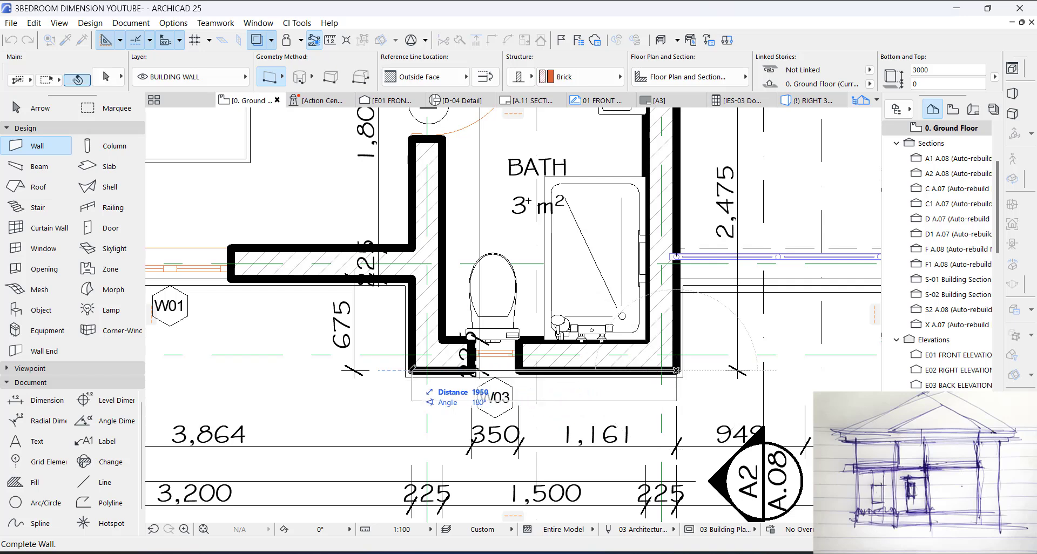
pyautogui.click(412, 370)
pyautogui.press('Escape')
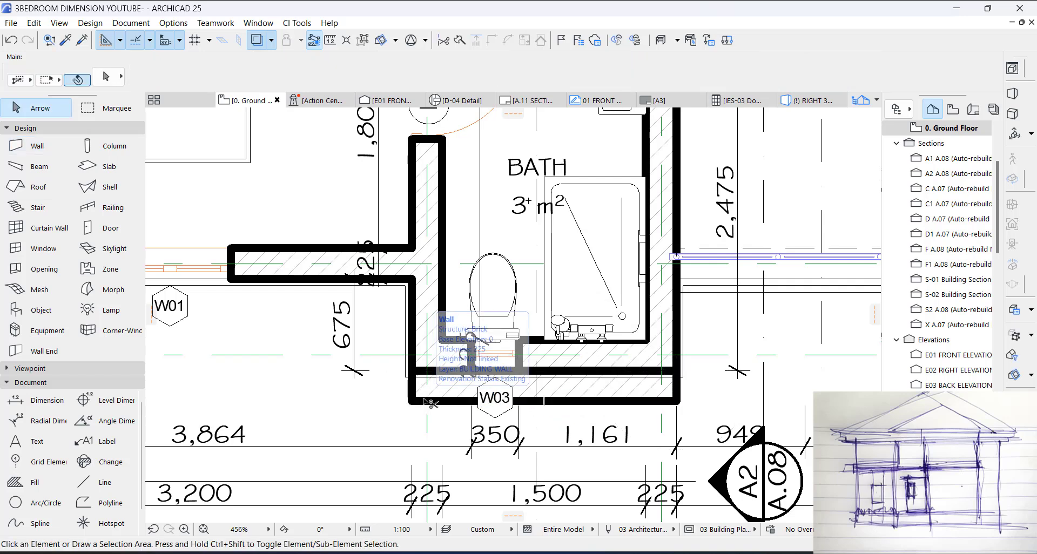
pyautogui.hotkey('ctrl', 'z')
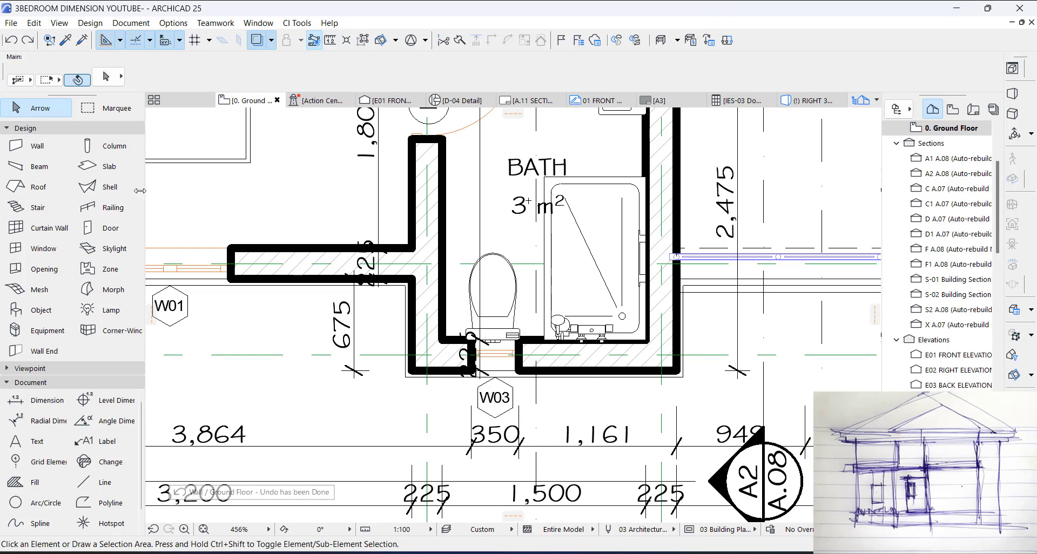
# Step: Draw a chained wall 1950 long along the bath's front outer face, continuing back along its side face to the W01 window wall
pyautogui.click(40, 146)
pyautogui.click(279, 82)
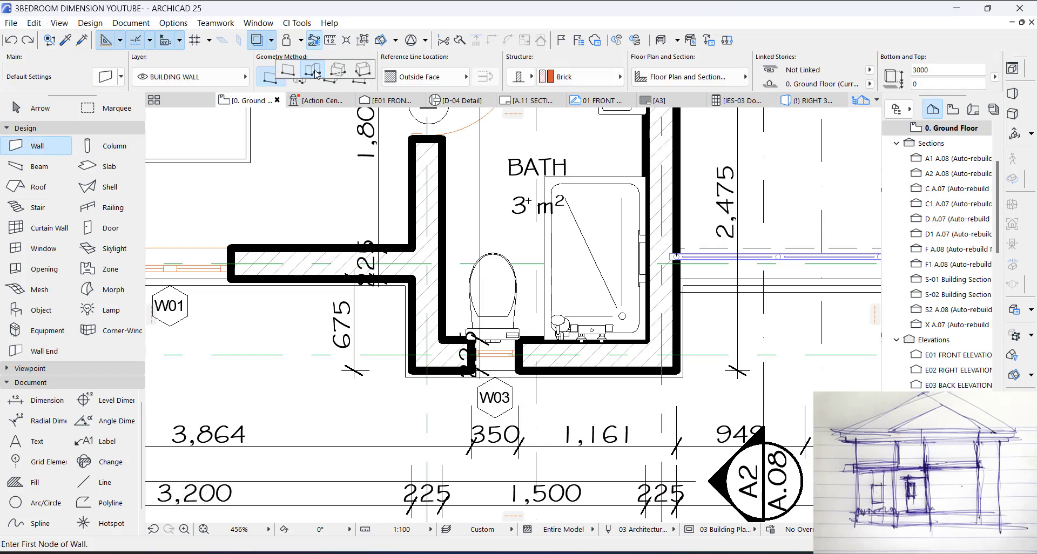
pyautogui.click(312, 75)
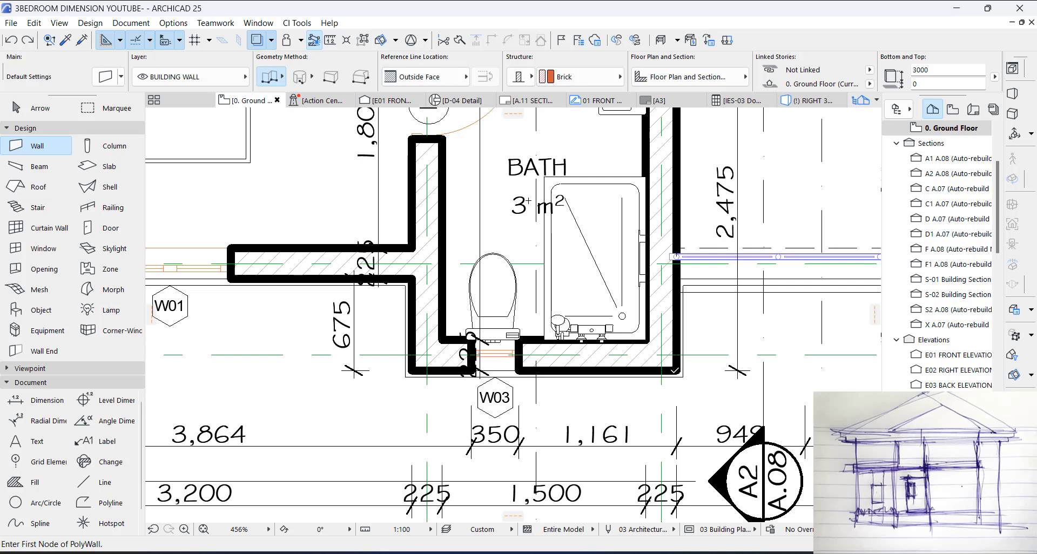
pyautogui.click(676, 370)
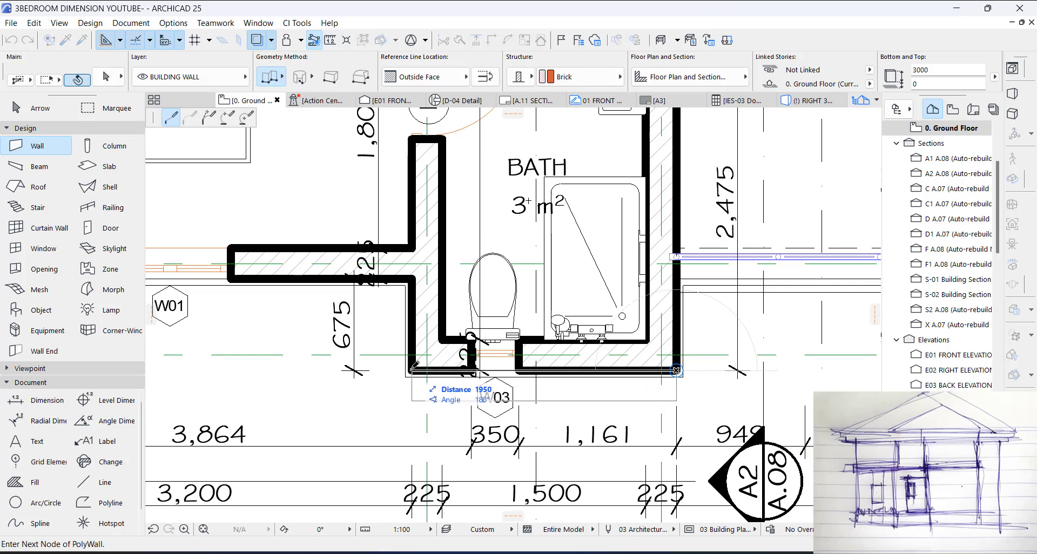
pyautogui.click(411, 371)
pyautogui.click(409, 277)
pyautogui.rightClick(409, 276)
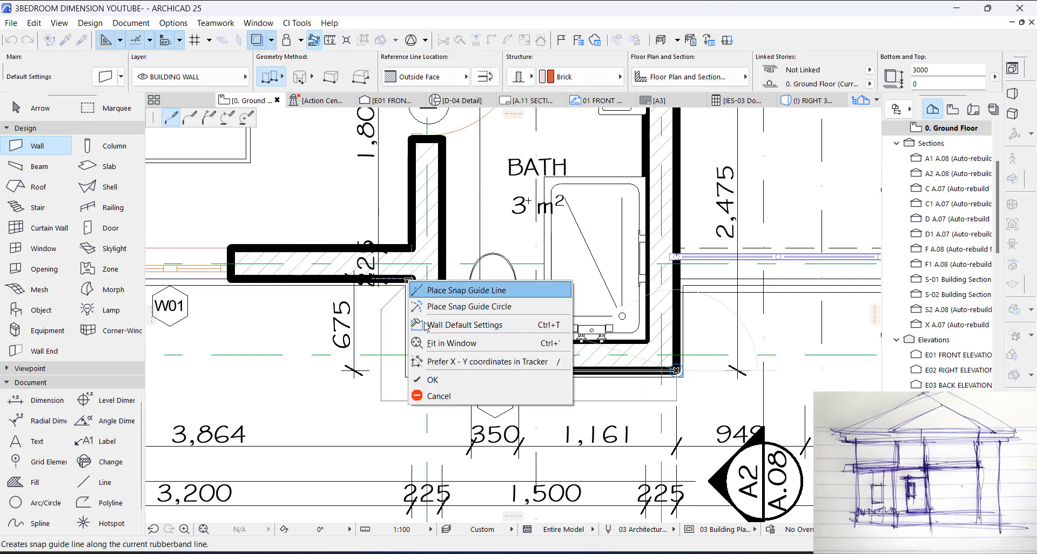
pyautogui.click(414, 380)
pyautogui.rightClick(309, 424)
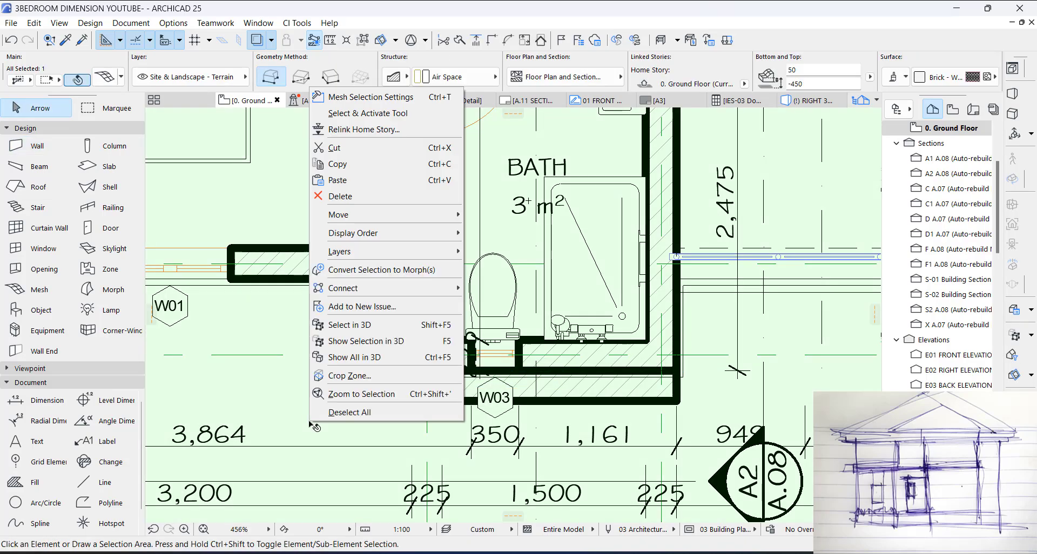
pyautogui.click(331, 412)
# Step: Turn off True Line Weight on the ground floor plan
pyautogui.scroll(-7, 709, 377)
pyautogui.scroll(-4, 420, 275)
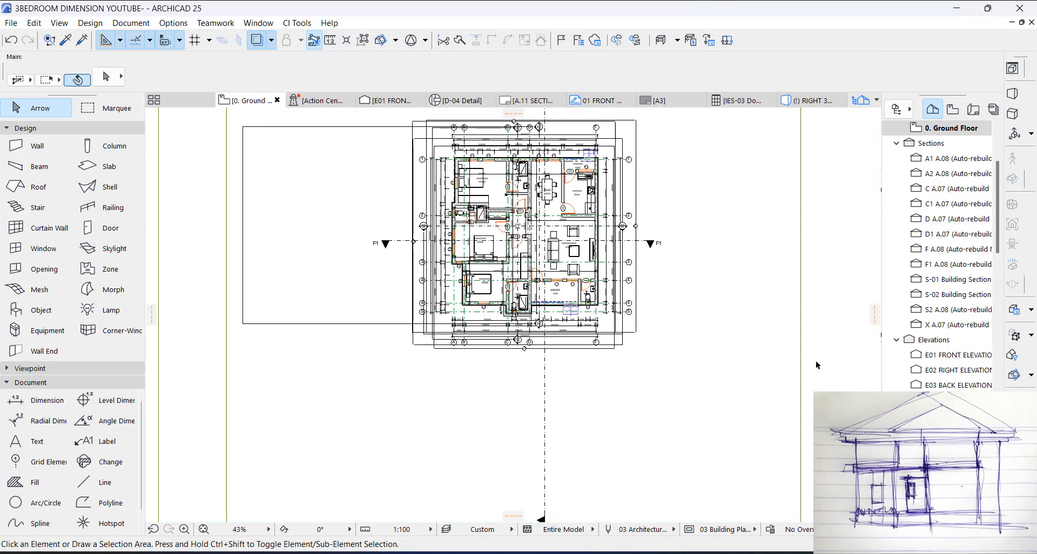
pyautogui.rightClick(837, 318)
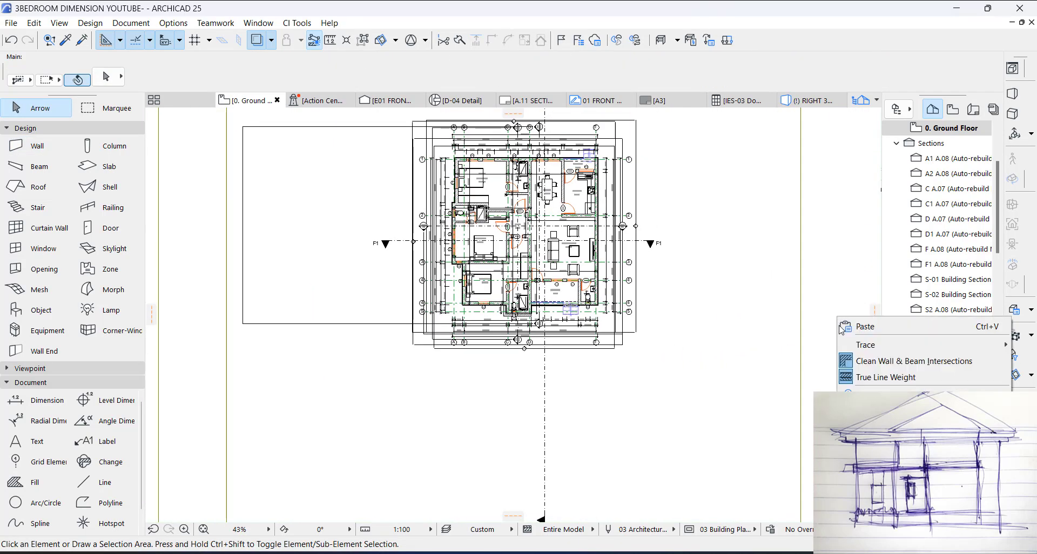
pyautogui.click(861, 378)
# Step: Set the thickness of the two new walls around the bath corner to 150
pyautogui.scroll(12, 519, 302)
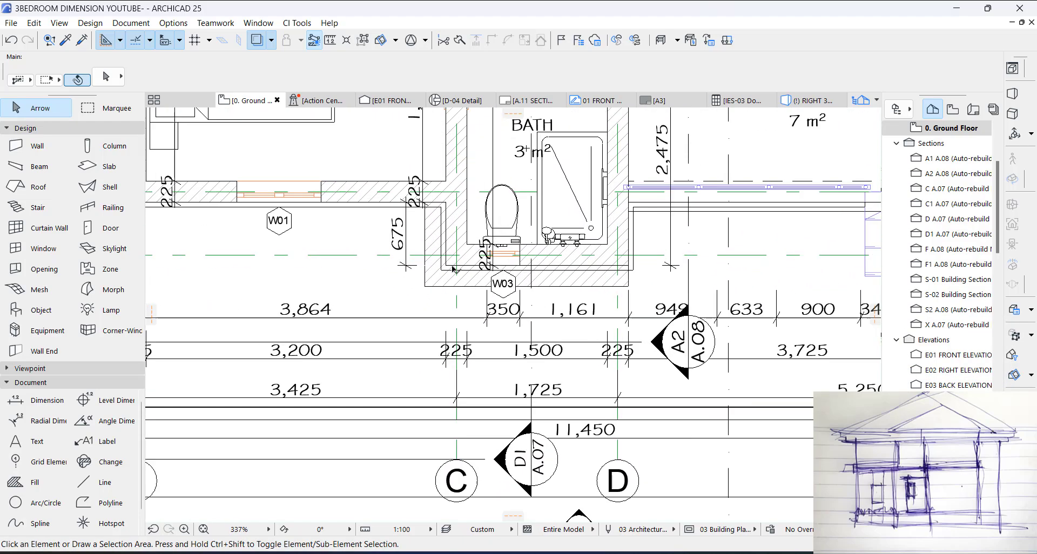
pyautogui.click(456, 268)
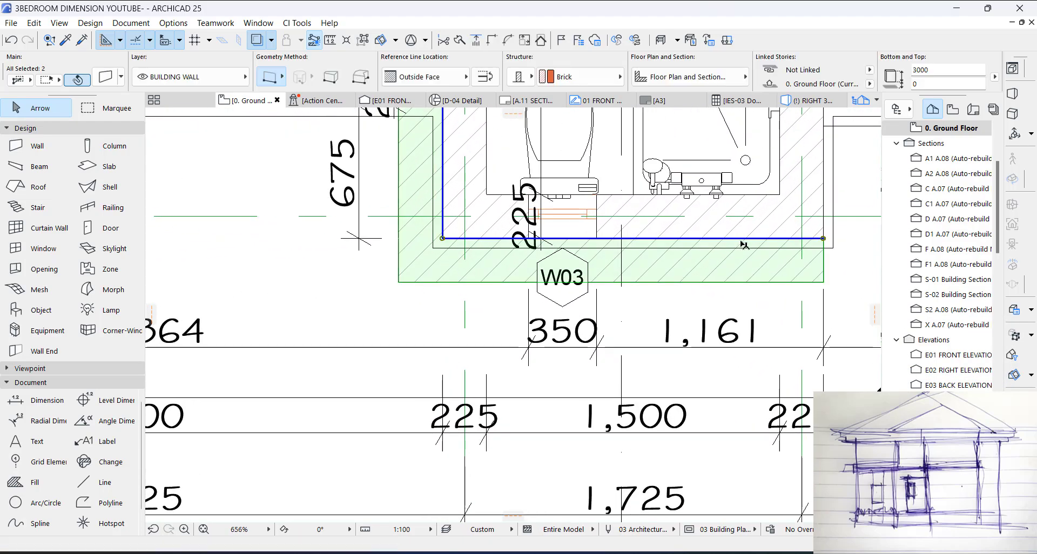
pyautogui.press('Escape')
pyautogui.click(776, 263)
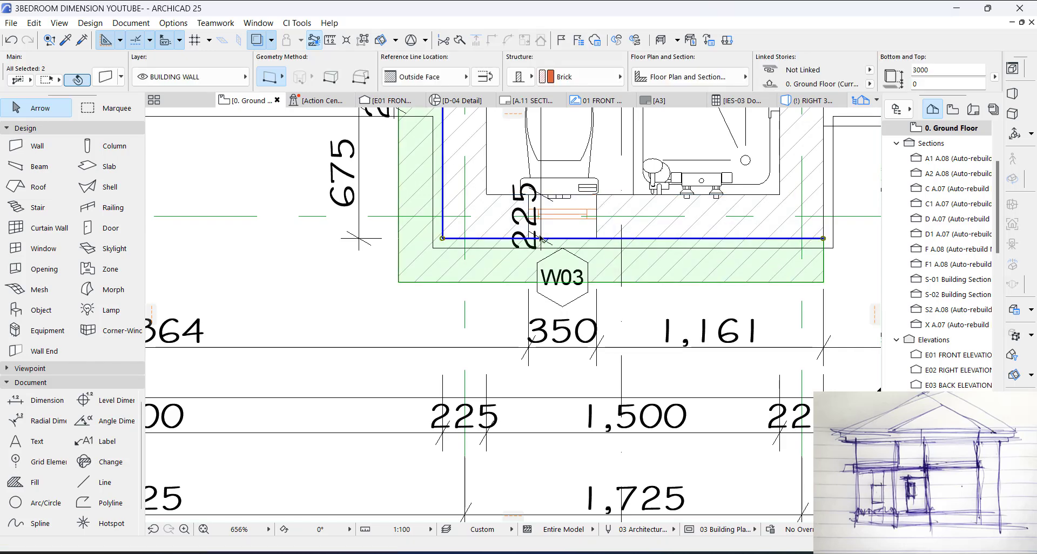
pyautogui.scroll(-3, 681, 267)
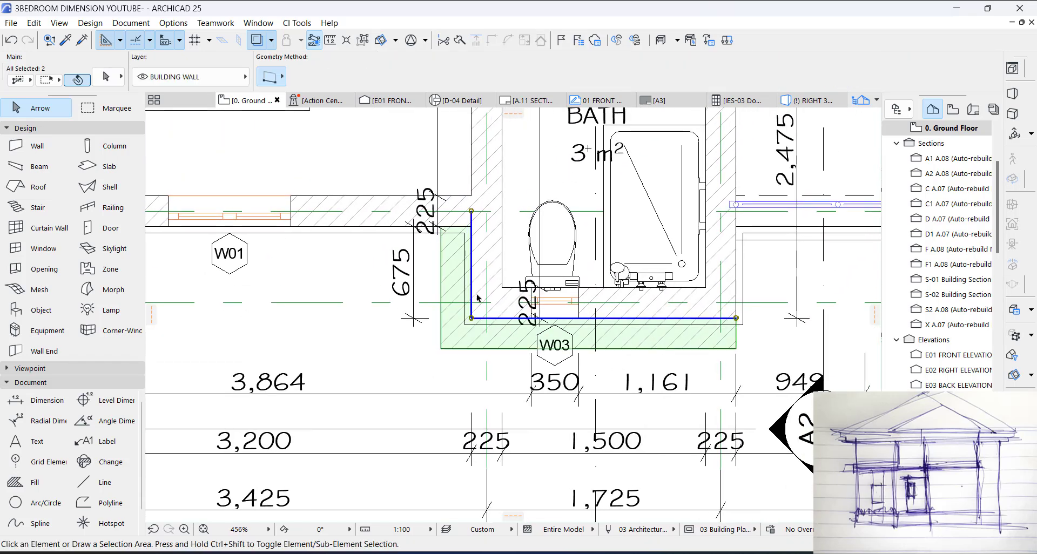
pyautogui.hscroll(4, 782, 76)
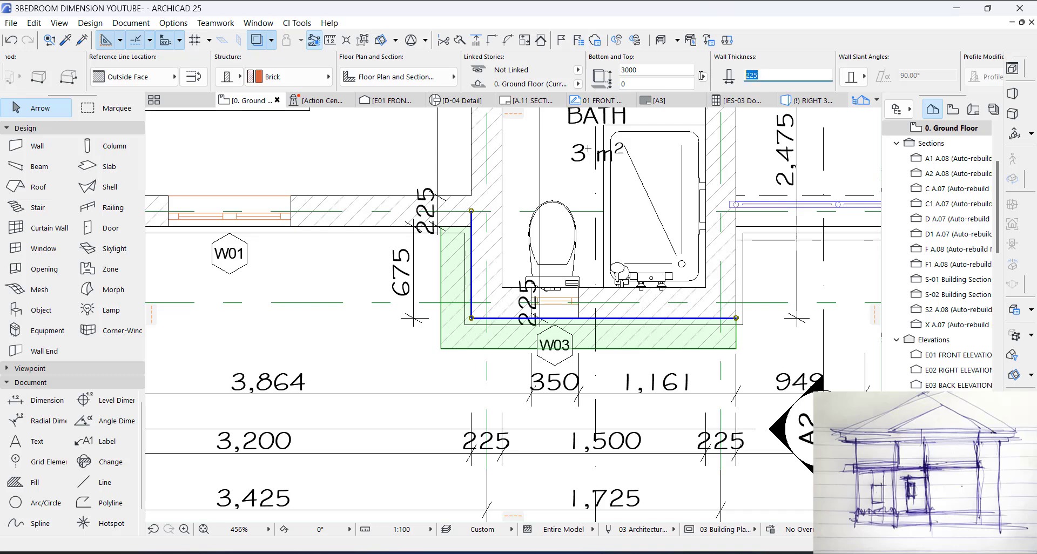
pyautogui.press('Return')
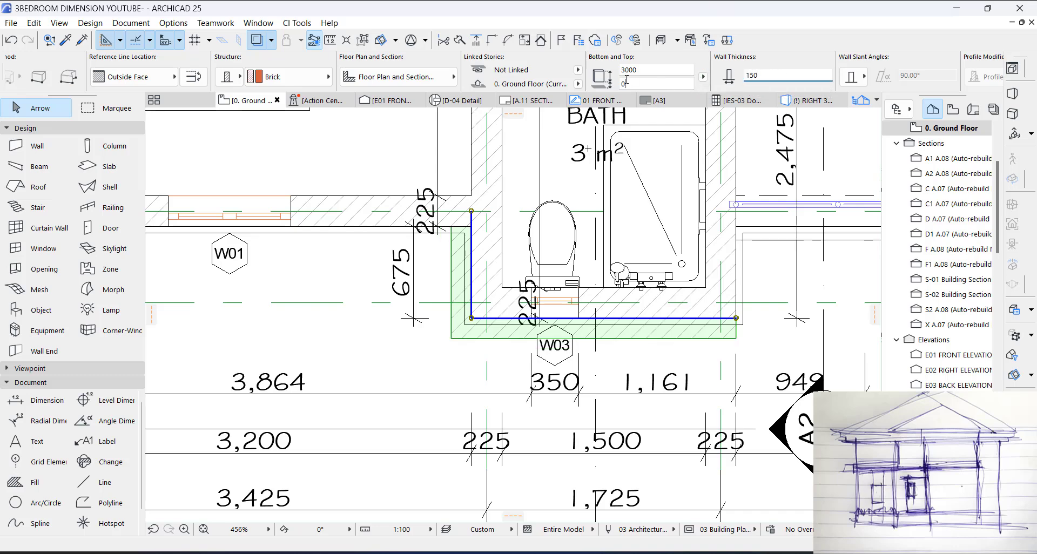
pyautogui.press('Escape')
# Step: Inspect the new brick walls around the bath in 3D from both sides and return to the floor plan
pyautogui.press('F3')
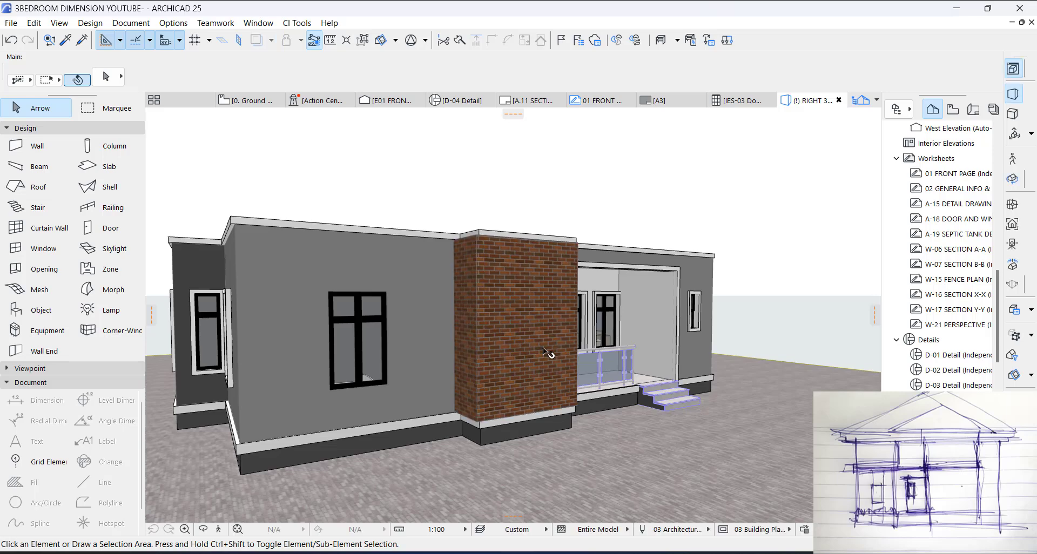
pyautogui.press('o')
pyautogui.moveTo(540, 375); pyautogui.dragTo(449, 373)
pyautogui.scroll(2, 576, 287)
pyautogui.moveTo(582, 360); pyautogui.dragTo(682, 362)
pyautogui.press('o')
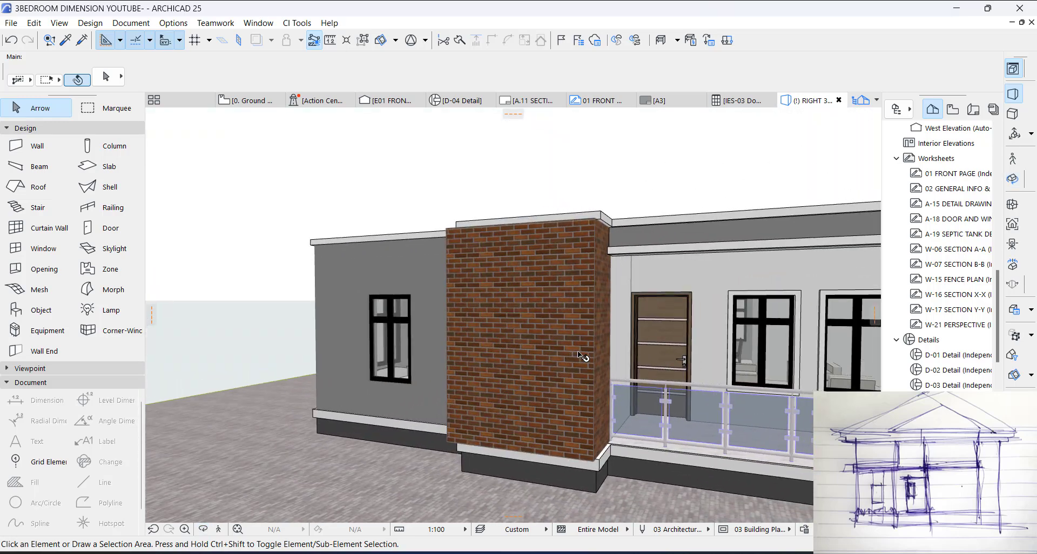
pyautogui.press('F2')
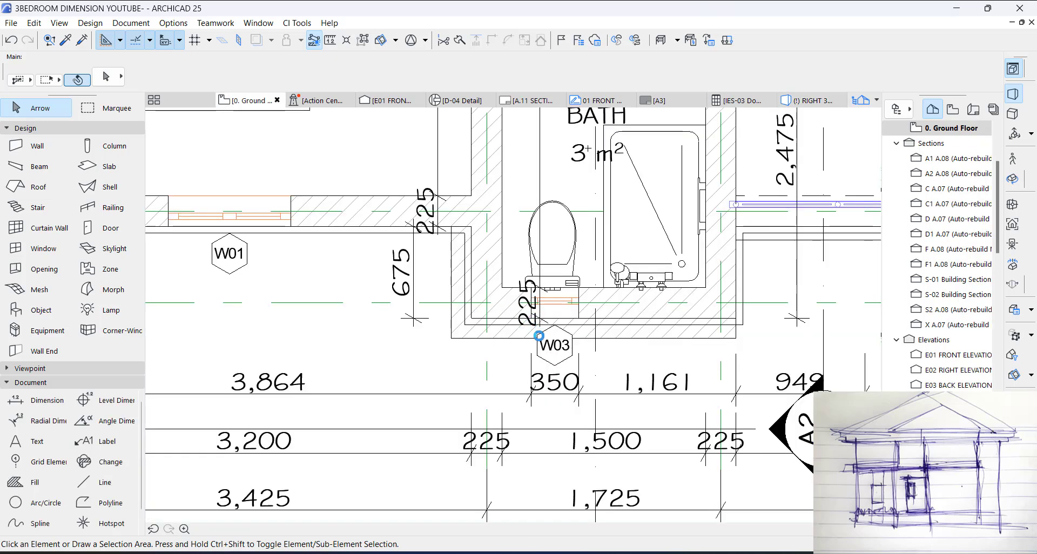
# Step: Set the window default to Rectangular Window Opening 25 from the Empty Window Openings 25 library folder
pyautogui.scroll(1, 551, 340)
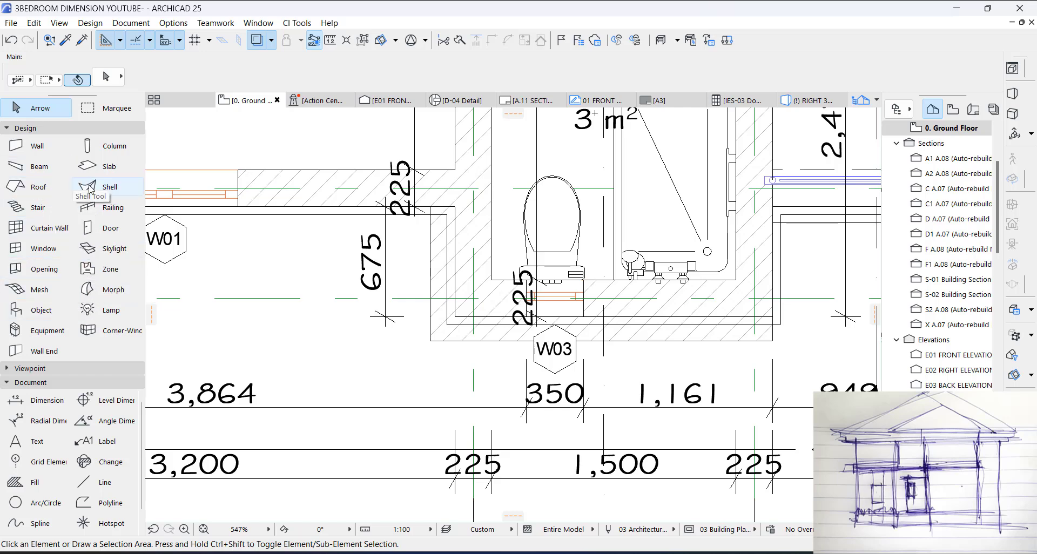
pyautogui.click(43, 248)
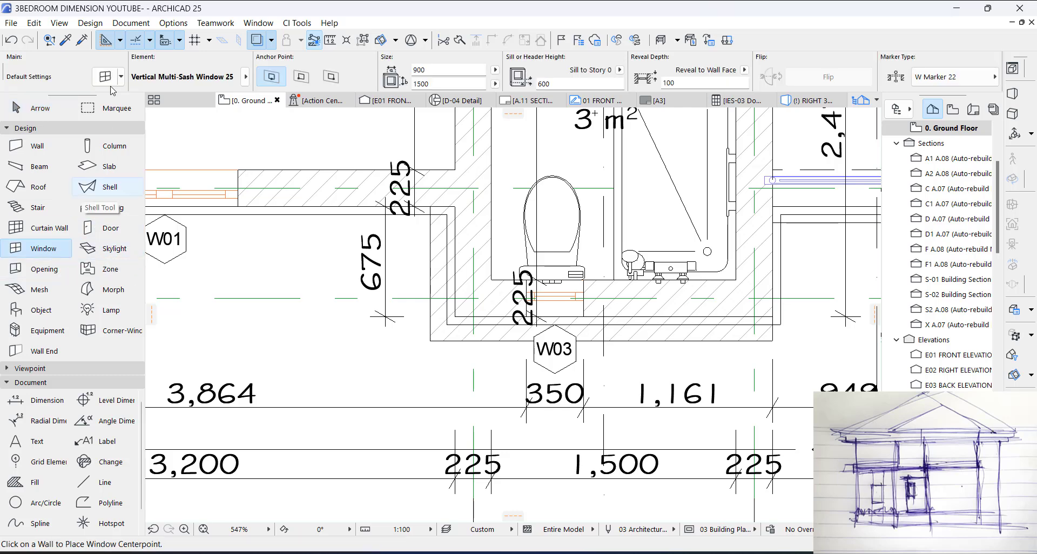
pyautogui.hotkey('ctrl', 't')
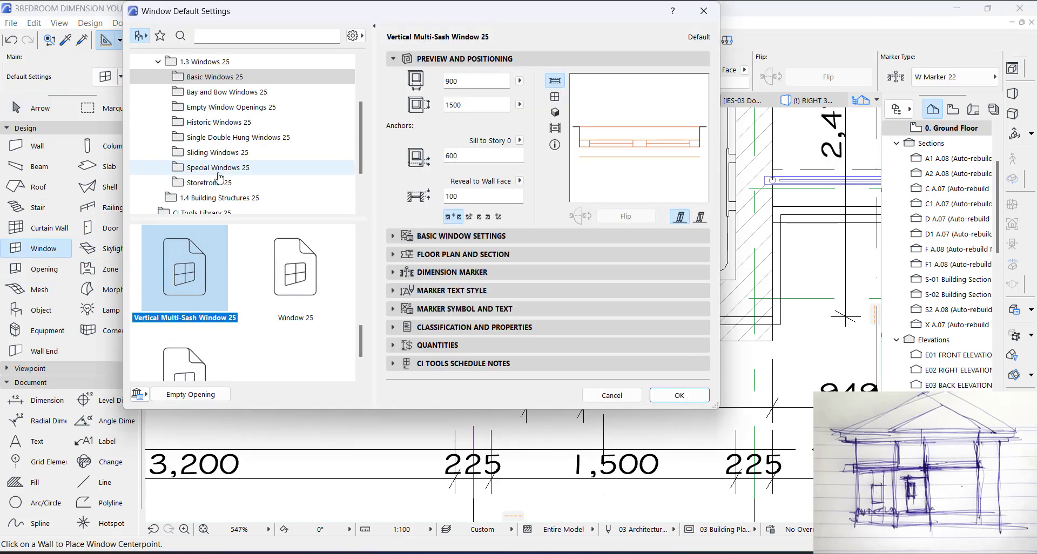
pyautogui.click(208, 112)
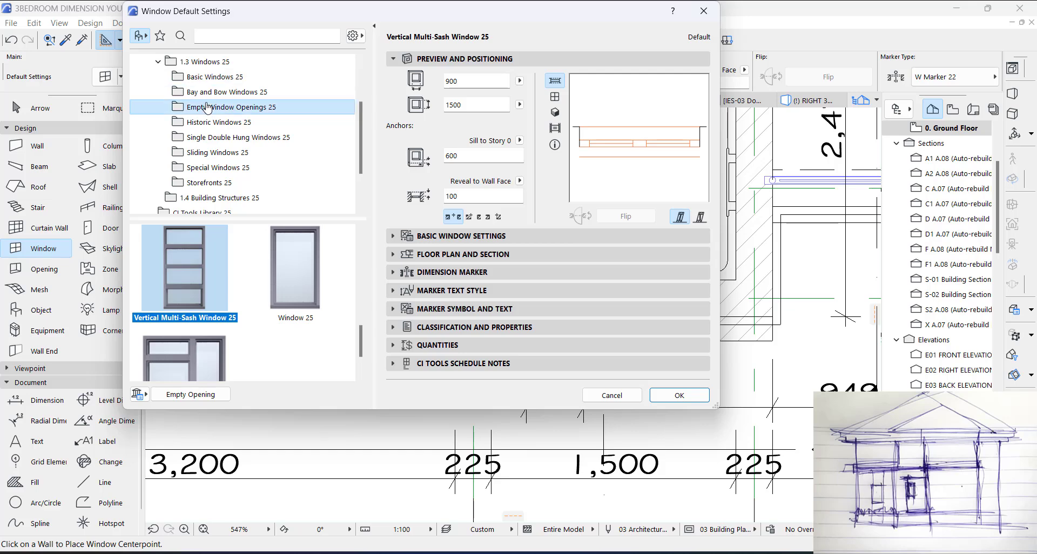
pyautogui.scroll(-5, 315, 276)
pyautogui.scroll(-2, 315, 276)
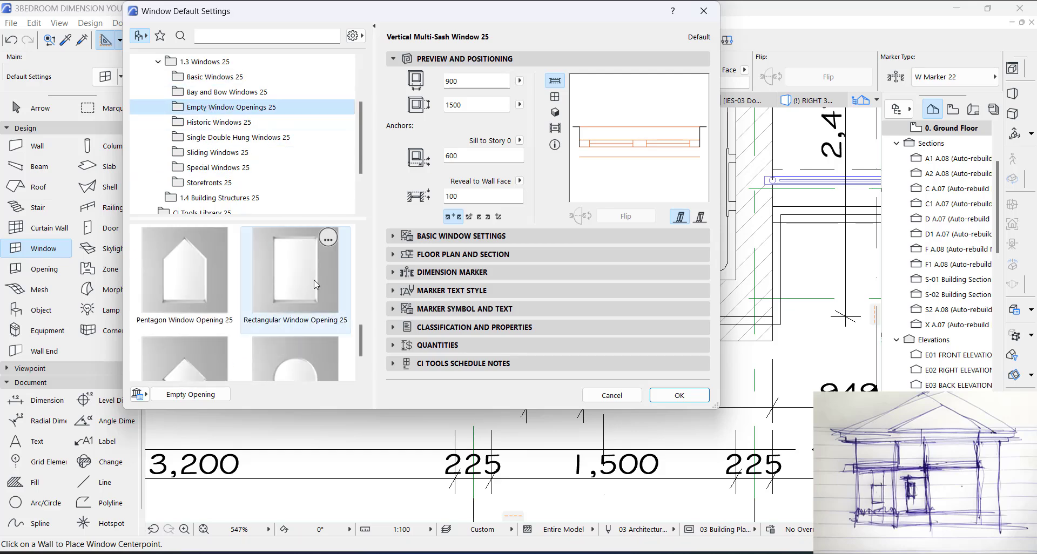
pyautogui.click(308, 276)
pyautogui.click(668, 399)
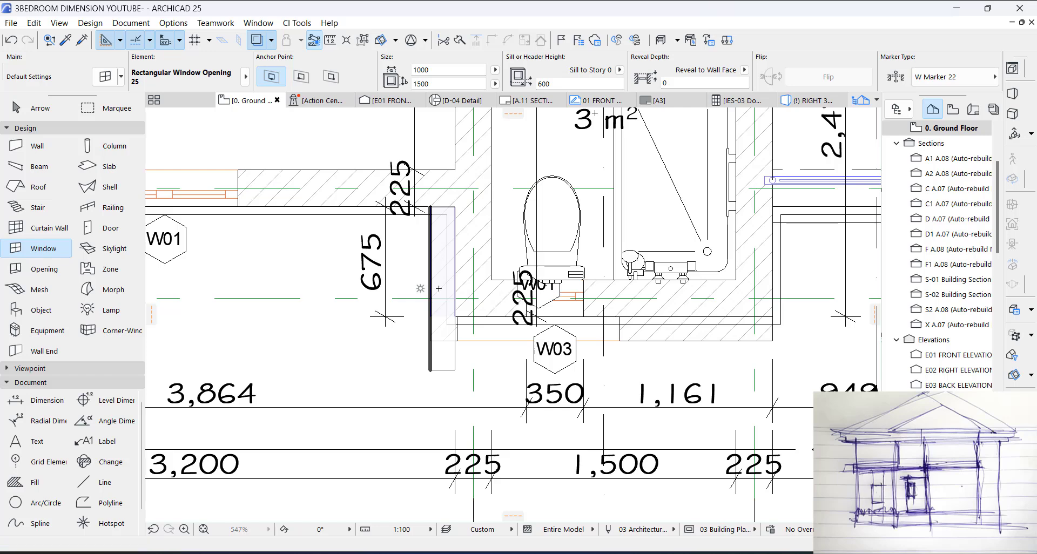
# Step: Place 1000 x 1500 rectangular openings in the bath's new front and side walls and set both to No Marker
pyautogui.click(439, 288)
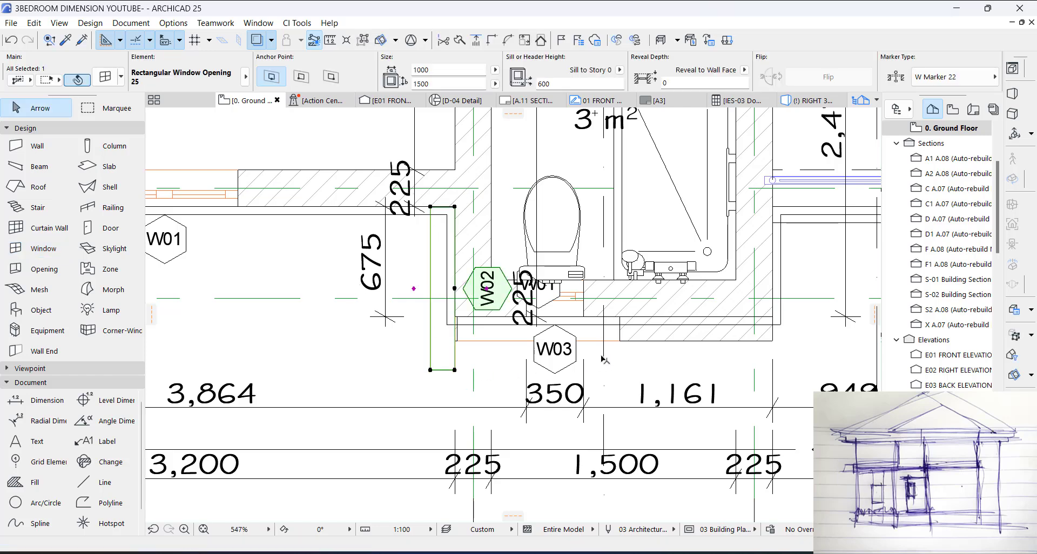
pyautogui.keyDown('shift'); pyautogui.click(616, 340); pyautogui.keyUp('shift')
pyautogui.click(930, 77)
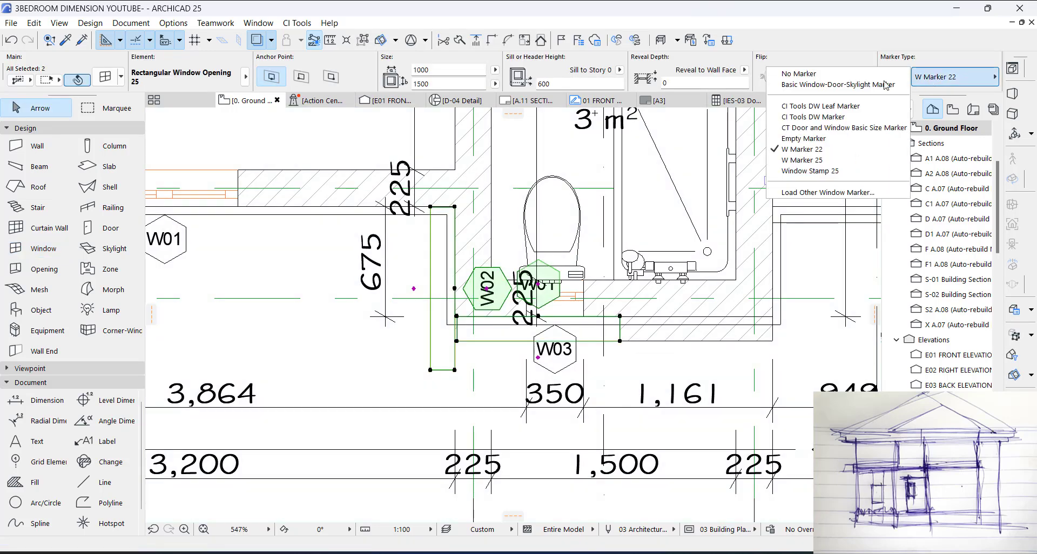
pyautogui.click(798, 67)
pyautogui.press('Escape')
pyautogui.scroll(2, 613, 326)
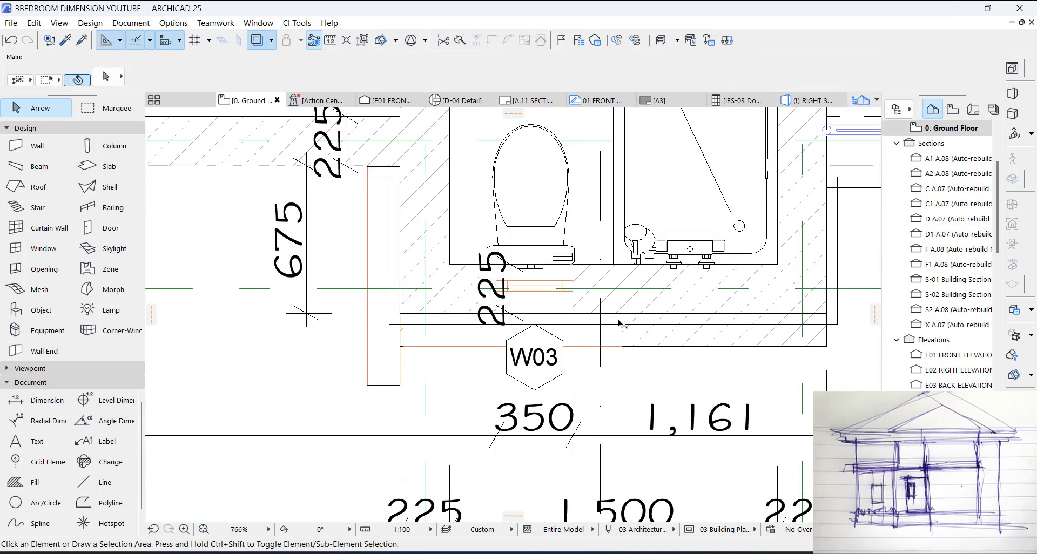
pyautogui.click(624, 314)
pyautogui.click(623, 313)
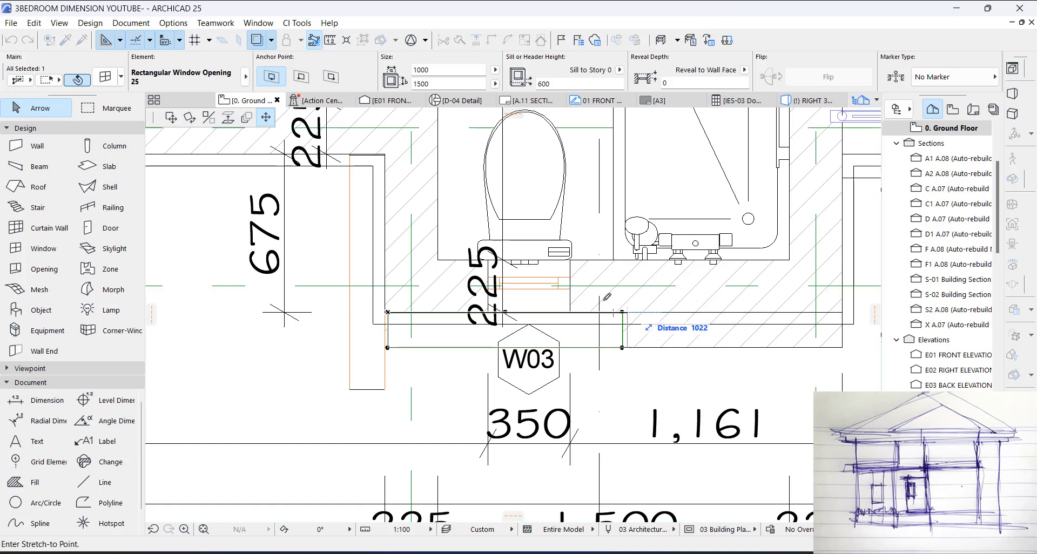
pyautogui.press('Escape')
# Step: Move the bath's W03 window along the front wall toward the bathtub, leaving 978 to the wall's end
pyautogui.click(558, 273)
pyautogui.click(529, 261)
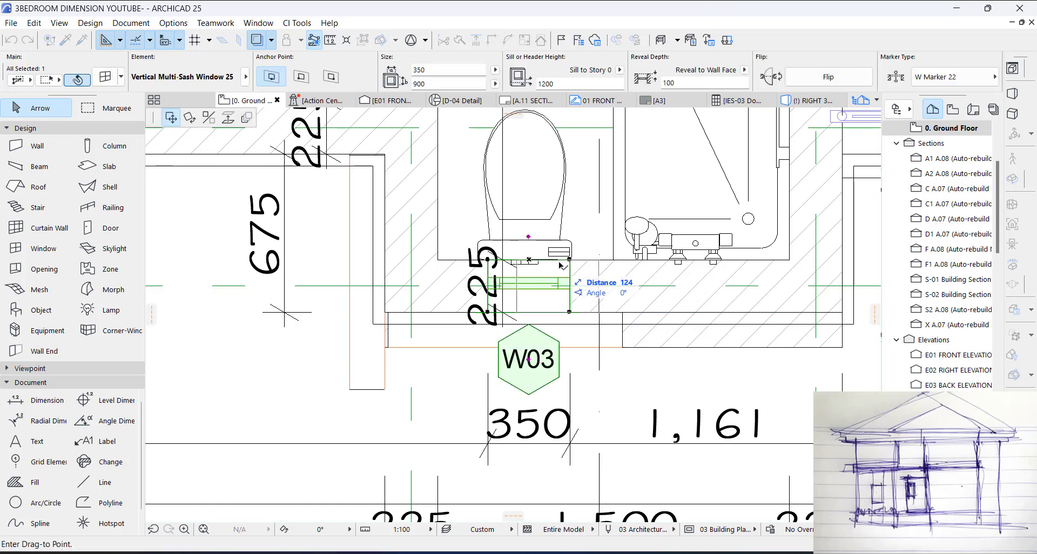
pyautogui.click(572, 299)
pyautogui.press('Escape')
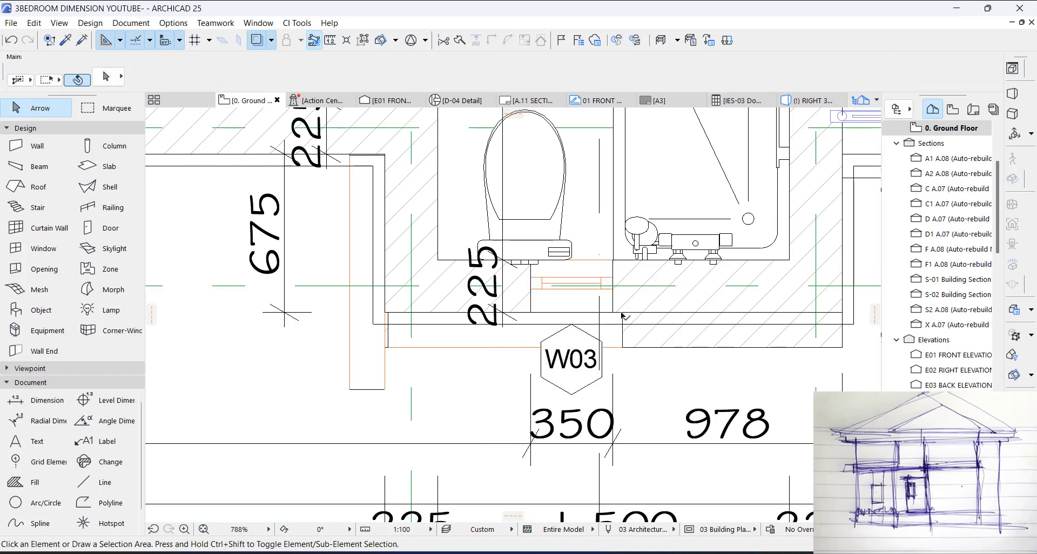
# Step: Stretch the corner end of the front wall's rectangular opening past the outer face of the new side wall
pyautogui.click(616, 317)
pyautogui.click(388, 313)
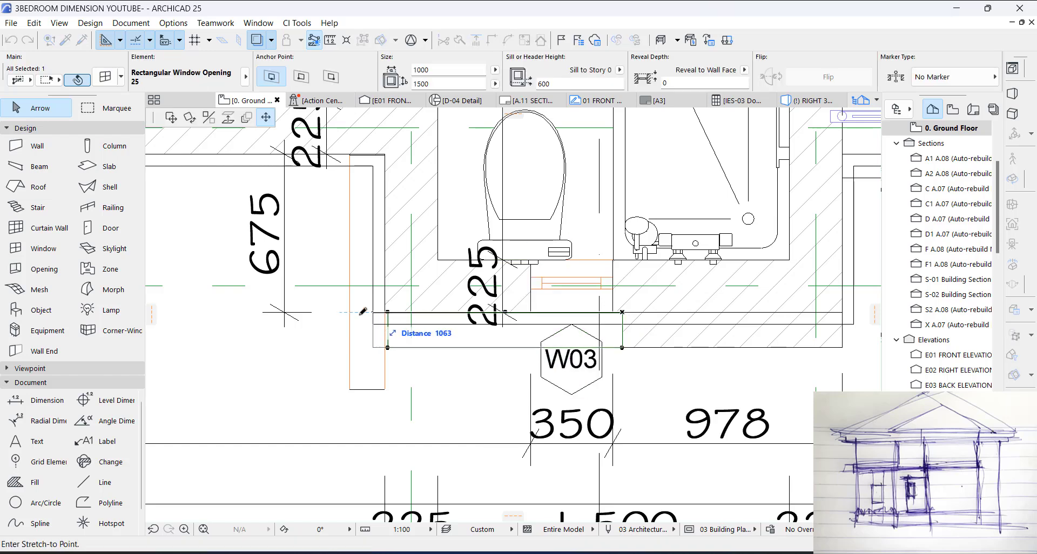
pyautogui.click(339, 313)
# Step: Stretch the side wall's opening to run from the W01 wall face to the new front wall's outer face, 825 wide
pyautogui.click(384, 157)
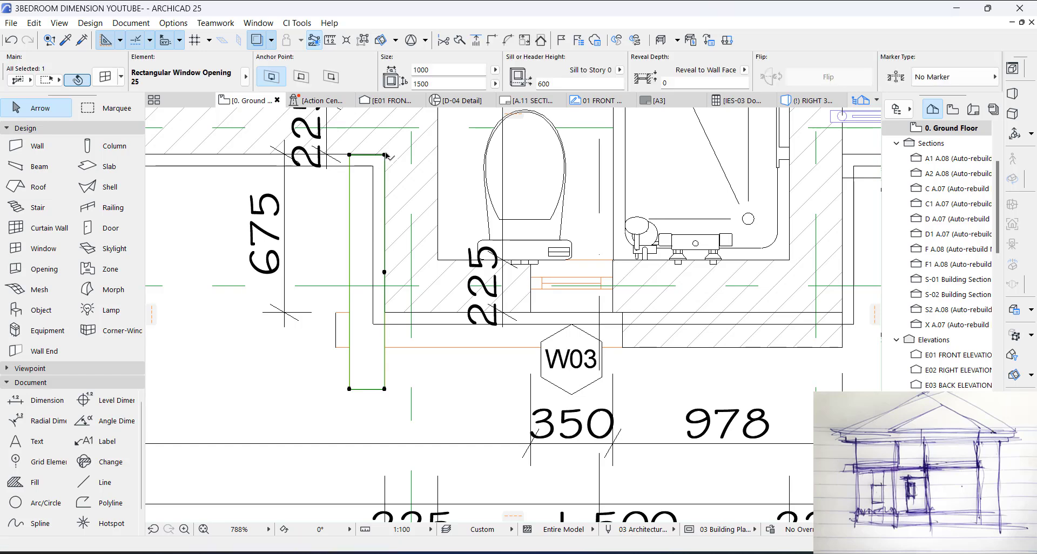
pyautogui.scroll(8, 384, 156)
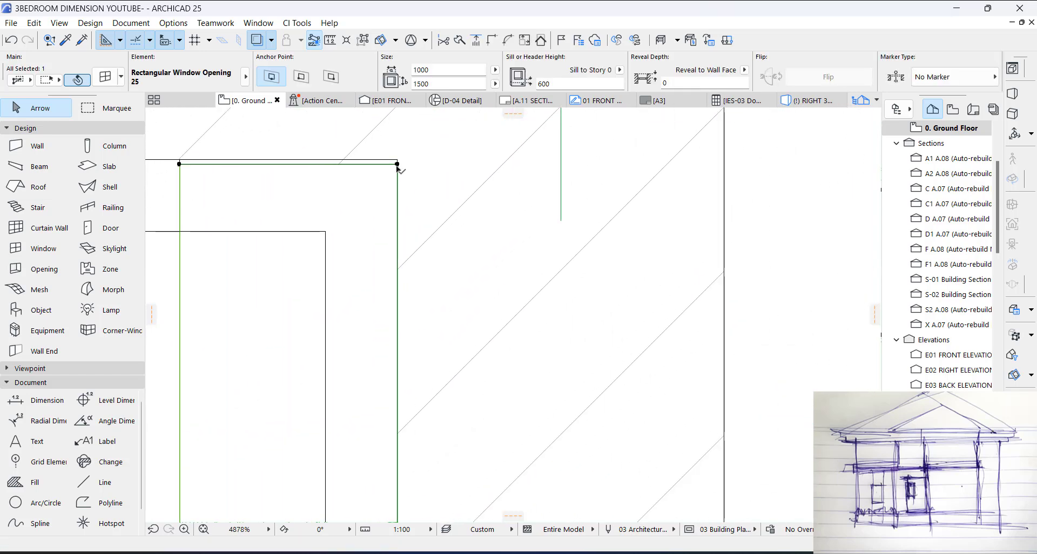
pyautogui.click(398, 164)
pyautogui.click(403, 160)
pyautogui.scroll(-6, 454, 139)
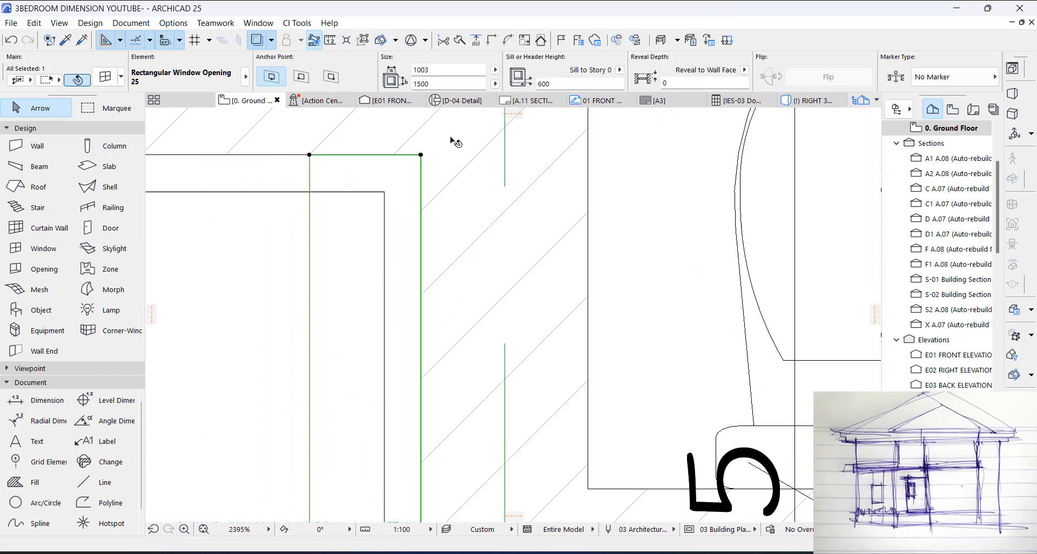
pyautogui.click(439, 427)
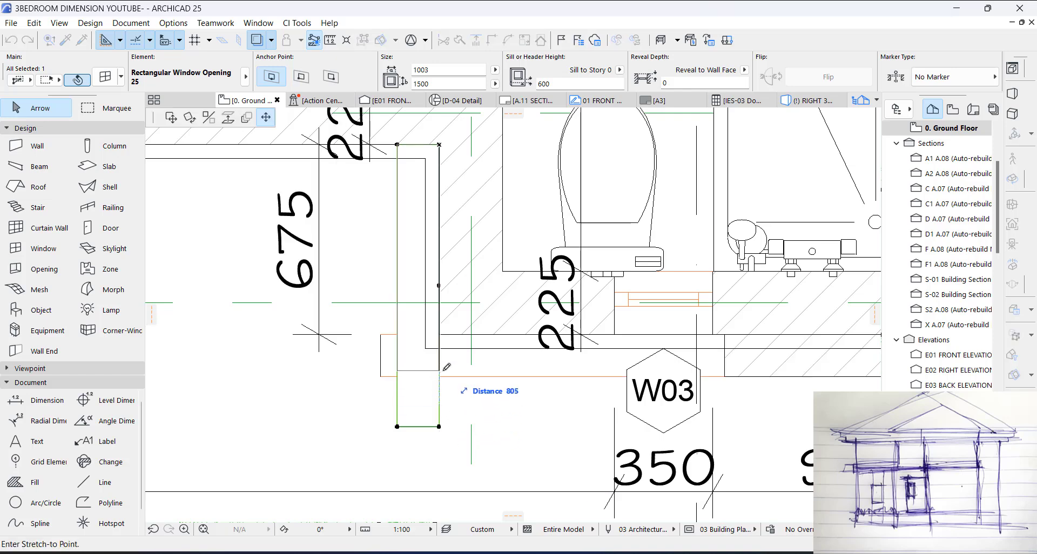
pyautogui.scroll(5, 446, 363)
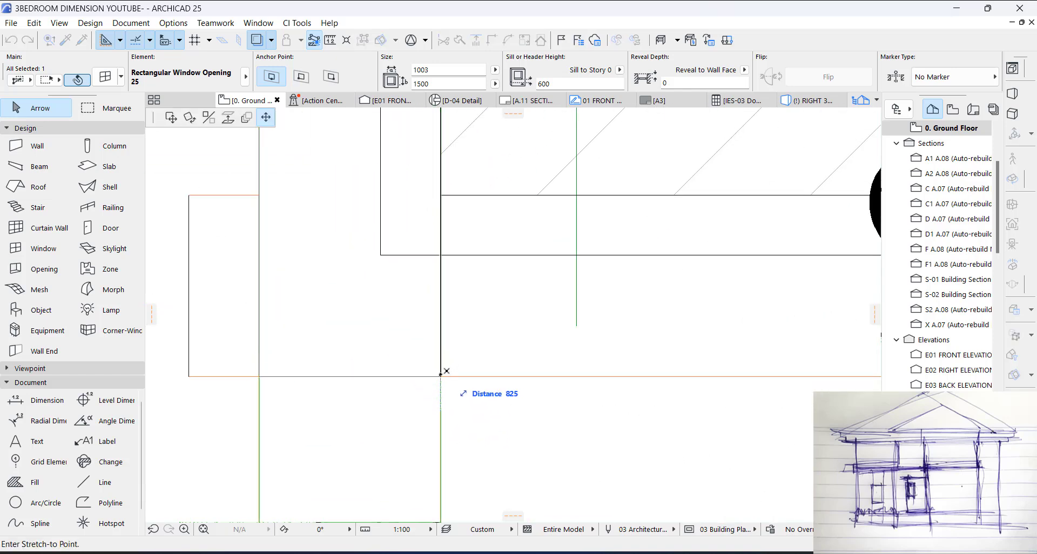
pyautogui.click(440, 377)
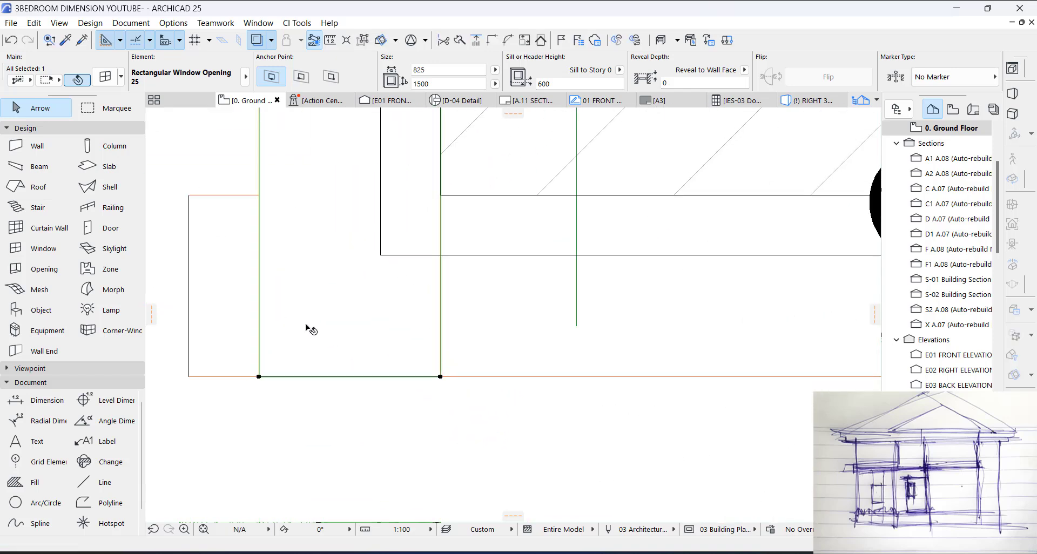
# Step: Try stretching the side wall opening past the front wall's outer face to 833 wide, and return its end to that face
pyautogui.click(441, 377)
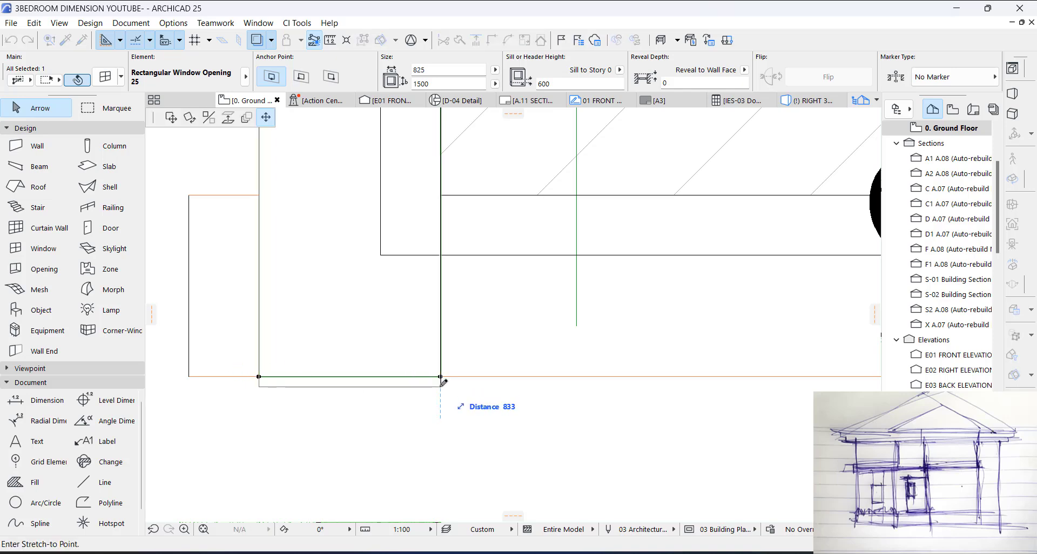
pyautogui.click(444, 376)
pyautogui.scroll(-3, 449, 336)
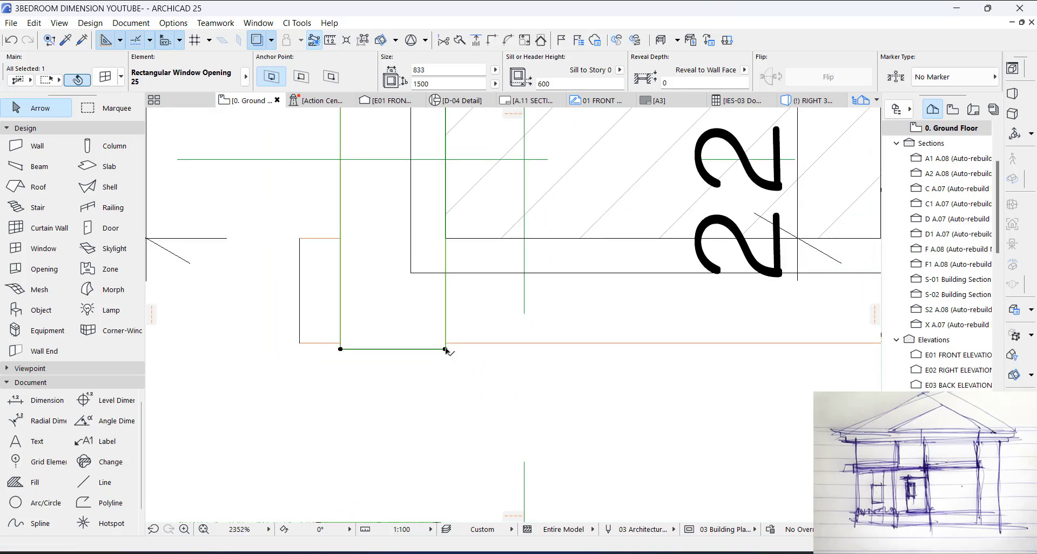
pyautogui.click(445, 350)
pyautogui.click(446, 346)
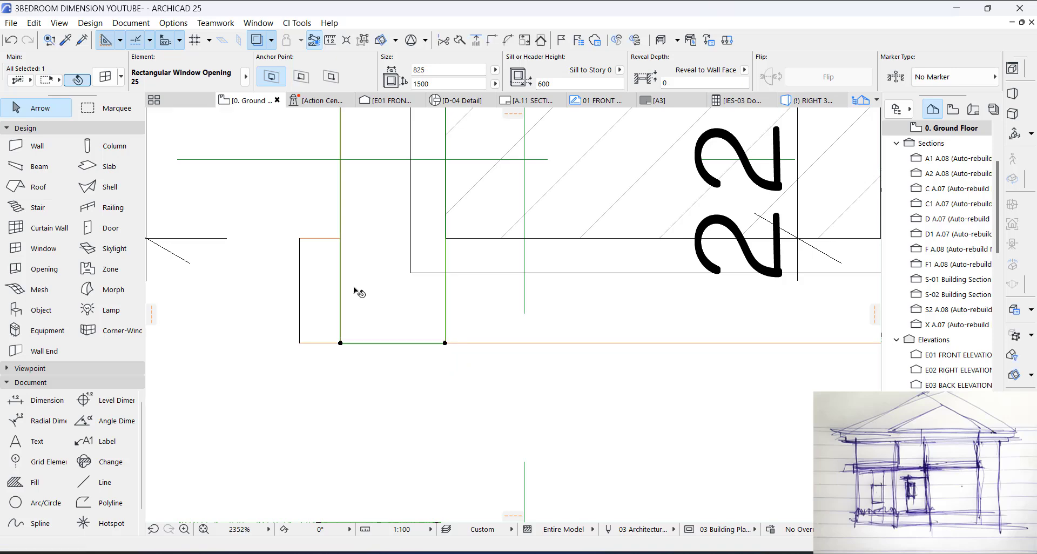
# Step: Stretch the corner end of the front wall's opening back to the side wall's outer face, 1164 wide, and check it in 3D
pyautogui.click(299, 238)
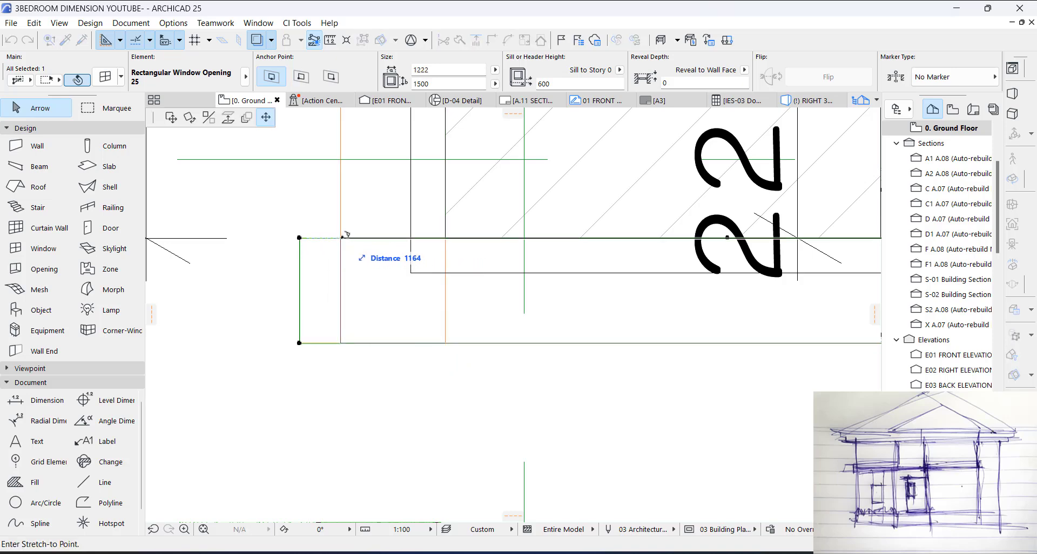
pyautogui.click(341, 237)
pyautogui.press('Escape')
pyautogui.press('F3')
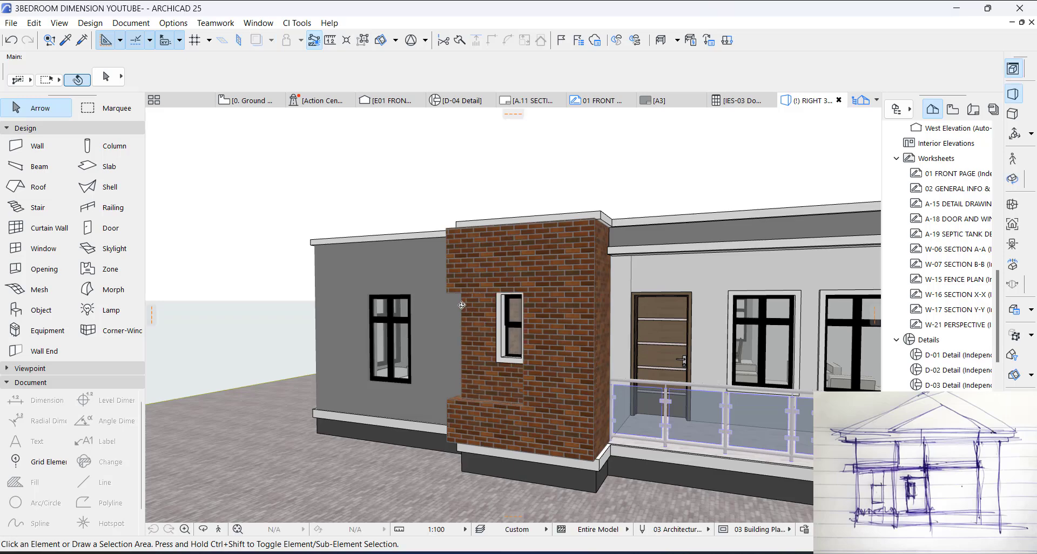
pyautogui.keyDown('shift'); pyautogui.moveTo(462, 303); pyautogui.dragTo(539, 307, button='middle'); pyautogui.keyUp('shift')
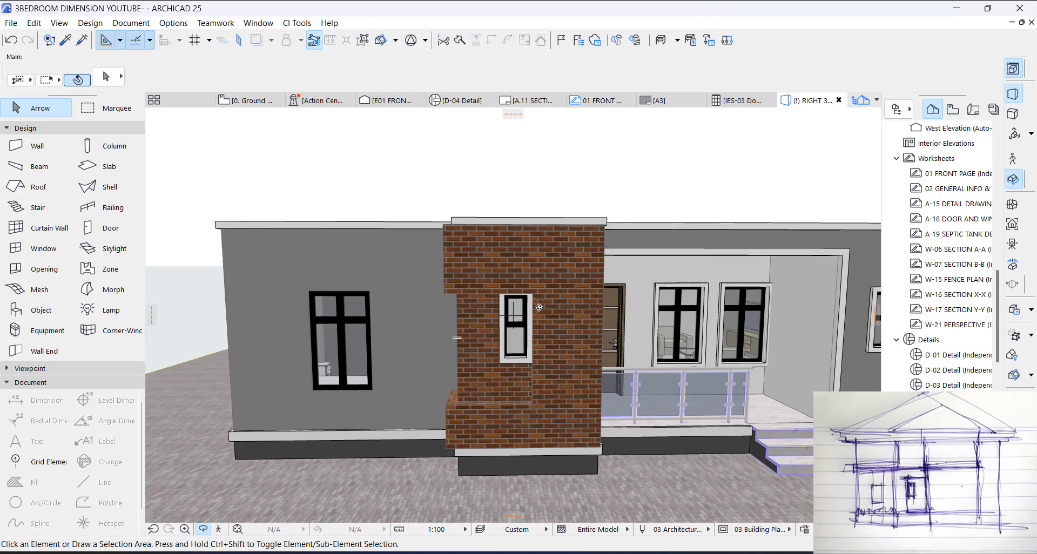
pyautogui.press('F2')
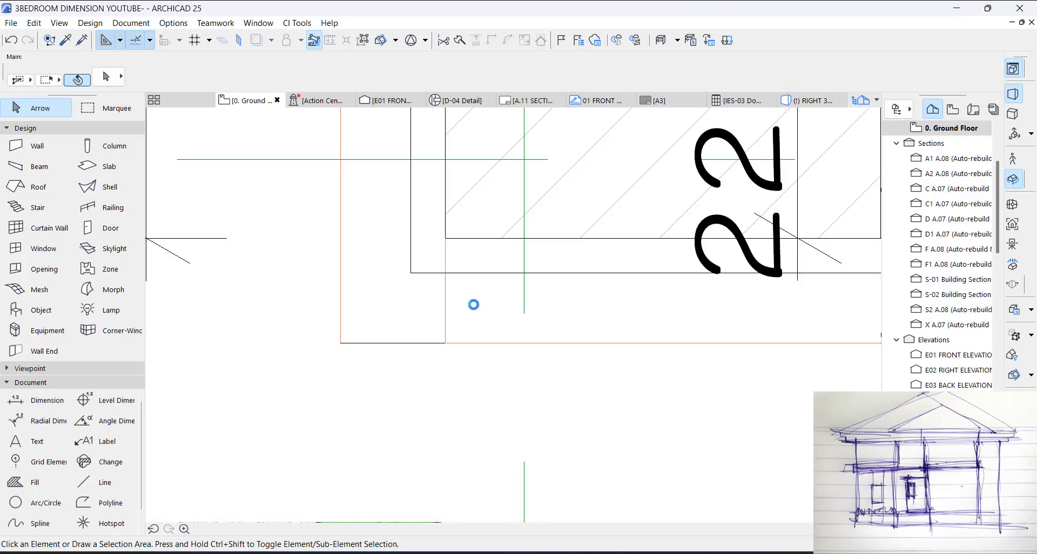
# Step: Enable Custom Corner 1 for the front wall's rectangular opening
pyautogui.scroll(-5, 473, 305)
pyautogui.scroll(3, 472, 304)
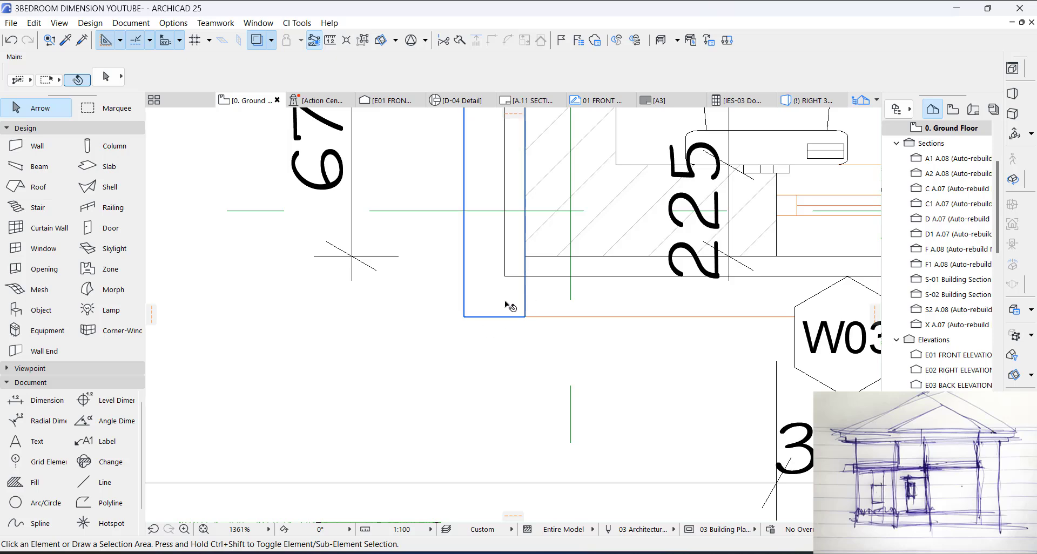
pyautogui.click(560, 306)
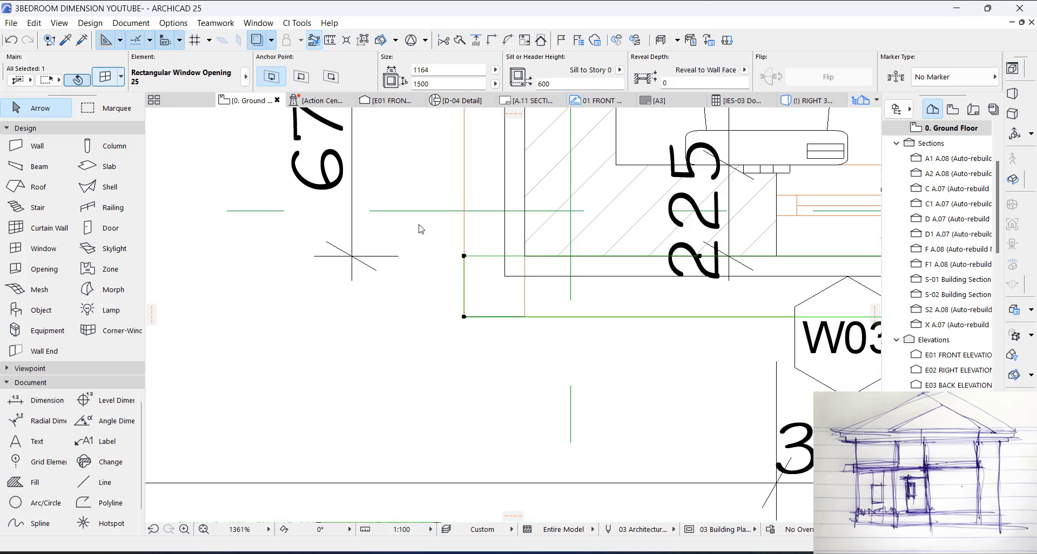
pyautogui.hotkey('ctrl', 't')
pyautogui.click(444, 241)
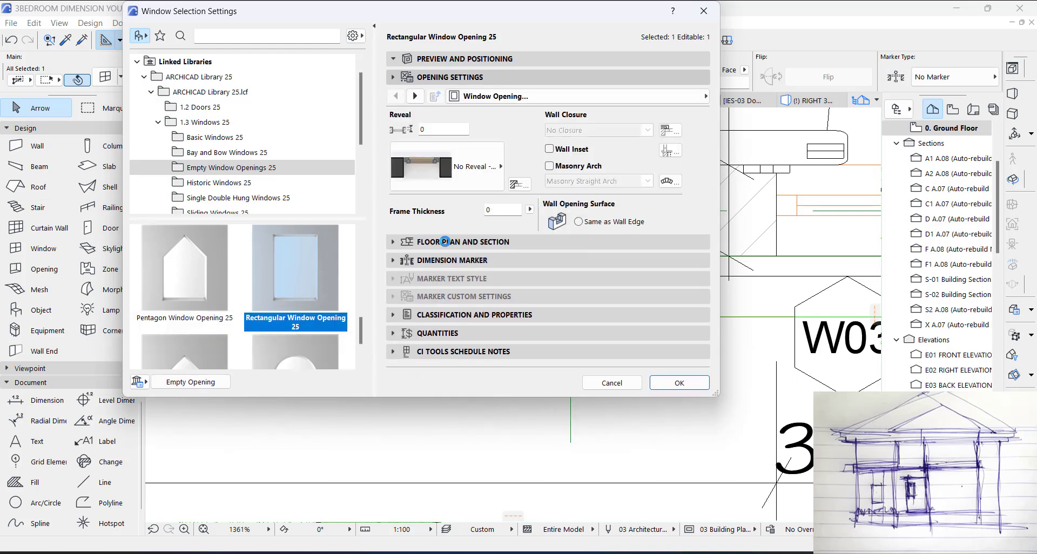
pyautogui.click(667, 97)
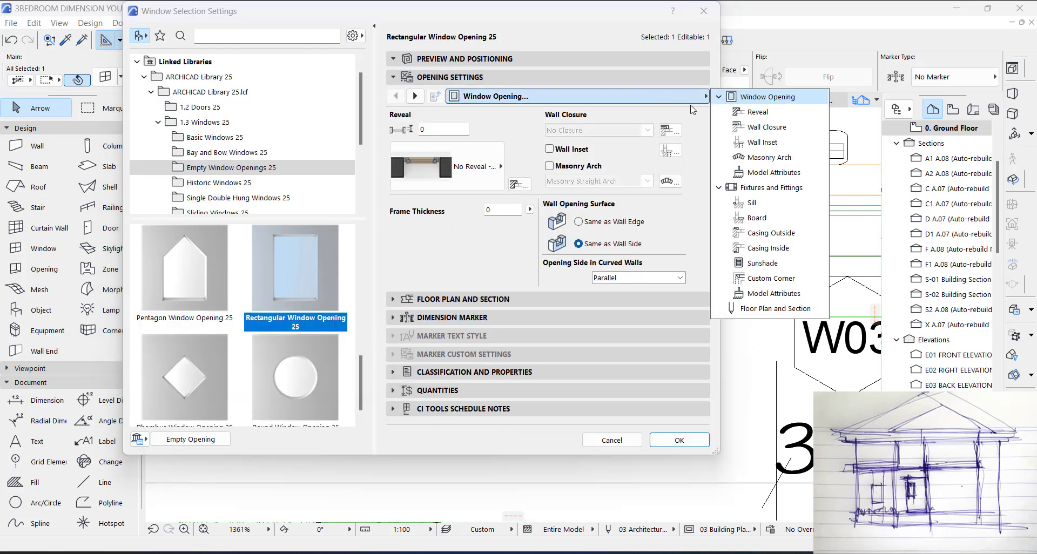
pyautogui.click(767, 278)
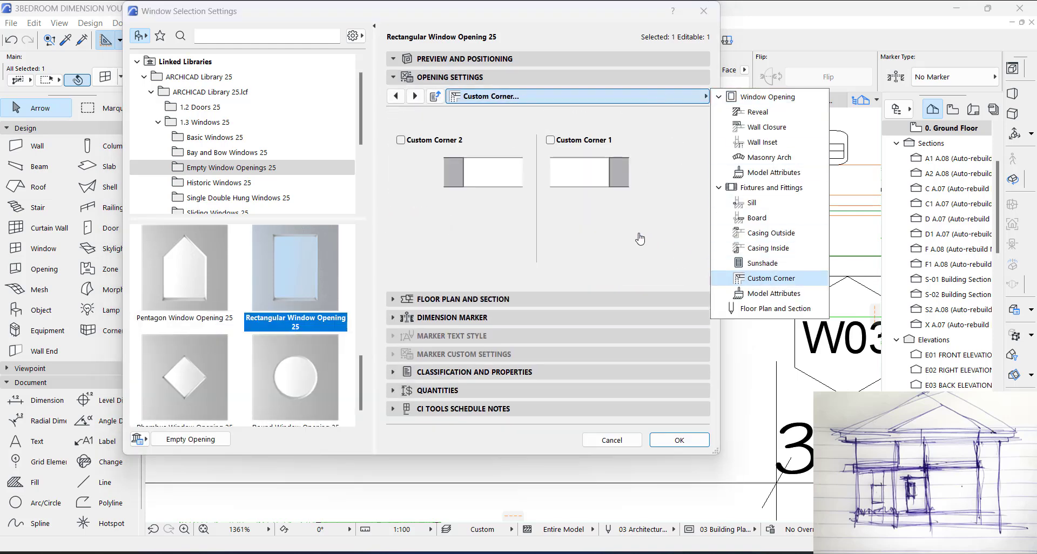
pyautogui.click(551, 146)
pyautogui.click(550, 141)
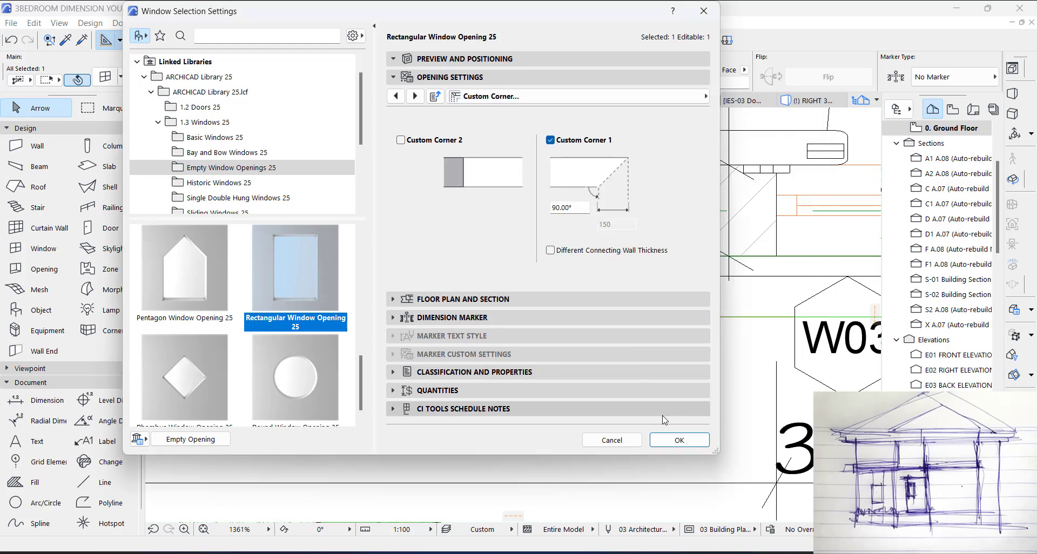
pyautogui.click(678, 440)
# Step: Turn on Custom Corner 2 and turn off Custom Corner 1 for the front wall's rectangular opening
pyautogui.scroll(-2, 596, 298)
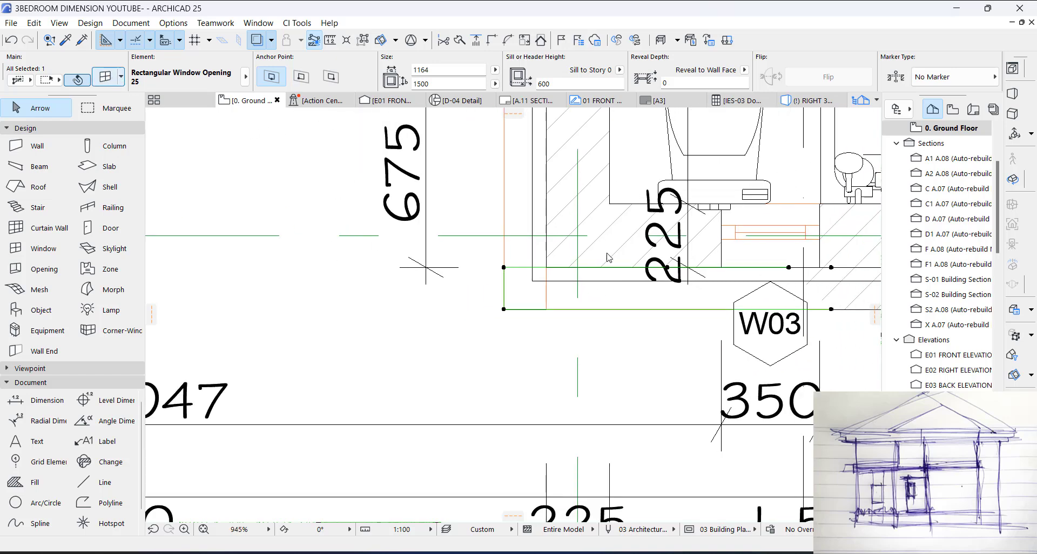
pyautogui.hotkey('ctrl', 't')
pyautogui.click(423, 140)
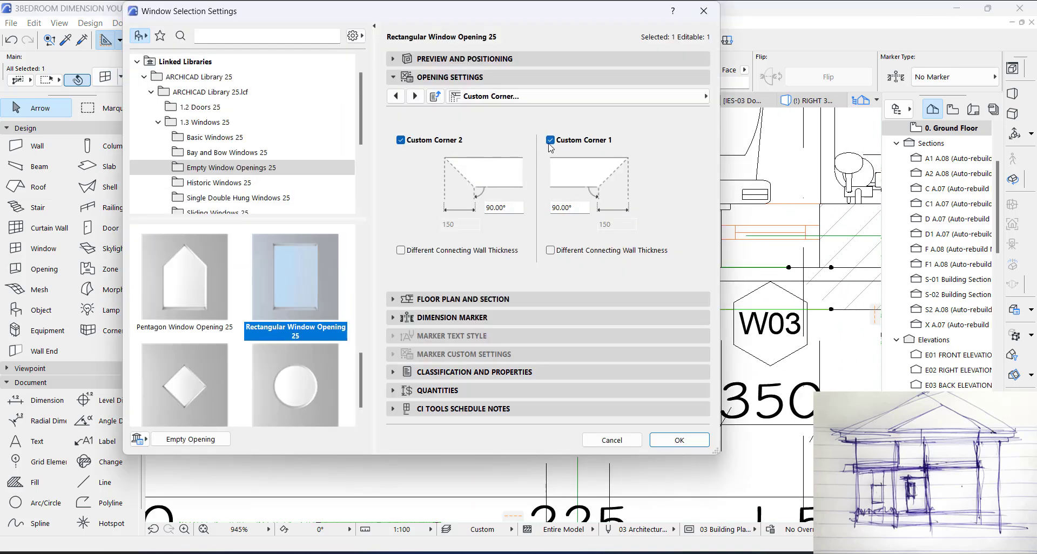
pyautogui.click(551, 141)
pyautogui.click(672, 440)
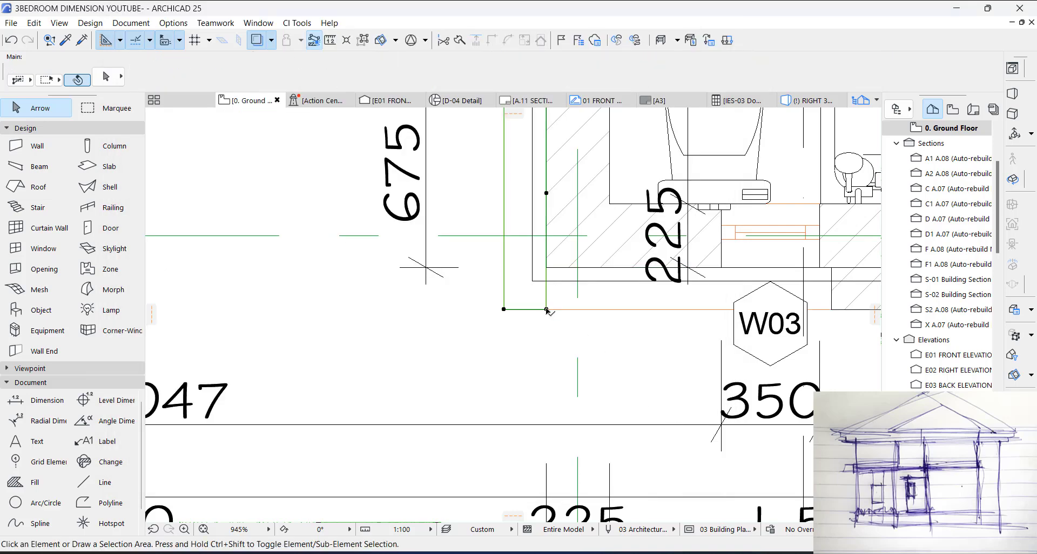
# Step: Enable Custom Corner 1 for the side wall's rectangular opening and inspect the joined corner in 3D
pyautogui.hotkey('ctrl', 't')
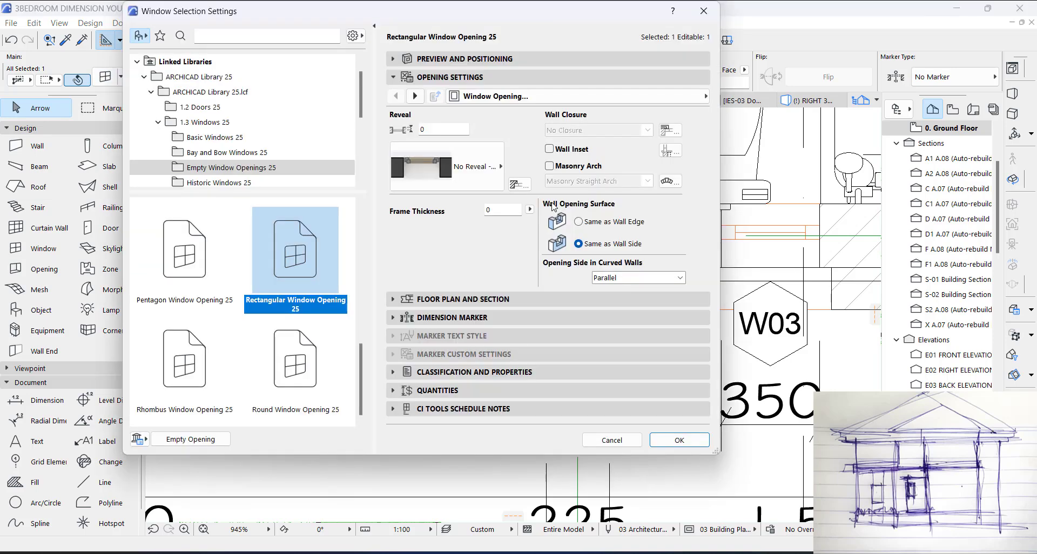
pyautogui.click(697, 96)
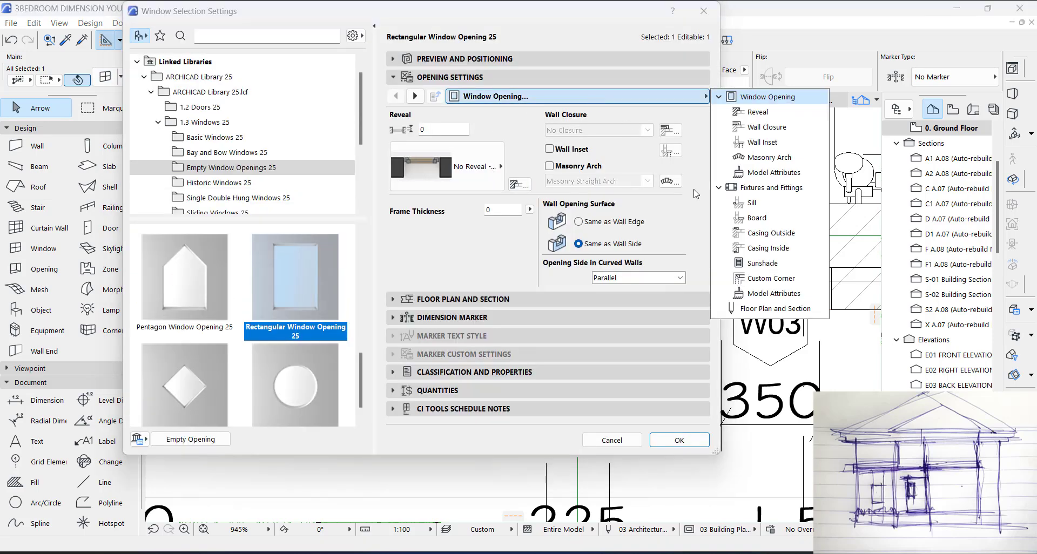
pyautogui.click(753, 278)
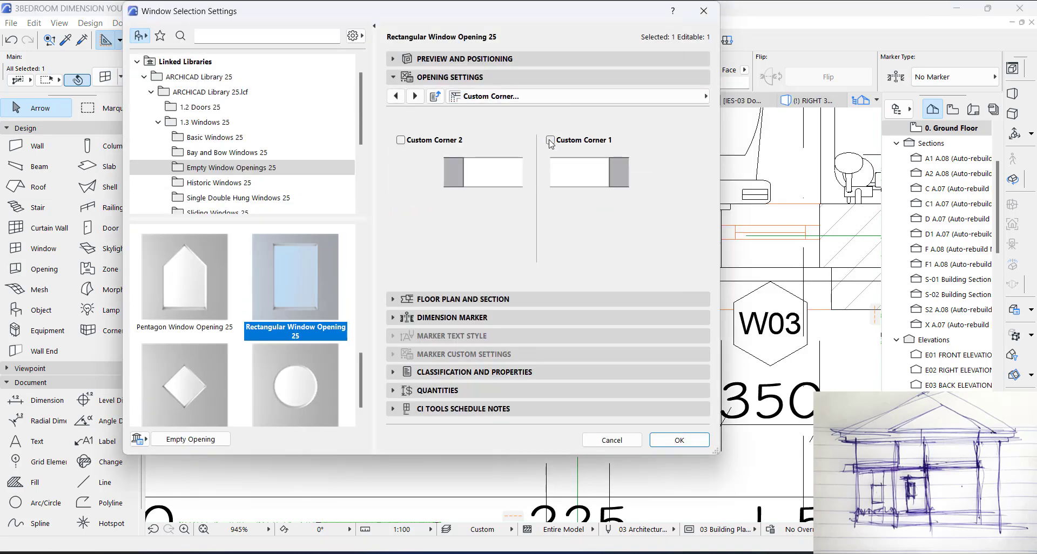
pyautogui.click(684, 443)
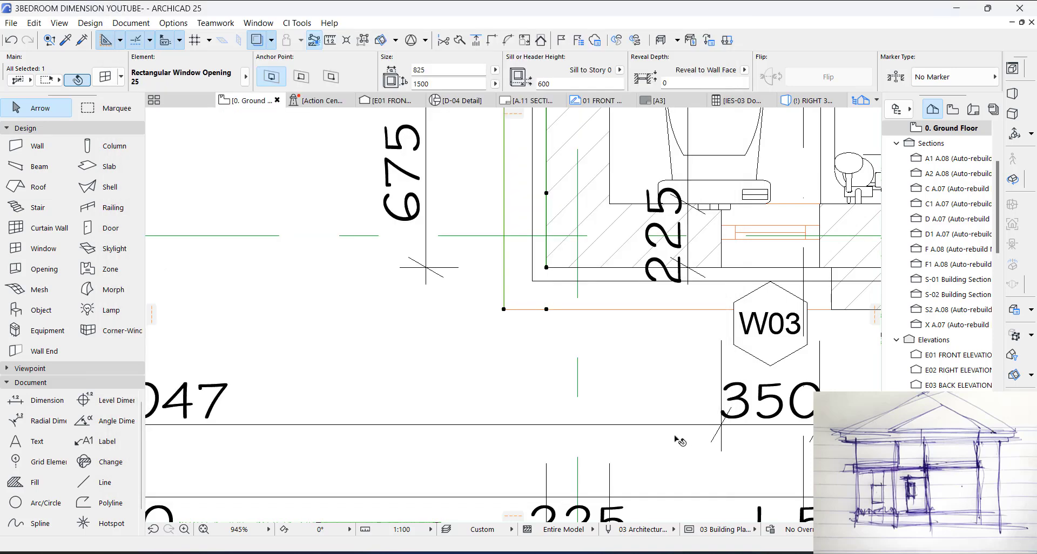
pyautogui.scroll(-4, 535, 325)
pyautogui.press('Escape')
pyautogui.scroll(2, 558, 310)
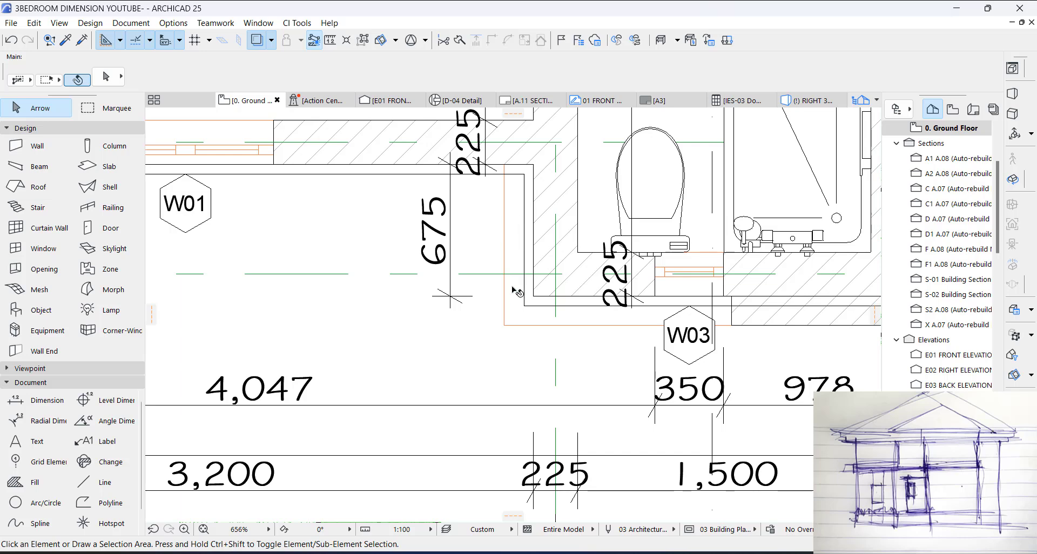
pyautogui.press('F3')
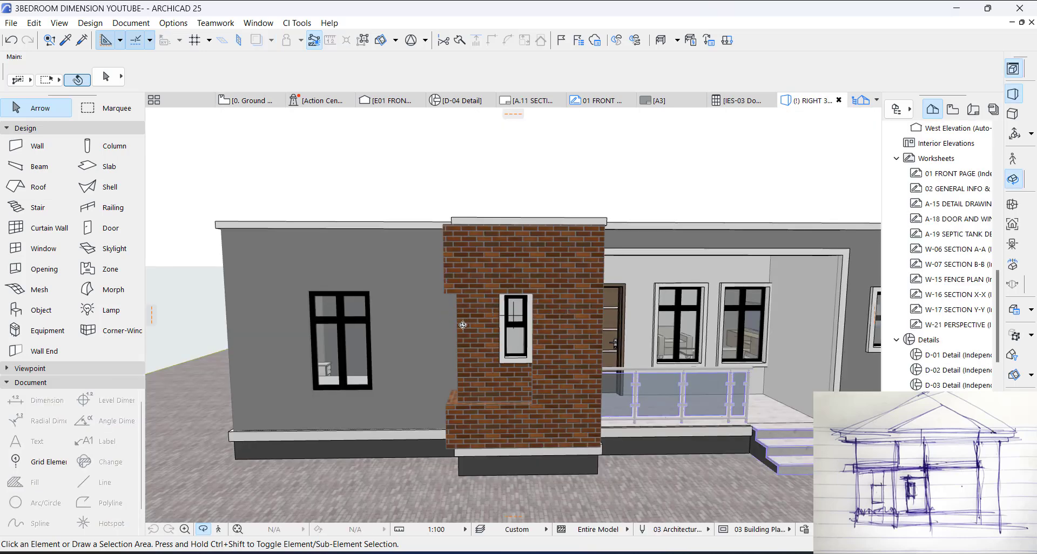
pyautogui.keyDown('shift'); pyautogui.moveTo(463, 325); pyautogui.dragTo(536, 317, button='middle'); pyautogui.keyUp('shift')
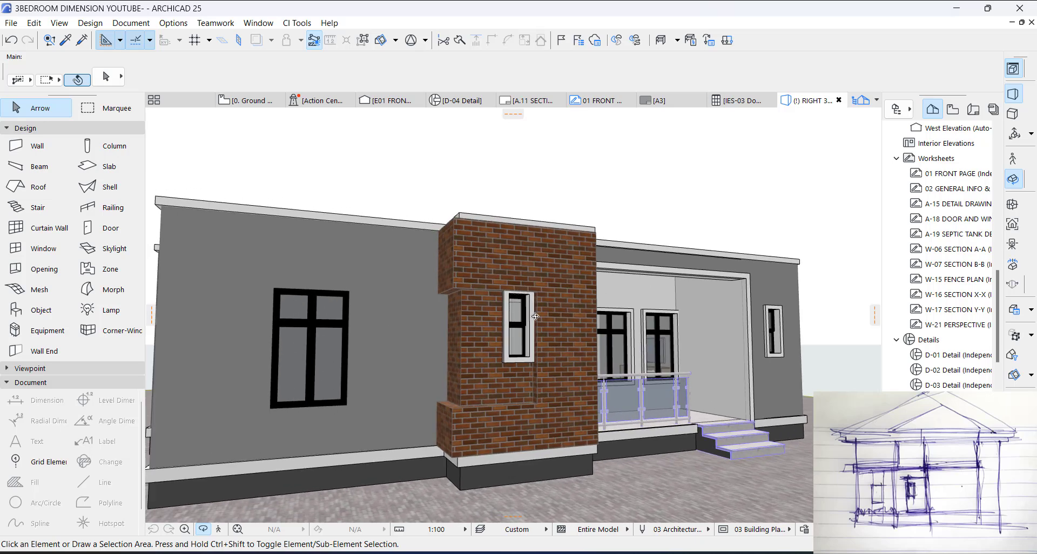
pyautogui.click(538, 294)
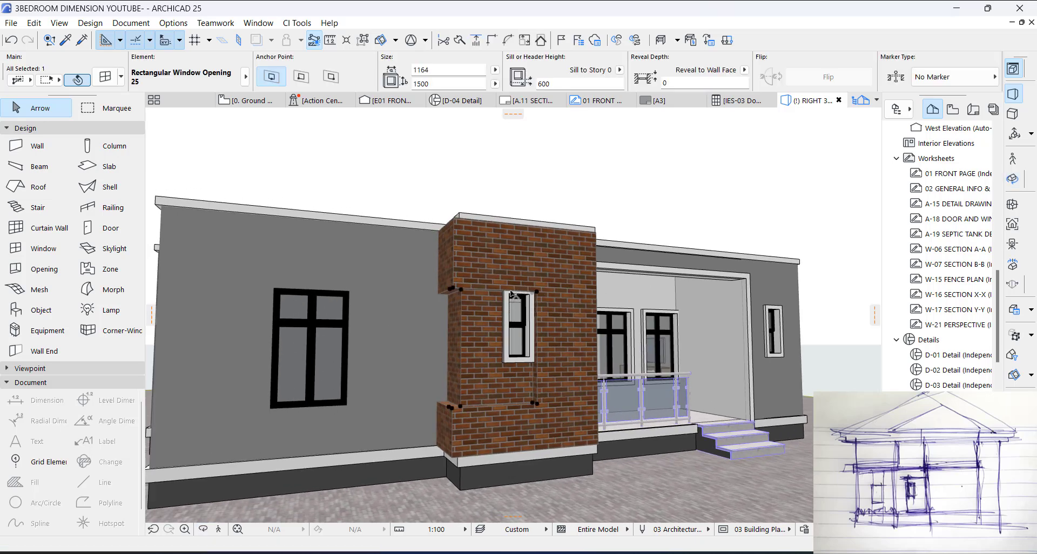
# Step: Select the front and side walls' rectangular openings together on the floor plan
pyautogui.press('F2')
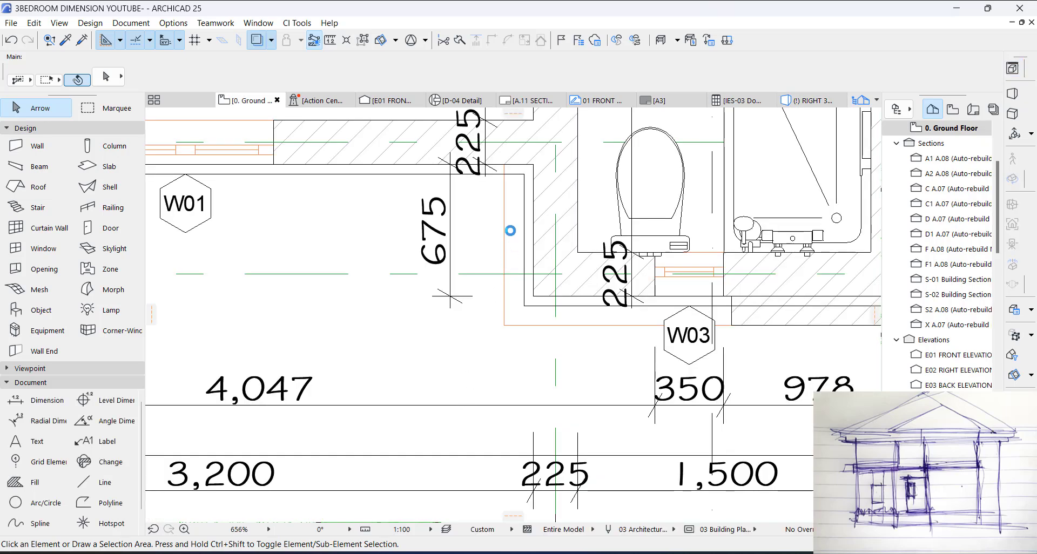
pyautogui.click(614, 318)
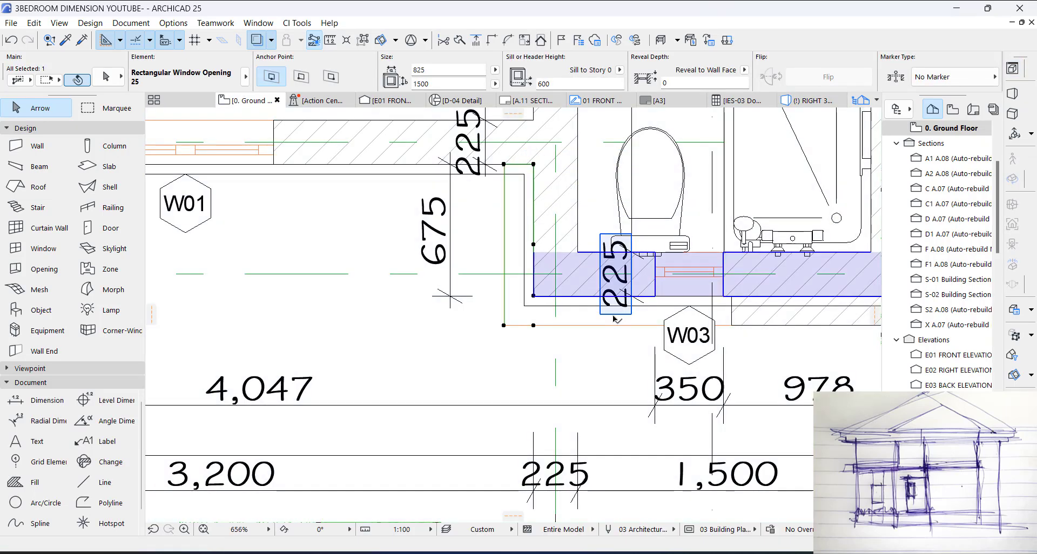
pyautogui.keyDown('shift'); pyautogui.click(643, 321); pyautogui.keyUp('shift')
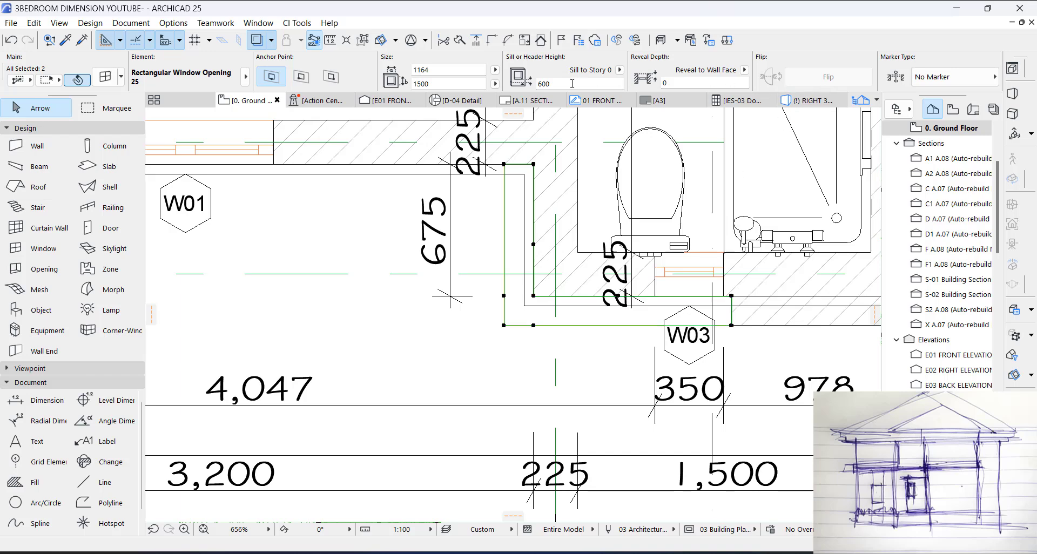
# Step: Try setting the width of both openings to 1500, and undo the change
pyautogui.write('1')
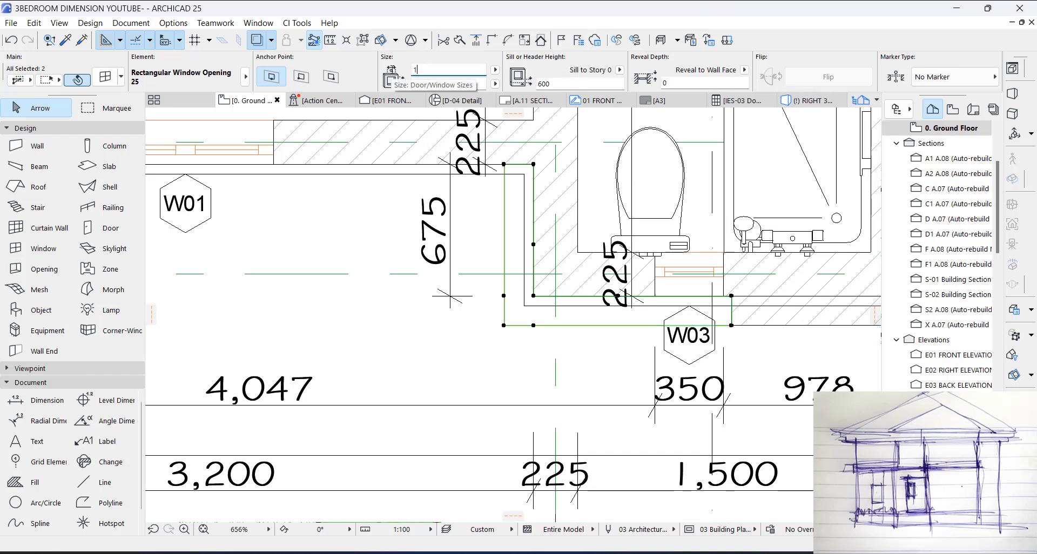
pyautogui.write('500')
pyautogui.click(449, 82)
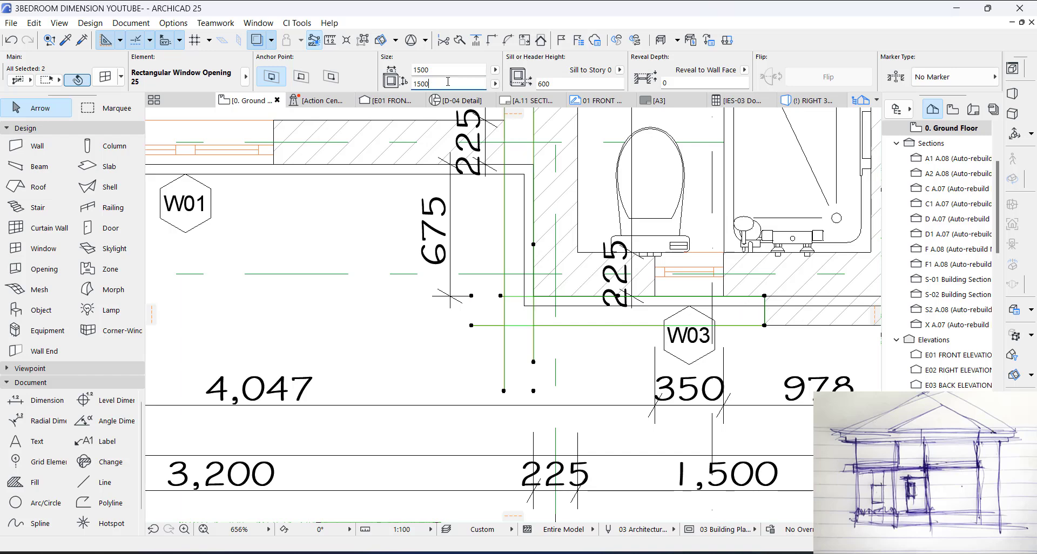
pyautogui.hotkey('ctrl', 'z')
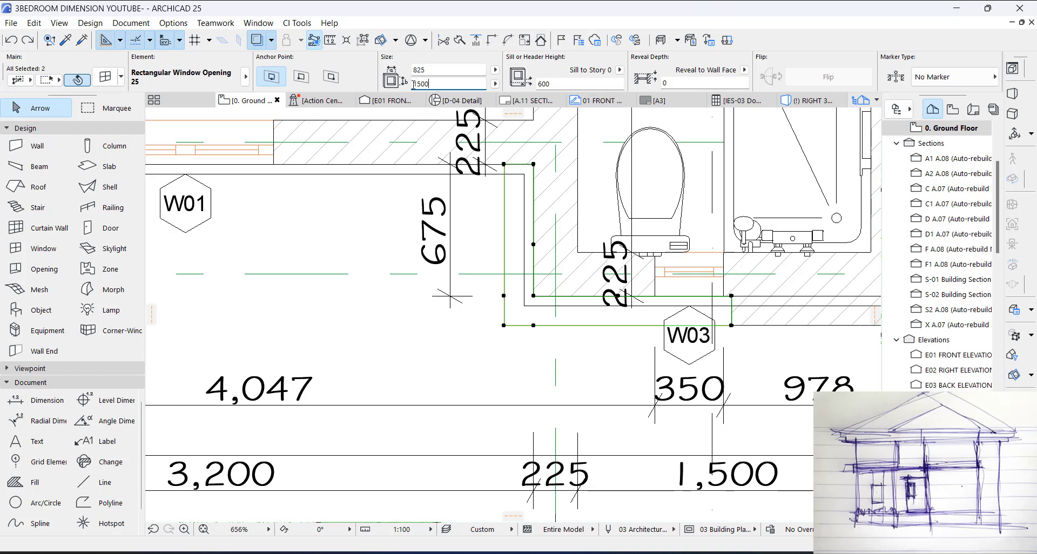
# Step: Set the height of both corner openings to 2100 and show the result in 3D
pyautogui.write('21')
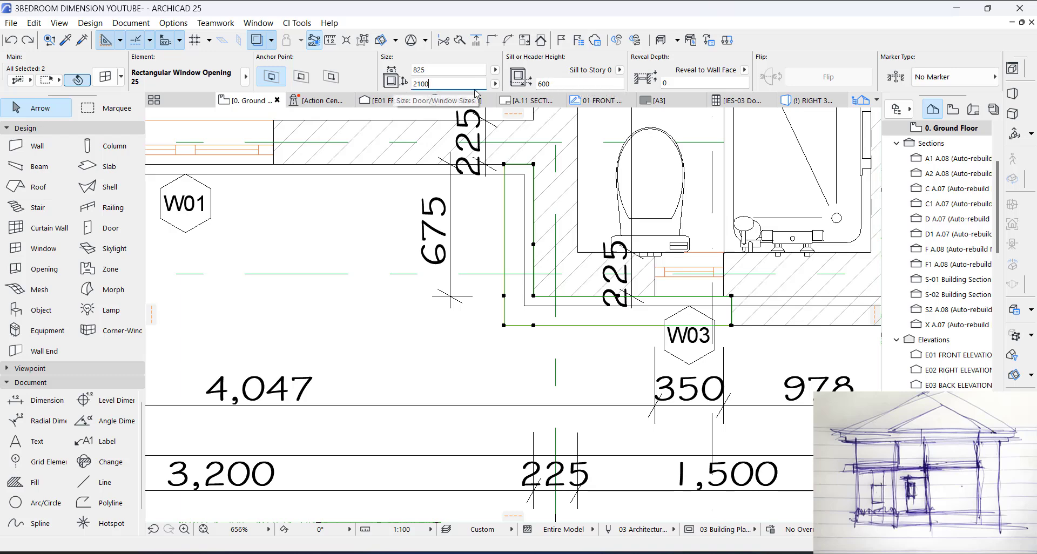
pyautogui.press('Tab')
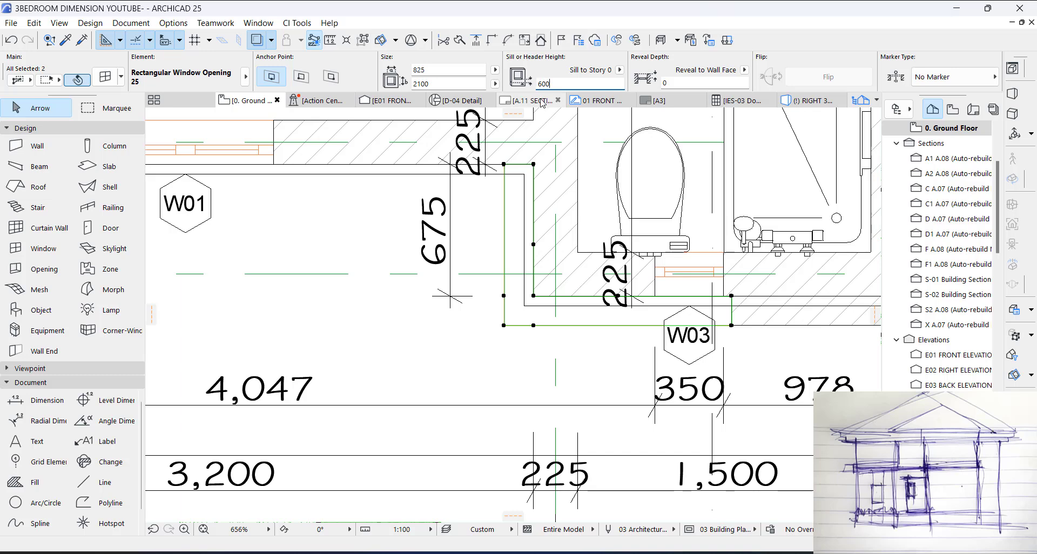
pyautogui.press('F3')
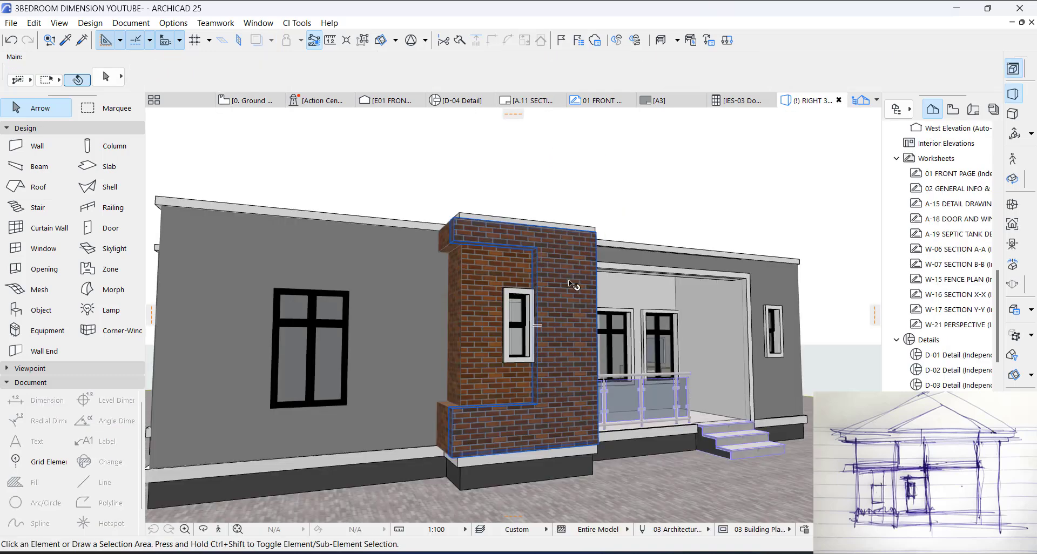
# Step: Stretch the bottom of both brick facade walls down to the ground, for a wall height of 3450
pyautogui.scroll(2, 547, 458)
pyautogui.keyDown('shift'); pyautogui.moveTo(531, 424); pyautogui.dragTo(475, 431, button='middle'); pyautogui.keyUp('shift')
pyautogui.click(373, 394)
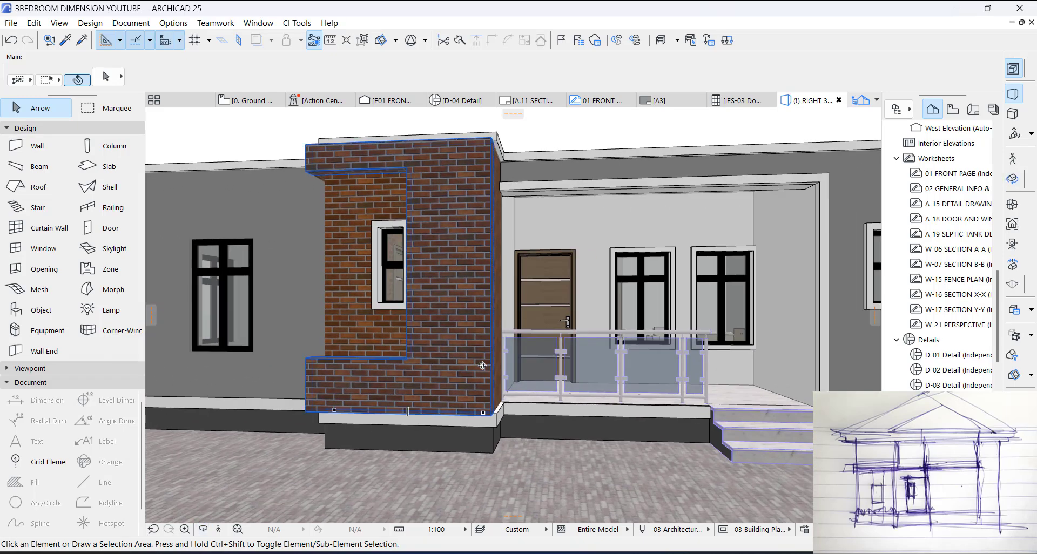
pyautogui.keyDown('shift'); pyautogui.moveTo(365, 391); pyautogui.dragTo(494, 386, button='middle'); pyautogui.keyUp('shift')
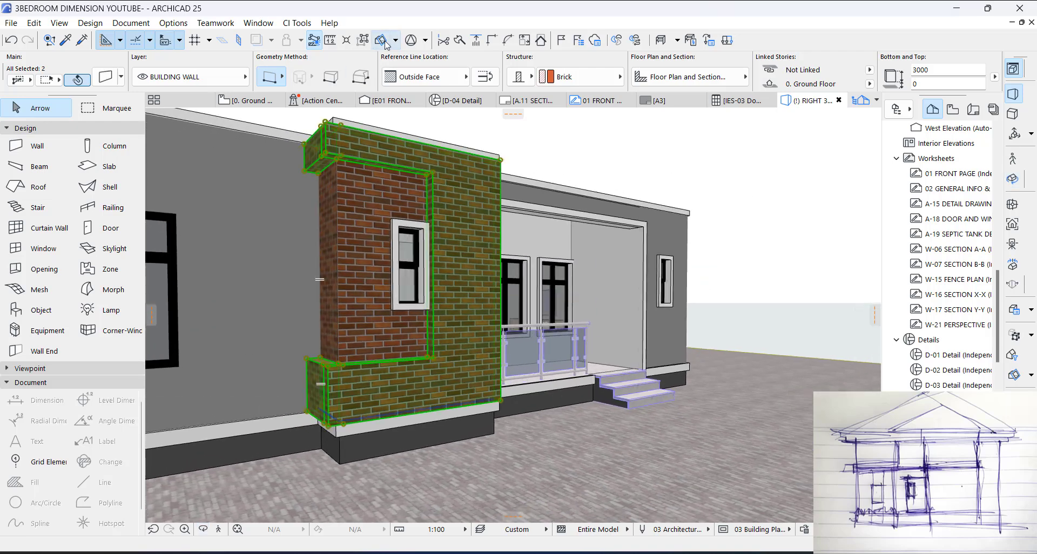
pyautogui.click(326, 427)
pyautogui.click(189, 118)
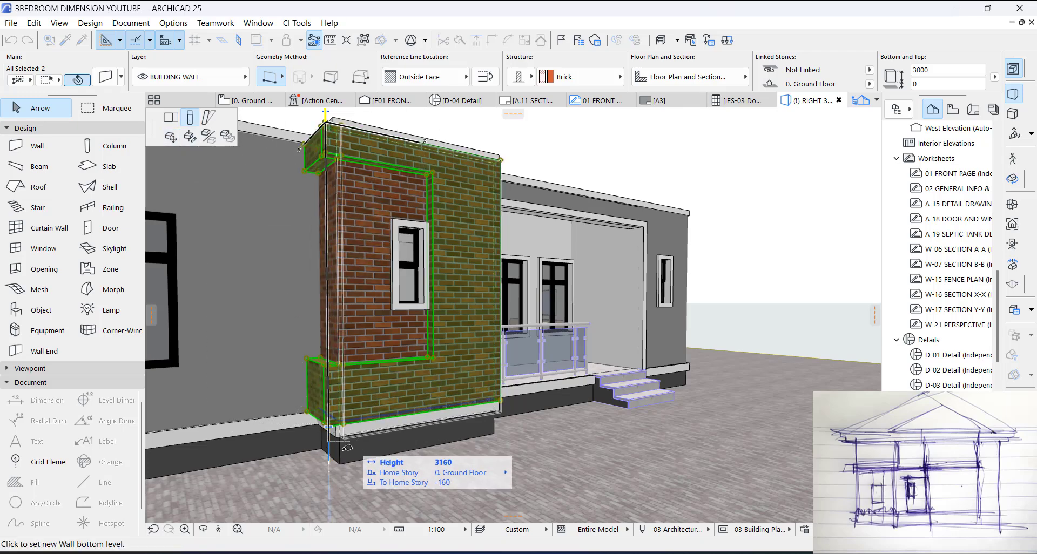
pyautogui.click(332, 473)
pyautogui.press('Escape')
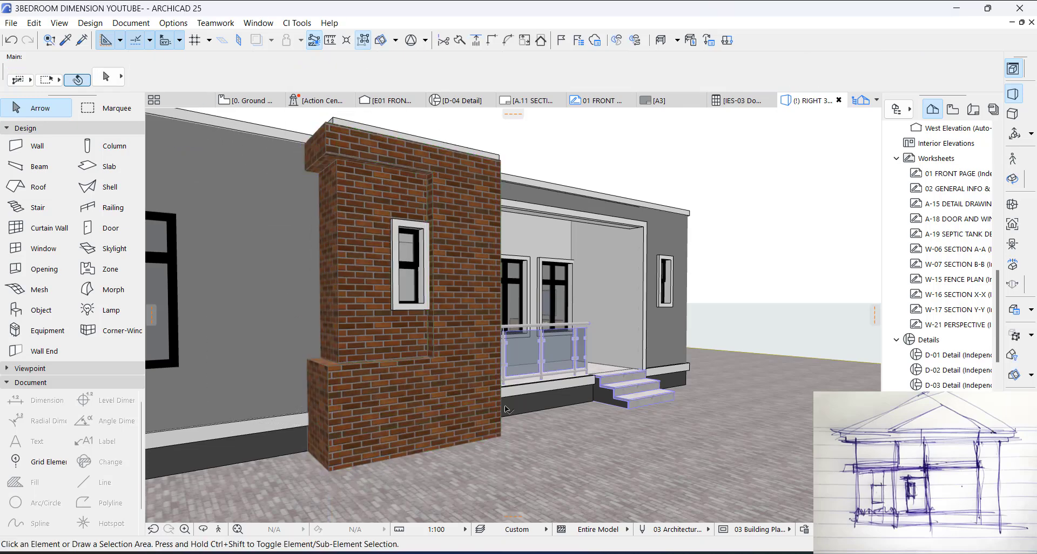
# Step: Set the sill height of both corner openings to 200 and show the result in 3D
pyautogui.keyDown('shift'); pyautogui.moveTo(528, 396); pyautogui.dragTo(591, 376, button='middle'); pyautogui.keyUp('shift')
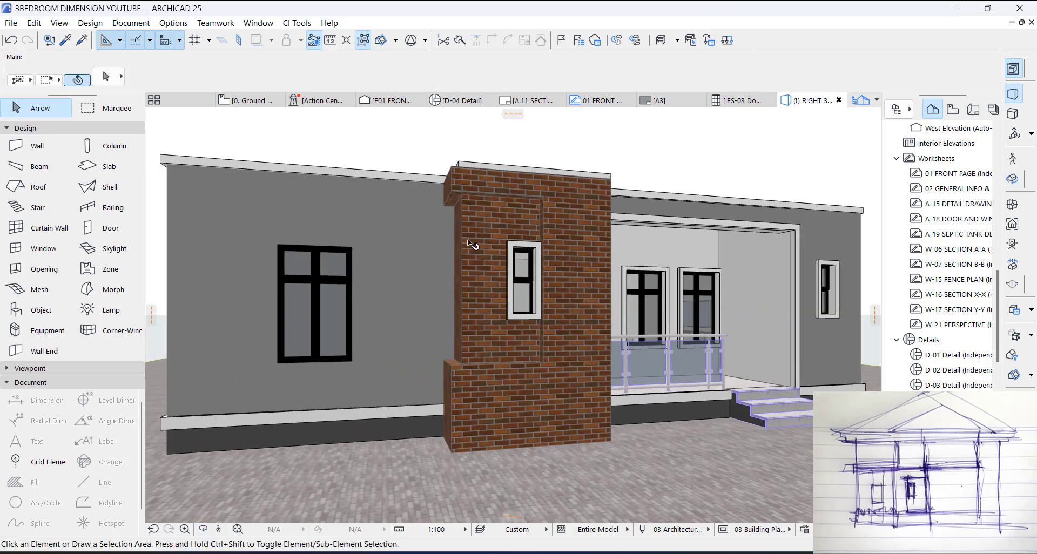
pyautogui.press('F2')
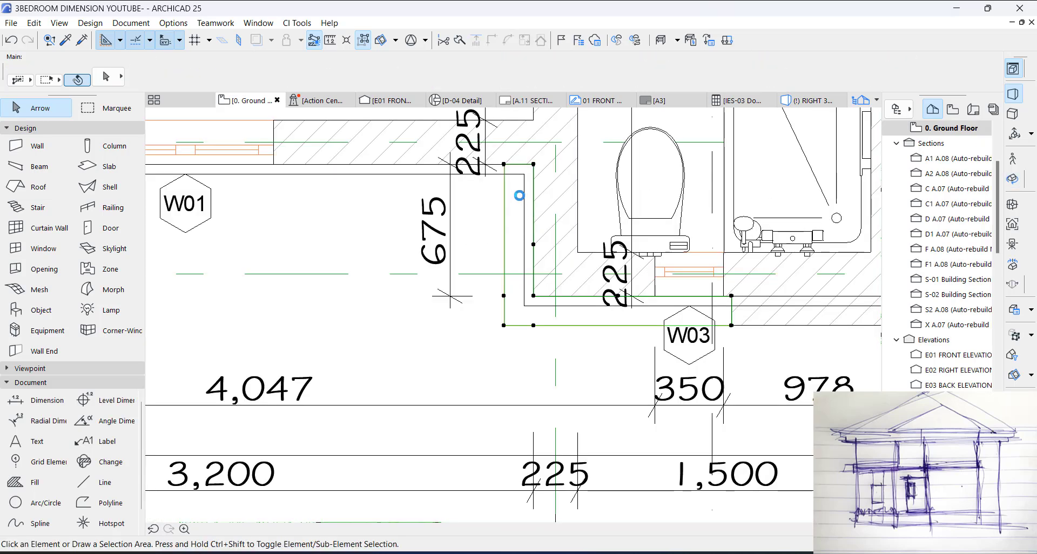
pyautogui.click(539, 83)
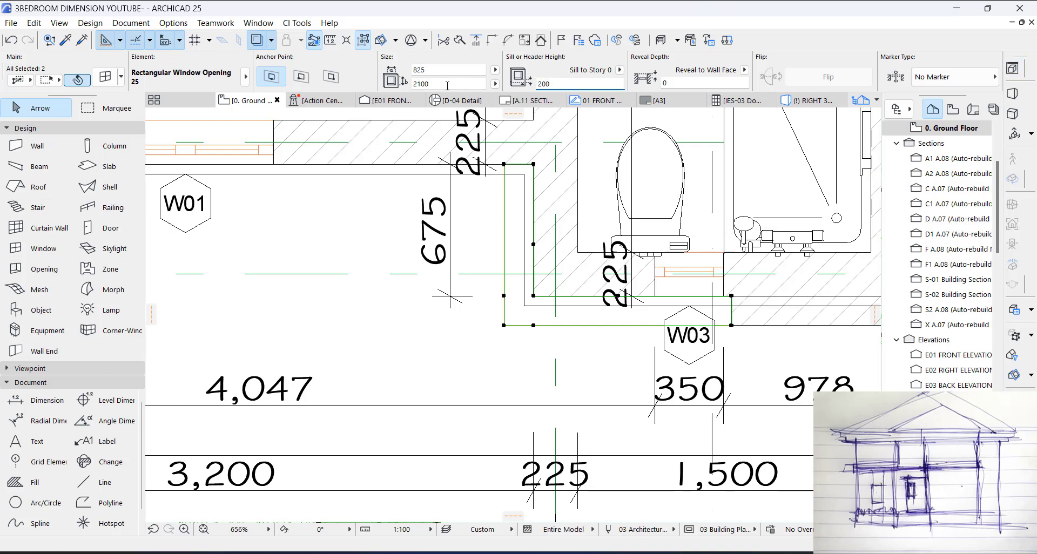
pyautogui.press('F3')
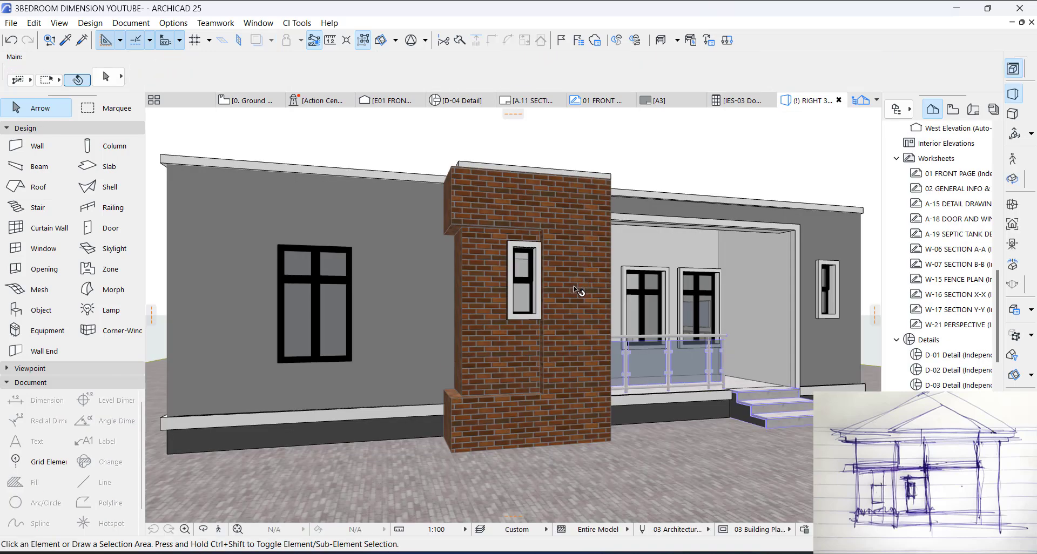
pyautogui.scroll(3, 537, 324)
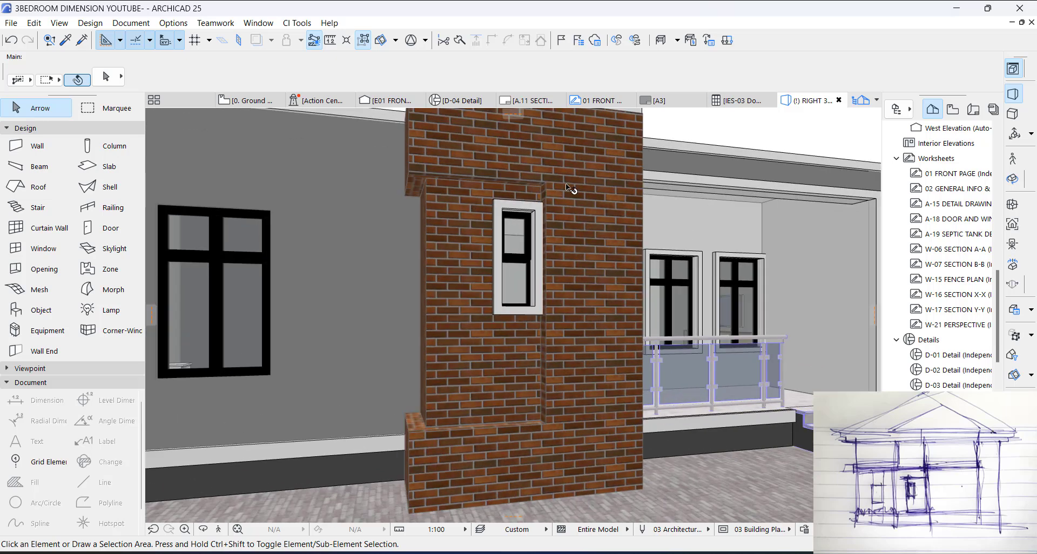
# Step: Try stretching the two selected corner openings wider from the front opening's far edge on the floor plan, and undo the stretch
pyautogui.press('F2')
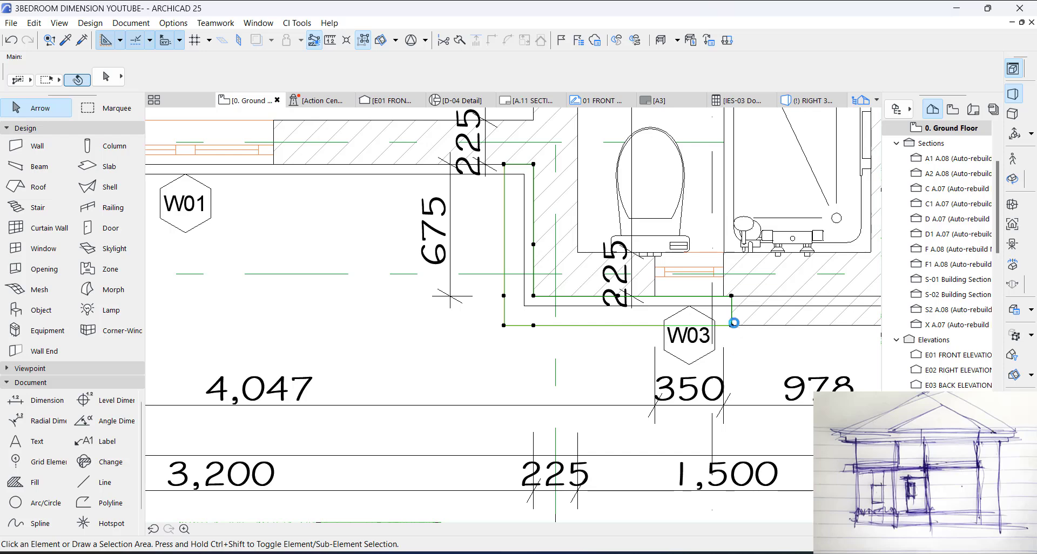
pyautogui.click(733, 300)
pyautogui.click(733, 299)
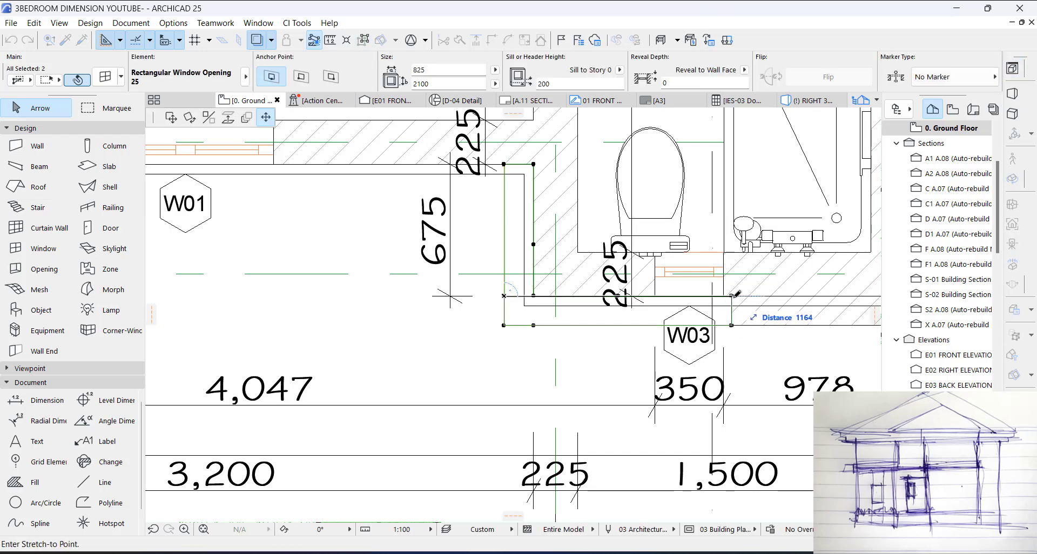
pyautogui.click(791, 319)
pyautogui.press('Escape')
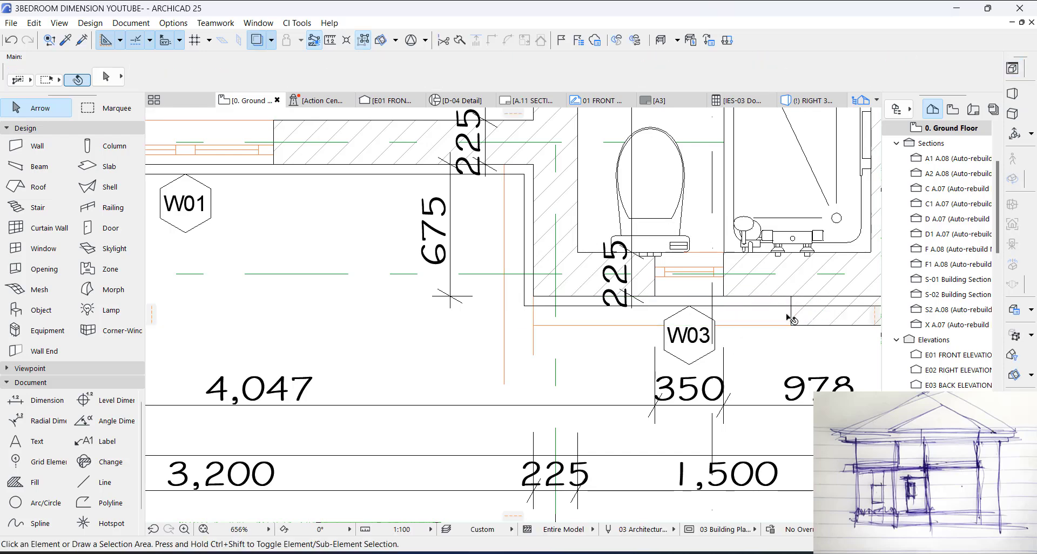
pyautogui.click(786, 326)
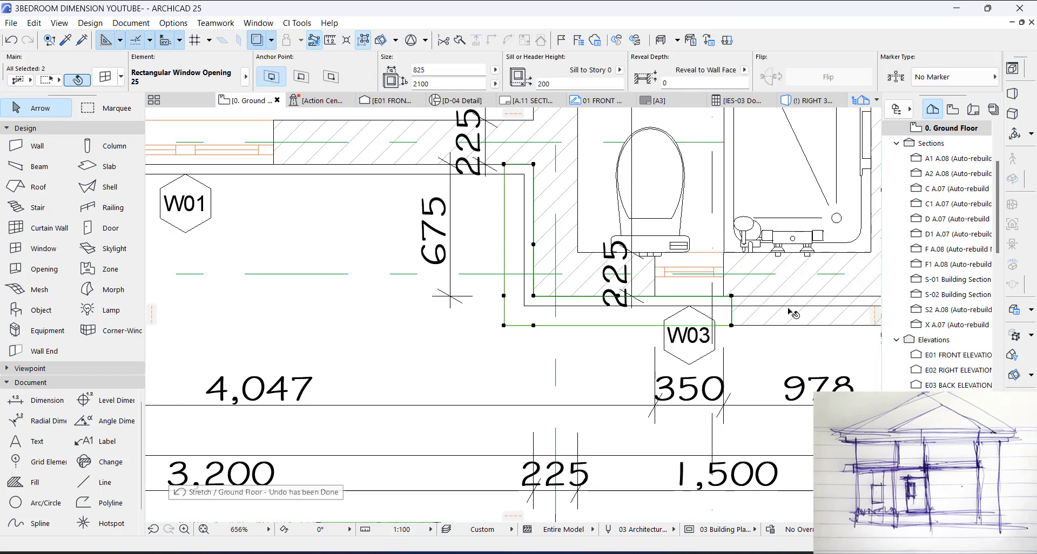
pyautogui.hotkey('ctrl', 'z')
# Step: Stretch only the front wall's corner opening to a width of about 1398 and inspect it in 3D
pyautogui.click(732, 297)
pyautogui.click(779, 298)
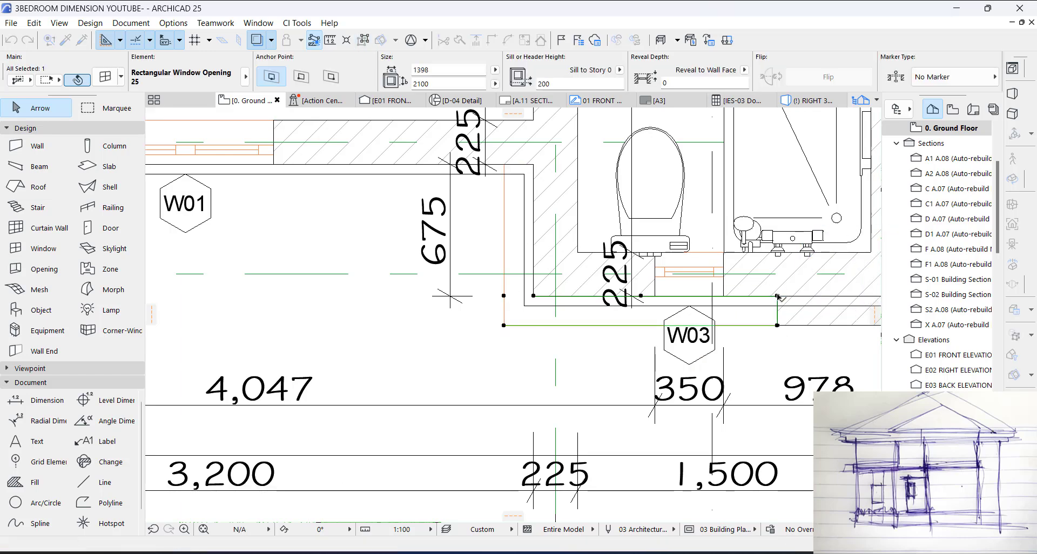
pyautogui.press('Escape')
pyautogui.press('F3')
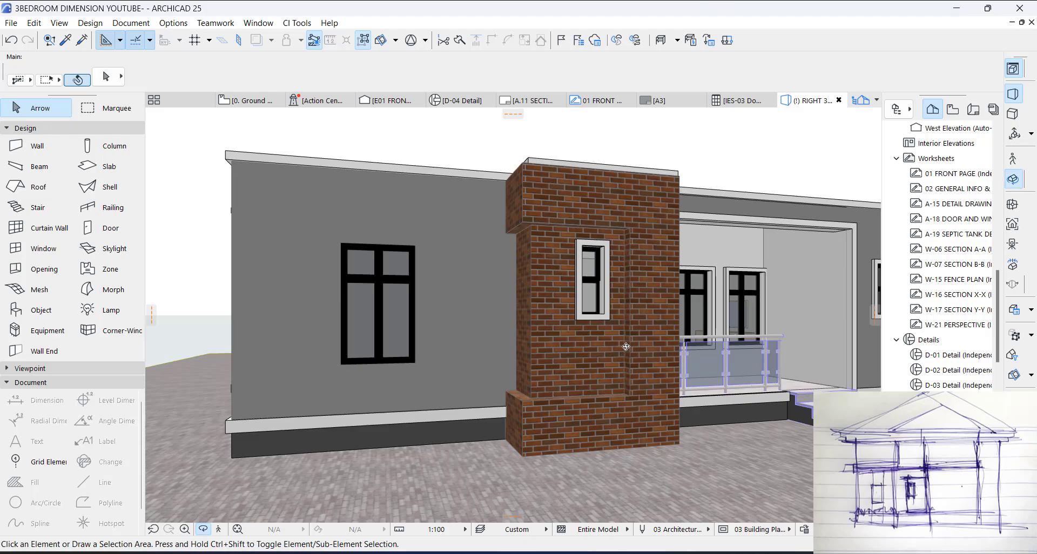
pyautogui.press('o')
pyautogui.moveTo(611, 338); pyautogui.dragTo(448, 332)
pyautogui.moveTo(582, 257); pyautogui.dragTo(583, 208)
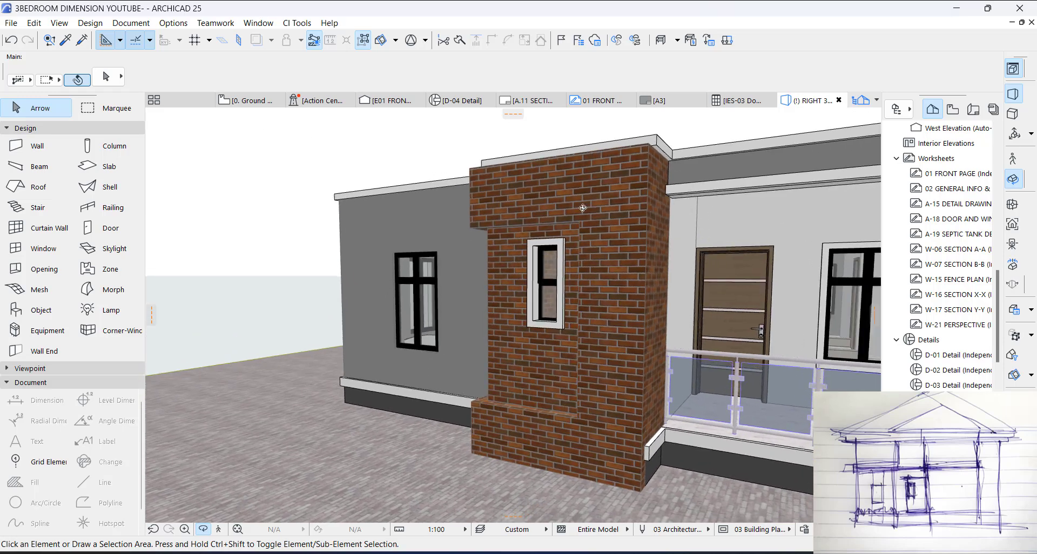
# Step: Override all surfaces of the front facade wall and the porch-side return wall with Paint - Dark Gray
pyautogui.press('Escape')
pyautogui.click(586, 201)
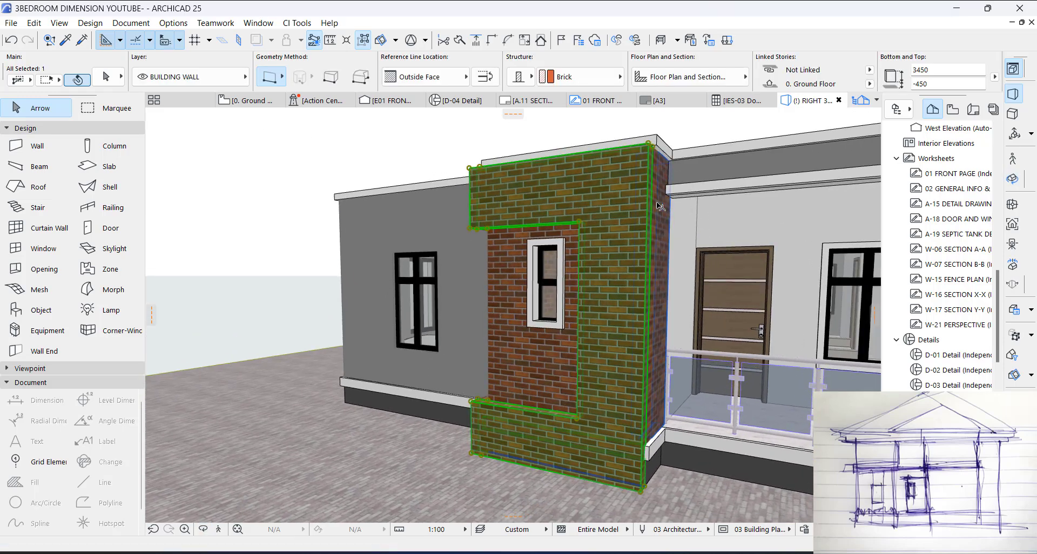
pyautogui.click(106, 77)
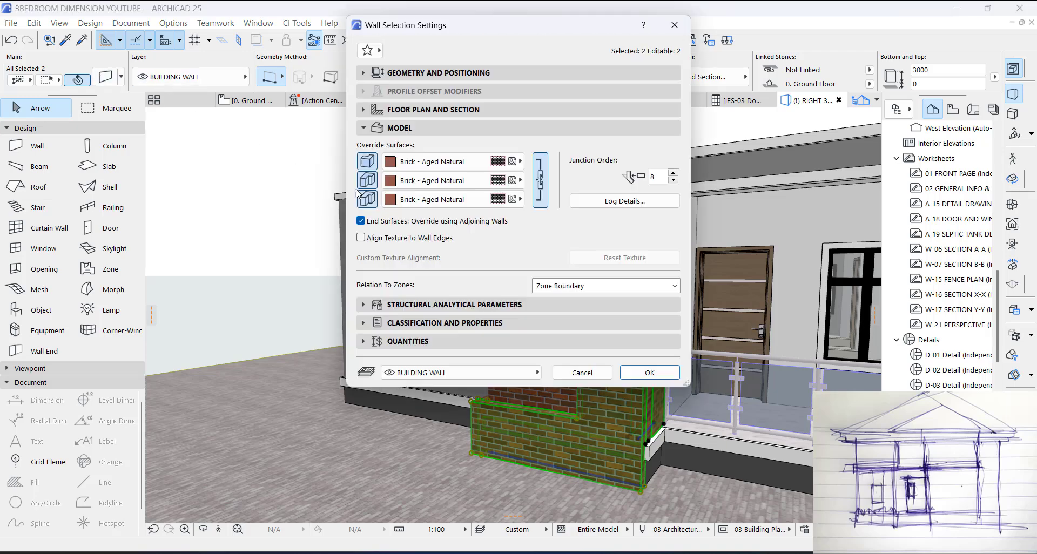
pyautogui.click(438, 162)
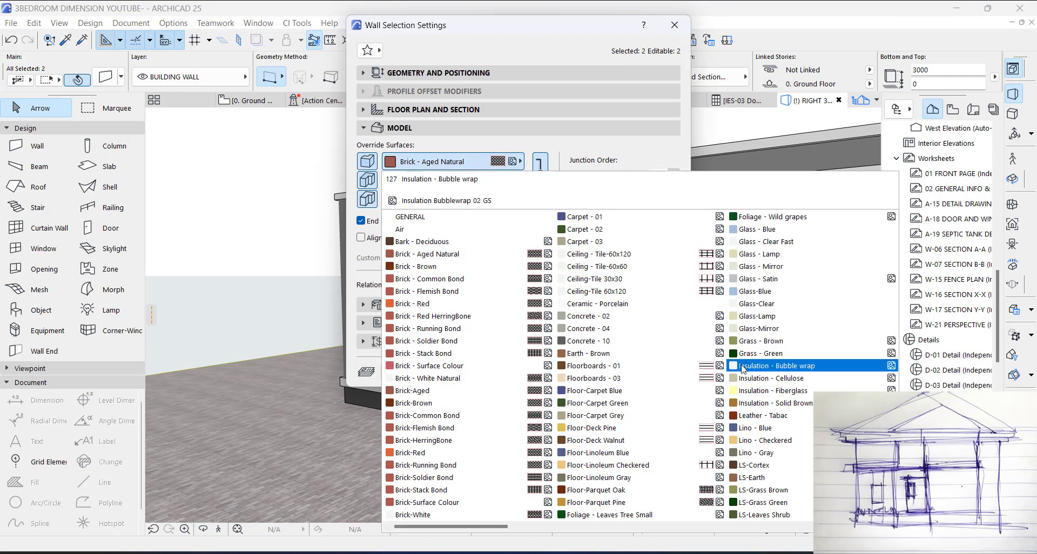
pyautogui.scroll(-3, 649, 417)
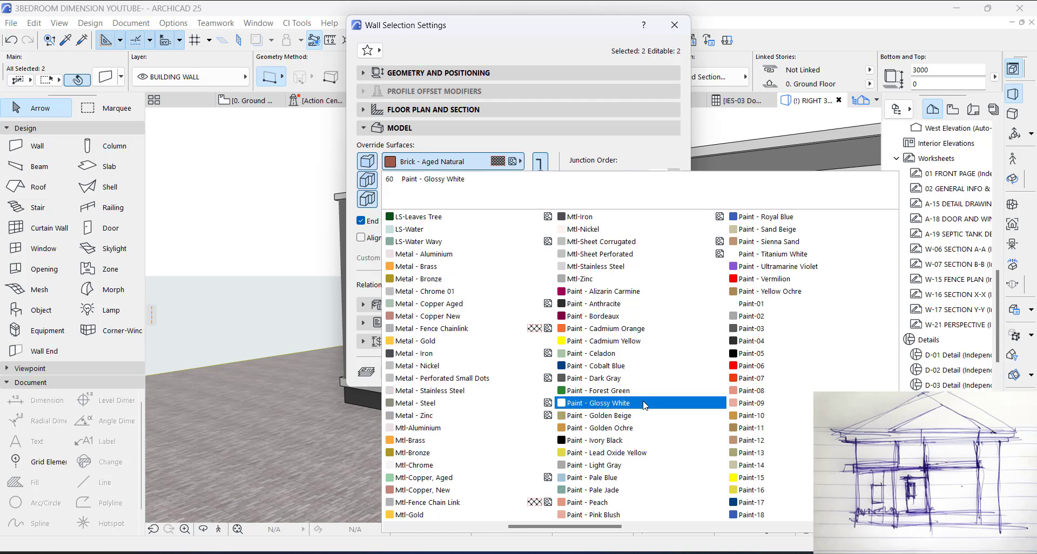
pyautogui.click(643, 392)
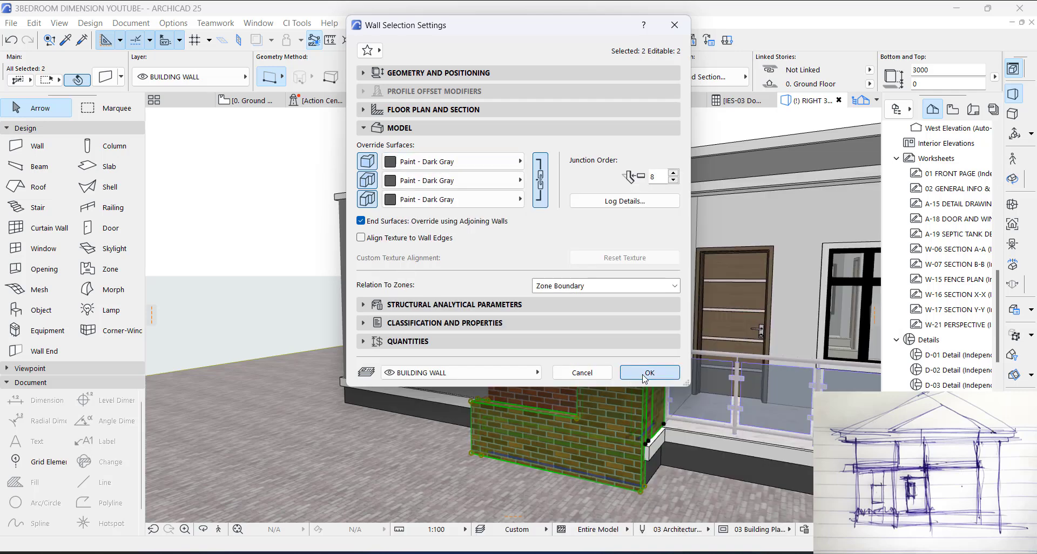
pyautogui.press('Return')
pyautogui.press('Escape')
# Step: Override the surfaces of the remaining brick side wall at the corner opening with Paint - Dark Gray
pyautogui.keyDown('shift'); pyautogui.moveTo(658, 386); pyautogui.dragTo(714, 345, button='middle'); pyautogui.keyUp('shift')
pyautogui.scroll(-3, 578, 282)
pyautogui.keyDown('shift'); pyautogui.moveTo(578, 283); pyautogui.dragTo(647, 282, button='middle'); pyautogui.keyUp('shift')
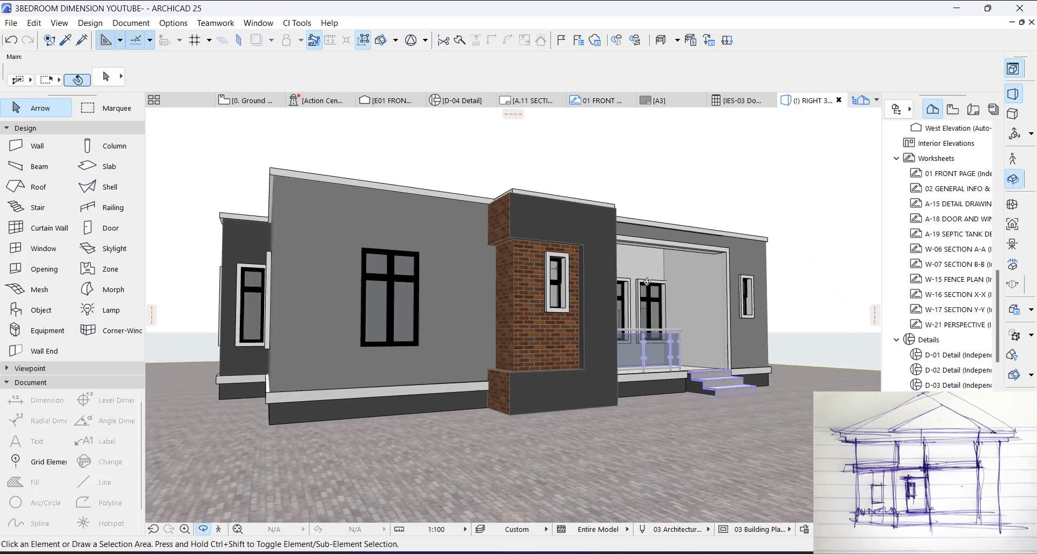
pyautogui.click(503, 224)
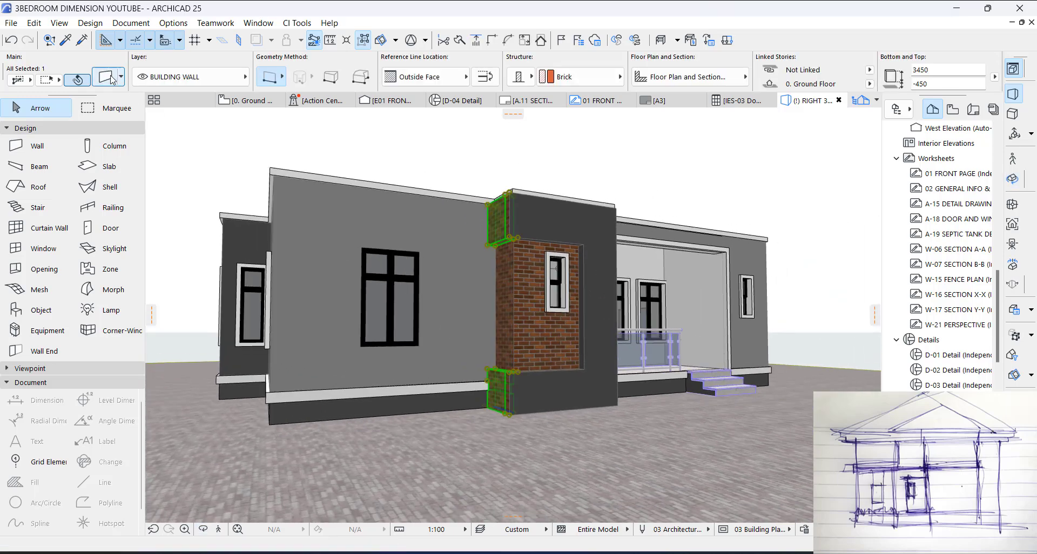
pyautogui.doubleClick(498, 218)
pyautogui.click(454, 161)
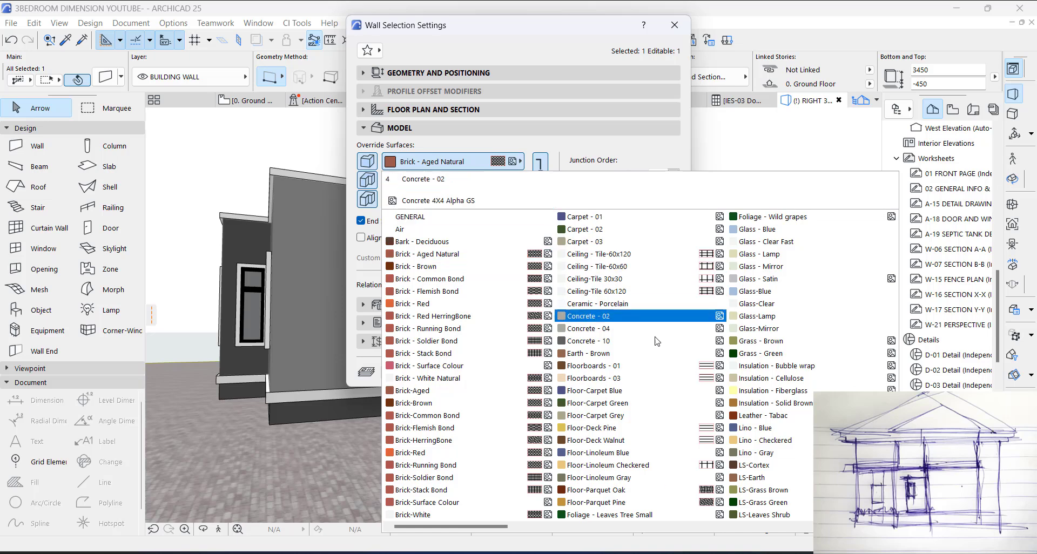
pyautogui.scroll(-5, 767, 438)
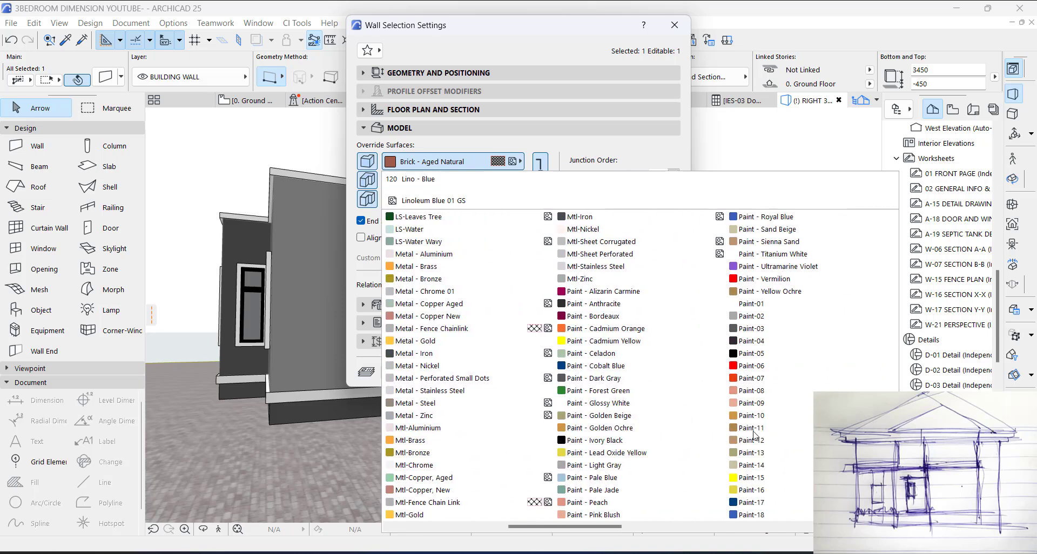
pyautogui.click(646, 409)
pyautogui.click(649, 373)
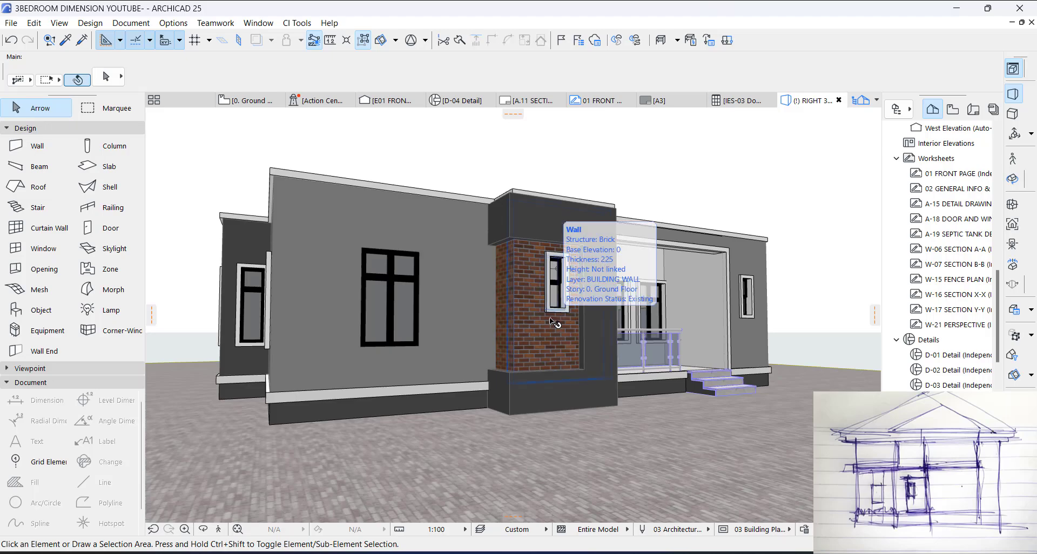
# Step: Inspect the repainted corner block in 3D and select the short cornice strip at its base beside the porch
pyautogui.keyDown('shift'); pyautogui.moveTo(553, 320); pyautogui.dragTo(663, 297, button='middle'); pyautogui.keyUp('shift')
pyautogui.scroll(5, 500, 174)
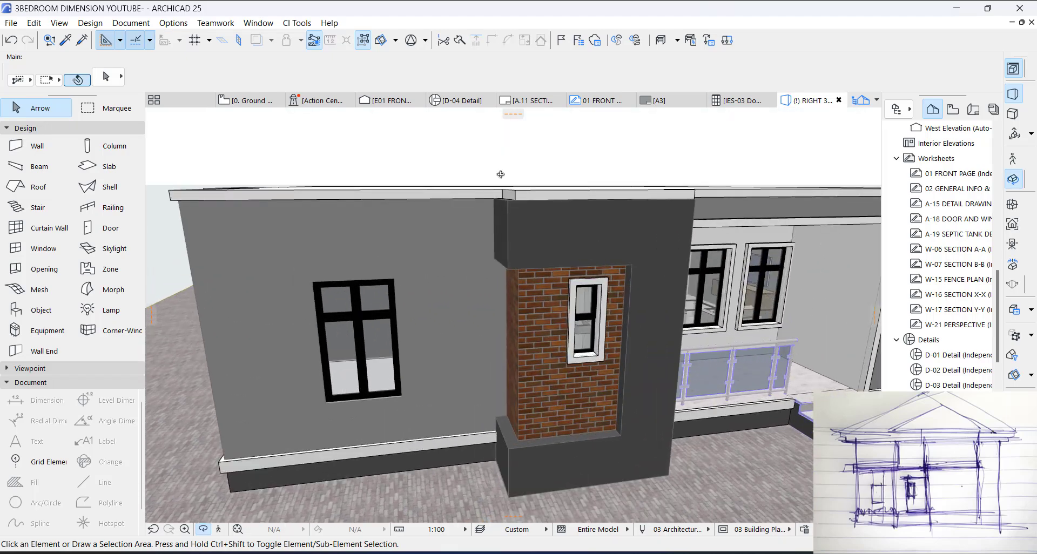
pyautogui.keyDown('shift'); pyautogui.moveTo(506, 255); pyautogui.dragTo(509, 291, button='middle'); pyautogui.keyUp('shift')
pyautogui.scroll(-3, 518, 177)
pyautogui.keyDown('shift'); pyautogui.moveTo(518, 176); pyautogui.dragTo(501, 351, button='middle'); pyautogui.keyUp('shift')
pyautogui.scroll(3, 500, 351)
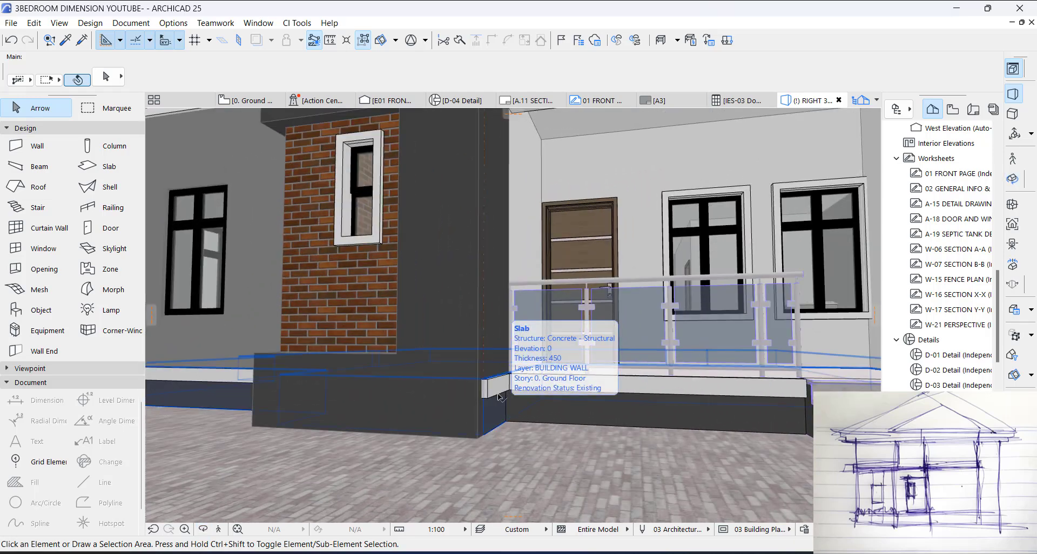
pyautogui.click(495, 388)
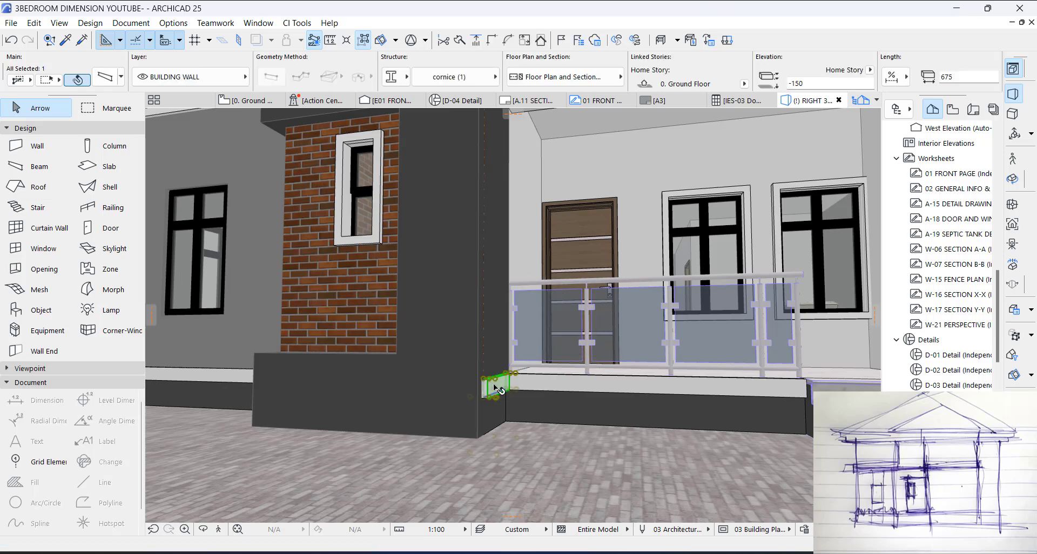
# Step: In the ground floor plan, select the corner block's connected base cornices and offset its side and front strips outward by 150
pyautogui.press('F2')
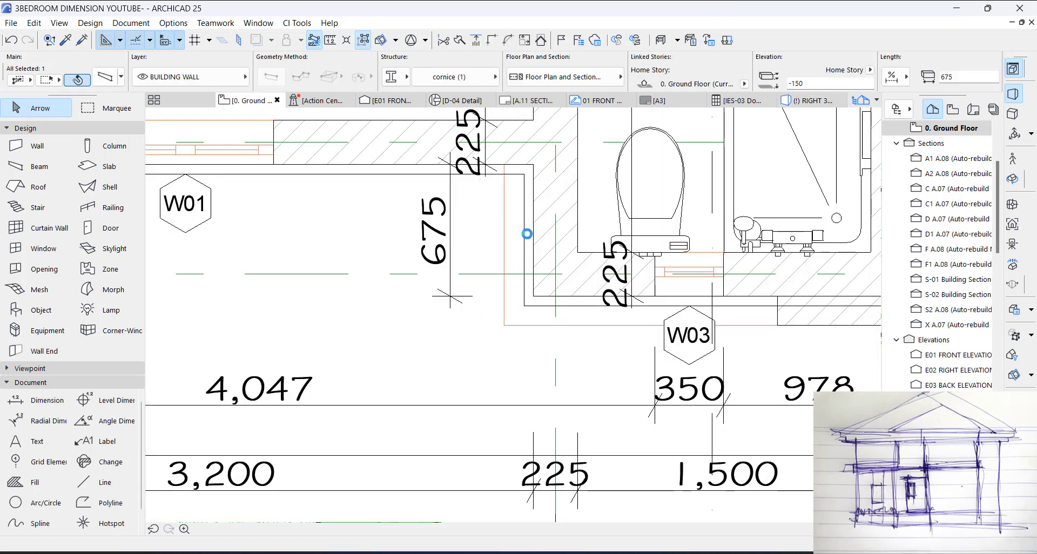
pyautogui.scroll(-4, 531, 227)
pyautogui.scroll(3, 527, 257)
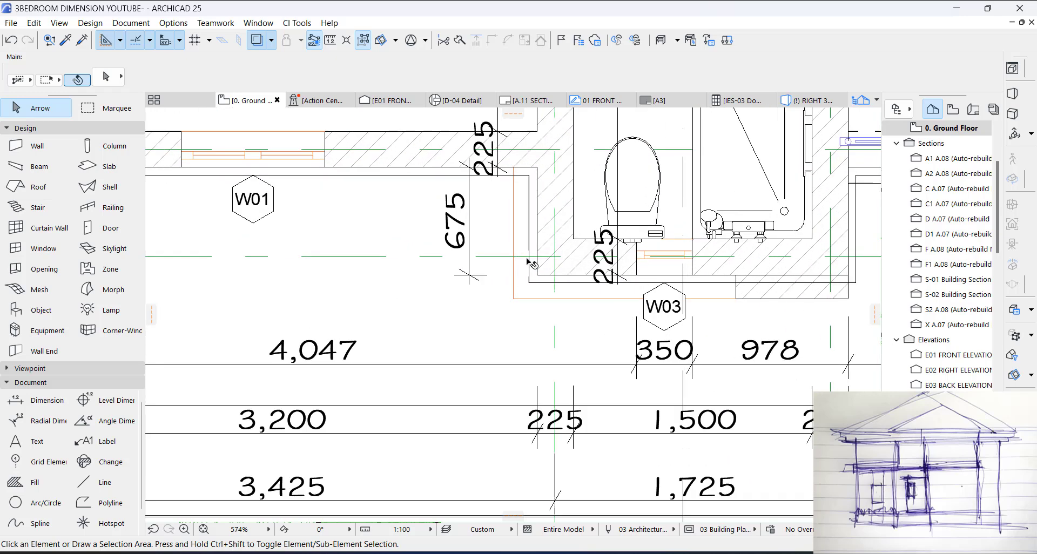
pyautogui.scroll(3, 530, 263)
pyautogui.click(538, 227)
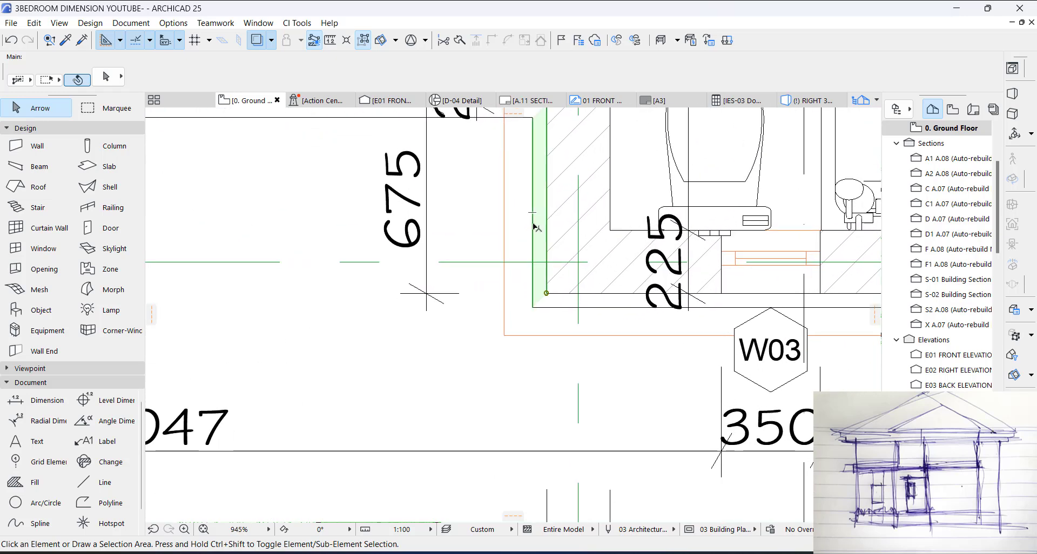
pyautogui.keyDown('shift'); pyautogui.click(572, 301); pyautogui.keyUp('shift')
pyautogui.scroll(-2, 540, 162)
pyautogui.scroll(2, 540, 162)
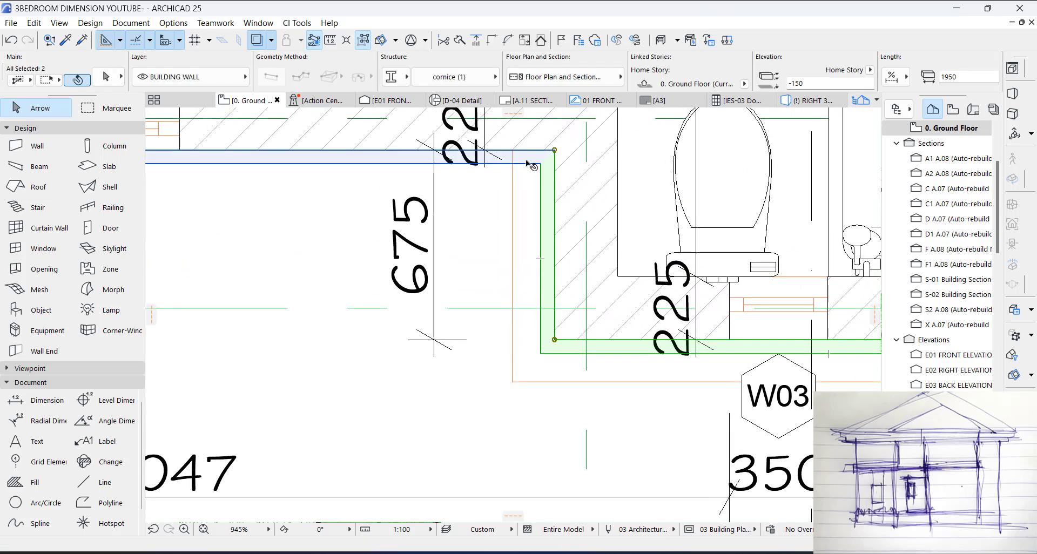
pyautogui.keyDown('shift'); pyautogui.click(529, 165); pyautogui.keyUp('shift')
pyautogui.click(556, 186)
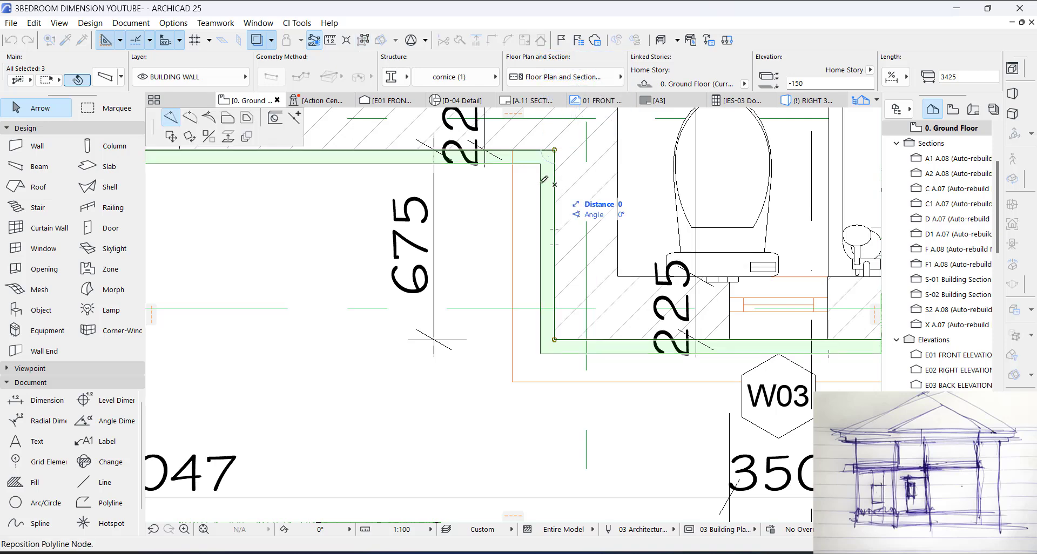
pyautogui.click(228, 118)
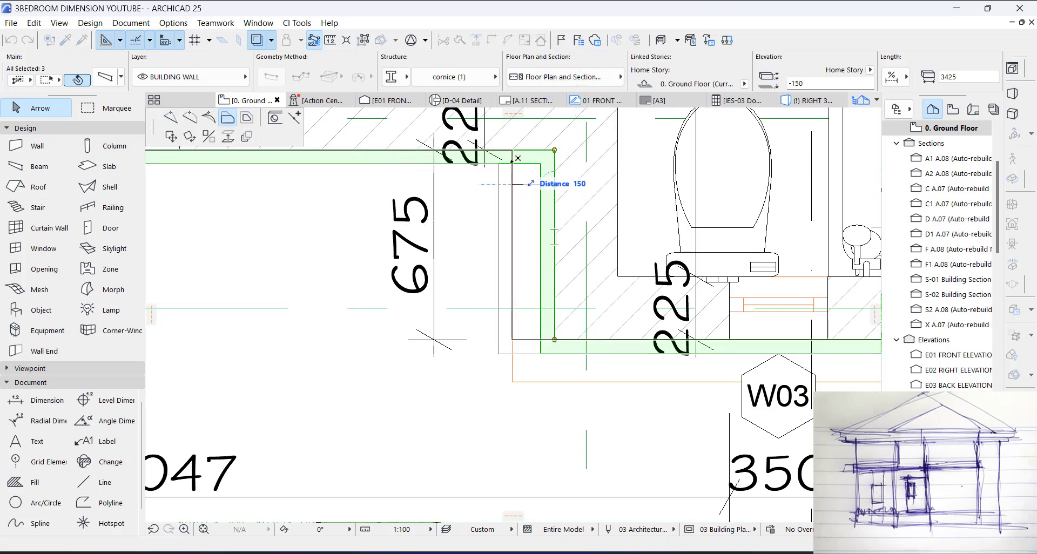
pyautogui.click(512, 184)
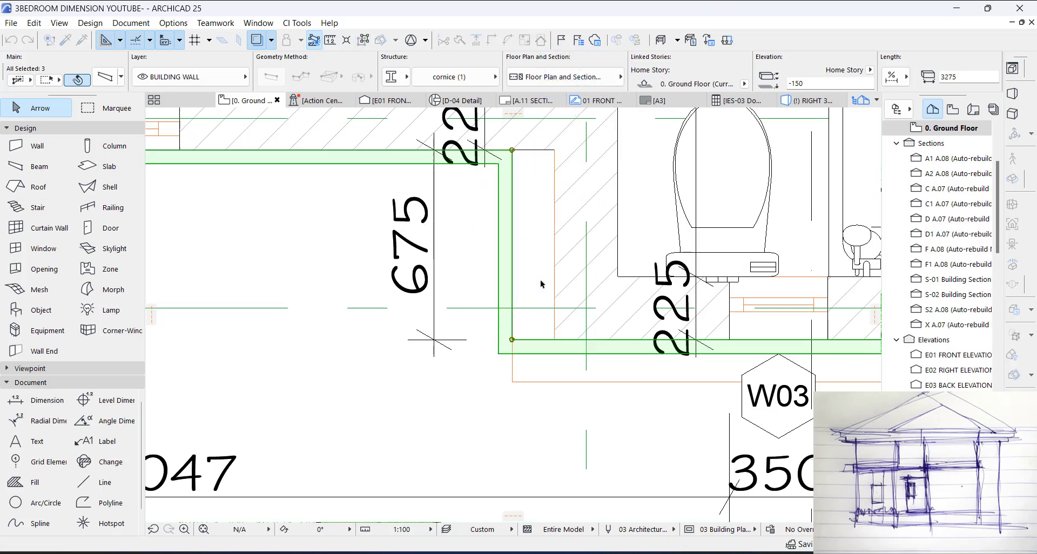
pyautogui.click(514, 382)
# Step: Add the porch-side return cornice to the selection and intersect it with the front cornice to close their corner
pyautogui.scroll(-5, 346, 251)
pyautogui.scroll(1, 666, 309)
pyautogui.scroll(2, 670, 310)
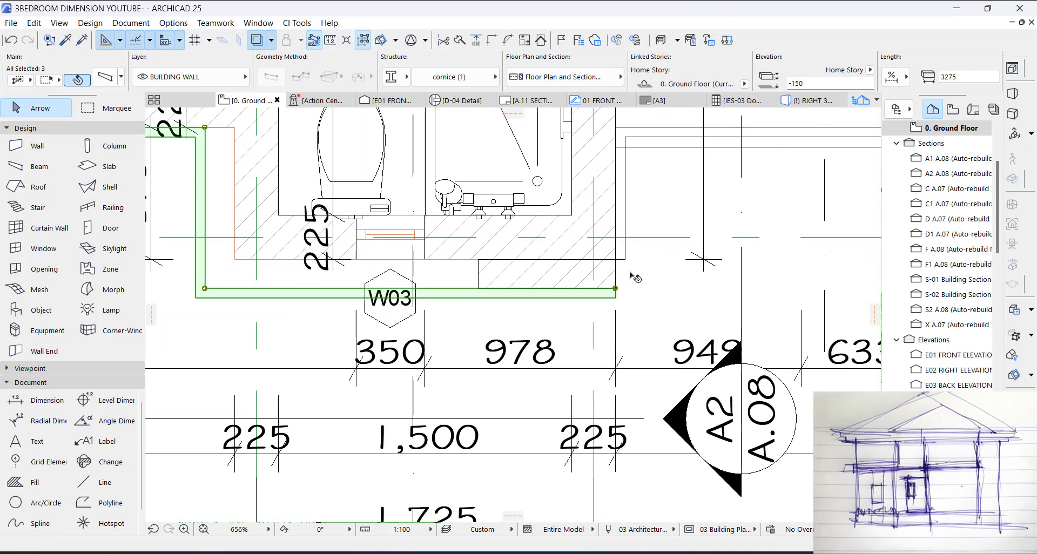
pyautogui.keyDown('shift'); pyautogui.click(620, 194); pyautogui.keyUp('shift')
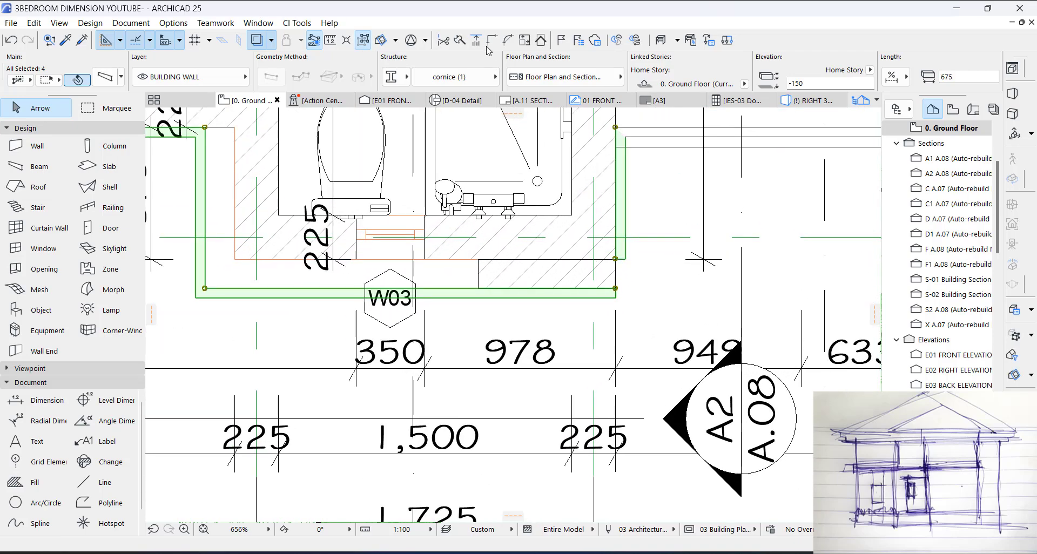
pyautogui.click(494, 40)
pyautogui.click(637, 264)
# Step: In 3D, offset the roof slab's front edge and the side edge away from the porch to the corner block's wall faces
pyautogui.press('F3')
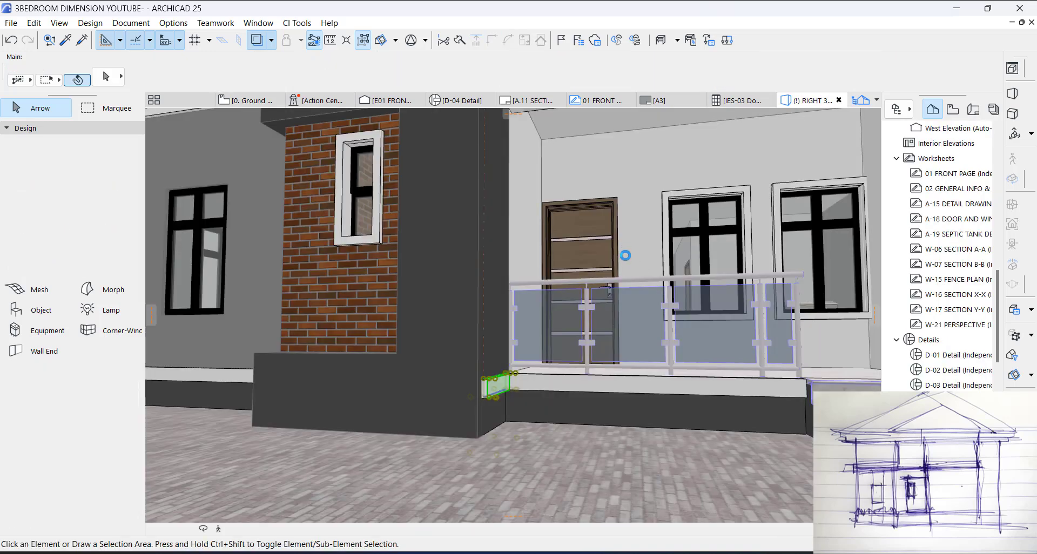
pyautogui.scroll(-2, 594, 346)
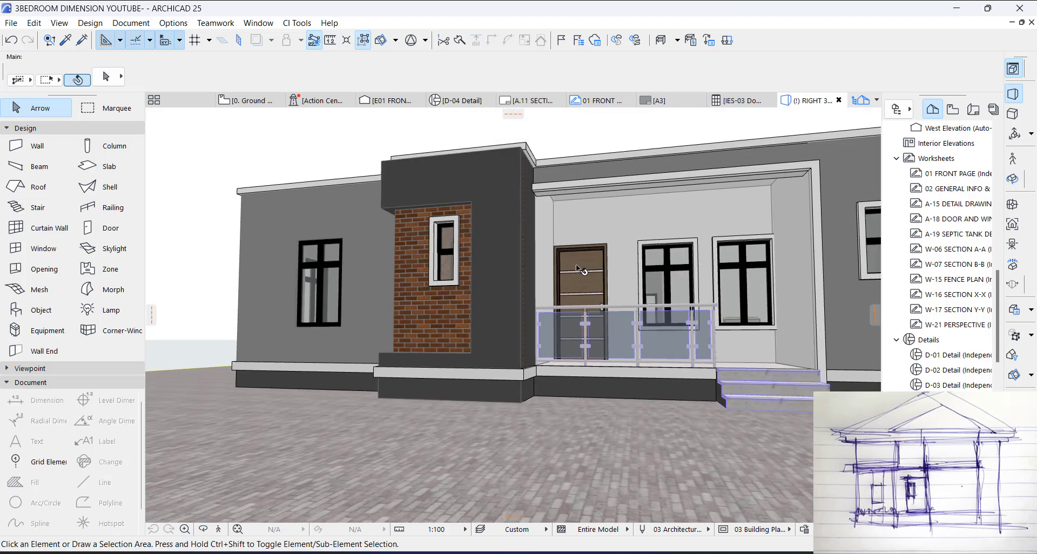
pyautogui.keyDown('shift'); pyautogui.moveTo(558, 266); pyautogui.dragTo(505, 302, button='middle'); pyautogui.keyUp('shift')
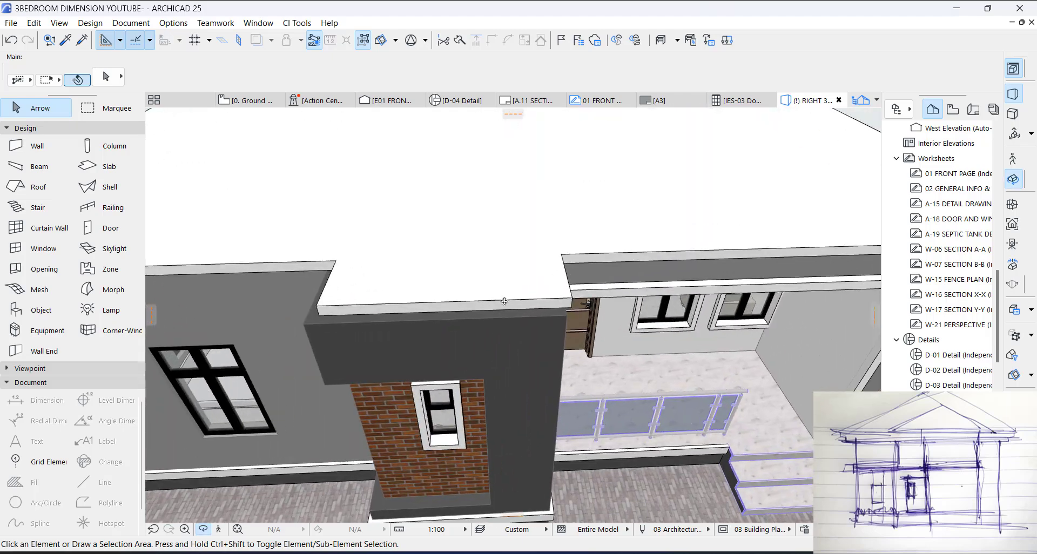
pyautogui.click(532, 301)
pyautogui.click(542, 308)
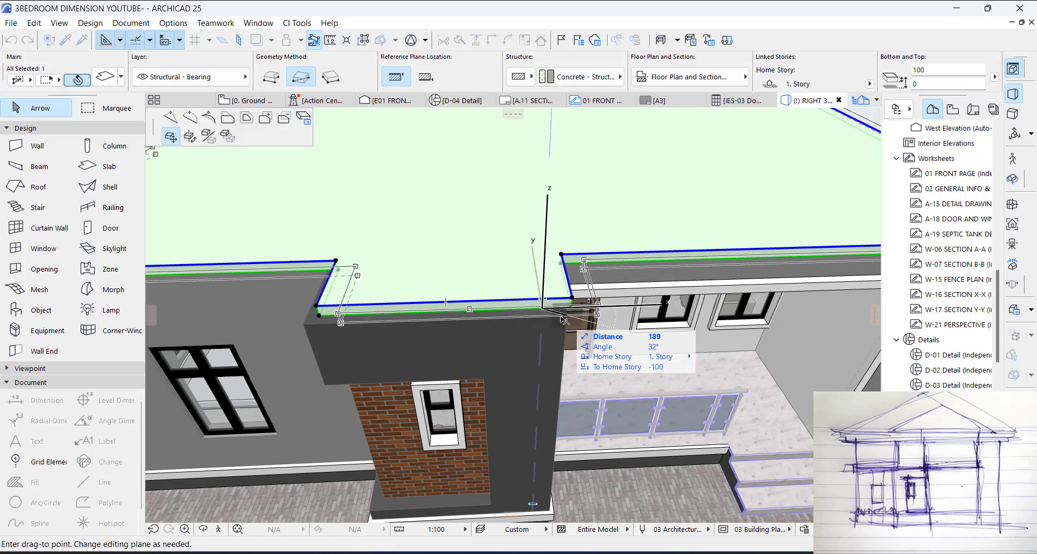
pyautogui.click(228, 125)
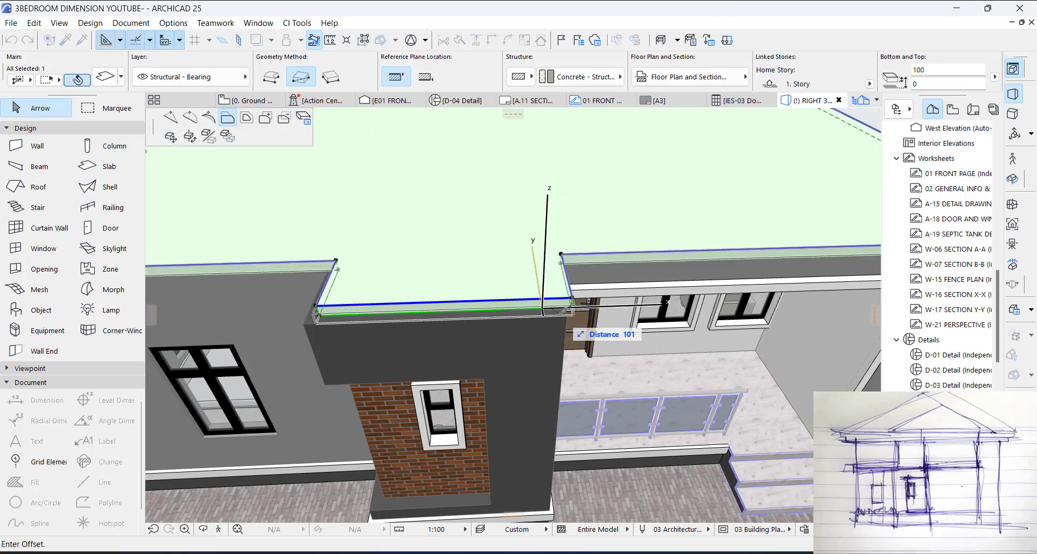
pyautogui.click(561, 316)
pyautogui.moveTo(368, 318); pyautogui.dragTo(637, 356, button='middle')
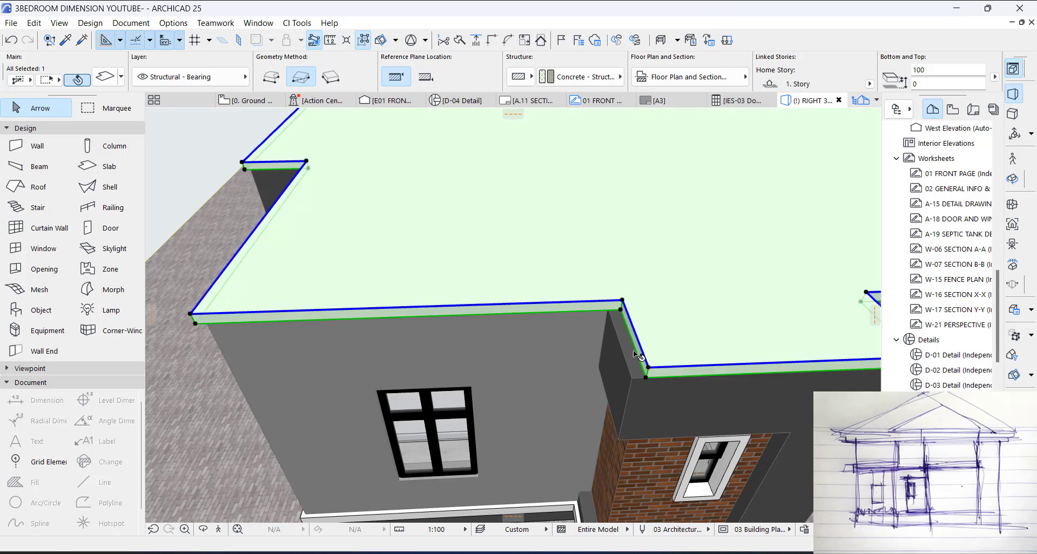
pyautogui.click(636, 367)
pyautogui.click(635, 372)
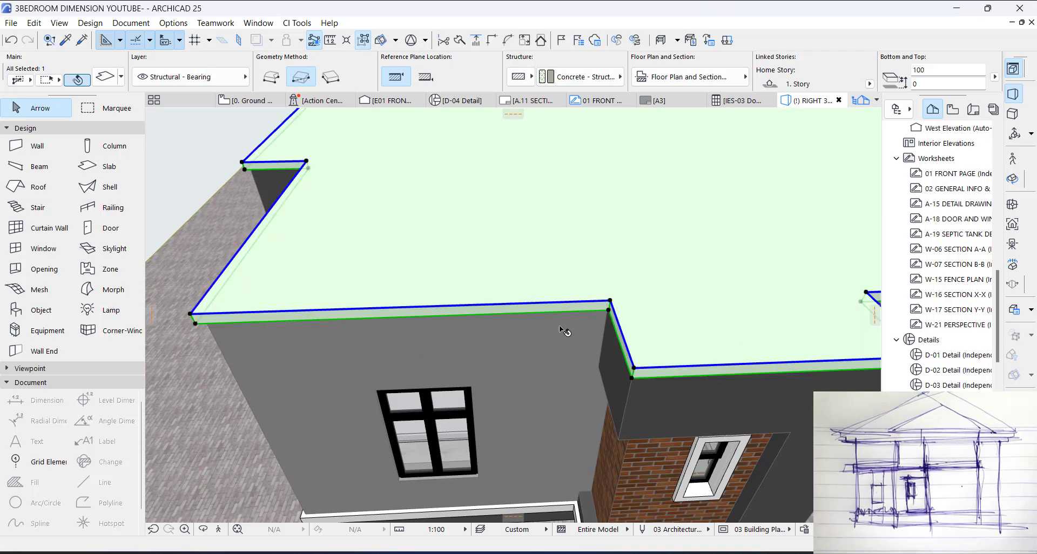
# Step: Measure the roof slab's overhang beyond the wall above the porch with a trial edge offset
pyautogui.keyDown('shift'); pyautogui.moveTo(556, 304); pyautogui.dragTo(650, 376, button='middle'); pyautogui.keyUp('shift')
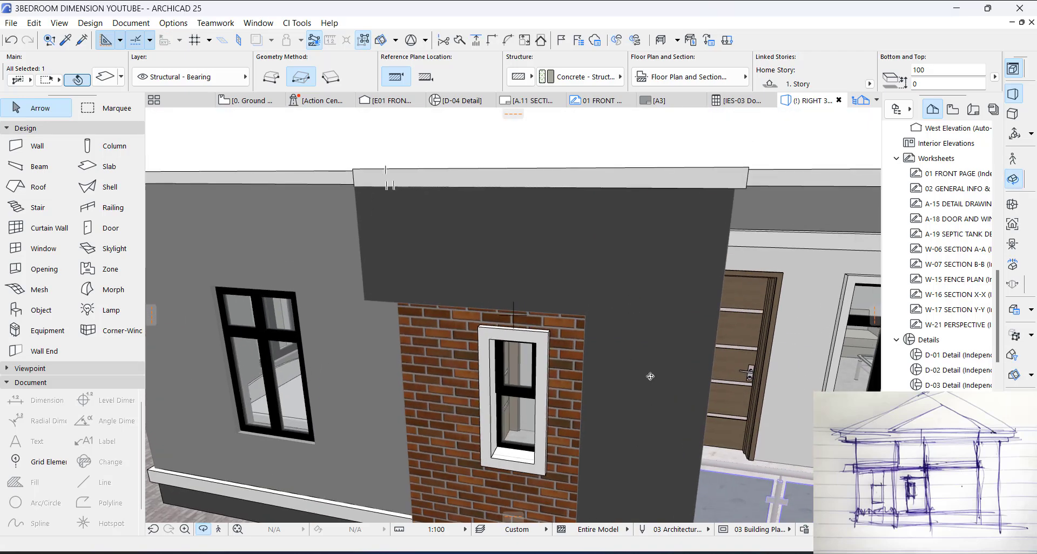
pyautogui.keyDown('shift'); pyautogui.moveTo(545, 383); pyautogui.dragTo(540, 260, button='middle'); pyautogui.keyUp('shift')
pyautogui.scroll(5, 454, 160)
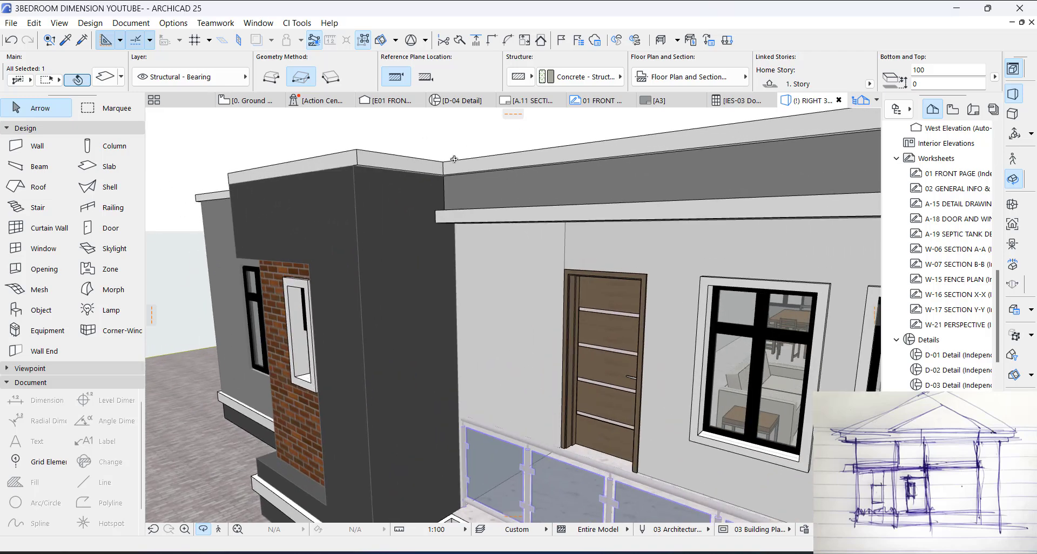
pyautogui.keyDown('shift'); pyautogui.moveTo(432, 190); pyautogui.dragTo(381, 191, button='middle'); pyautogui.keyUp('shift')
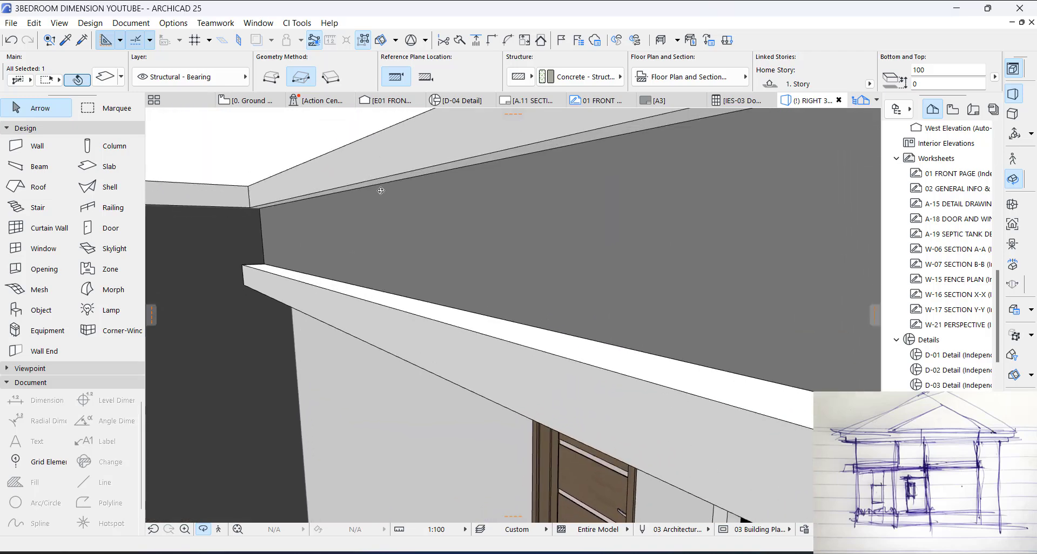
pyautogui.click(314, 193)
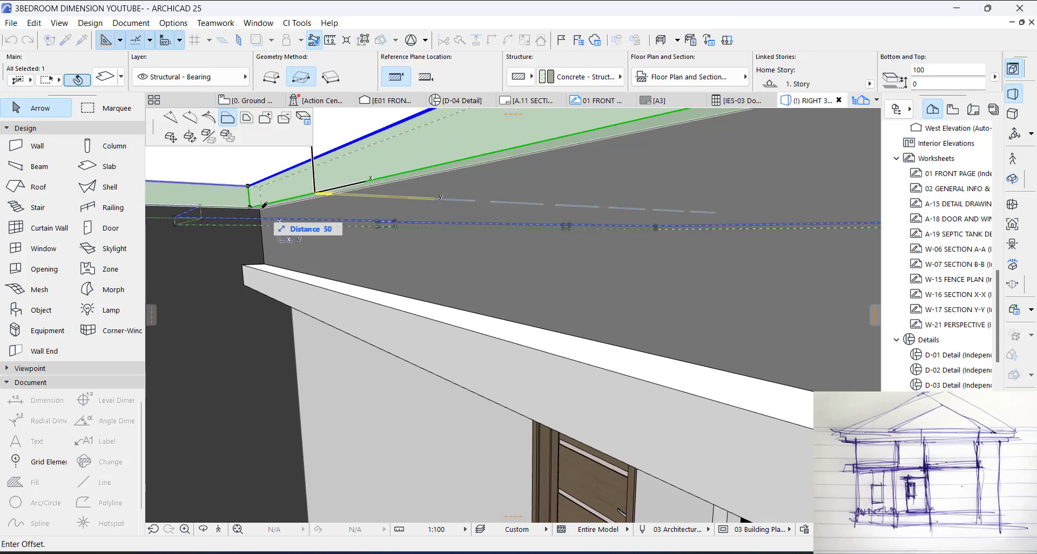
pyautogui.press('Escape')
# Step: Offset the roof slab's porch-side and front edges outward beyond the corner block's walls
pyautogui.keyDown('shift'); pyautogui.moveTo(352, 270); pyautogui.dragTo(393, 278, button='middle'); pyautogui.keyUp('shift')
pyautogui.click(382, 277)
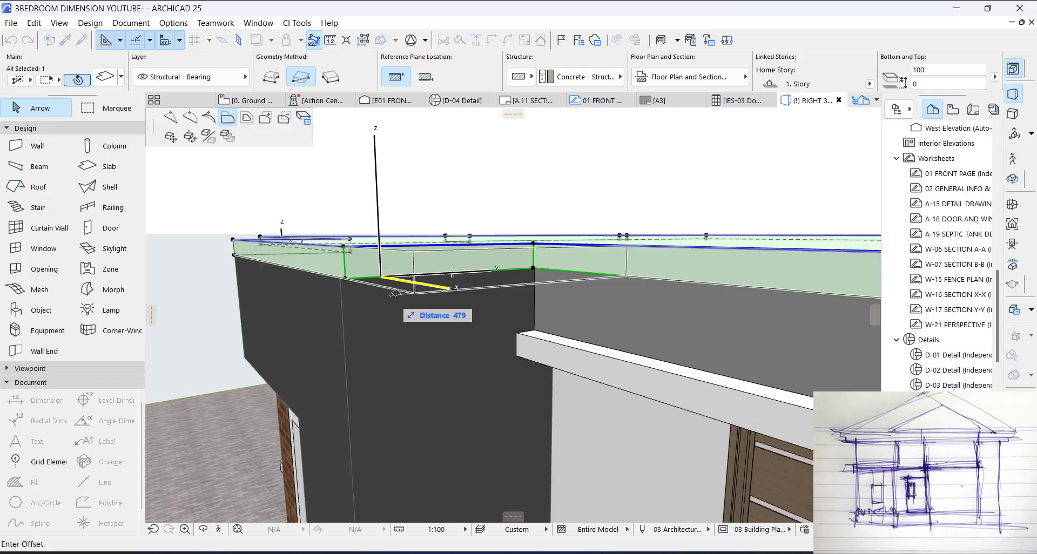
pyautogui.click(399, 292)
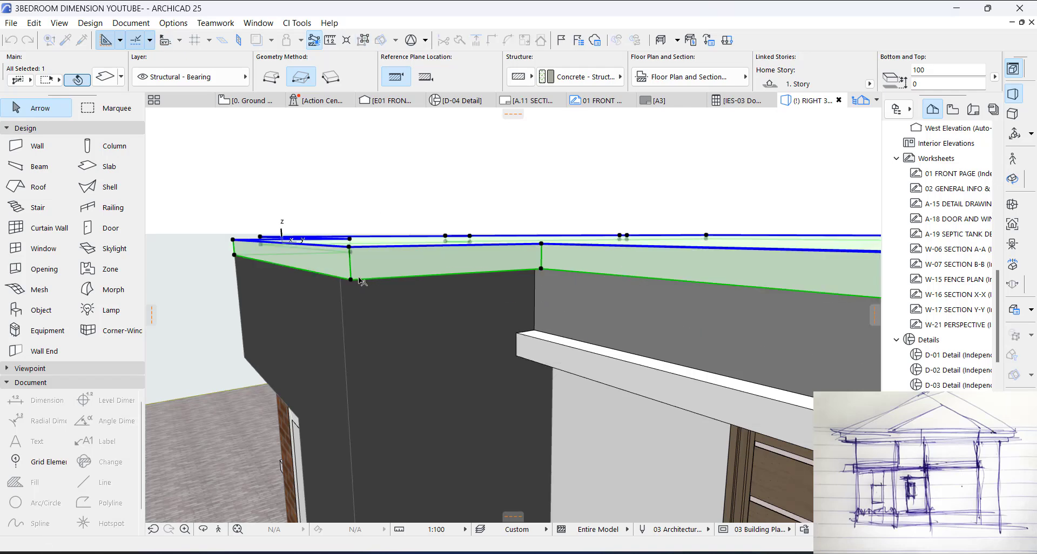
pyautogui.click(324, 276)
pyautogui.click(328, 286)
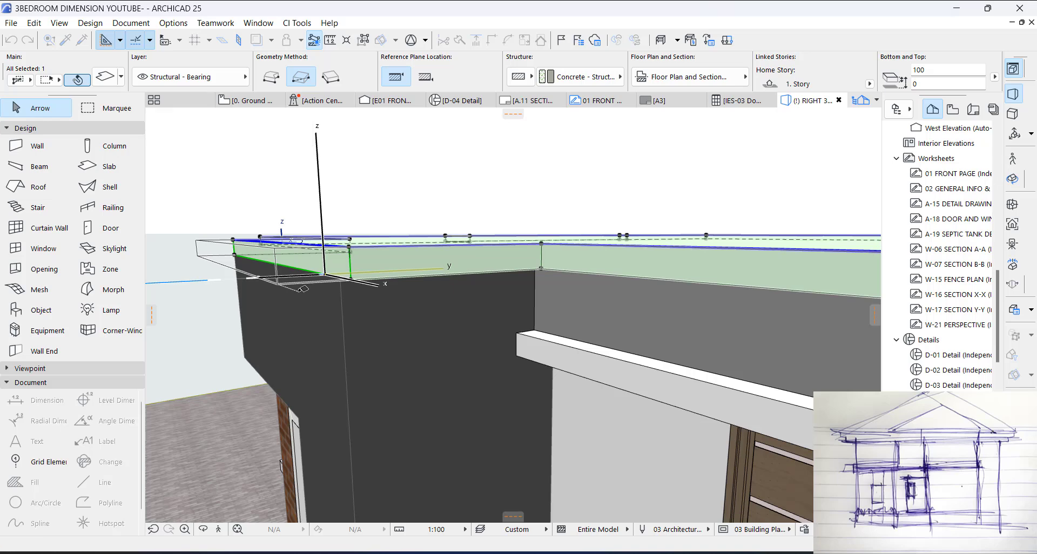
# Step: Offset the roof slab's side edge away from the porch outward beyond the corner block's wall and inspect the facade in 3D
pyautogui.keyDown('shift'); pyautogui.moveTo(330, 286); pyautogui.dragTo(671, 299, button='middle'); pyautogui.keyUp('shift')
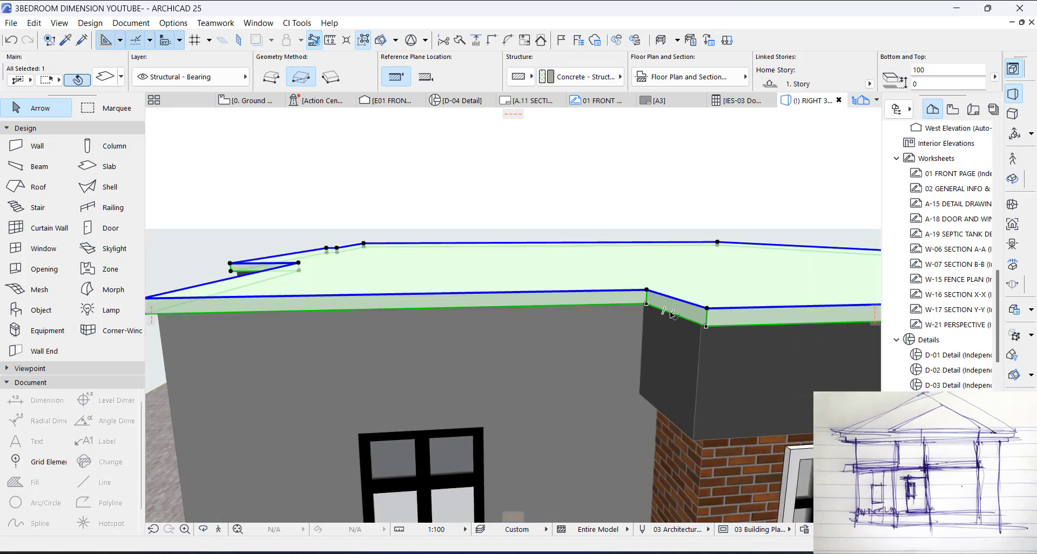
pyautogui.click(672, 315)
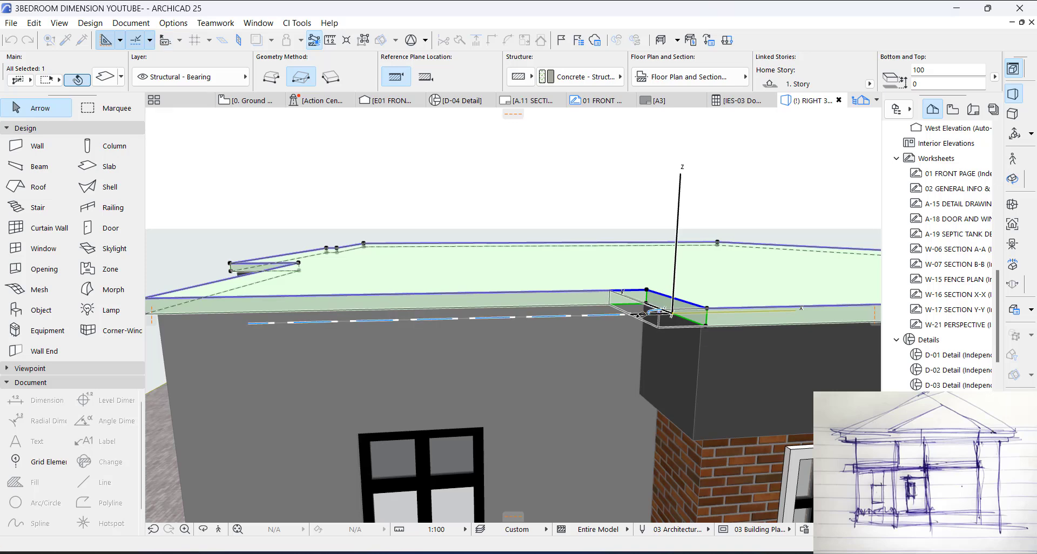
pyautogui.press('Return')
pyautogui.press('Escape')
pyautogui.keyDown('shift'); pyautogui.moveTo(614, 295); pyautogui.dragTo(602, 228, button='middle'); pyautogui.keyUp('shift')
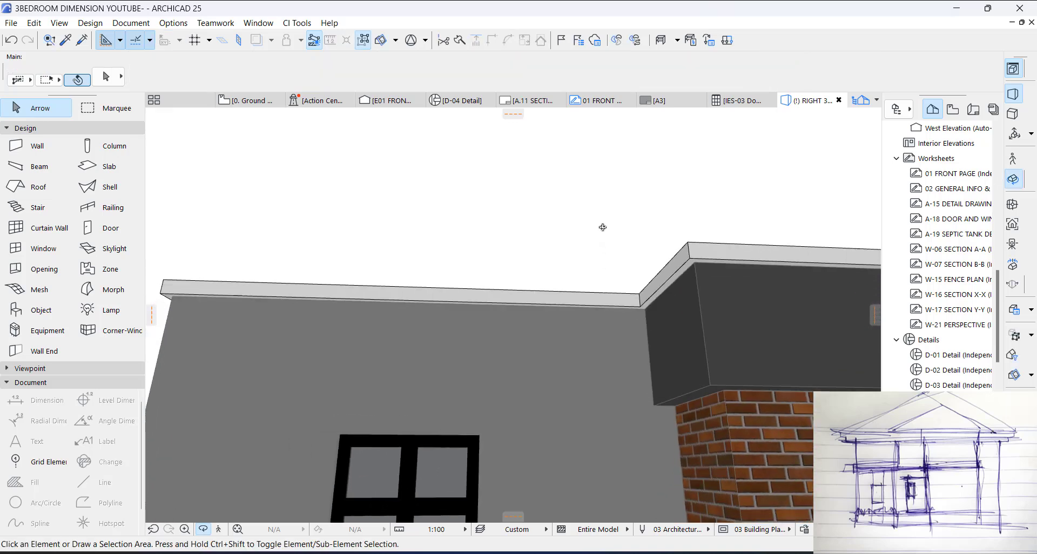
pyautogui.scroll(-10, 603, 227)
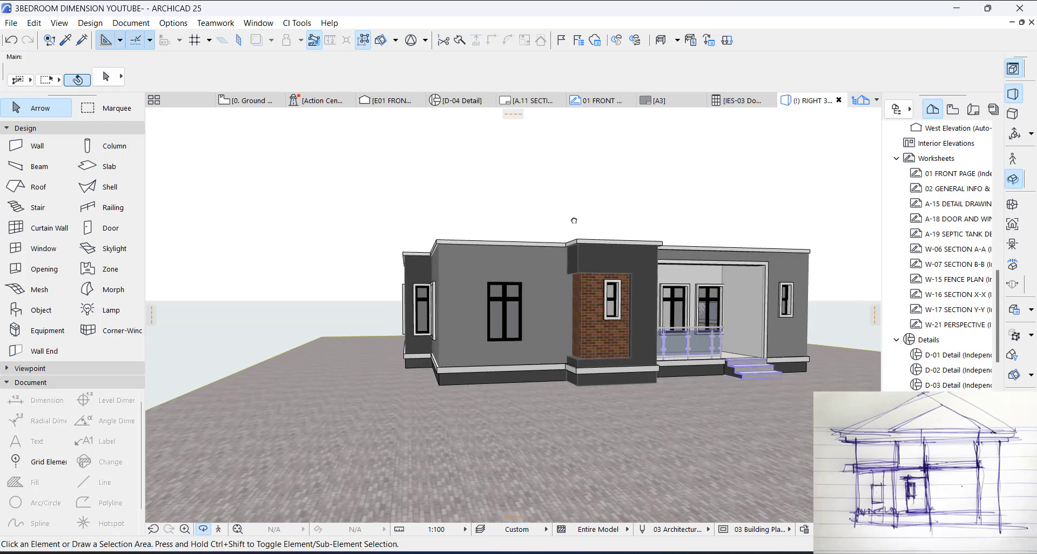
pyautogui.scroll(5, 574, 220)
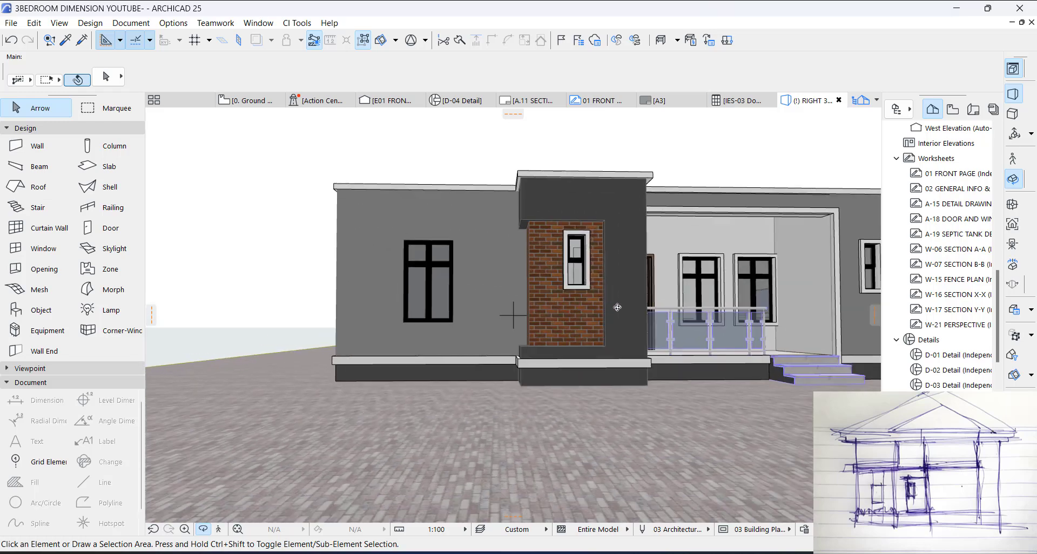
pyautogui.keyDown('shift'); pyautogui.moveTo(643, 265); pyautogui.dragTo(562, 244, button='middle'); pyautogui.keyUp('shift')
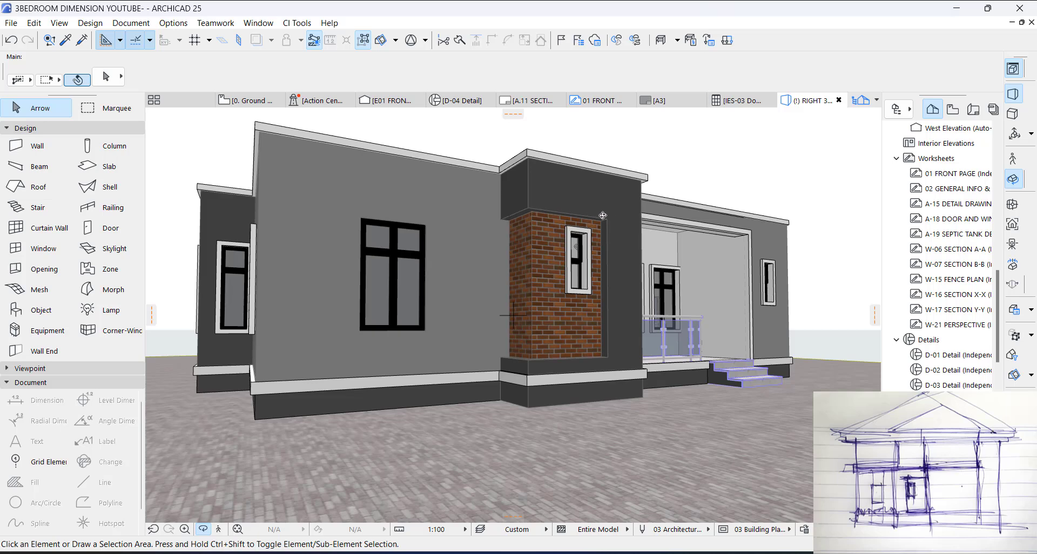
# Step: On the ground floor plan, draw a narrow rectangular slab against the front facade wall's end at the opening, ending at the cornice's outer edge
pyautogui.press('F2')
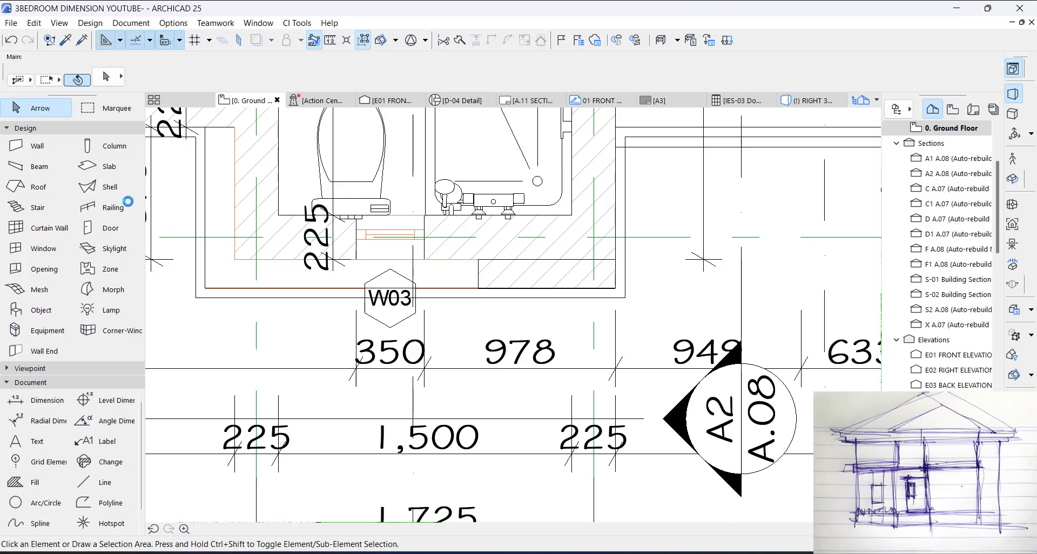
pyautogui.click(108, 166)
pyautogui.scroll(3, 481, 262)
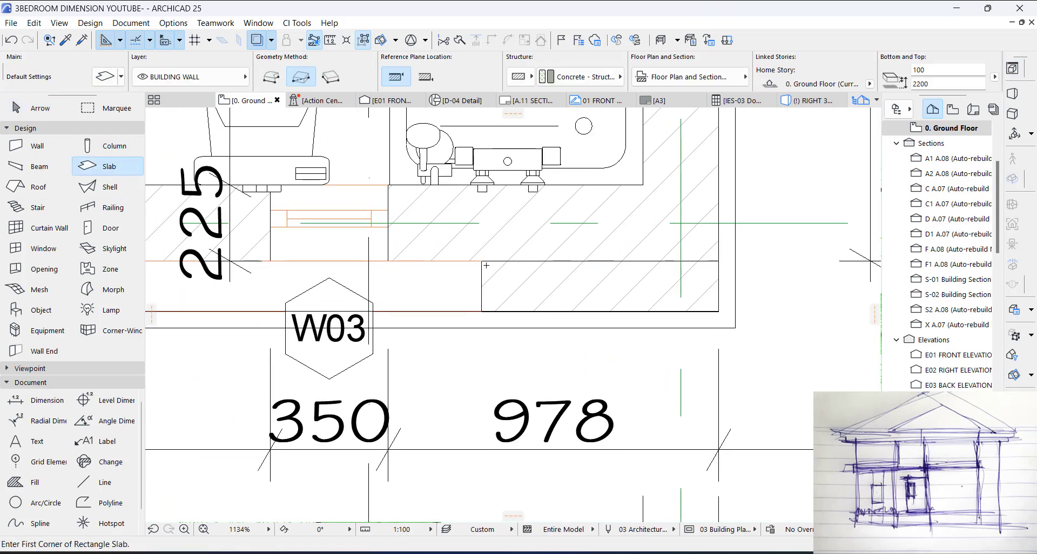
pyautogui.click(482, 261)
pyautogui.click(456, 346)
pyautogui.press('Escape')
pyautogui.click(482, 328)
pyautogui.click(483, 326)
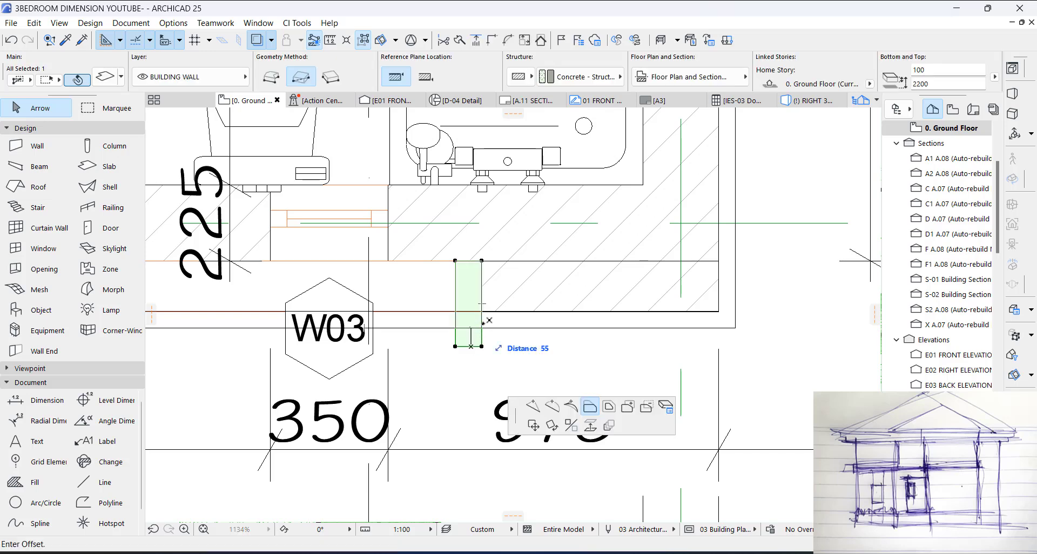
pyautogui.click(487, 328)
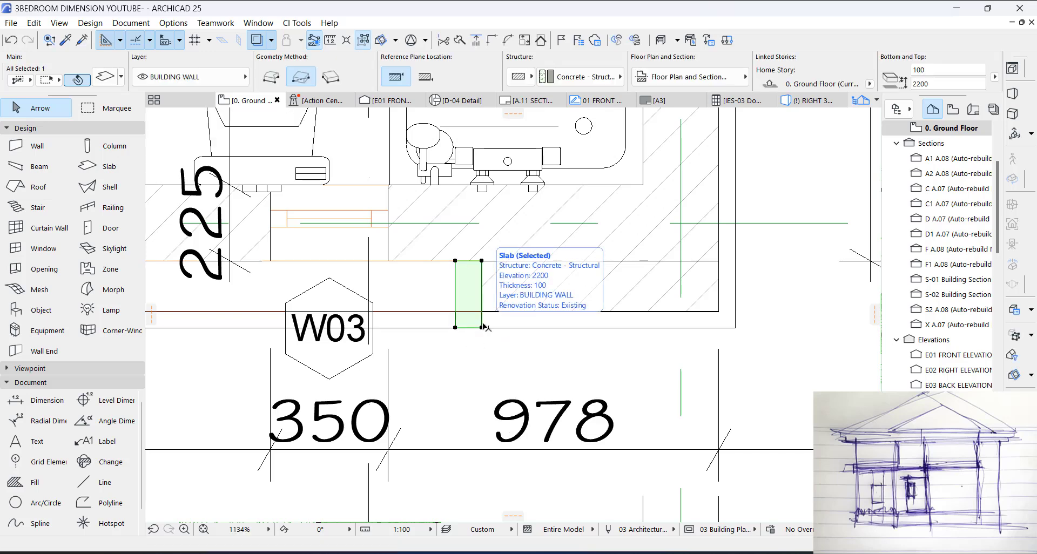
# Step: Set the narrow rectangular slab's thickness to 2200 with its reference plane at 2200, and check its surface overrides
pyautogui.click(914, 70)
pyautogui.write('2200')
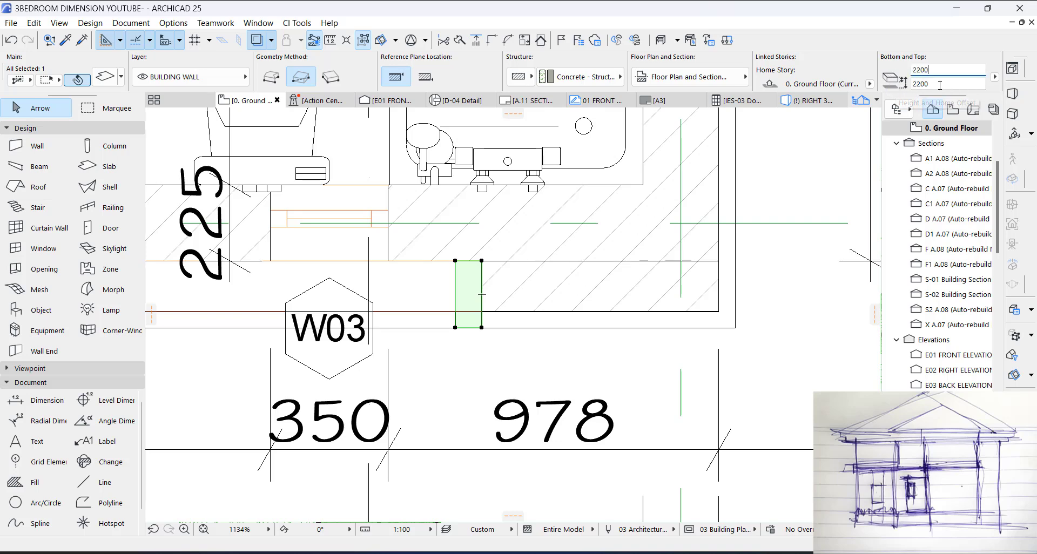
pyautogui.click(106, 77)
pyautogui.click(488, 347)
pyautogui.press('Escape')
pyautogui.press('Escape')
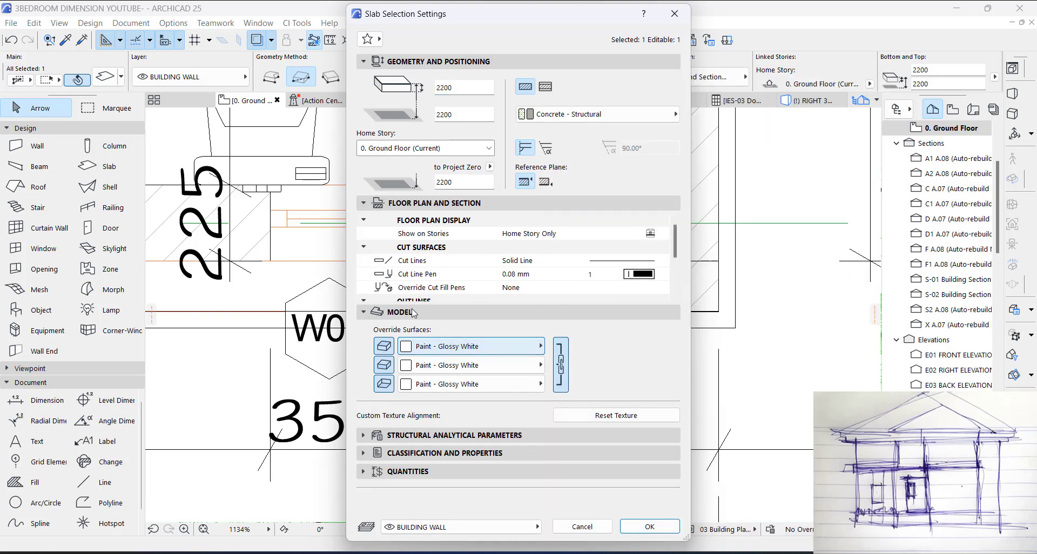
# Step: Offset the narrow slab's edge on the W03 window side outward by 22 and measure the slab's width
pyautogui.click(455, 288)
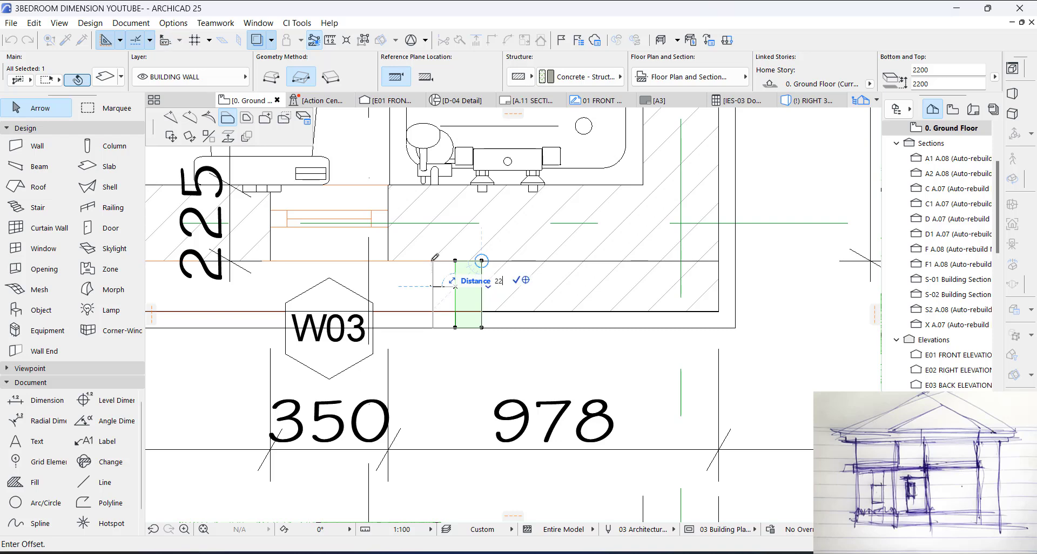
pyautogui.press('Return')
pyautogui.click(448, 295)
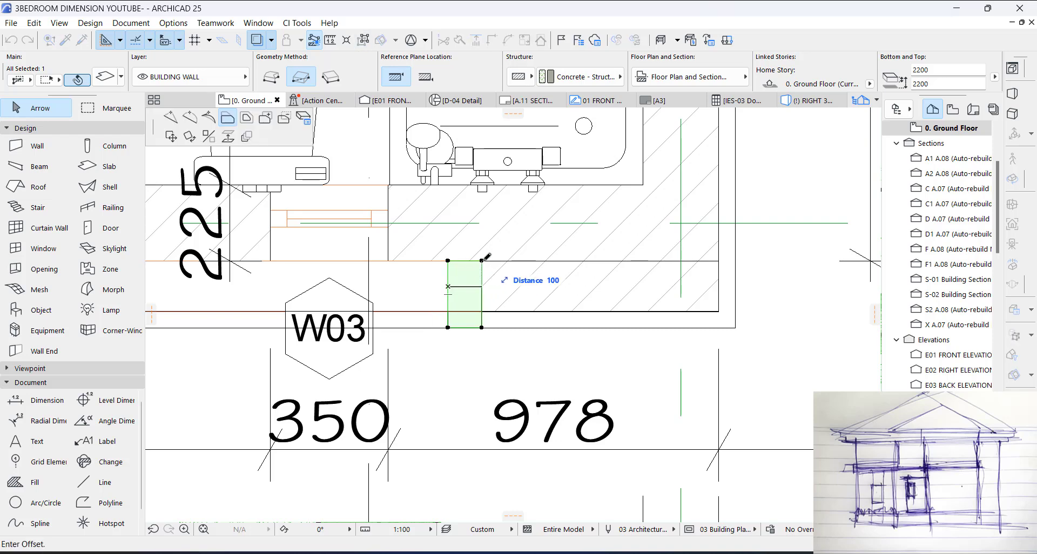
pyautogui.click(482, 261)
pyautogui.scroll(-4, 507, 268)
# Step: In 3D, raise the vertical trim slab's top to 2300 at the upper block and shorten its bottom to the base, 2100 thick
pyautogui.press('F3')
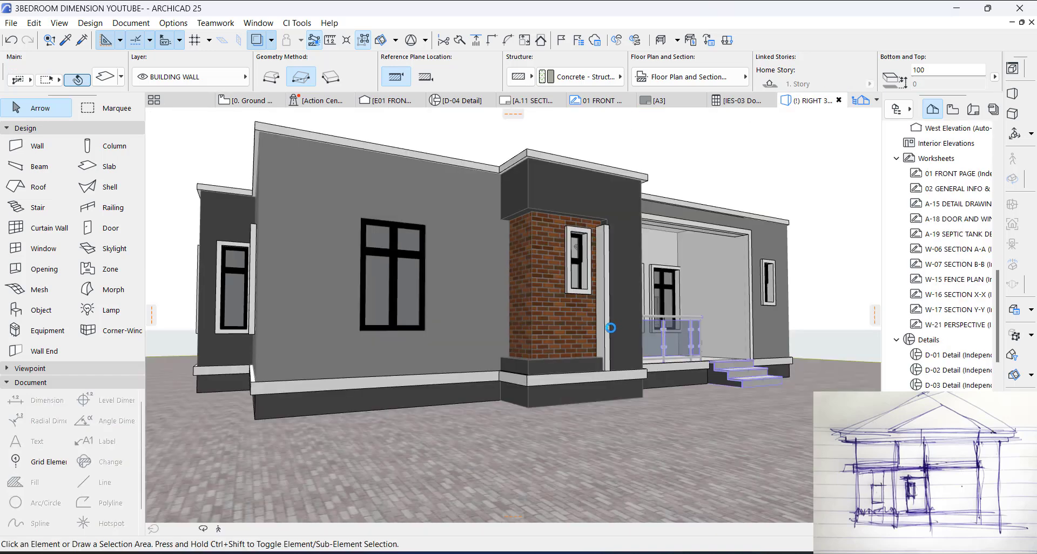
pyautogui.click(608, 226)
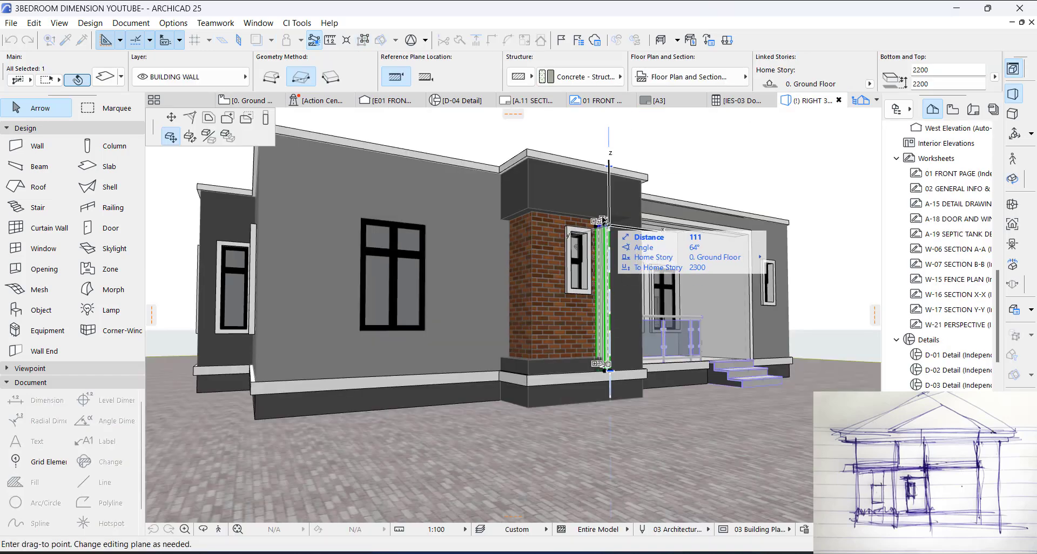
pyautogui.click(266, 118)
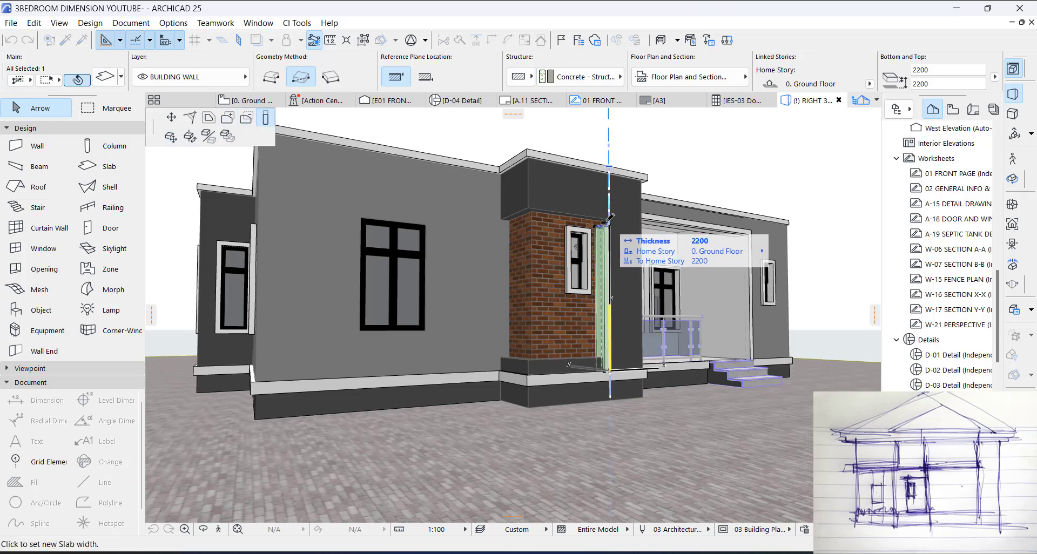
pyautogui.click(604, 220)
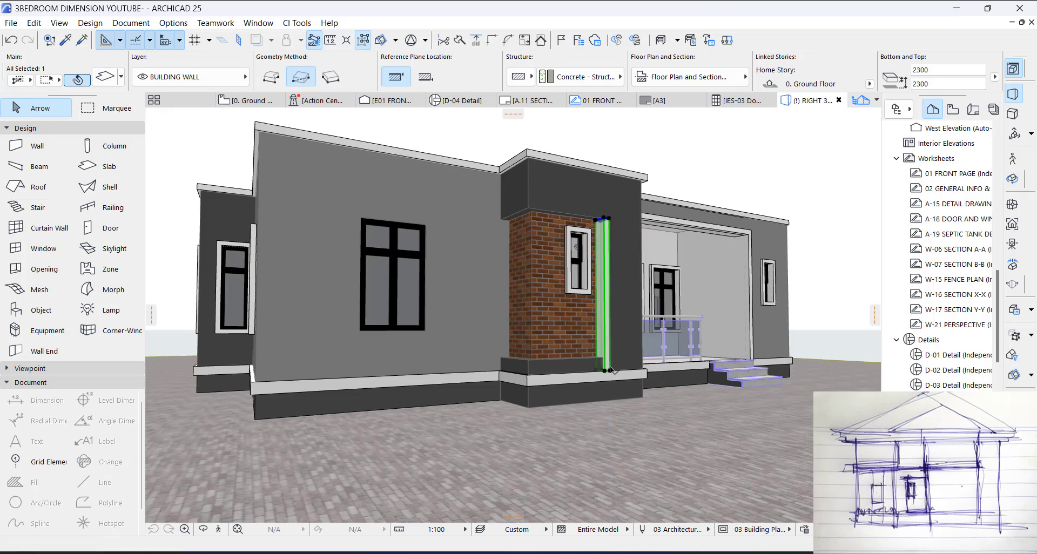
pyautogui.click(610, 370)
pyautogui.click(609, 358)
pyautogui.press('Escape')
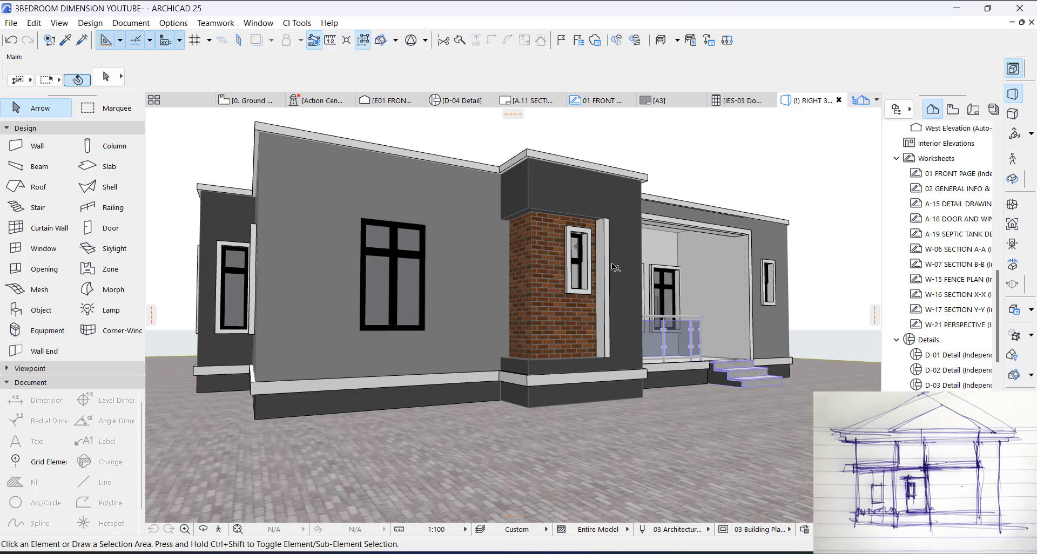
# Step: On the ground floor plan, place a copy of the trim slab directly beside it on the W03 window side
pyautogui.press('F2')
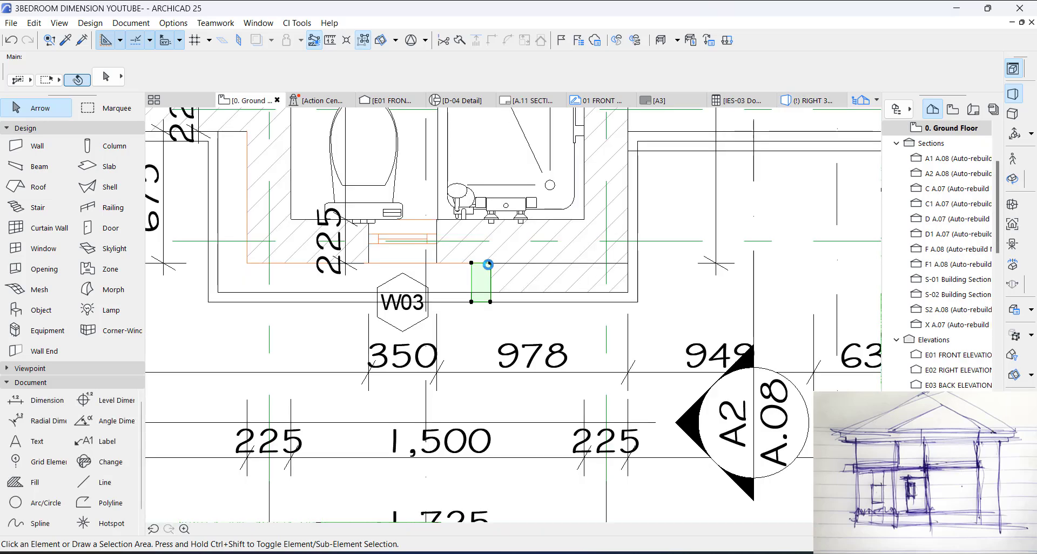
pyautogui.click(489, 264)
pyautogui.hotkey('ctrl', 'shift', 'd')
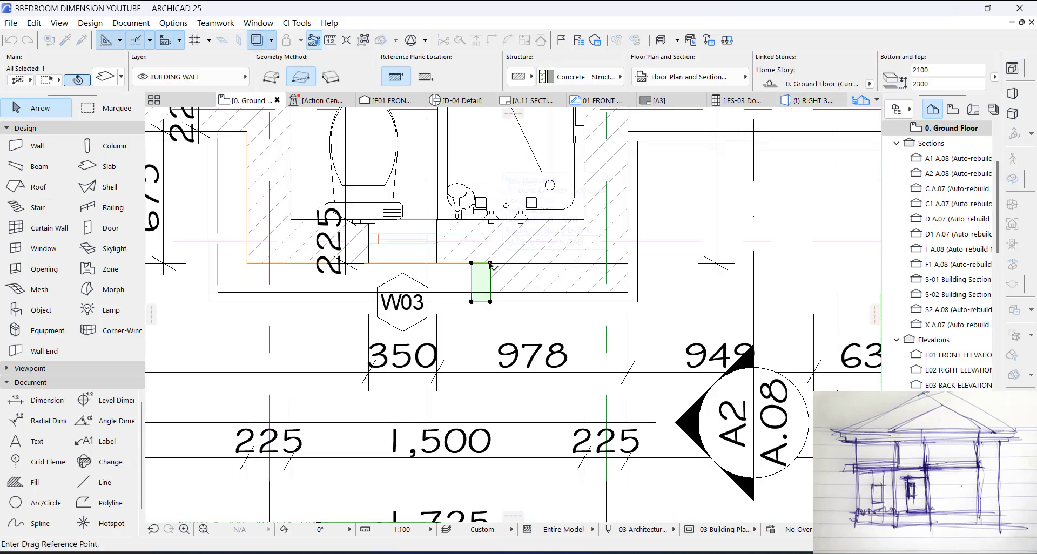
pyautogui.click(490, 263)
pyautogui.click(471, 264)
# Step: Stretch the copied slab's free edge along the front past the W03 window to the outer edge of the cornice
pyautogui.click(454, 270)
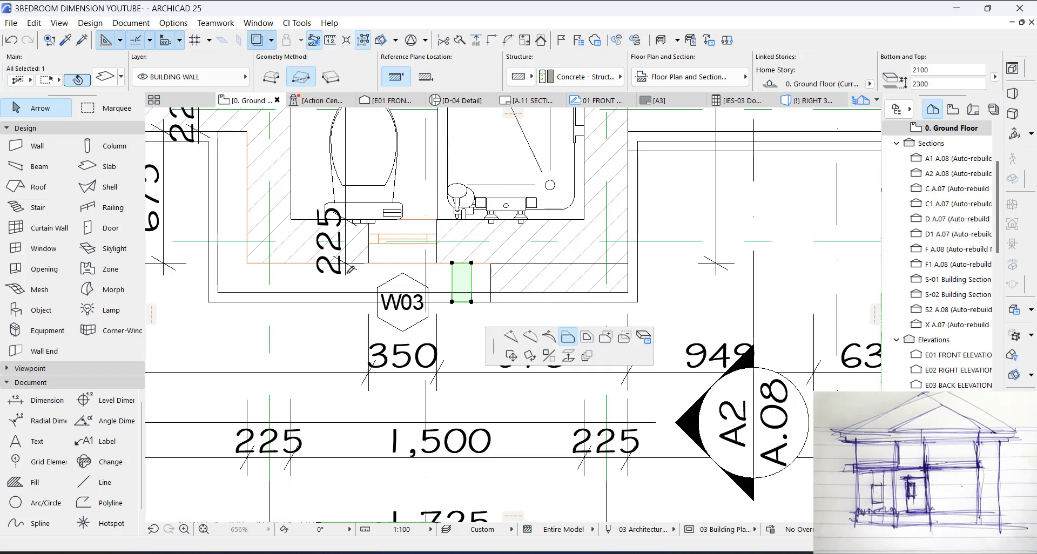
pyautogui.click(249, 265)
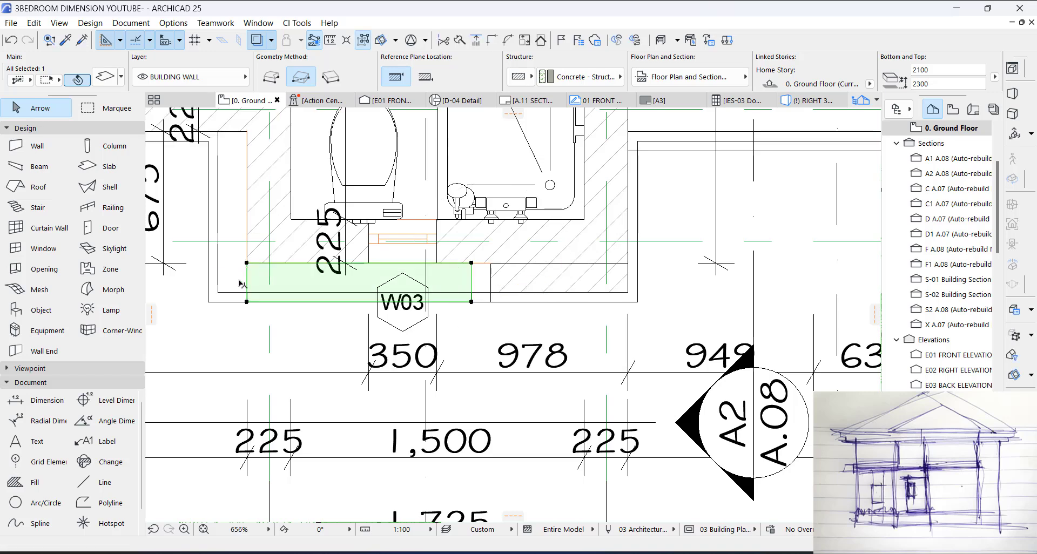
pyautogui.click(247, 274)
pyautogui.click(210, 297)
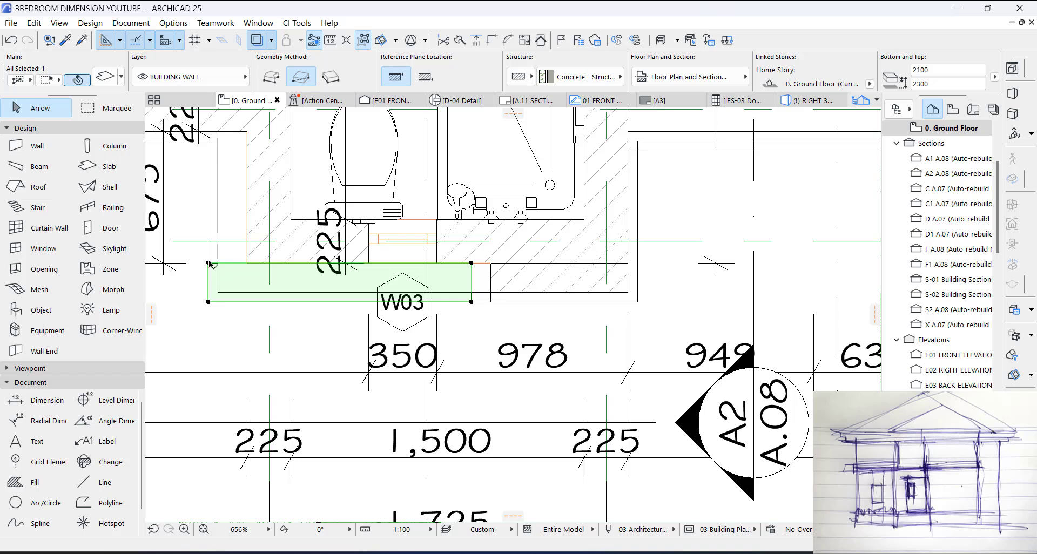
# Step: Add a 200 by 675 rectangle to the stretched slab along the bathroom's side wall, making it L-shaped
pyautogui.click(209, 264)
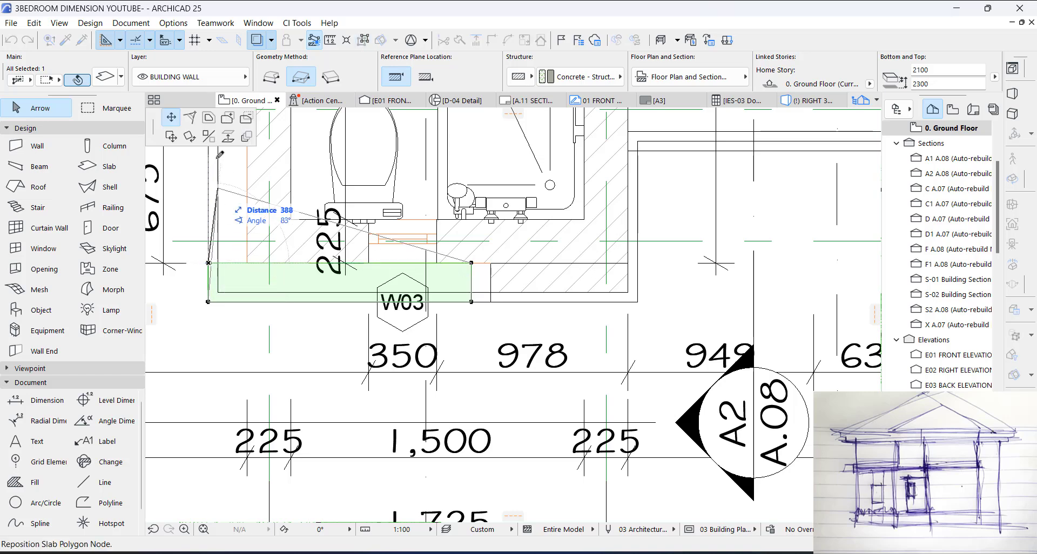
pyautogui.click(208, 264)
pyautogui.scroll(-1, 305, 319)
pyautogui.moveTo(304, 319); pyautogui.dragTo(341, 402, button='middle')
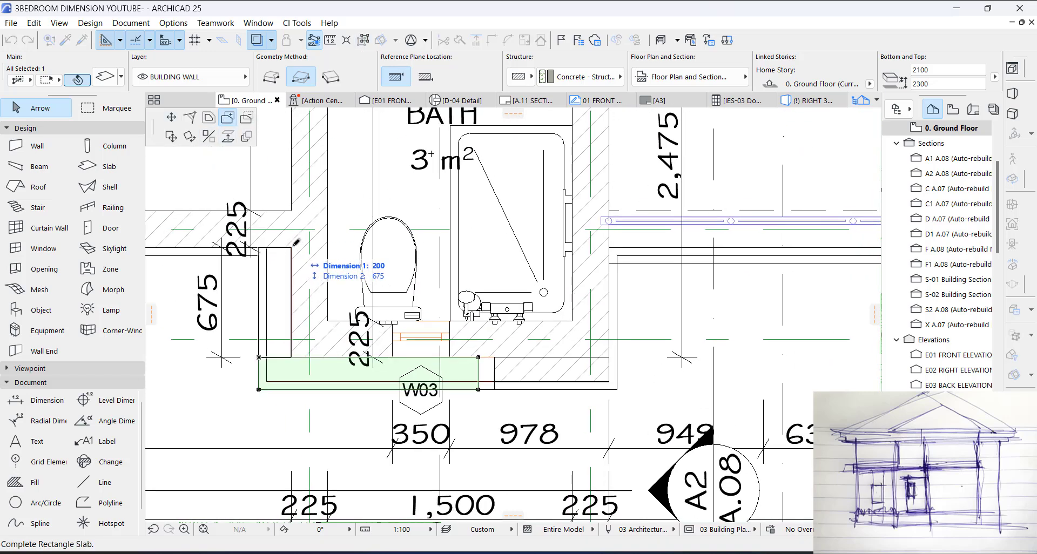
pyautogui.click(292, 248)
pyautogui.press('Escape')
# Step: In 3D, set the L-shaped slab's thickness to 100 so it forms a thin band above the brick
pyautogui.press('F3')
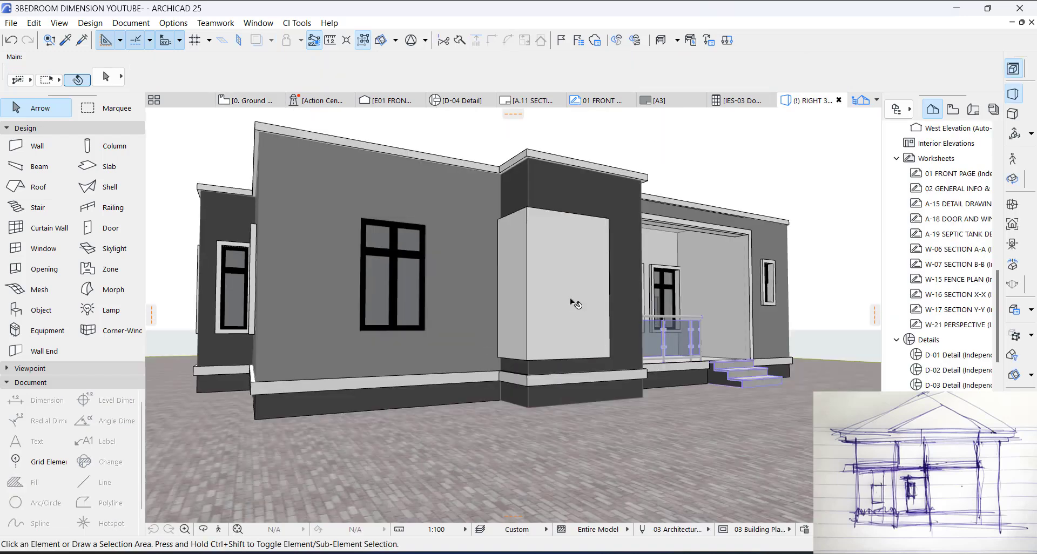
pyautogui.click(570, 314)
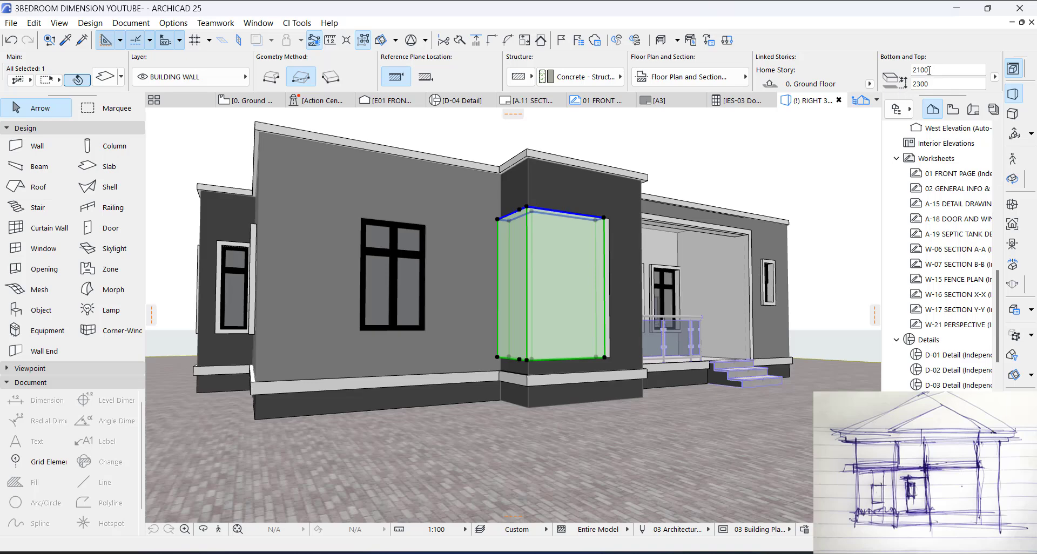
pyautogui.moveTo(918, 68); pyautogui.dragTo(905, 67)
pyautogui.press('BackSpace')
pyautogui.click(680, 162)
pyautogui.scroll(1, 532, 214)
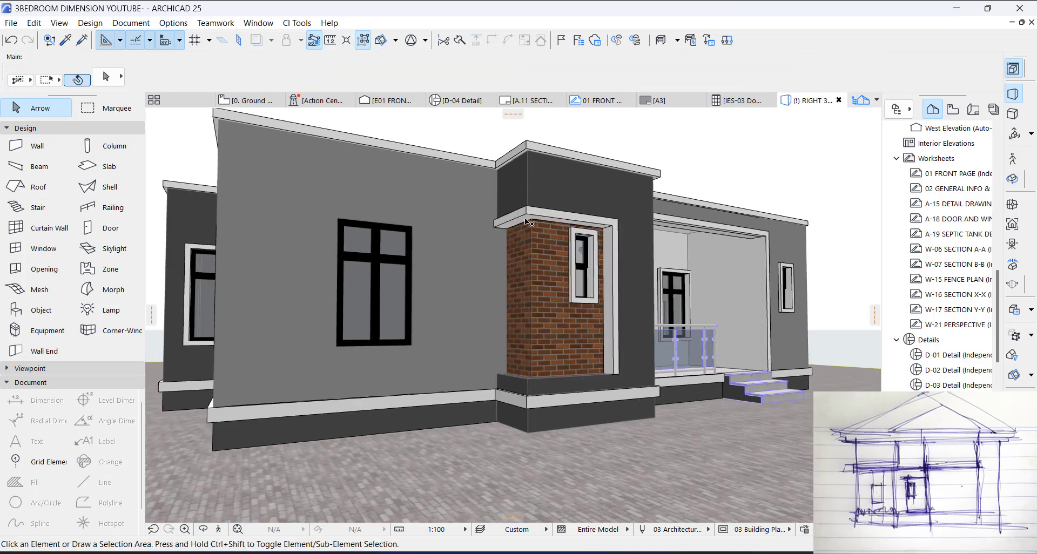
# Step: Copy the L-shaped trim band down to the bottom of the brick panel and inspect the framed corner from several sides
pyautogui.click(546, 219)
pyautogui.hotkey('ctrl', 'd')
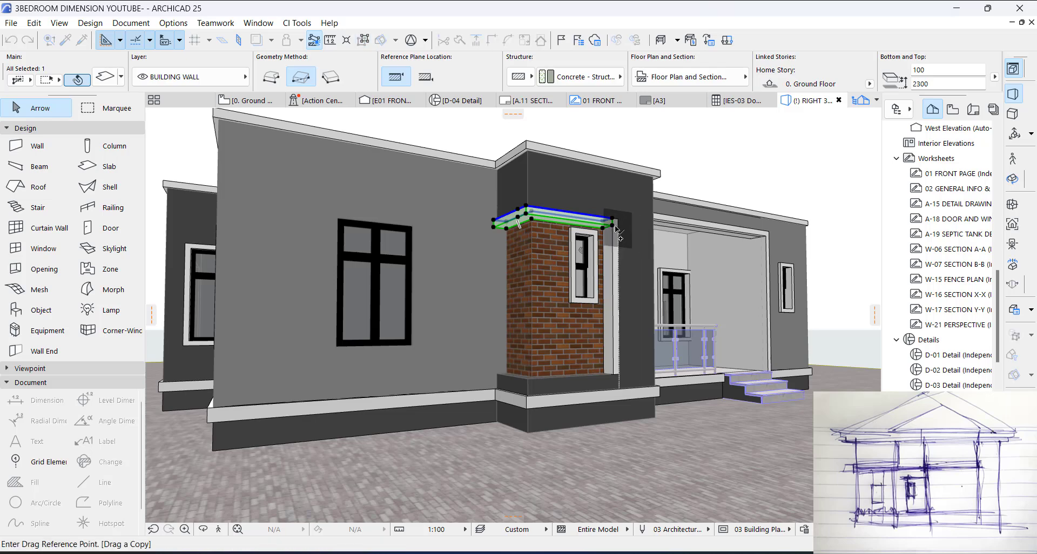
pyautogui.click(613, 226)
pyautogui.click(615, 375)
pyautogui.press('Escape')
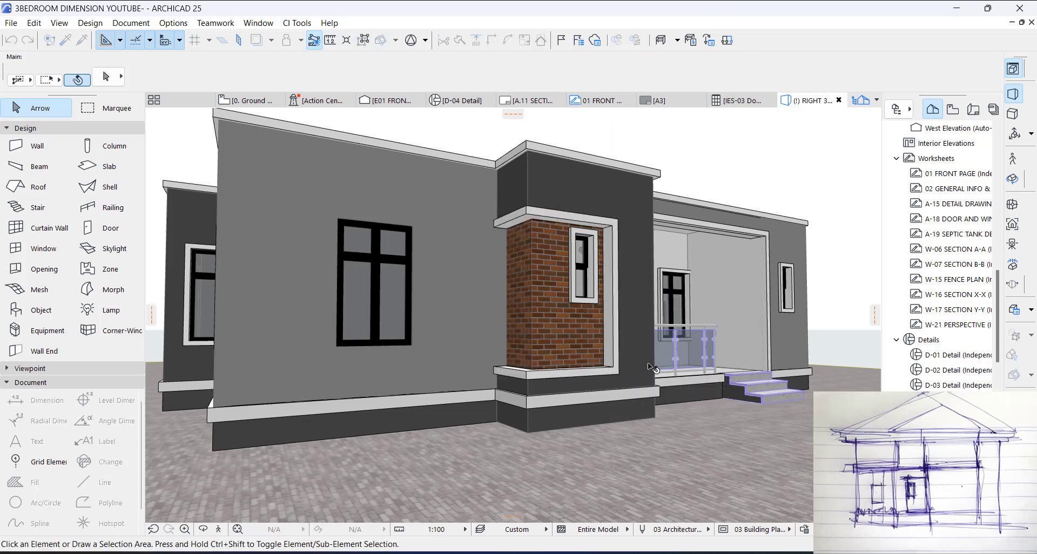
pyautogui.keyDown('shift'); pyautogui.moveTo(637, 349); pyautogui.dragTo(687, 322, button='middle'); pyautogui.keyUp('shift')
pyautogui.scroll(-2, 507, 295)
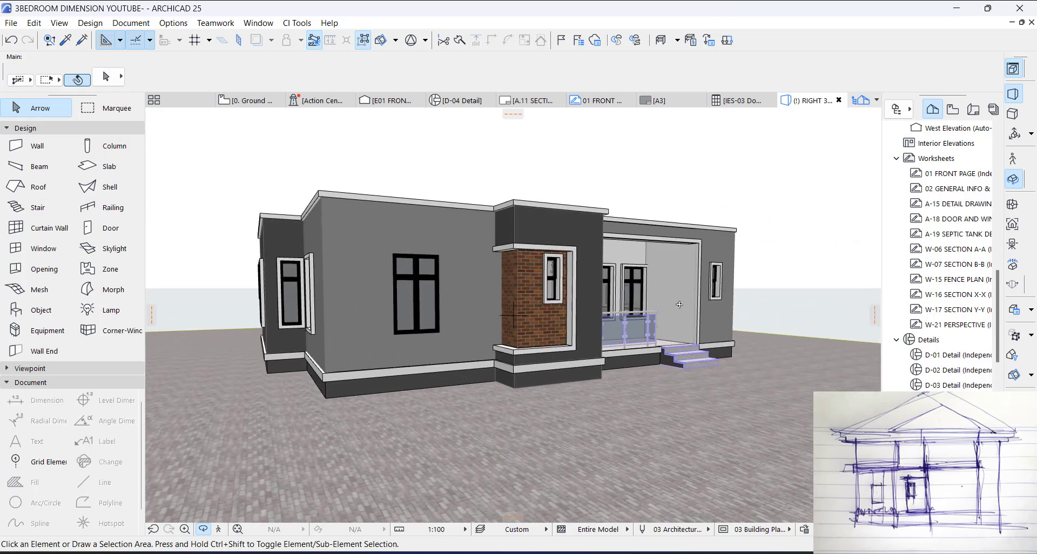
pyautogui.keyDown('shift'); pyautogui.moveTo(654, 279); pyautogui.dragTo(372, 362, button='middle'); pyautogui.keyUp('shift')
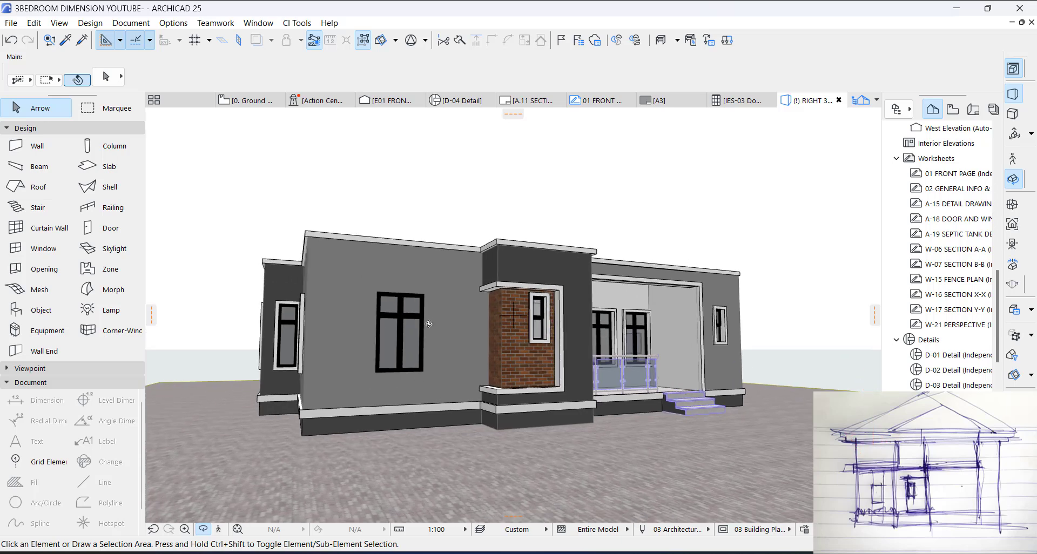
pyautogui.keyDown('shift'); pyautogui.moveTo(429, 324); pyautogui.dragTo(484, 327, button='middle'); pyautogui.keyUp('shift')
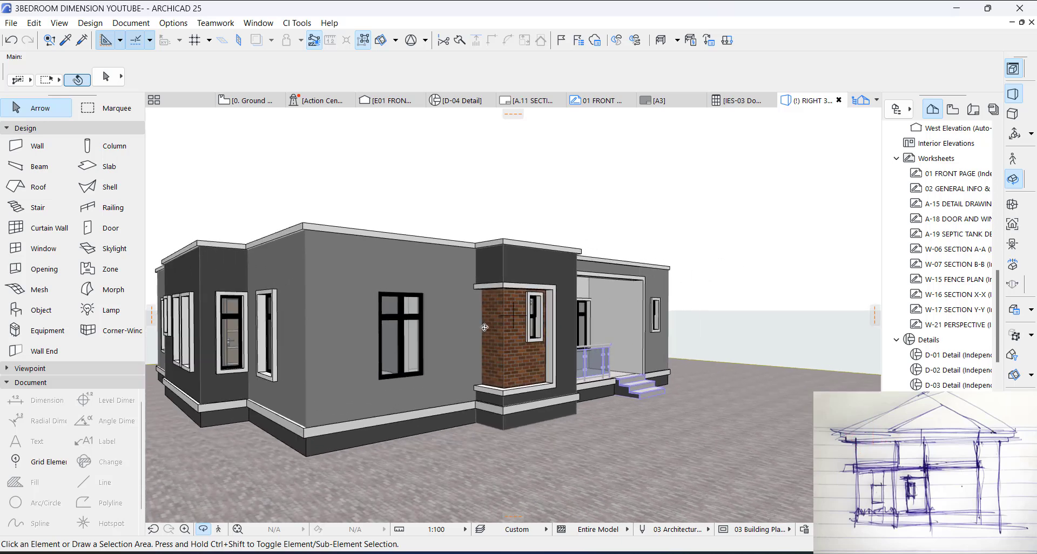
# Step: Draw a 3275 brick wall outward against the W01 facade from its outer corner to the bathroom block's cornice, and check it in 3D
pyautogui.press('F2')
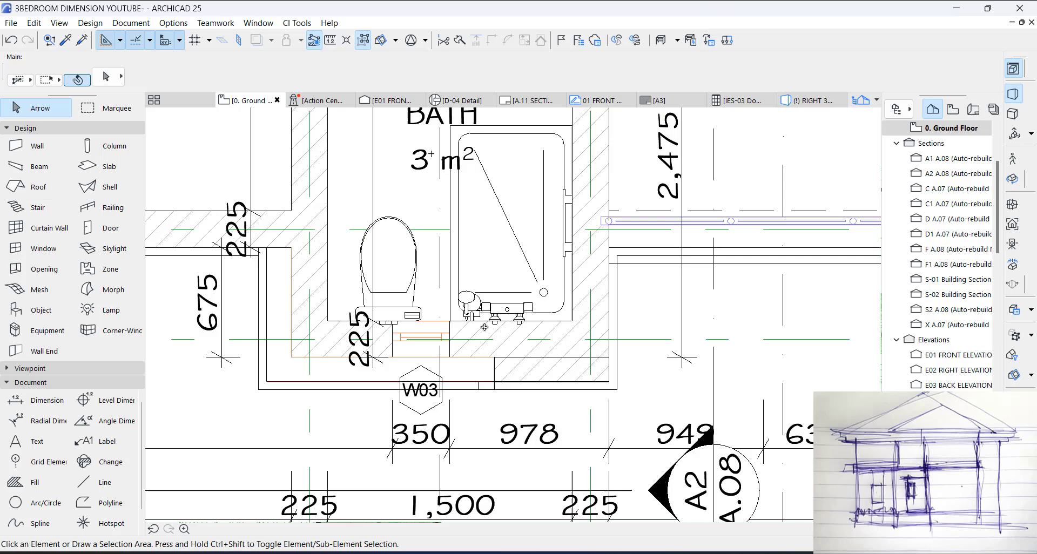
pyautogui.keyDown('alt'); pyautogui.click(538, 365); pyautogui.keyUp('alt')
pyautogui.scroll(-3, 678, 332)
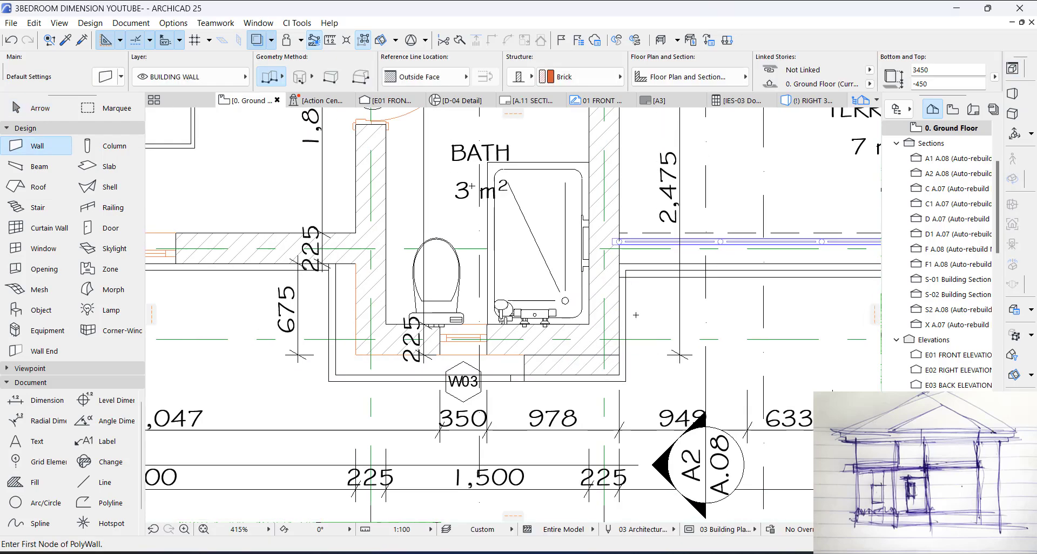
pyautogui.moveTo(468, 329); pyautogui.dragTo(685, 342, button='middle')
pyautogui.scroll(3, 377, 304)
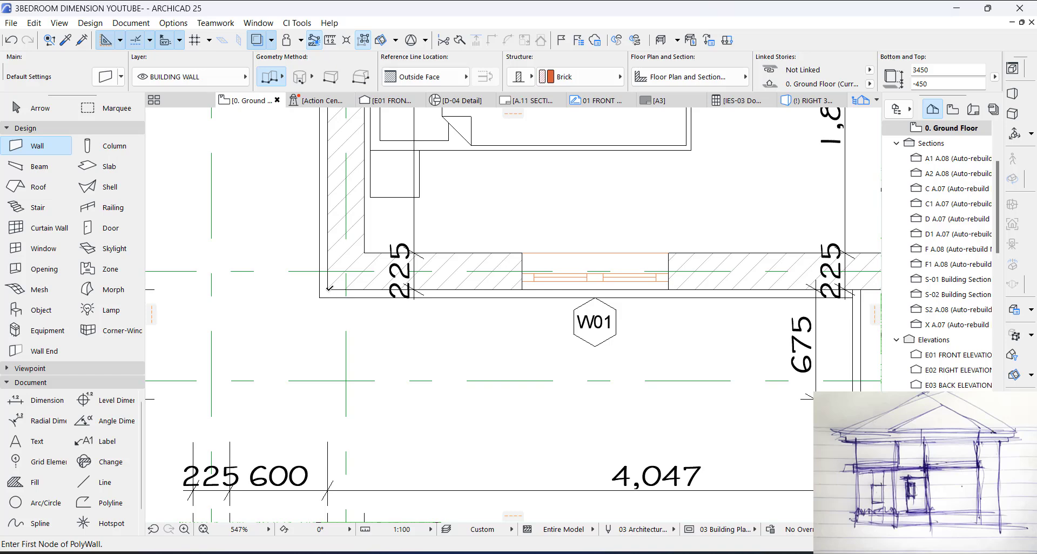
pyautogui.click(328, 289)
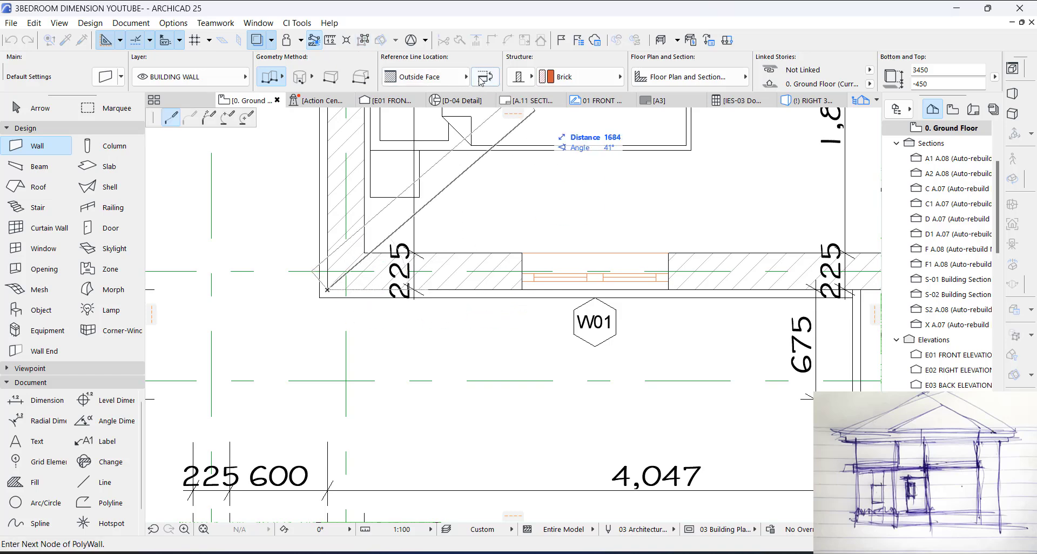
pyautogui.click(482, 80)
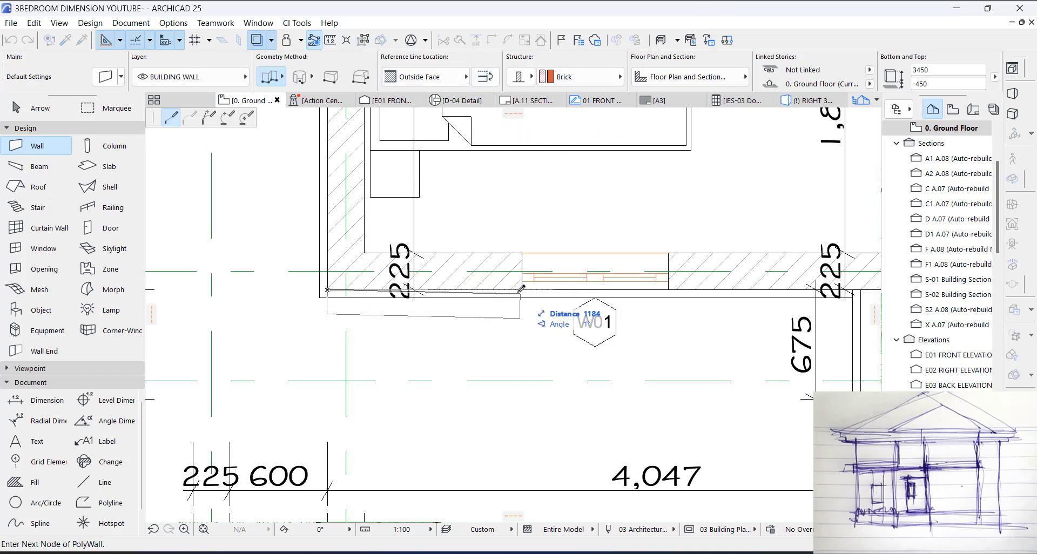
pyautogui.moveTo(622, 289); pyautogui.dragTo(468, 300, button='middle')
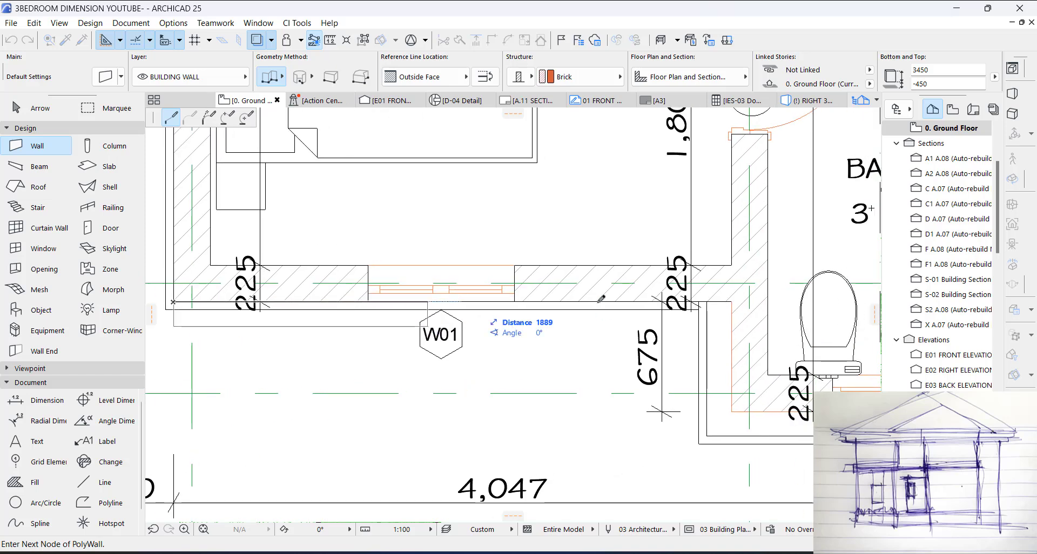
pyautogui.rightClick(702, 300)
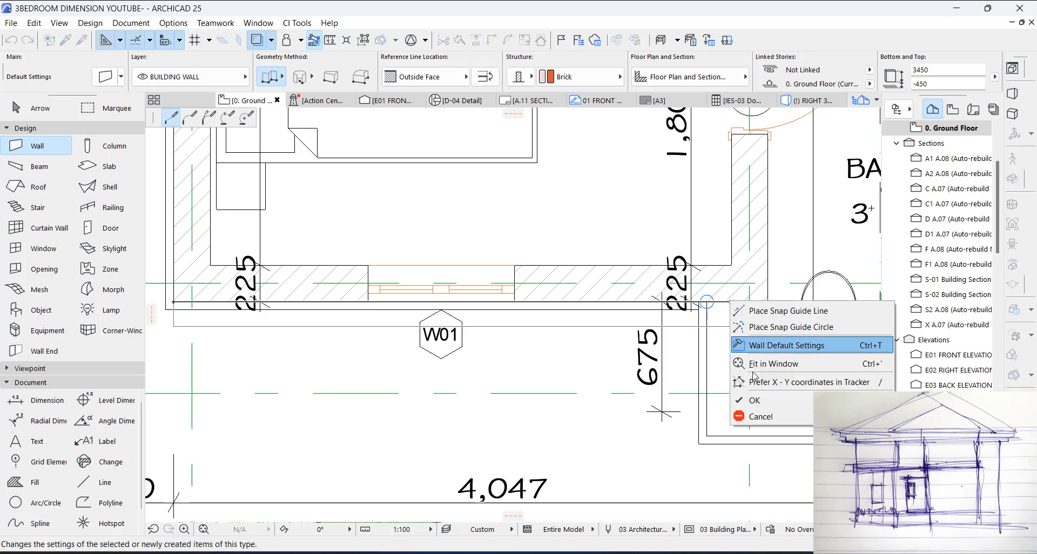
pyautogui.click(713, 454)
pyautogui.press('Escape')
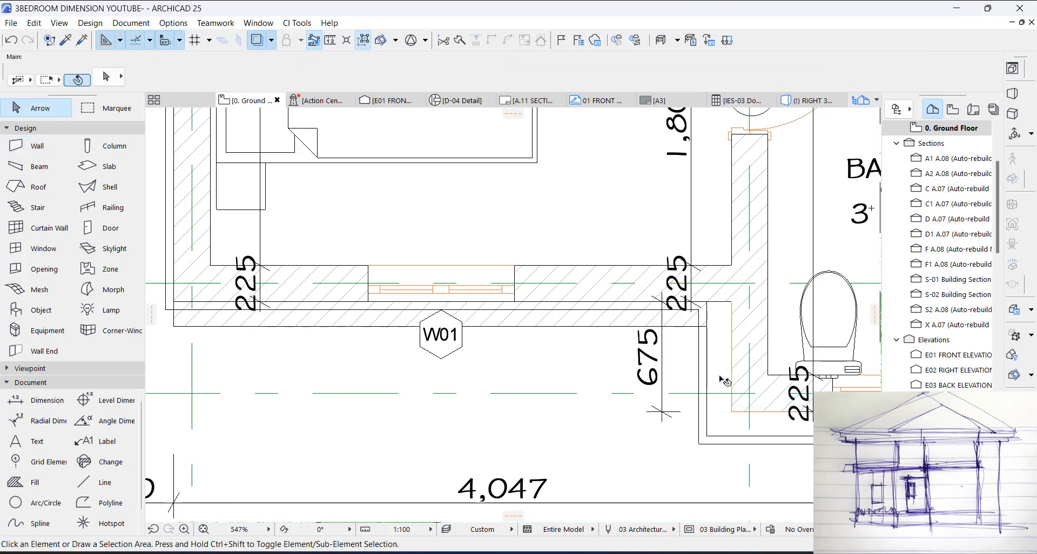
pyautogui.press('F3')
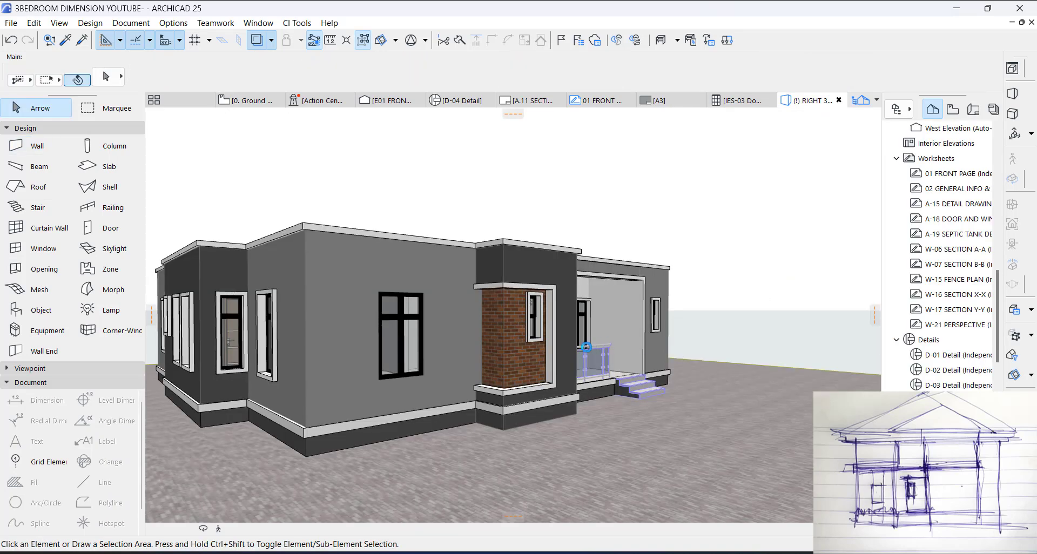
pyautogui.scroll(5, 476, 322)
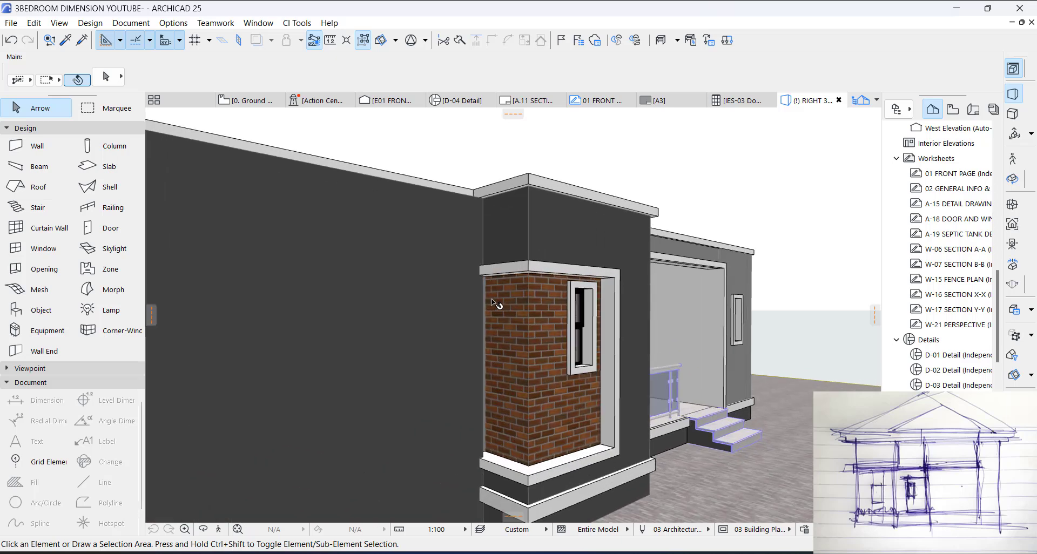
pyautogui.press('F2')
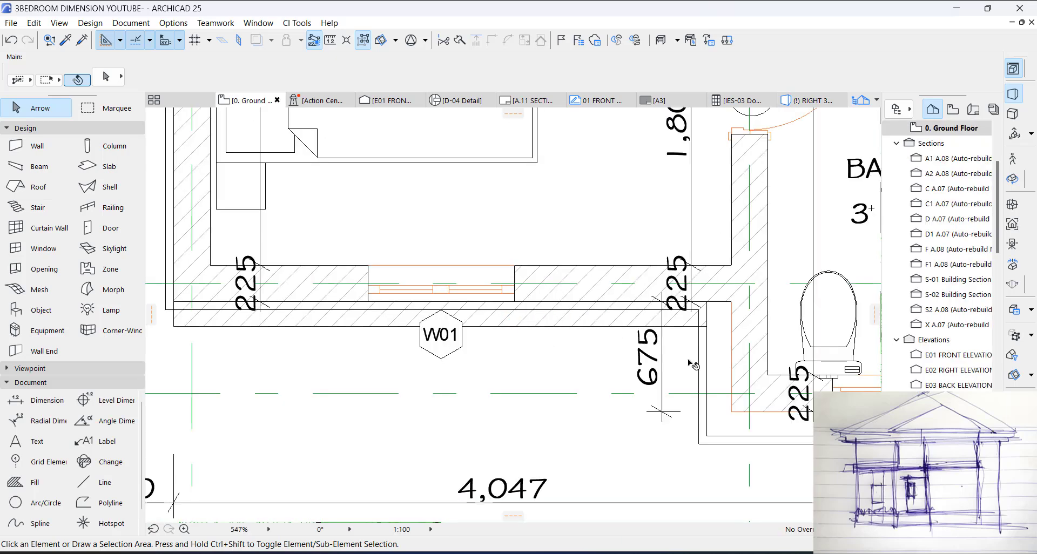
# Step: Place a 1398 by 2100 Rectangular Window Opening in the added facade wall in front of W01, reusing the bathroom corner opening's settings
pyautogui.scroll(-3, 527, 332)
pyautogui.scroll(2, 730, 374)
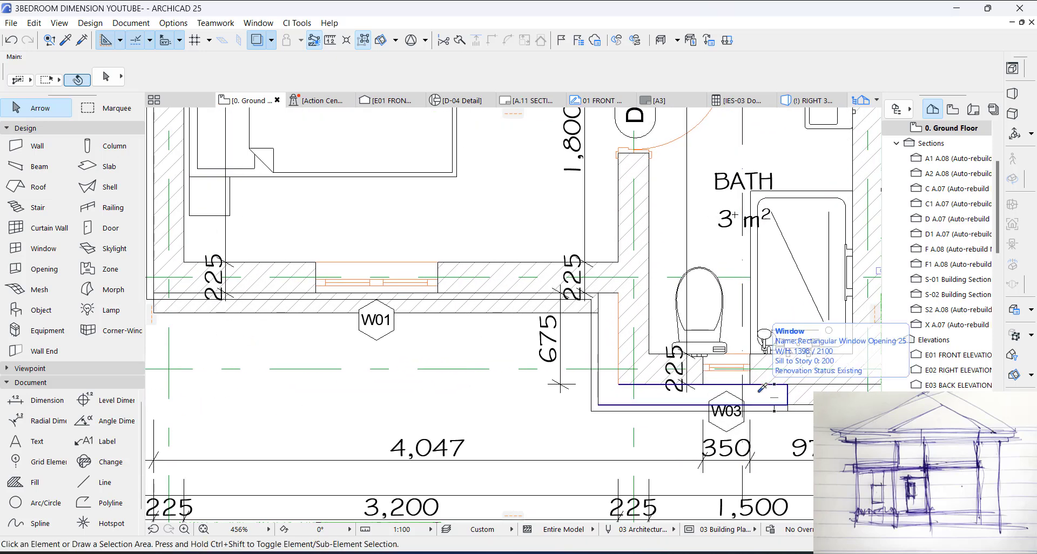
pyautogui.keyDown('alt'); pyautogui.click(761, 390); pyautogui.keyUp('alt')
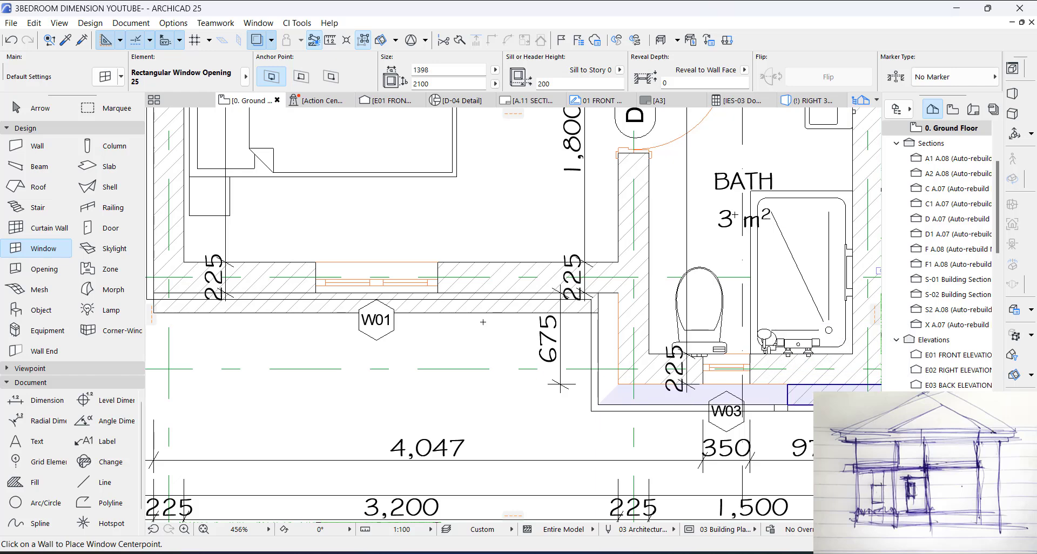
pyautogui.click(379, 303)
pyautogui.click(271, 280)
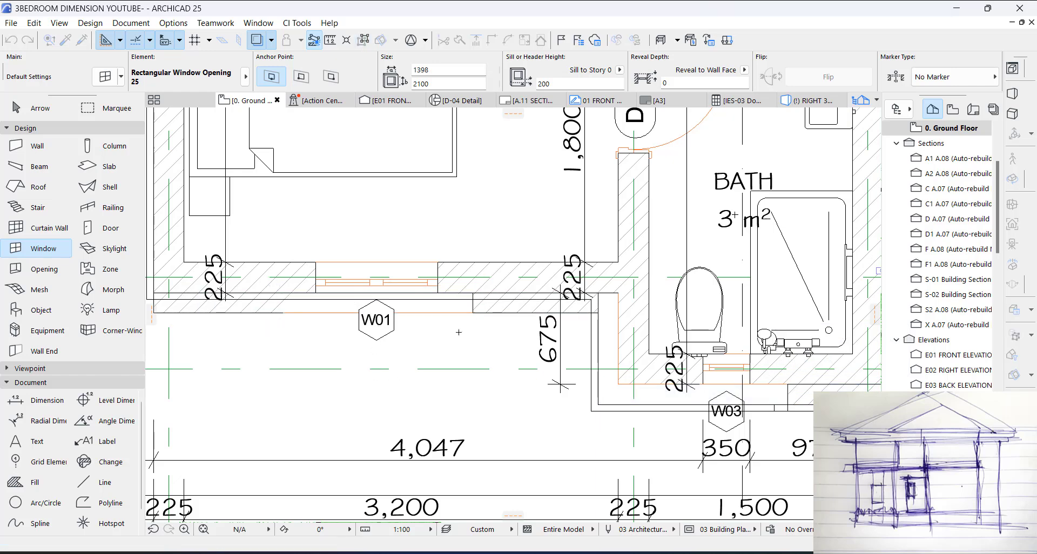
# Step: Stretch both sides of the new opening to line up with the W01 window, making it 900 wide
pyautogui.press('Escape')
pyautogui.moveTo(472, 292); pyautogui.dragTo(438, 292)
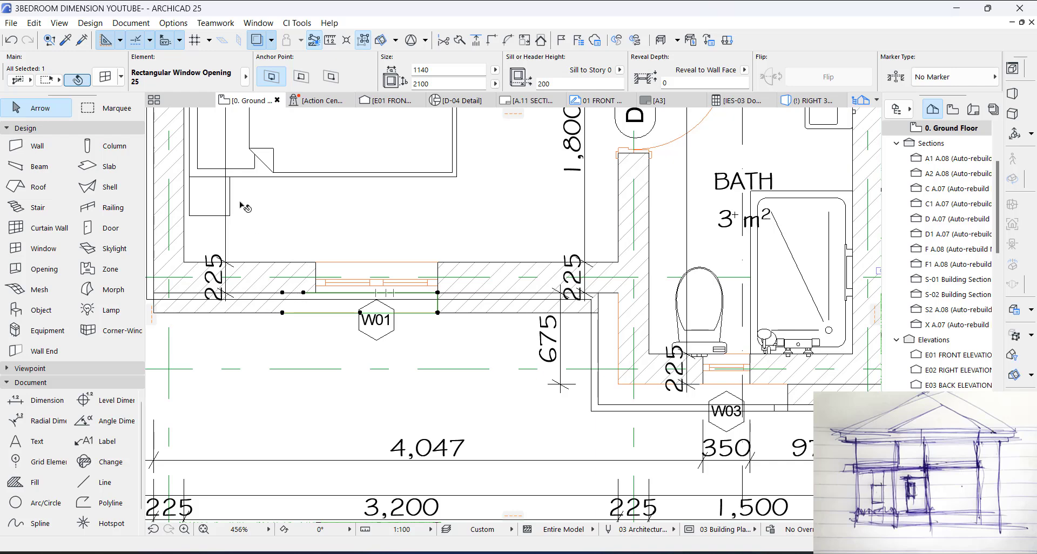
pyautogui.doubleClick(292, 278)
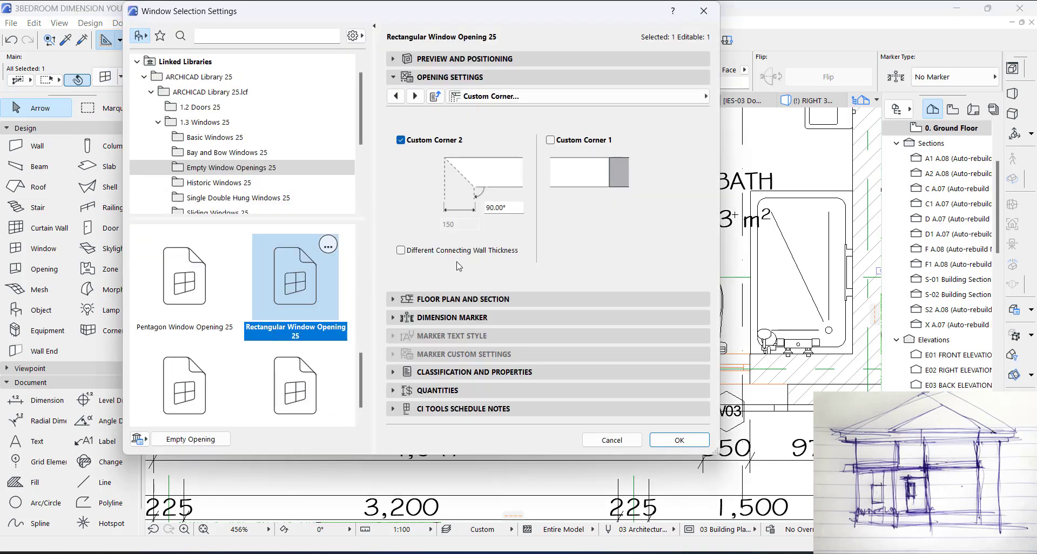
pyautogui.click(675, 446)
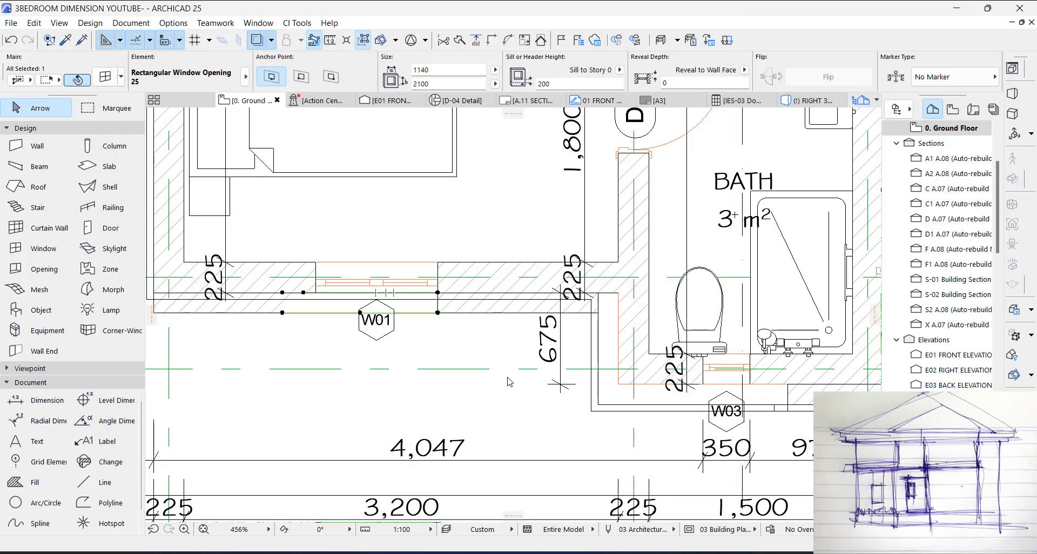
pyautogui.click(286, 297)
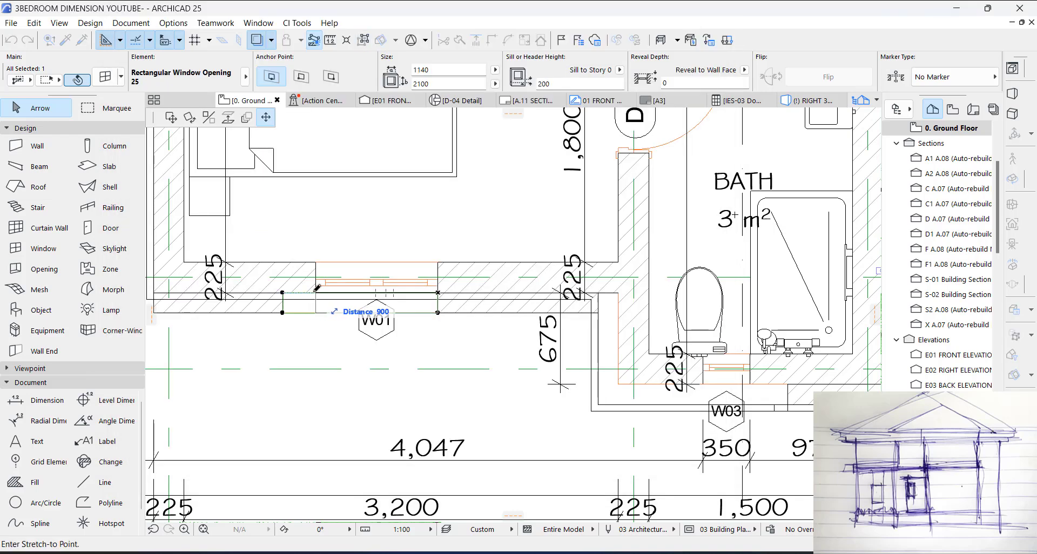
pyautogui.click(317, 288)
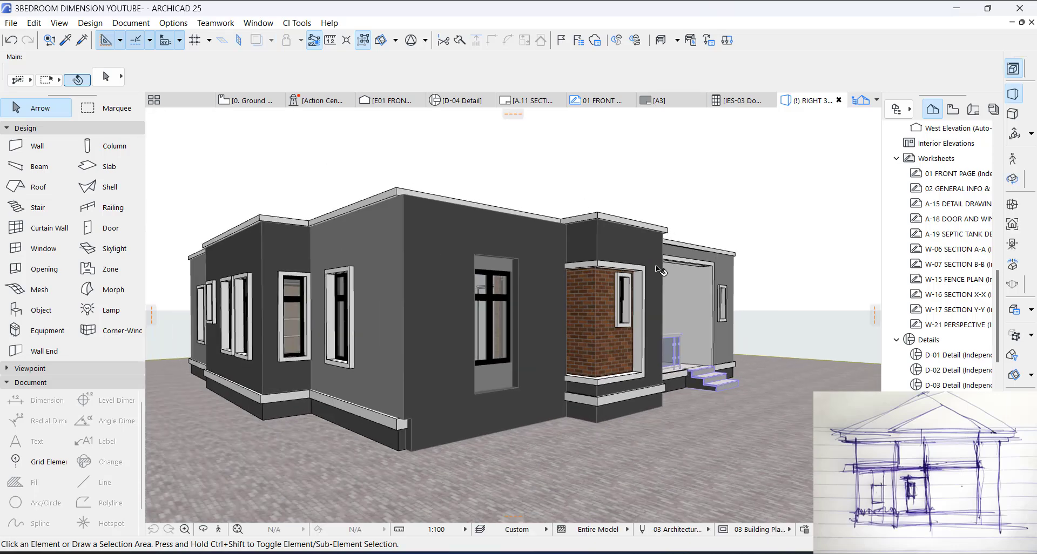
# Step: In 3D, set the surface of the added facade wall to Paint - Light Gray
pyautogui.keyDown('shift'); pyautogui.moveTo(597, 296); pyautogui.dragTo(483, 262, button='middle'); pyautogui.keyUp('shift')
pyautogui.click(453, 227)
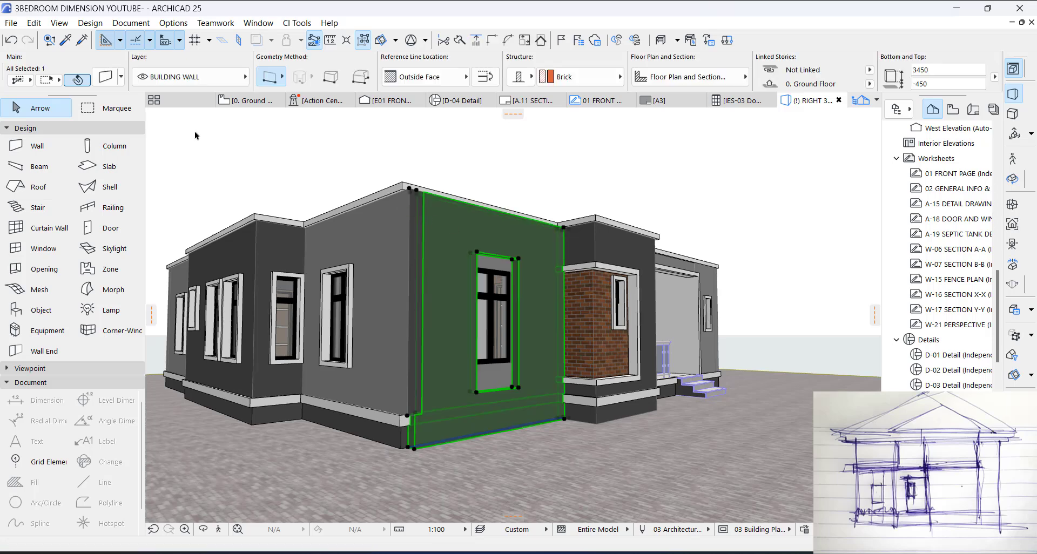
pyautogui.hotkey('ctrl', 't')
pyautogui.click(453, 178)
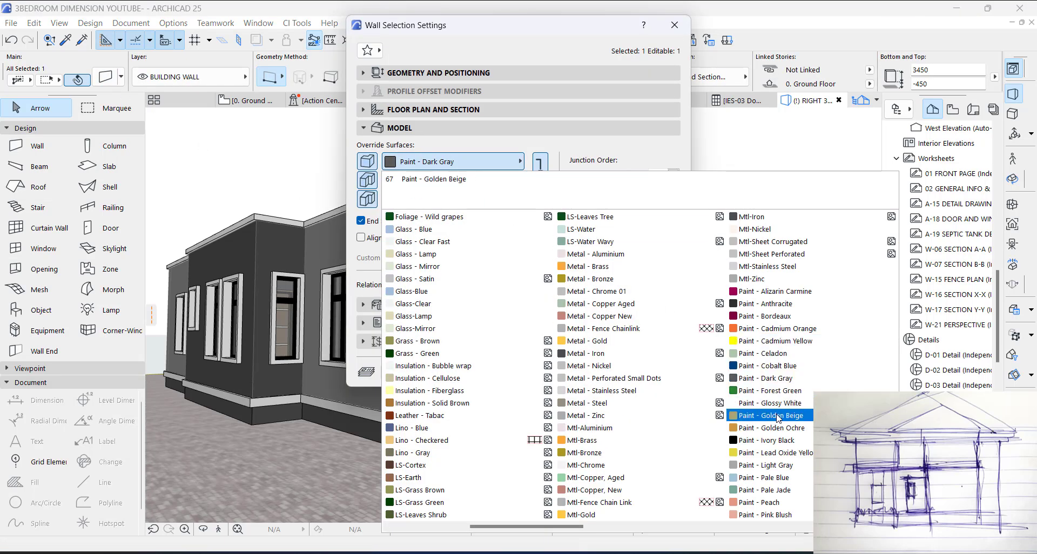
pyautogui.click(771, 465)
pyautogui.click(653, 375)
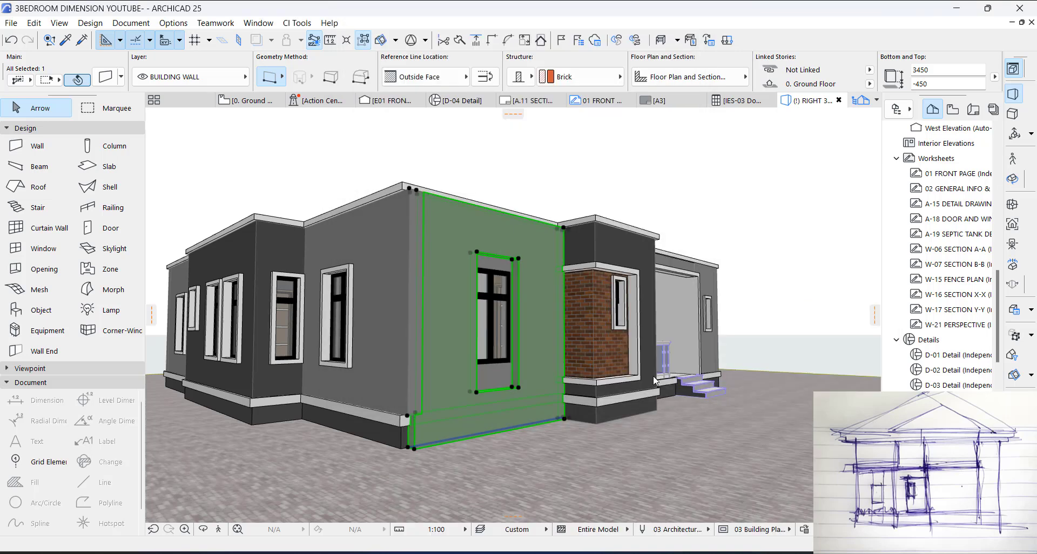
pyautogui.press('Escape')
# Step: Raise the base of the added facade wall to level 0 so it sits on the plinth trim
pyautogui.keyDown('shift'); pyautogui.moveTo(515, 373); pyautogui.dragTo(418, 385, button='middle'); pyautogui.keyUp('shift')
pyautogui.click(404, 428)
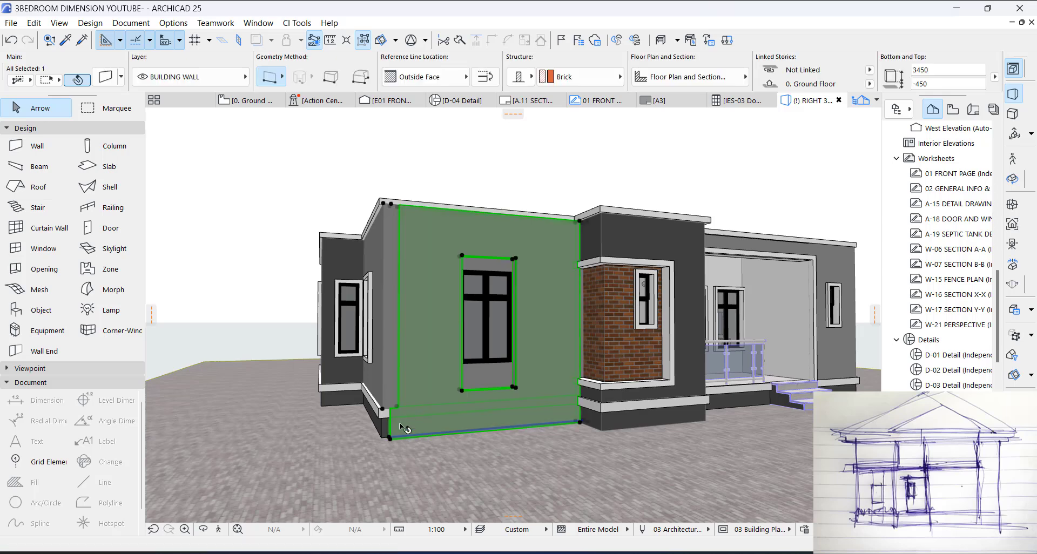
pyautogui.click(389, 438)
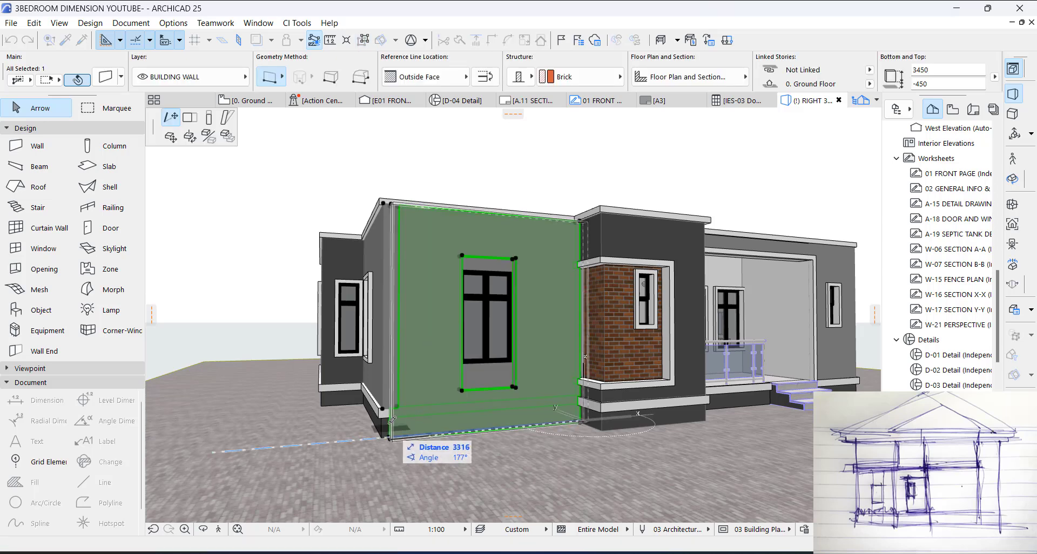
pyautogui.click(209, 117)
pyautogui.click(390, 411)
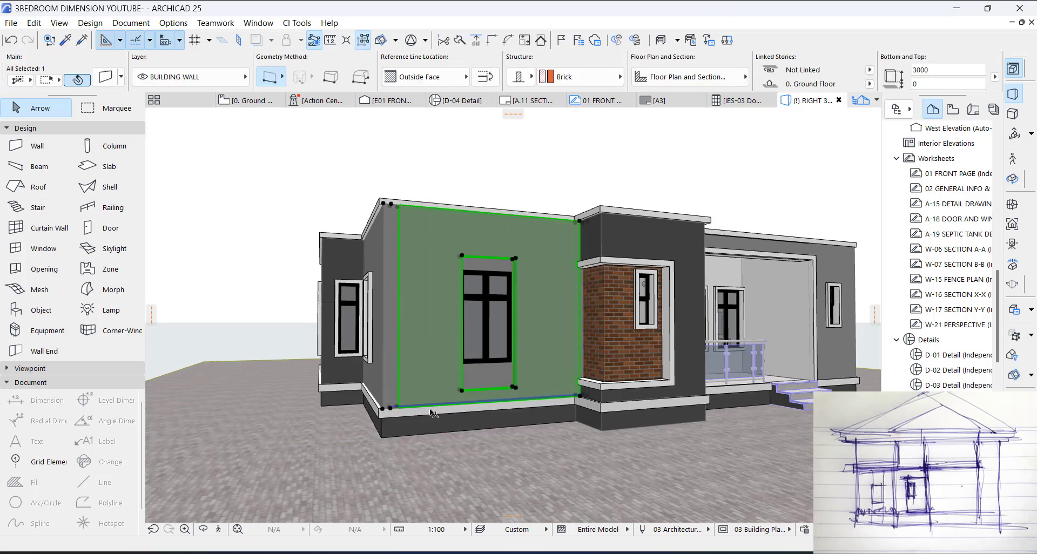
pyautogui.press('Escape')
# Step: Extend the facade opening up to a height of 2800 below the cornice and its sill down to the wall's base
pyautogui.keyDown('shift'); pyautogui.moveTo(549, 381); pyautogui.dragTo(438, 354, button='middle'); pyautogui.keyUp('shift')
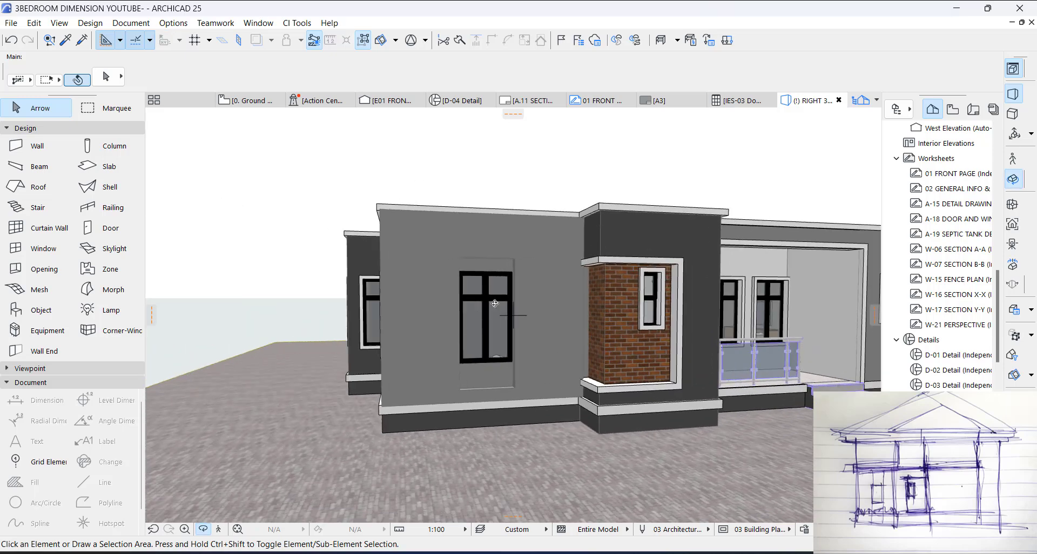
pyautogui.scroll(1, 518, 280)
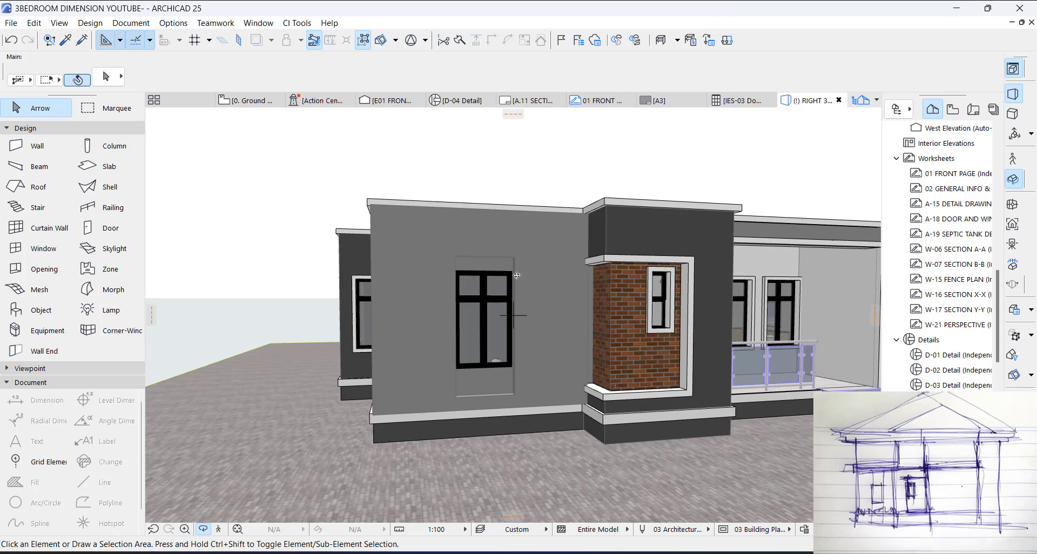
pyautogui.click(516, 259)
pyautogui.click(515, 257)
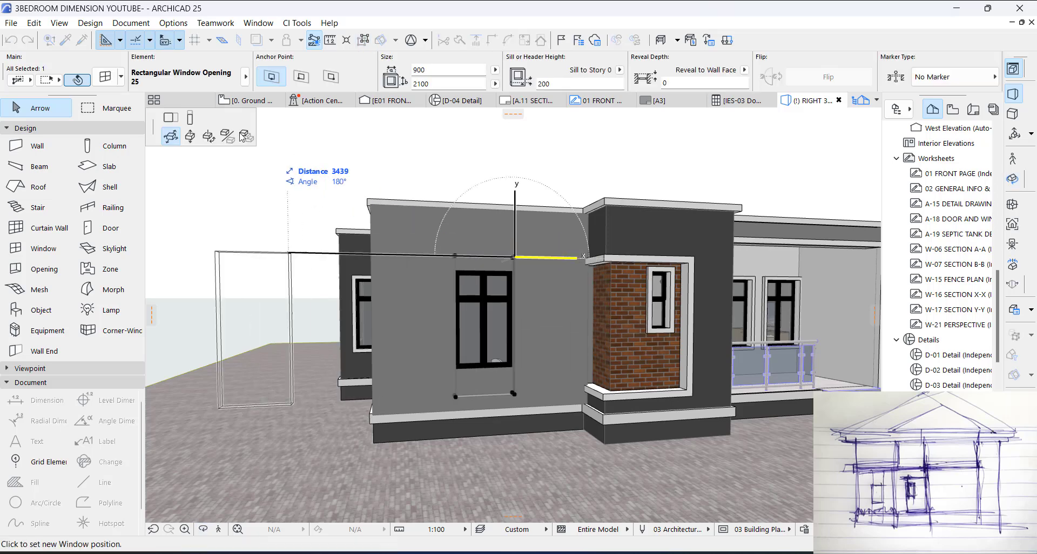
pyautogui.click(190, 118)
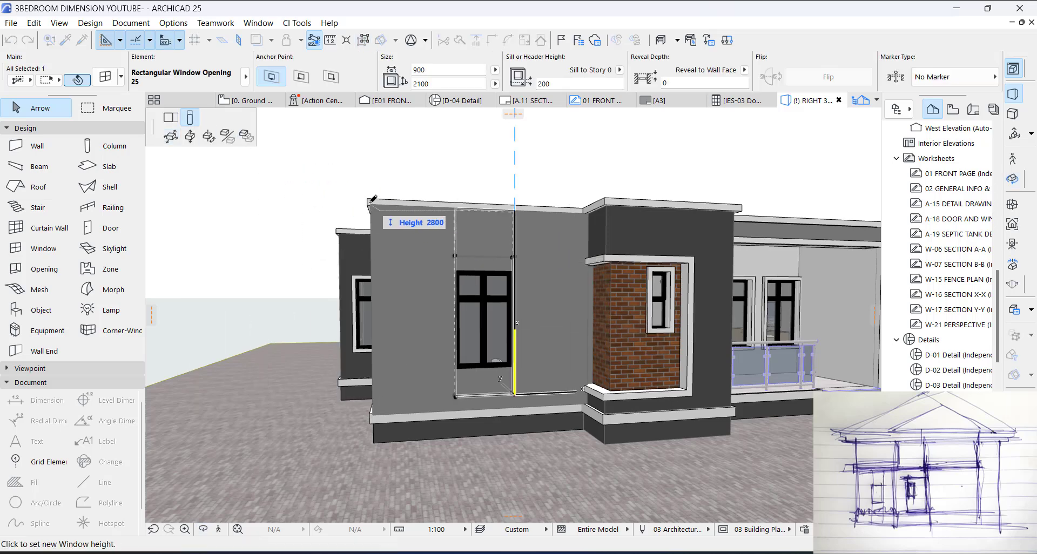
pyautogui.click(370, 203)
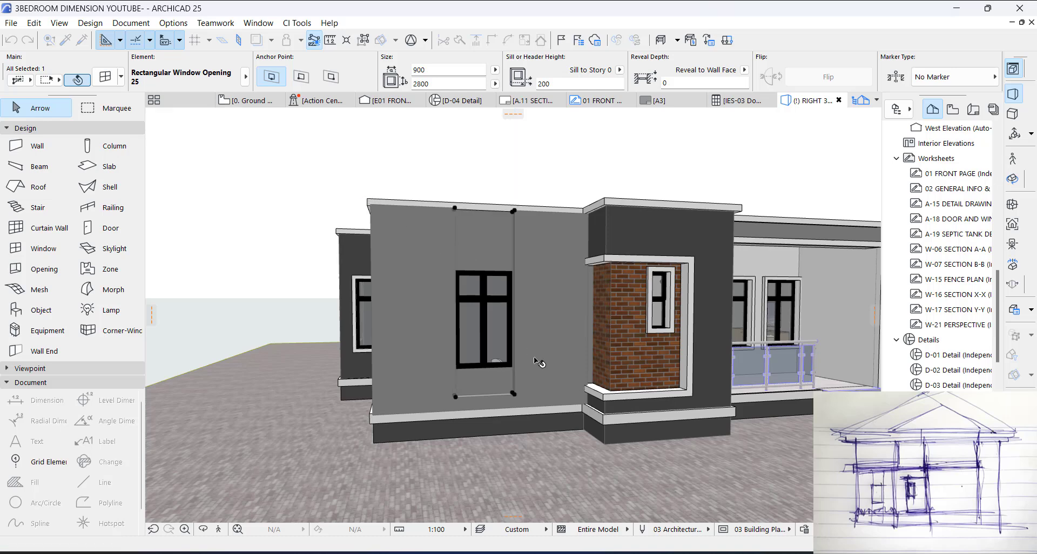
pyautogui.click(513, 396)
pyautogui.click(583, 405)
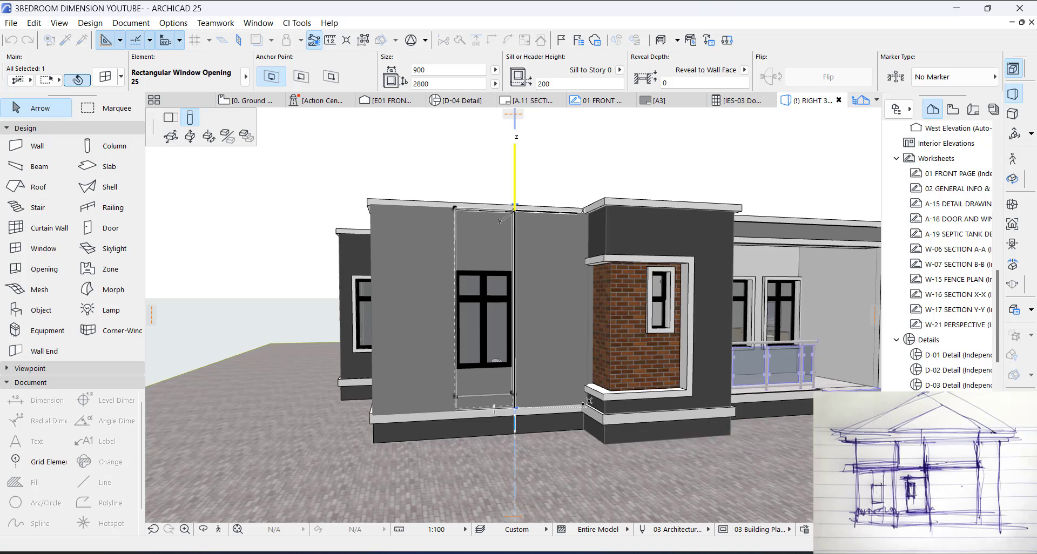
pyautogui.press('Escape')
# Step: Set the surface of the W01 wall behind the facade opening to Brick - Brown
pyautogui.keyDown('shift'); pyautogui.moveTo(484, 278); pyautogui.dragTo(488, 242, button='middle'); pyautogui.keyUp('shift')
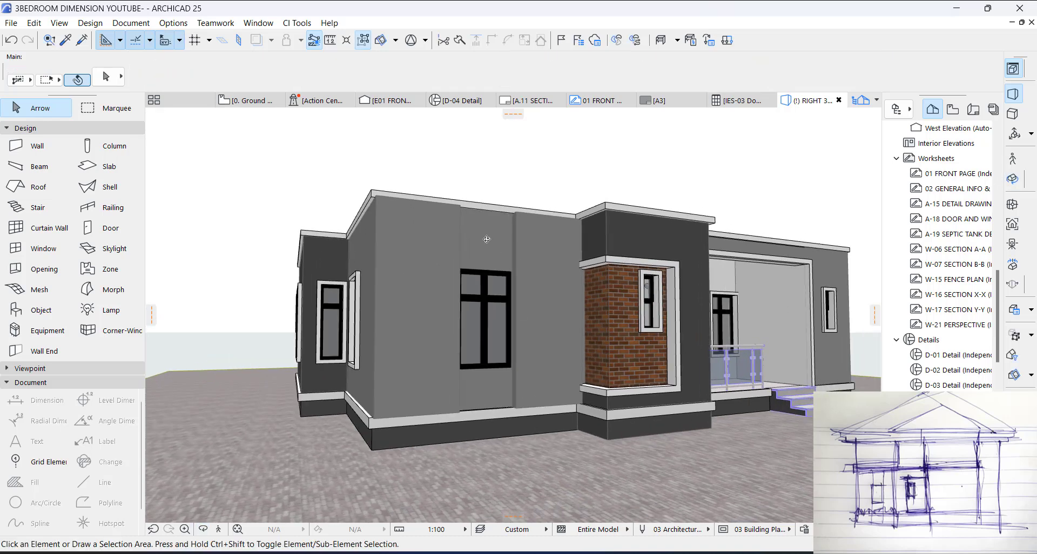
pyautogui.click(484, 238)
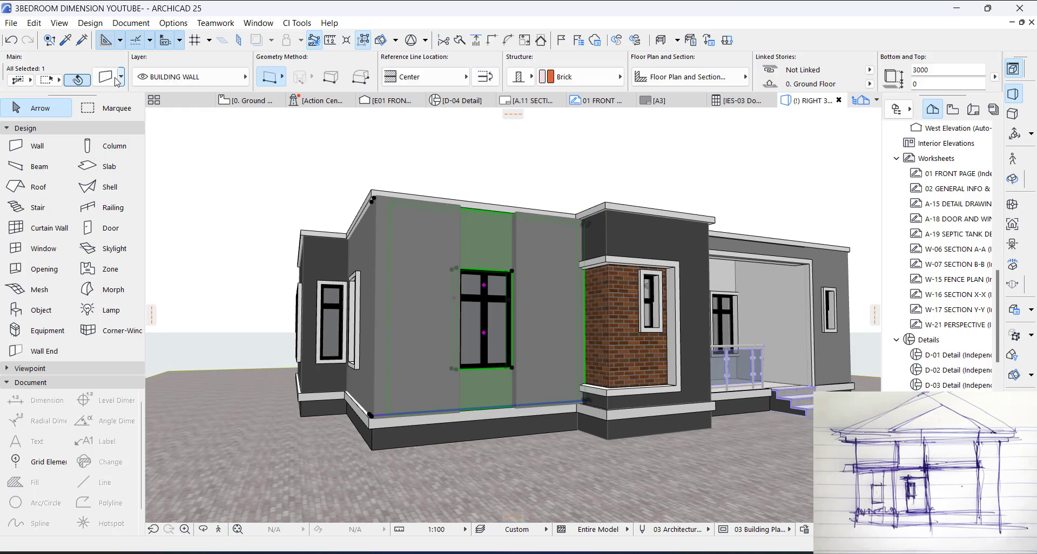
pyautogui.hotkey('ctrl', 't')
pyautogui.click(454, 161)
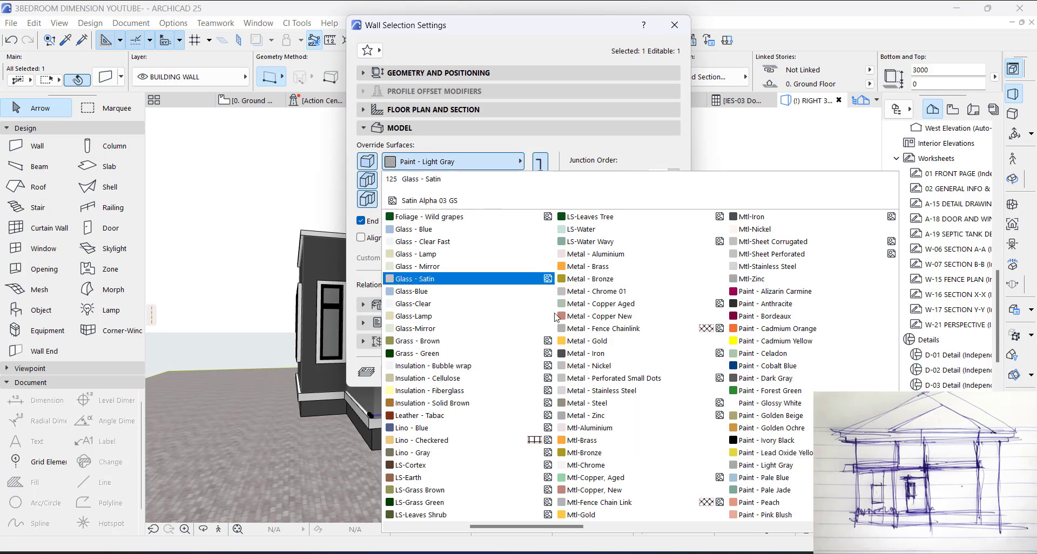
pyautogui.scroll(2, 426, 321)
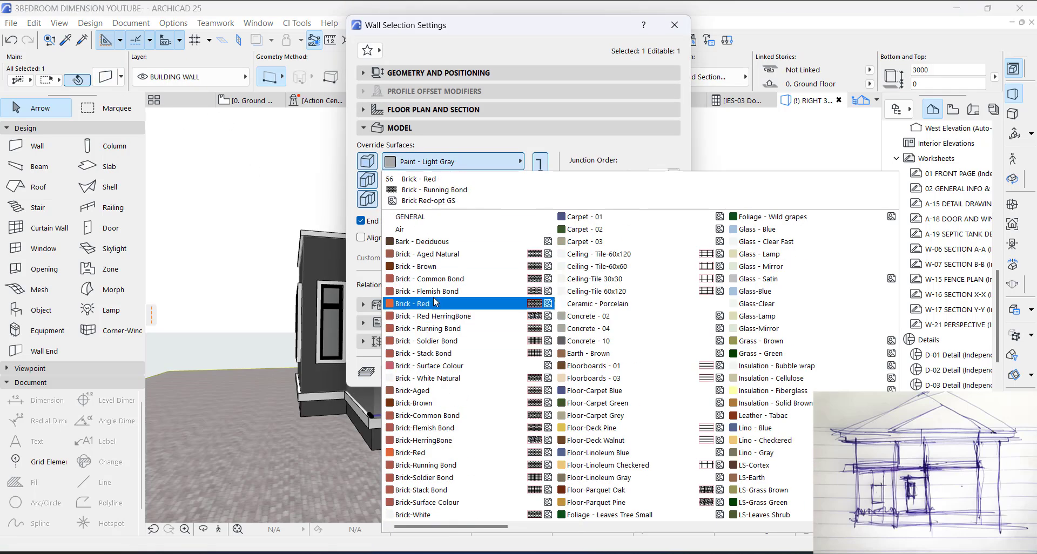
pyautogui.click(433, 267)
pyautogui.click(650, 373)
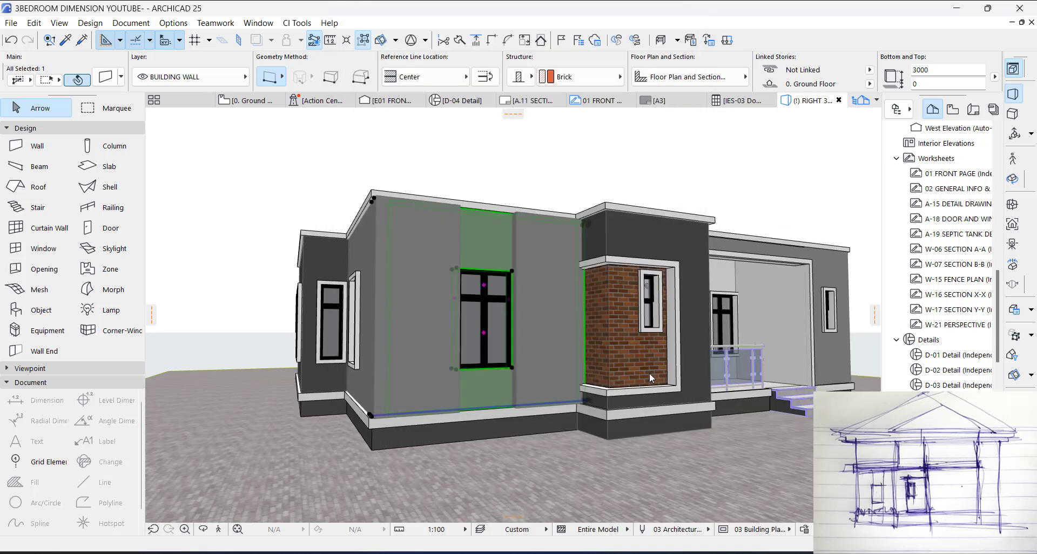
# Step: Check the bathroom corner's brick surface and apply Brick - Aged Natural to the W01 wall behind the opening
pyautogui.click(649, 373)
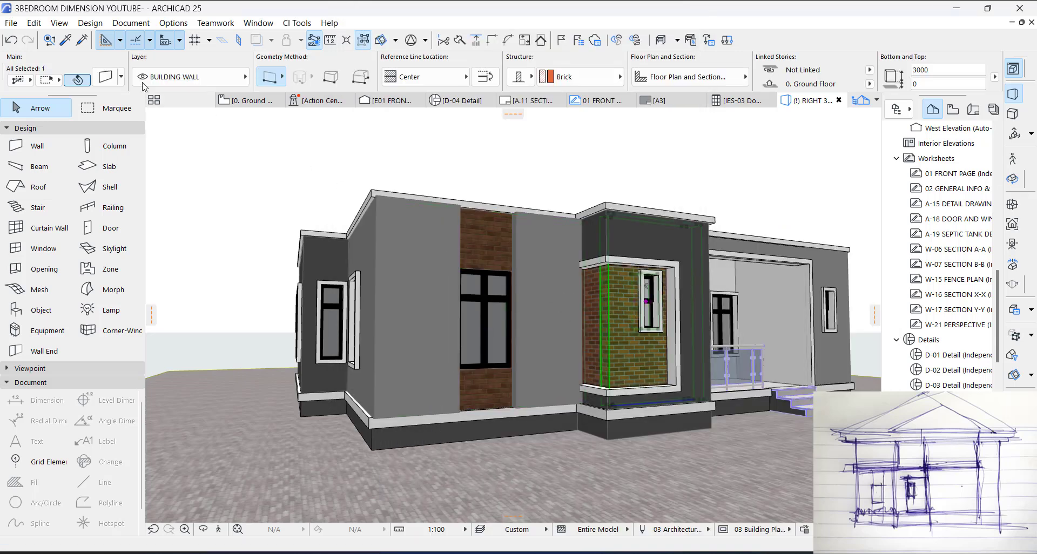
pyautogui.click(107, 79)
pyautogui.press('Escape')
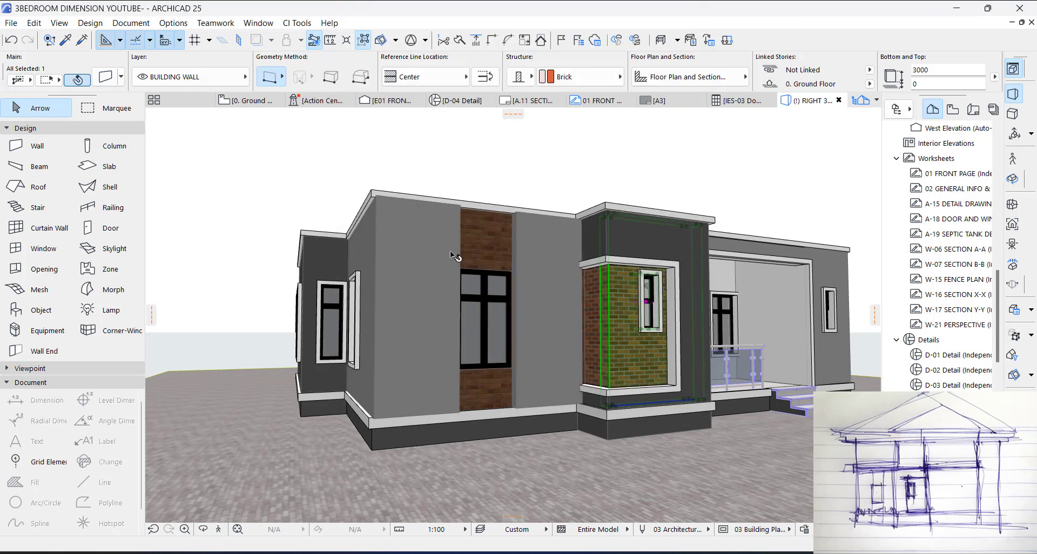
pyautogui.press('Escape')
pyautogui.click(482, 249)
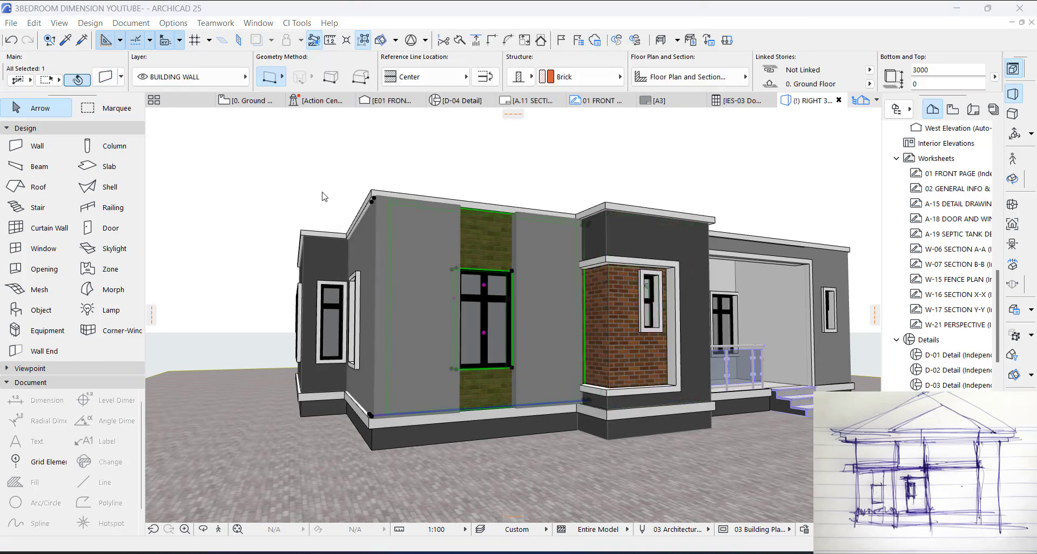
pyautogui.click(107, 77)
pyautogui.click(428, 163)
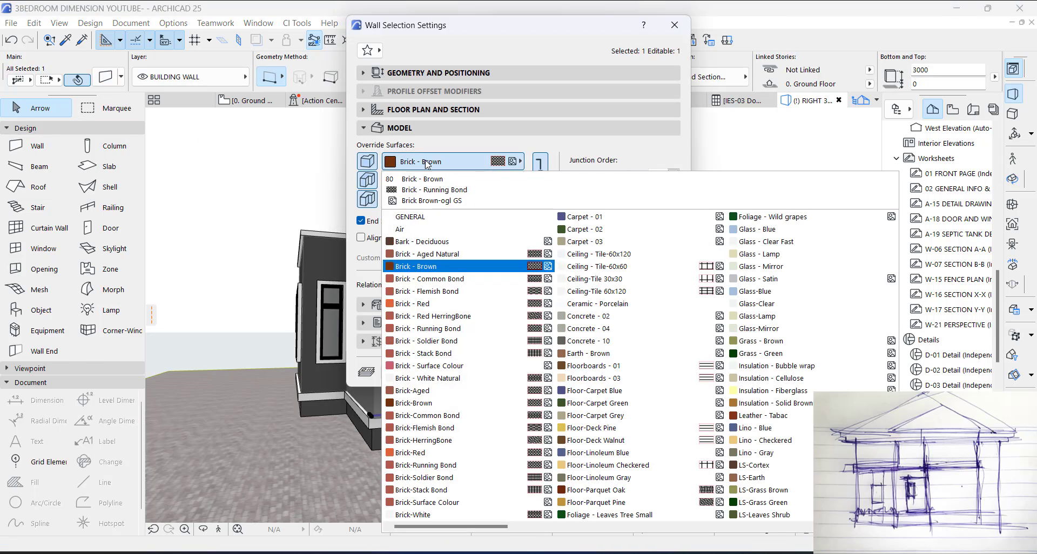
pyautogui.click(449, 259)
pyautogui.click(641, 368)
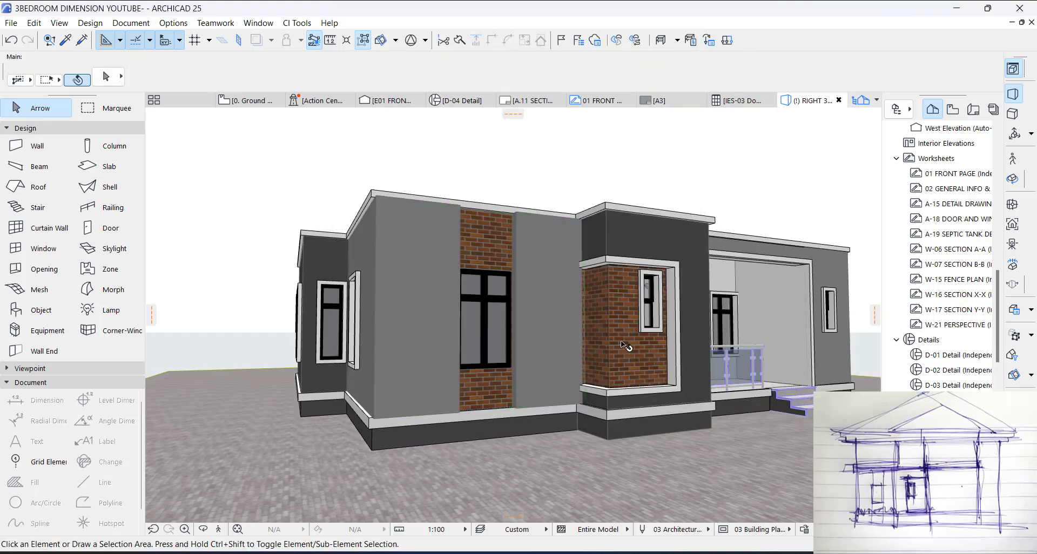
# Step: Inspect the brick strip, facade and plinth corner in 3D, and return to the ground floor plan
pyautogui.keyDown('shift'); pyautogui.moveTo(625, 346); pyautogui.dragTo(647, 336, button='middle'); pyautogui.keyUp('shift')
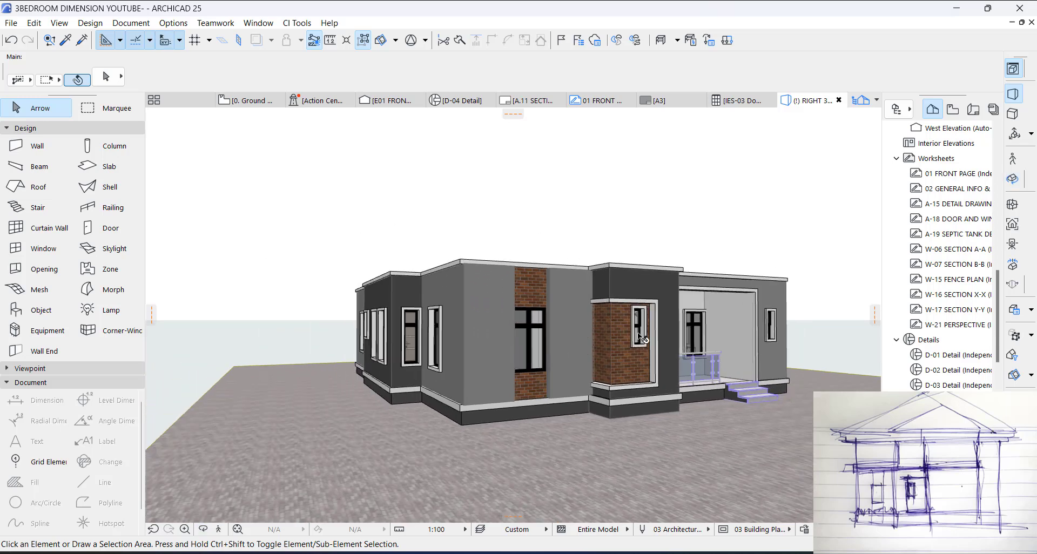
pyautogui.moveTo(650, 331); pyautogui.dragTo(625, 330)
pyautogui.press('Escape')
pyautogui.press('Escape')
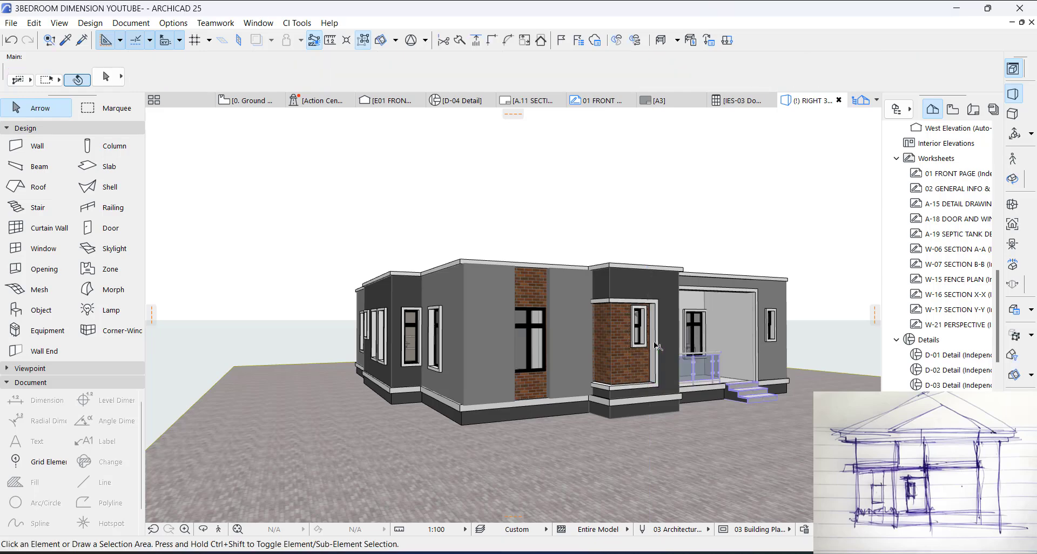
pyautogui.keyDown('shift'); pyautogui.moveTo(654, 346); pyautogui.dragTo(480, 421, button='middle'); pyautogui.keyUp('shift')
pyautogui.scroll(5, 479, 421)
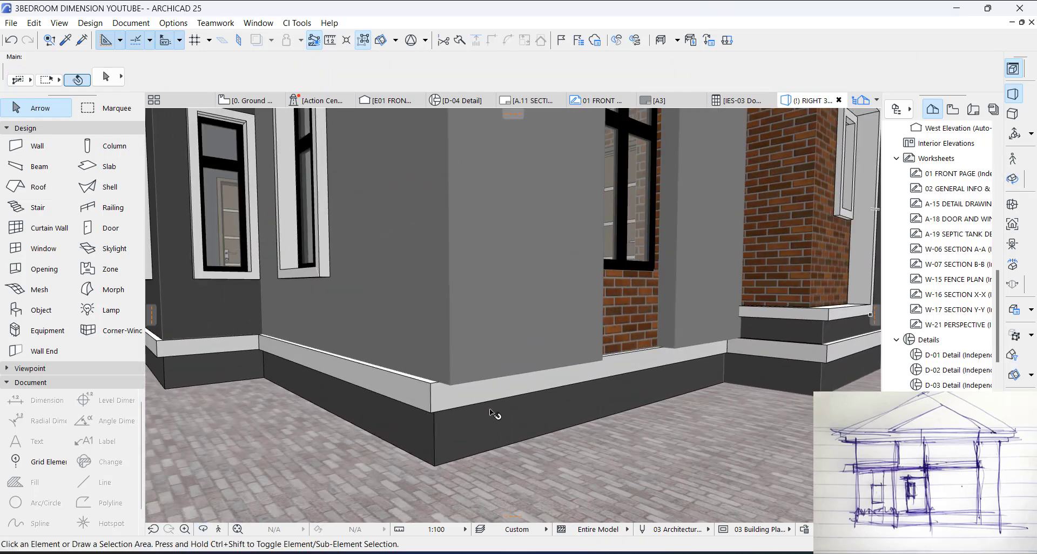
pyautogui.scroll(-5, 457, 400)
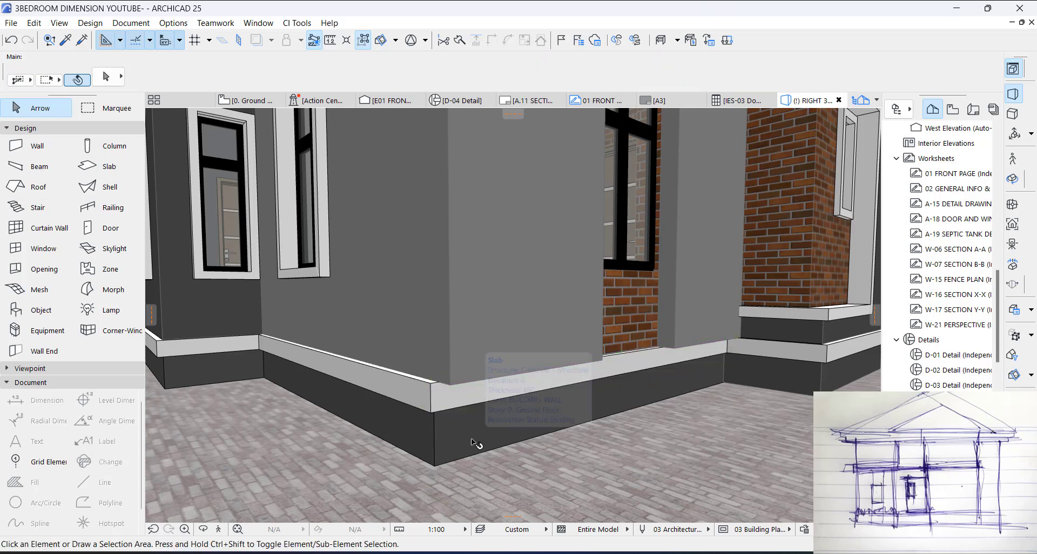
pyautogui.press('F2')
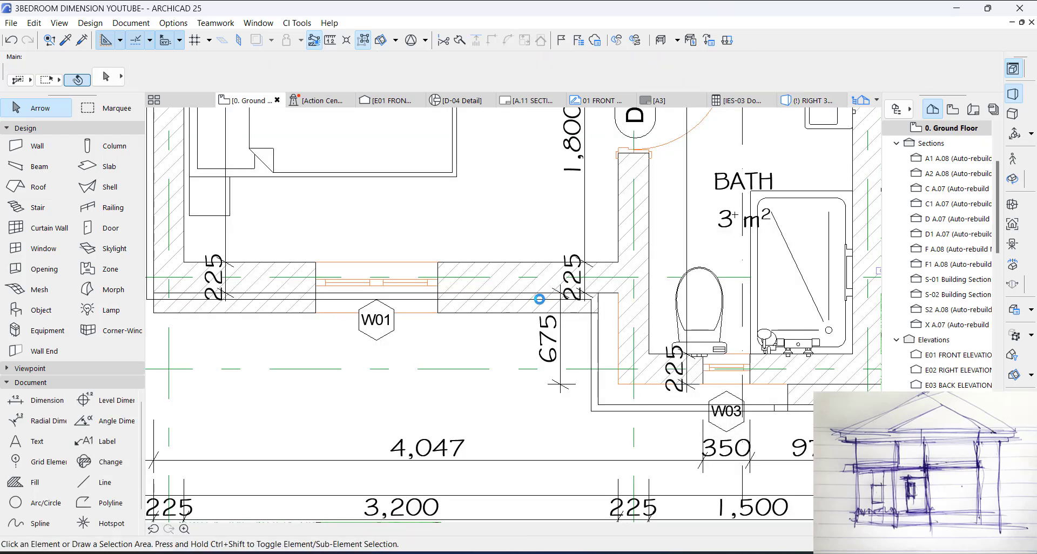
# Step: Offset the front cornice wall outward by 150 to the outer face of the thickened W01 wall, keeping the adjoining side cornices connected
pyautogui.click(539, 299)
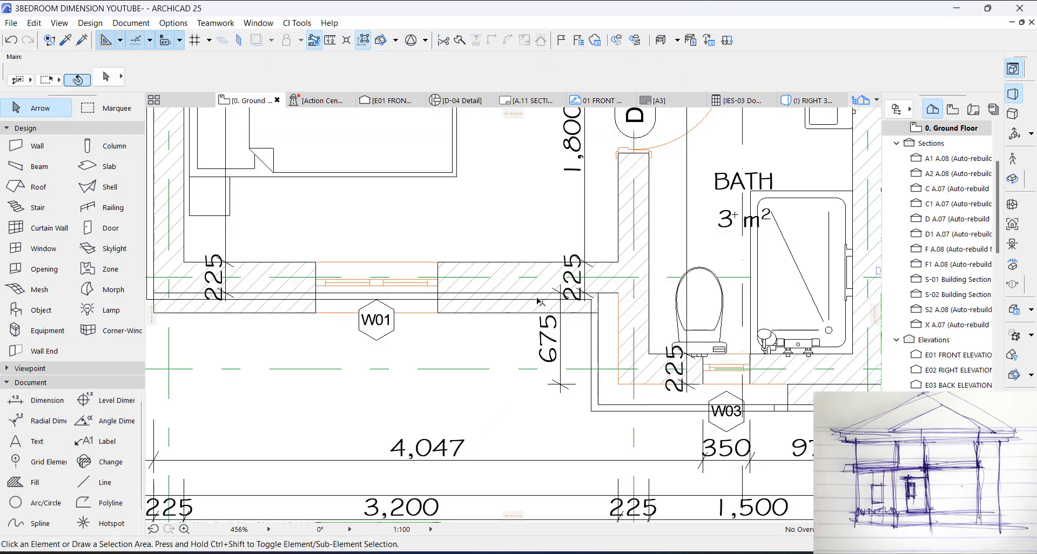
pyautogui.keyDown('shift'); pyautogui.click(590, 334); pyautogui.keyUp('shift')
pyautogui.moveTo(358, 277); pyautogui.dragTo(596, 310, button='middle')
pyautogui.keyDown('shift'); pyautogui.click(385, 297); pyautogui.keyUp('shift')
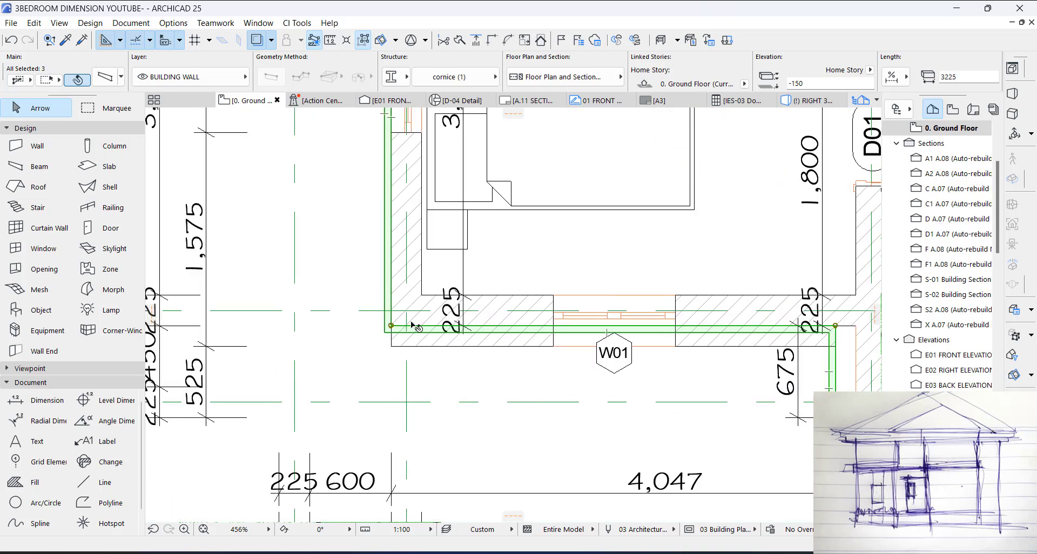
pyautogui.scroll(3, 410, 328)
pyautogui.click(408, 328)
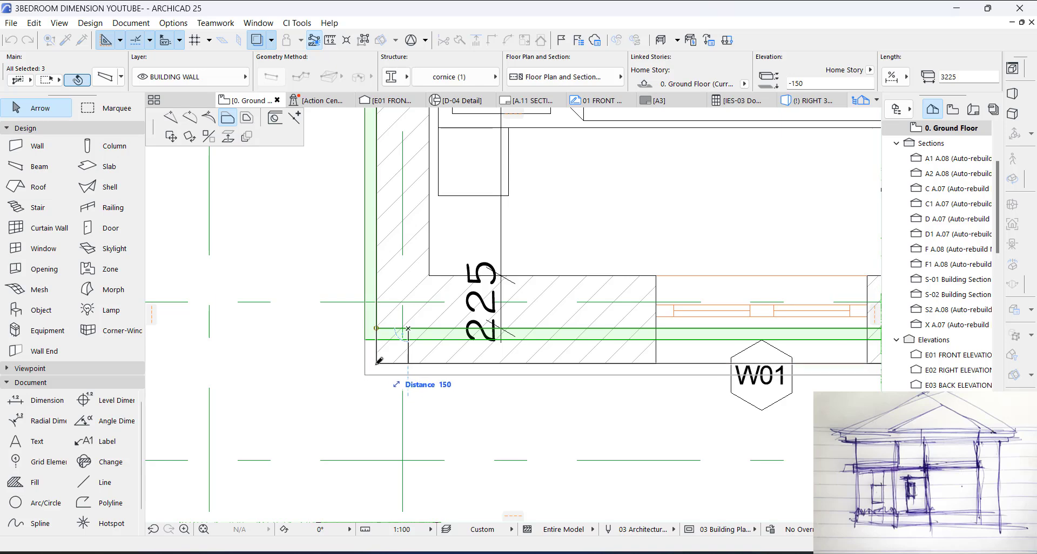
pyautogui.click(377, 363)
pyautogui.click(254, 286)
pyautogui.scroll(-4, 251, 284)
pyautogui.scroll(1, 570, 323)
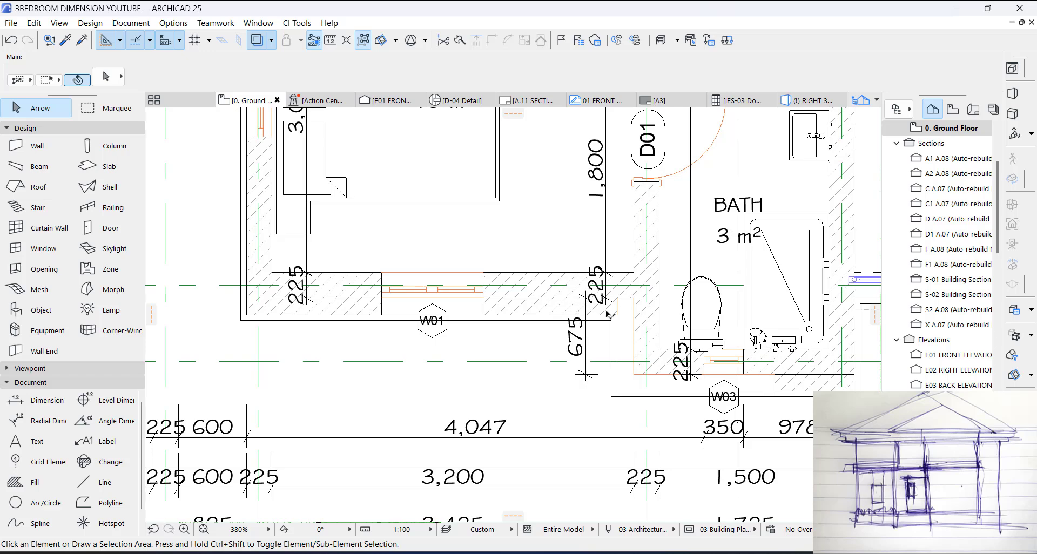
# Step: Shorten the rectangular window opening beside the bathroom corner to a width of 675, ending at the thickened facade wall's outer face
pyautogui.scroll(2, 608, 314)
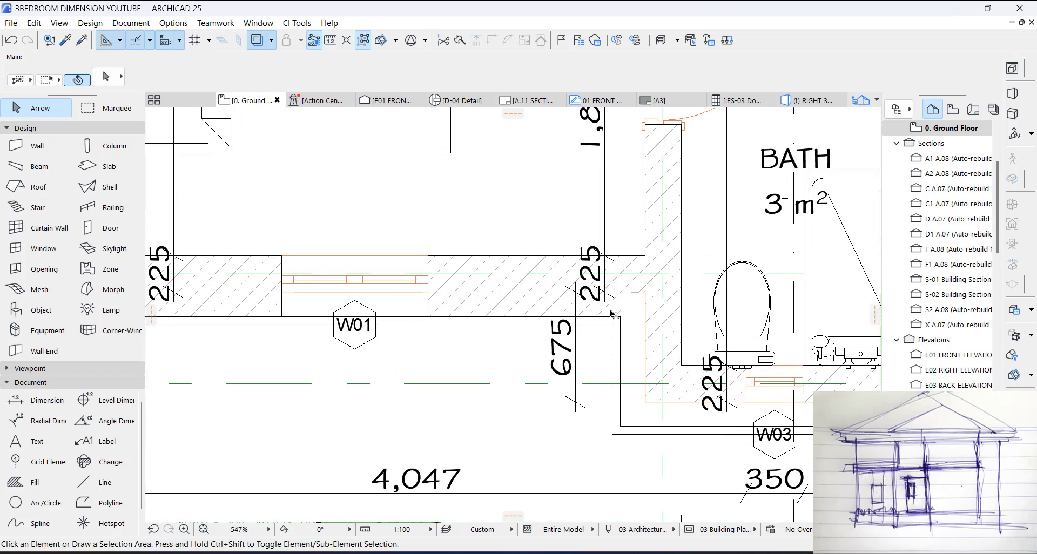
pyautogui.click(635, 332)
pyautogui.click(645, 292)
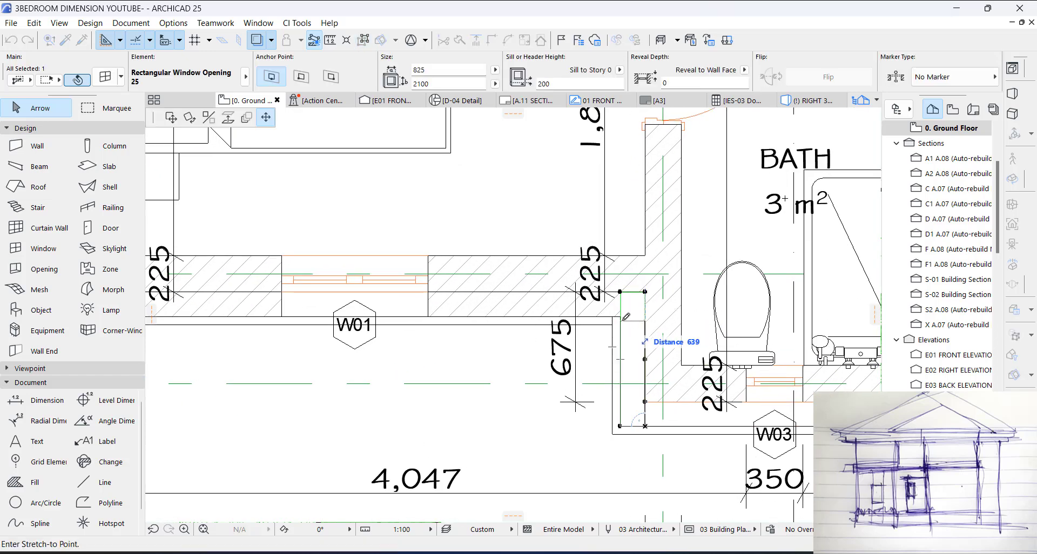
pyautogui.click(626, 317)
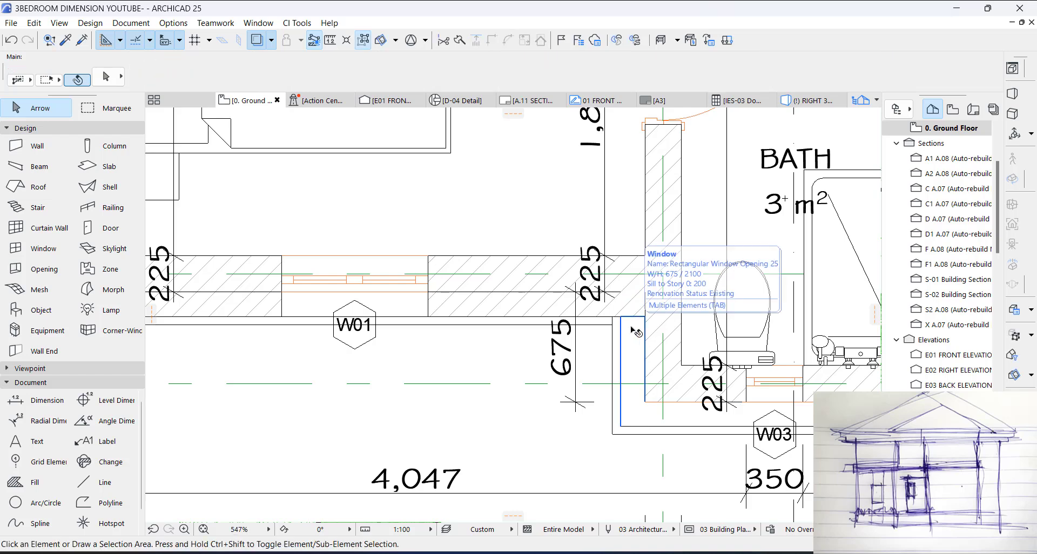
# Step: Check the side cornice wall's end and pull the corner slab's edge back to the thickened facade wall's outer face
pyautogui.click(624, 331)
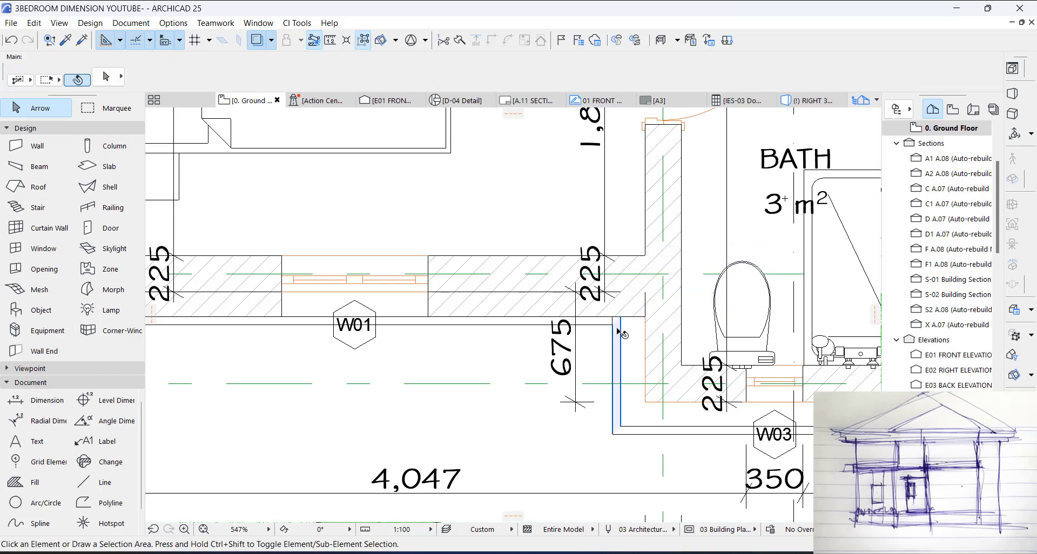
pyautogui.scroll(2, 627, 320)
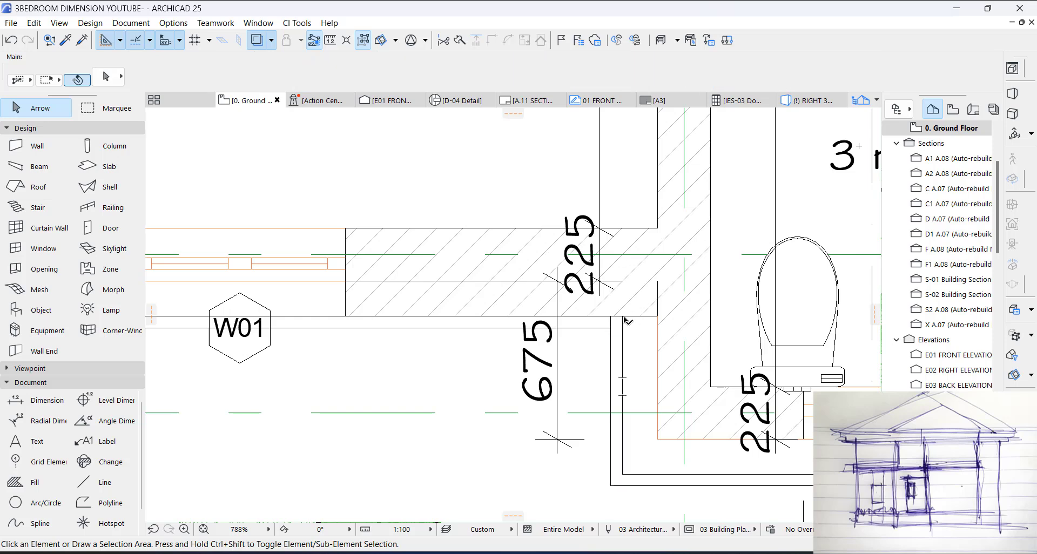
pyautogui.click(620, 335)
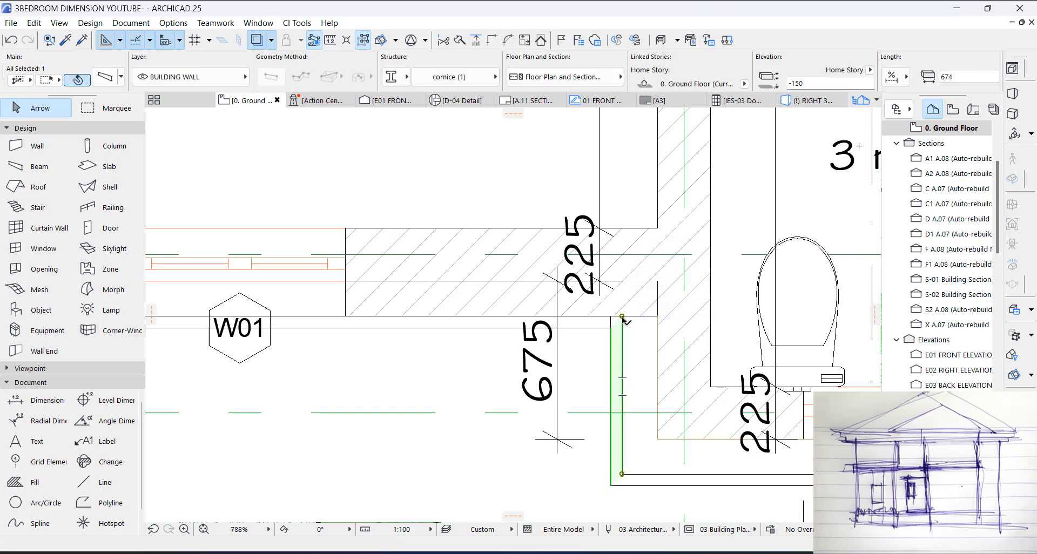
pyautogui.press('Escape')
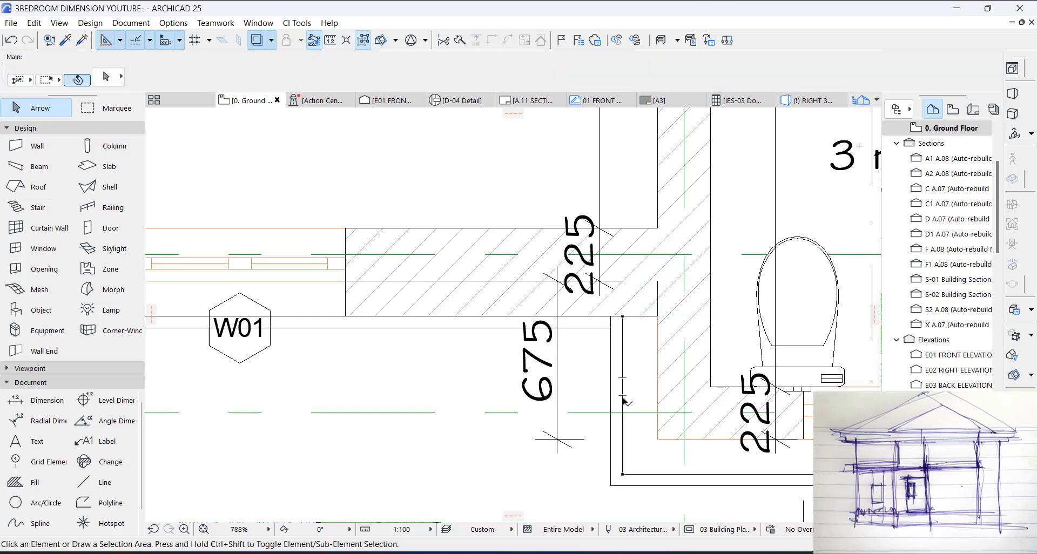
pyautogui.click(651, 394)
pyautogui.moveTo(648, 282); pyautogui.dragTo(655, 317)
pyautogui.press('Escape')
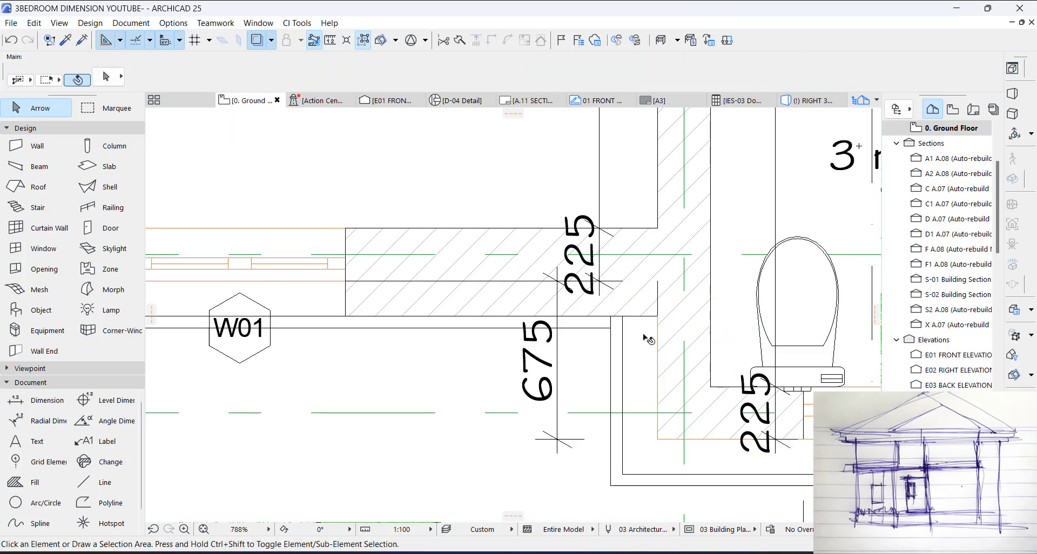
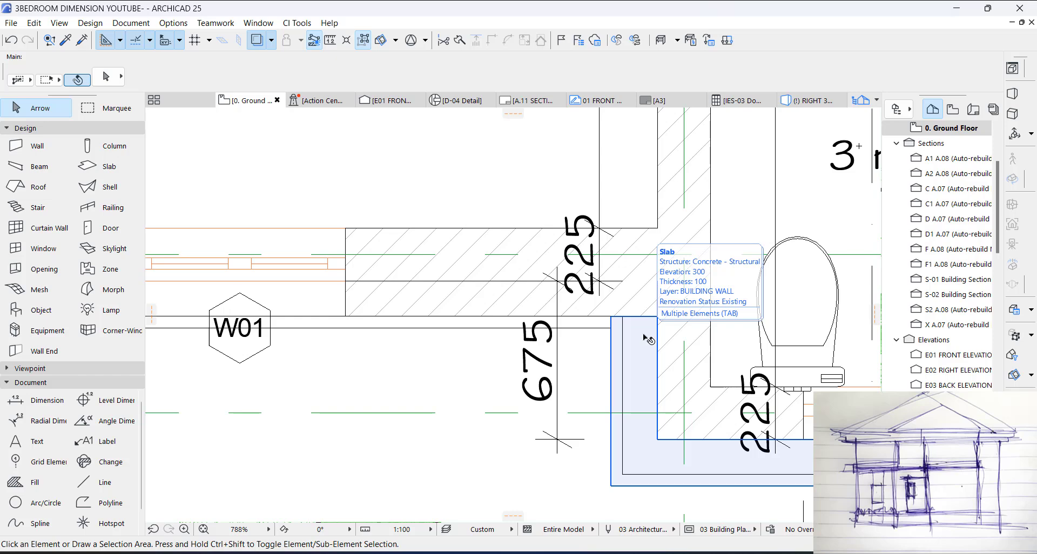
# Step: Undo the last corner slab edge change and pull that edge back again to the thickened facade wall's outer face
pyautogui.hotkey('ctrl', 'z')
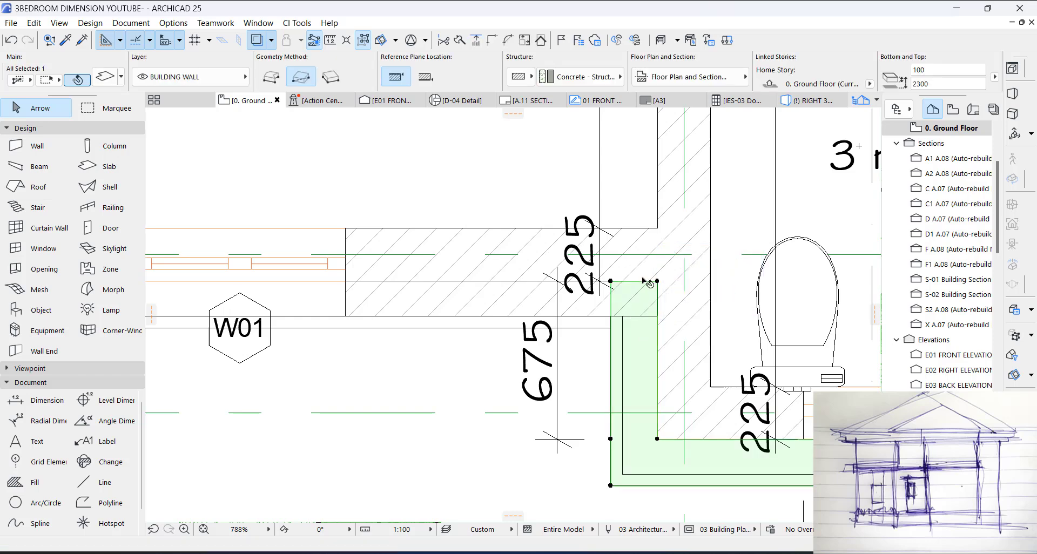
pyautogui.click(642, 282)
pyautogui.click(658, 317)
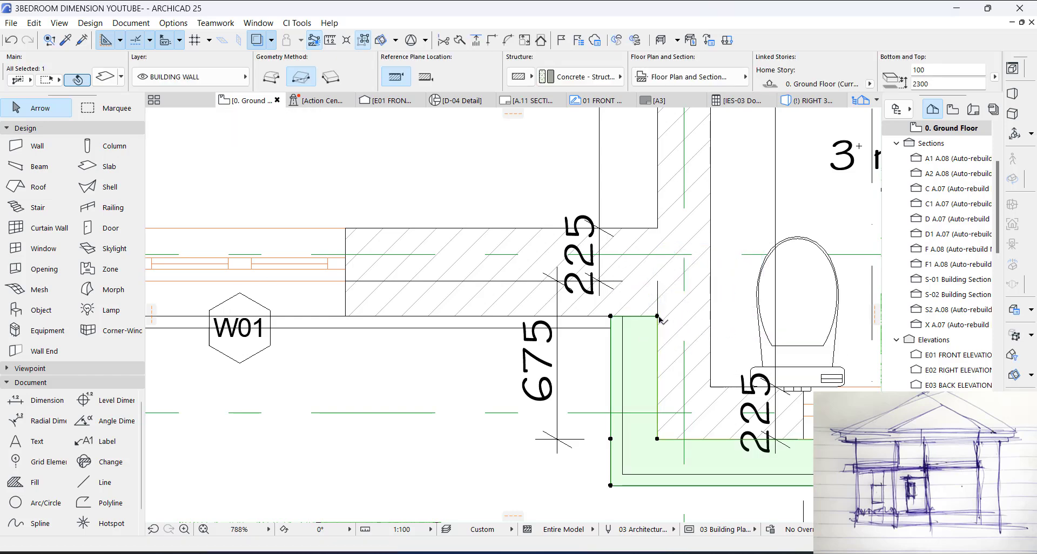
pyautogui.press('Escape')
# Step: In 3D, unlink the override surfaces of the dark wall beside the brick corner and set its middle one to Paint - Light Gray
pyautogui.press('F3')
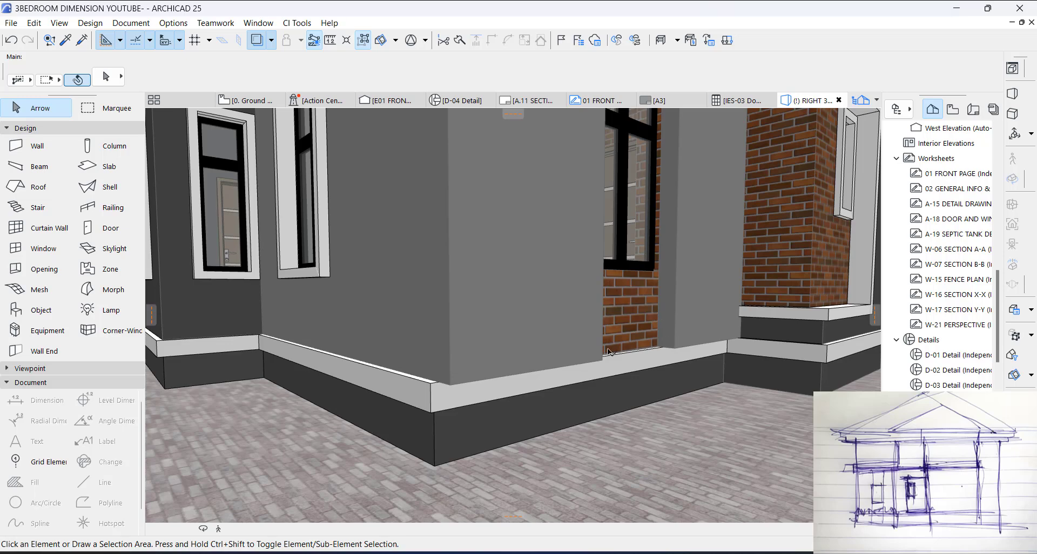
pyautogui.scroll(-4, 440, 407)
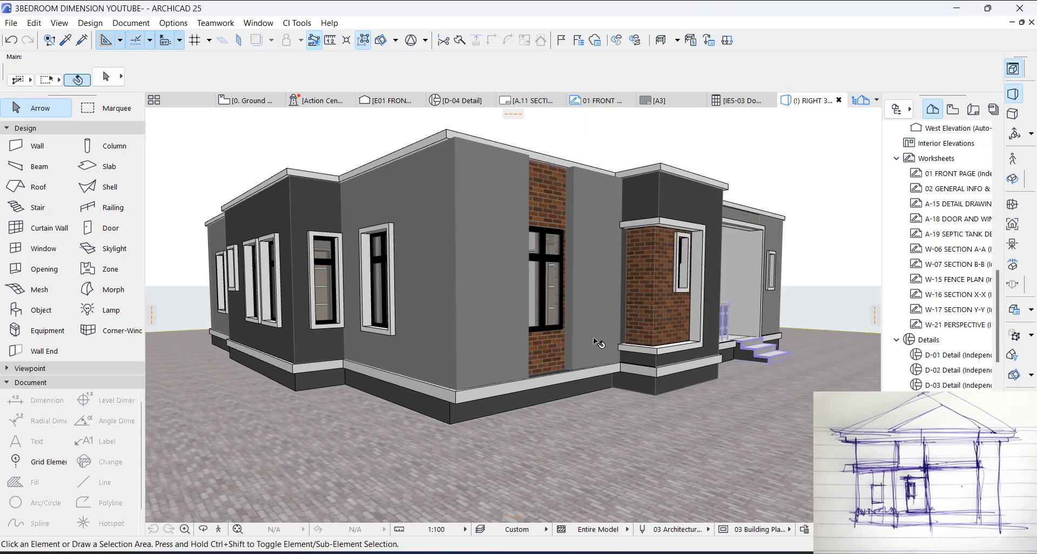
pyautogui.scroll(10, 586, 310)
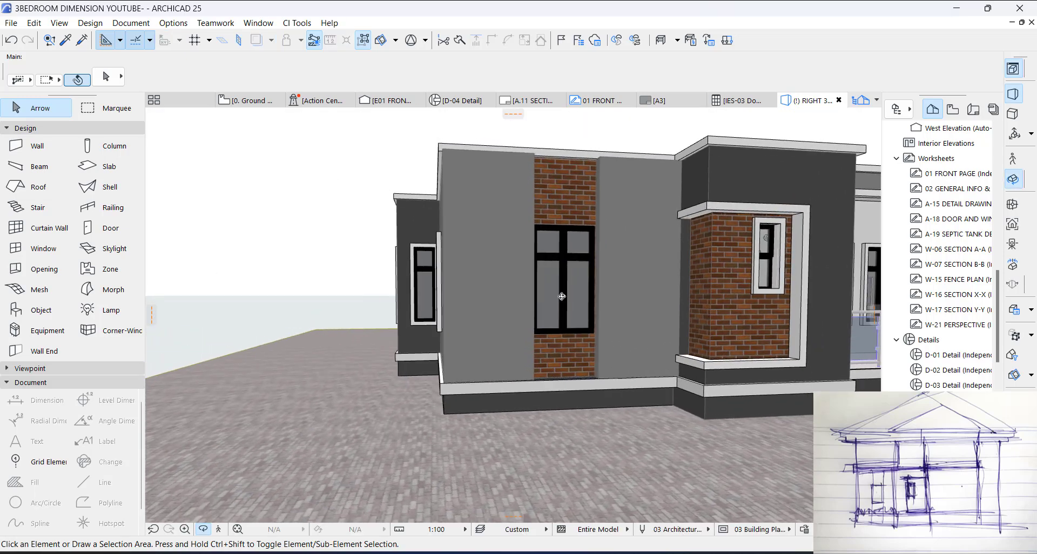
pyautogui.keyDown('shift'); pyautogui.moveTo(667, 255); pyautogui.dragTo(606, 297, button='middle'); pyautogui.keyUp('shift')
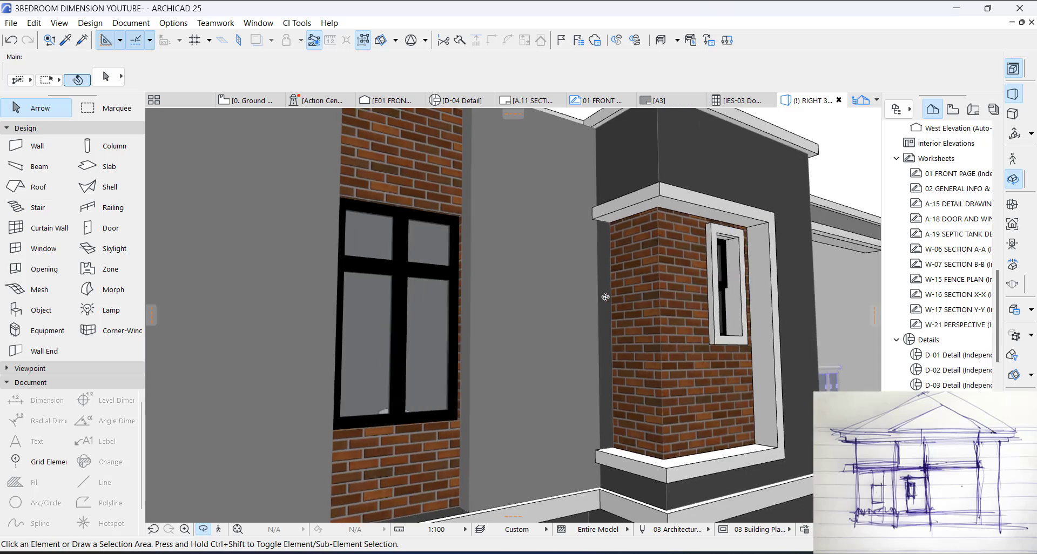
pyautogui.click(595, 296)
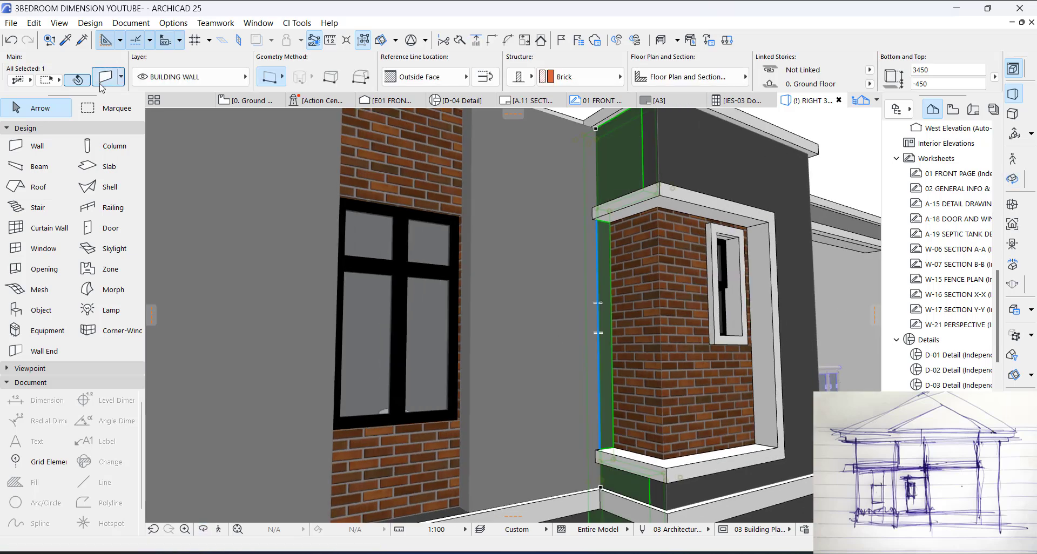
pyautogui.hotkey('ctrl', 't')
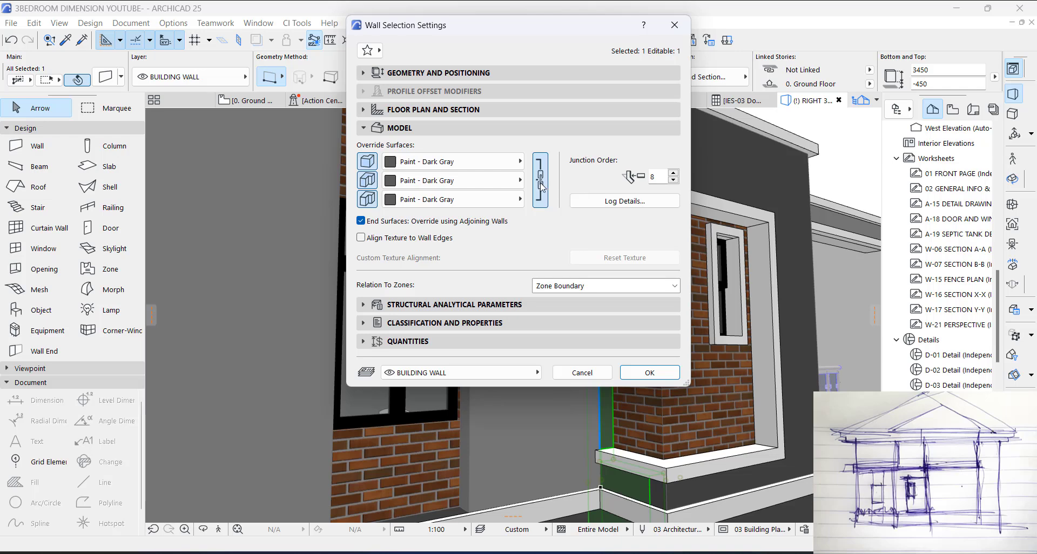
pyautogui.click(542, 186)
pyautogui.click(466, 181)
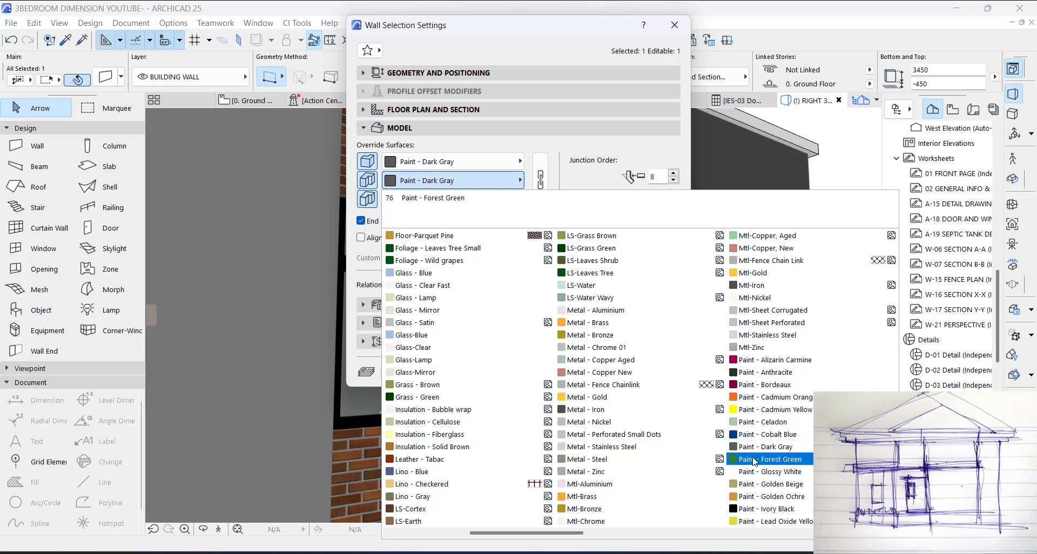
pyautogui.hscroll(3, 764, 422)
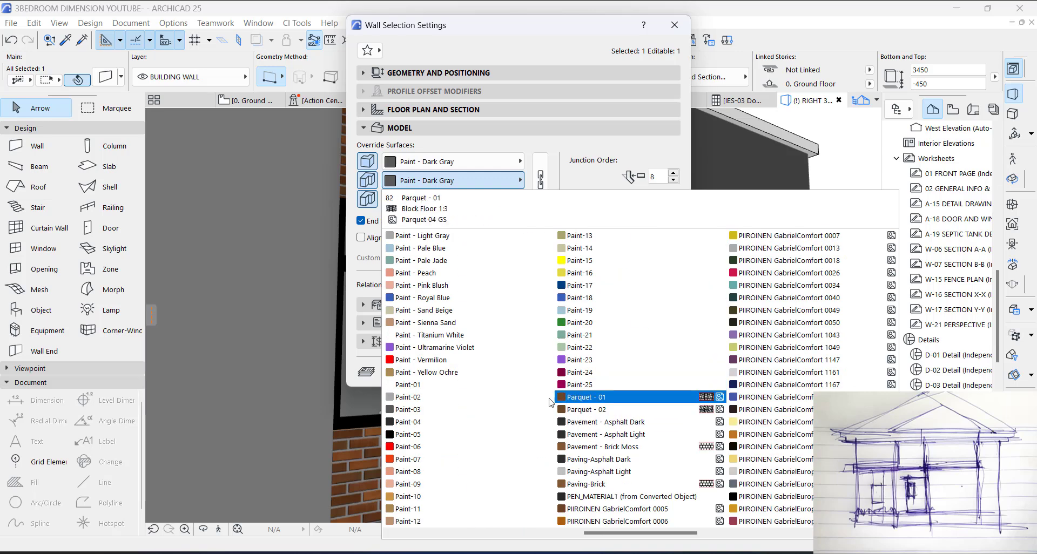
pyautogui.hscroll(-3, 404, 451)
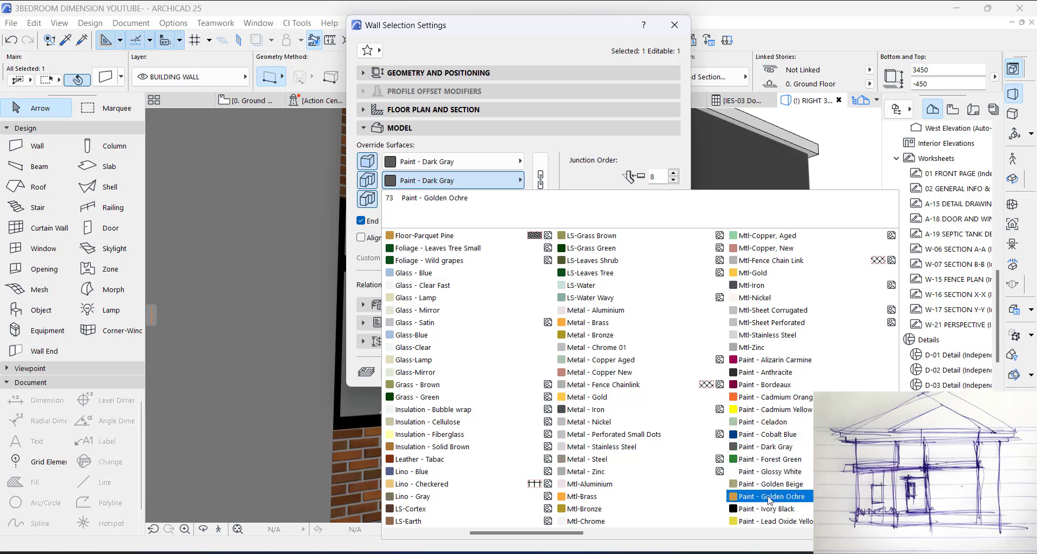
pyautogui.hscroll(3, 785, 487)
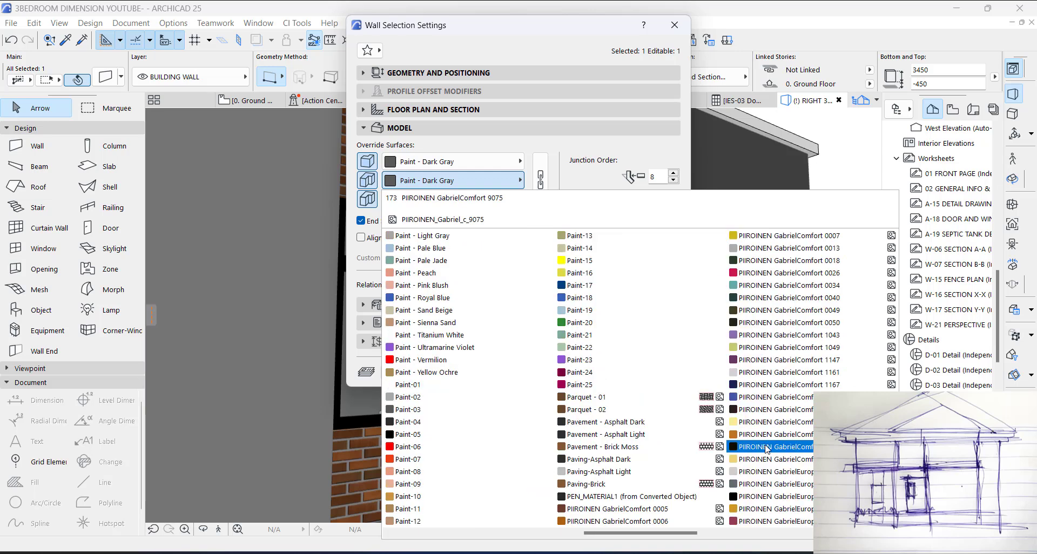
pyautogui.click(433, 236)
pyautogui.click(663, 371)
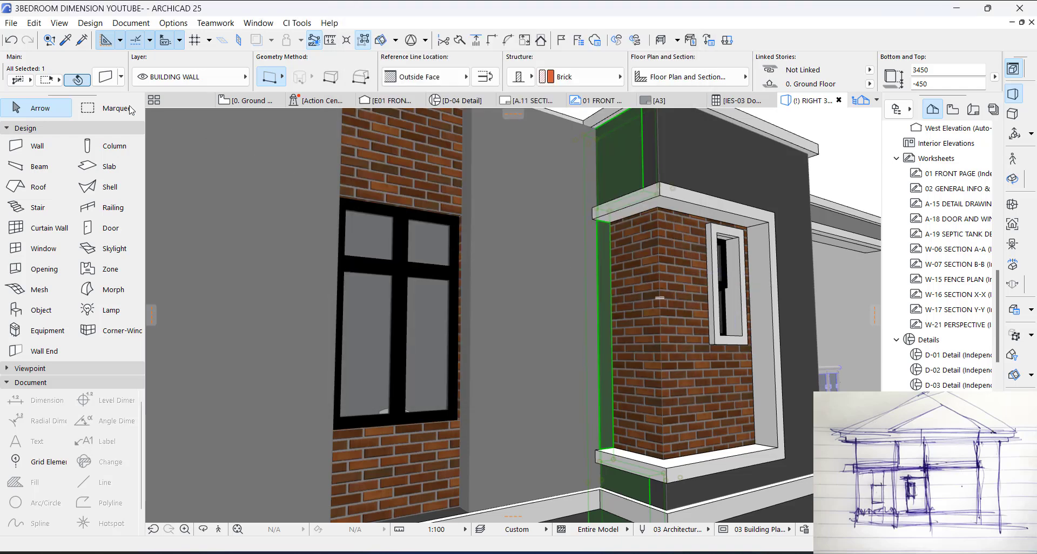
# Step: Set the first override surface of the same wall to Paint - Light Gray as well
pyautogui.click(106, 78)
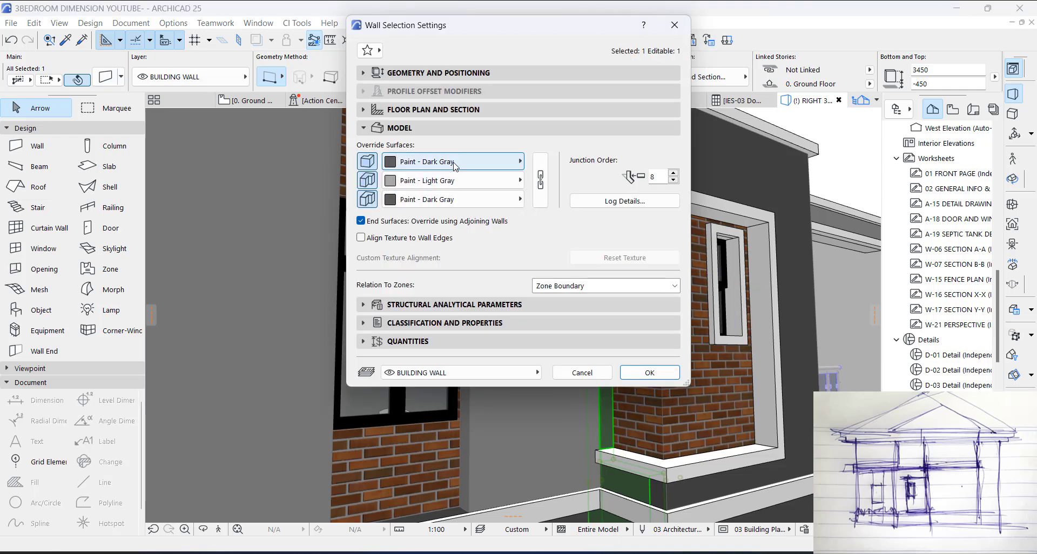
pyautogui.click(456, 161)
pyautogui.click(757, 462)
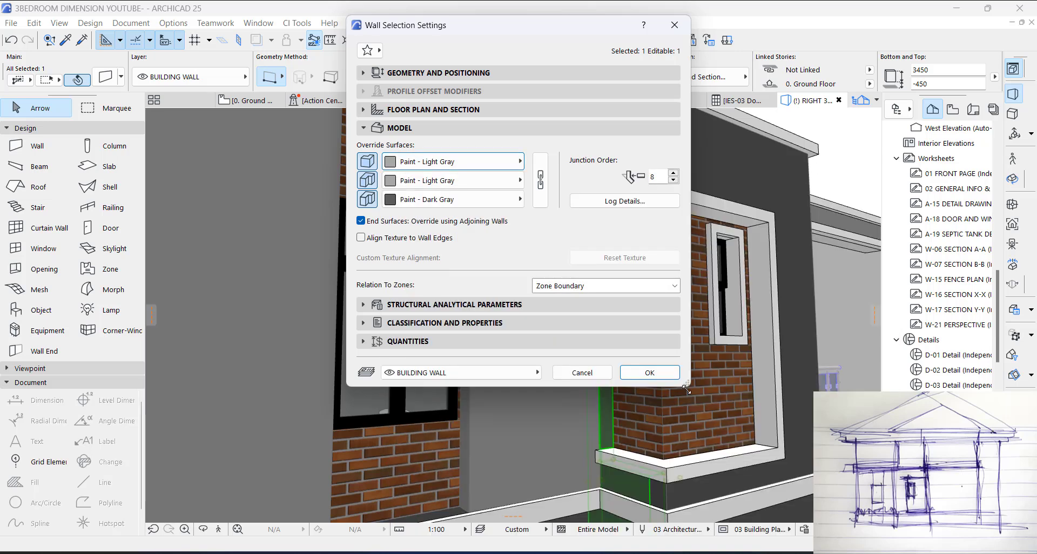
pyautogui.click(650, 373)
pyautogui.press('Escape')
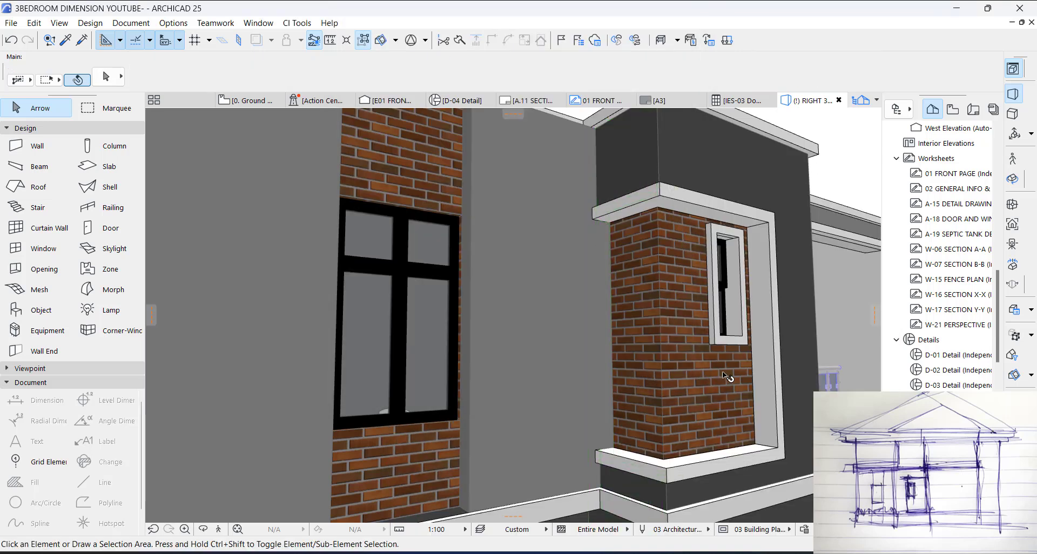
# Step: Copy the settings of the cased window on the side wall onto the window in the front facade's brick strip
pyautogui.scroll(-10, 701, 348)
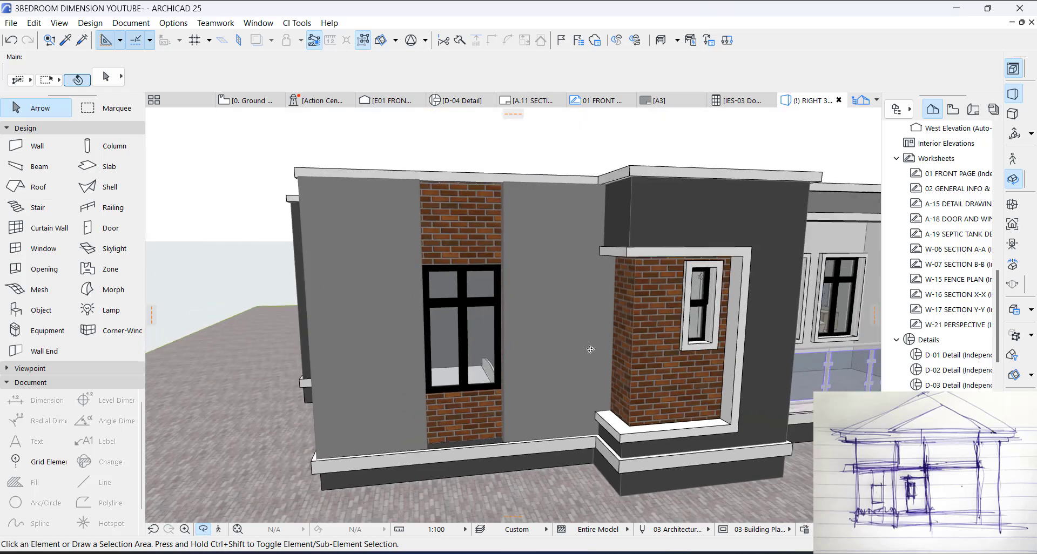
pyautogui.scroll(-3, 598, 306)
pyautogui.scroll(4, 548, 328)
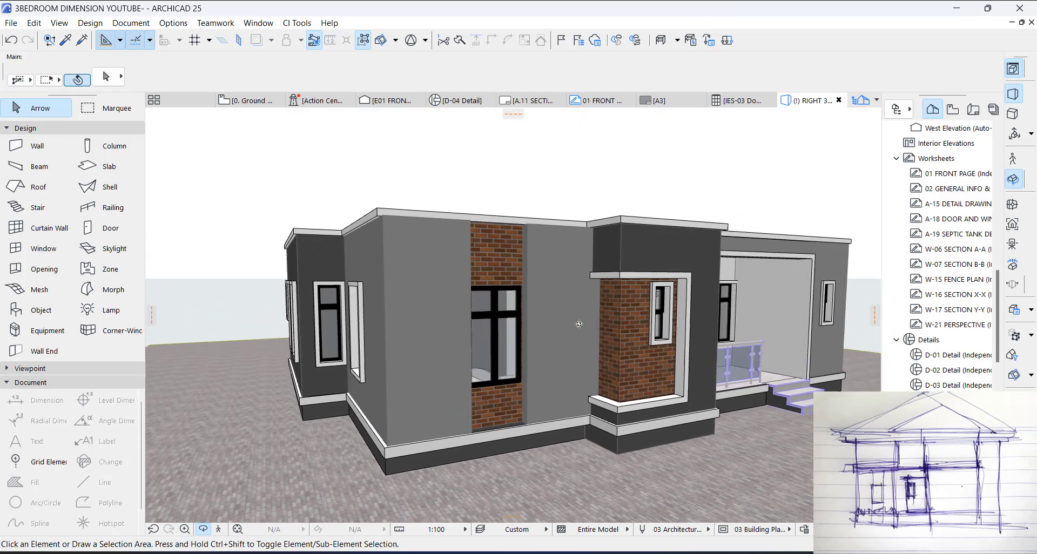
pyautogui.scroll(-3, 548, 328)
pyautogui.scroll(3, 468, 338)
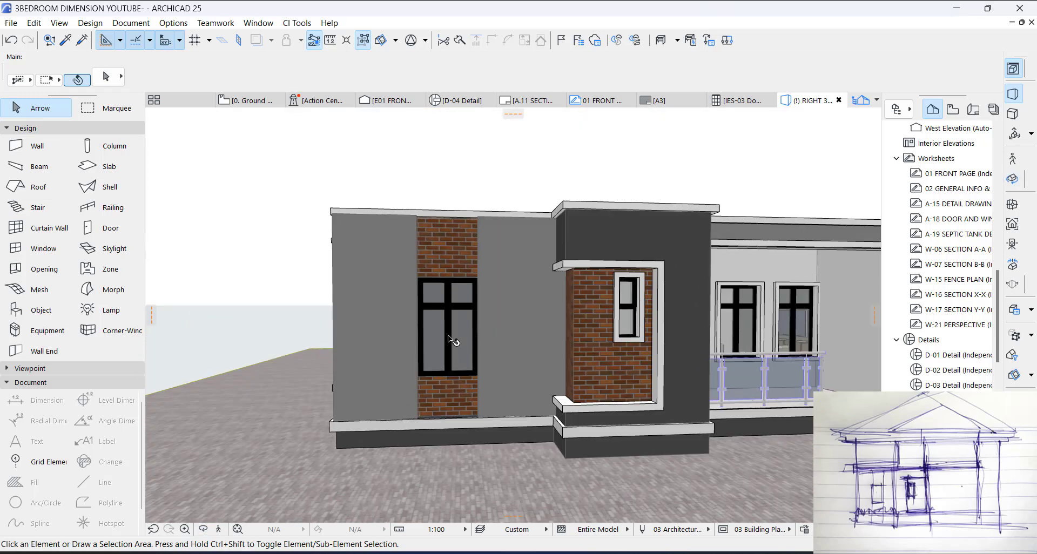
pyautogui.scroll(-3, 450, 341)
pyautogui.scroll(2, 327, 331)
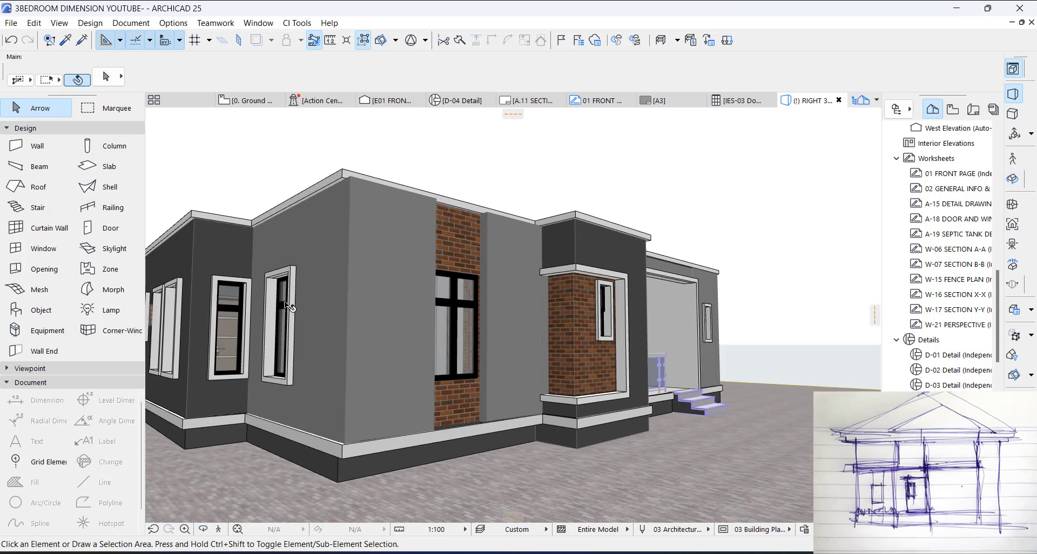
pyautogui.keyDown('alt'); pyautogui.click(286, 306); pyautogui.keyUp('alt')
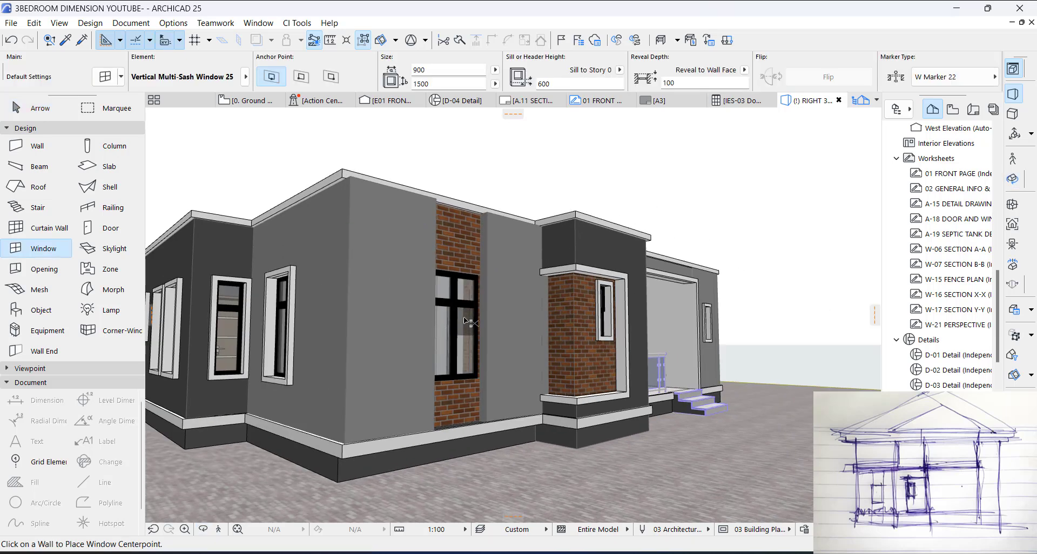
pyautogui.keyDown('ctrl'); pyautogui.keyDown('alt'); pyautogui.click(463, 317); pyautogui.keyUp('alt'); pyautogui.keyUp('ctrl')
pyautogui.press('Escape')
# Step: Enable ganging on the left and right sides of the brick strip window, keeping its outside casing on
pyautogui.keyDown('shift'); pyautogui.moveTo(546, 349); pyautogui.dragTo(408, 344, button='middle'); pyautogui.keyUp('shift')
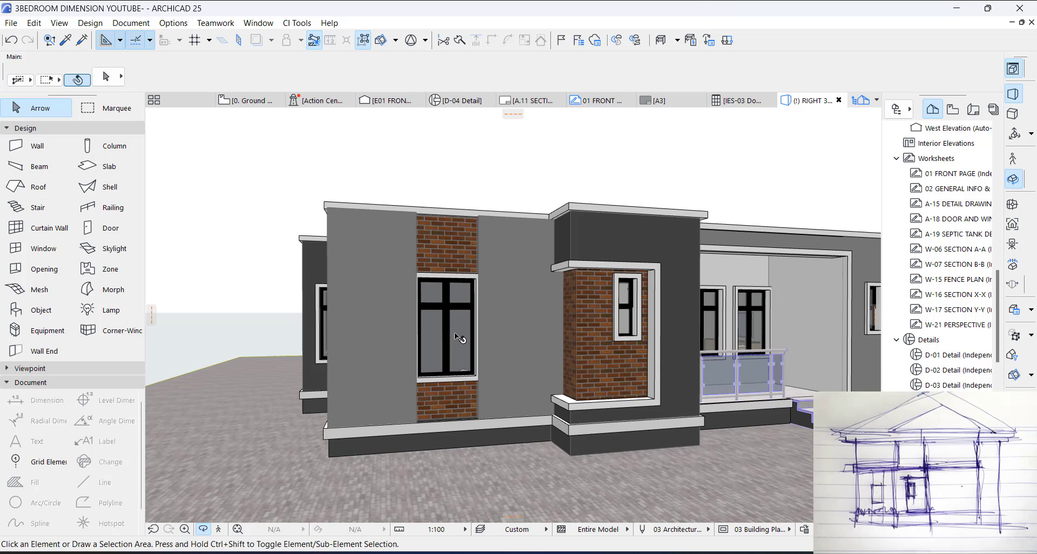
pyautogui.click(455, 313)
pyautogui.scroll(3, 454, 283)
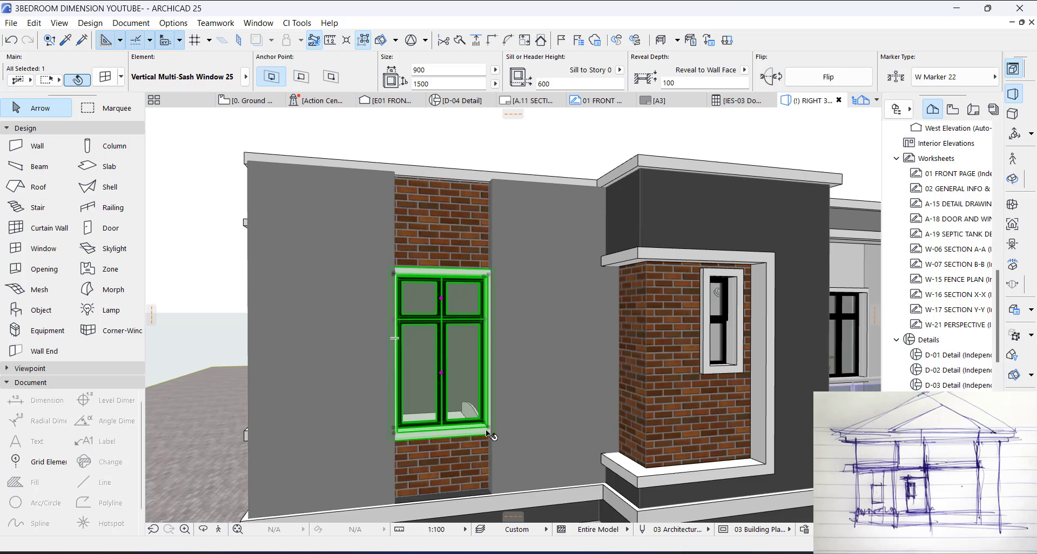
pyautogui.click(107, 83)
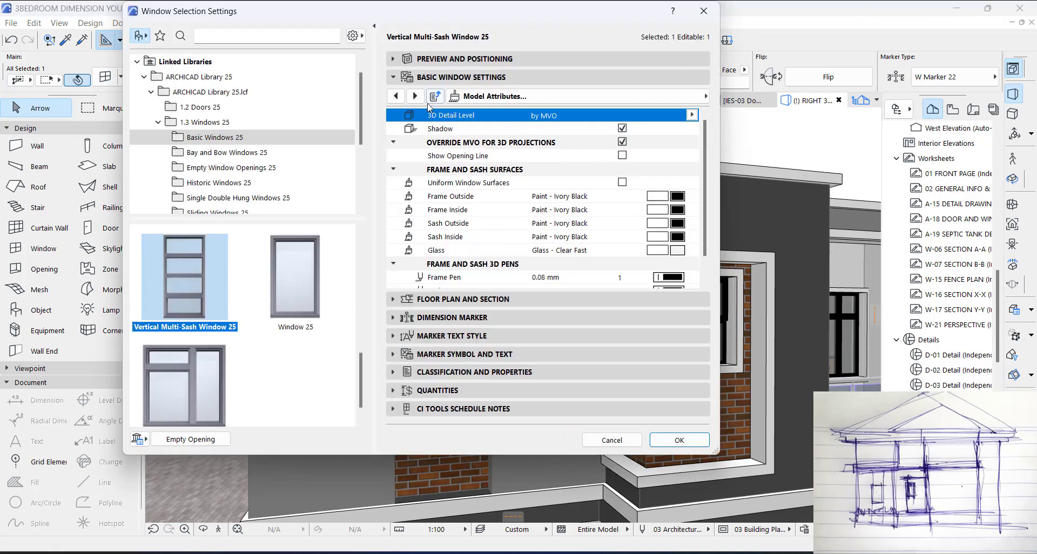
pyautogui.click(396, 96)
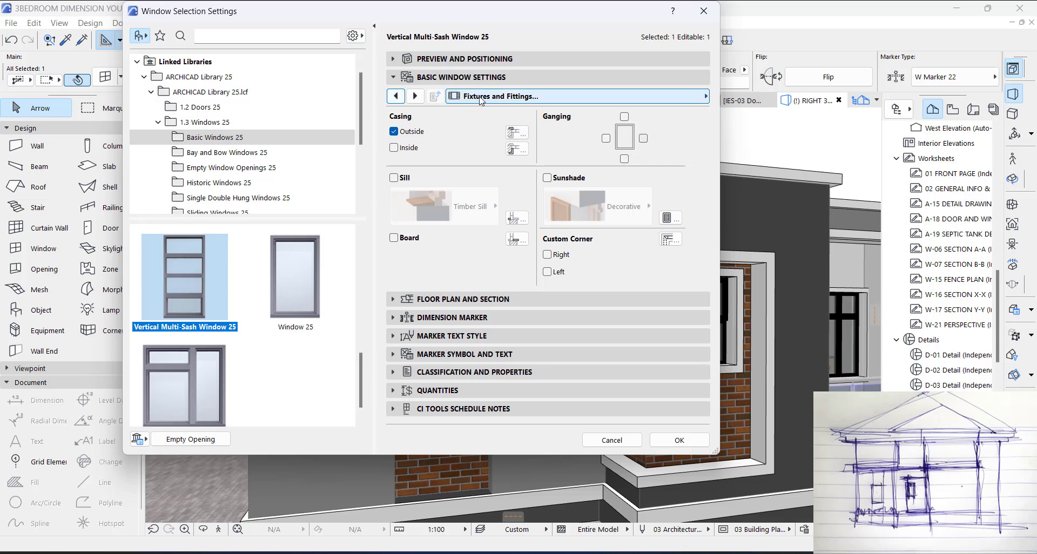
pyautogui.click(606, 139)
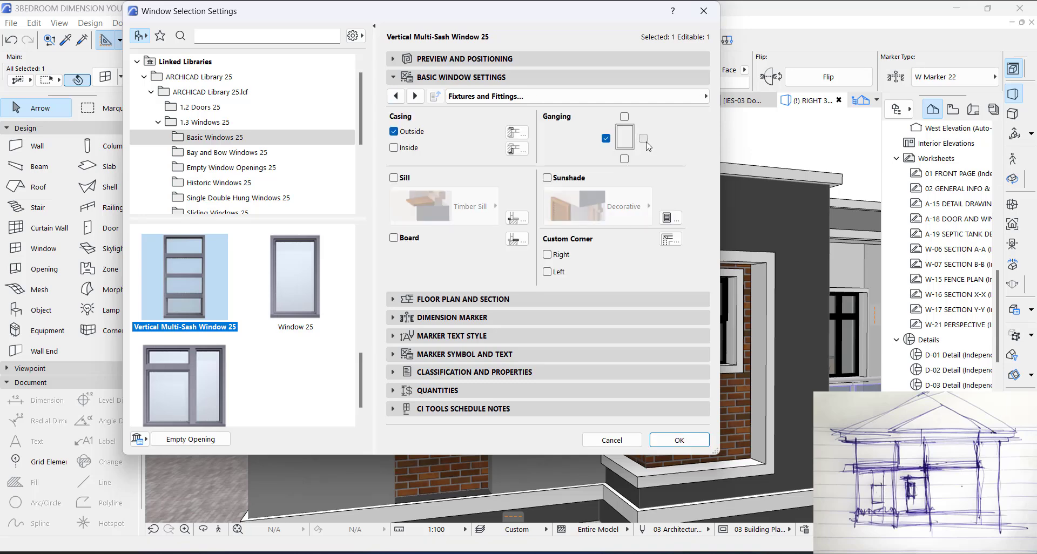
pyautogui.click(667, 438)
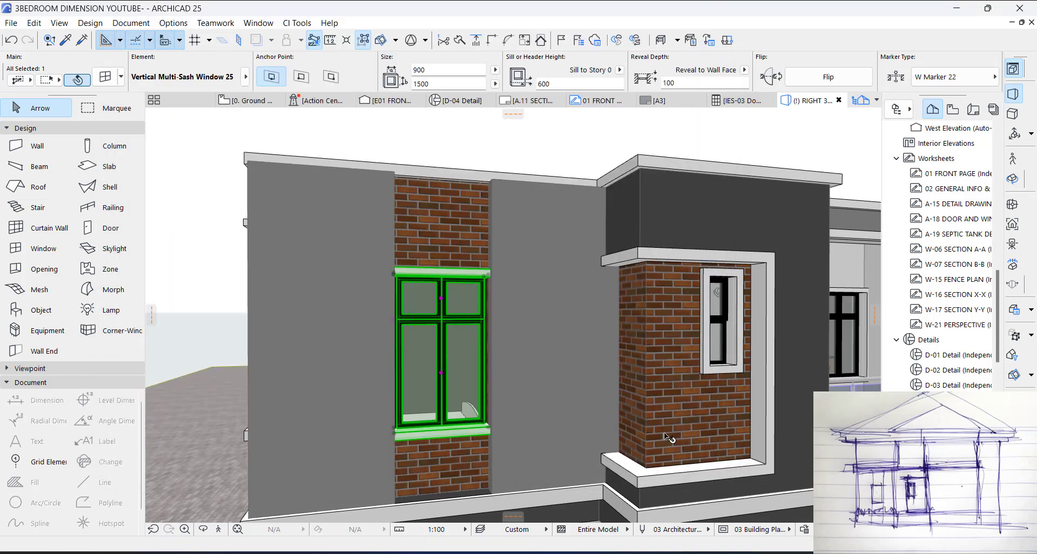
pyautogui.scroll(3, 501, 420)
pyautogui.scroll(3, 445, 365)
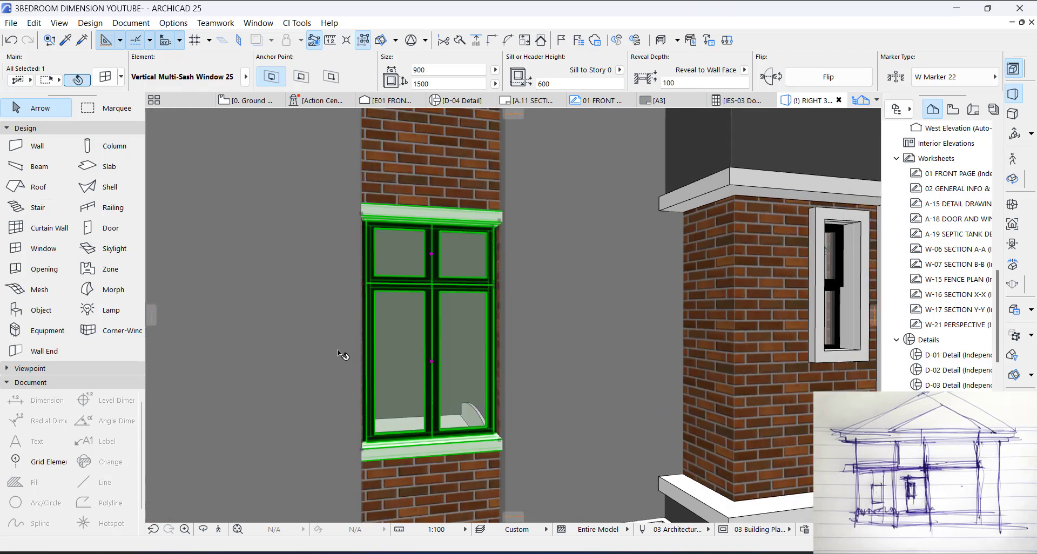
pyautogui.scroll(-3, 421, 287)
pyautogui.press('Escape')
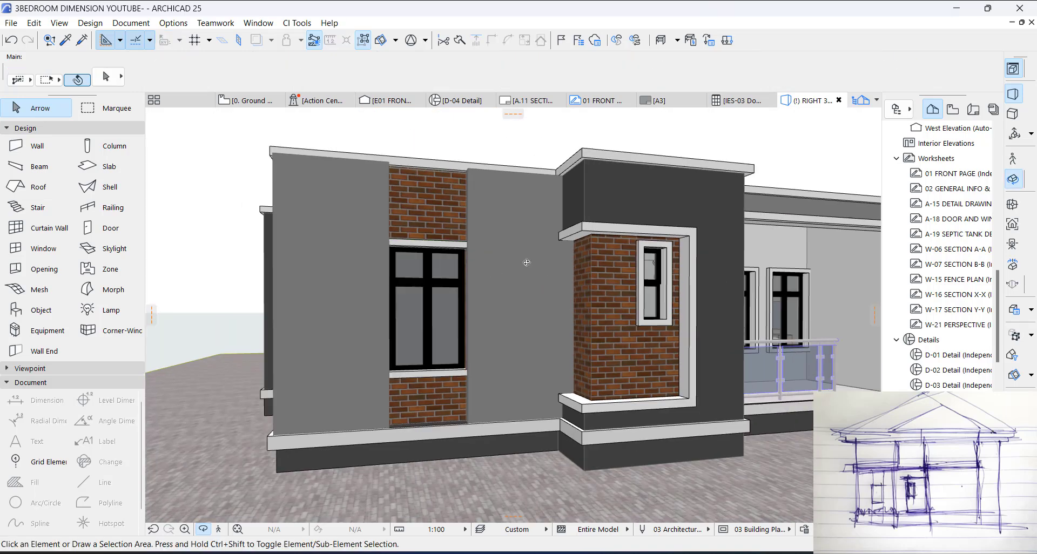
# Step: Examine how window W01 sits in the thickened wall on the ground floor plan, selecting it for a comparison in 3D
pyautogui.moveTo(527, 263); pyautogui.dragTo(394, 265, button='middle')
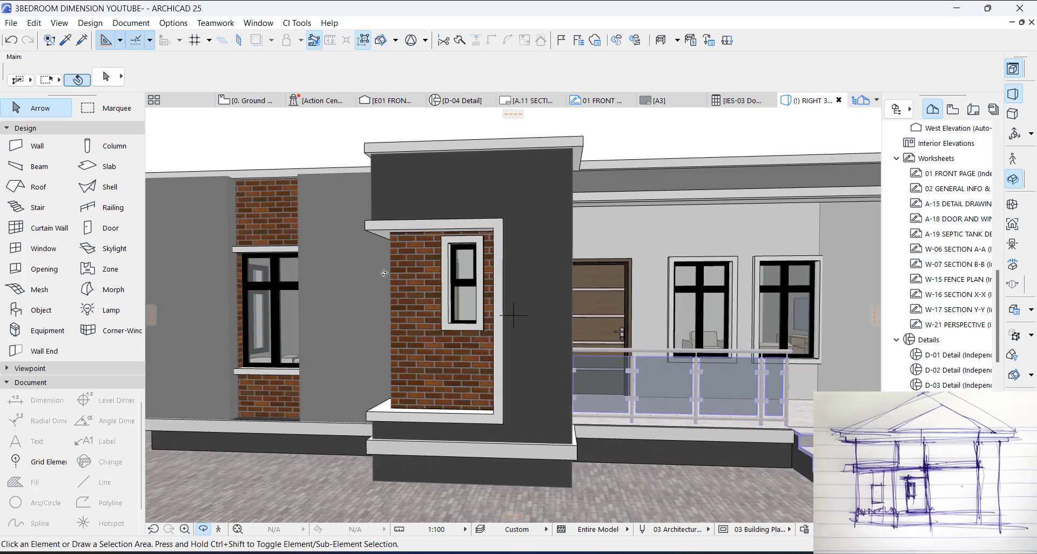
pyautogui.press('F2')
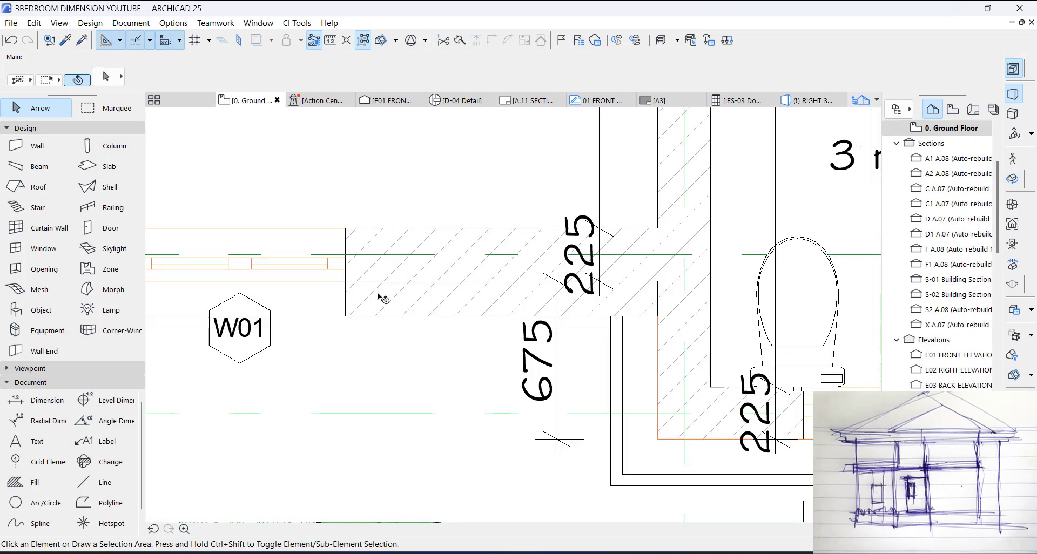
pyautogui.scroll(-3, 475, 290)
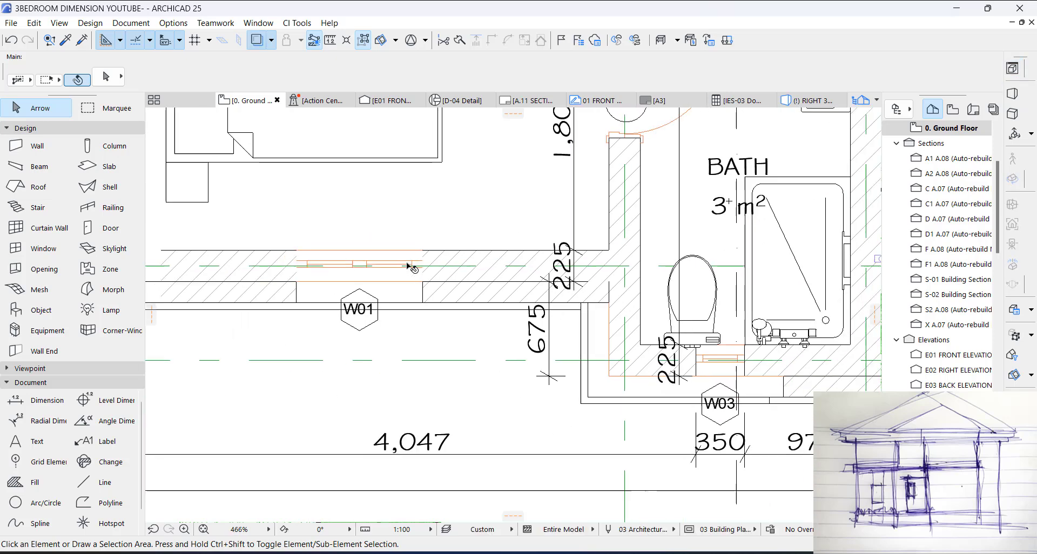
pyautogui.scroll(4, 412, 262)
pyautogui.scroll(2, 304, 239)
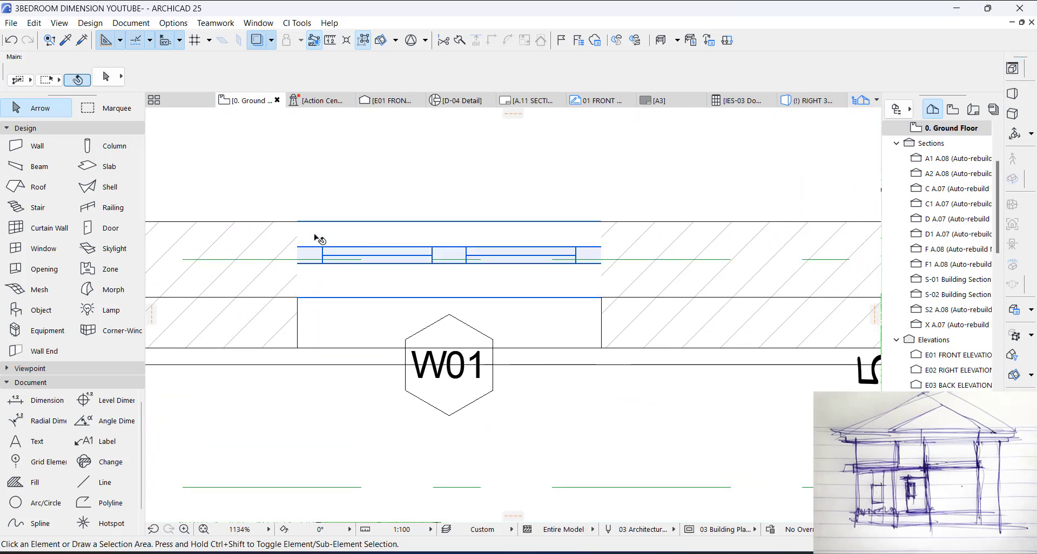
pyautogui.click(314, 231)
pyautogui.press('Escape')
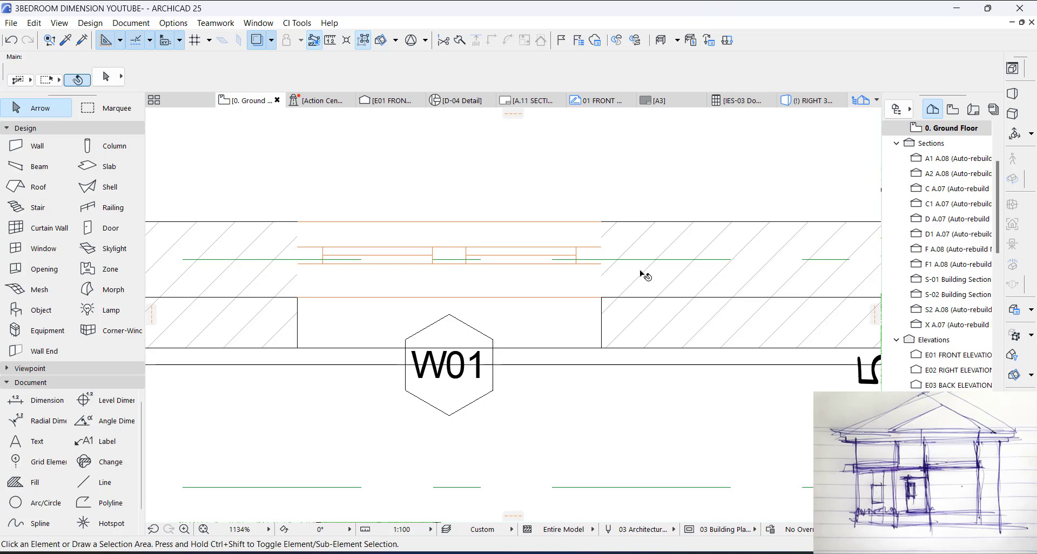
pyautogui.click(532, 239)
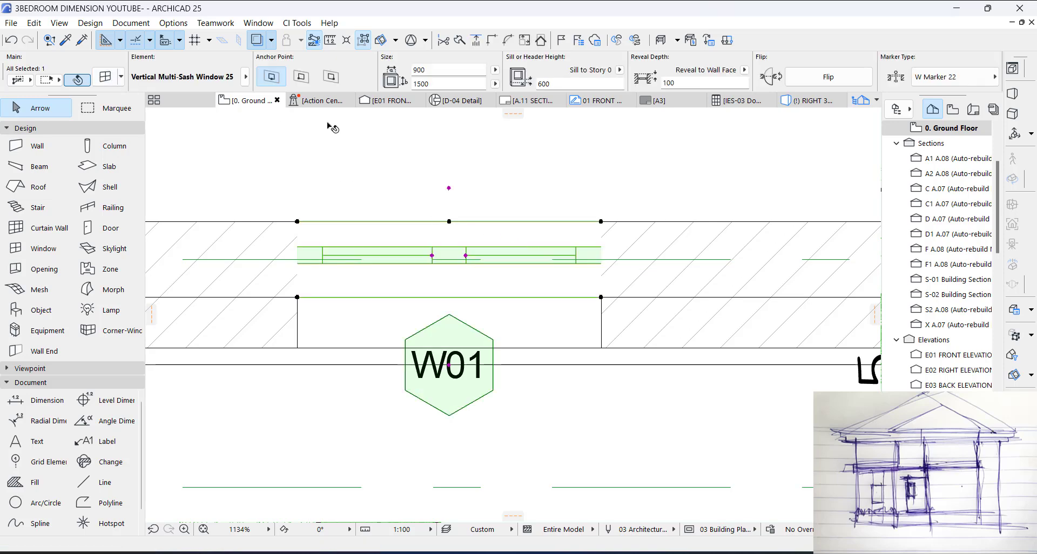
pyautogui.press('F3')
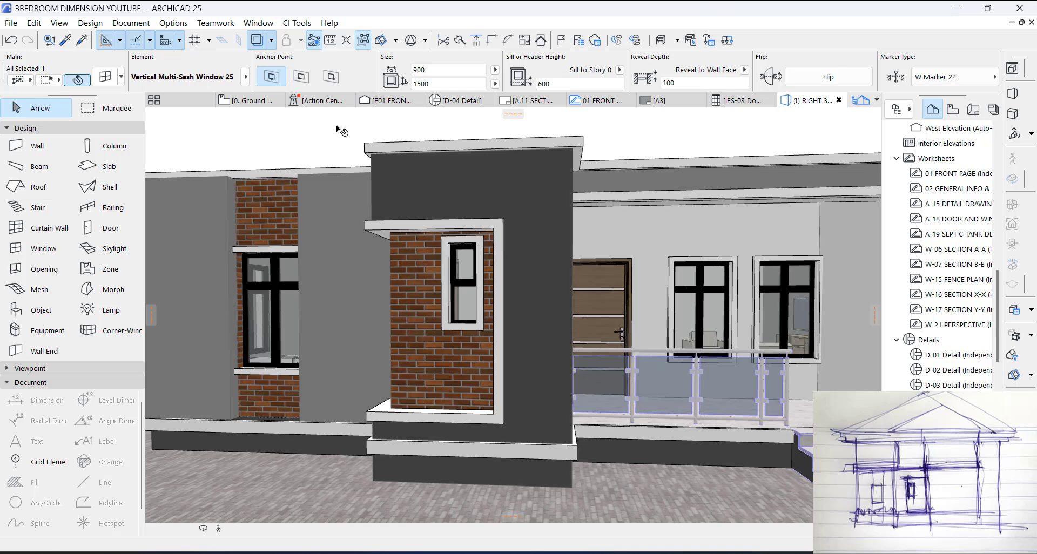
# Step: Undo the latest window changes so the brick strip window loses its copied outside casing
pyautogui.hotkey('ctrl', 'z')
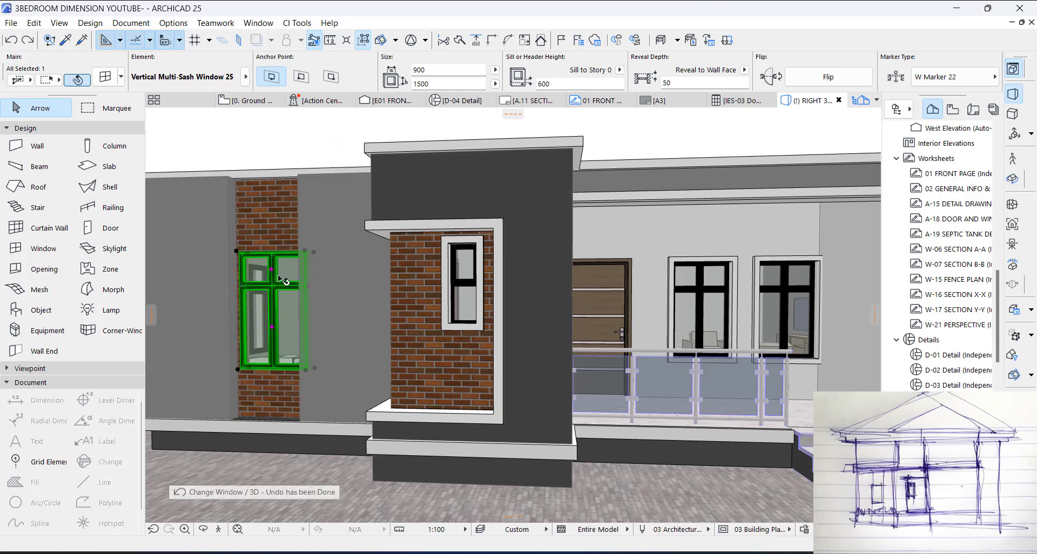
pyautogui.press('Escape')
pyautogui.moveTo(276, 267); pyautogui.dragTo(419, 271, button='middle')
pyautogui.press('F2')
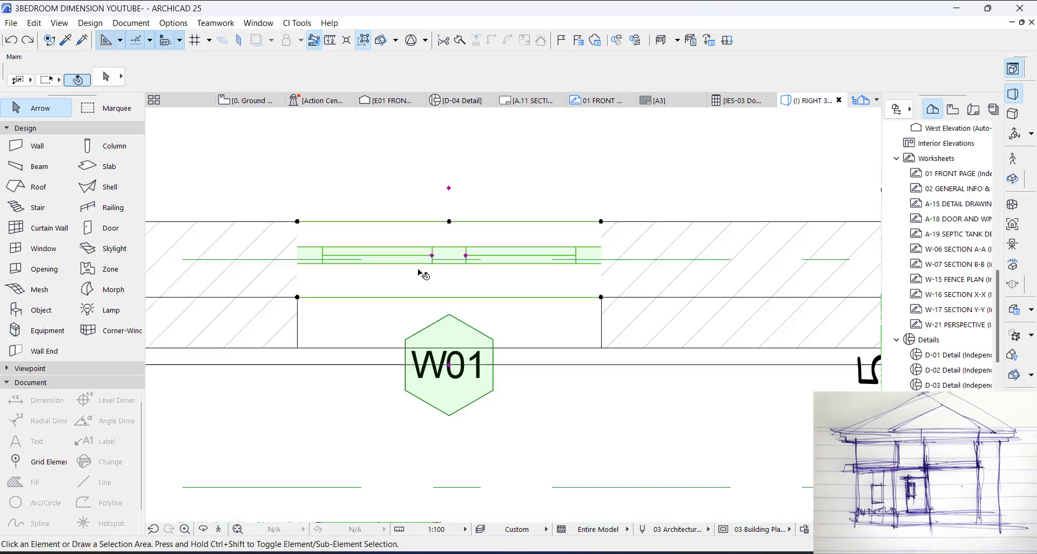
pyautogui.press('F3')
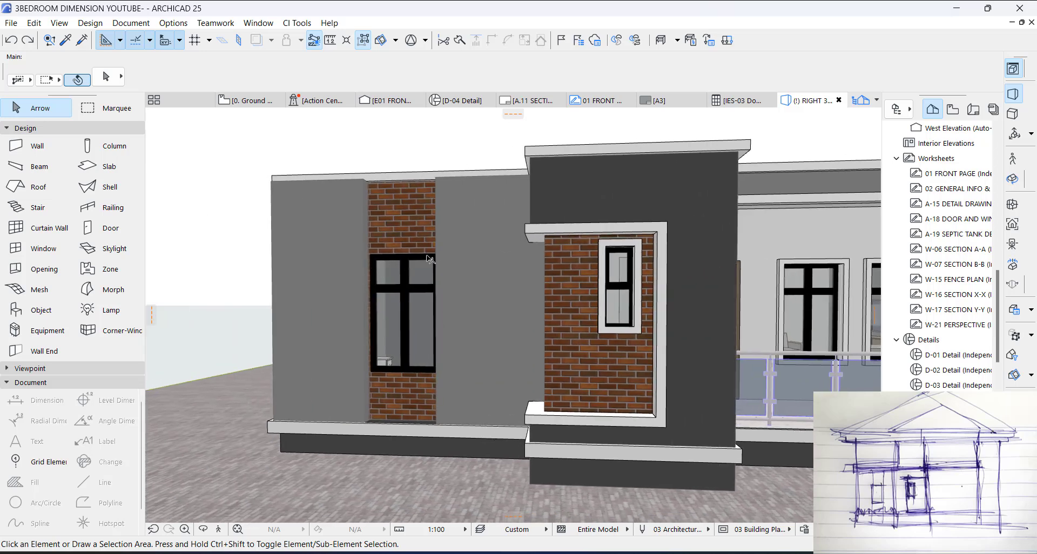
# Step: Pick up the settings of the slab framing the brick corner and draw a 900 × 150 mm rectangular slab across W01's outer wall recess in plan
pyautogui.keyDown('alt'); pyautogui.click(644, 231); pyautogui.keyUp('alt')
pyautogui.press('F2')
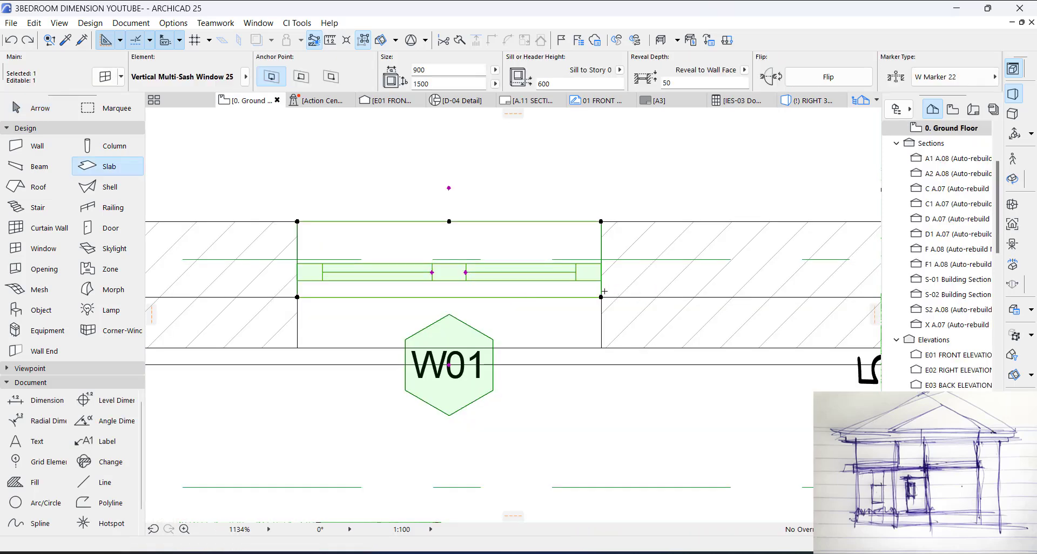
pyautogui.scroll(-4, 604, 291)
pyautogui.scroll(4, 605, 295)
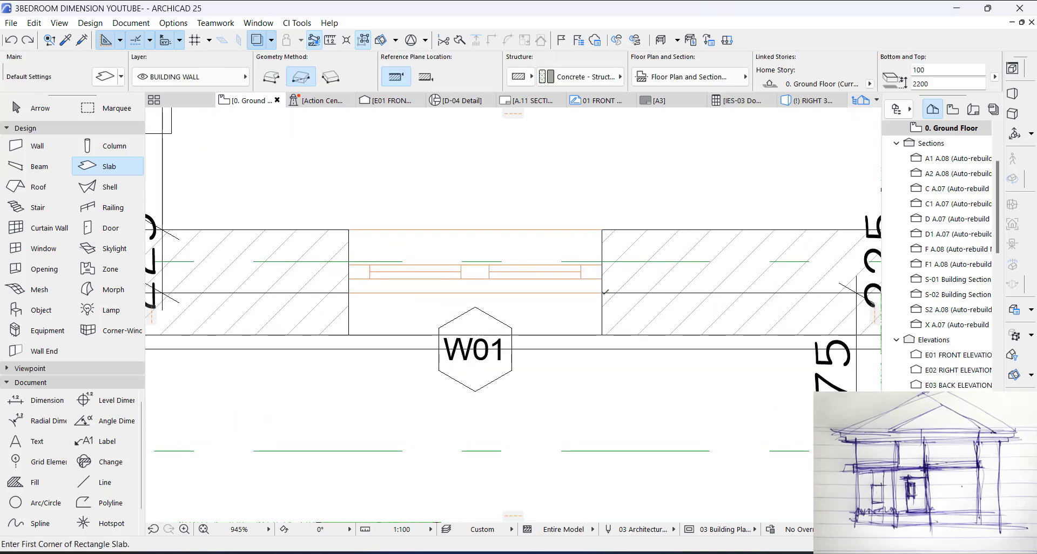
pyautogui.click(603, 294)
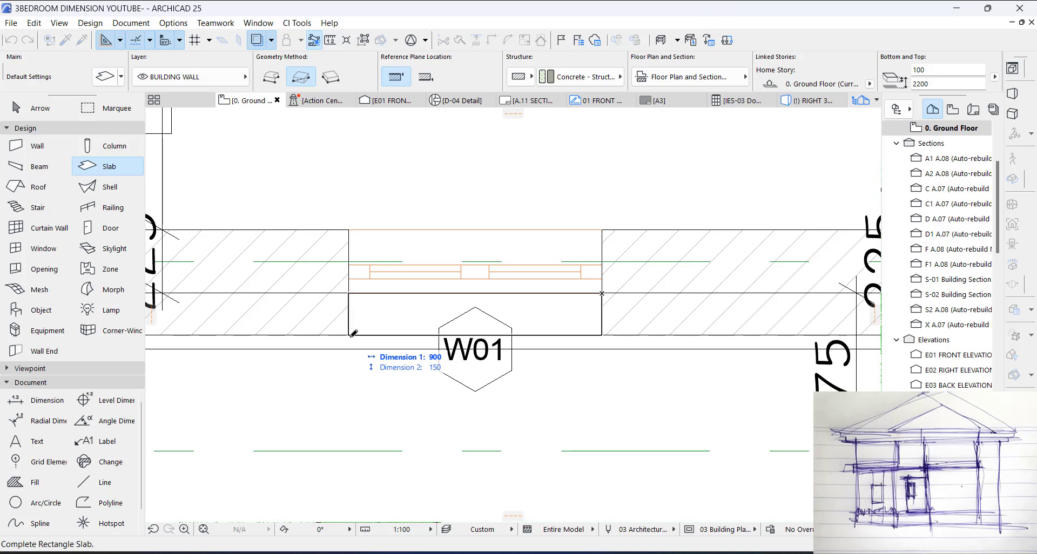
pyautogui.click(350, 336)
pyautogui.press('Escape')
# Step: Check the new slab in plan and select it in 3D above the brick strip window
pyautogui.click(379, 317)
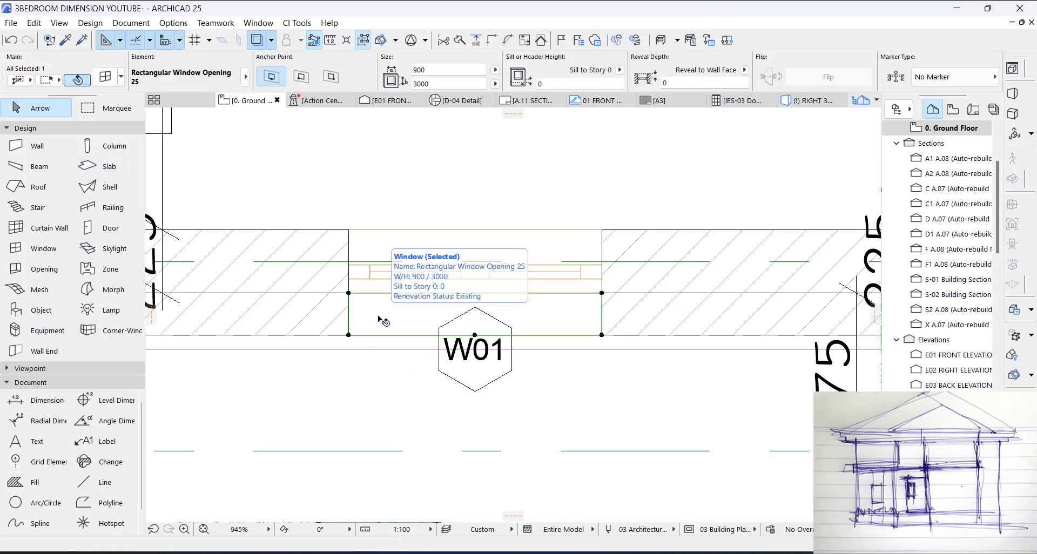
pyautogui.click(382, 321)
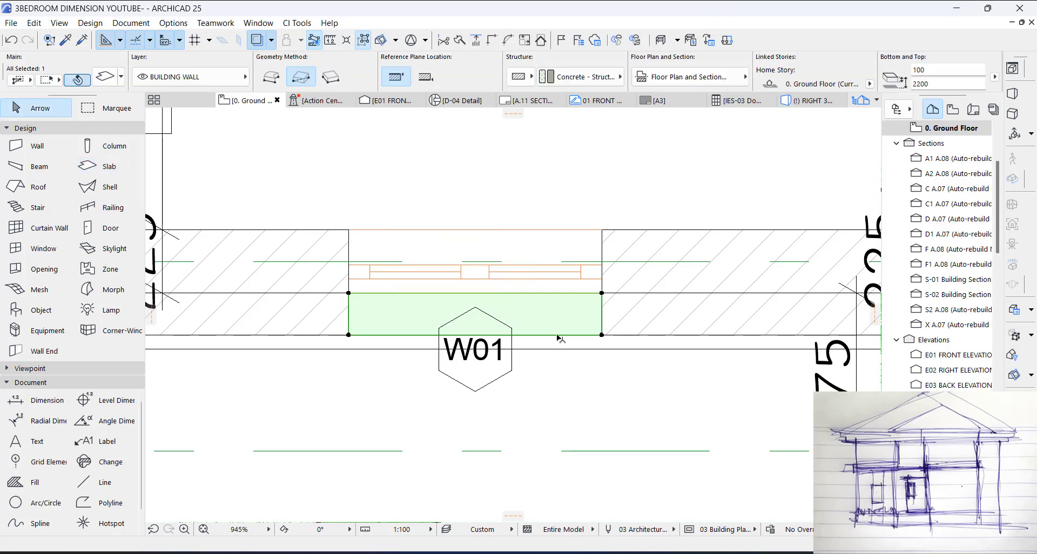
pyautogui.press('Delete')
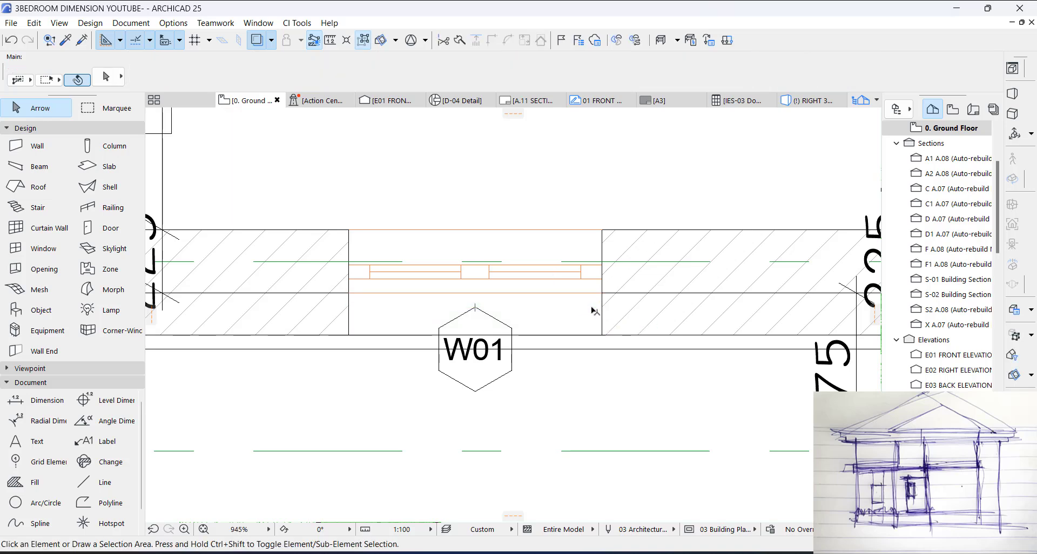
pyautogui.press('F3')
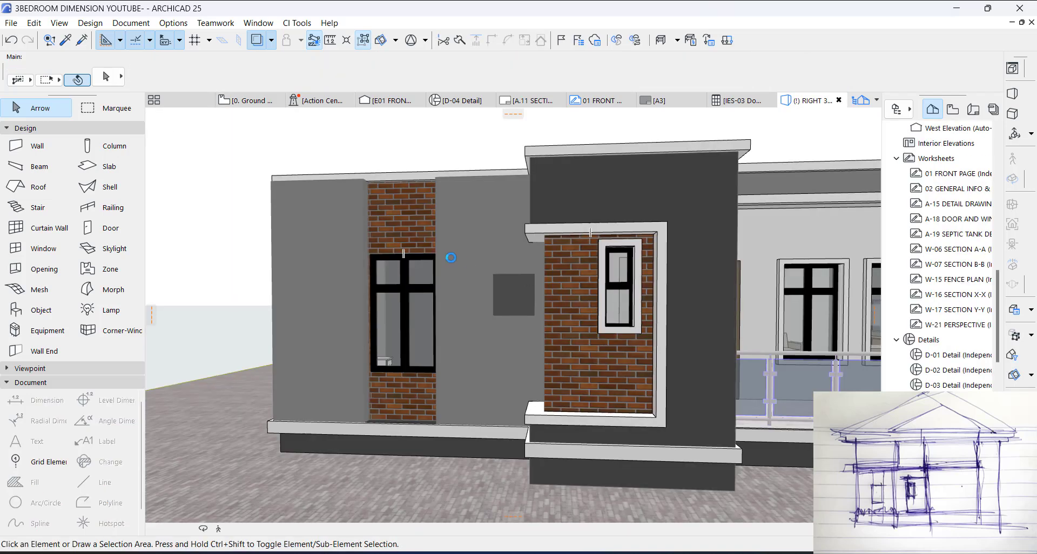
pyautogui.scroll(2, 421, 251)
pyautogui.click(425, 250)
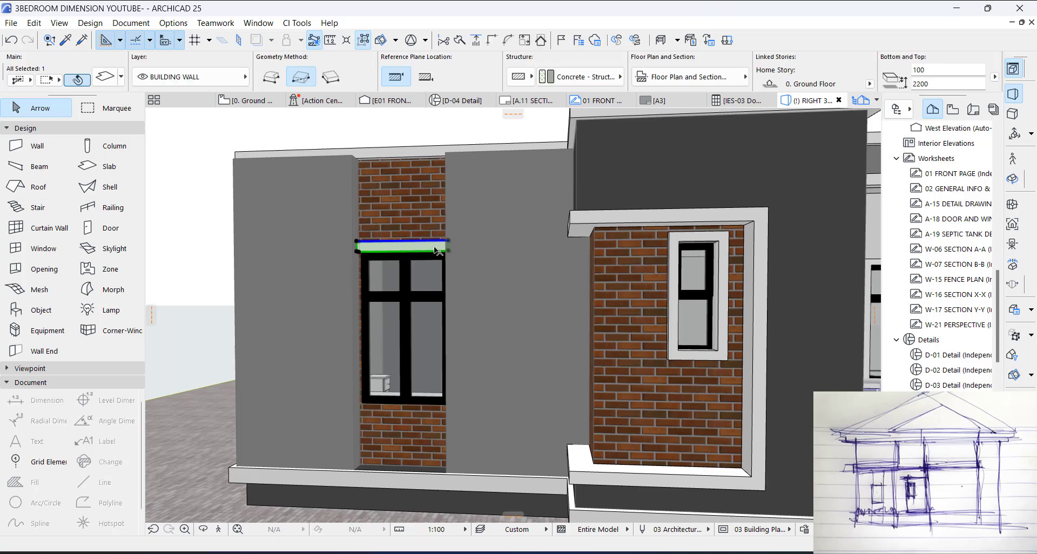
pyautogui.hotkey('ctrl', 'shift', 'd')
pyautogui.click(446, 252)
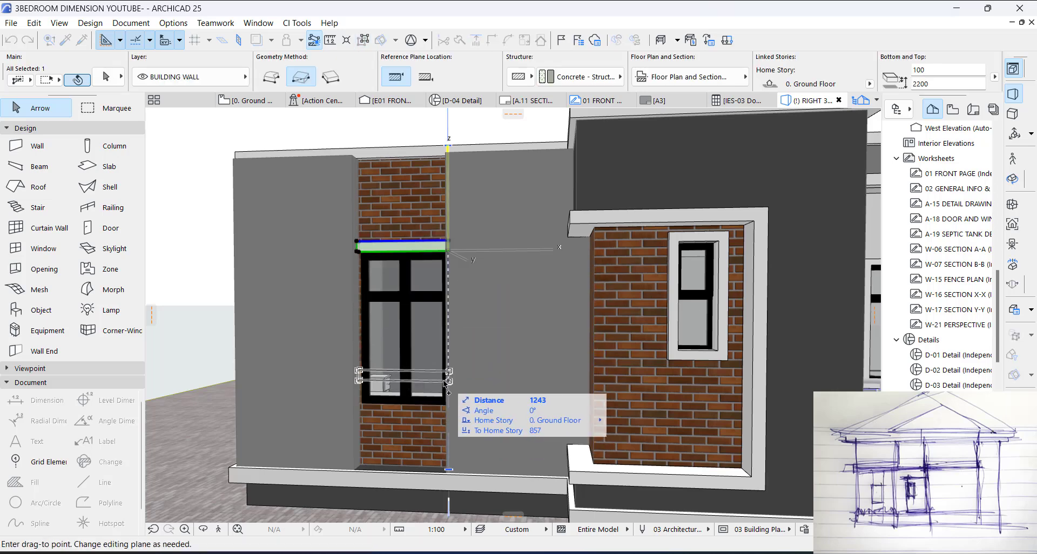
pyautogui.press('Escape')
# Step: Place a copy of the slab vertically below the original so its top meets the bottom edge of the brick strip window
pyautogui.hotkey('ctrl', 'shift', 'd')
pyautogui.click(448, 249)
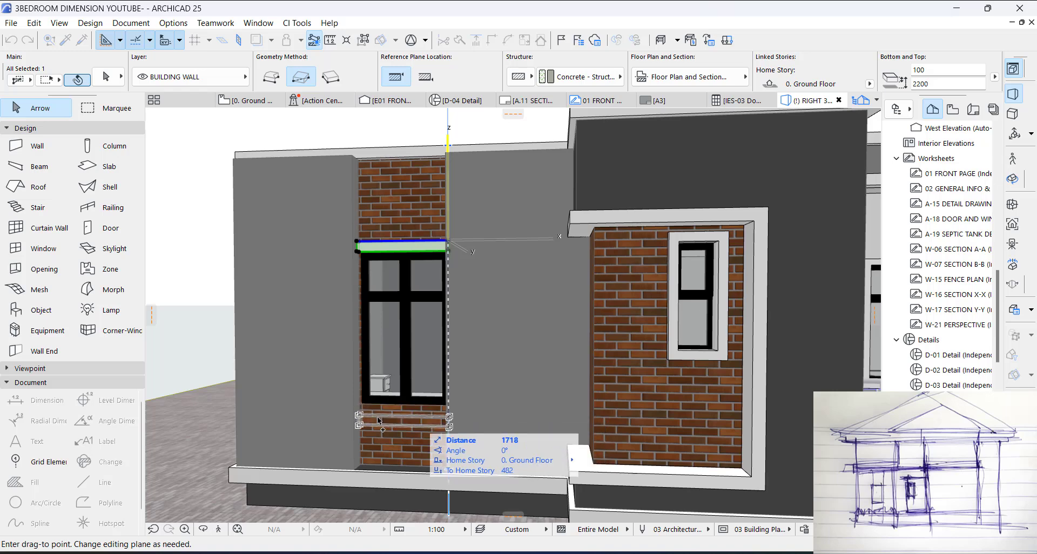
pyautogui.scroll(5, 428, 412)
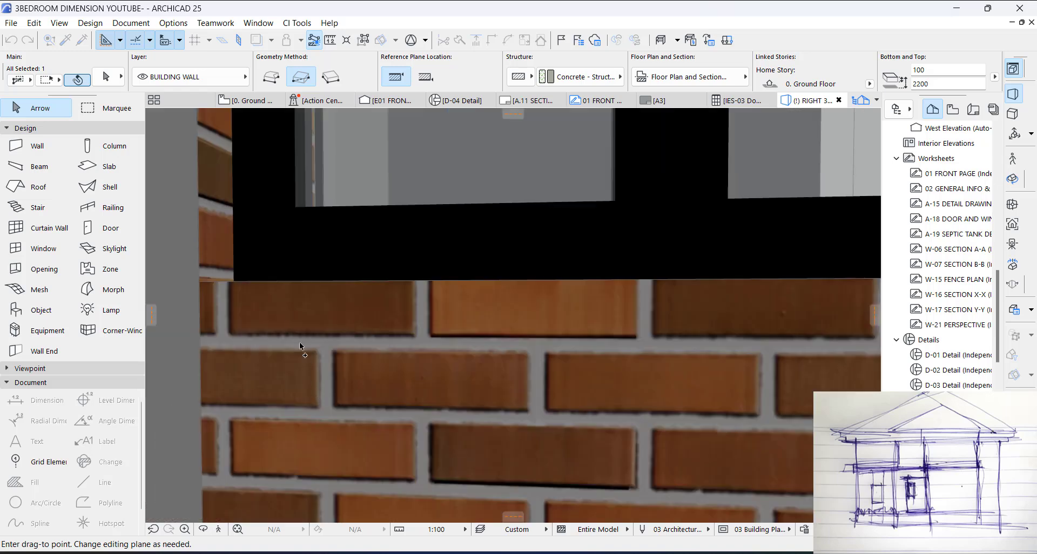
pyautogui.click(213, 282)
pyautogui.scroll(-10, 484, 361)
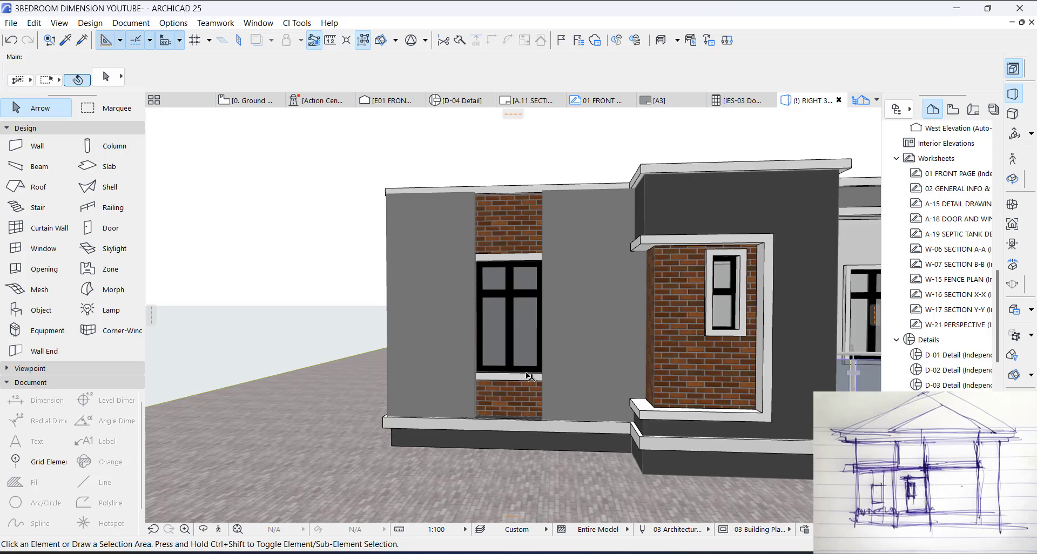
# Step: Review the front facade in 3D from the brick strip window across to the terrace and its opening frame
pyautogui.press('o')
pyautogui.moveTo(580, 346); pyautogui.dragTo(473, 343)
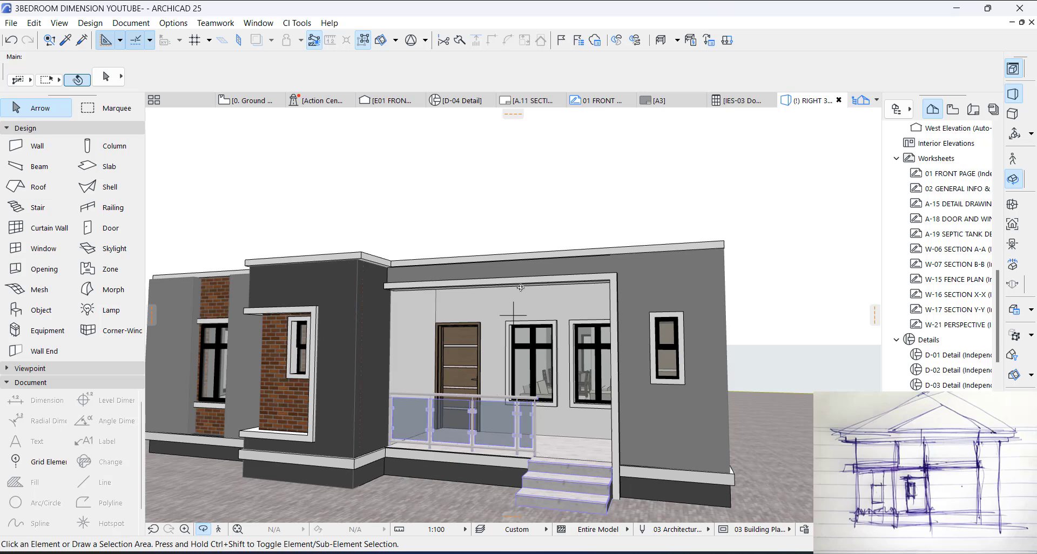
pyautogui.scroll(-2, 521, 287)
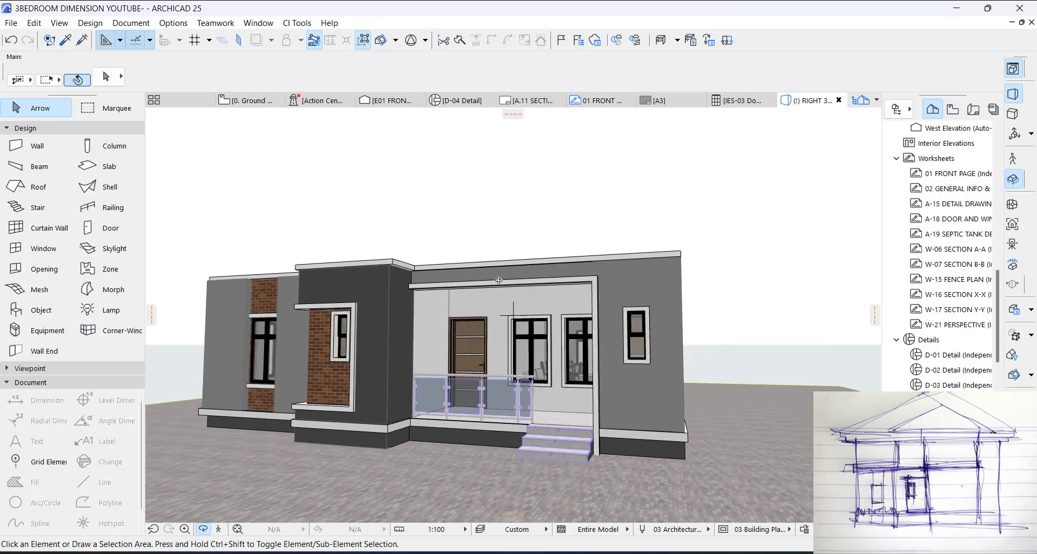
pyautogui.moveTo(499, 280); pyautogui.dragTo(457, 278)
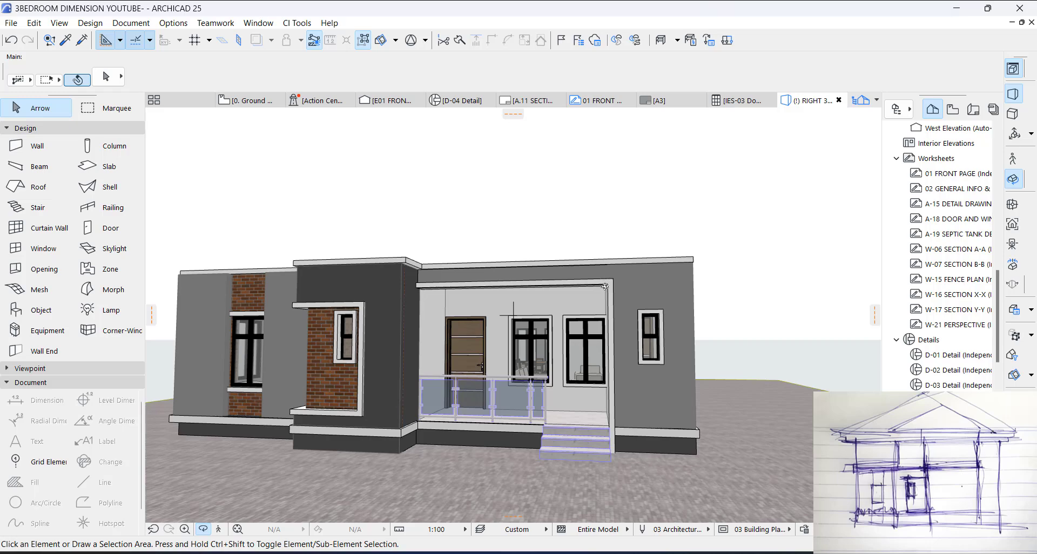
pyautogui.press('Escape')
# Step: On the ground floor plan, move the beam along the terrace's front edge 450 mm outward from the house
pyautogui.press('F2')
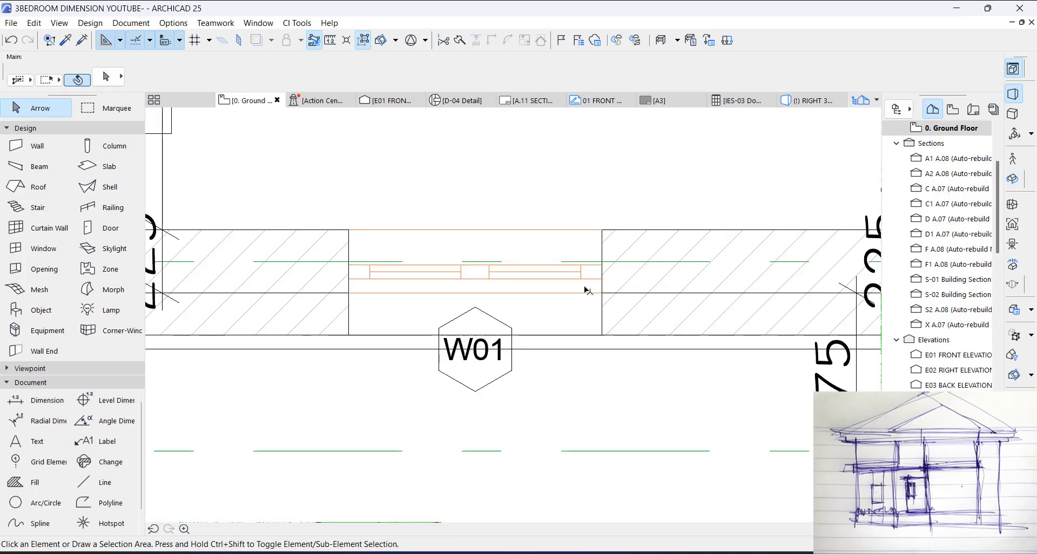
pyautogui.scroll(-8, 339, 330)
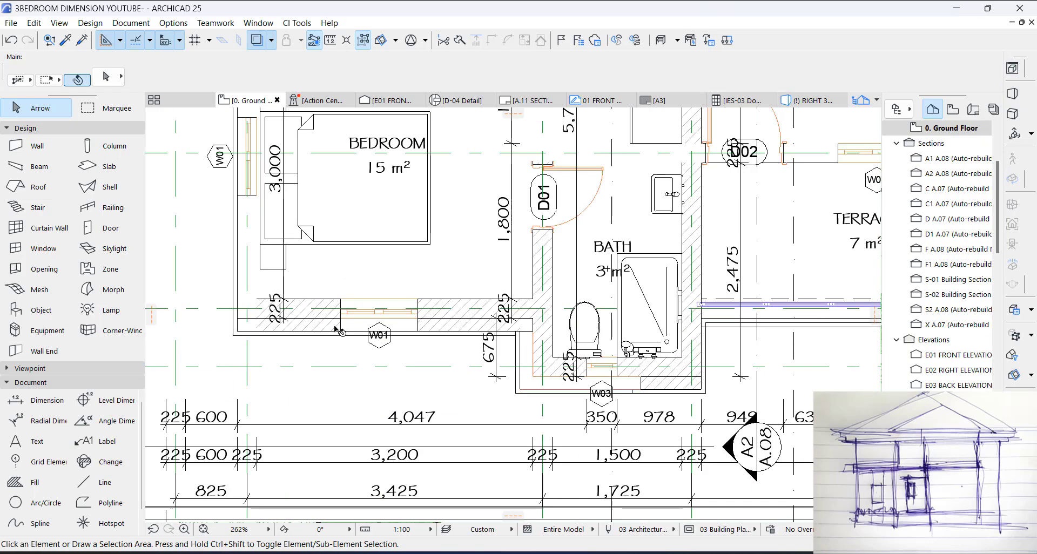
pyautogui.scroll(2, 632, 319)
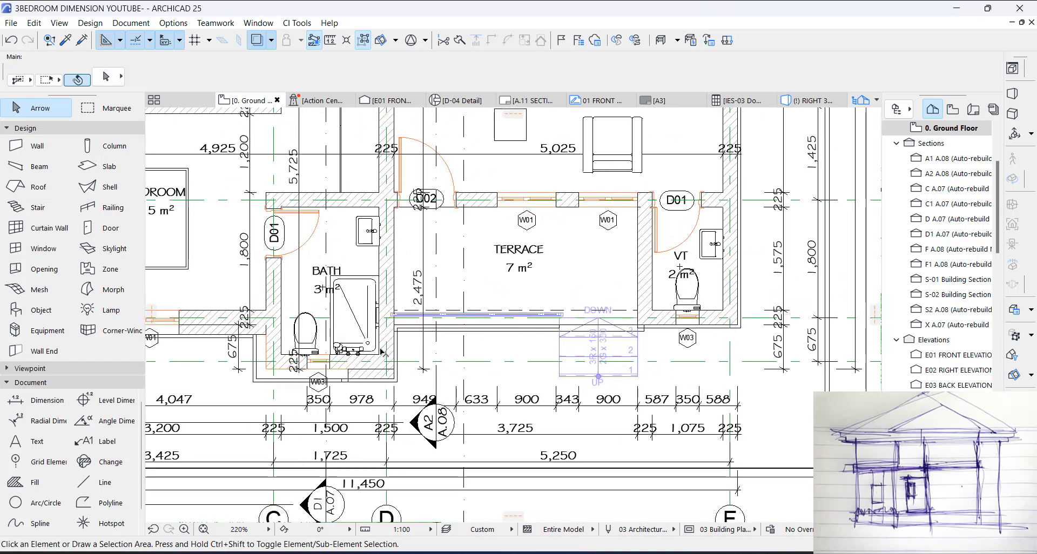
pyautogui.scroll(2, 383, 352)
pyautogui.scroll(1, 677, 307)
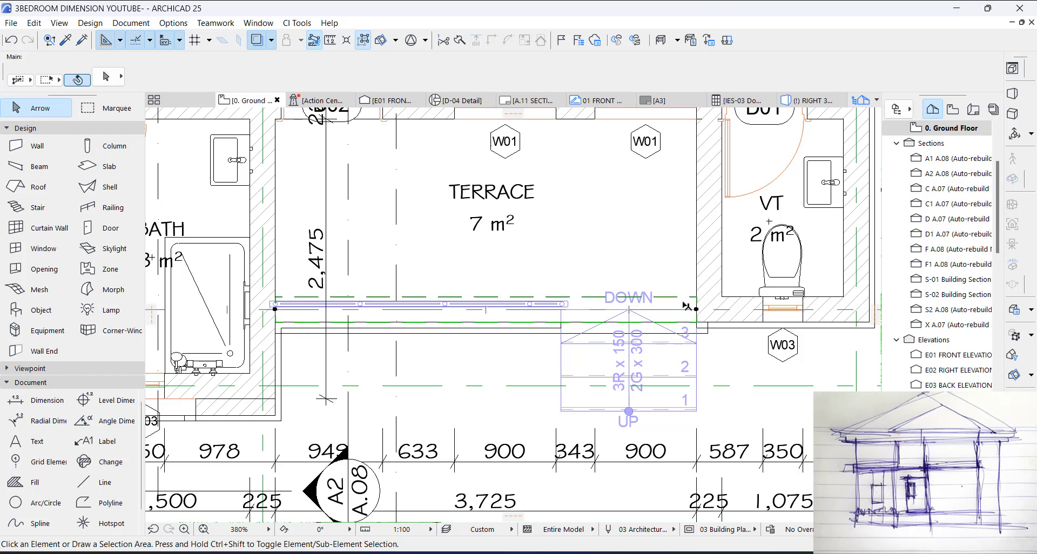
pyautogui.click(696, 309)
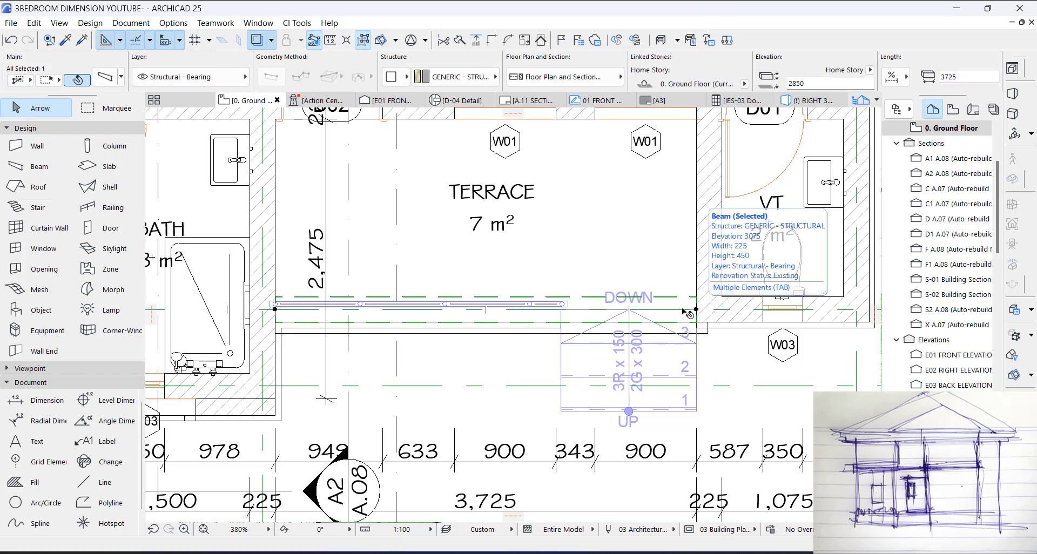
pyautogui.hotkey('ctrl', 'd')
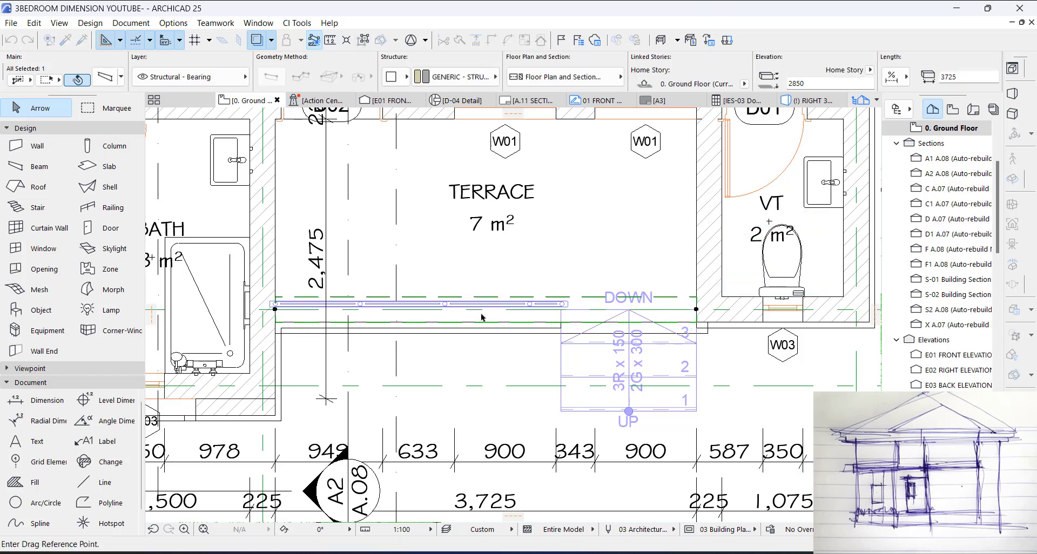
pyautogui.click(476, 322)
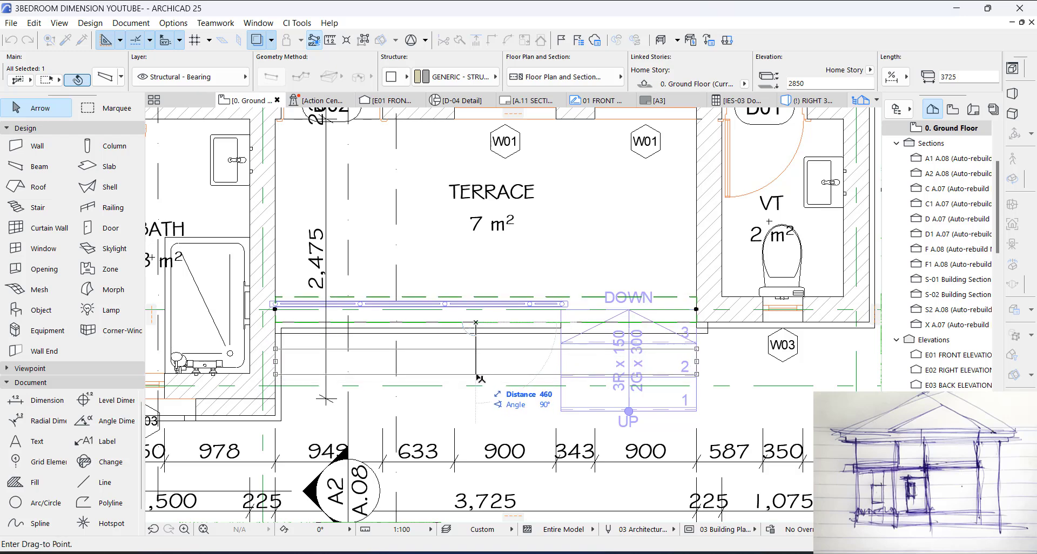
pyautogui.write('450')
pyautogui.press('Return')
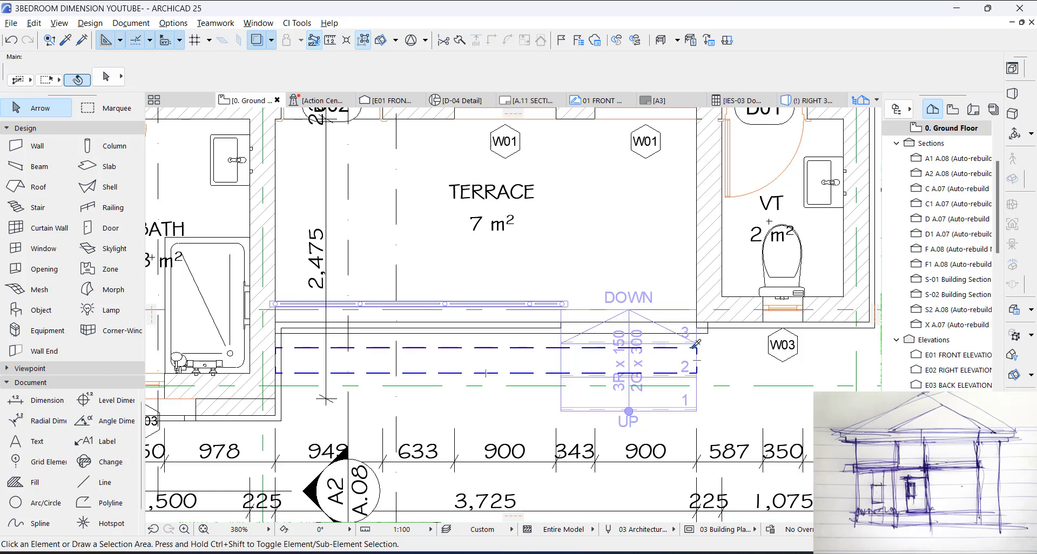
# Step: Draw a matching perpendicular beam about 576 mm long from the moved beam's end at the stair side back to the terrace wall
pyautogui.press('b')
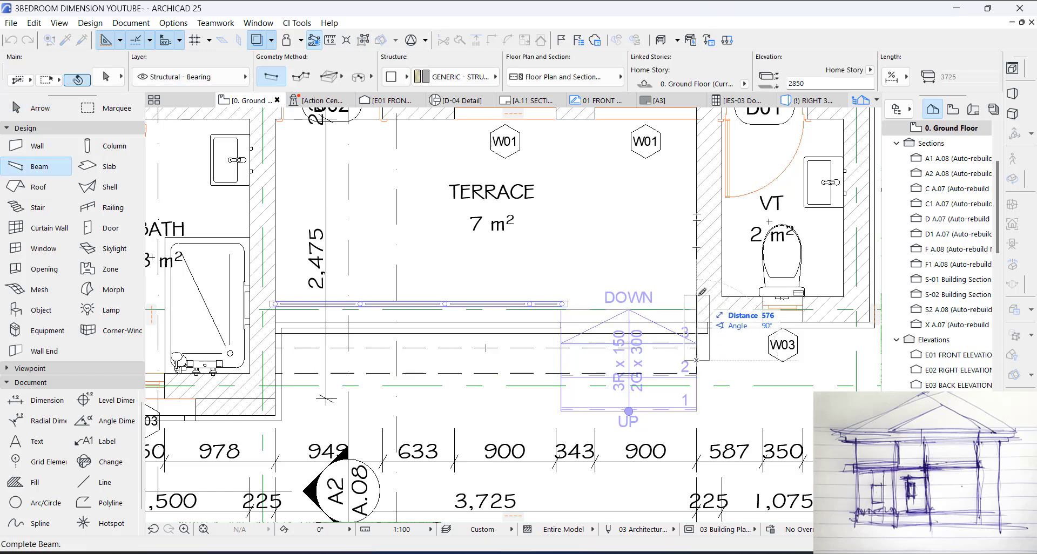
pyautogui.rightClick(700, 306)
pyautogui.press('Escape')
pyautogui.scroll(3, 672, 299)
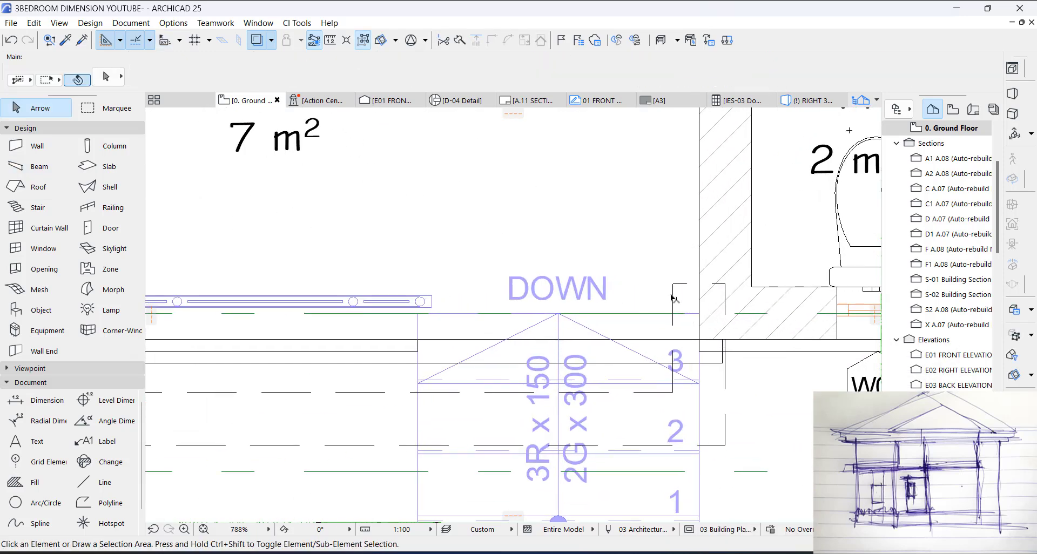
# Step: Move the short return beam 90 mm toward the toilet wall to align with the terrace wall's inner face and join the front beam to it
pyautogui.click(673, 287)
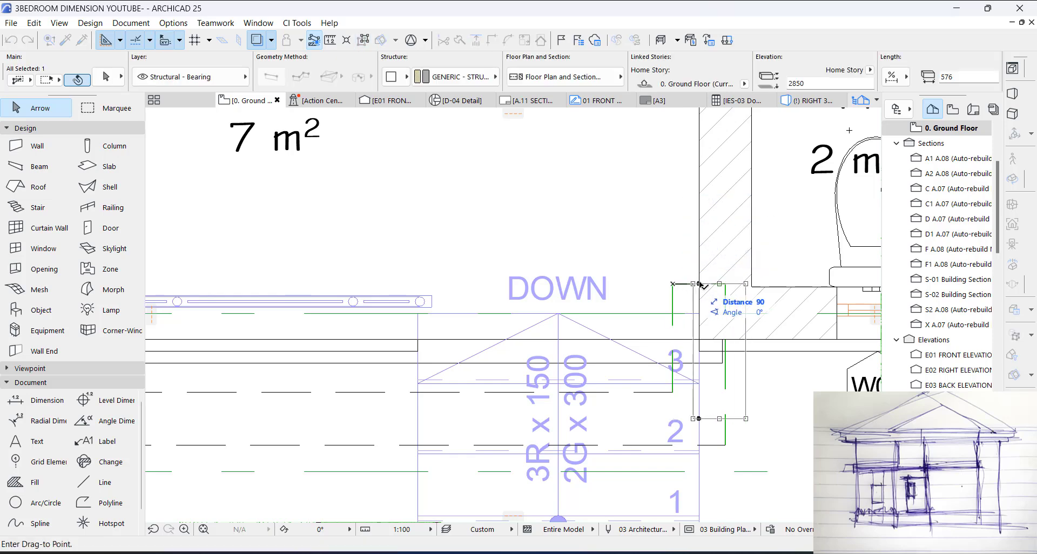
pyautogui.click(677, 394)
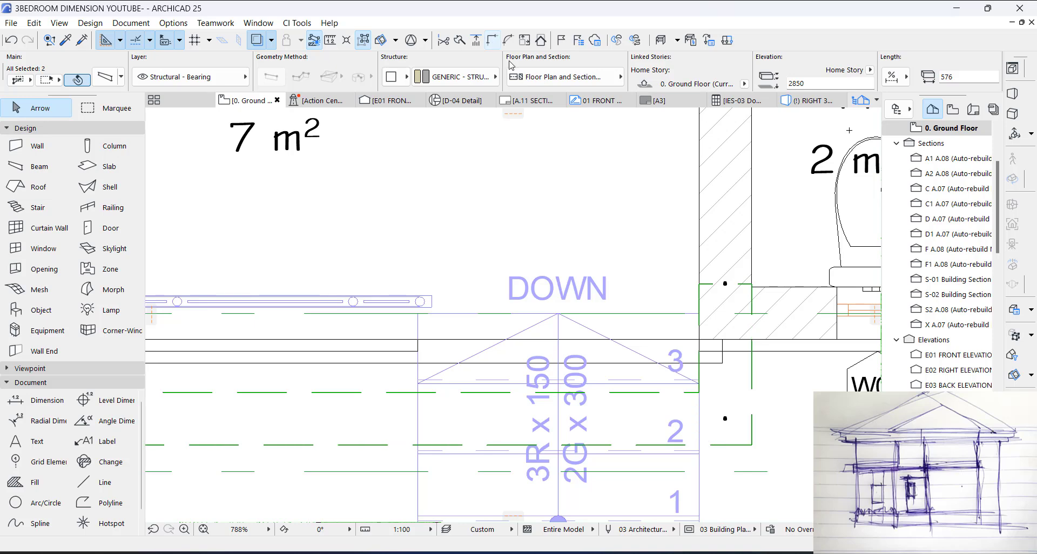
# Step: In the 3D view, set the front terrace beam's bottom offset to 2700 and apply the same settings to the short return beam
pyautogui.press('F3')
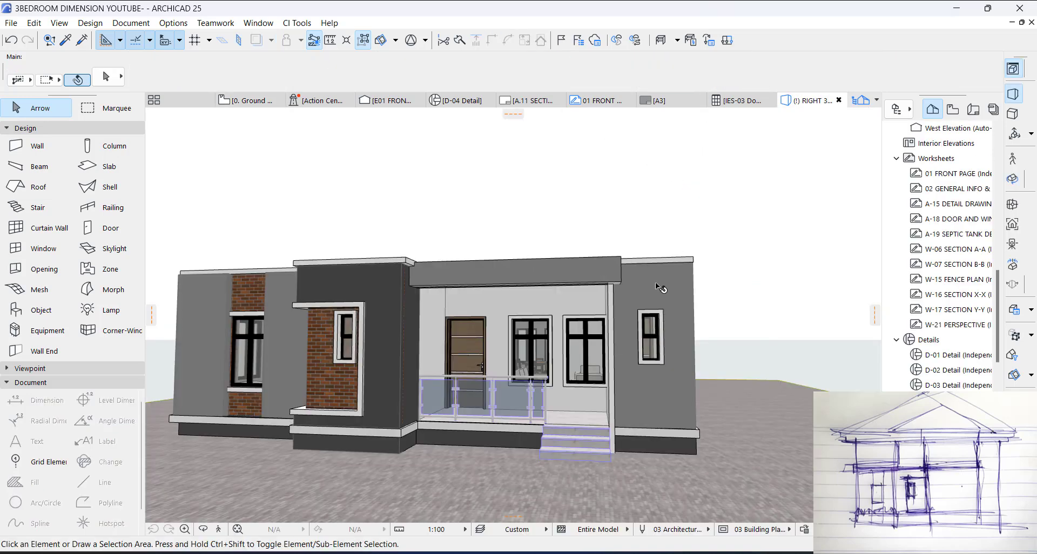
pyautogui.keyDown('shift'); pyautogui.moveTo(653, 281); pyautogui.dragTo(567, 277, button='middle'); pyautogui.keyUp('shift')
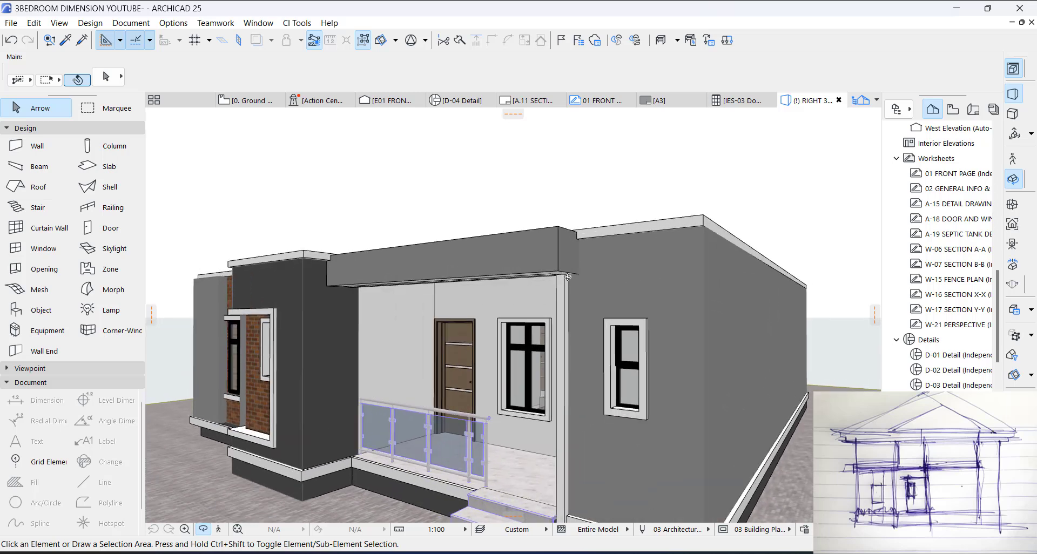
pyautogui.click(532, 256)
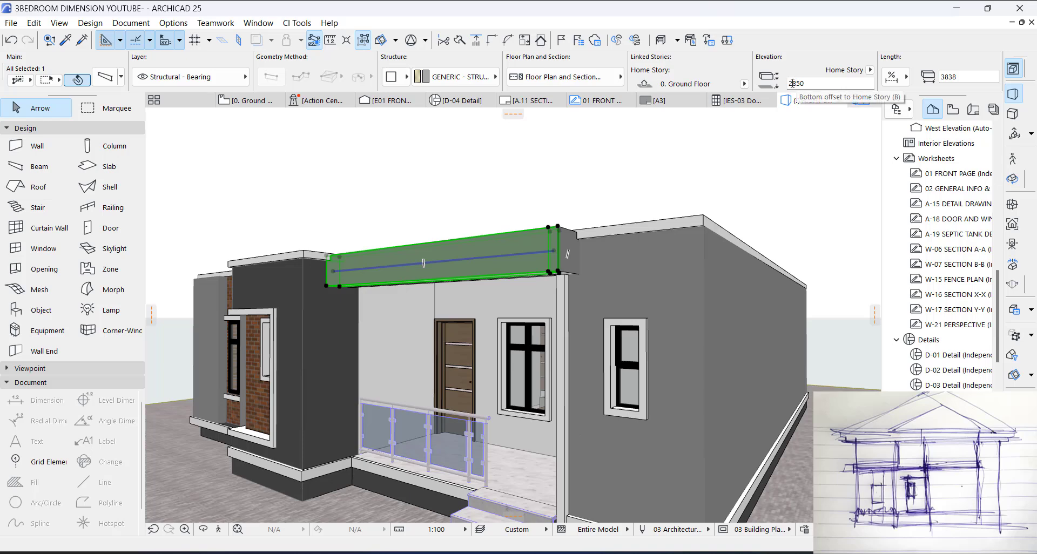
pyautogui.moveTo(793, 83); pyautogui.dragTo(814, 81)
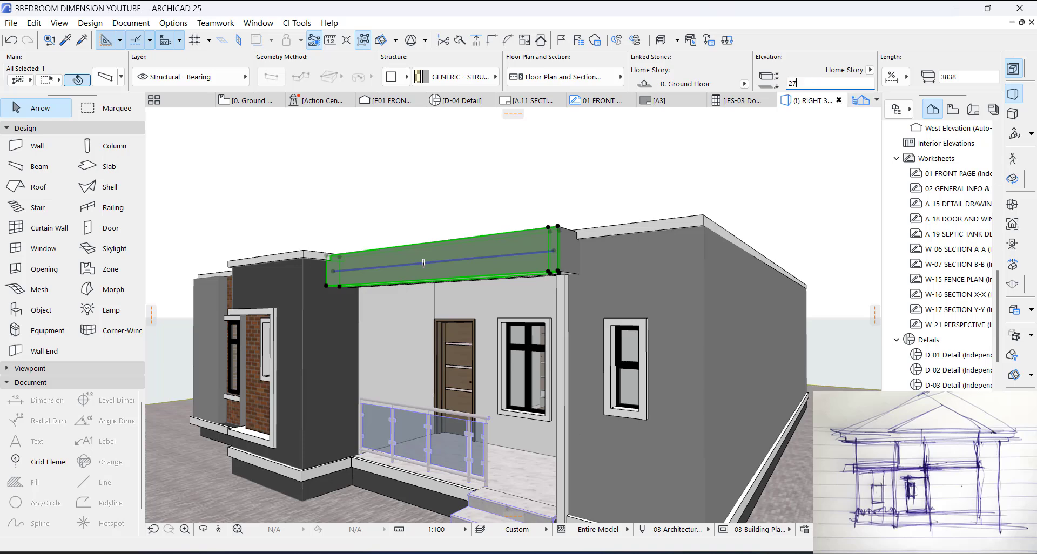
pyautogui.press('Return')
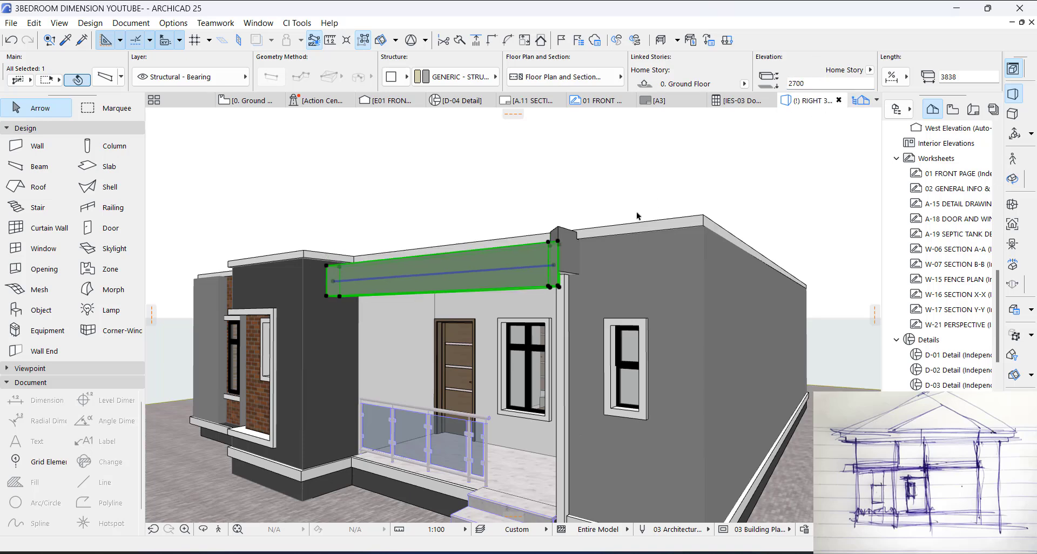
pyautogui.press('Escape')
pyautogui.keyDown('alt'); pyautogui.click(546, 265); pyautogui.keyUp('alt')
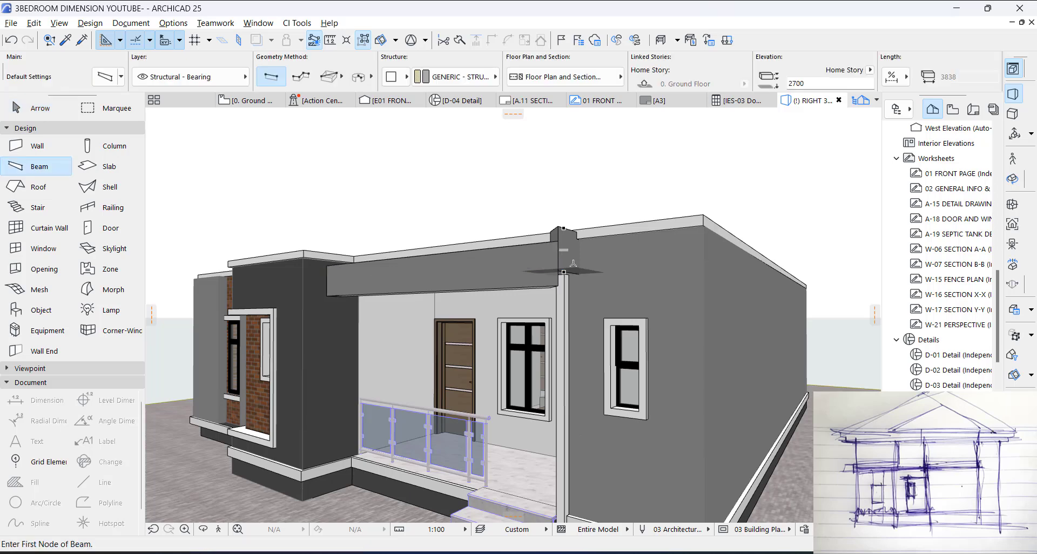
pyautogui.keyDown('ctrl'); pyautogui.keyDown('alt'); pyautogui.click(567, 252); pyautogui.keyUp('alt'); pyautogui.keyUp('ctrl')
pyautogui.press('Escape')
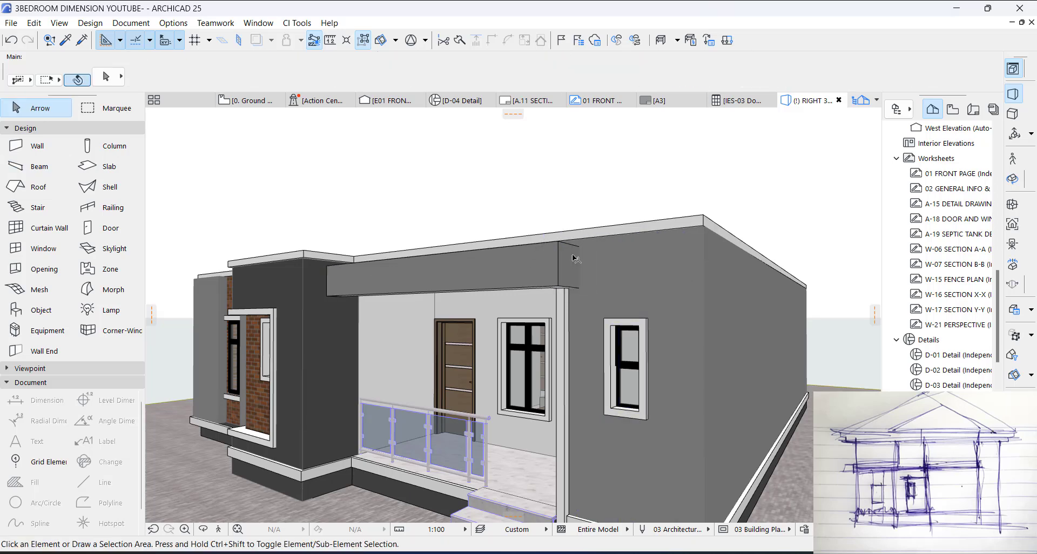
# Step: Stretch the front terrace beam's height up to the underside of the light roof-edge band at the house corner
pyautogui.scroll(1, 568, 256)
pyautogui.click(569, 257)
pyautogui.keyDown('shift'); pyautogui.click(558, 244); pyautogui.keyUp('shift')
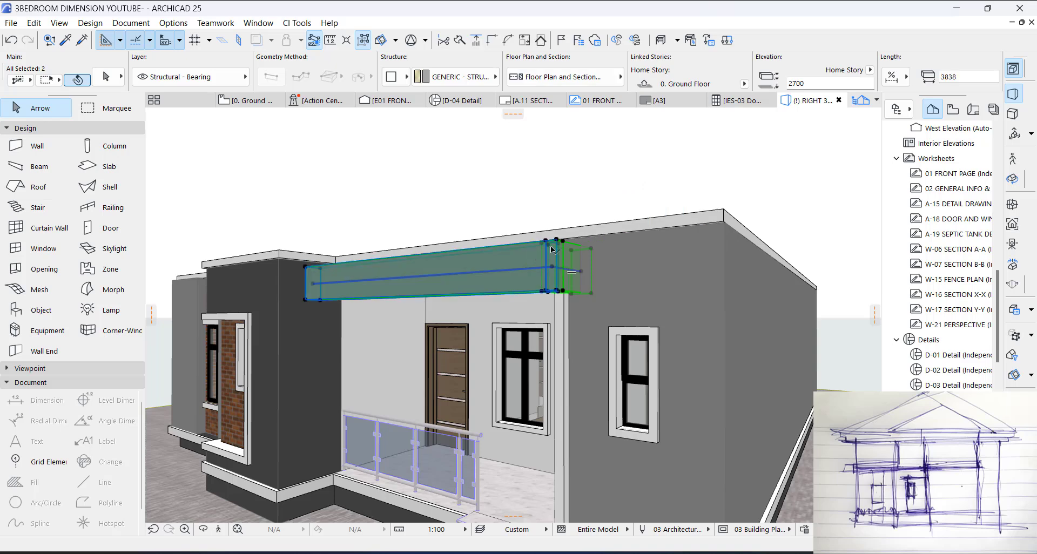
pyautogui.click(558, 244)
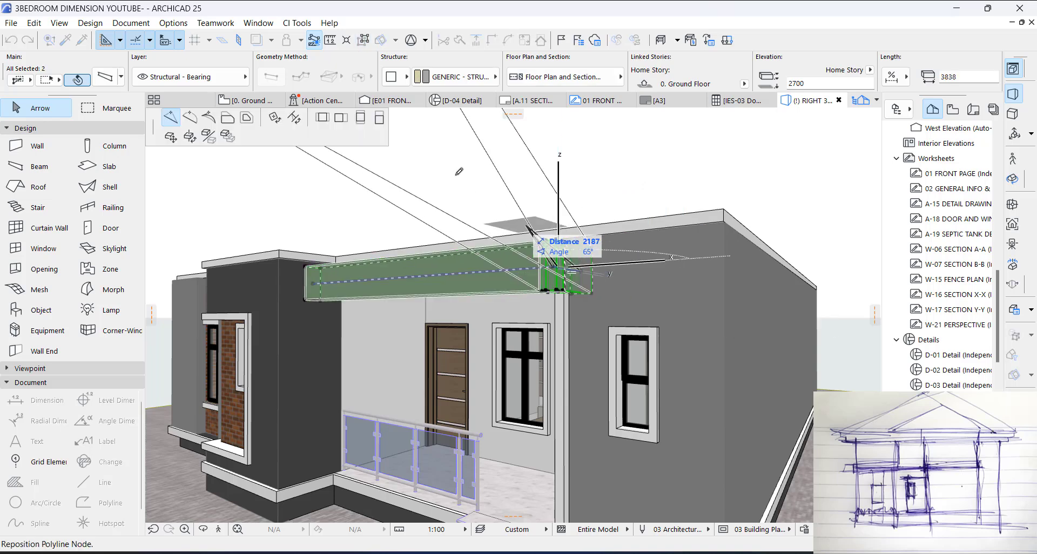
pyautogui.click(381, 118)
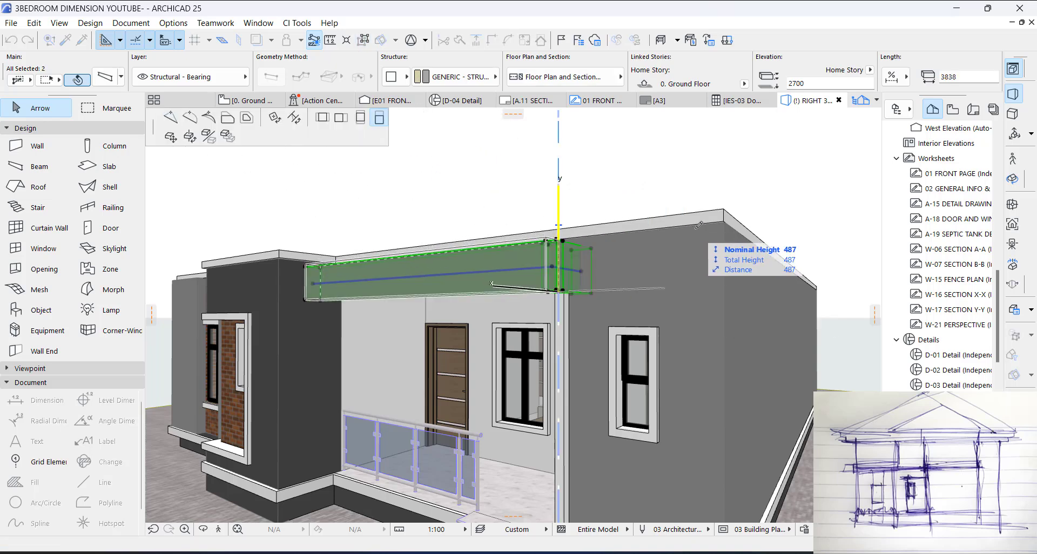
pyautogui.click(726, 222)
pyautogui.press('Escape')
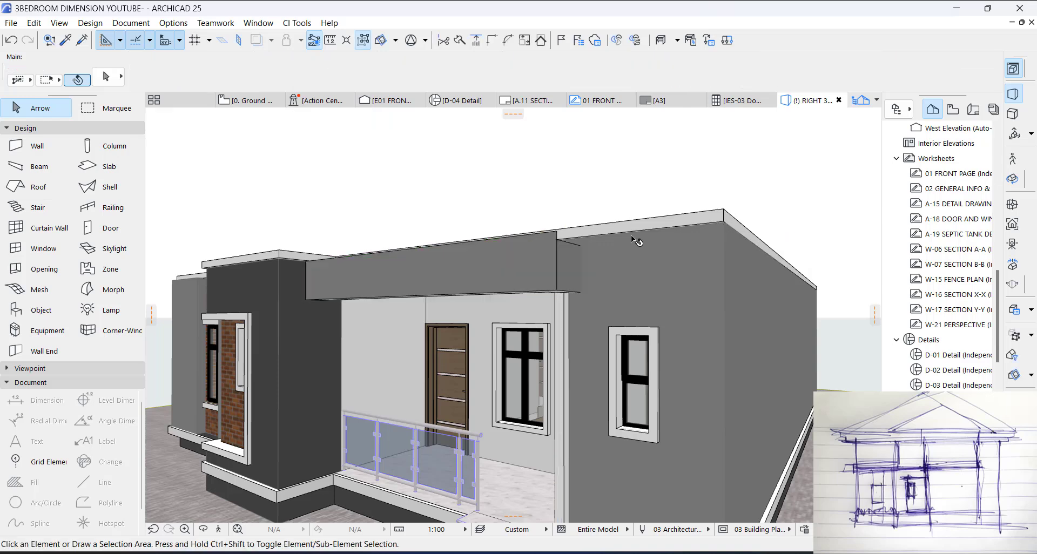
# Step: Stretch the short return beam's height upward until its top is level with the front terrace beam's top corner
pyautogui.scroll(2, 570, 247)
pyautogui.click(556, 242)
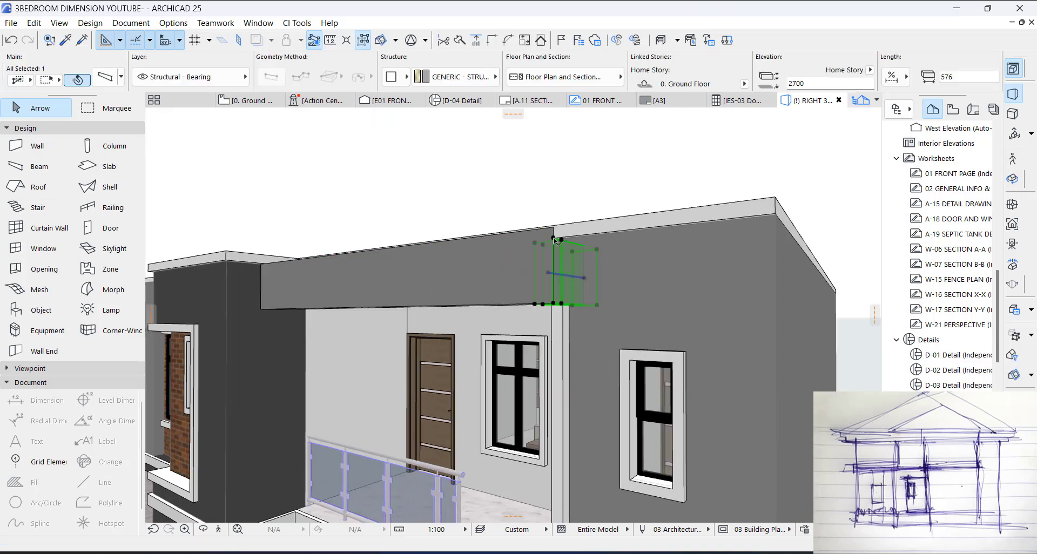
pyautogui.click(557, 241)
pyautogui.press('Escape')
pyautogui.click(562, 240)
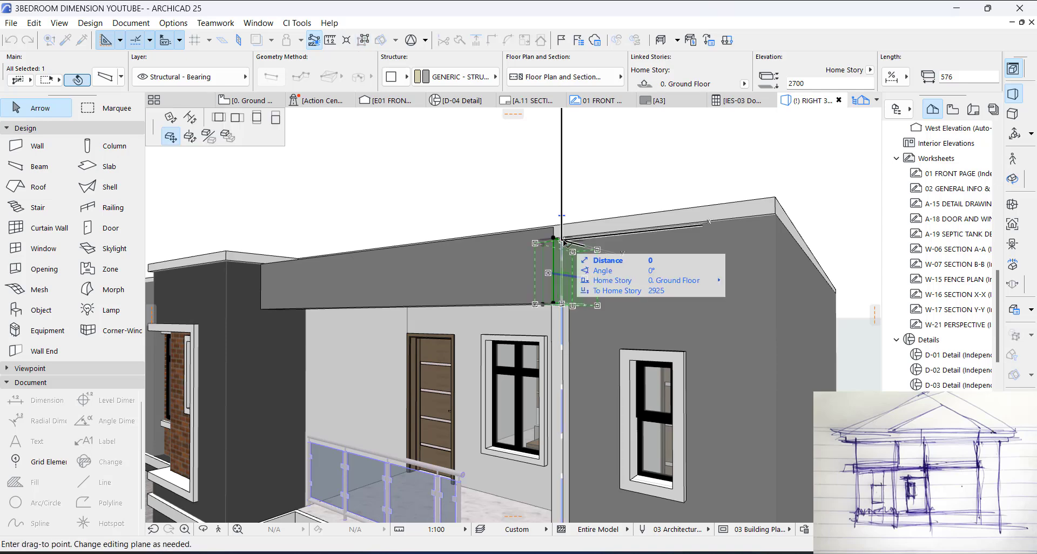
pyautogui.press('Escape')
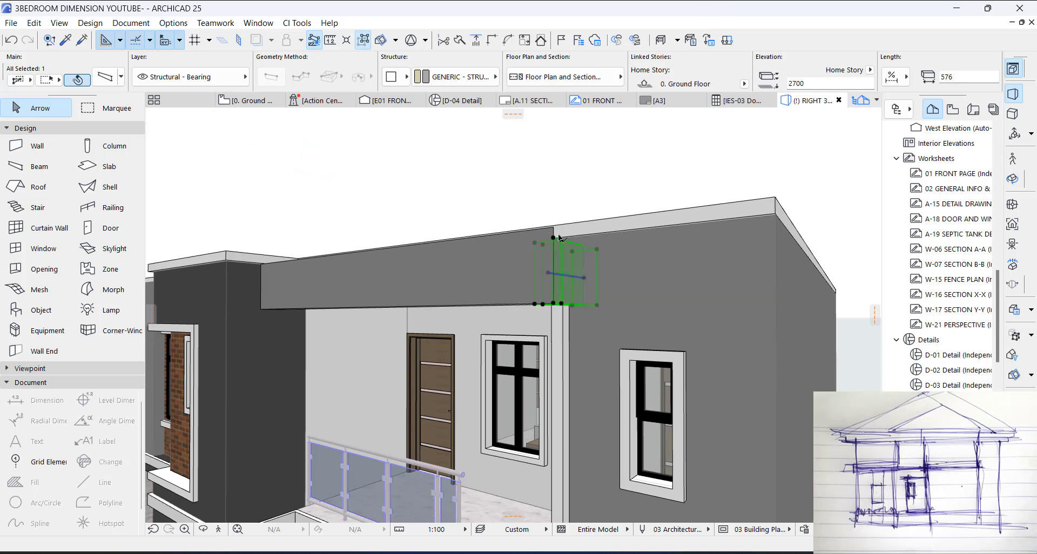
pyautogui.click(558, 240)
pyautogui.press('Escape')
pyautogui.click(562, 241)
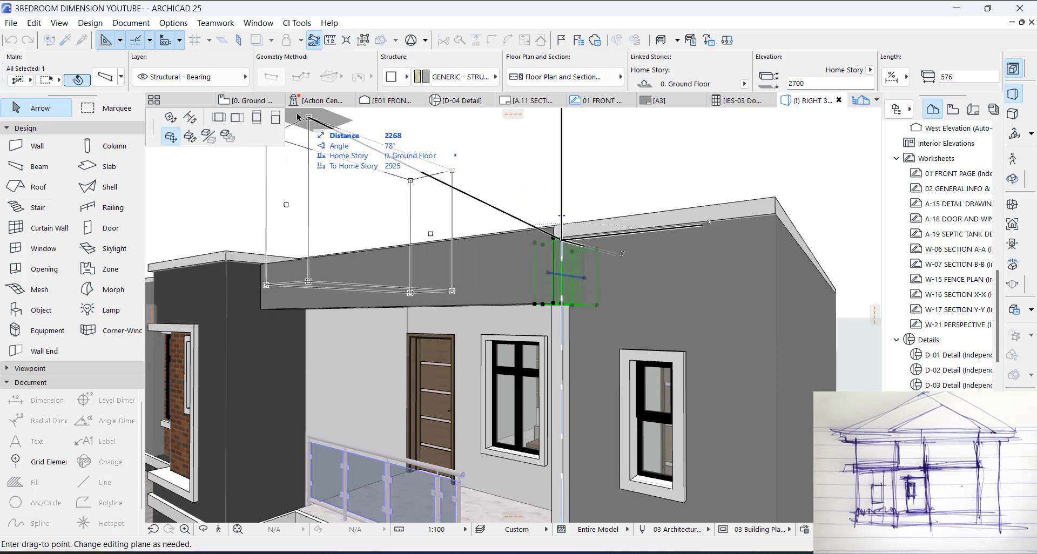
pyautogui.click(275, 118)
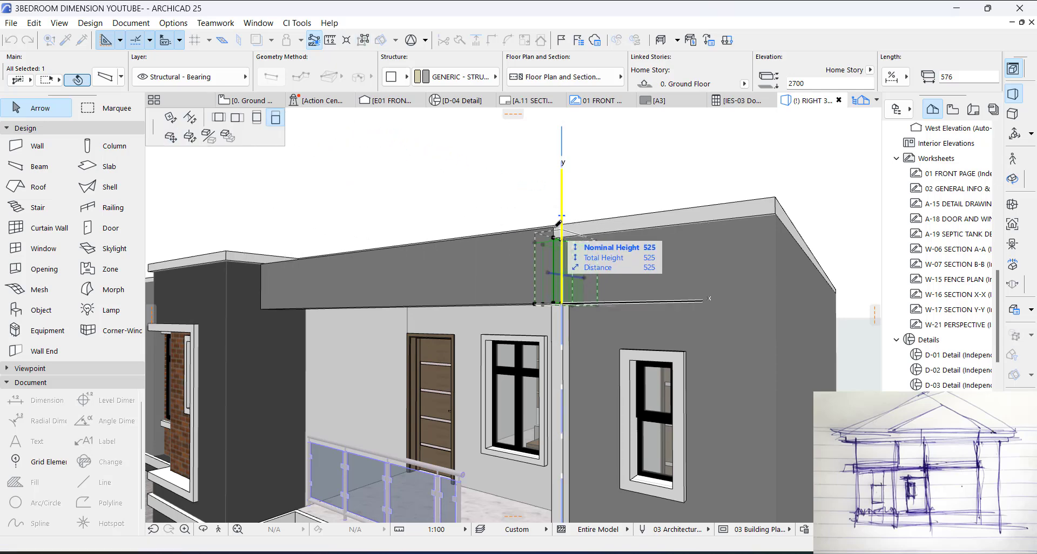
pyautogui.click(554, 227)
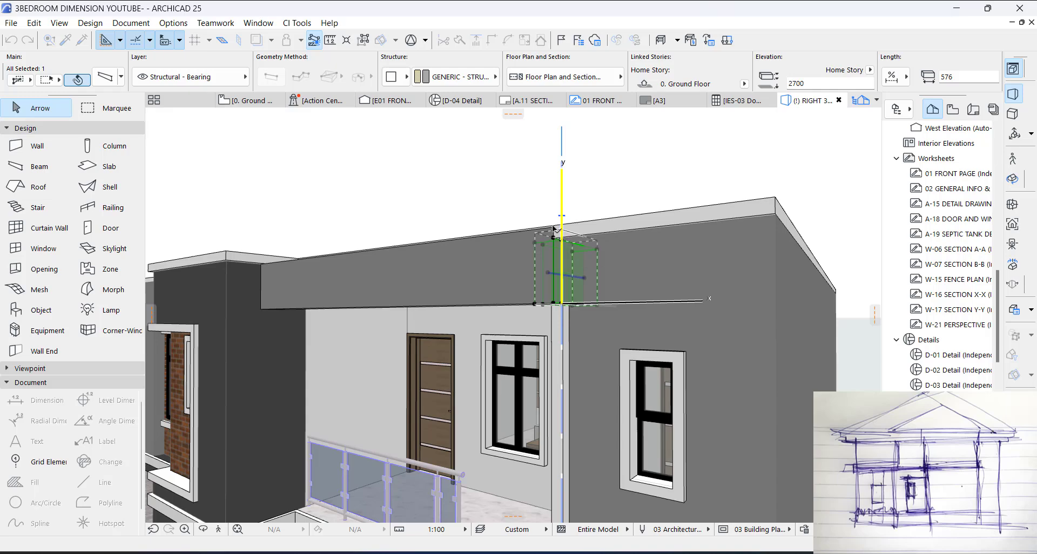
pyautogui.press('Escape')
pyautogui.keyDown('shift'); pyautogui.moveTo(579, 247); pyautogui.dragTo(409, 196, button='middle'); pyautogui.keyUp('shift')
# Step: On the ground floor plan, move the thin slab along the terrace edge outward so its inner edge meets the moved beam's front face
pyautogui.press('F2')
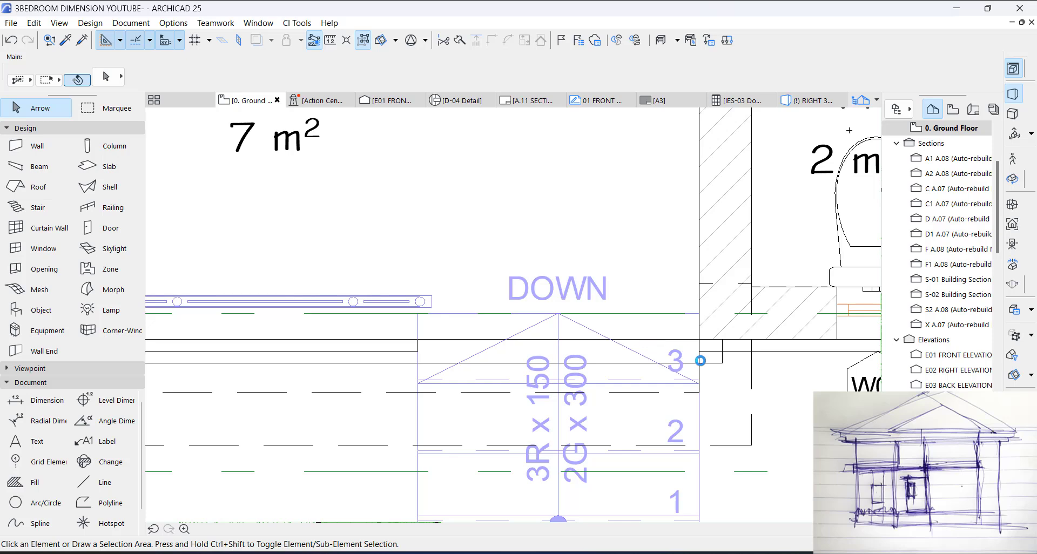
pyautogui.scroll(-3, 700, 357)
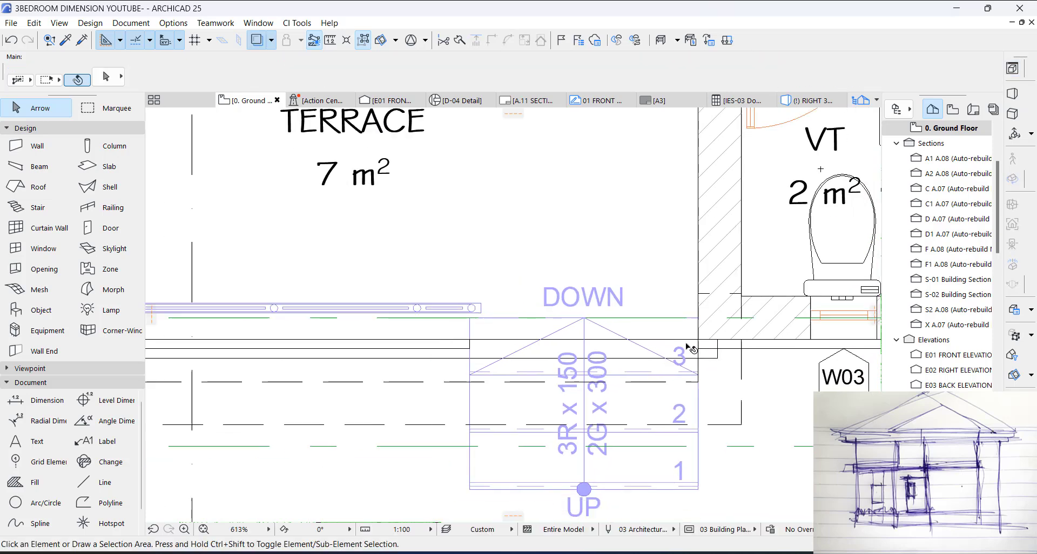
pyautogui.click(493, 355)
pyautogui.hotkey('ctrl', 'd')
pyautogui.click(714, 355)
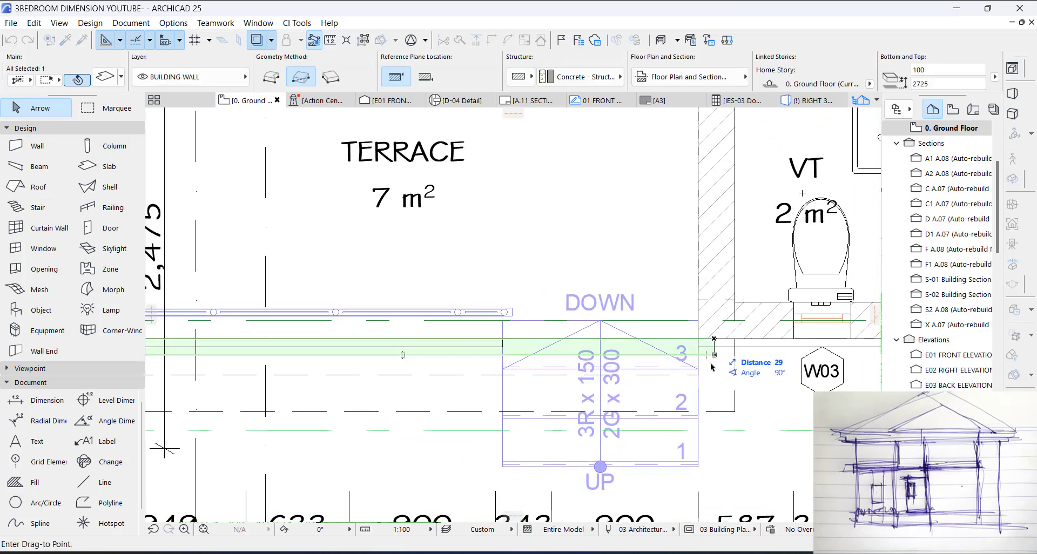
pyautogui.click(714, 428)
pyautogui.press('Escape')
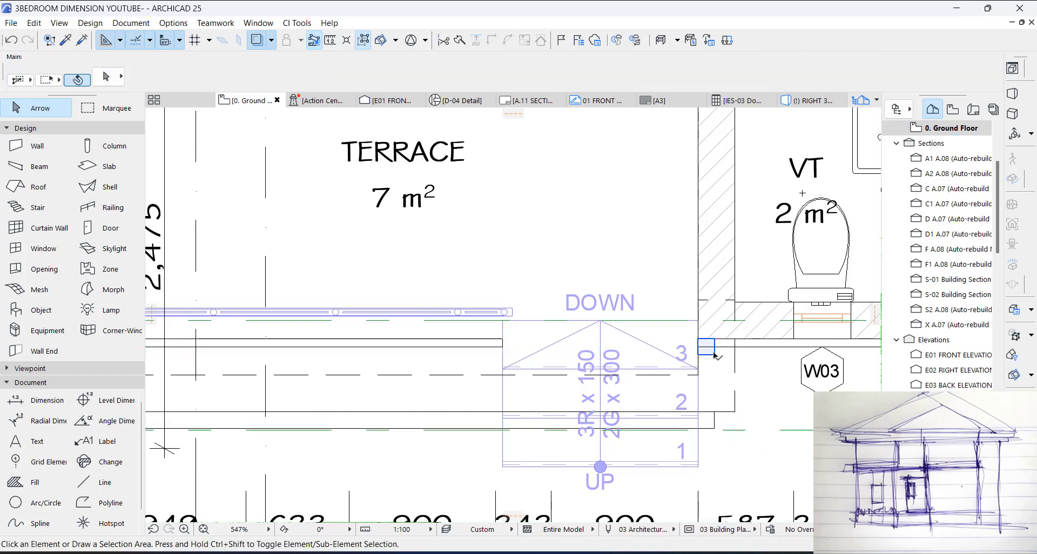
# Step: Extend the moved slab's stair-side end to the return beam's outer face and further out by the slab's own width
pyautogui.click(715, 355)
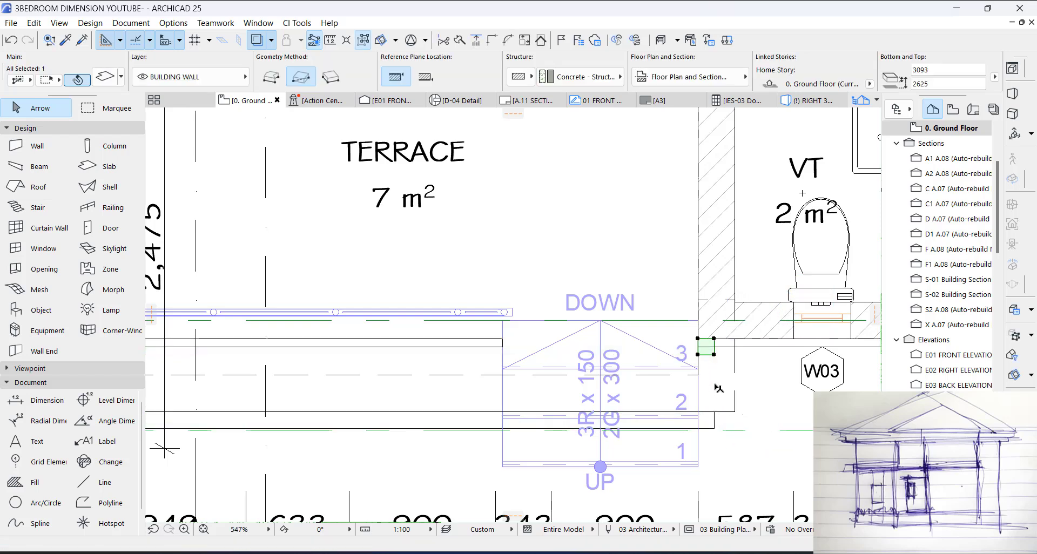
pyautogui.press('Escape')
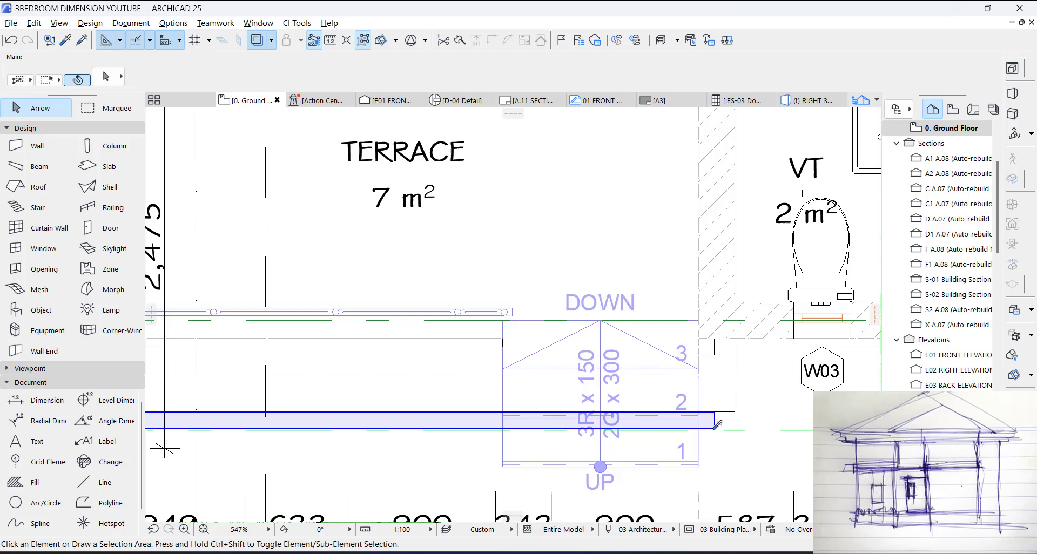
pyautogui.click(717, 425)
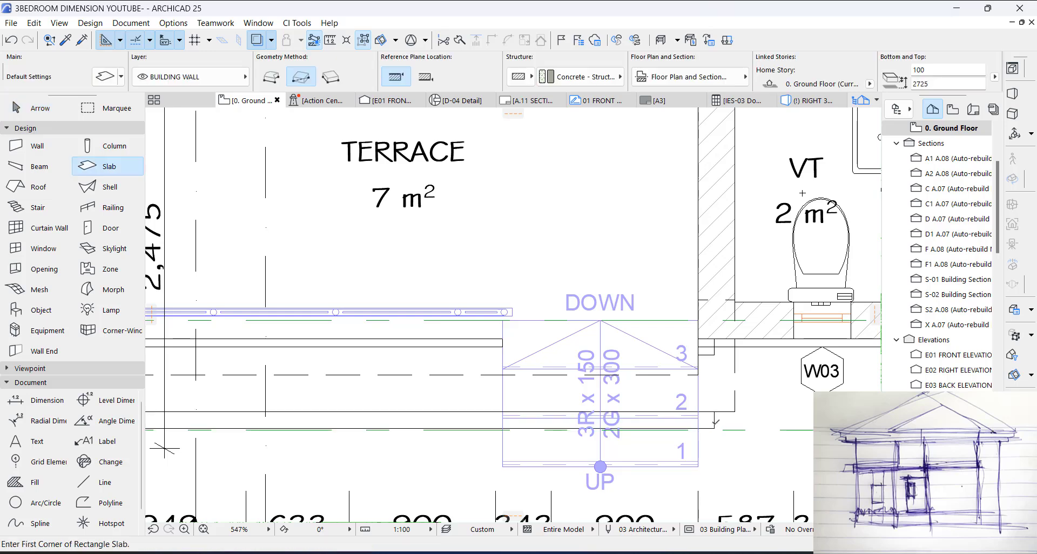
pyautogui.click(714, 420)
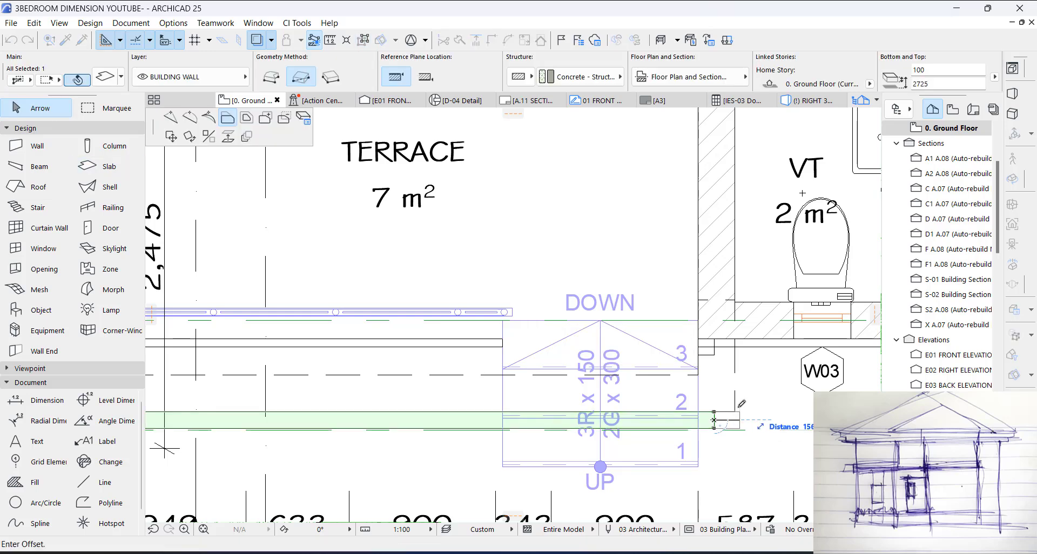
pyautogui.scroll(2, 733, 426)
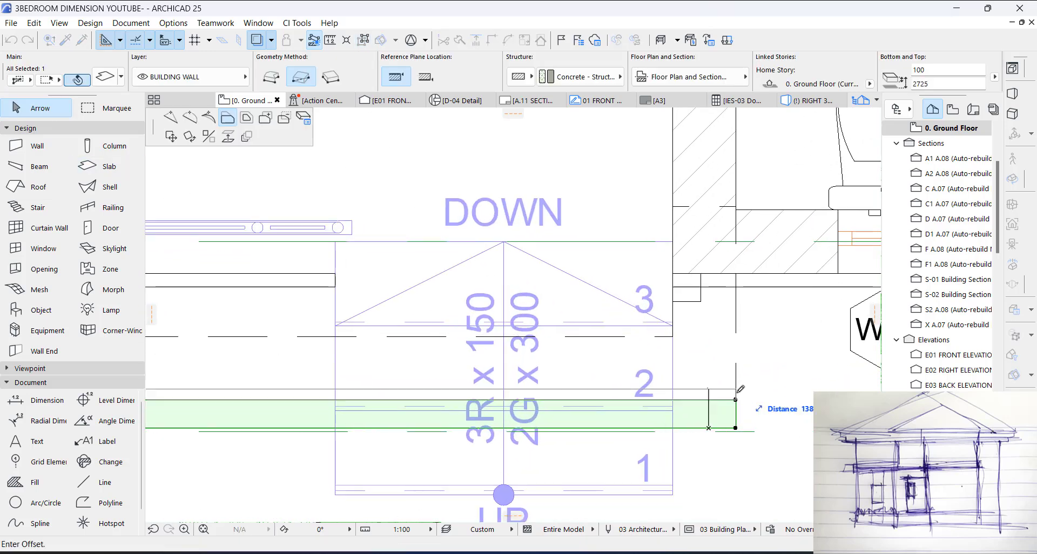
pyautogui.press('Escape')
pyautogui.click(736, 417)
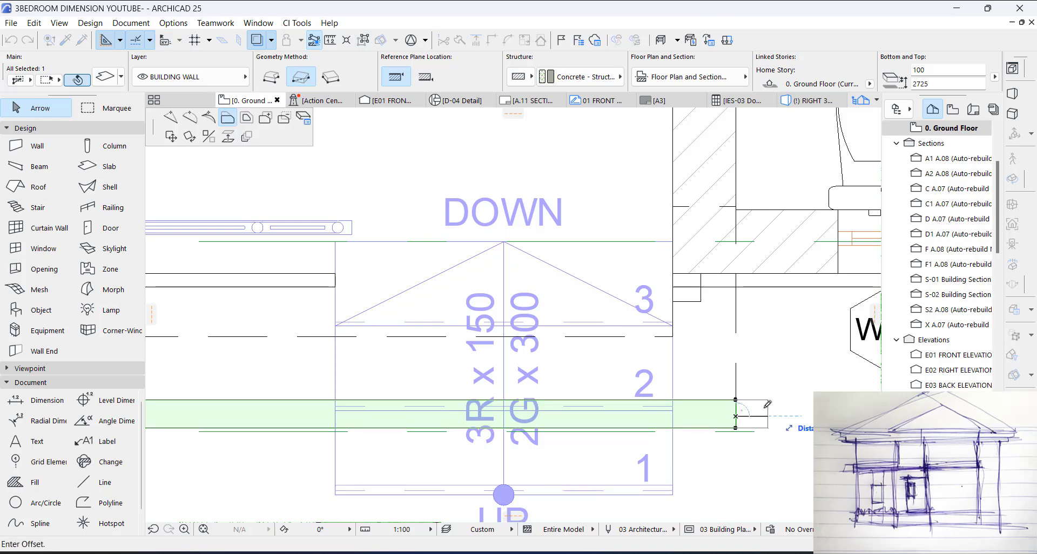
pyautogui.press('Escape')
# Step: Add a rectangular leg to the slab from its extended corner back along the return beam to the house wall
pyautogui.click(764, 400)
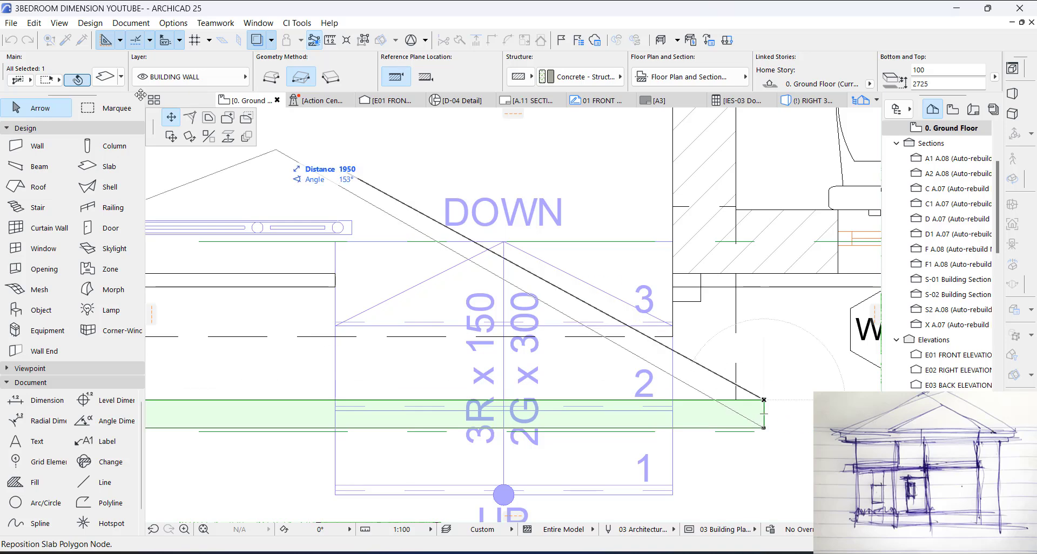
pyautogui.click(228, 118)
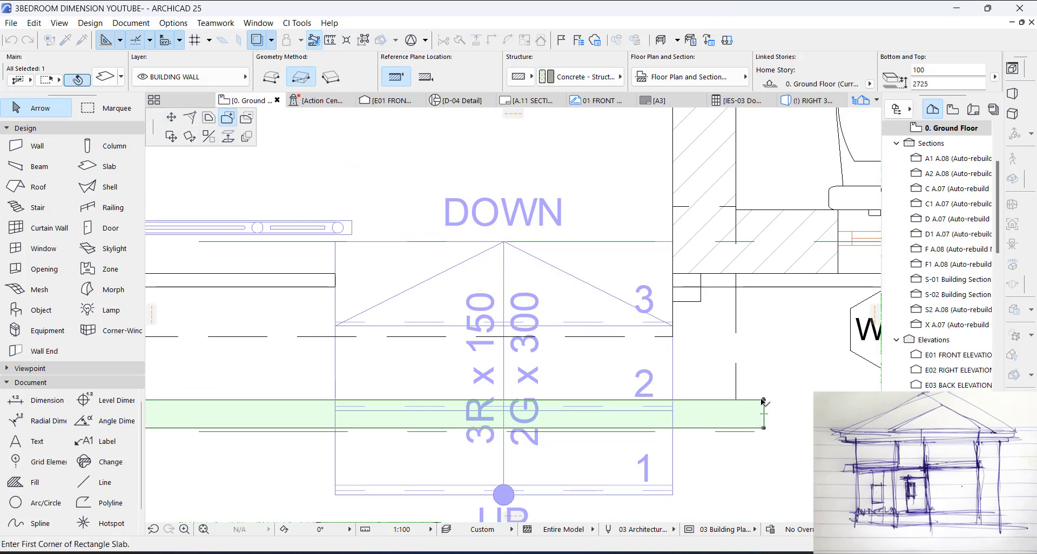
pyautogui.click(764, 401)
pyautogui.click(724, 276)
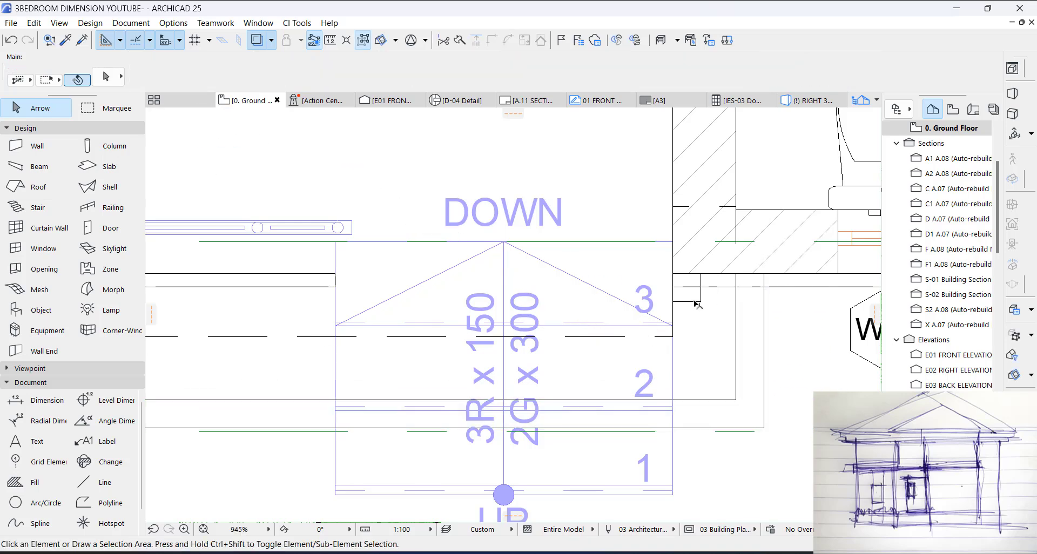
# Step: In the 3D view, lower the L-shaped terrace slab to the beams' bottom edge and delete the slim column beneath its corner
pyautogui.press('F3')
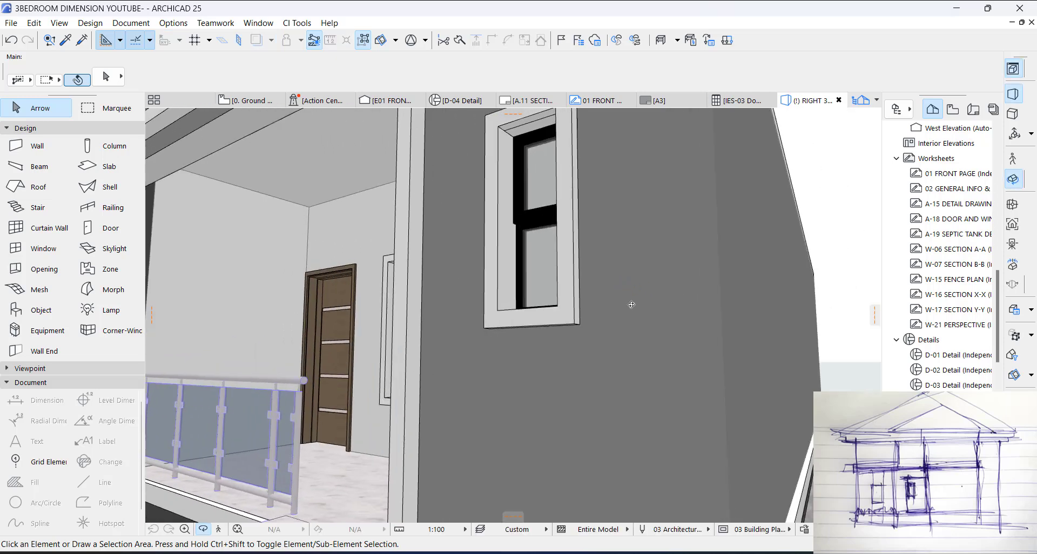
pyautogui.scroll(-5, 632, 305)
pyautogui.keyDown('shift'); pyautogui.moveTo(552, 294); pyautogui.dragTo(535, 251, button='middle'); pyautogui.keyUp('shift')
pyautogui.scroll(2, 528, 227)
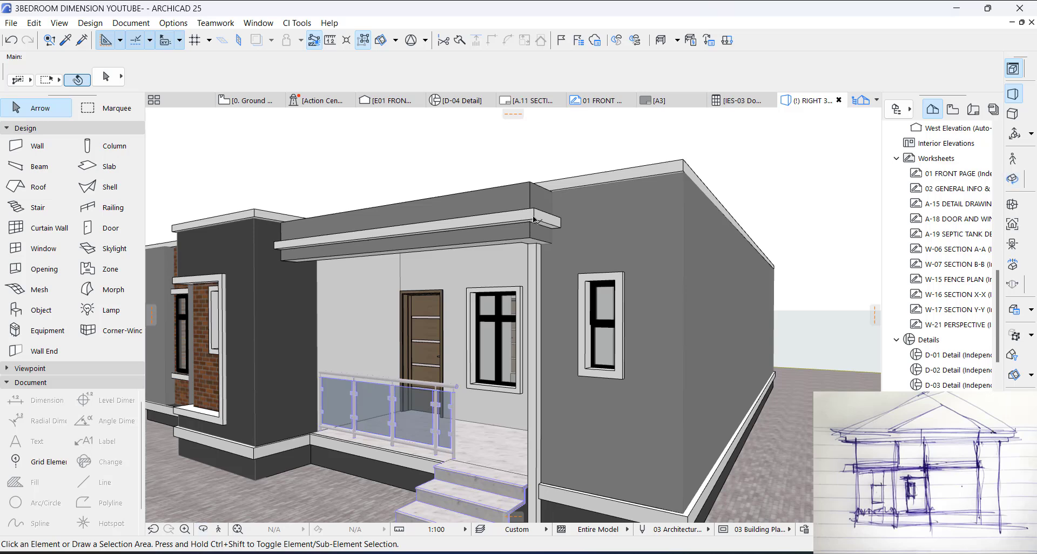
pyautogui.click(535, 219)
pyautogui.hotkey('ctrl', 'd')
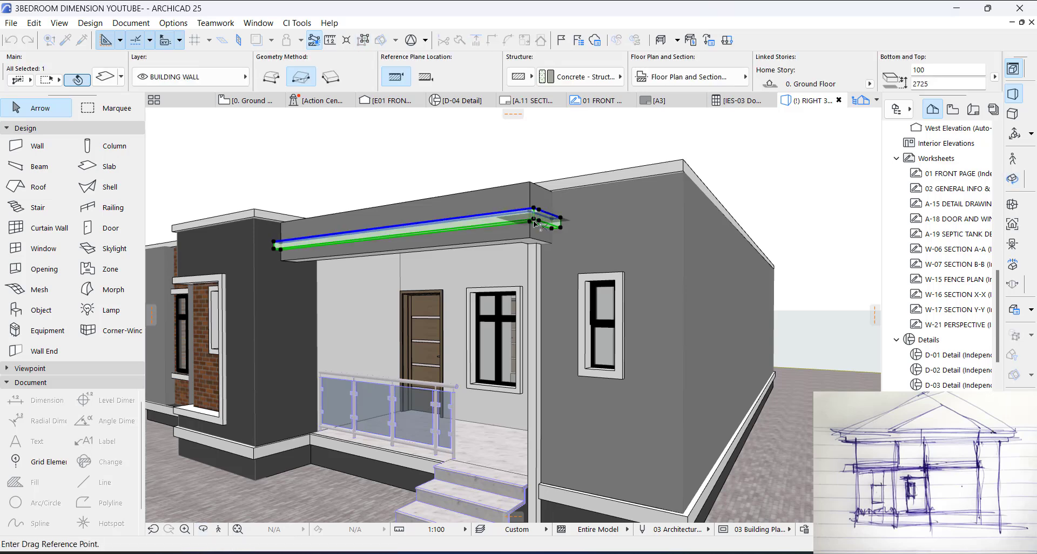
pyautogui.click(529, 222)
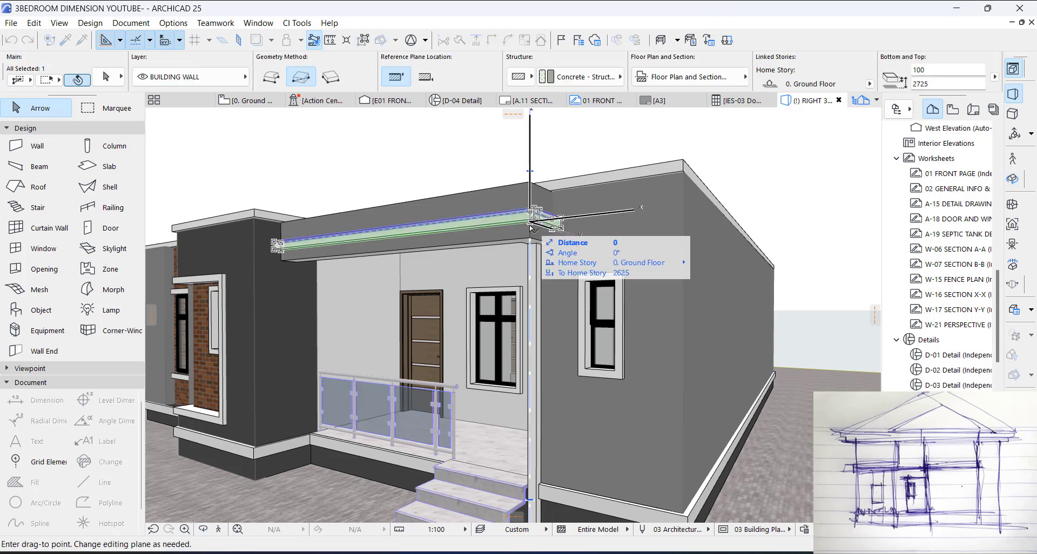
pyautogui.click(530, 239)
pyautogui.press('Escape')
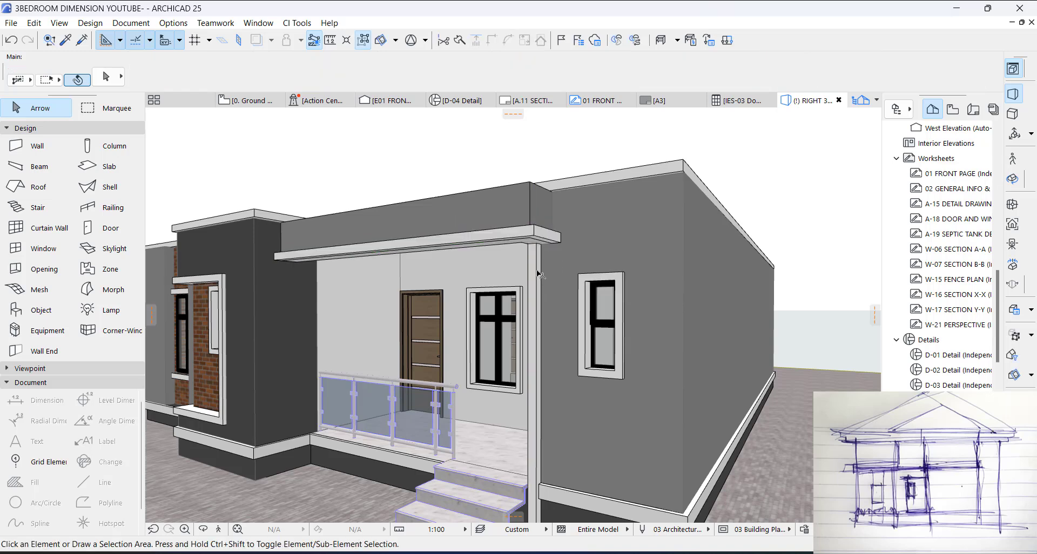
pyautogui.click(536, 268)
pyautogui.press('Delete')
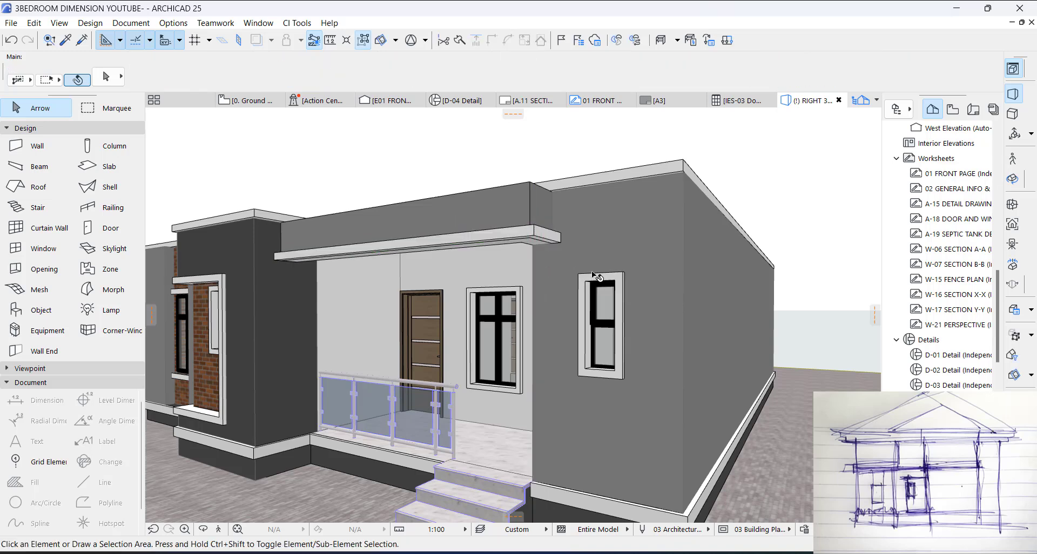
# Step: Replace the Titanium white override surface of the front and return terrace beams with Paint - Glossy
pyautogui.keyDown('shift'); pyautogui.moveTo(545, 278); pyautogui.dragTo(622, 216, button='middle'); pyautogui.keyUp('shift')
pyautogui.scroll(3, 621, 216)
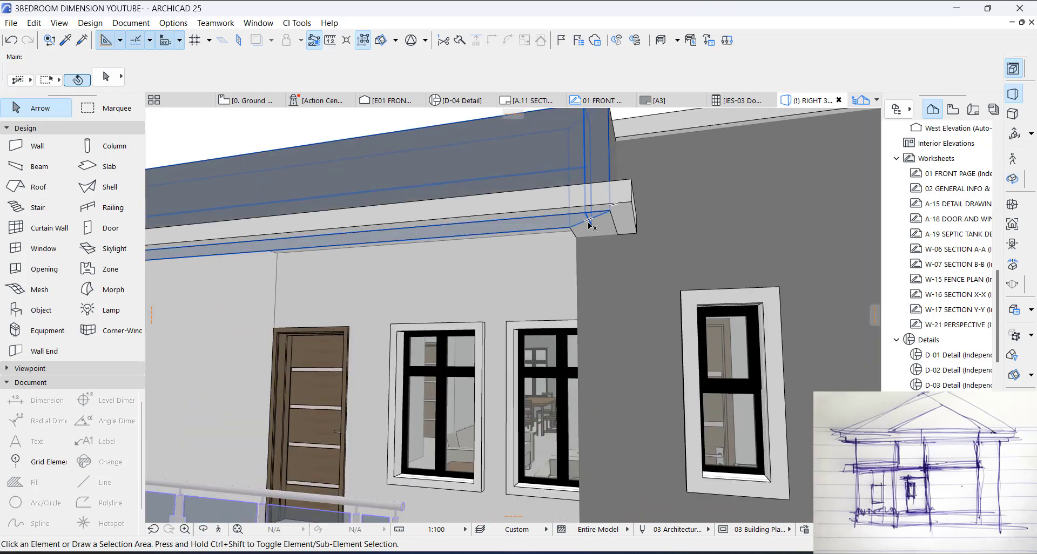
pyautogui.click(595, 225)
pyautogui.keyDown('shift'); pyautogui.click(539, 228); pyautogui.keyUp('shift')
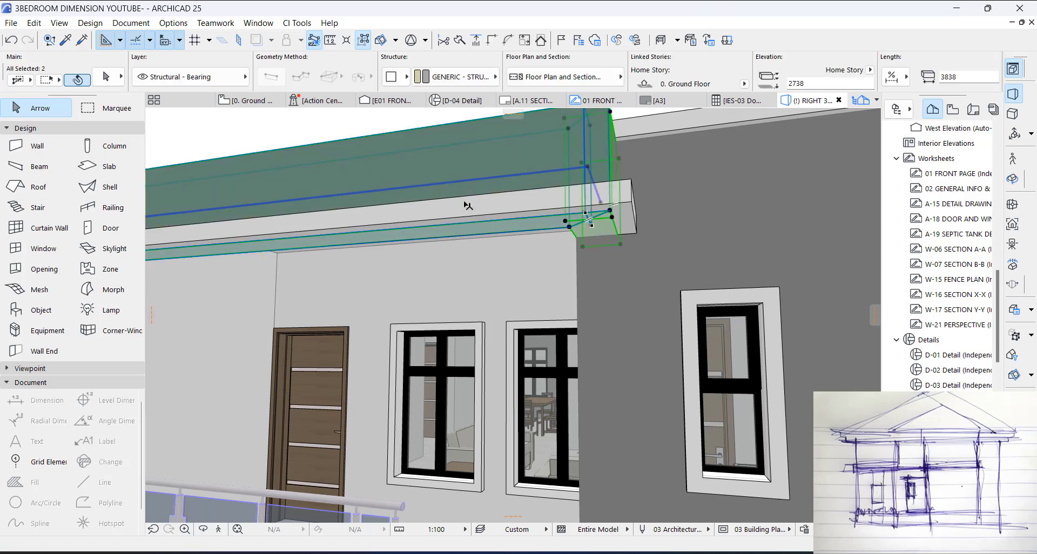
pyautogui.hotkey('ctrl', 't')
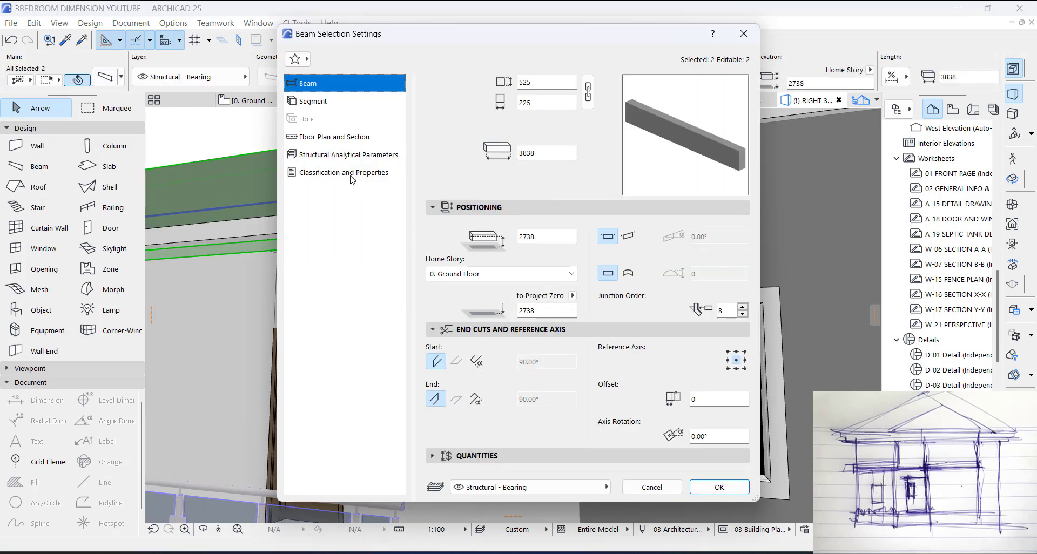
pyautogui.click(318, 103)
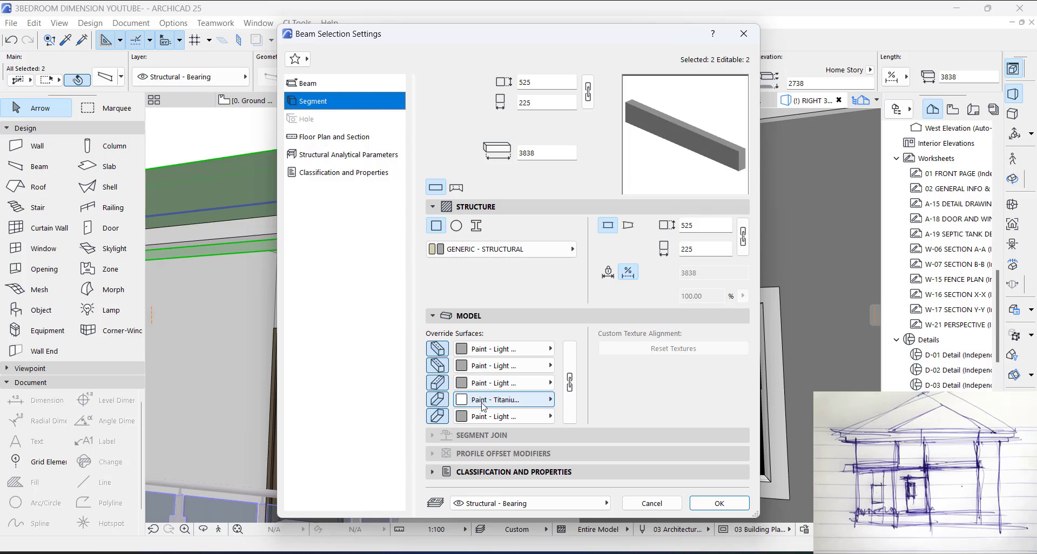
pyautogui.click(489, 399)
pyautogui.click(756, 273)
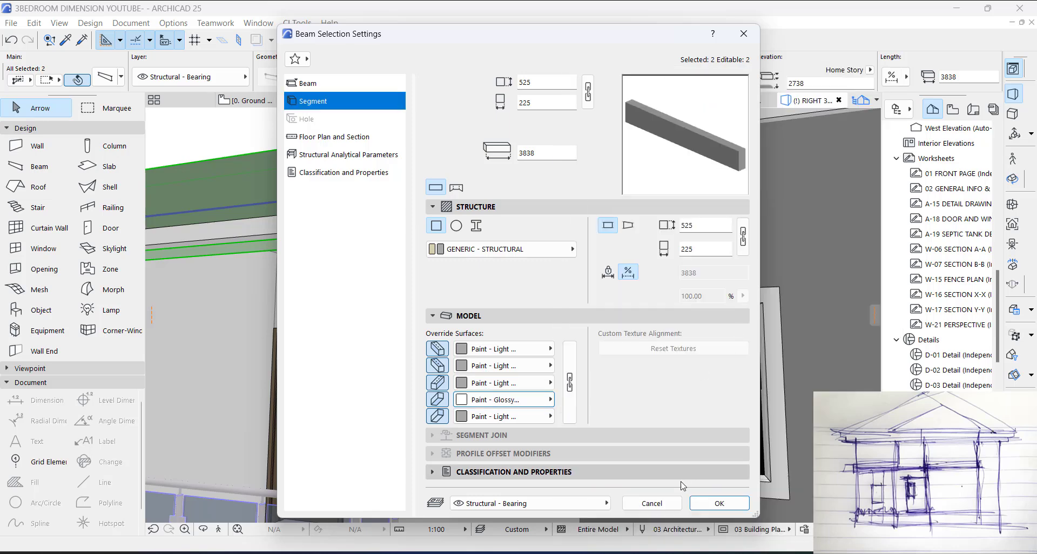
pyautogui.click(719, 503)
pyautogui.scroll(-5, 536, 194)
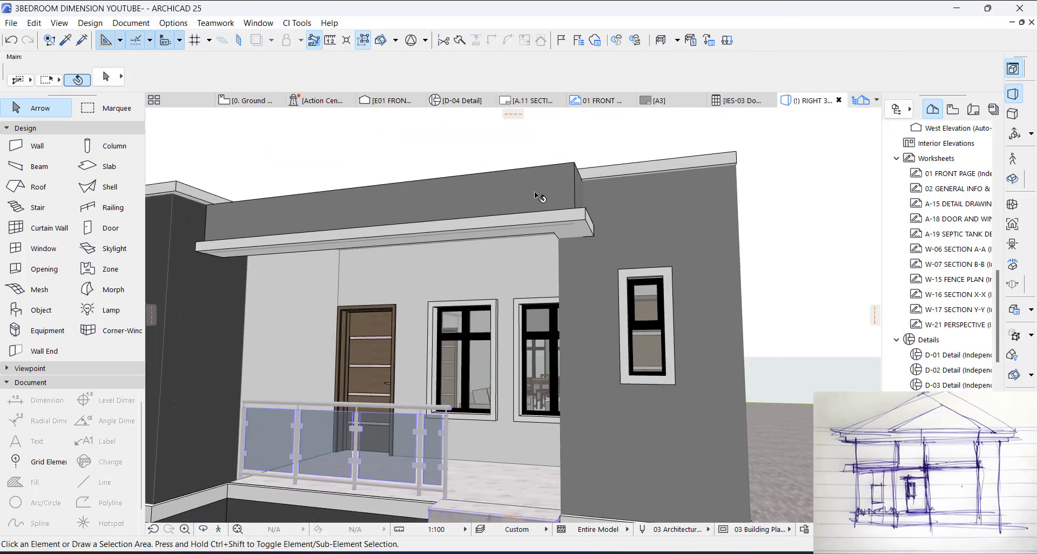
# Step: Select the large roof slab in the 3D model and show it selected on its floor plan
pyautogui.press('o')
pyautogui.moveTo(513, 218); pyautogui.dragTo(443, 255)
pyautogui.scroll(2, 453, 268)
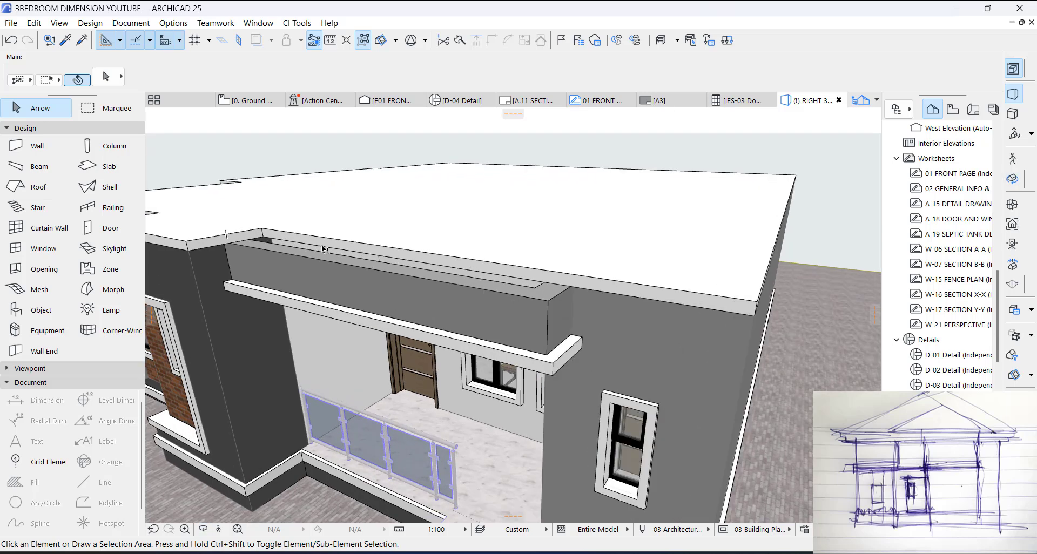
pyautogui.click(633, 264)
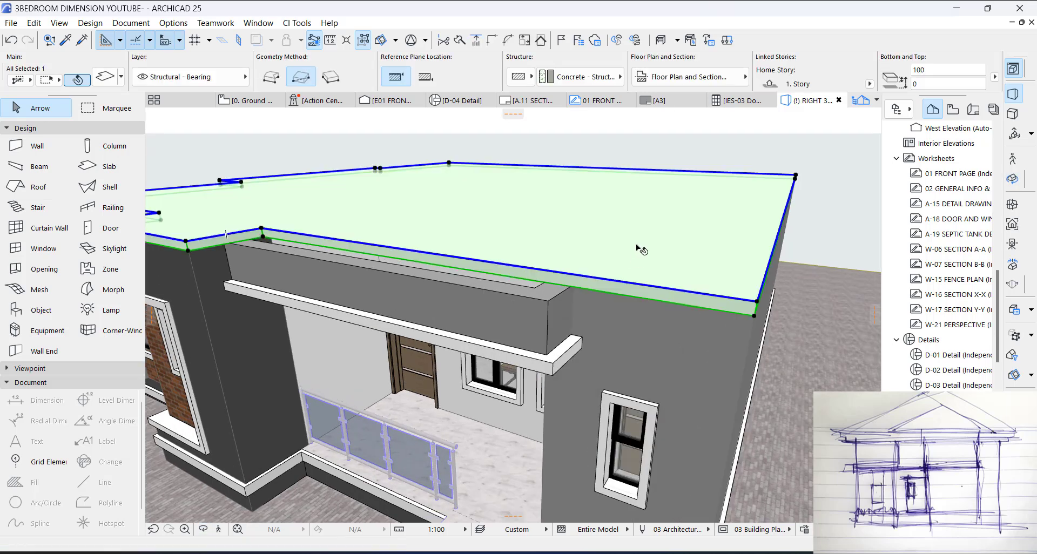
pyautogui.rightClick(640, 248)
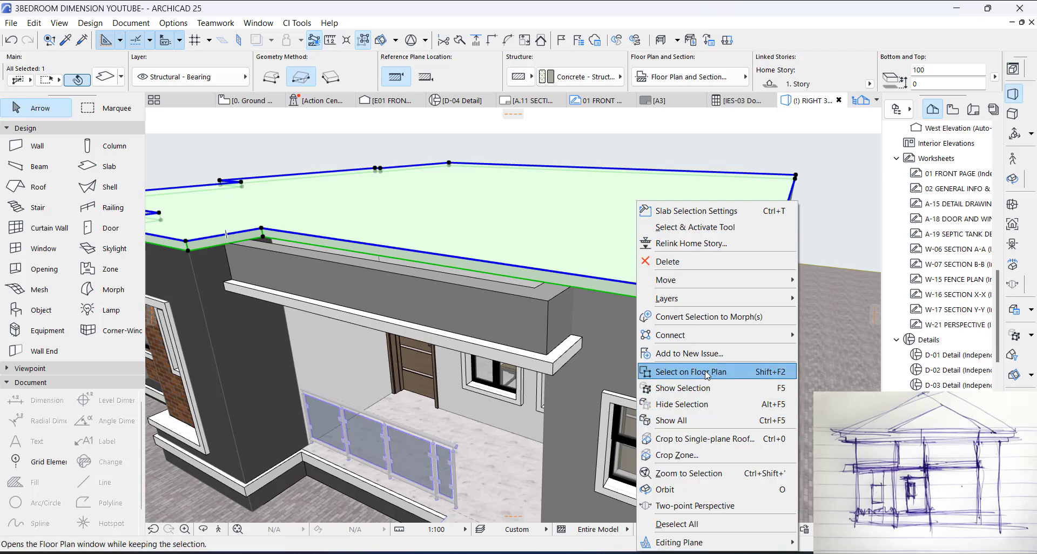
pyautogui.click(670, 367)
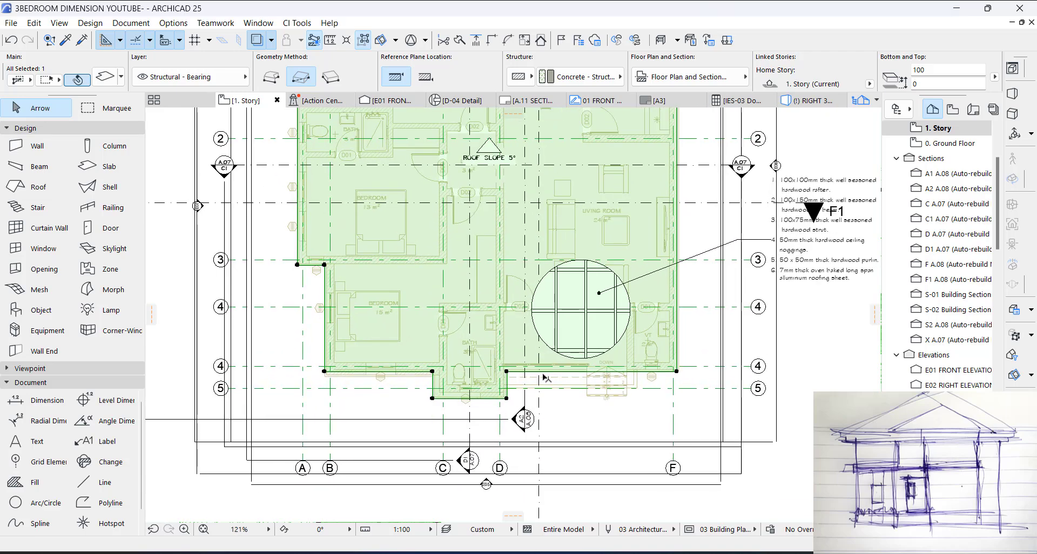
pyautogui.scroll(5, 545, 376)
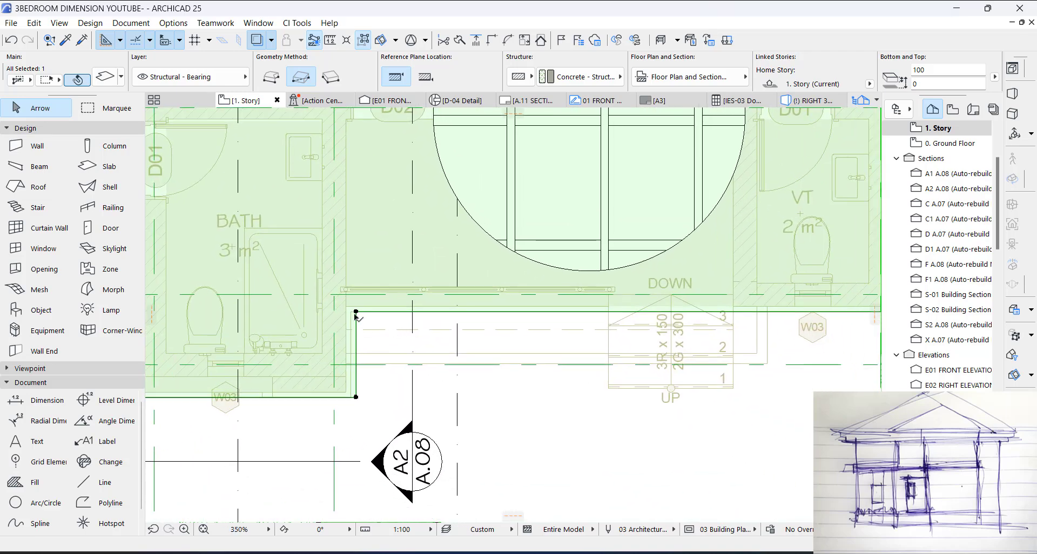
pyautogui.click(356, 312)
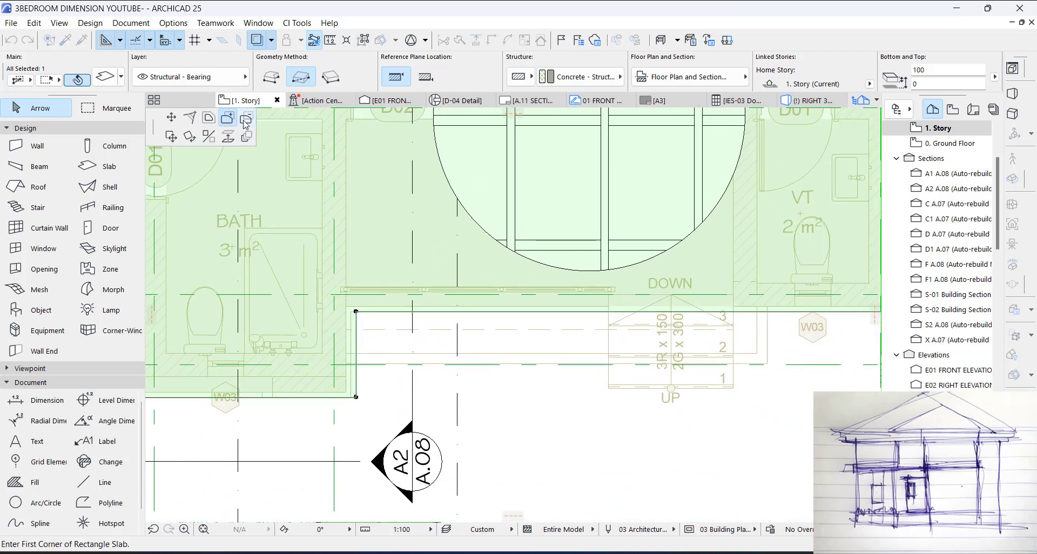
pyautogui.click(356, 312)
pyautogui.scroll(2, 800, 374)
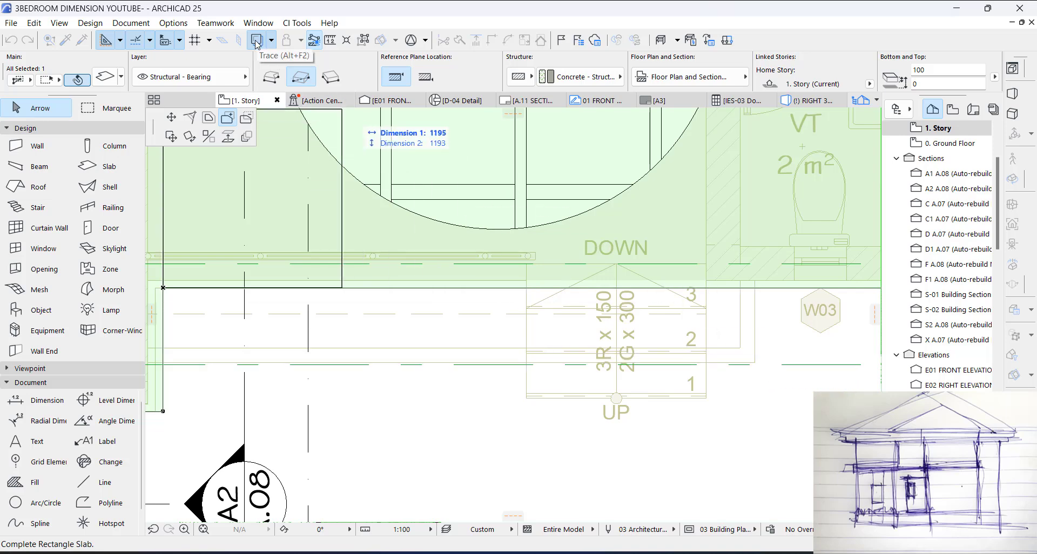
pyautogui.press('Escape')
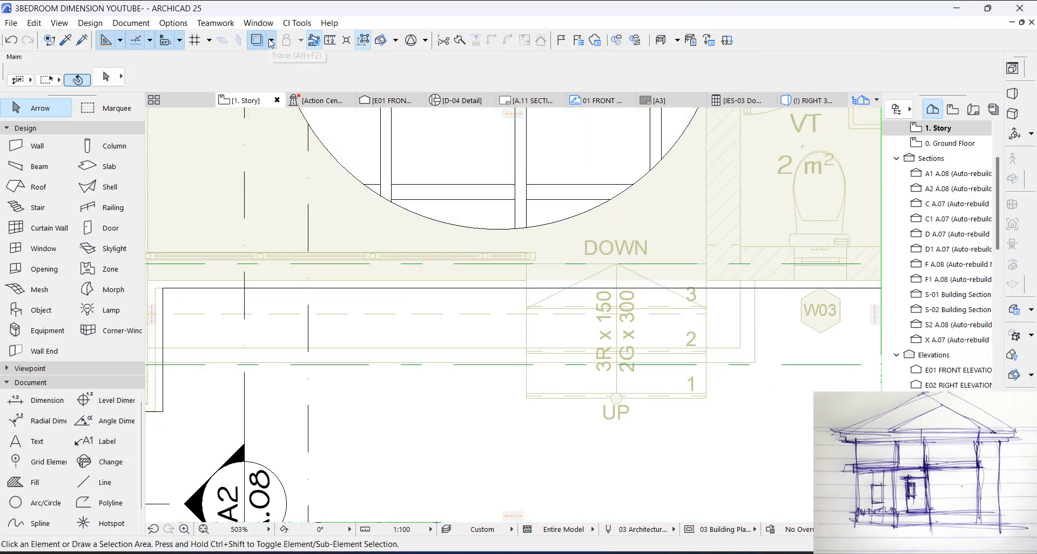
# Step: Choose the story below the current one as the trace reference for the roof slab's floor plan
pyautogui.click(271, 41)
pyautogui.click(260, 45)
pyautogui.click(270, 42)
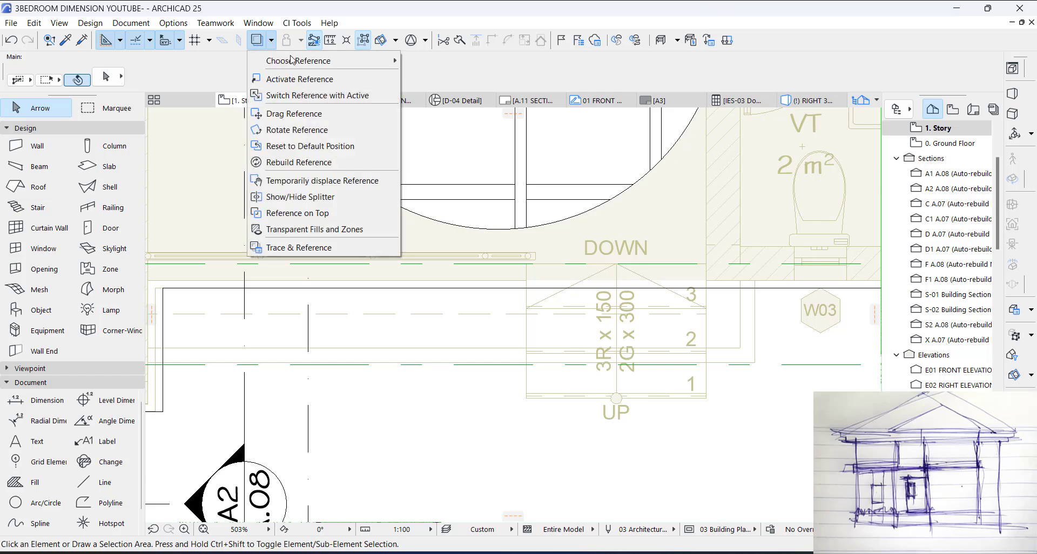
pyautogui.moveTo(296, 63)
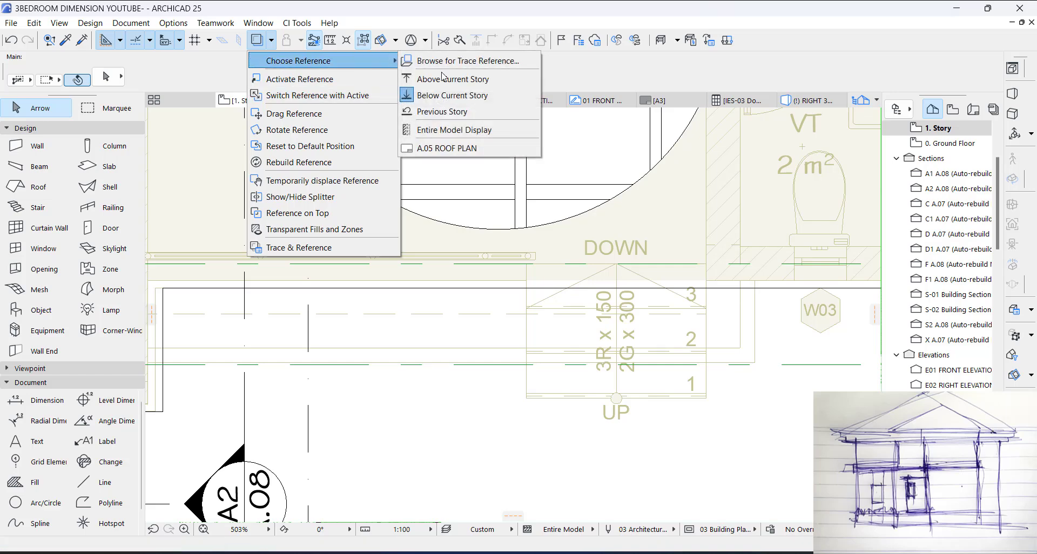
pyautogui.moveTo(399, 64)
pyautogui.click(436, 98)
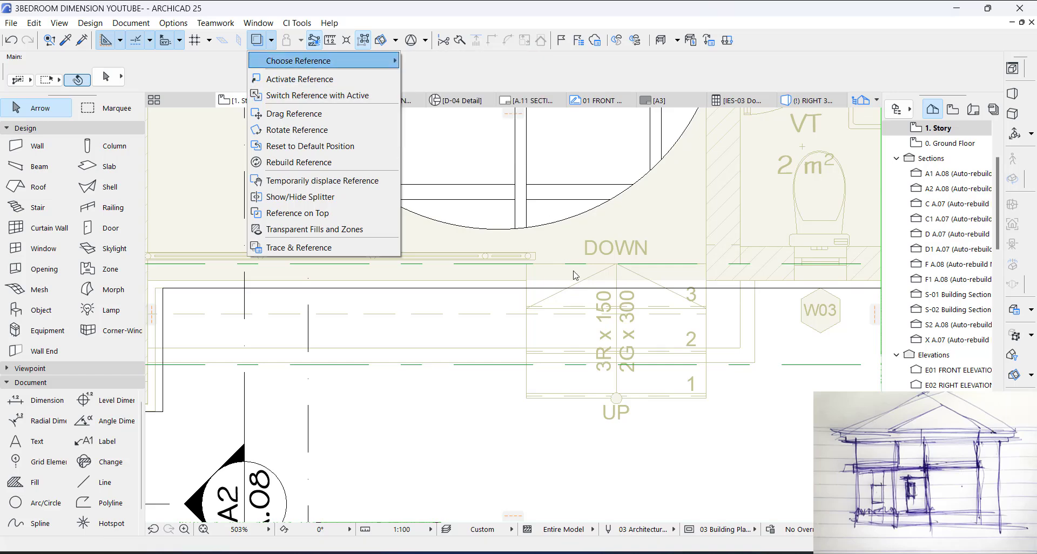
# Step: Add a rectangle over the terrace to the roof slab, from its inner corner to the traced slab band's outer corner
pyautogui.scroll(-3, 585, 286)
pyautogui.click(417, 255)
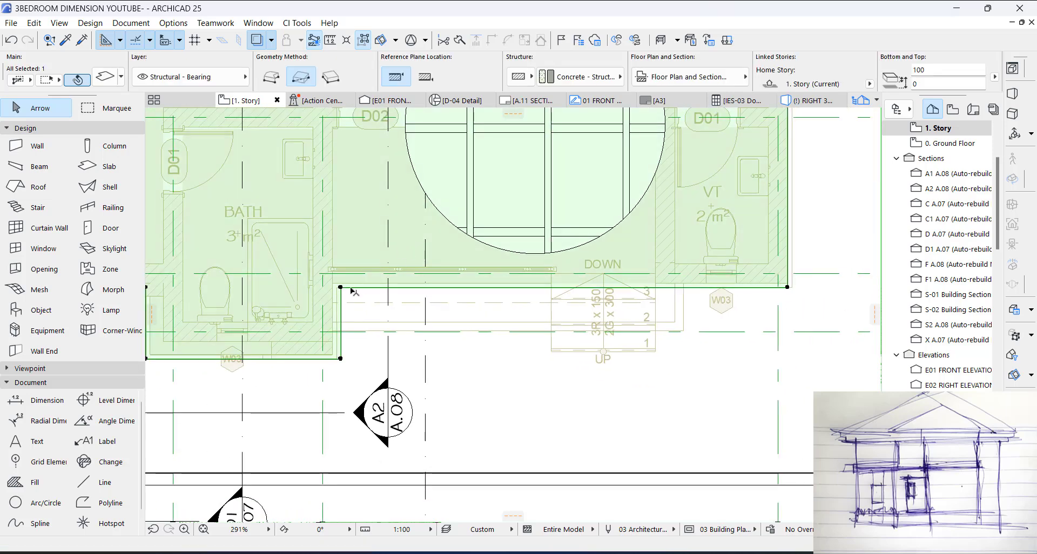
pyautogui.click(341, 288)
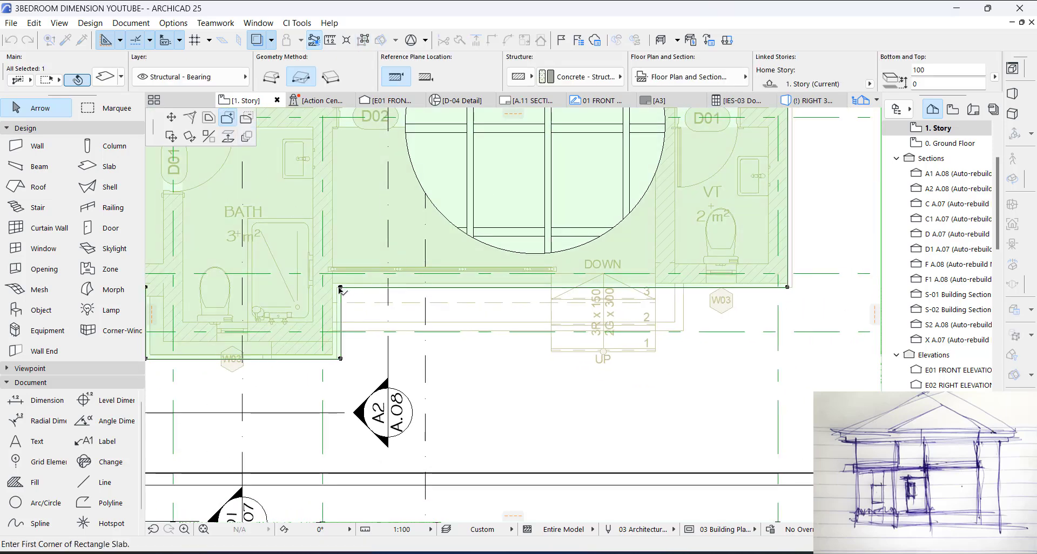
pyautogui.click(340, 288)
pyautogui.click(684, 332)
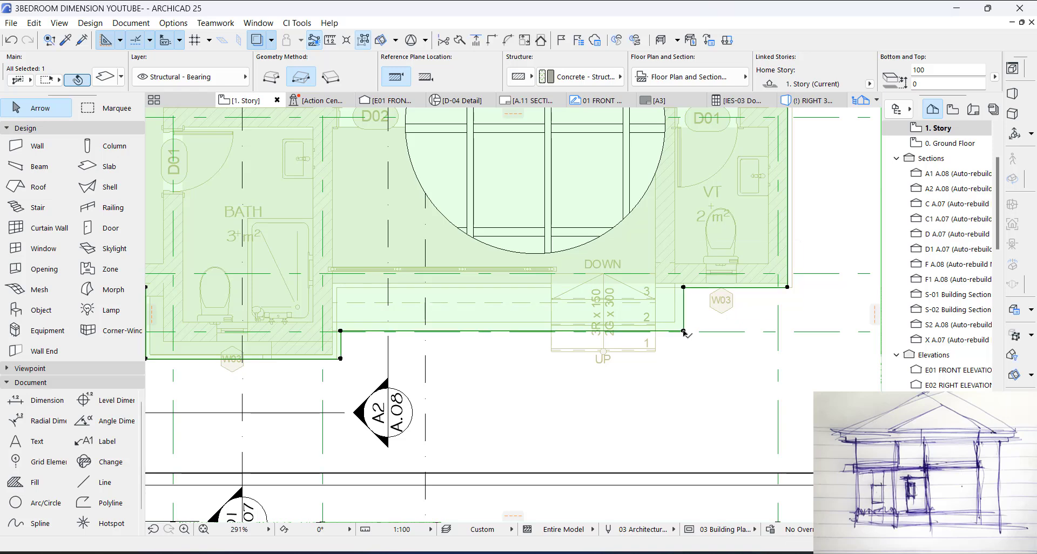
# Step: Try to offset the terrace extension's stair-side edge slightly outward past the traced slab band
pyautogui.scroll(3, 685, 327)
pyautogui.click(682, 310)
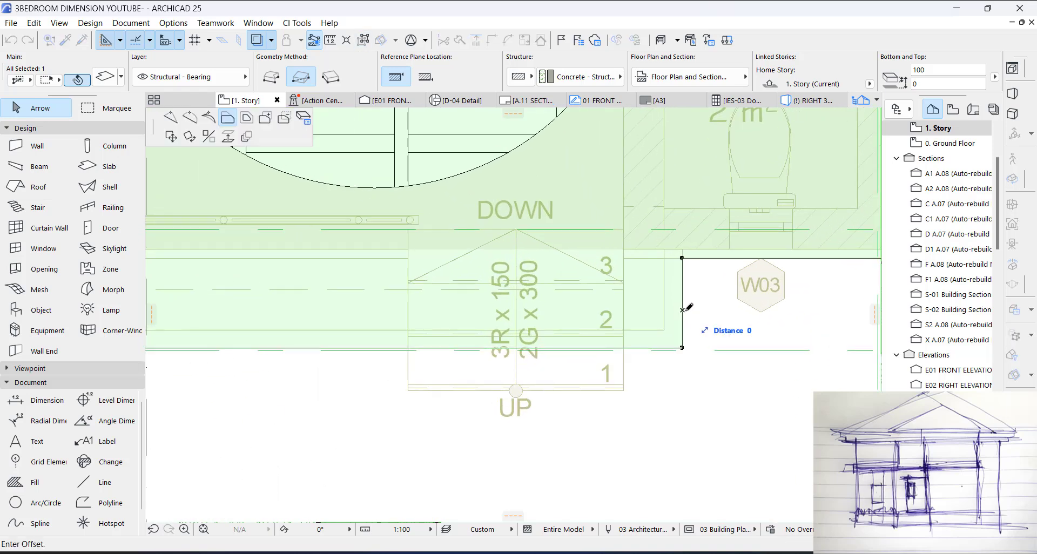
pyautogui.click(692, 330)
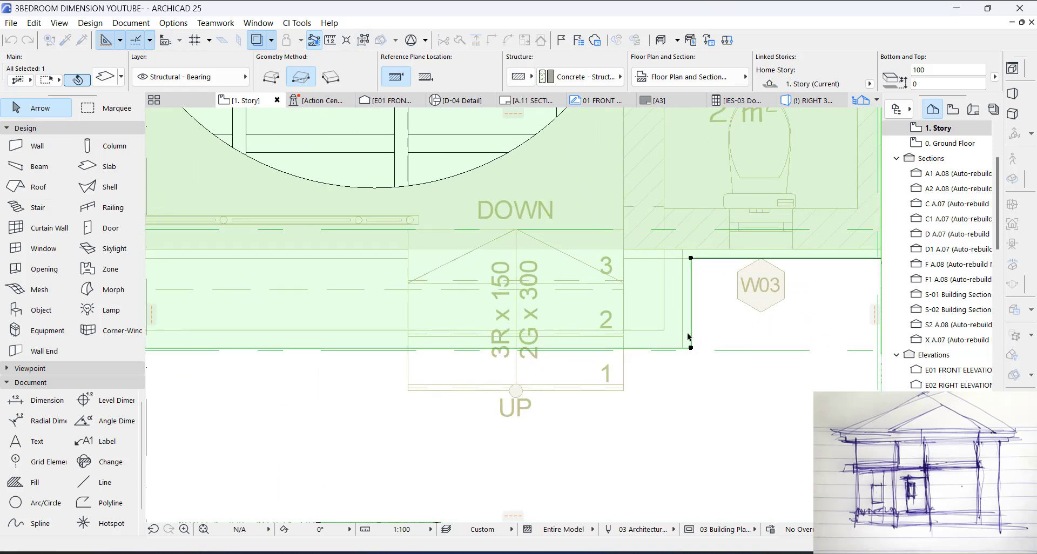
pyautogui.click(686, 377)
# Step: Pull the terrace extension's stair-side and front edges back to the outer faces of the traced return and front beams
pyautogui.scroll(2, 684, 316)
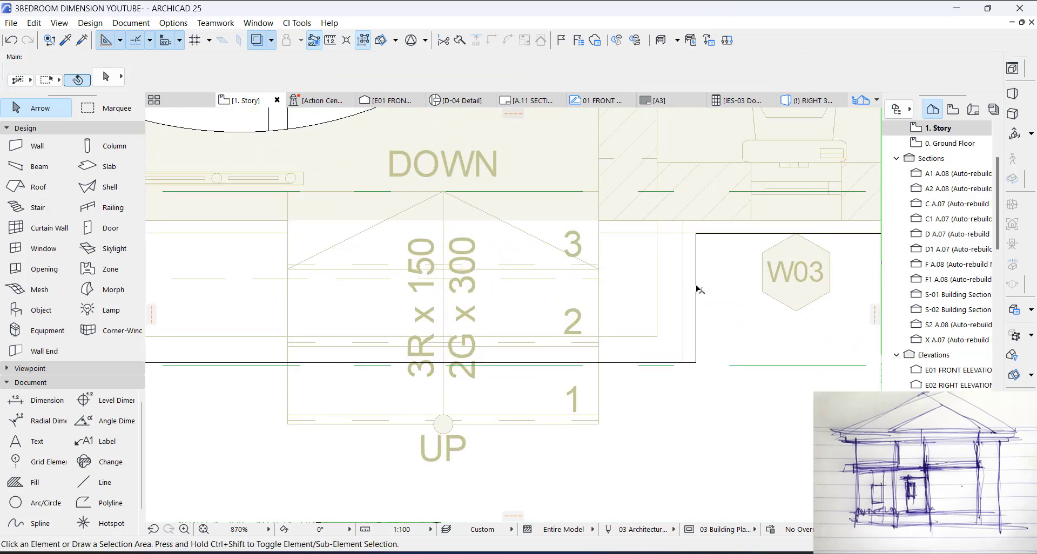
pyautogui.click(698, 292)
pyautogui.click(696, 296)
pyautogui.click(657, 221)
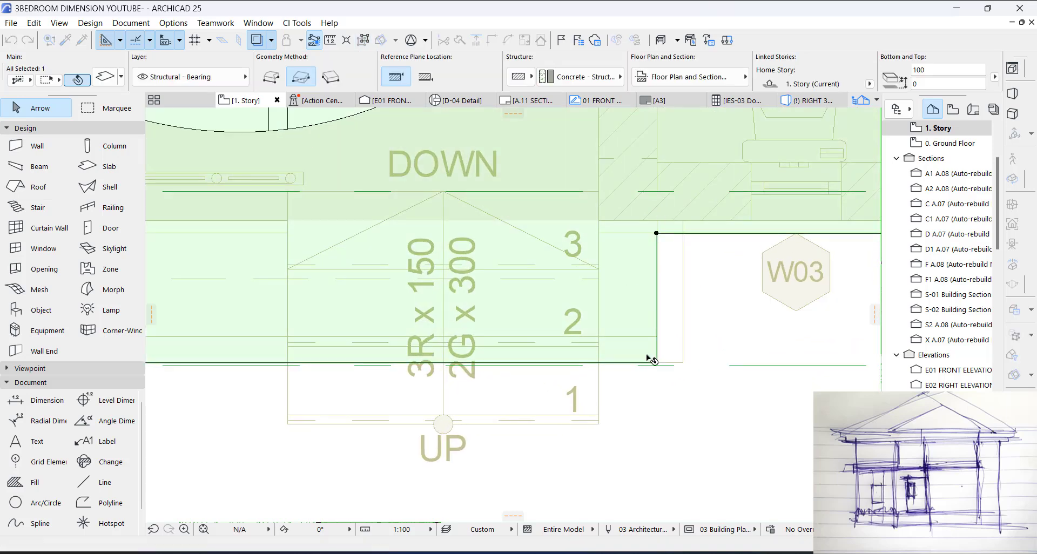
pyautogui.click(638, 363)
pyautogui.click(657, 336)
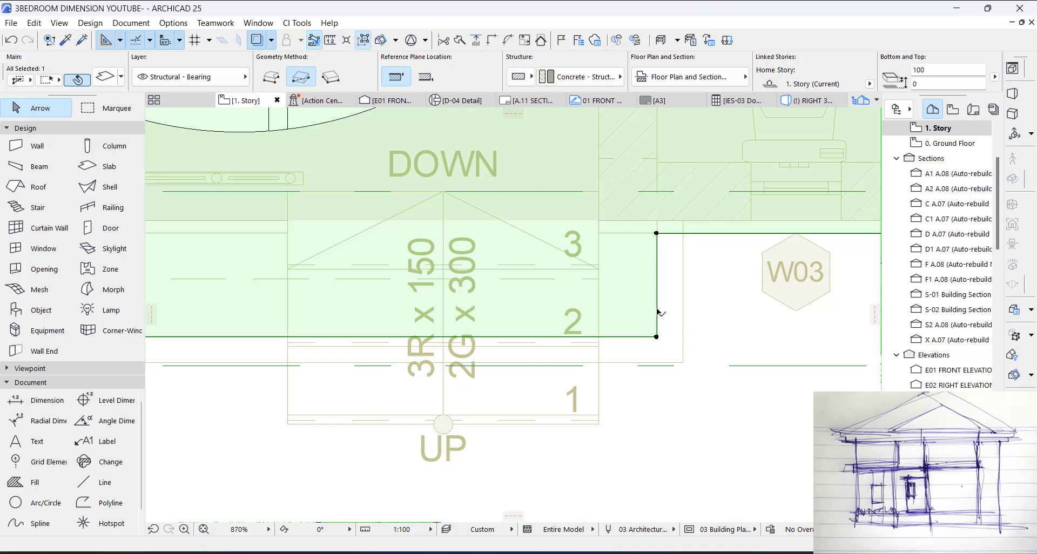
# Step: Offset the terrace extension's stair-side edge and front edge outward by 50 mm each
pyautogui.click(681, 310)
pyautogui.click(651, 253)
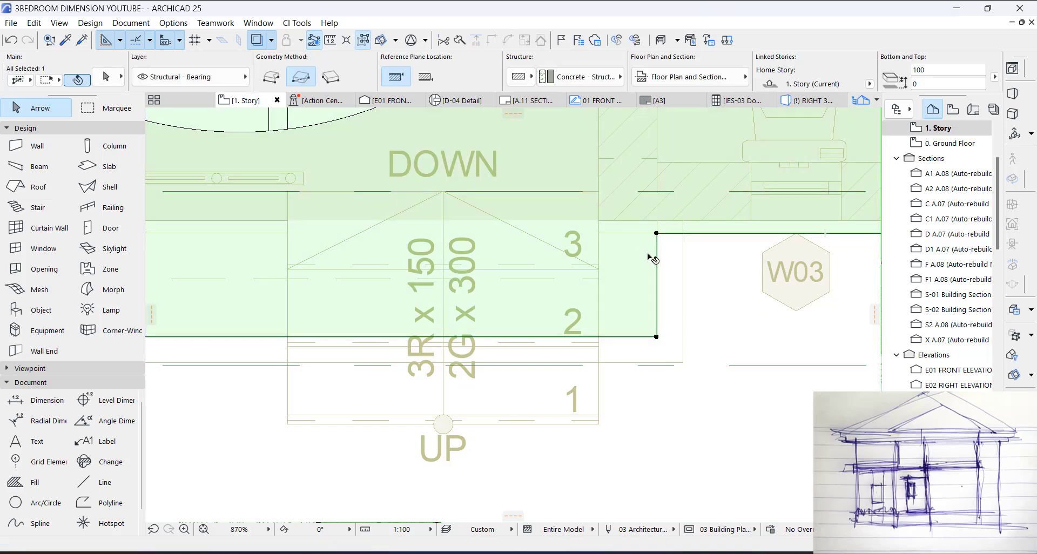
pyautogui.click(658, 266)
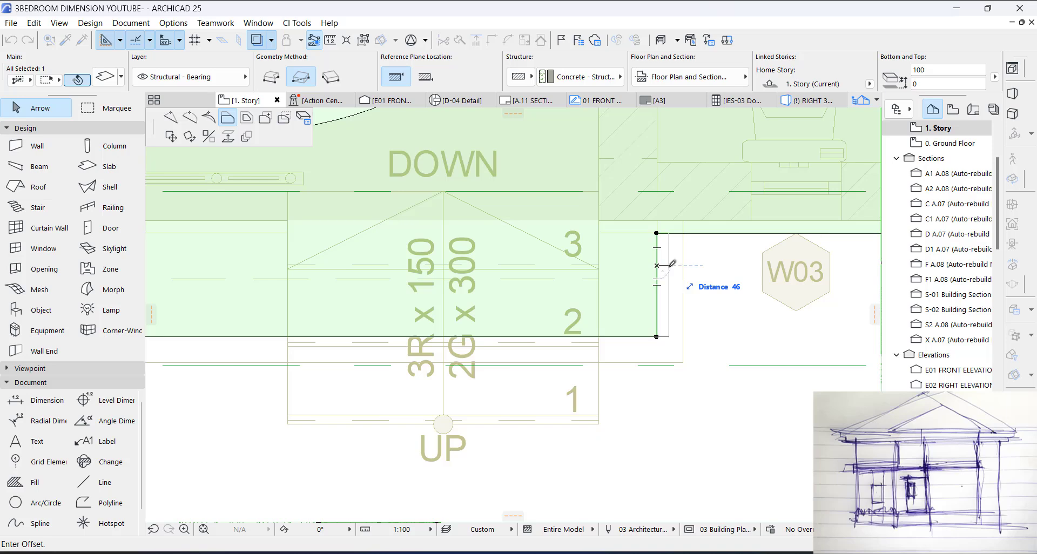
pyautogui.write('5')
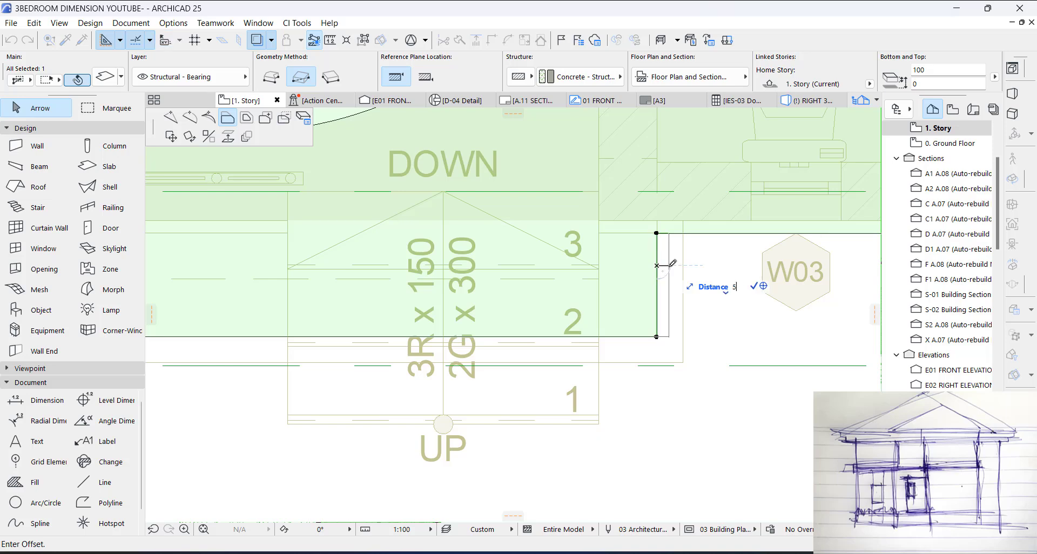
pyautogui.write('0')
pyautogui.press('Return')
pyautogui.click(647, 337)
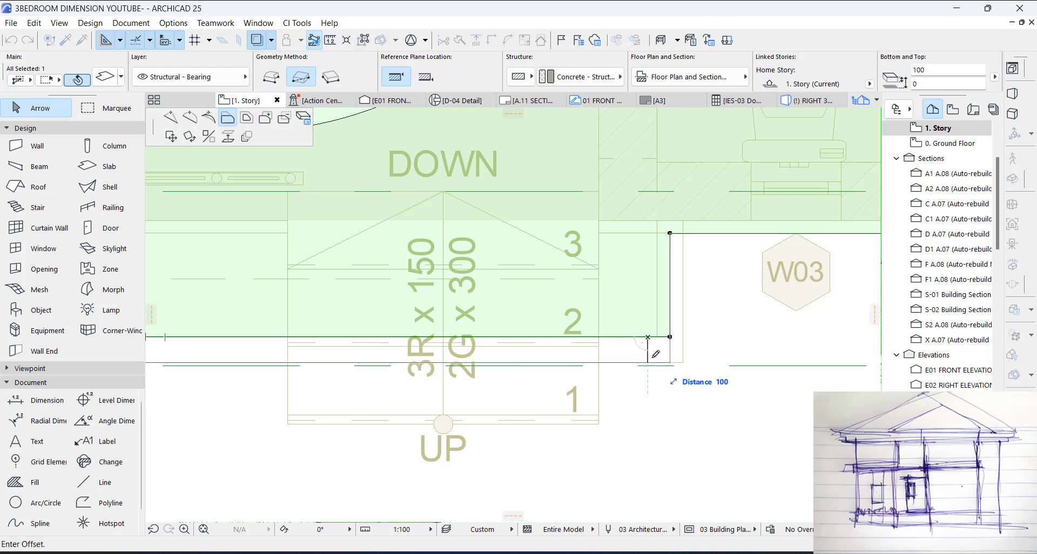
pyautogui.write('50')
pyautogui.press('Return')
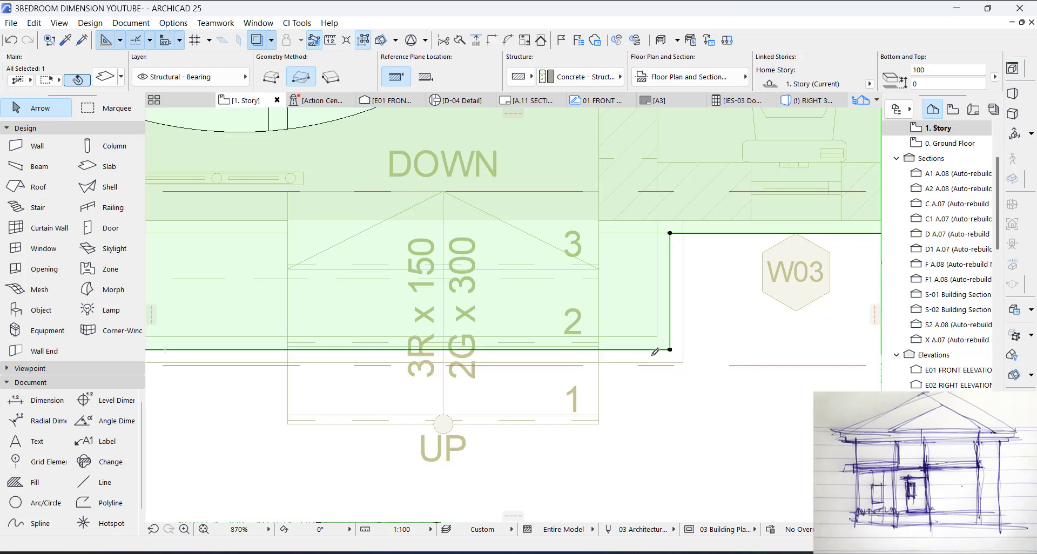
# Step: In the 3D model, offset the roof slab's front edge above the bedroom's brick-framed window outward to form a deeper overhang
pyautogui.press('F3')
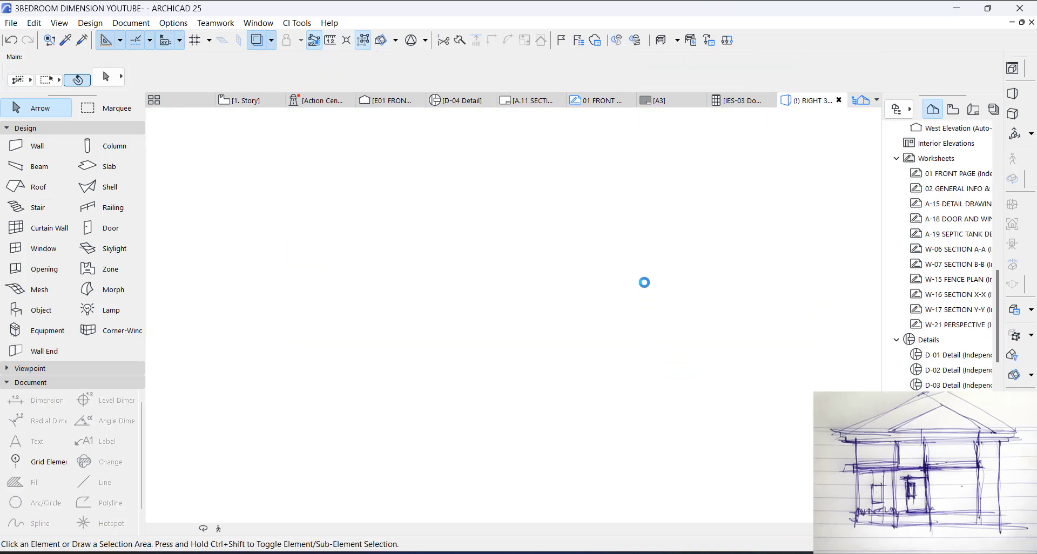
pyautogui.scroll(-3, 585, 251)
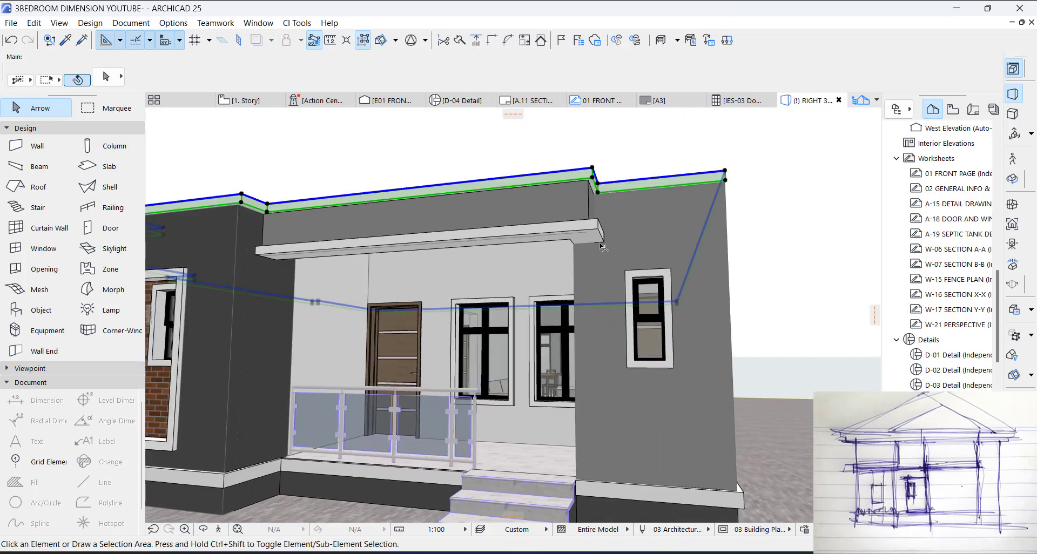
pyautogui.keyDown('shift'); pyautogui.moveTo(596, 245); pyautogui.dragTo(445, 288, button='middle'); pyautogui.keyUp('shift')
pyautogui.scroll(-3, 589, 269)
pyautogui.scroll(5, 435, 273)
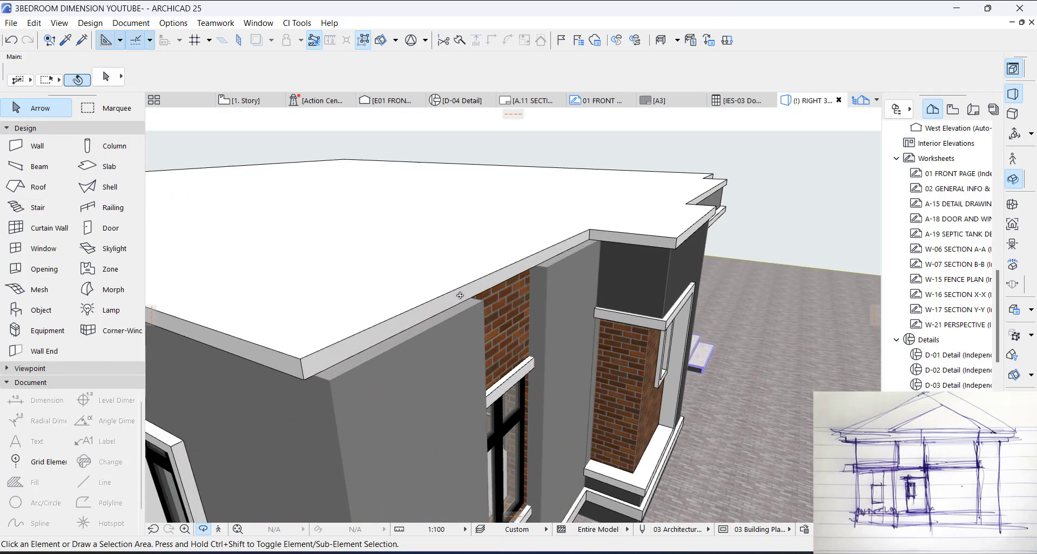
pyautogui.click(397, 323)
pyautogui.click(502, 281)
pyautogui.click(504, 400)
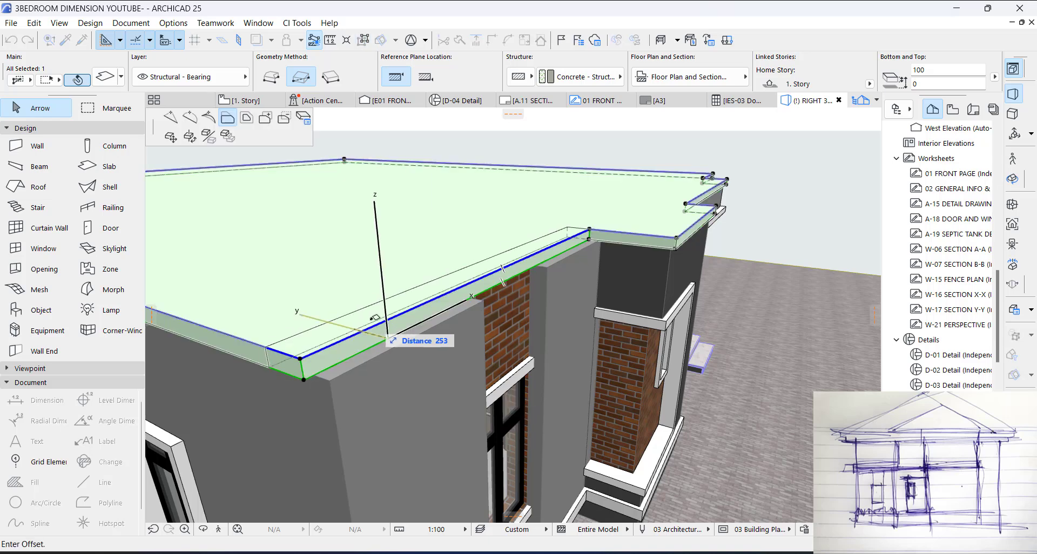
pyautogui.click(332, 378)
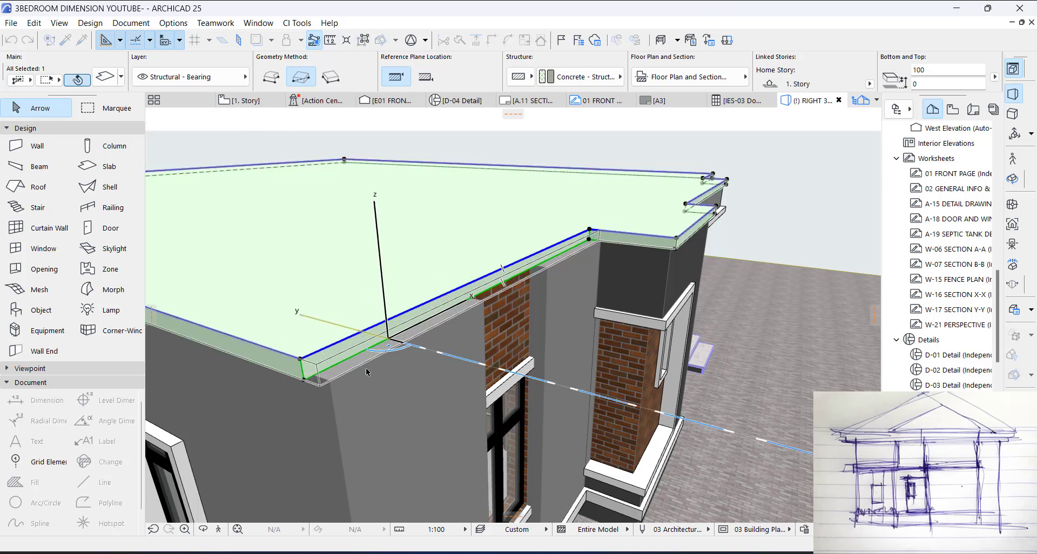
pyautogui.click(504, 295)
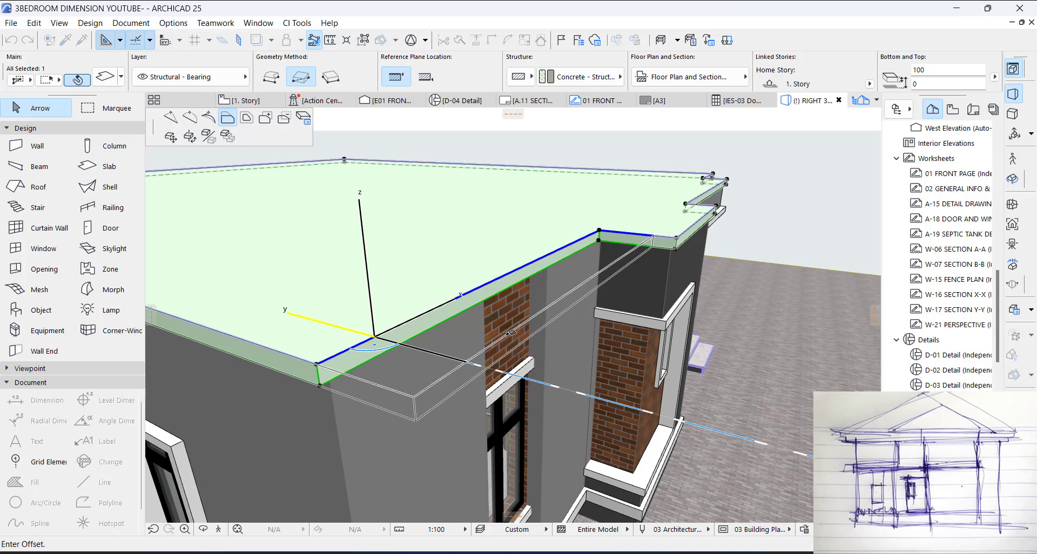
pyautogui.click(511, 333)
pyautogui.press('Escape')
pyautogui.keyDown('shift'); pyautogui.moveTo(421, 345); pyautogui.dragTo(652, 308, button='middle'); pyautogui.keyUp('shift')
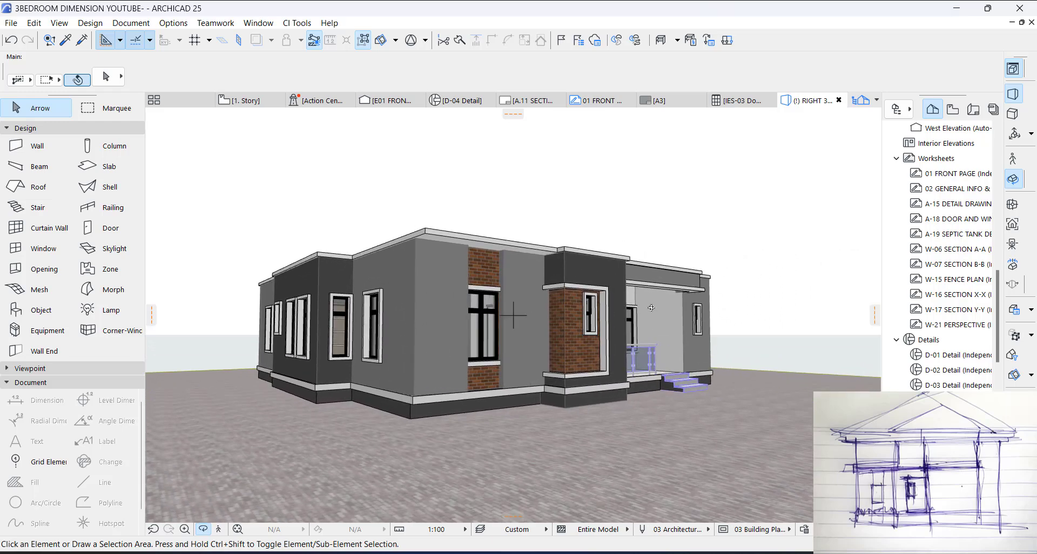
# Step: On the 1. Story plan, draw a small rectangular slab inside the front bedroom overhang, near its outer corner
pyautogui.press('F2')
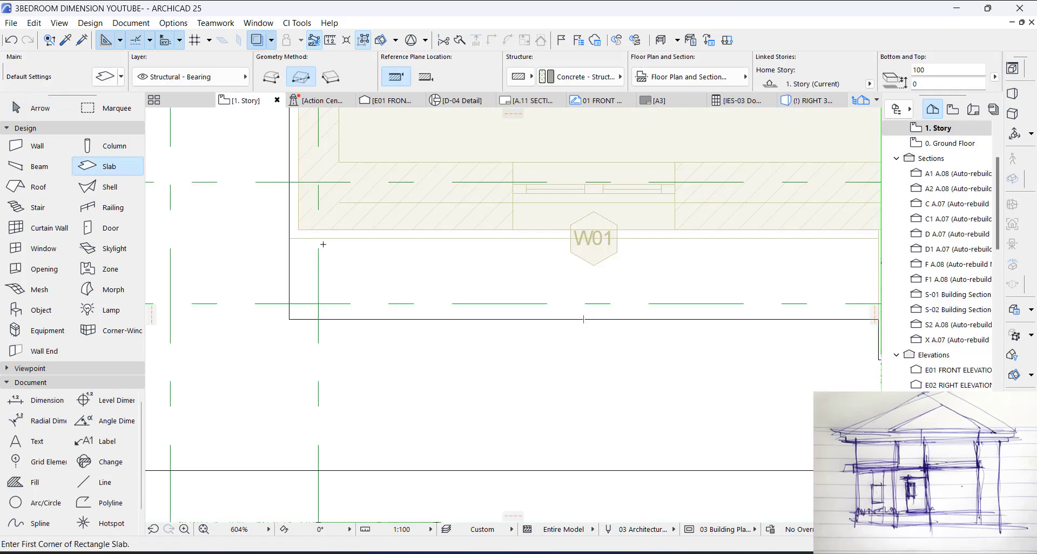
pyautogui.scroll(2, 302, 264)
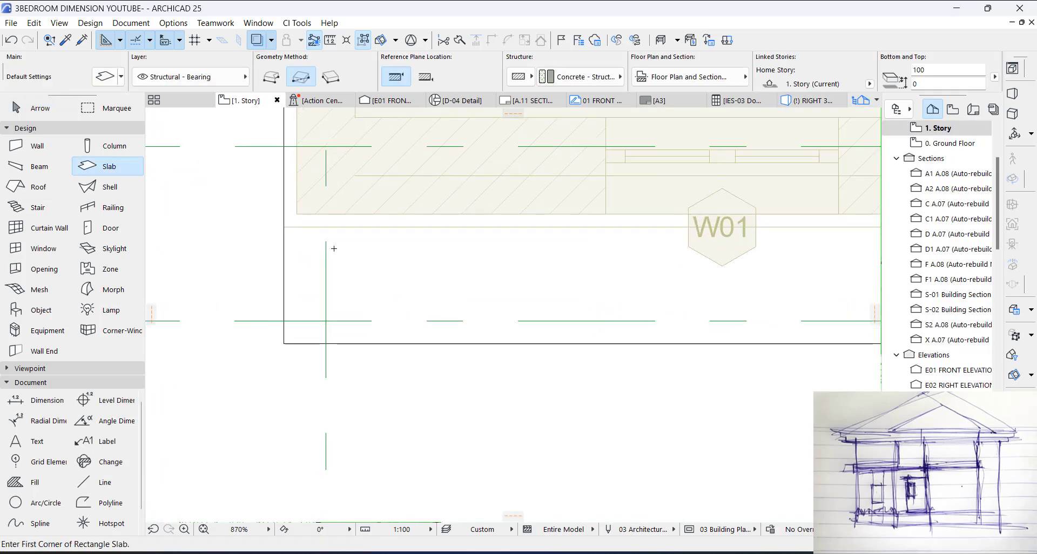
pyautogui.click(333, 249)
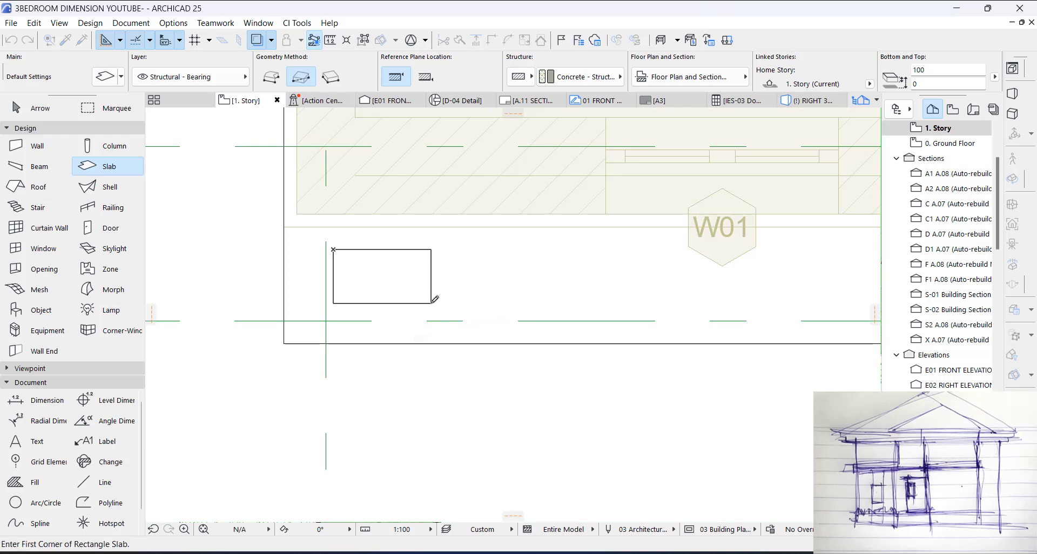
pyautogui.click(431, 303)
pyautogui.press('Escape')
# Step: Copy the small rectangular slab twice along the overhang, spacing the copies about 570 mm apart
pyautogui.click(427, 285)
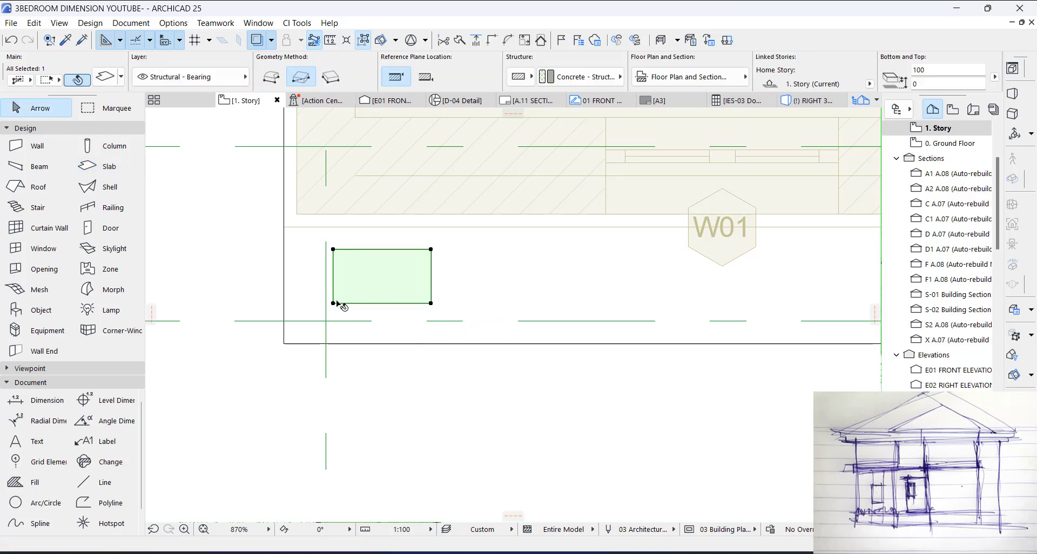
pyautogui.hotkey('ctrl', 'd')
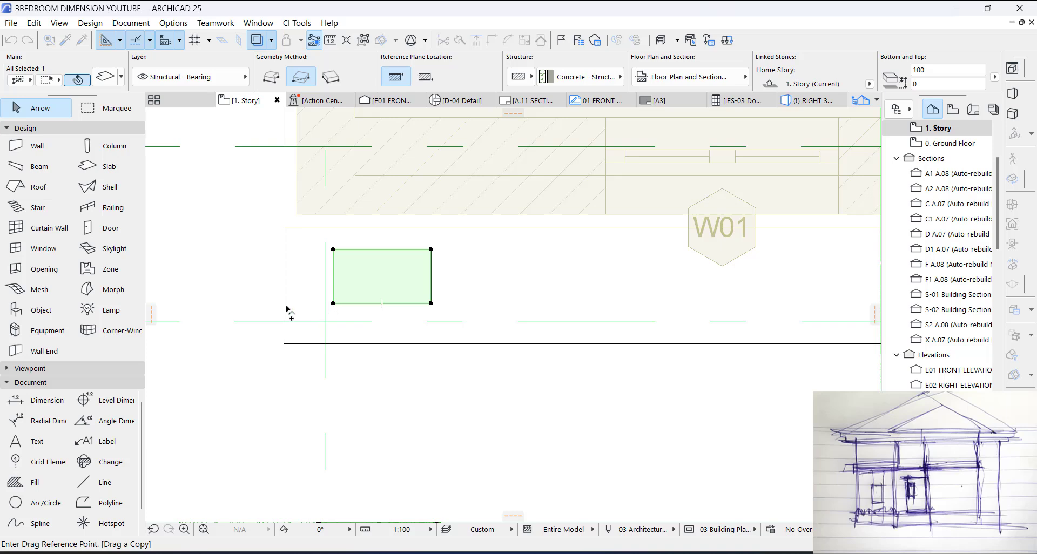
pyautogui.click(284, 302)
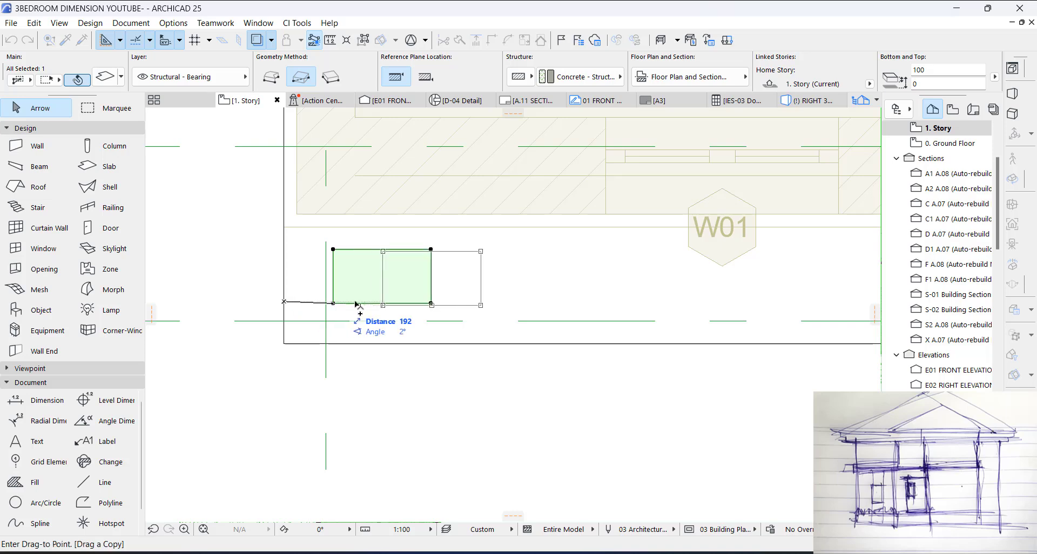
pyautogui.click(432, 305)
pyautogui.hotkey('ctrl', 'd')
pyautogui.click(431, 303)
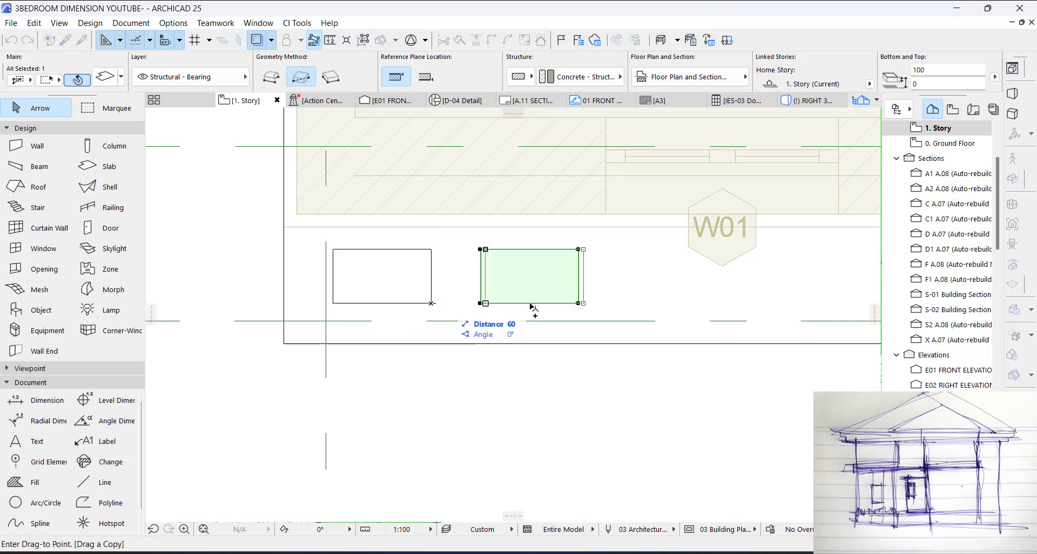
pyautogui.click(579, 304)
pyautogui.press('Escape')
pyautogui.scroll(-4, 330, 322)
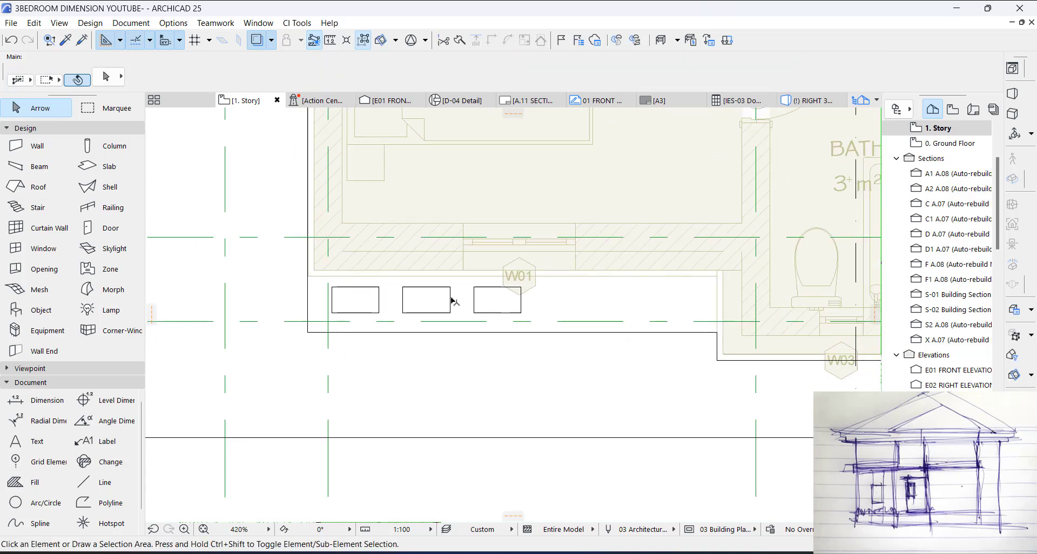
# Step: Cut three openings through the roof slab's bedroom overhang, following the outlines of the three small rectangles
pyautogui.click(525, 304)
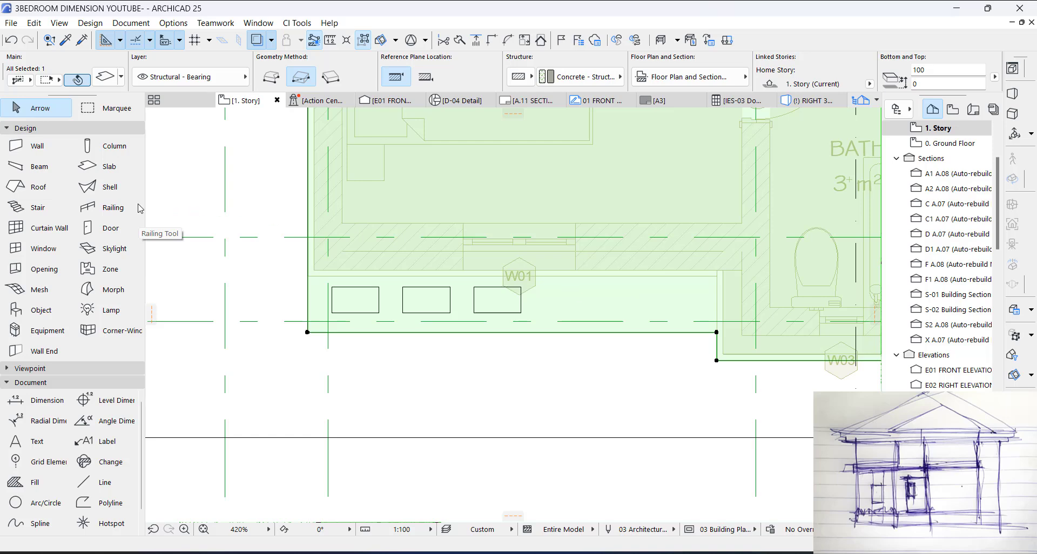
pyautogui.click(109, 168)
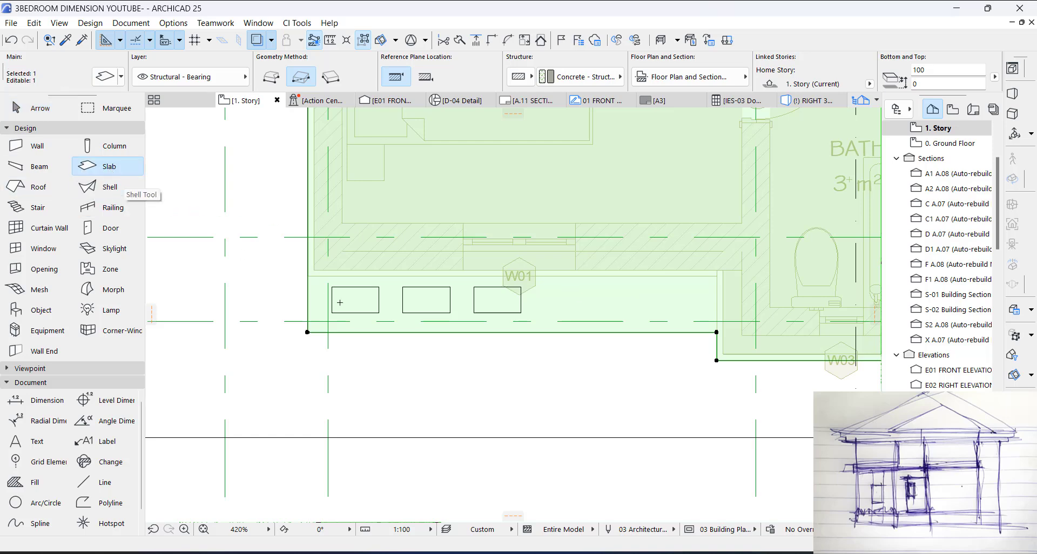
pyautogui.click(381, 296)
pyautogui.click(414, 295)
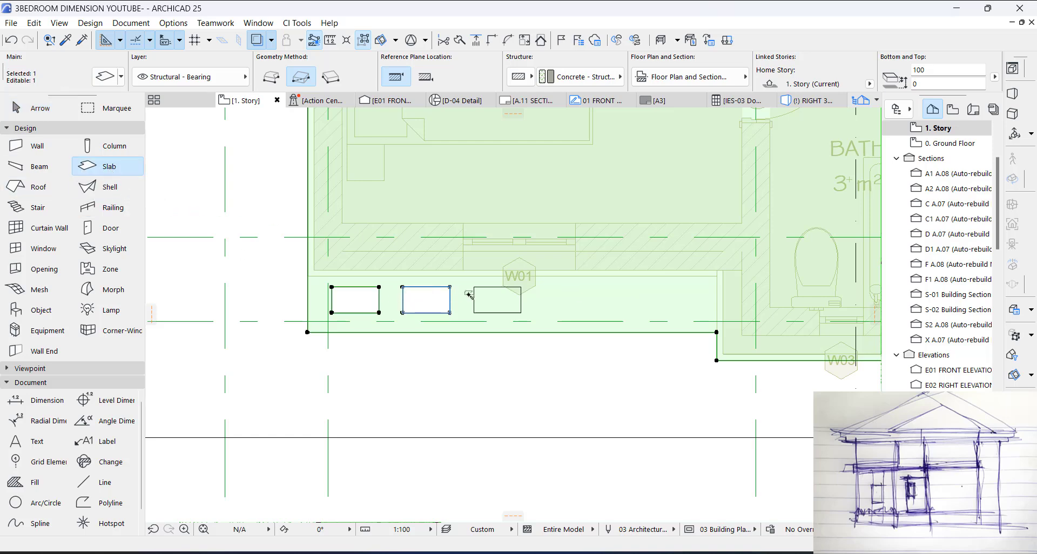
pyautogui.click(487, 297)
pyautogui.press('Escape')
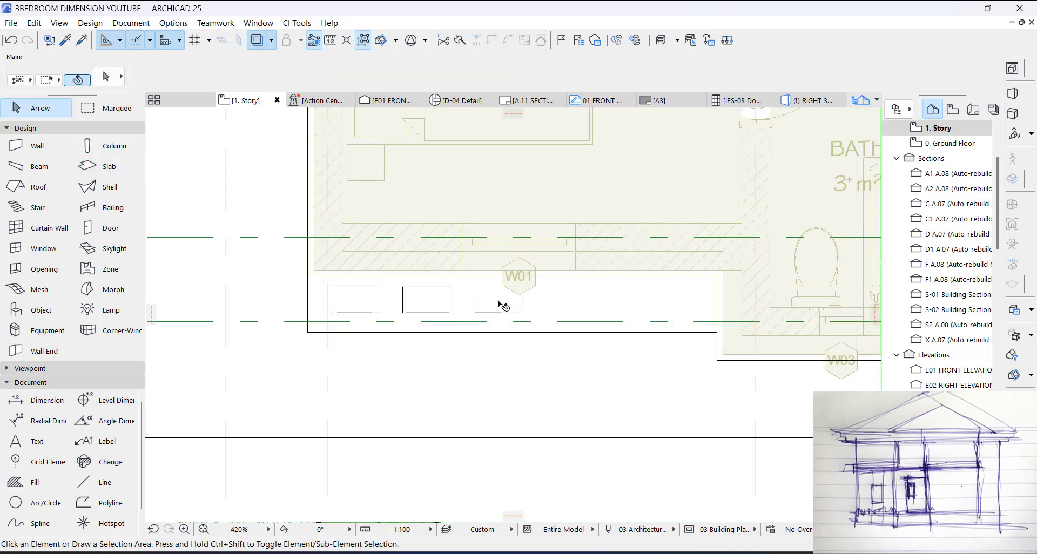
# Step: Delete the three small rectangular slabs that fill the overhang openings
pyautogui.click(497, 302)
pyautogui.keyDown('shift'); pyautogui.click(423, 299); pyautogui.keyUp('shift')
pyautogui.keyDown('shift'); pyautogui.click(357, 300); pyautogui.keyUp('shift')
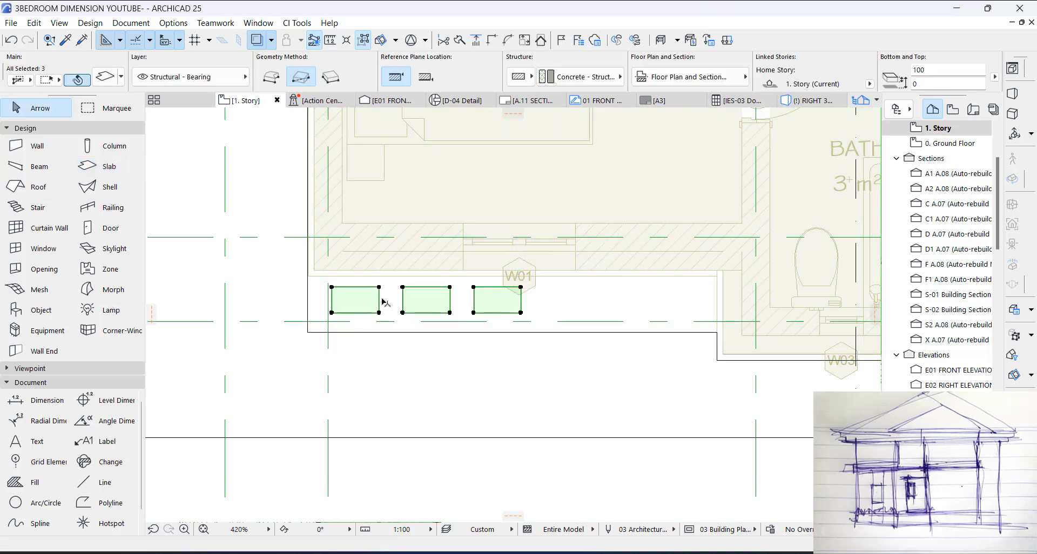
pyautogui.press('Escape')
# Step: Select the roof slab in the 3D model and show that selection on the floor plan
pyautogui.press('F3')
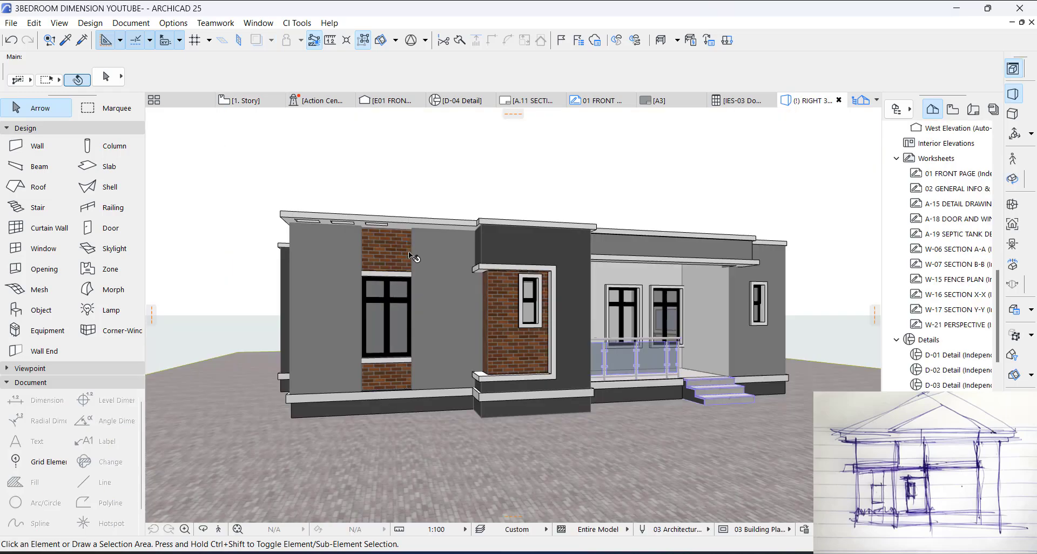
pyautogui.keyDown('shift'); pyautogui.moveTo(420, 283); pyautogui.dragTo(442, 317, button='middle'); pyautogui.keyUp('shift')
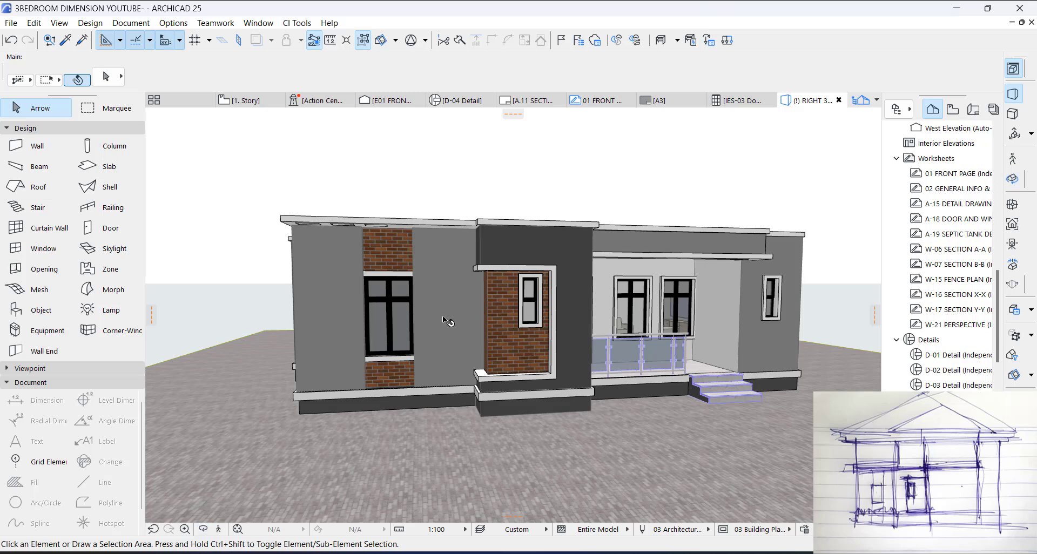
pyautogui.click(444, 215)
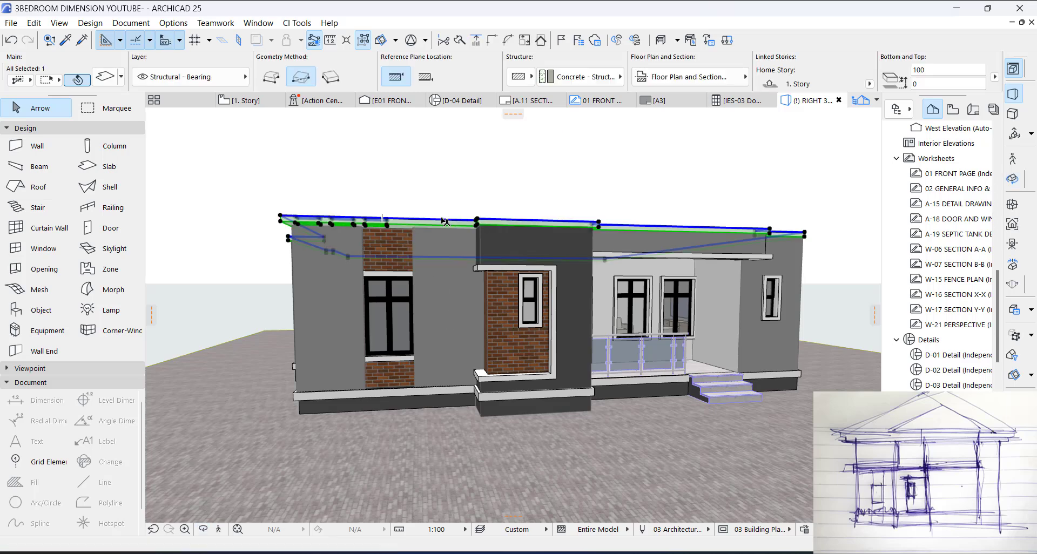
pyautogui.rightClick(443, 215)
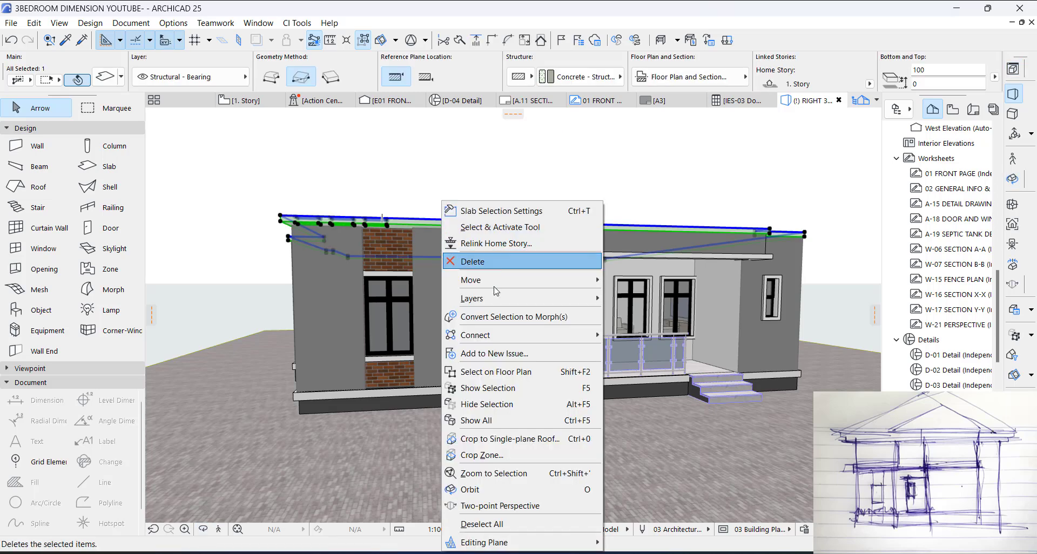
pyautogui.click(513, 373)
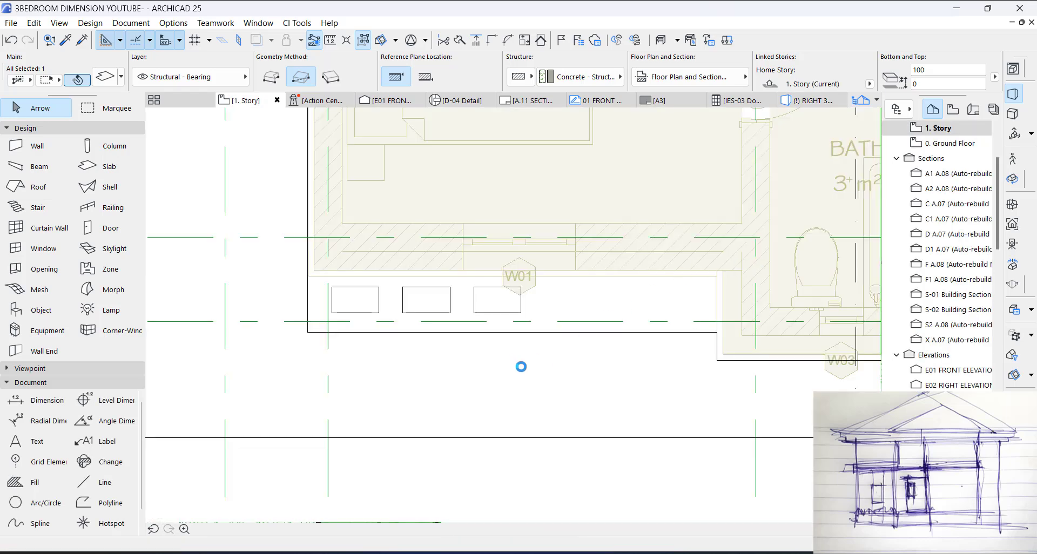
# Step: Override all default wall surfaces with Paint - Sand Beige
pyautogui.click(35, 151)
pyautogui.click(108, 76)
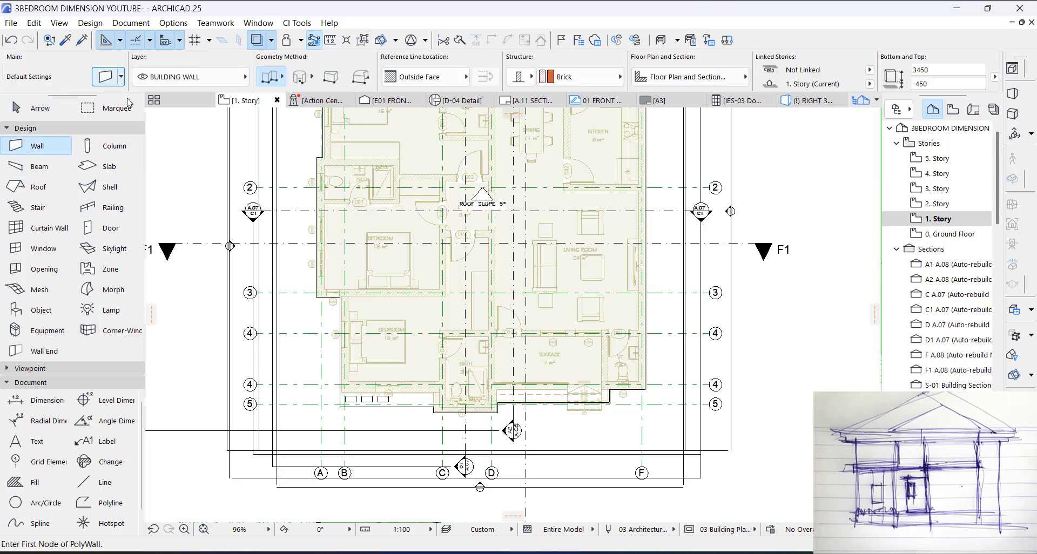
pyautogui.click(416, 160)
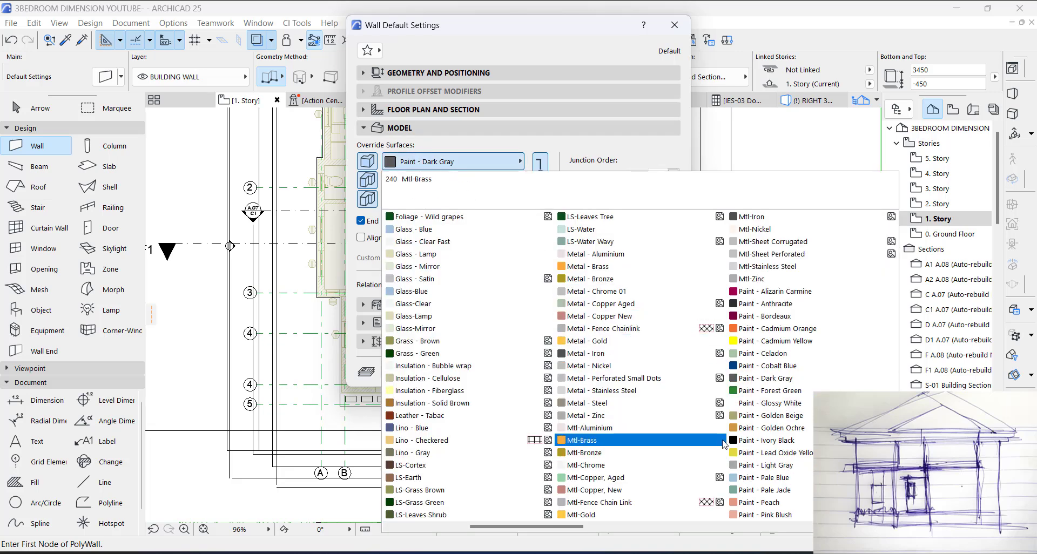
pyautogui.scroll(-5, 773, 432)
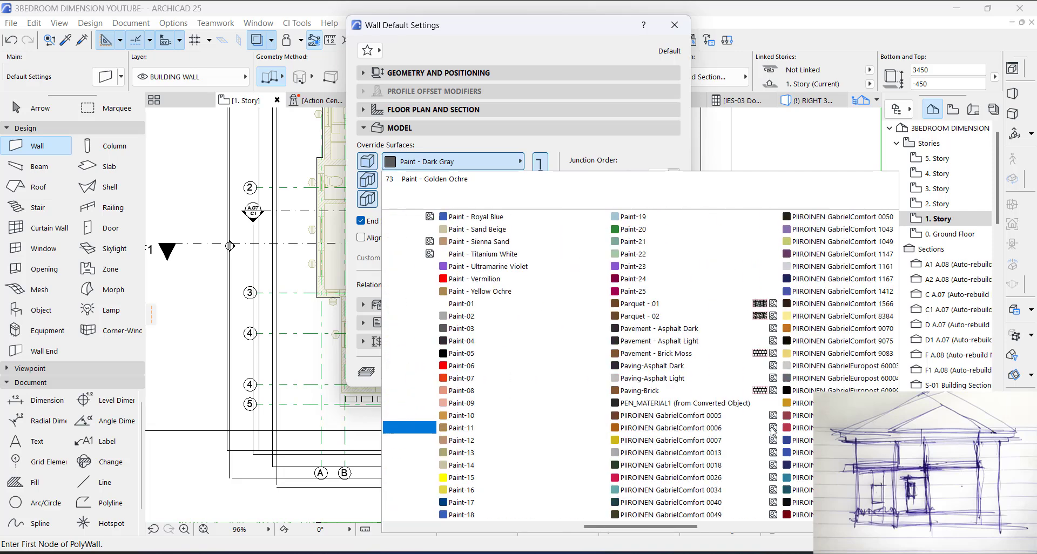
pyautogui.click(427, 240)
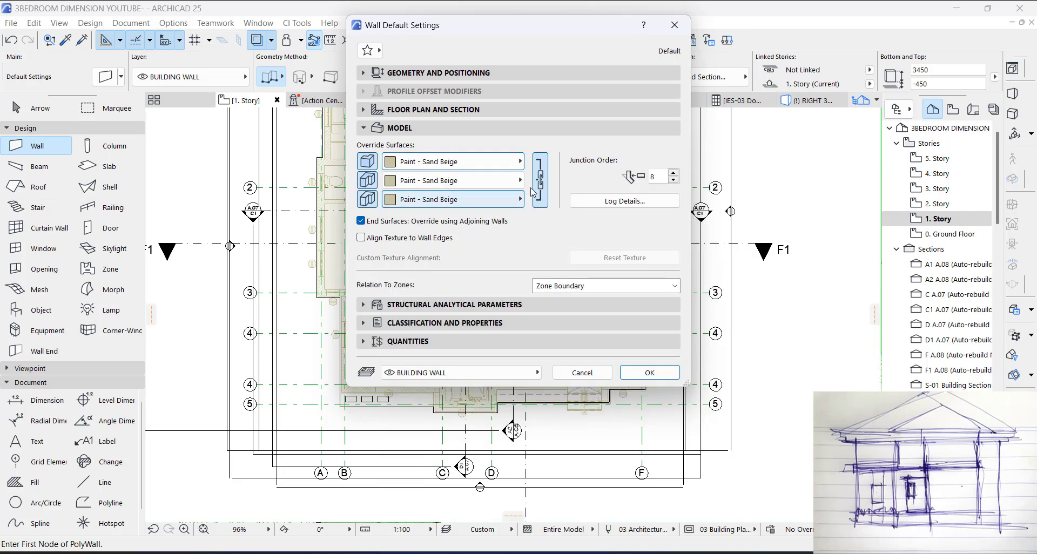
# Step: Set the default wall height to 300, its base offset to 0 and its elevation to project zero to 3100
pyautogui.click(453, 73)
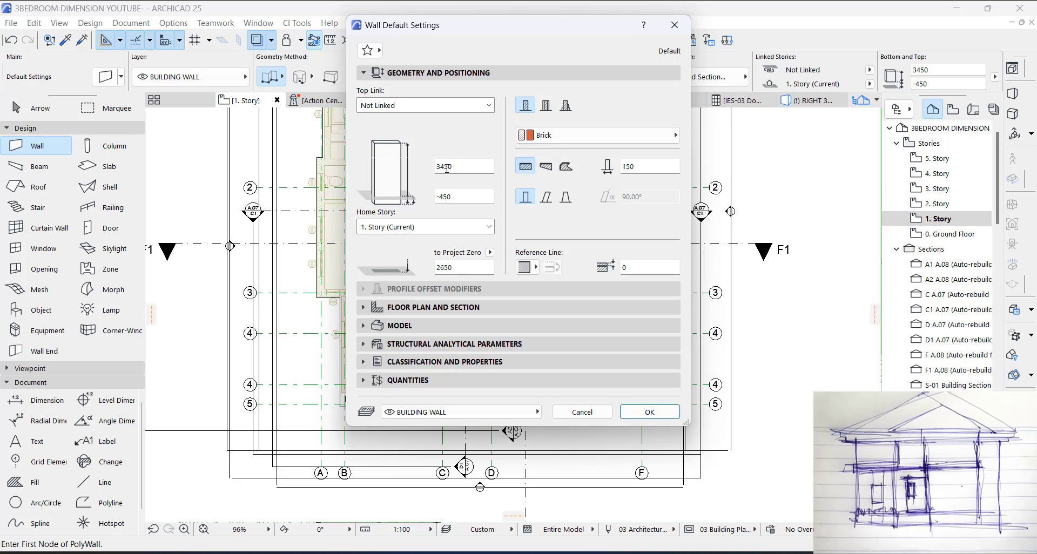
pyautogui.moveTo(454, 165); pyautogui.dragTo(427, 166)
pyautogui.doubleClick(459, 264)
pyautogui.write('3100')
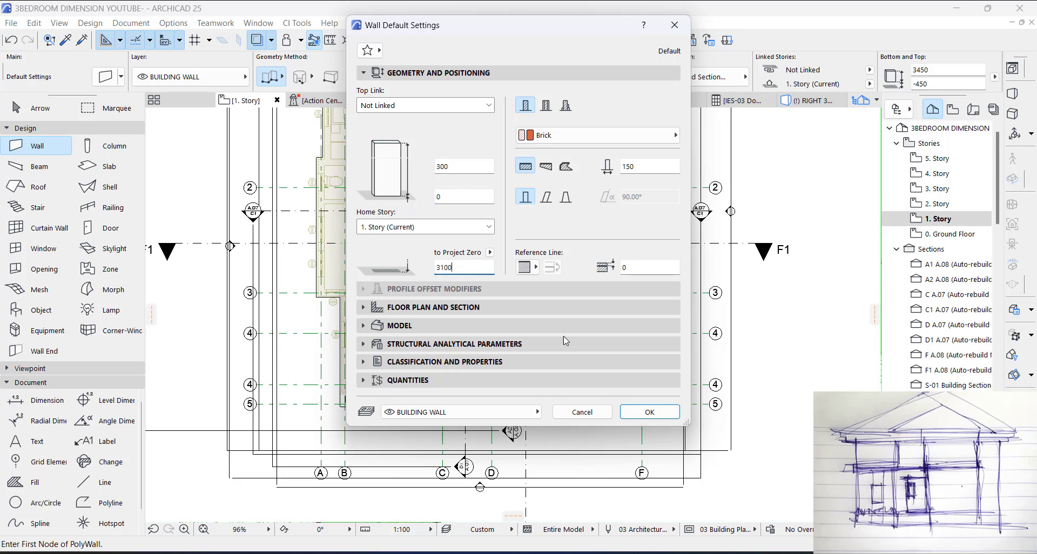
pyautogui.click(651, 413)
# Step: Start a chained wall at the front bedroom's bath-side corner, flip its reference line, and run it 3200 mm along the bedroom's front inner face
pyautogui.scroll(8, 356, 365)
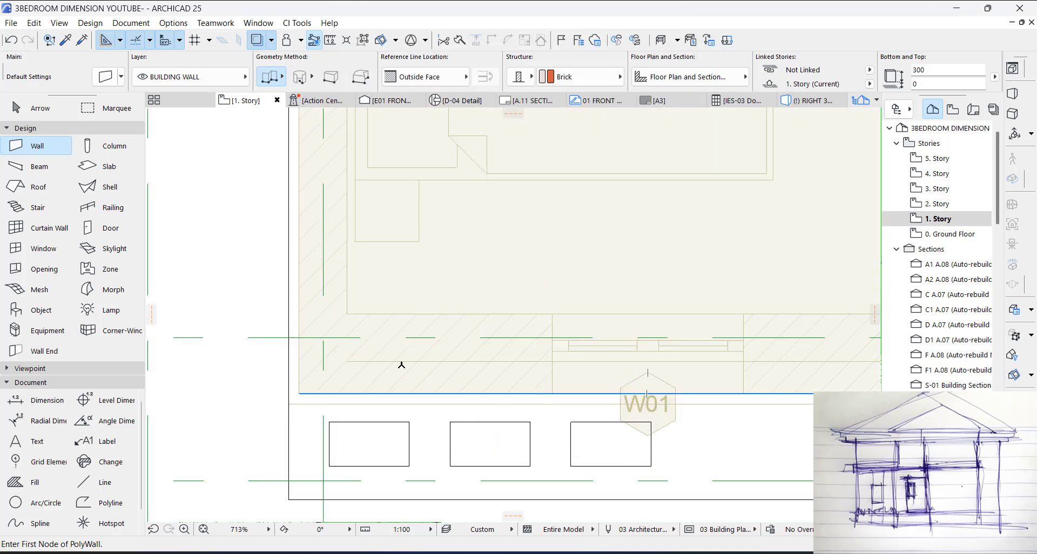
pyautogui.scroll(-3, 351, 354)
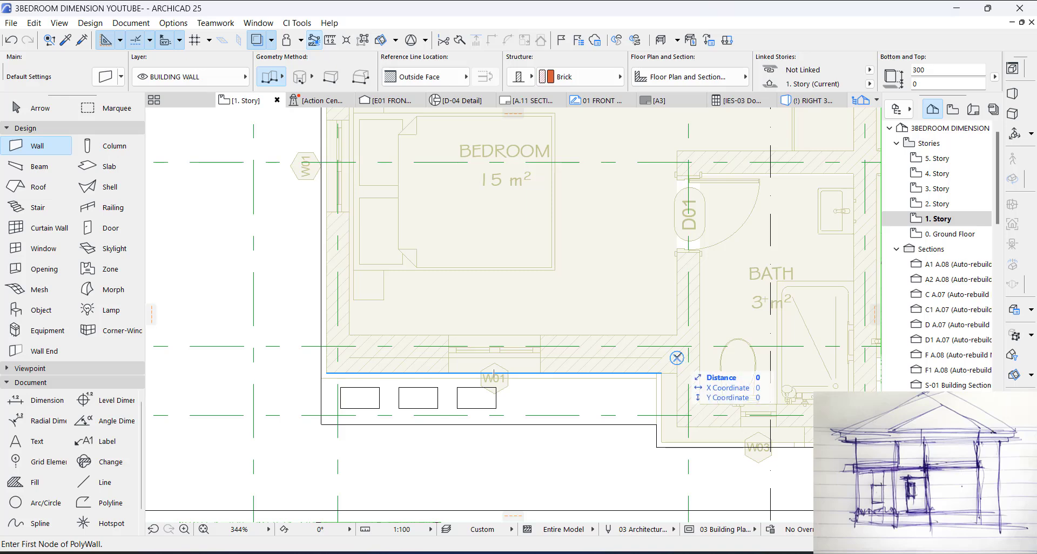
pyautogui.click(677, 335)
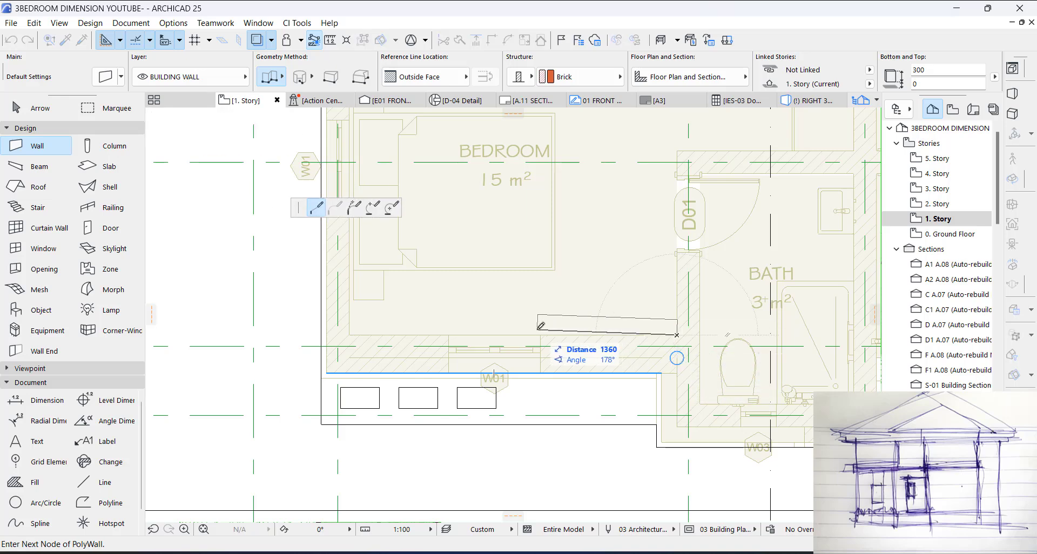
pyautogui.click(485, 77)
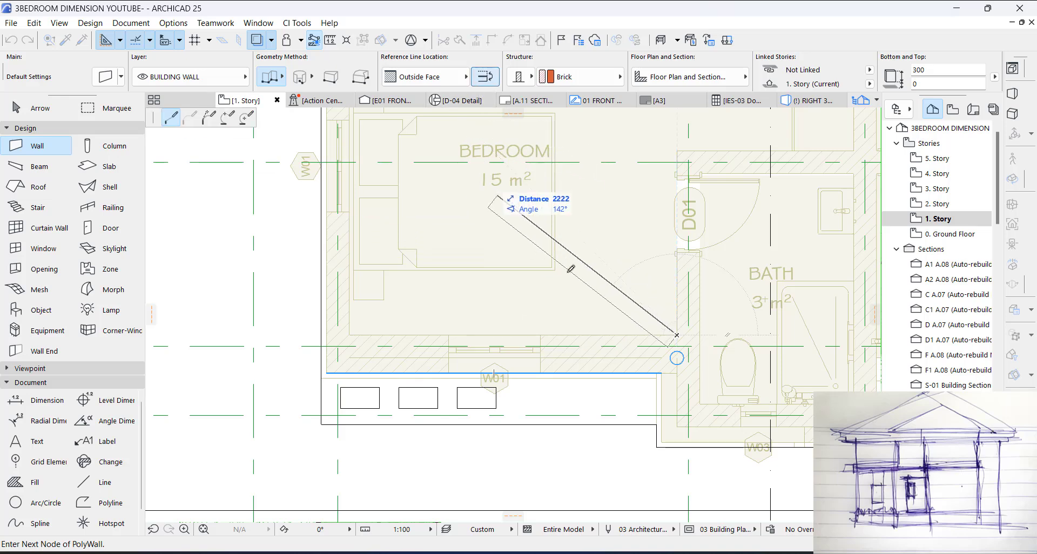
pyautogui.click(350, 335)
# Step: Continue the wall 3225 mm along the front bedroom's outer side, then along the short W04 return to the middle bedroom's corner
pyautogui.moveTo(351, 198); pyautogui.dragTo(368, 453, button='middle')
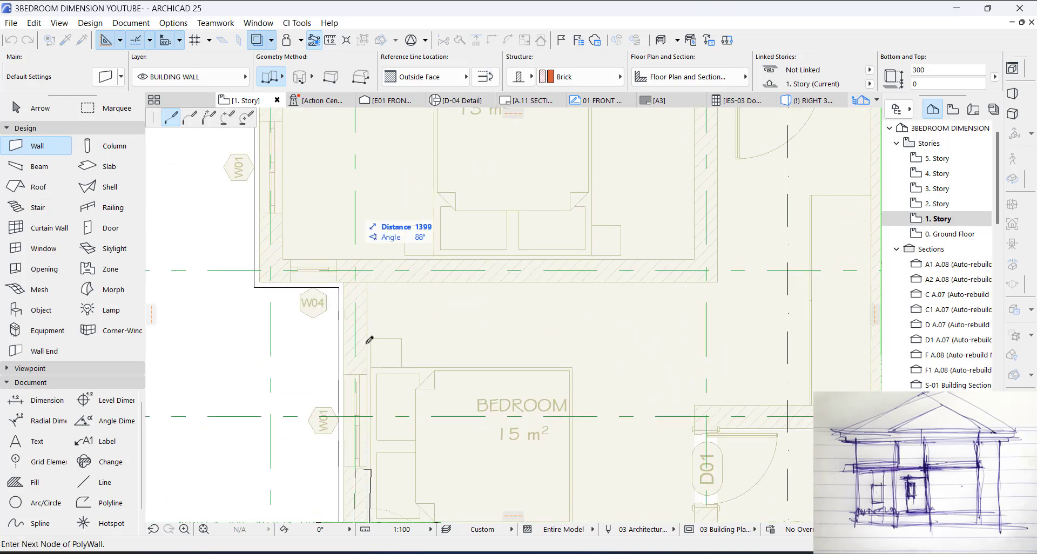
pyautogui.click(367, 261)
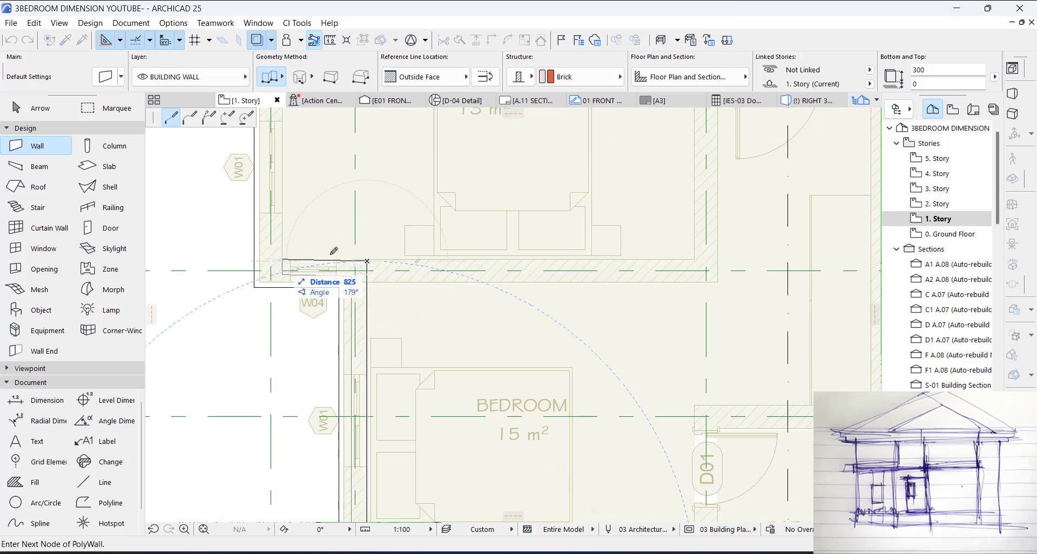
pyautogui.scroll(3, 400, 265)
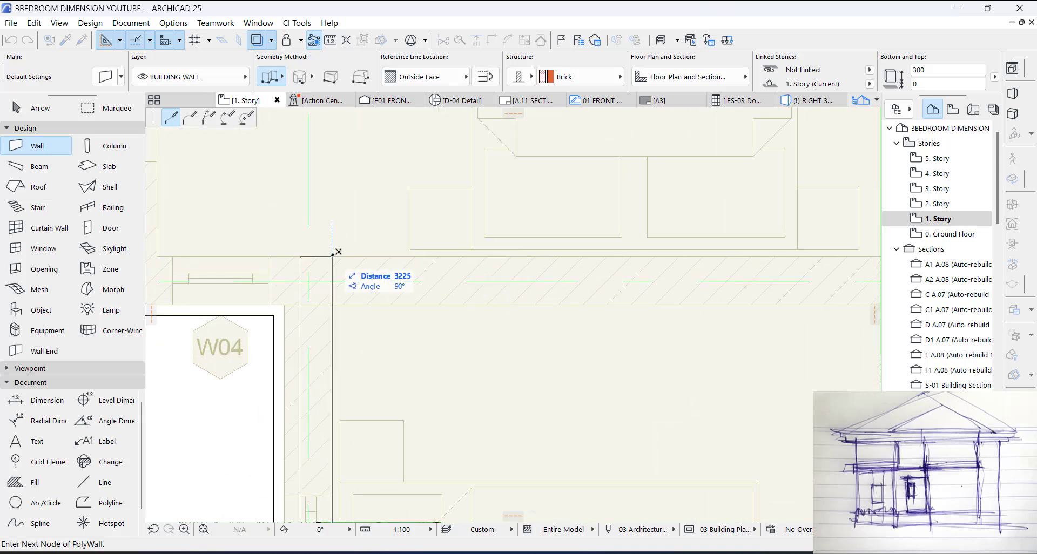
pyautogui.scroll(-3, 340, 252)
pyautogui.click(293, 257)
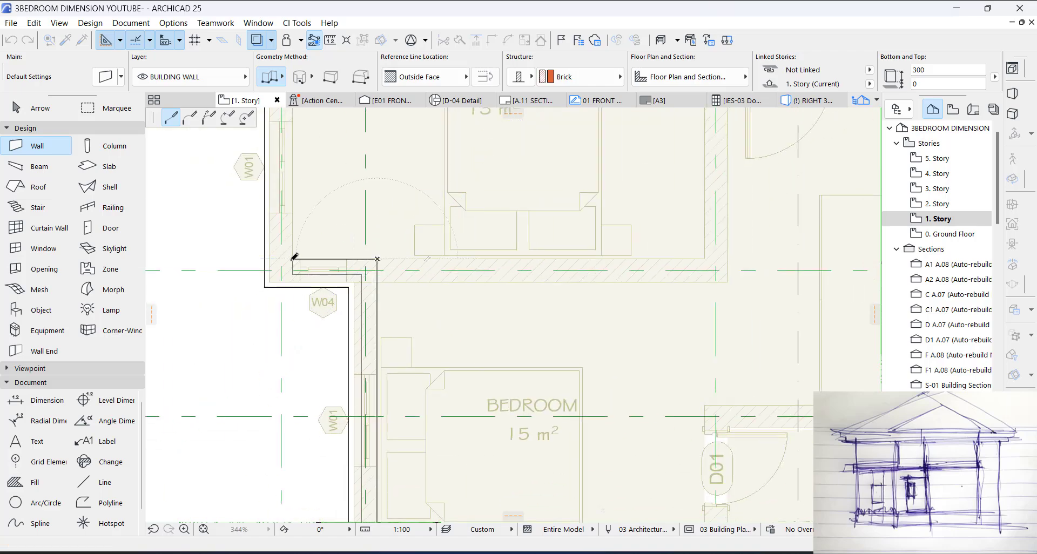
# Step: Continue the wall along the middle bedroom's side to the 3 m² bath's rear corner, then step it in 226 mm
pyautogui.scroll(-1, 325, 302)
pyautogui.scroll(-3, 328, 298)
pyautogui.scroll(5, 302, 318)
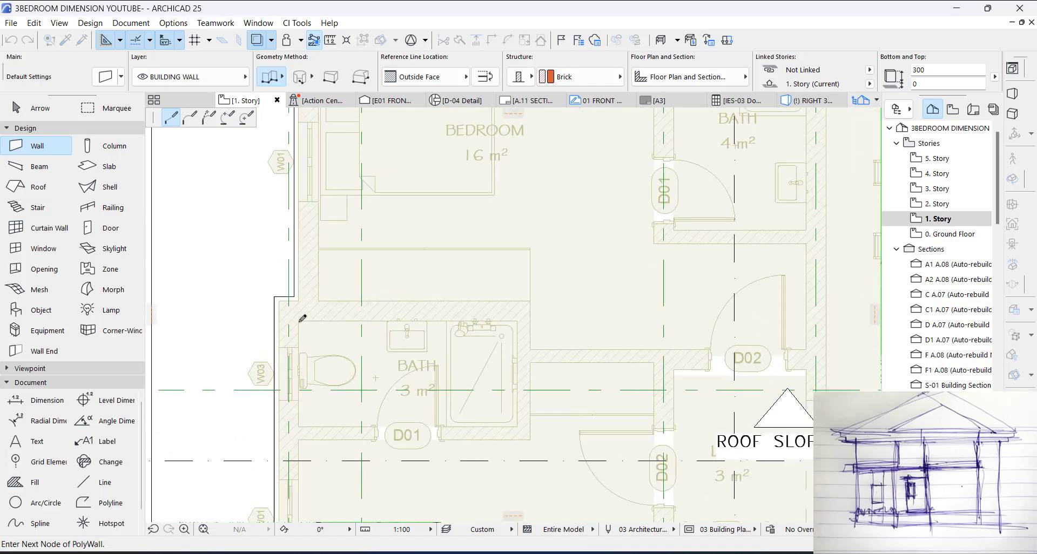
pyautogui.click(299, 321)
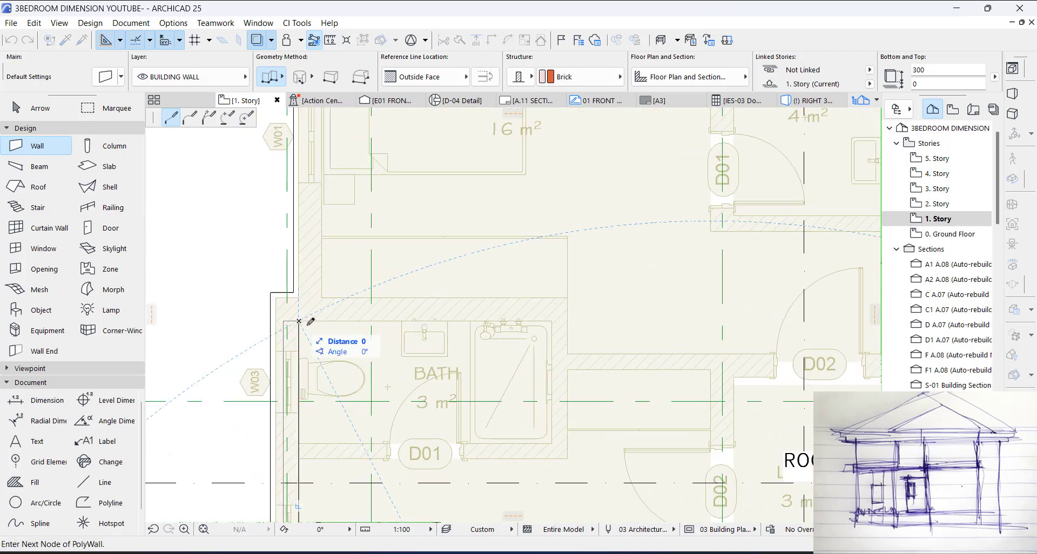
pyautogui.click(326, 314)
pyautogui.click(323, 320)
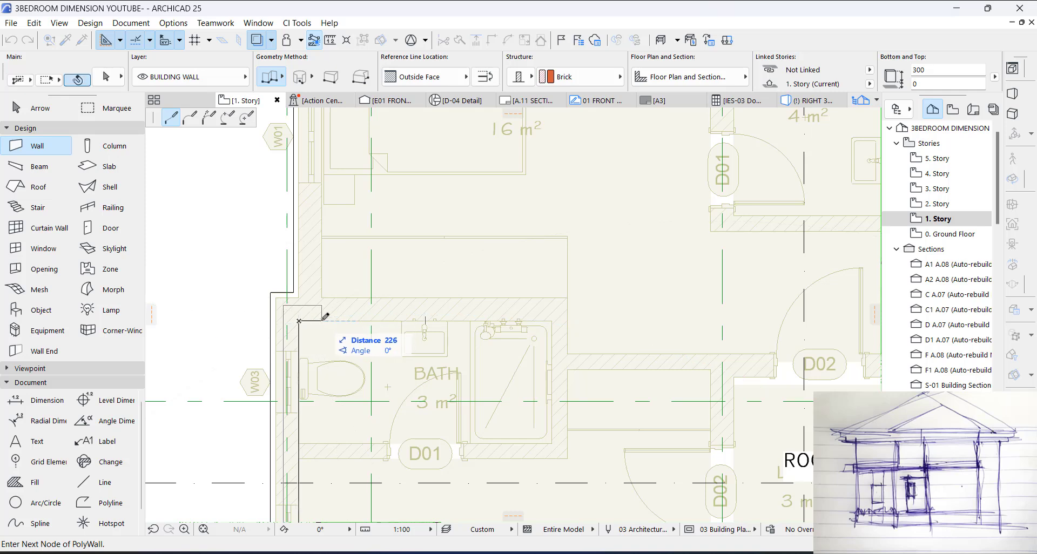
# Step: Run the wall around the rear bedroom, 10775 mm across the rear to the kitchen side, and 11100 mm forward to the VT corner
pyautogui.scroll(-1, 326, 290)
pyautogui.scroll(-3, 329, 210)
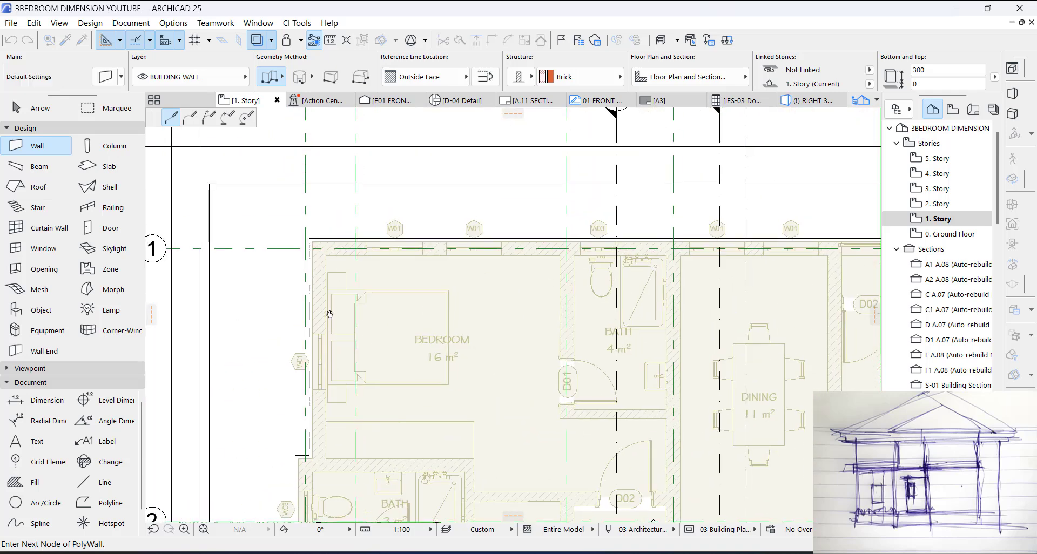
pyautogui.moveTo(646, 256); pyautogui.dragTo(343, 208, button='middle')
pyautogui.scroll(2, 667, 210)
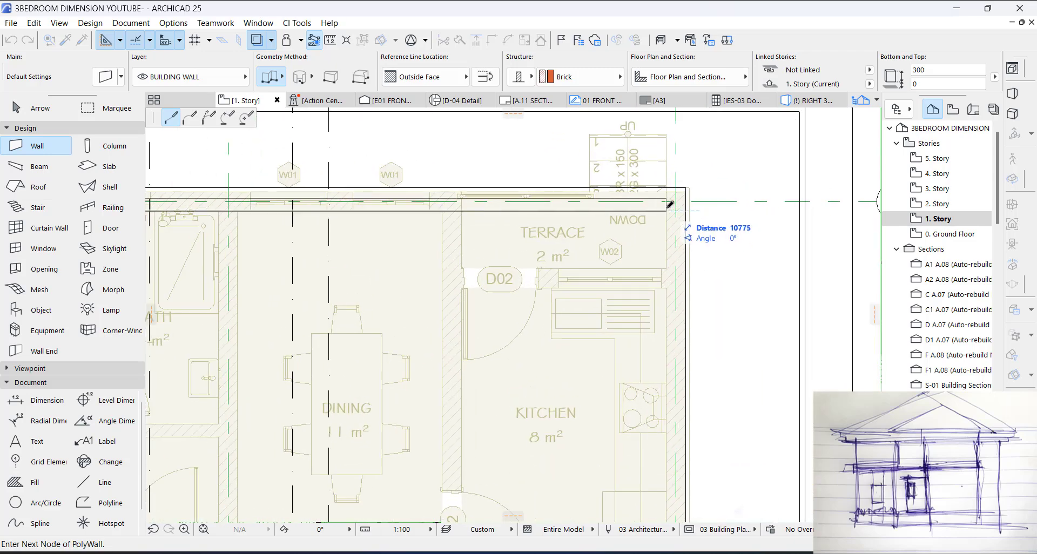
pyautogui.scroll(-4, 676, 340)
pyautogui.scroll(3, 679, 456)
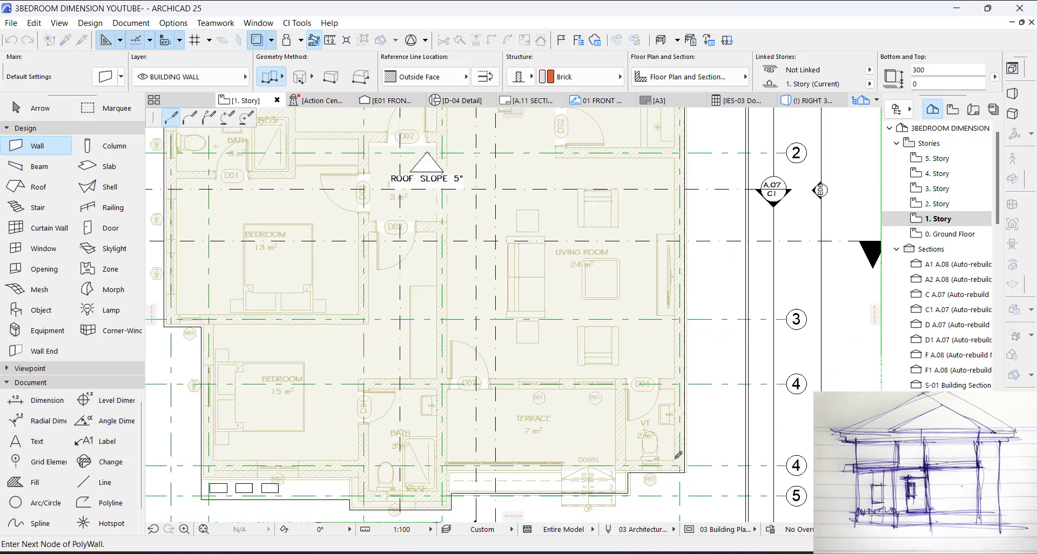
pyautogui.scroll(2, 679, 456)
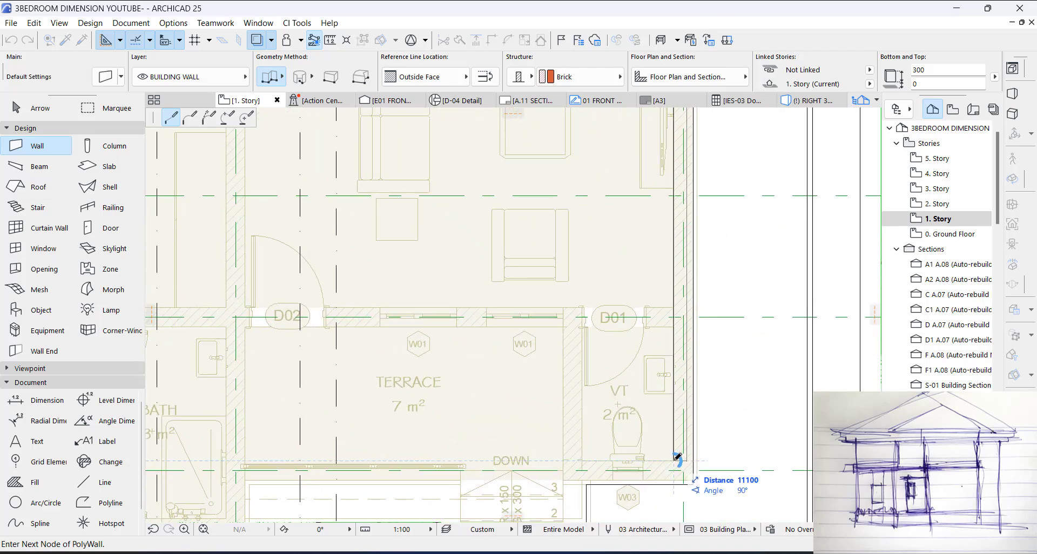
pyautogui.click(678, 457)
# Step: Continue the wall 1300 mm along the VT room's front, then turn it 450 mm forward beside the terrace steps
pyautogui.scroll(-3, 678, 457)
pyautogui.scroll(3, 678, 458)
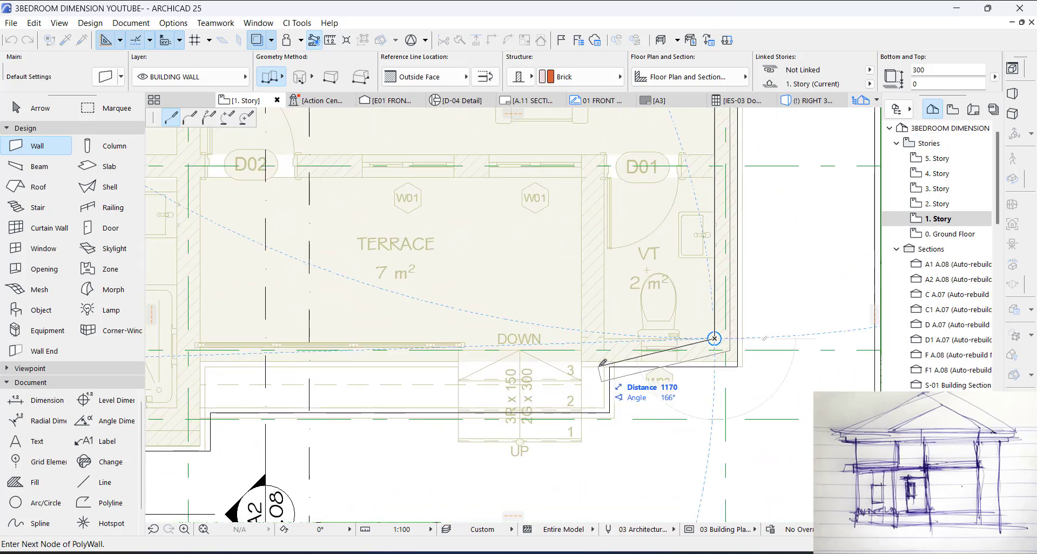
pyautogui.scroll(2, 589, 351)
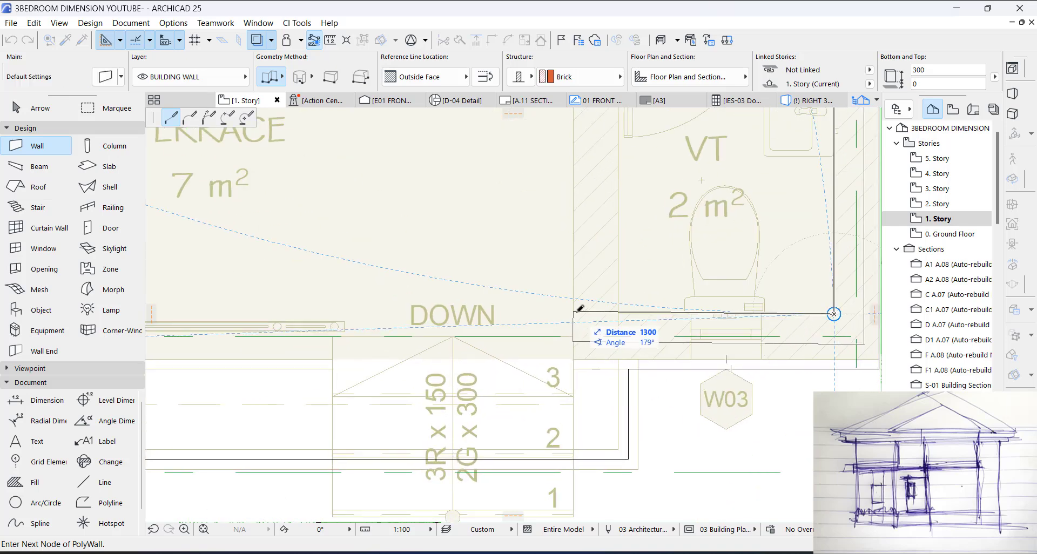
pyautogui.click(574, 312)
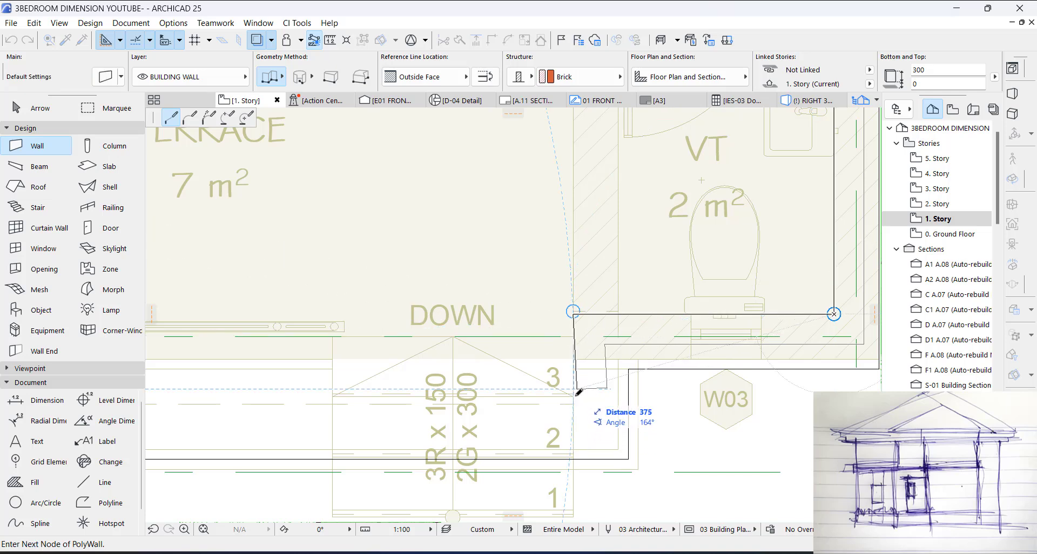
pyautogui.press('shift')
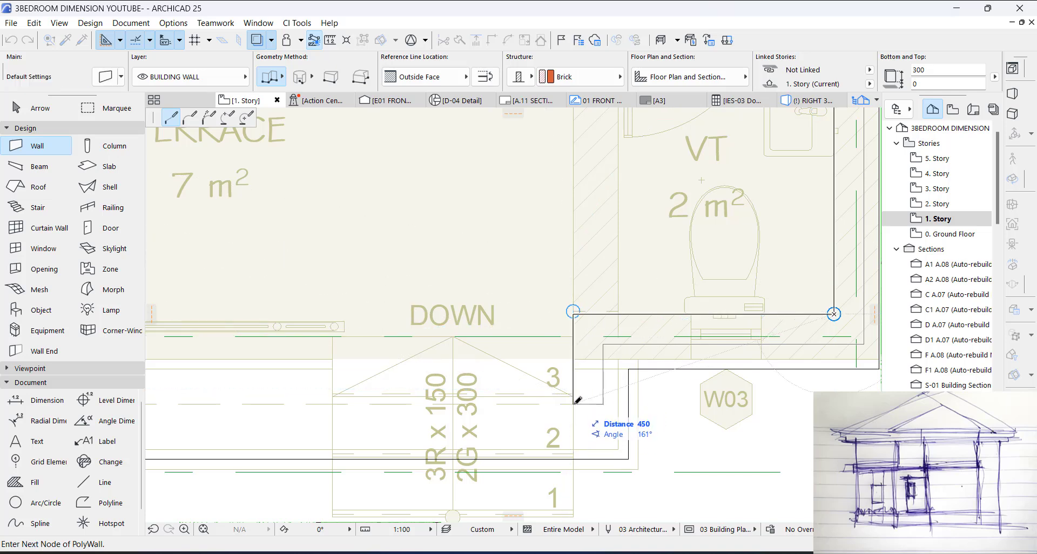
pyautogui.doubleClick(574, 402)
pyautogui.click(574, 402)
# Step: Continue the wall across the terrace front to the inner face of the front bath's terrace-side wall
pyautogui.scroll(-7, 751, 383)
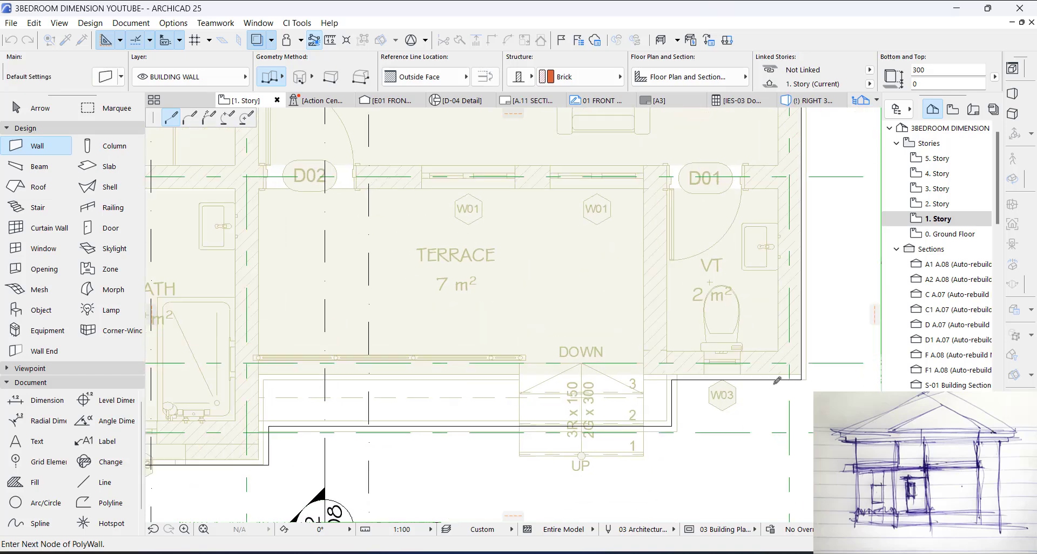
pyautogui.scroll(3, 527, 403)
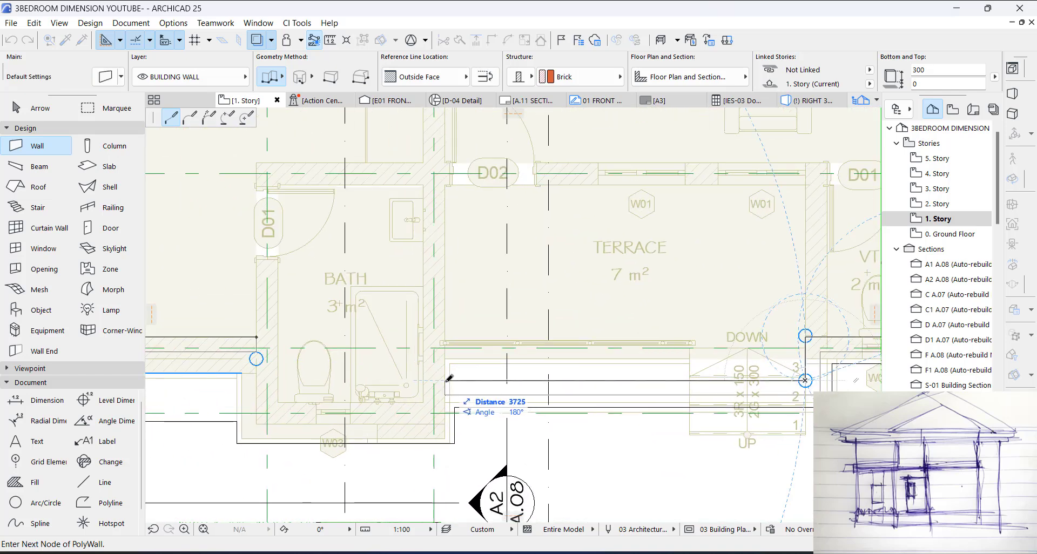
pyautogui.click(423, 381)
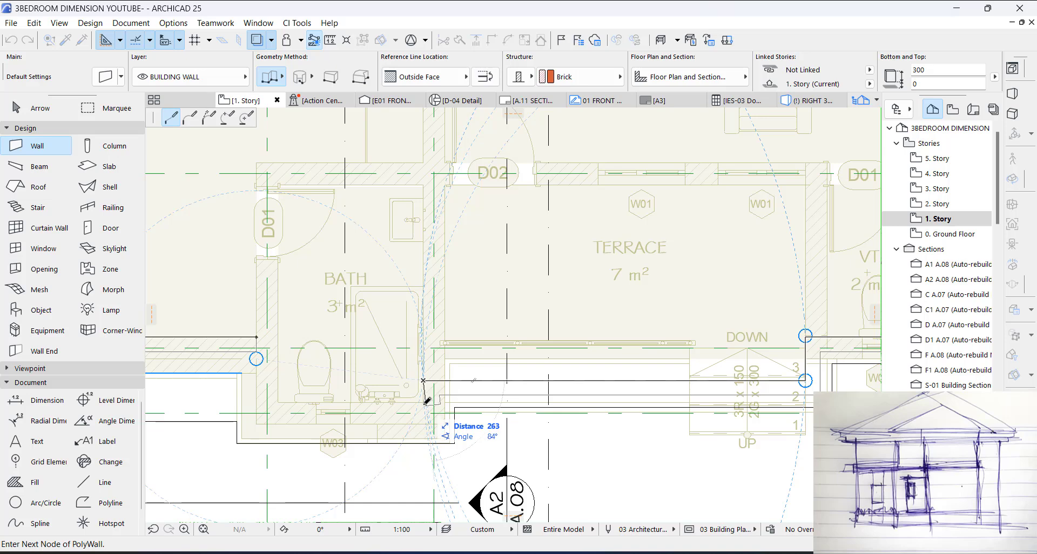
# Step: Trace the wall around the front bath's projecting inner faces and finish the chain level with its starting point
pyautogui.scroll(3, 427, 401)
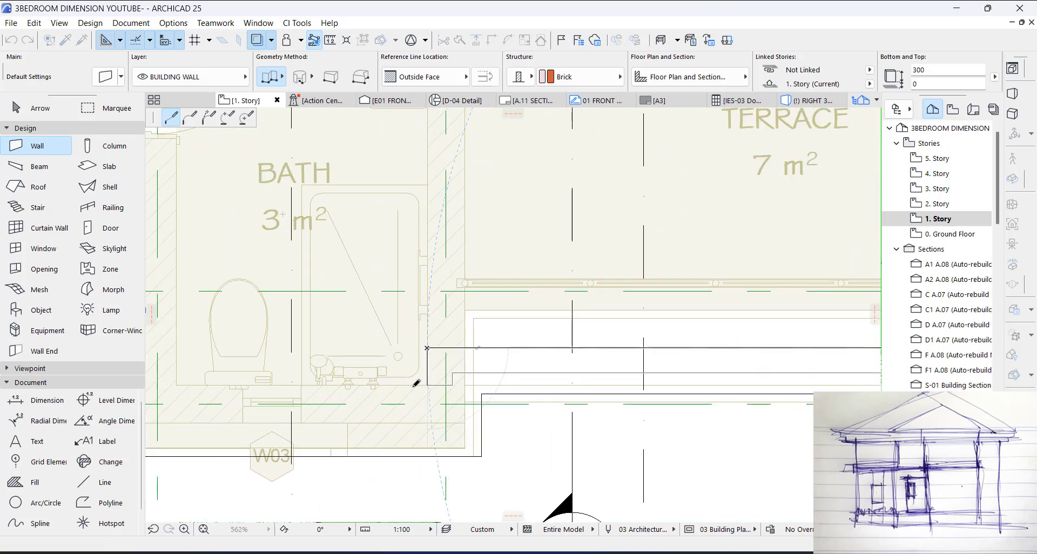
pyautogui.scroll(-3, 551, 316)
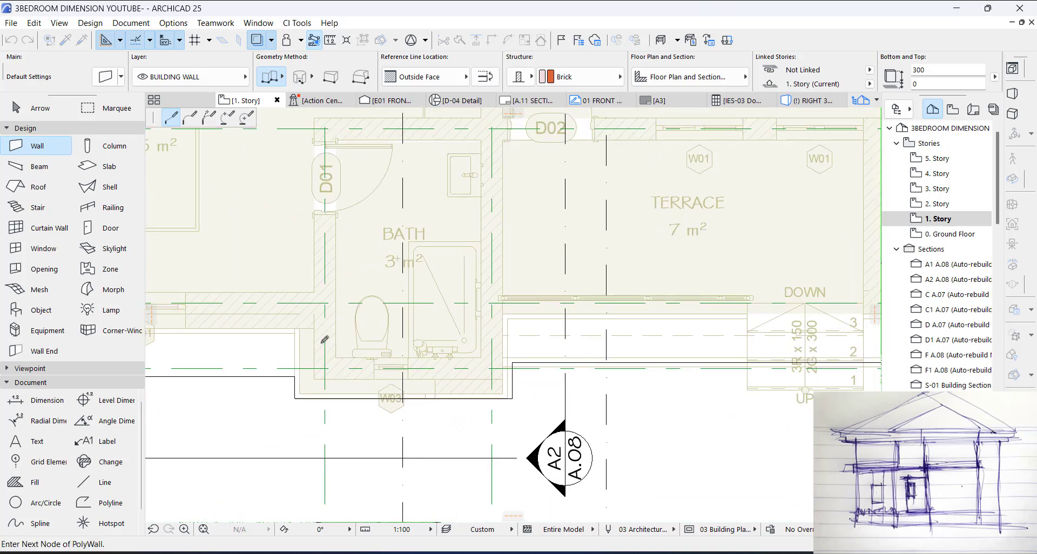
pyautogui.click(337, 292)
pyautogui.scroll(2, 338, 291)
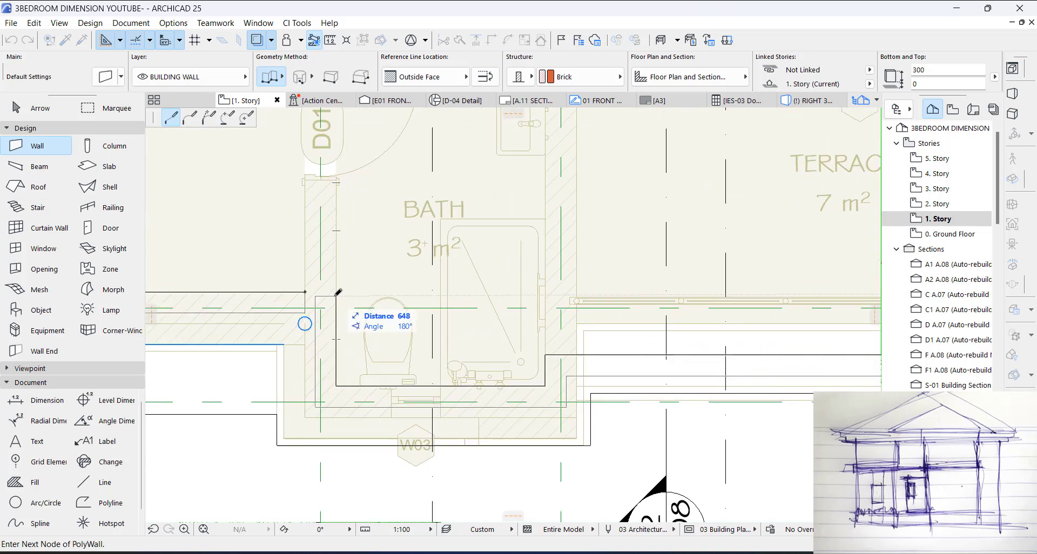
pyautogui.rightClick(337, 291)
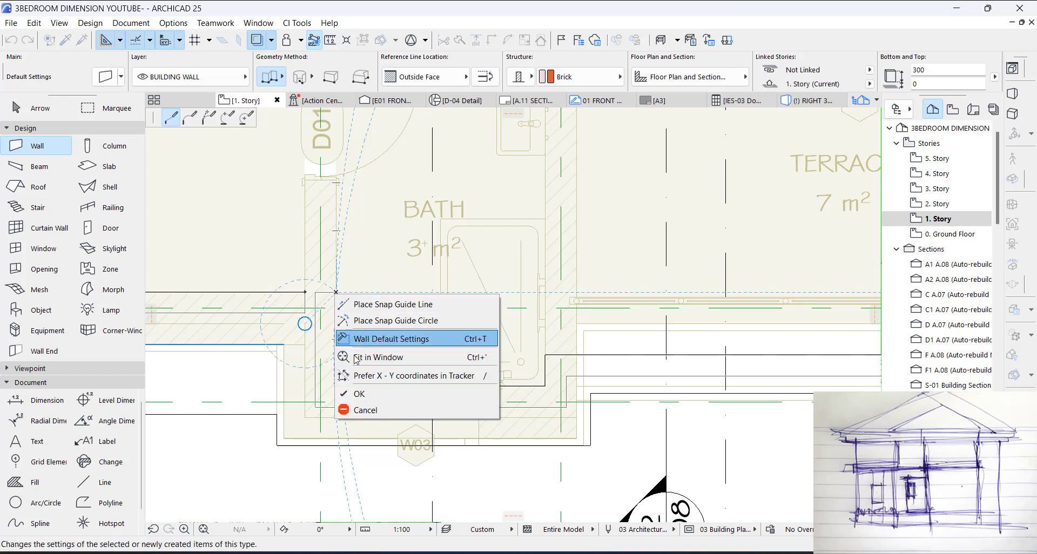
pyautogui.click(361, 393)
pyautogui.press('Escape')
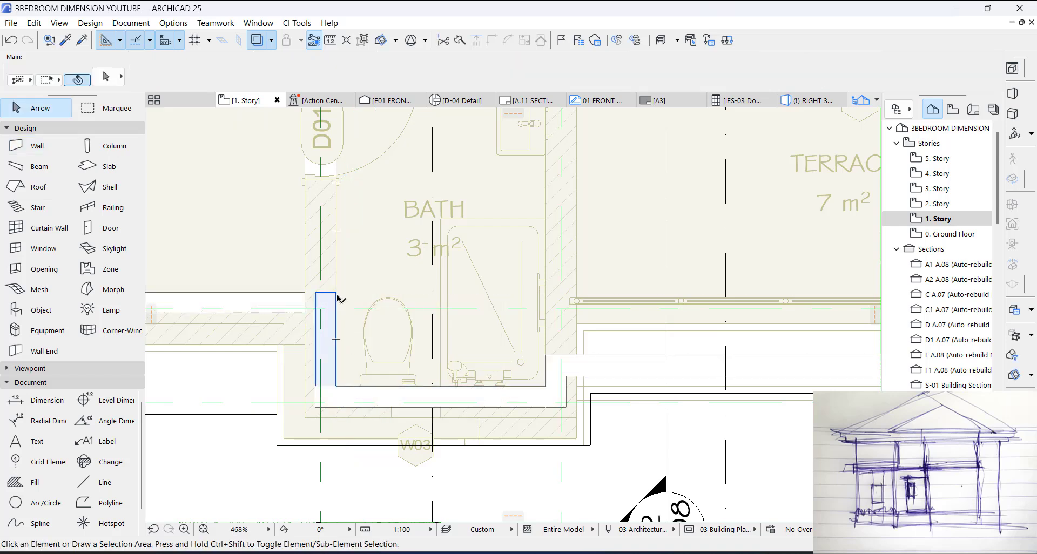
# Step: Suspend element grouping and intersect the chain's first and last walls at the front bath corner to close the perimeter loop
pyautogui.click(338, 297)
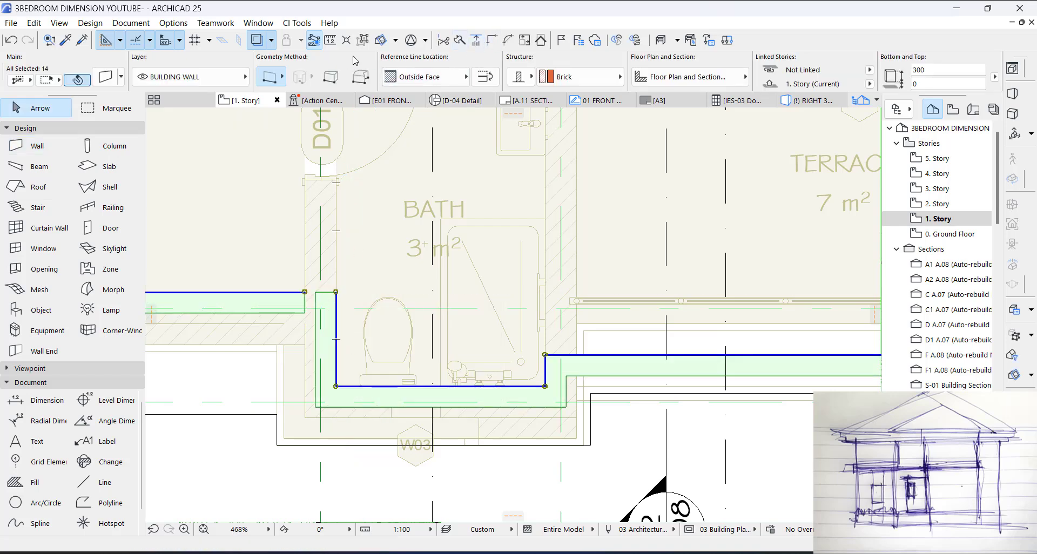
pyautogui.click(363, 40)
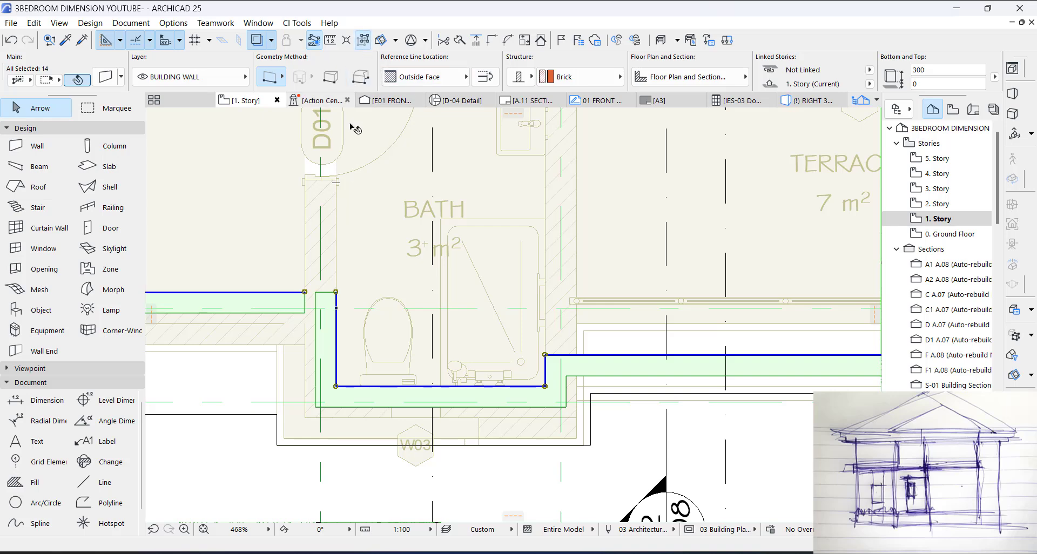
pyautogui.click(305, 297)
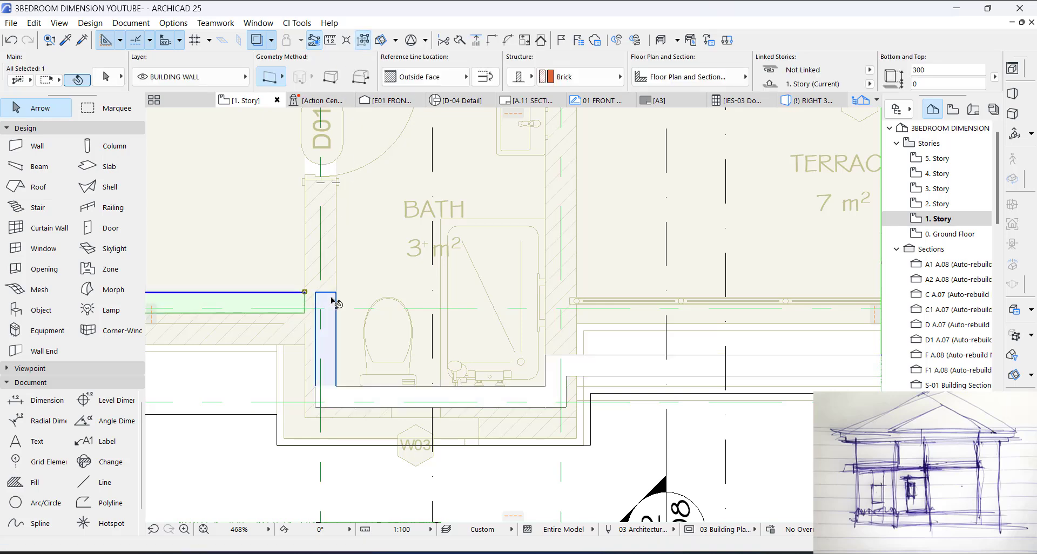
pyautogui.click(461, 300)
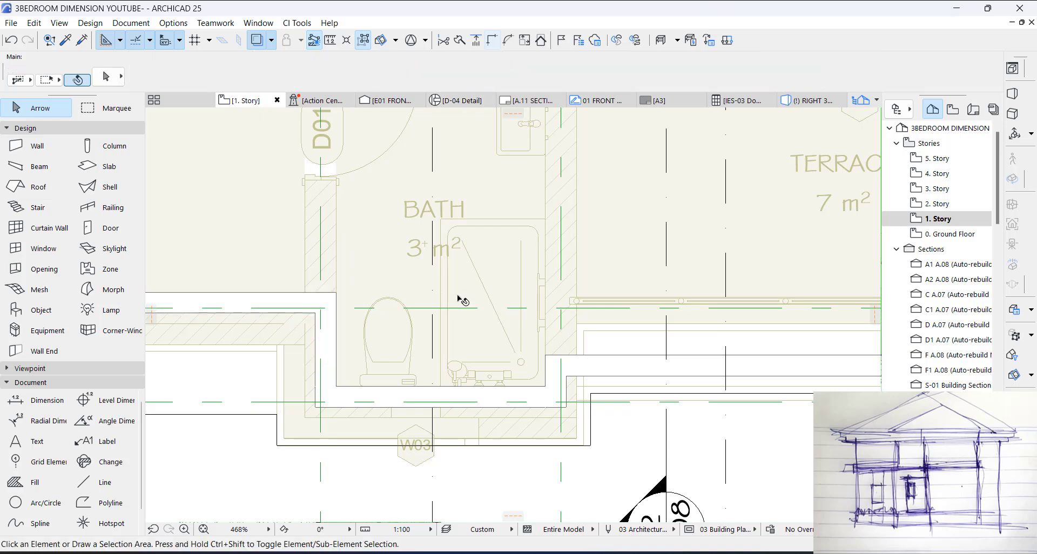
# Step: In the 3D view, restore element grouping and set the height of the whole perimeter wall chain above the roof slab to 400 mm
pyautogui.press('F3')
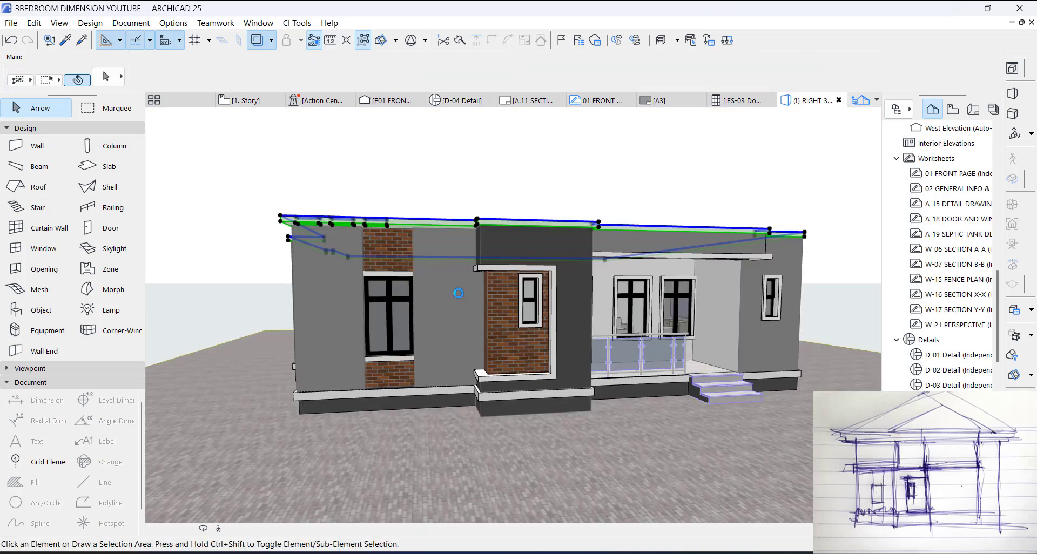
pyautogui.click(588, 280)
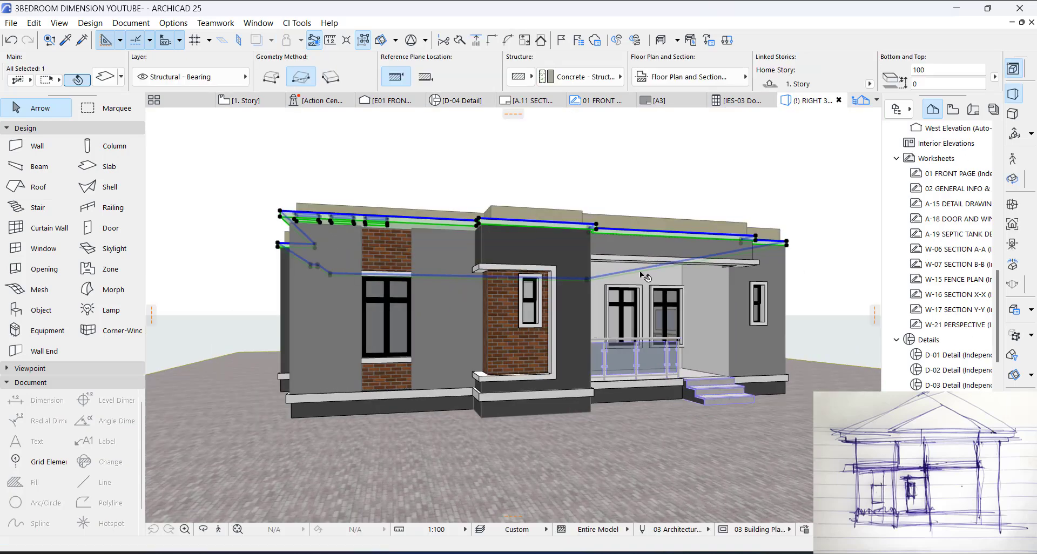
pyautogui.press('Escape')
pyautogui.keyDown('shift'); pyautogui.moveTo(676, 254); pyautogui.dragTo(462, 275, button='middle'); pyautogui.keyUp('shift')
pyautogui.keyDown('shift'); pyautogui.moveTo(699, 296); pyautogui.dragTo(690, 278, button='middle'); pyautogui.keyUp('shift')
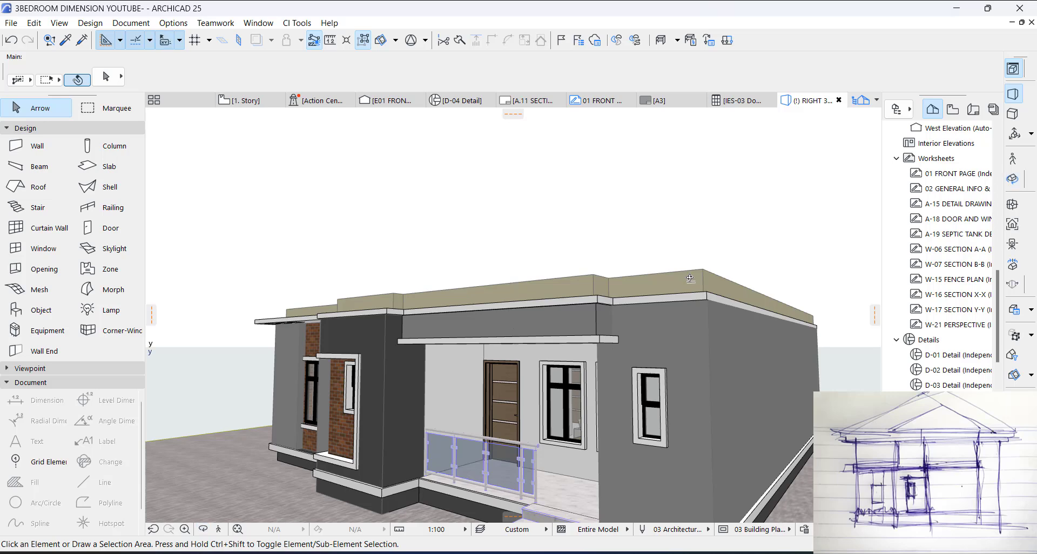
pyautogui.click(692, 281)
pyautogui.click(346, 40)
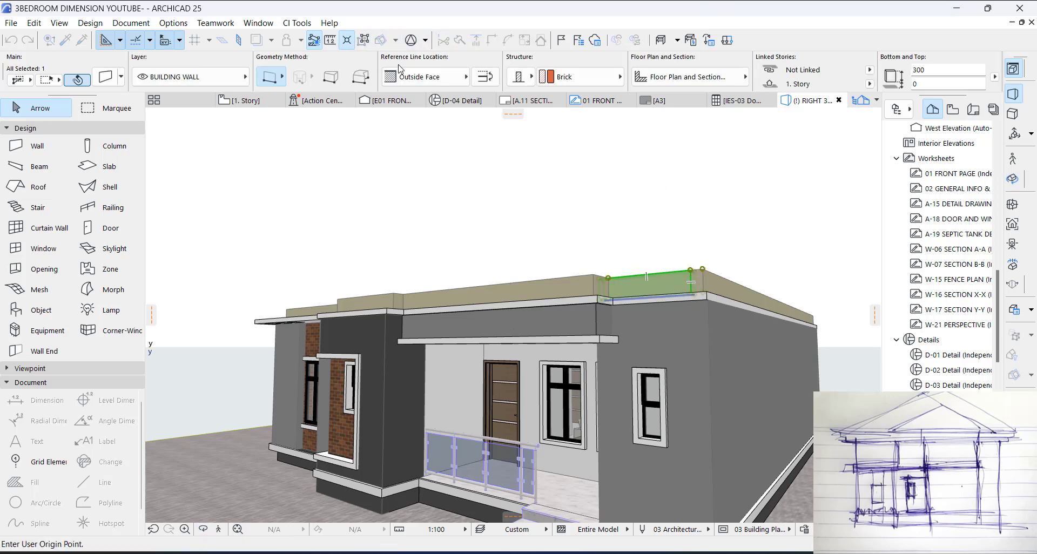
pyautogui.click(360, 47)
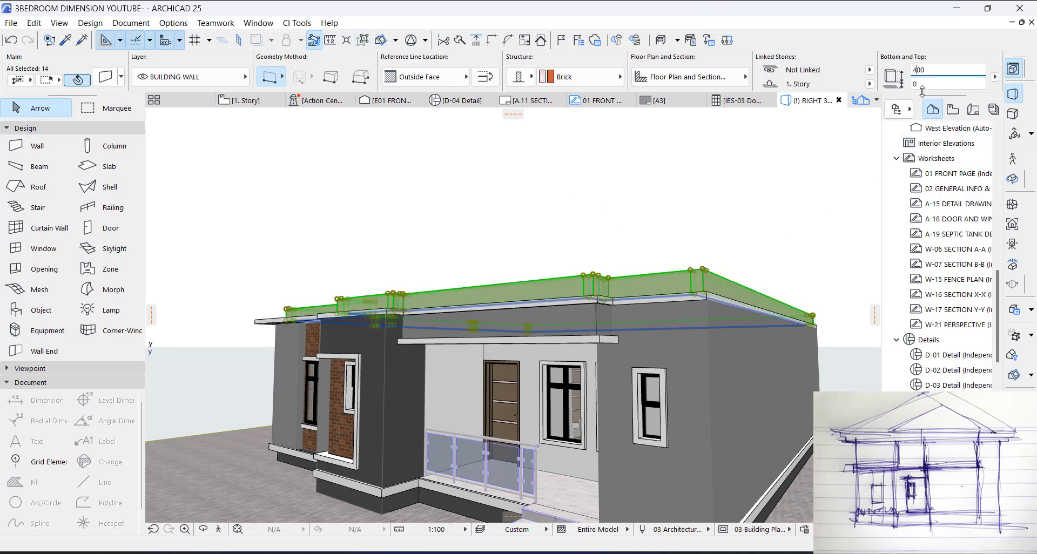
pyautogui.click(924, 85)
pyautogui.press('Escape')
pyautogui.press('Escape')
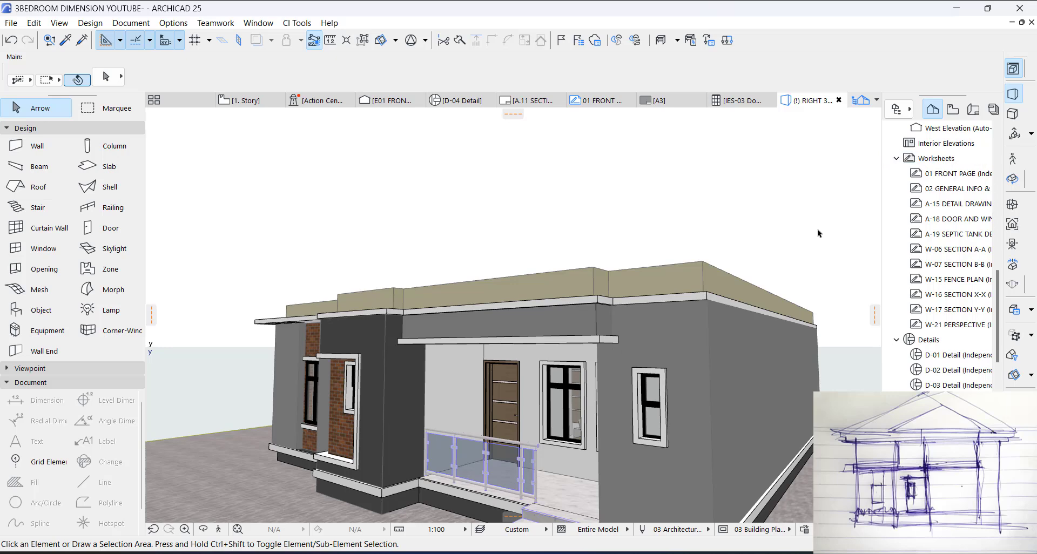
# Step: Override the surfaces of the terrace's rear wall and the adjoining bath-side wall with Wood - Oak Light
pyautogui.press('o')
pyautogui.moveTo(626, 262)
pyautogui.mouseDown()
pyautogui.moveTo(671, 281)
pyautogui.moveTo(631, 265)
pyautogui.mouseUp()
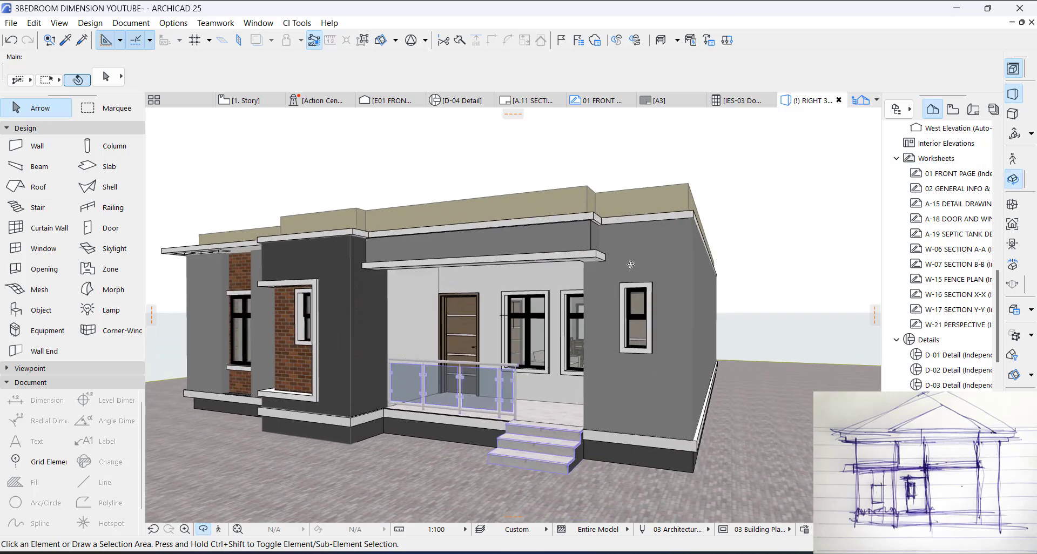
pyautogui.press('Escape')
pyautogui.click(424, 306)
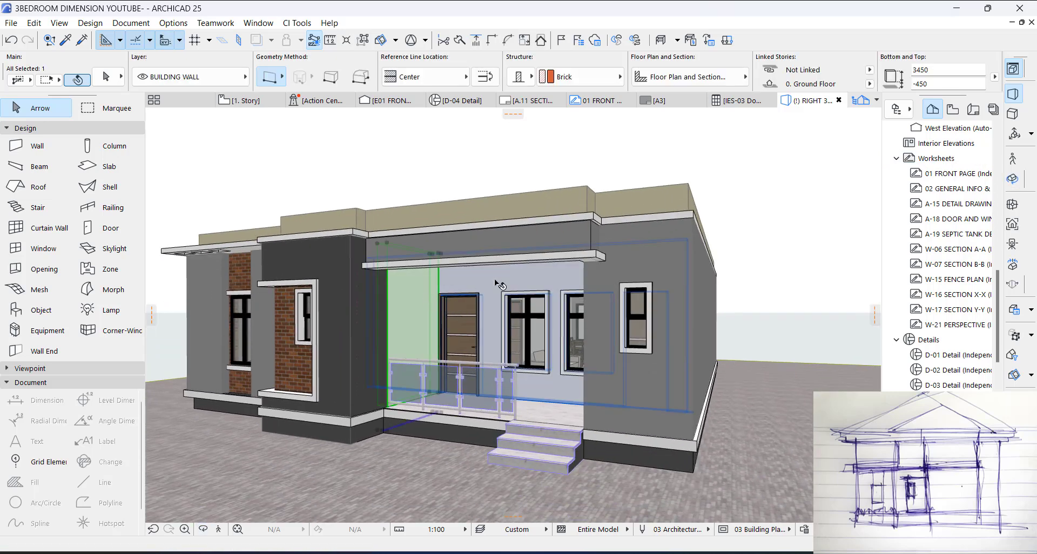
pyautogui.keyDown('shift'); pyautogui.click(516, 322); pyautogui.keyUp('shift')
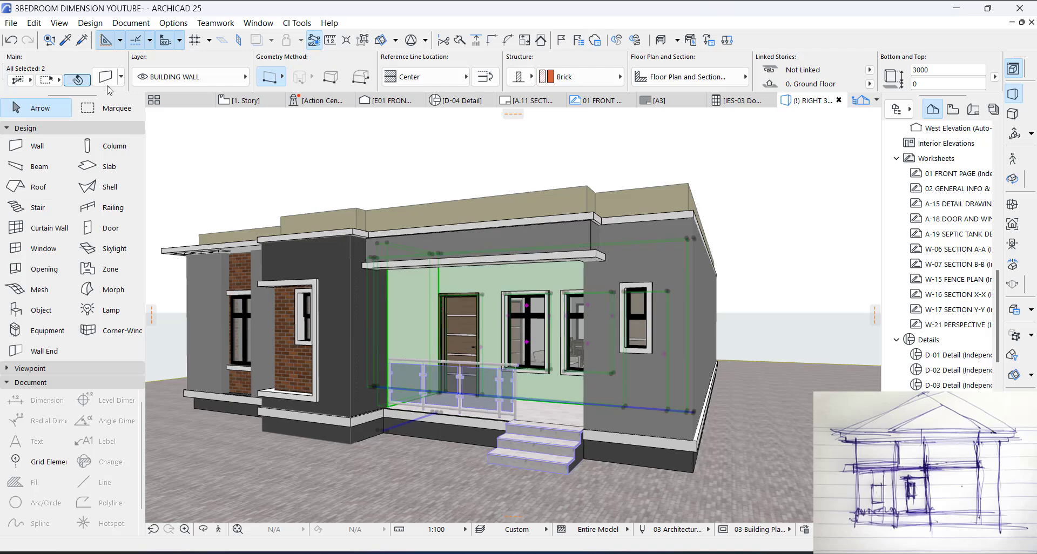
pyautogui.hotkey('ctrl', 't')
pyautogui.click(411, 325)
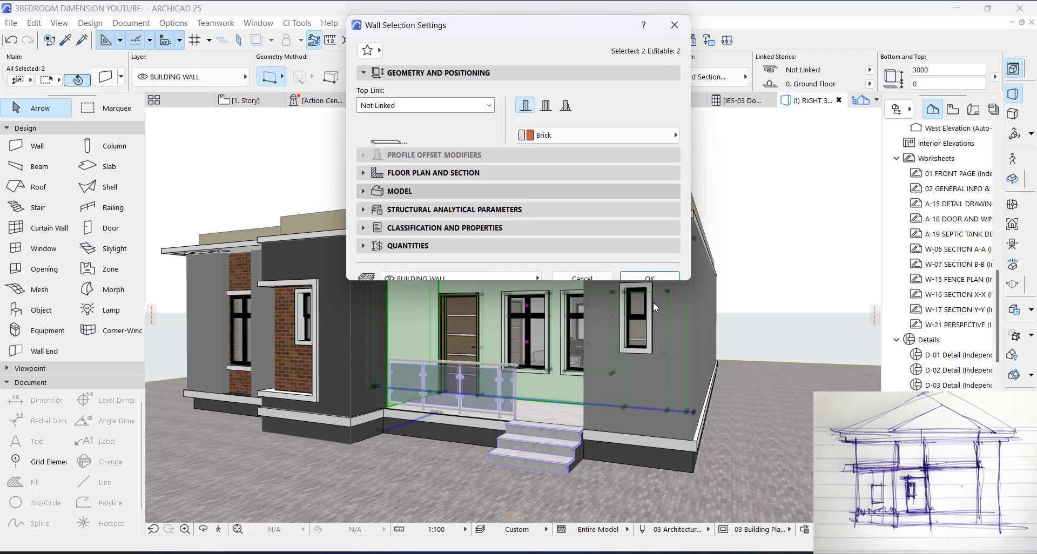
pyautogui.click(453, 162)
pyautogui.scroll(-5, 766, 228)
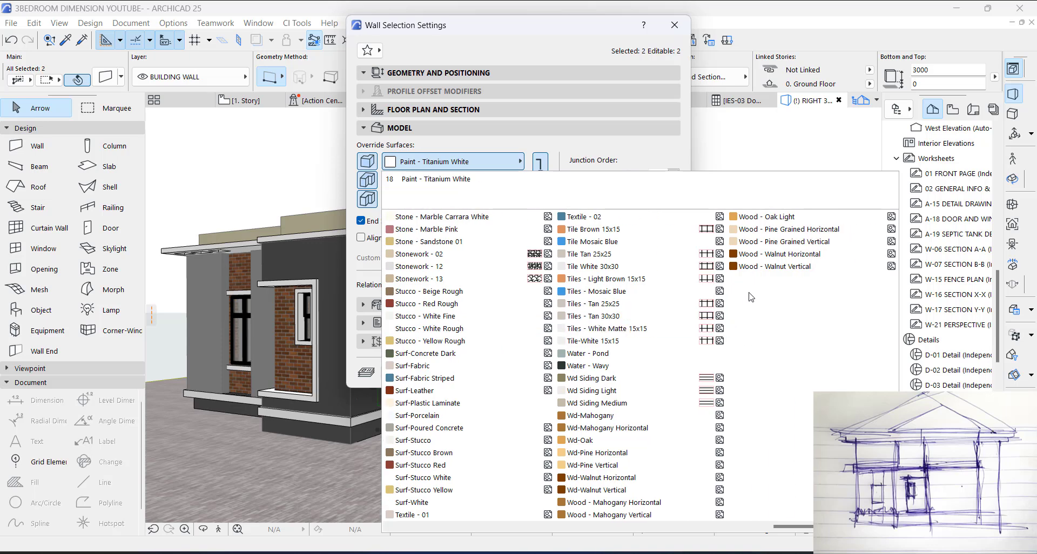
pyautogui.click(762, 217)
pyautogui.click(646, 367)
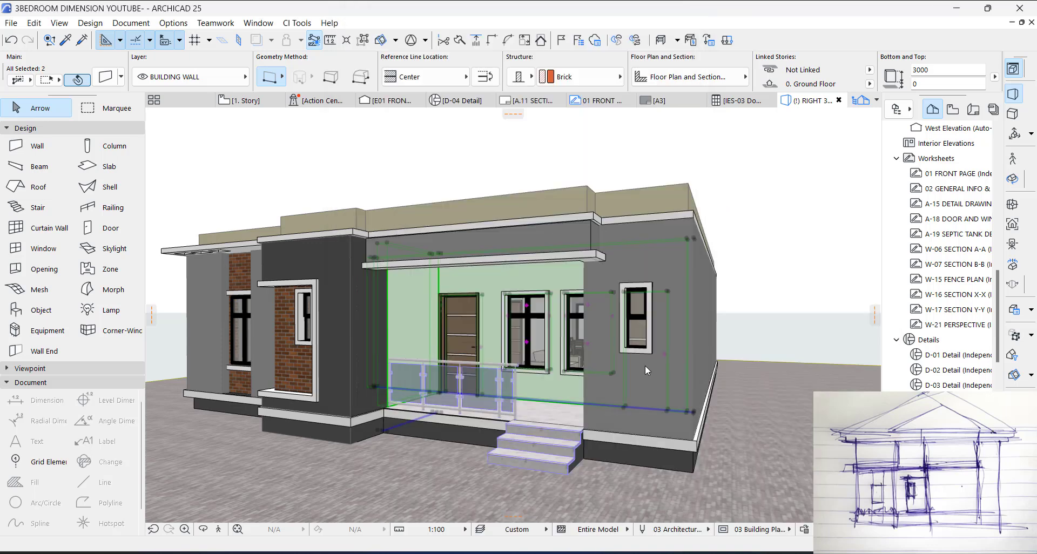
pyautogui.press('Escape')
# Step: Override the surface of the terrace's bath-side wall with Paint - Dark Gray
pyautogui.keyDown('shift'); pyautogui.moveTo(489, 341); pyautogui.dragTo(590, 329, button='middle'); pyautogui.keyUp('shift')
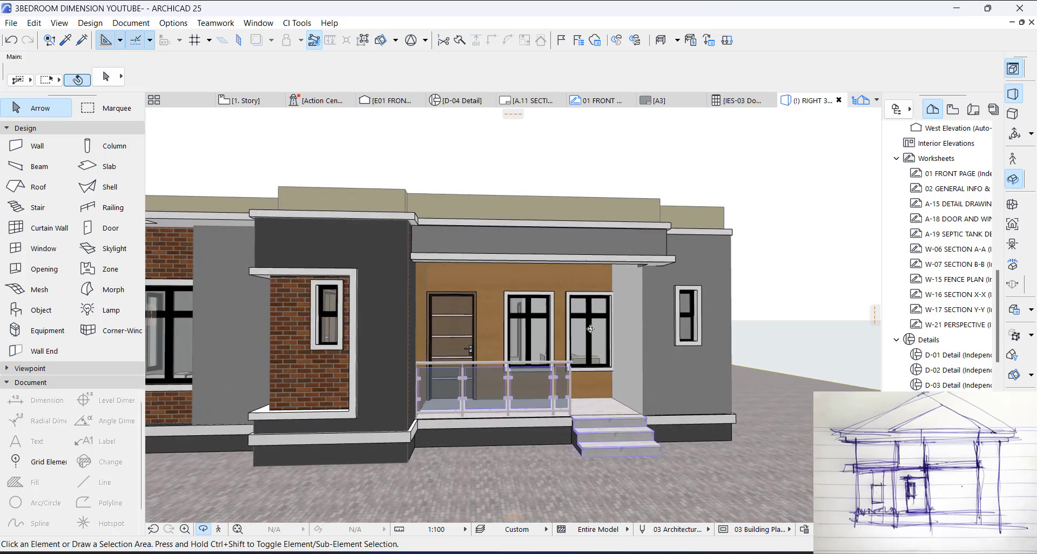
pyautogui.keyDown('shift'); pyautogui.moveTo(591, 329); pyautogui.dragTo(483, 315); pyautogui.keyUp('shift')
pyautogui.keyDown('shift'); pyautogui.moveTo(483, 314); pyautogui.dragTo(477, 313, button='middle'); pyautogui.keyUp('shift')
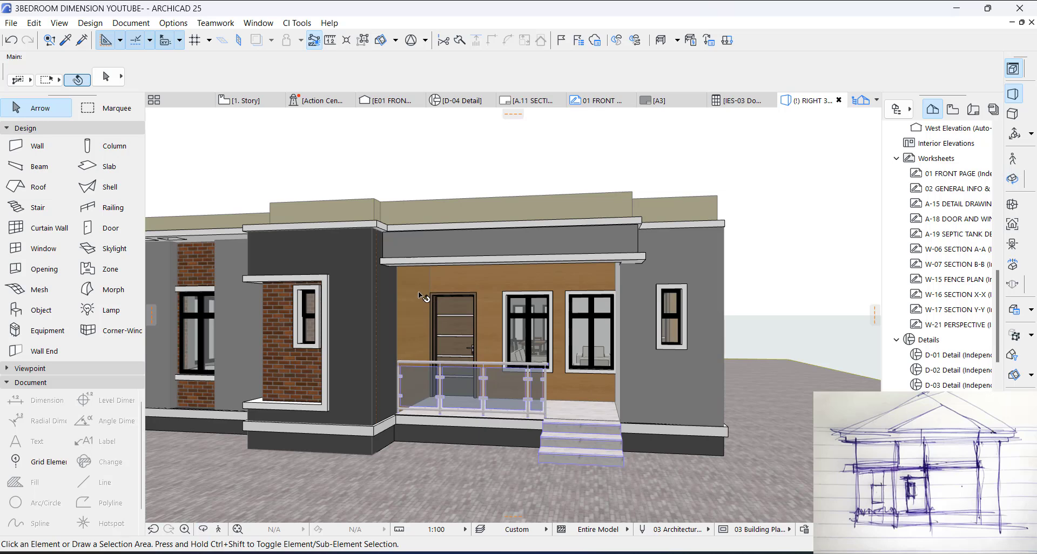
pyautogui.click(414, 289)
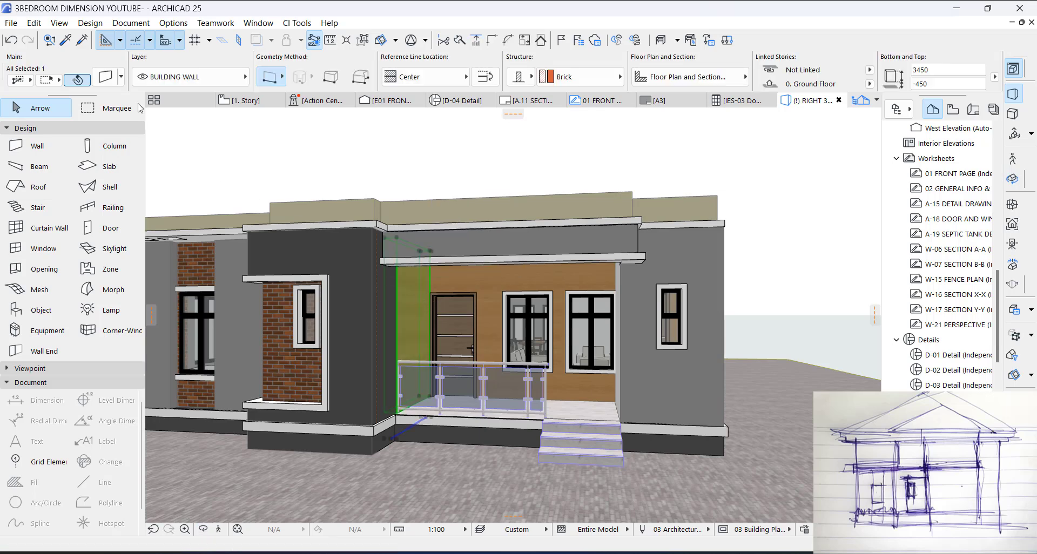
pyautogui.click(117, 85)
pyautogui.click(453, 161)
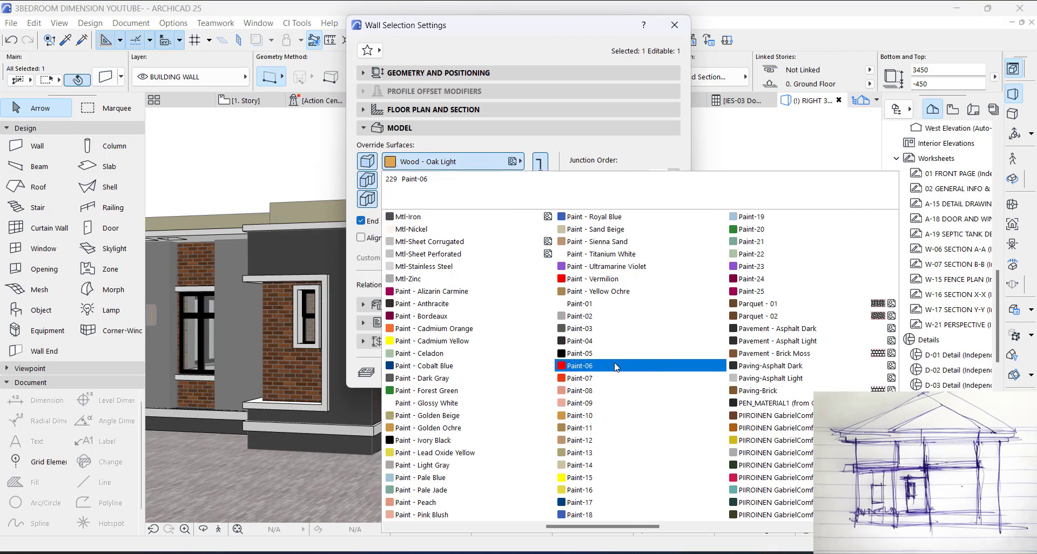
pyautogui.scroll(-5, 724, 363)
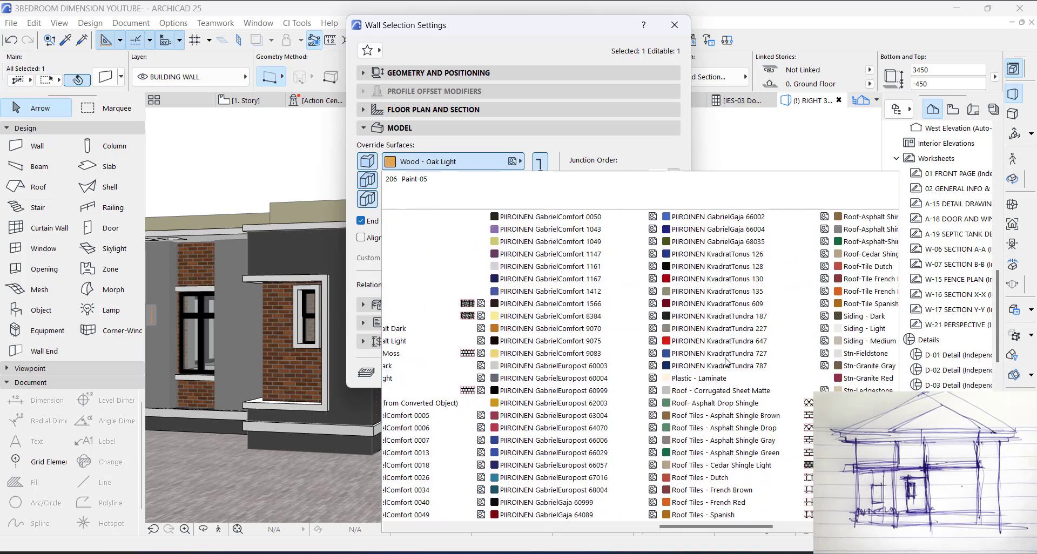
pyautogui.scroll(5, 688, 367)
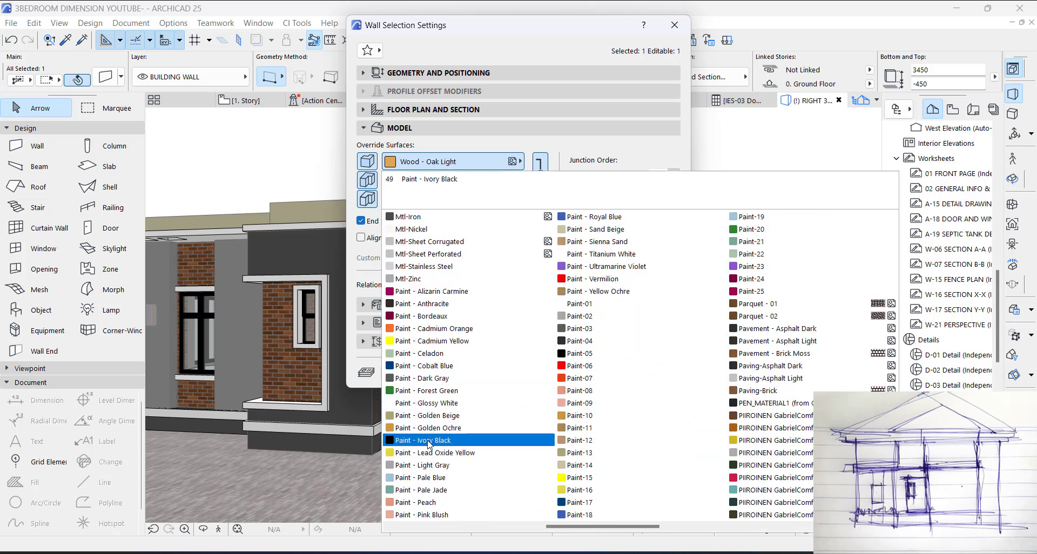
pyautogui.click(428, 379)
pyautogui.click(641, 380)
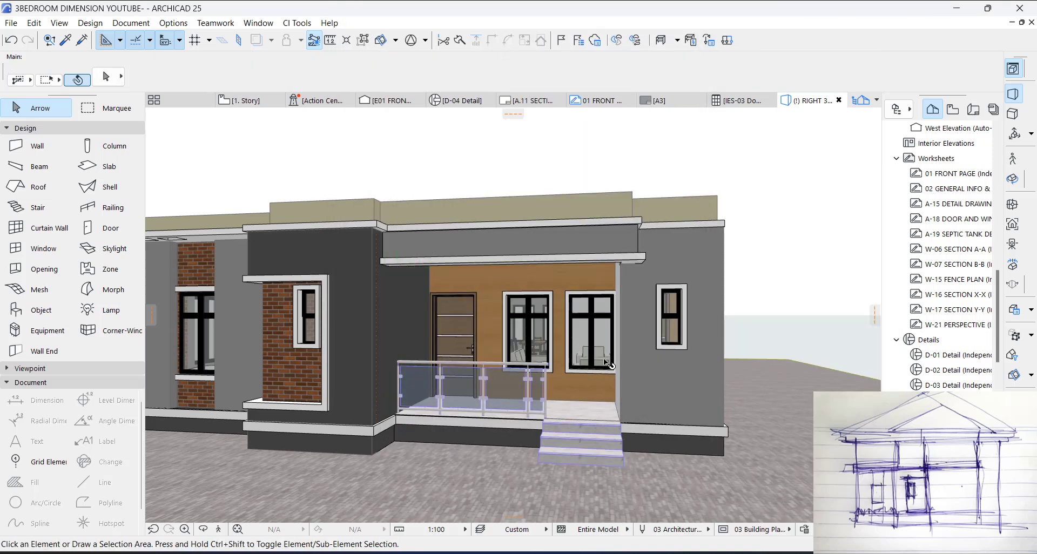
# Step: Override the surface of the terrace side wall beside the entrance steps with Paint - Light Gray
pyautogui.keyDown('shift'); pyautogui.moveTo(605, 354); pyautogui.dragTo(622, 306, button='middle'); pyautogui.keyUp('shift')
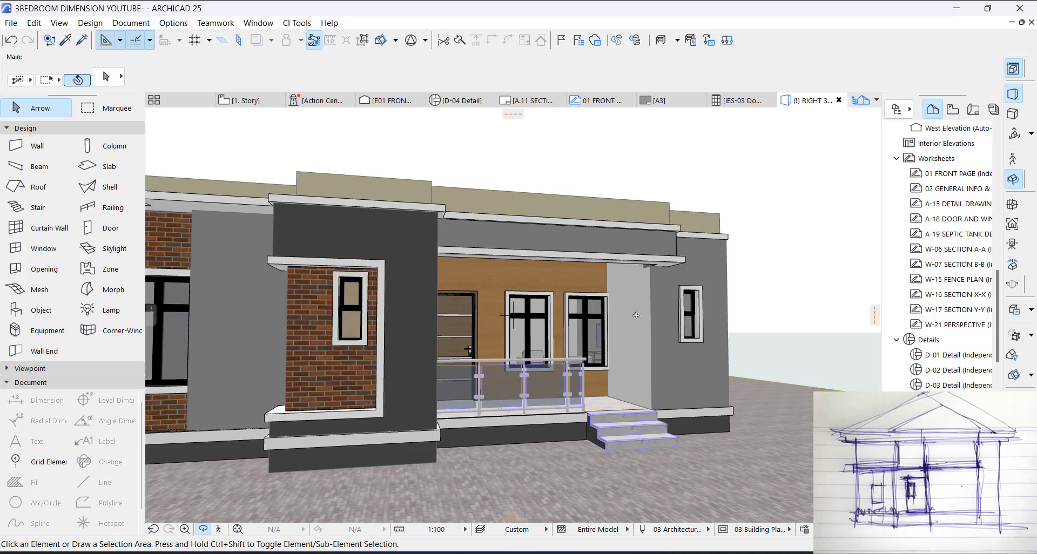
pyautogui.click(628, 313)
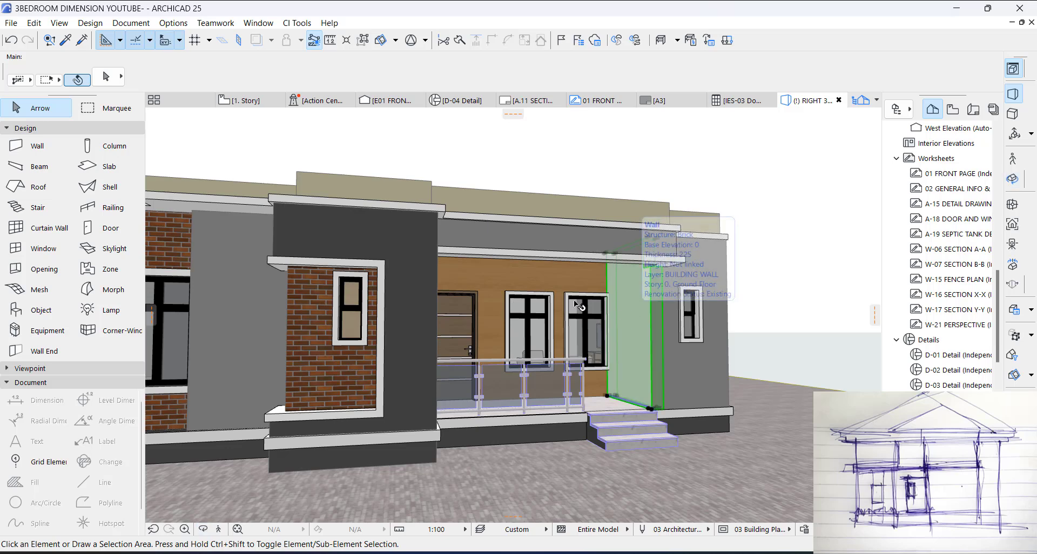
pyautogui.click(106, 77)
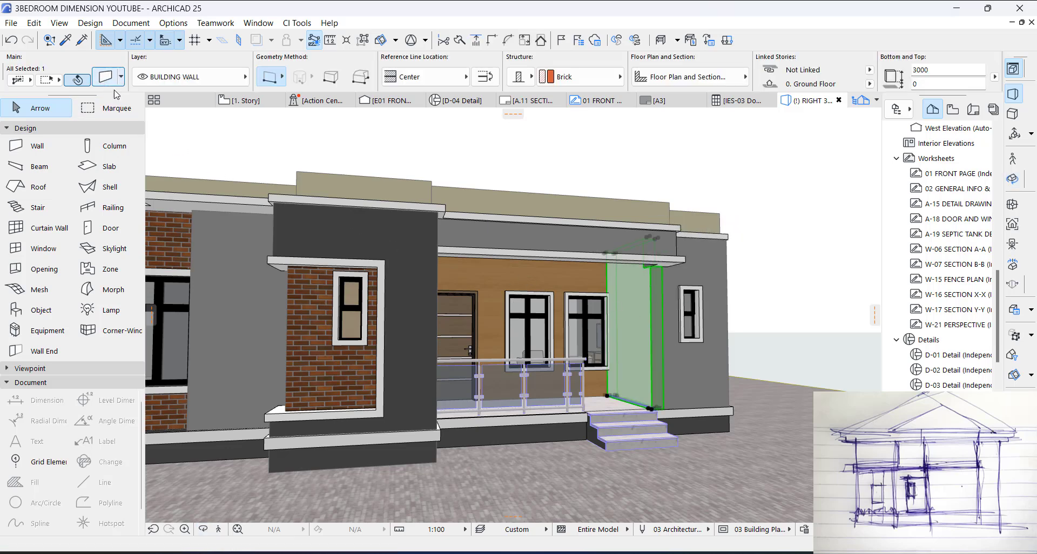
pyautogui.click(453, 161)
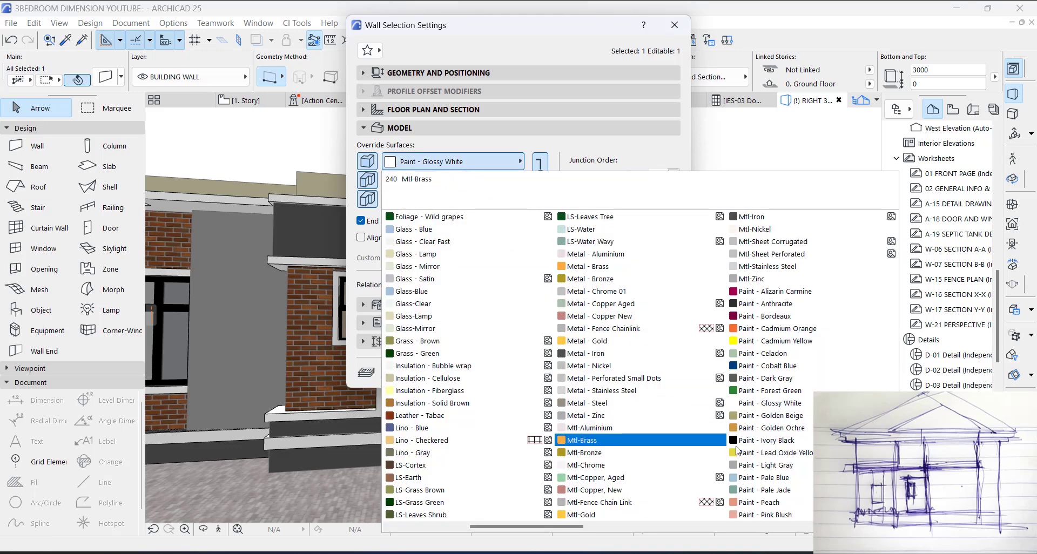
pyautogui.click(762, 466)
pyautogui.click(650, 373)
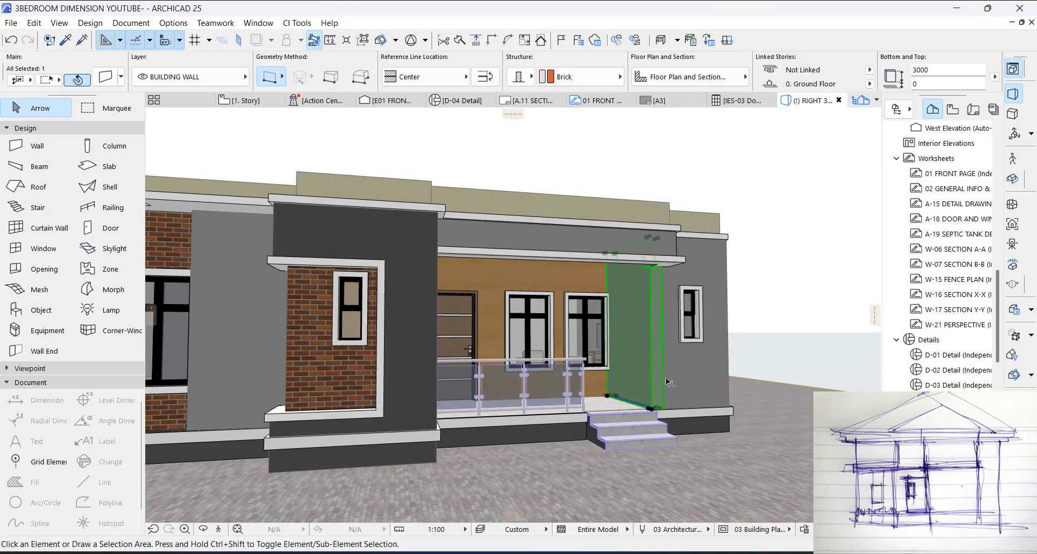
pyautogui.press('Escape')
# Step: Override the surfaces of all the low perimeter walls above the roof slab with Paint - Titanium White
pyautogui.keyDown('shift'); pyautogui.moveTo(497, 358); pyautogui.dragTo(593, 334, button='middle'); pyautogui.keyUp('shift')
pyautogui.scroll(-6, 566, 350)
pyautogui.click(603, 264)
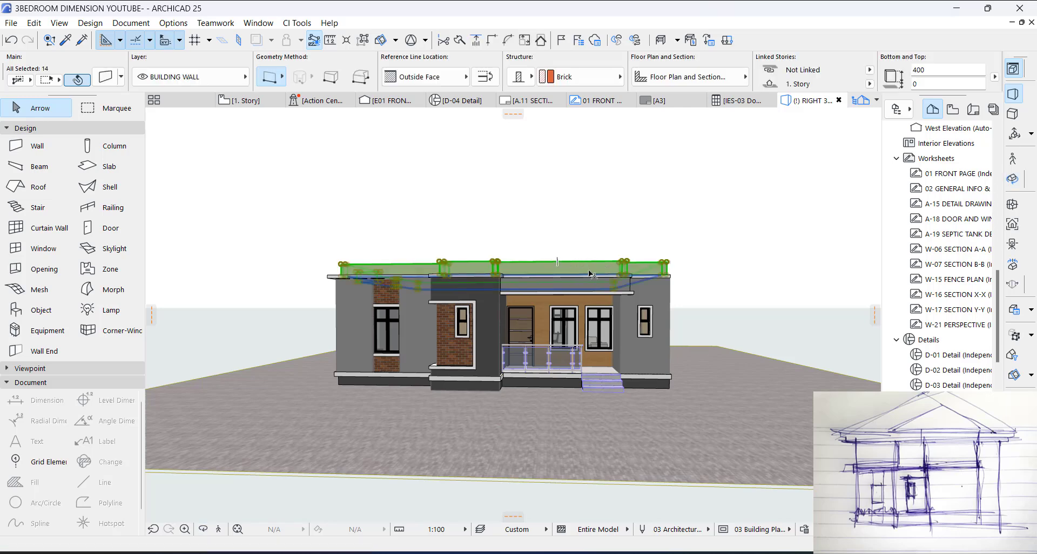
pyautogui.click(106, 78)
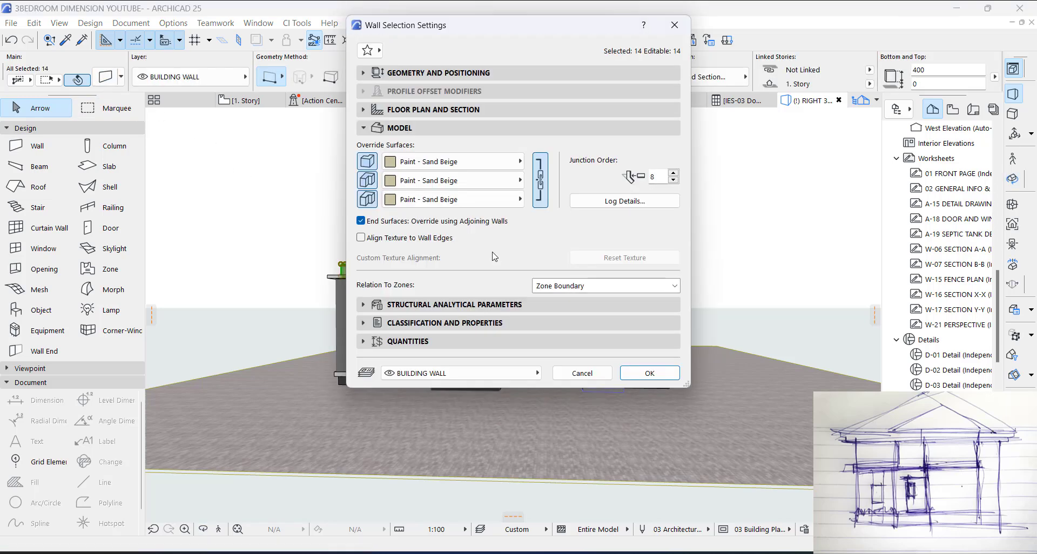
pyautogui.click(476, 162)
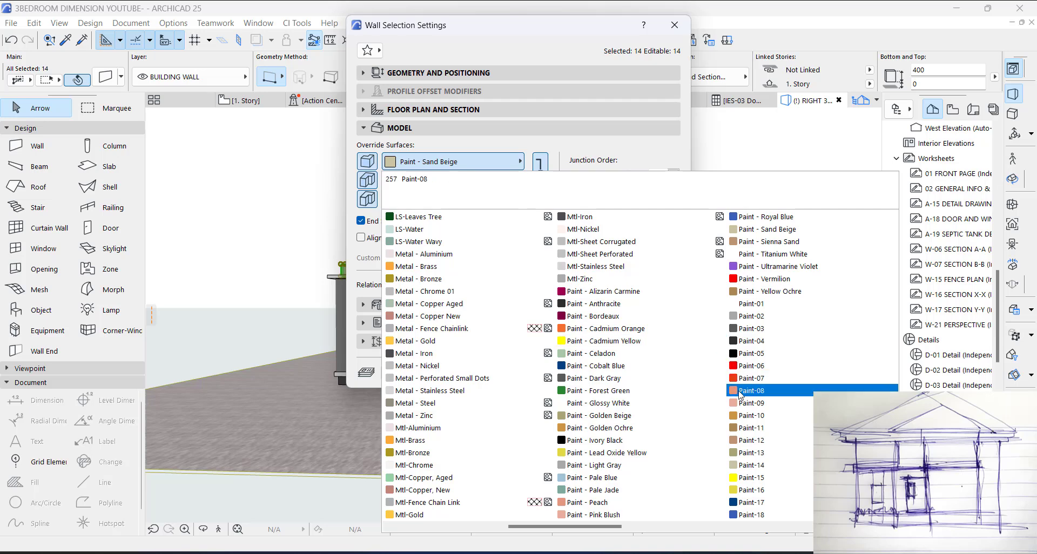
pyautogui.click(770, 255)
pyautogui.click(650, 374)
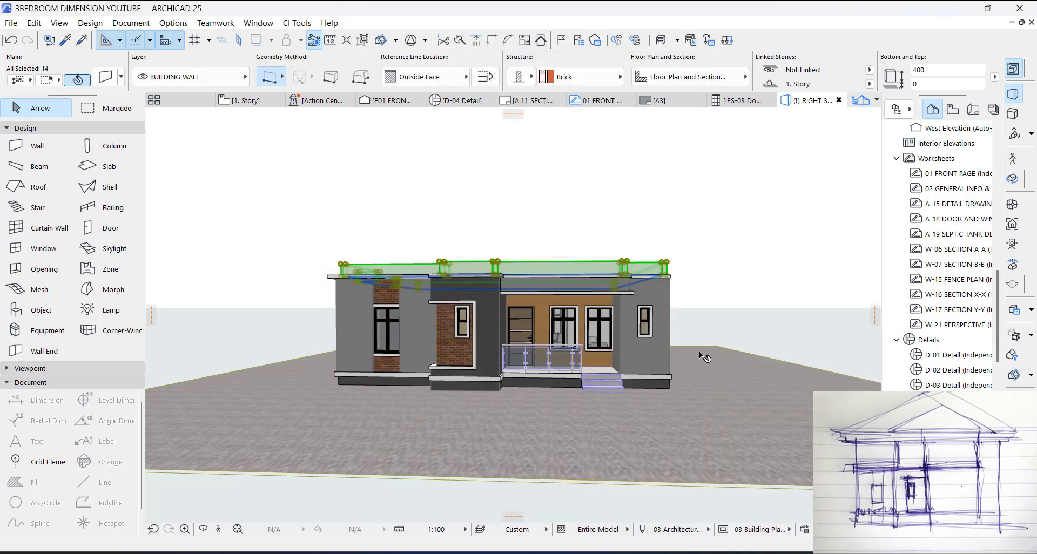
# Step: Examine the roof slab's edge and the low perimeter walls above it in the 3D view and on the 1. Story plan
pyautogui.keyDown('shift'); pyautogui.moveTo(718, 325); pyautogui.dragTo(409, 387, button='middle'); pyautogui.keyUp('shift')
pyautogui.scroll(3, 424, 292)
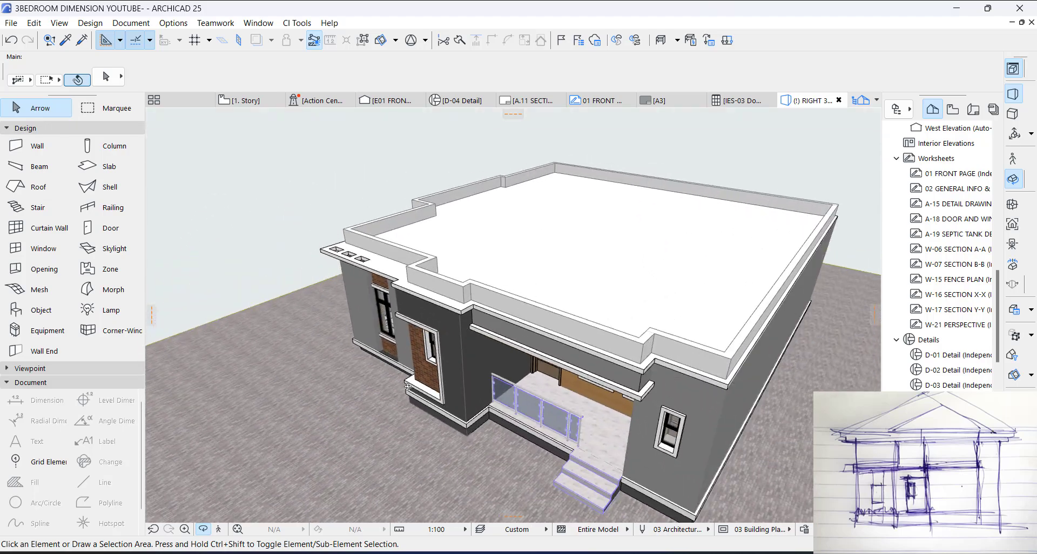
pyautogui.scroll(3, 763, 396)
pyautogui.keyDown('shift'); pyautogui.moveTo(623, 324); pyautogui.dragTo(595, 269, button='middle'); pyautogui.keyUp('shift')
pyautogui.scroll(-3, 676, 252)
pyautogui.scroll(8, 675, 252)
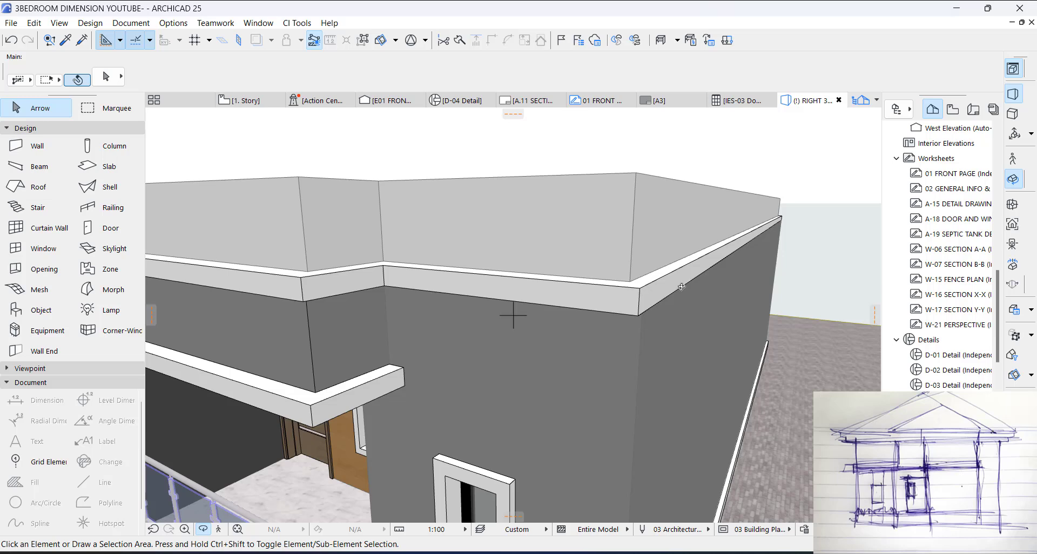
pyautogui.click(667, 296)
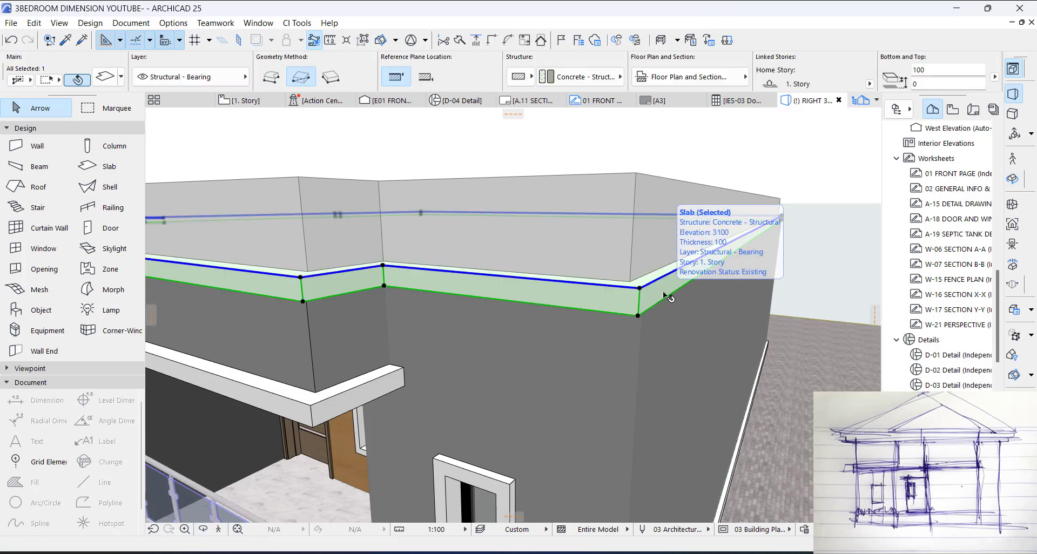
pyautogui.scroll(-8, 668, 297)
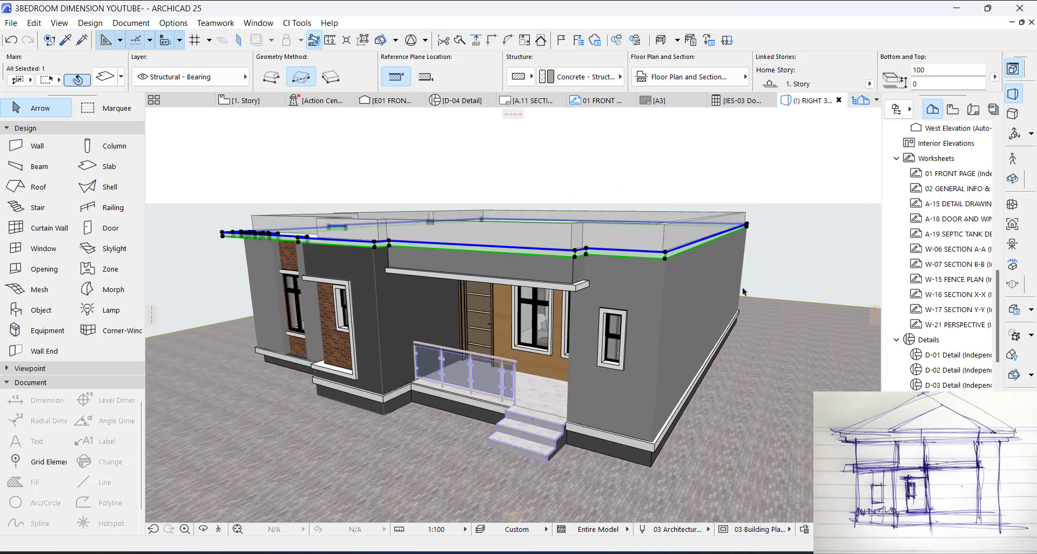
pyautogui.press('F2')
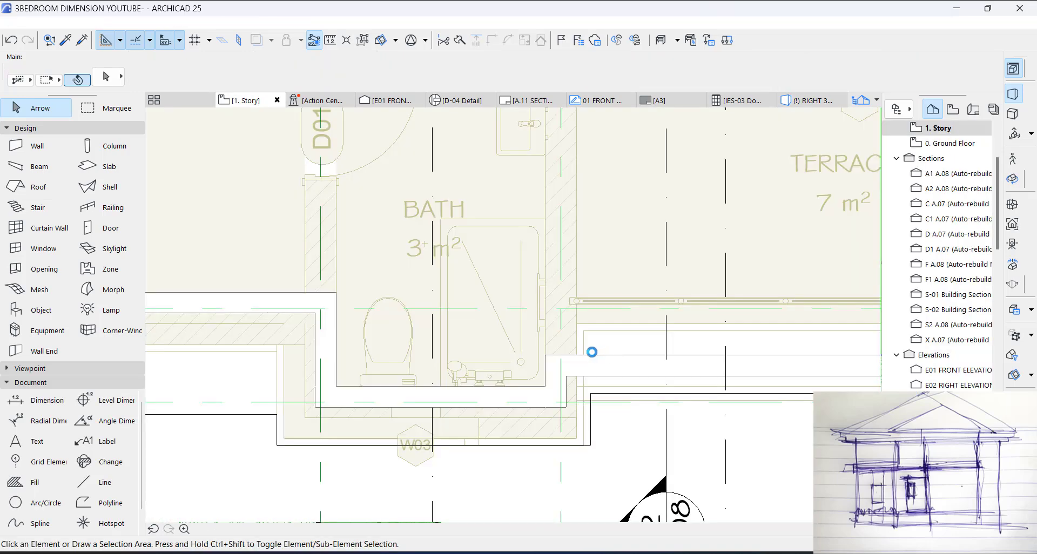
pyautogui.scroll(-6, 597, 351)
pyautogui.scroll(5, 713, 359)
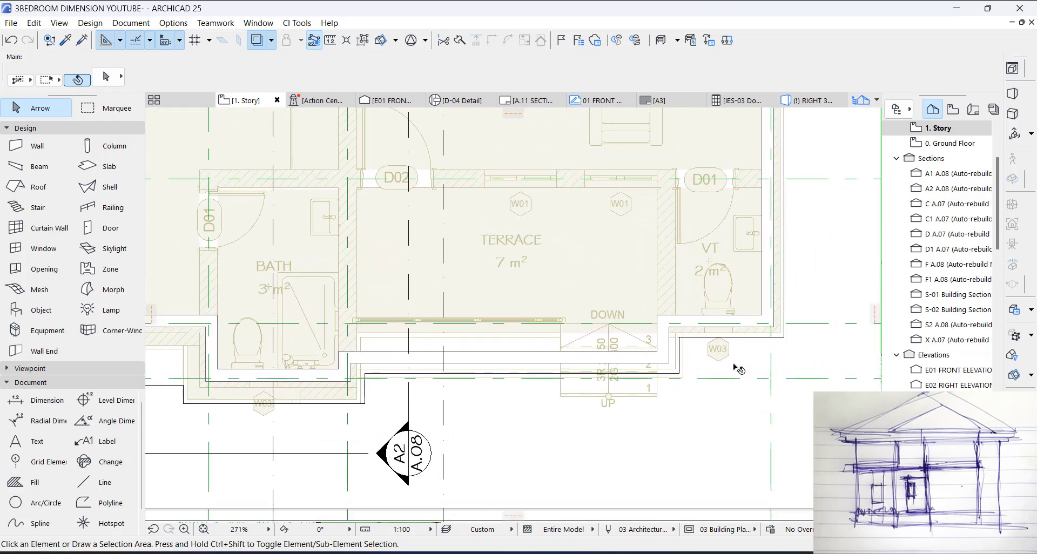
pyautogui.press('F3')
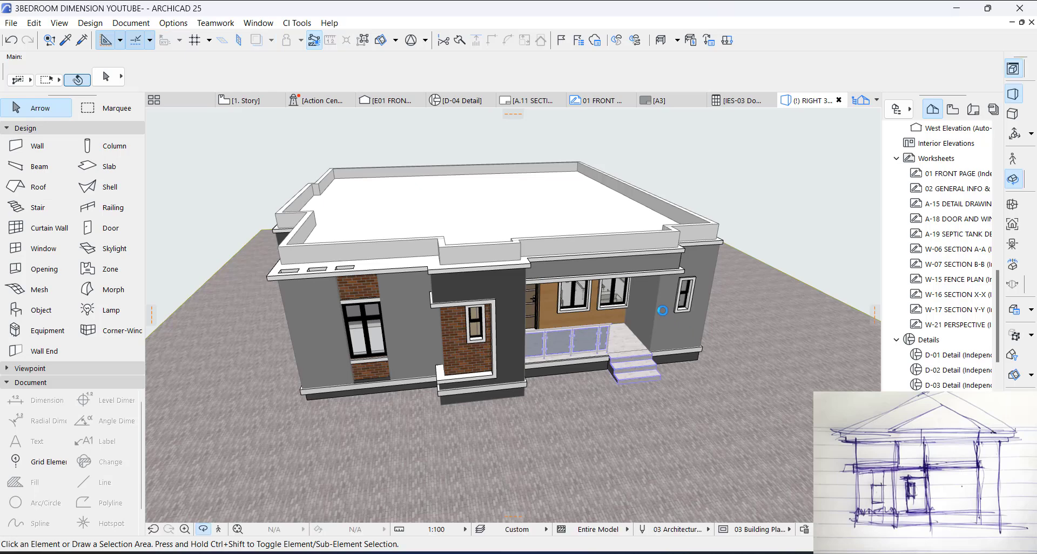
pyautogui.keyDown('shift'); pyautogui.moveTo(662, 311); pyautogui.dragTo(498, 328, button='middle'); pyautogui.keyUp('shift')
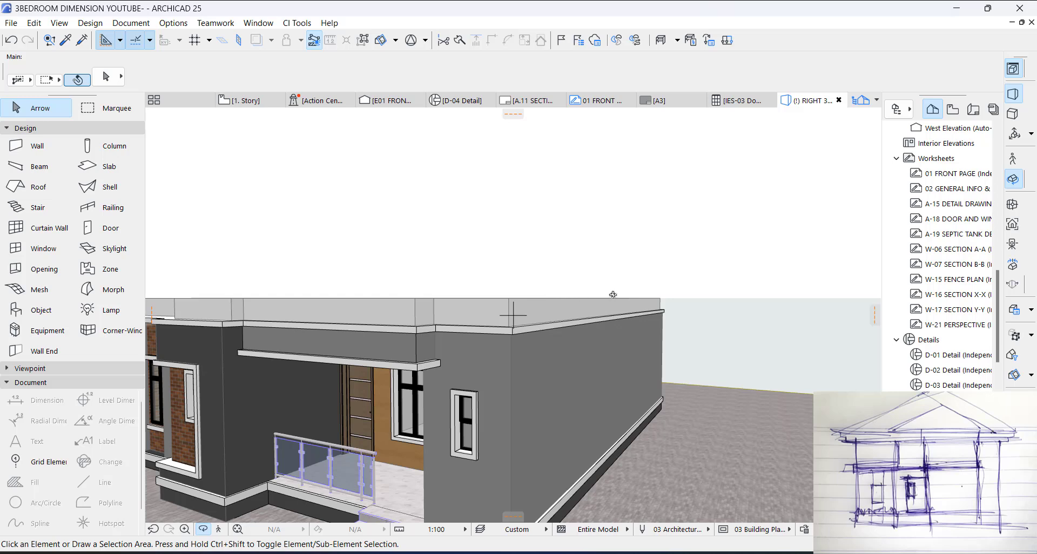
pyautogui.keyDown('shift'); pyautogui.moveTo(599, 300); pyautogui.dragTo(556, 306, button='middle'); pyautogui.keyUp('shift')
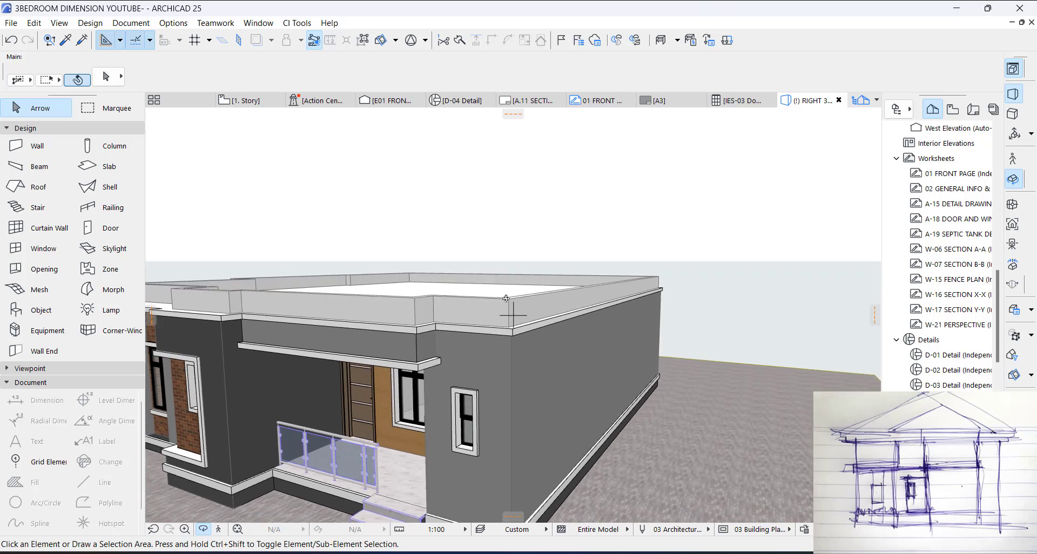
# Step: Suspend the element groups and switch the short front perimeter wall segment above the VT room to a Custom complex profile structure
pyautogui.click(482, 312)
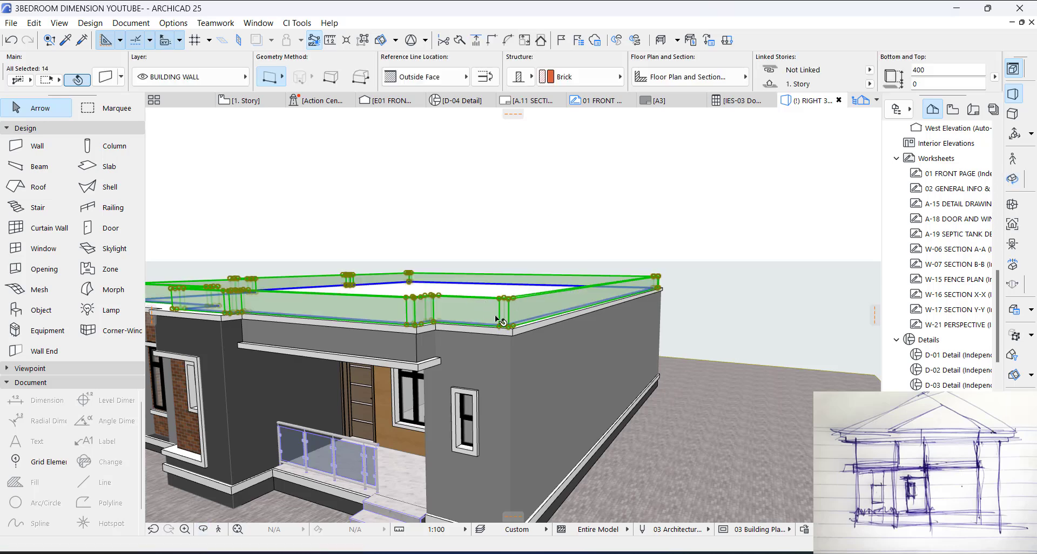
pyautogui.moveTo(508, 318)
pyautogui.click(640, 223)
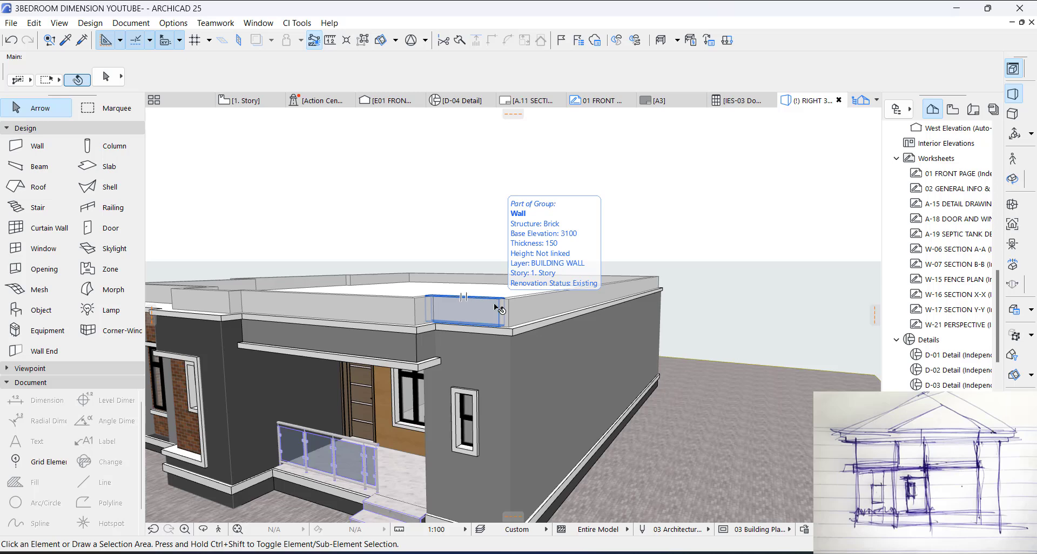
pyautogui.click(363, 40)
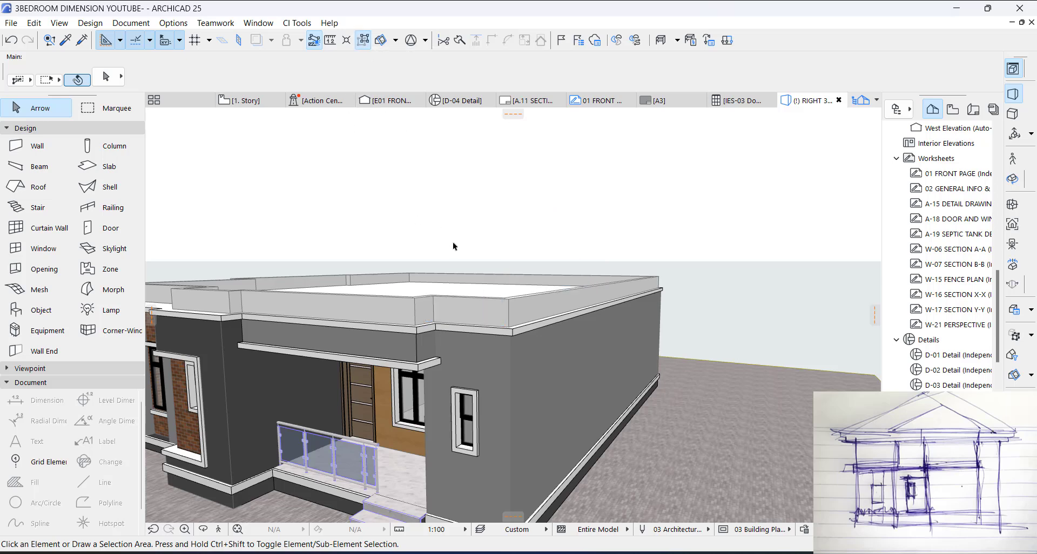
pyautogui.click(492, 310)
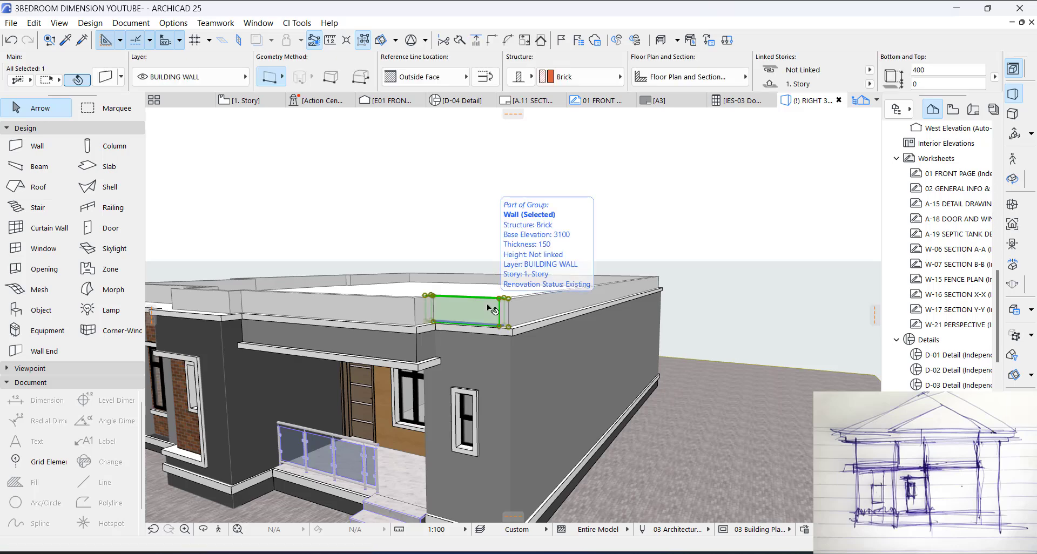
pyautogui.click(522, 77)
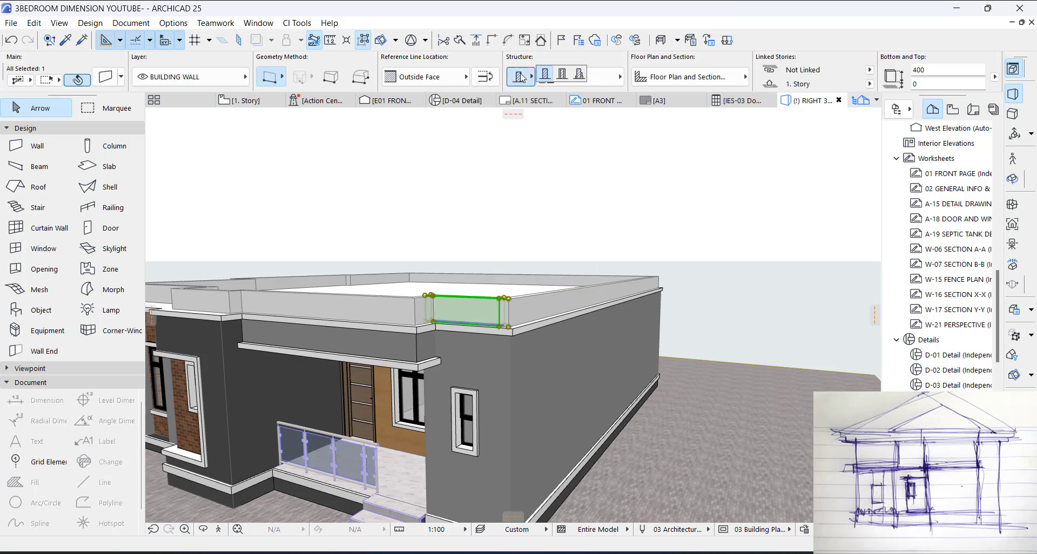
pyautogui.click(579, 76)
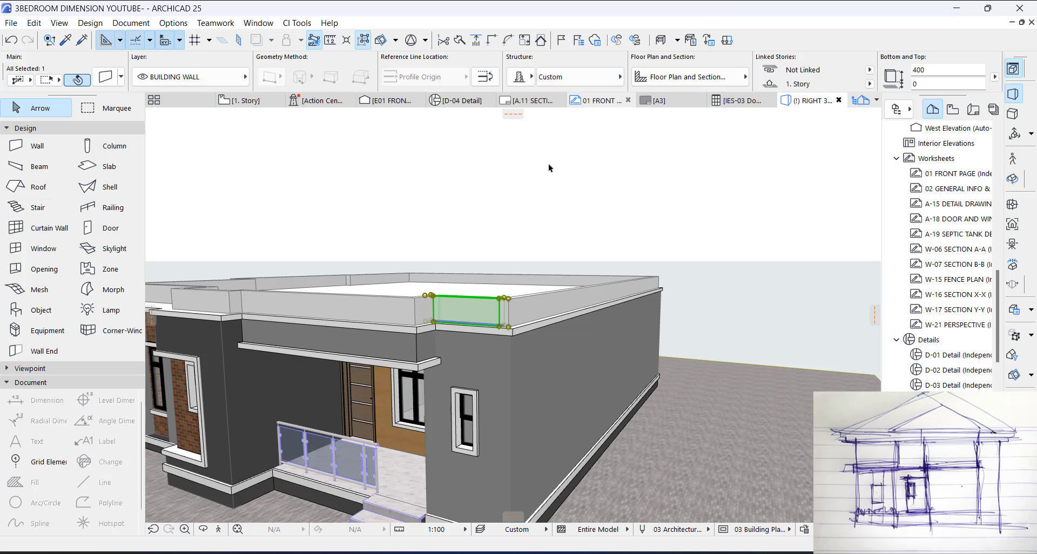
# Step: Open the selected wall's profile for editing and start a rotated rectangular Concrete - Structural fill from the core's top-left corner, directed vertically upward
pyautogui.rightClick(480, 320)
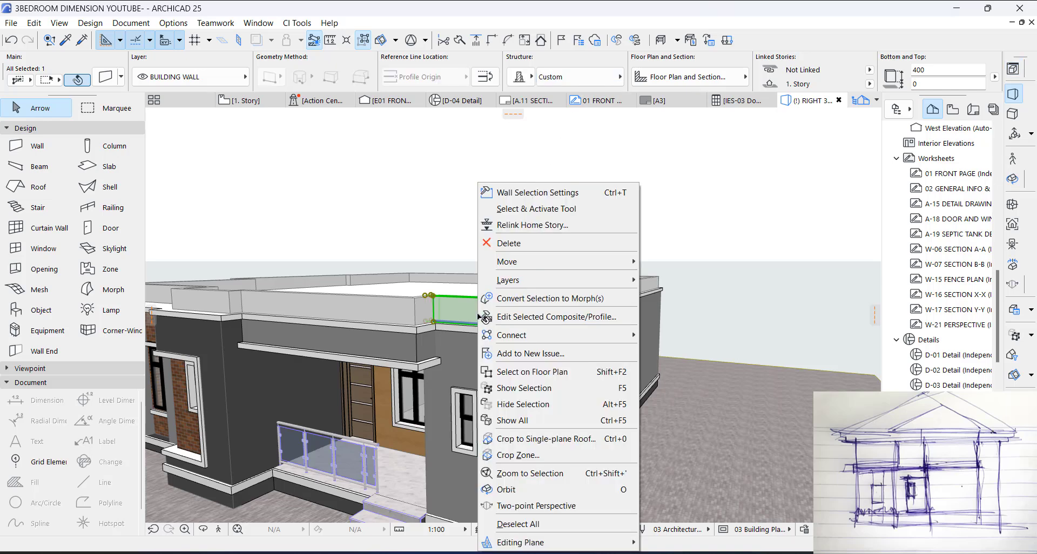
pyautogui.click(544, 317)
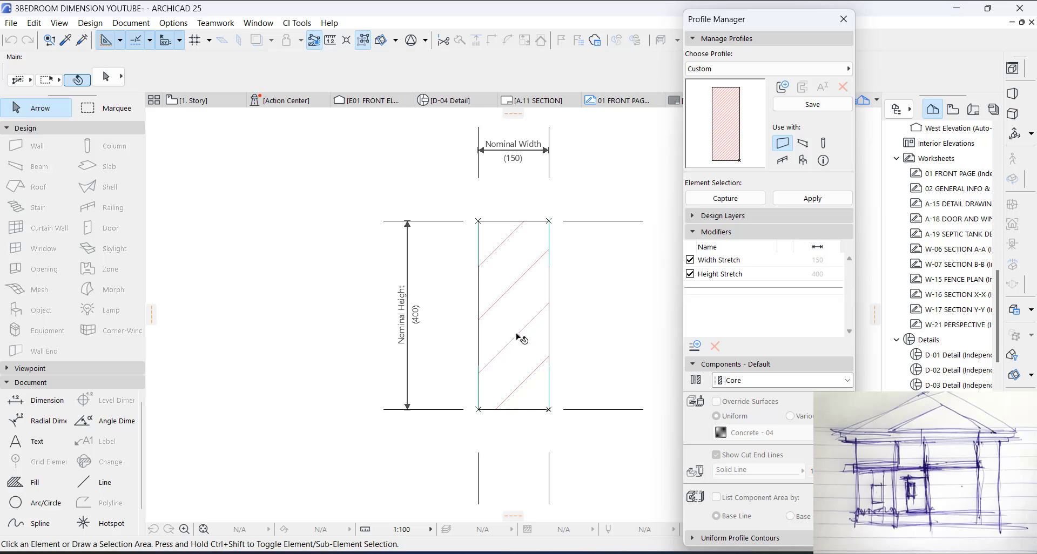
pyautogui.click(32, 482)
pyautogui.moveTo(537, 273); pyautogui.dragTo(437, 366, button='middle')
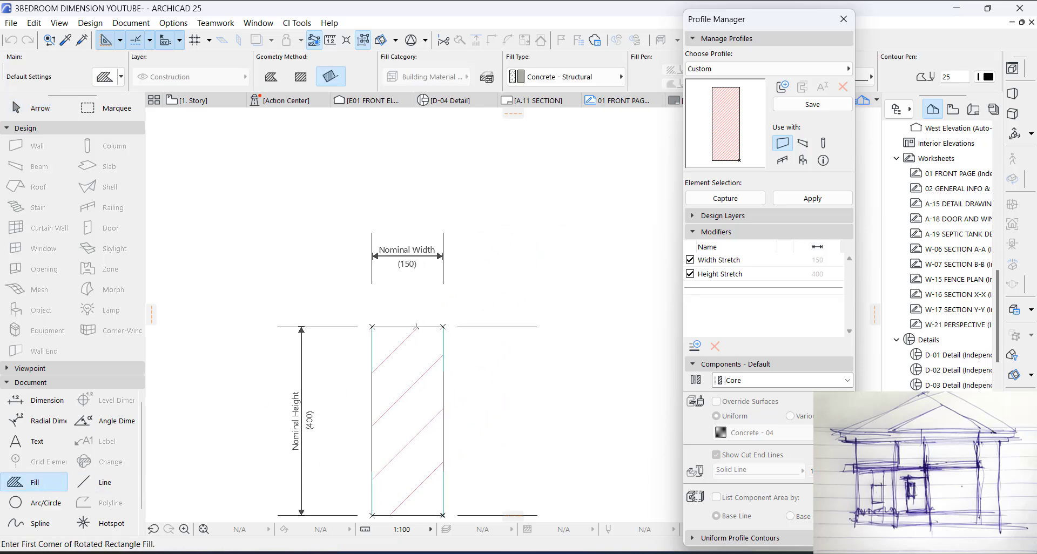
pyautogui.click(372, 327)
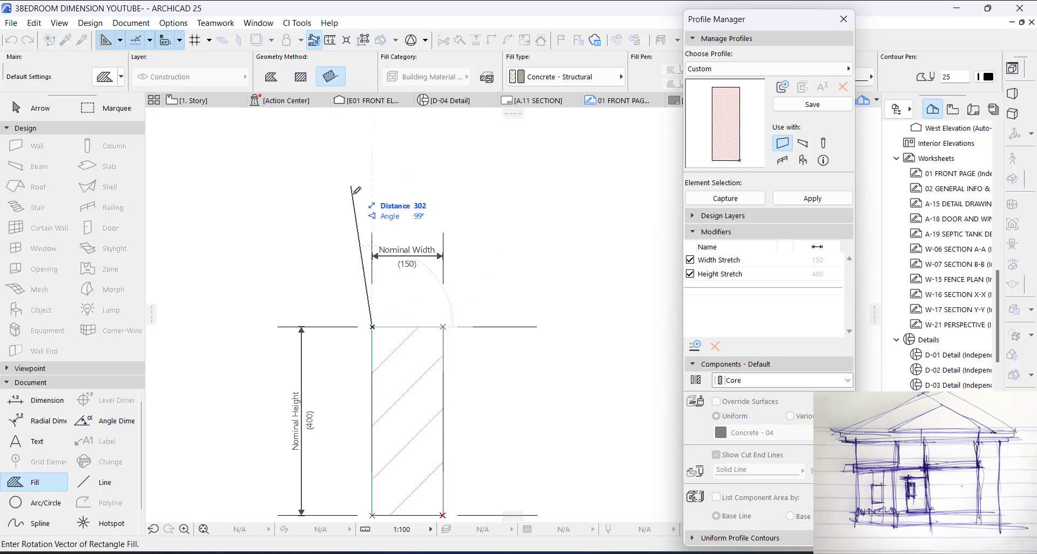
pyautogui.moveTo(380, 207); pyautogui.dragTo(361, 276, button='middle')
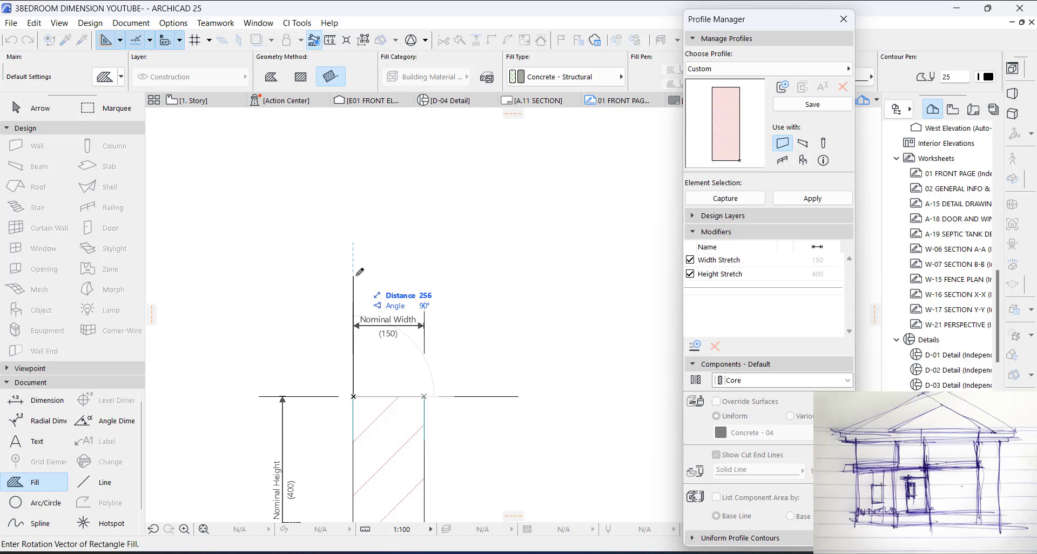
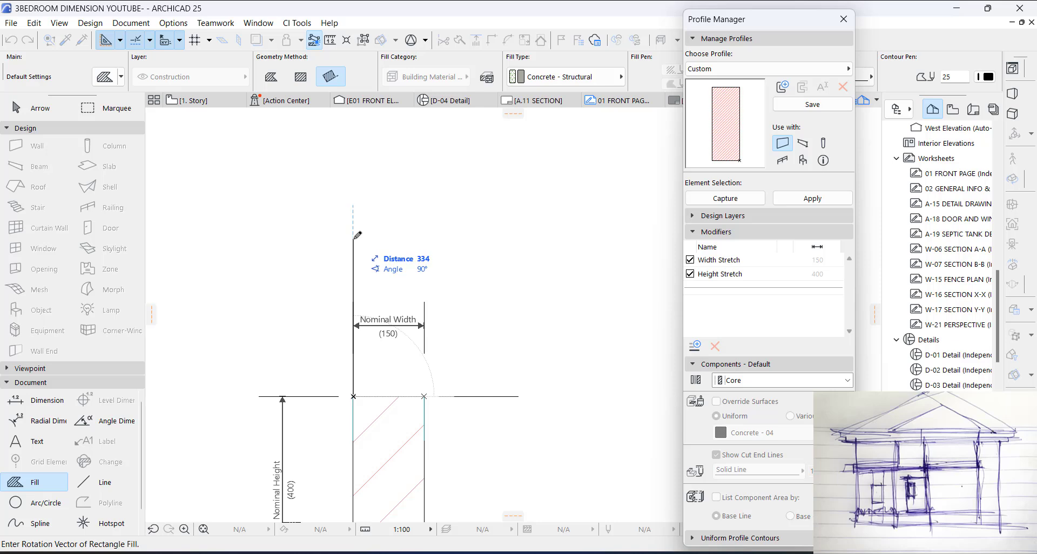
# Step: Complete the rectangular Concrete - Structural fill above the core with a height of 250 mm and a width of 450 mm
pyautogui.write('250')
pyautogui.press('Return')
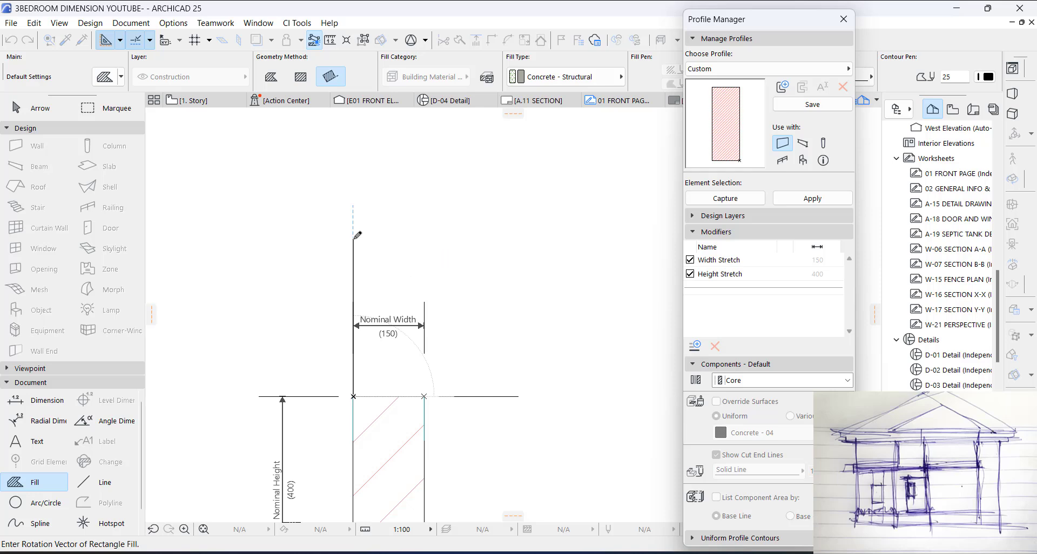
pyautogui.scroll(-3, 457, 286)
pyautogui.scroll(-1, 461, 281)
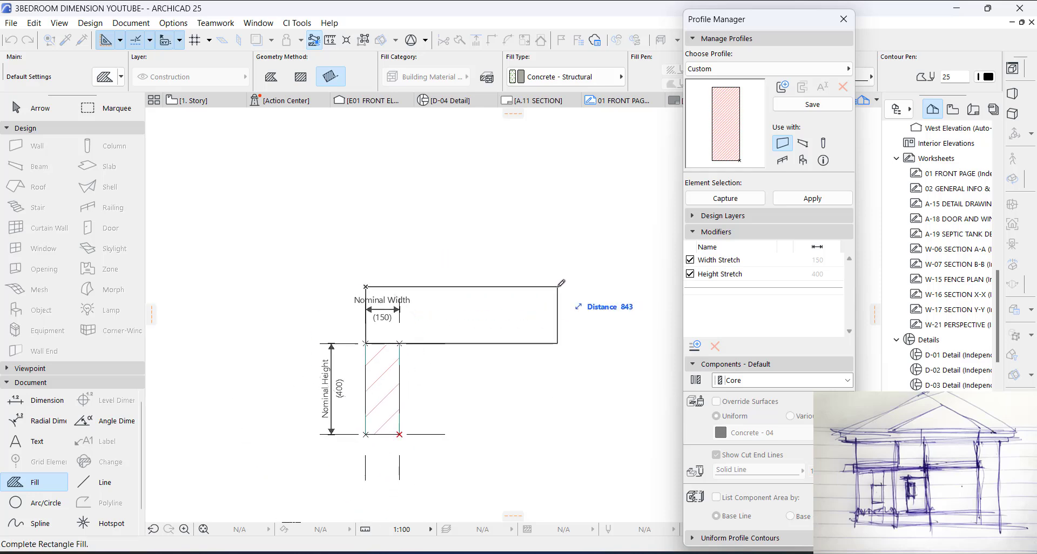
pyautogui.write('45')
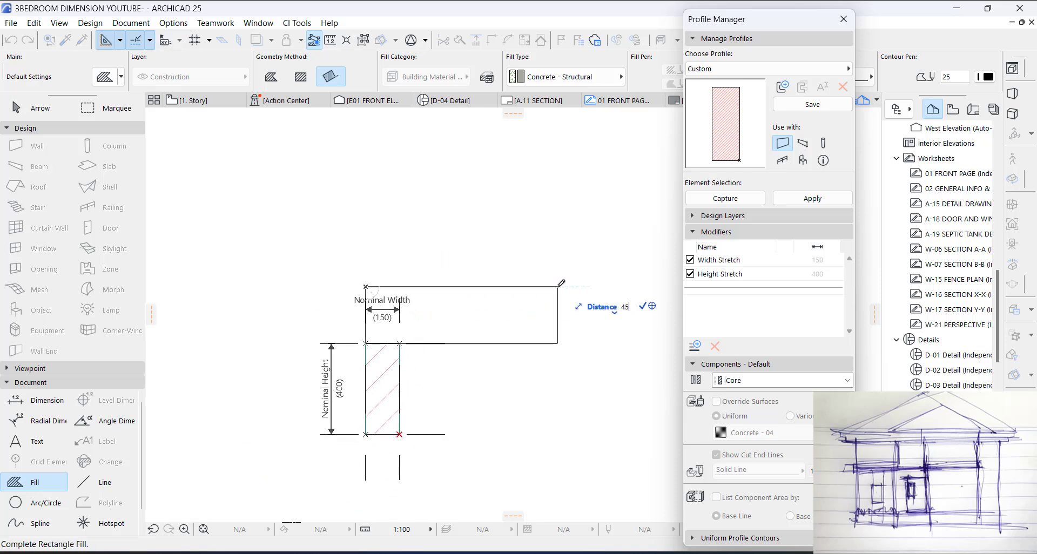
pyautogui.write('0')
pyautogui.press('Return')
pyautogui.press('Escape')
# Step: Select the new fill above the core and offset its right edge outward by 150 mm
pyautogui.click(468, 328)
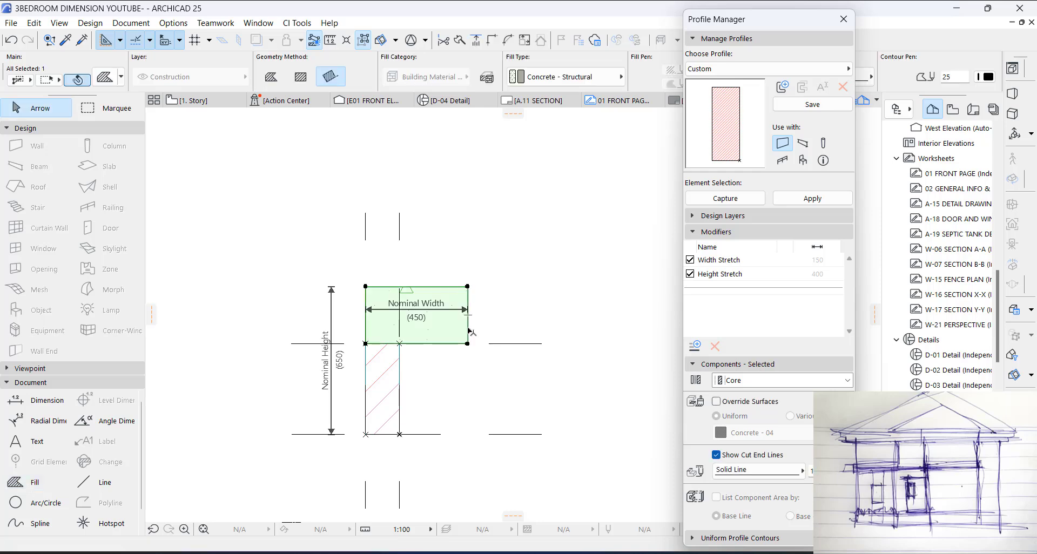
pyautogui.click(467, 328)
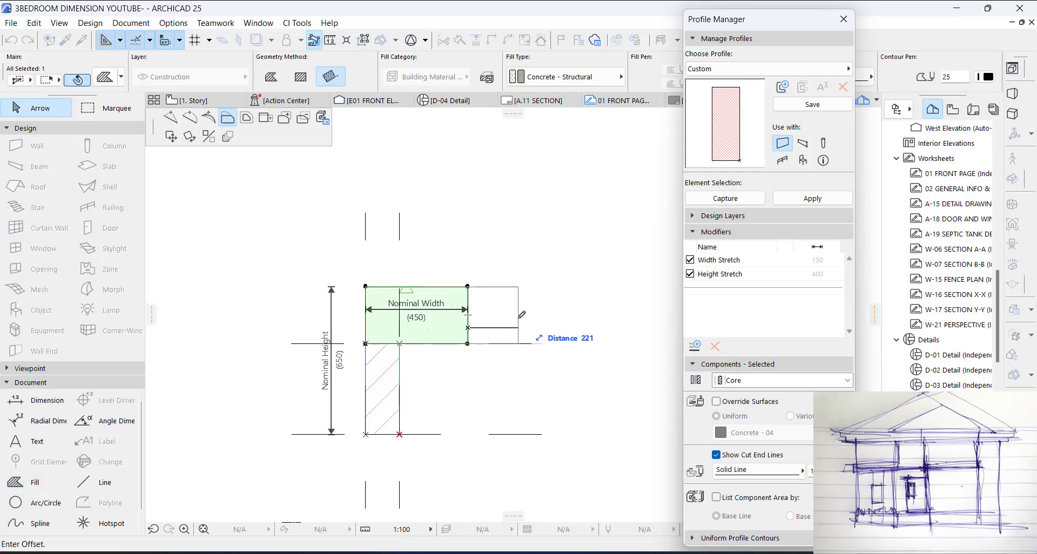
pyautogui.write('150')
pyautogui.press('Return')
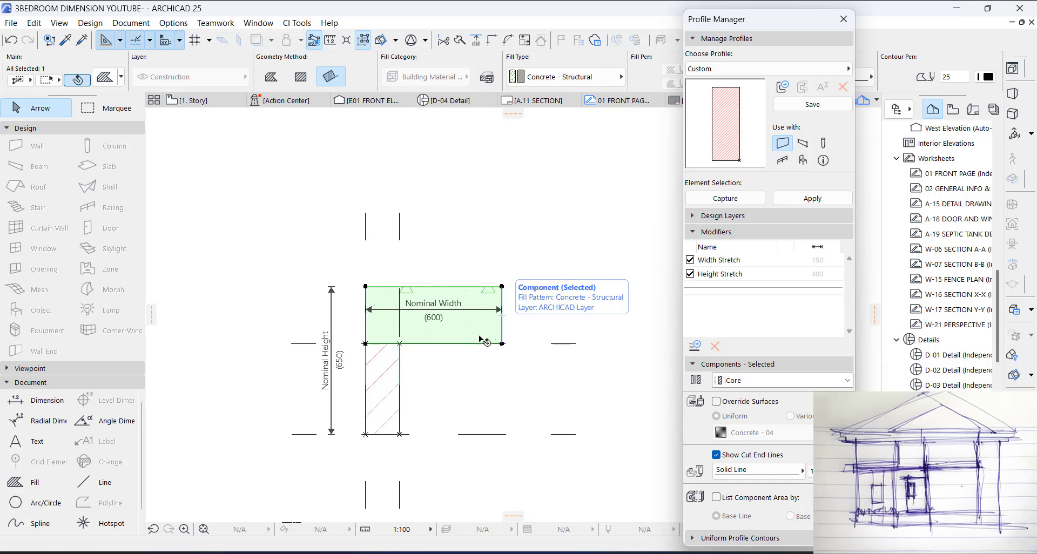
# Step: Add a node on the fill's bottom edge and offset the outer segment upward about 100 mm to form a stepped underside
pyautogui.scroll(2, 475, 342)
pyautogui.click(447, 346)
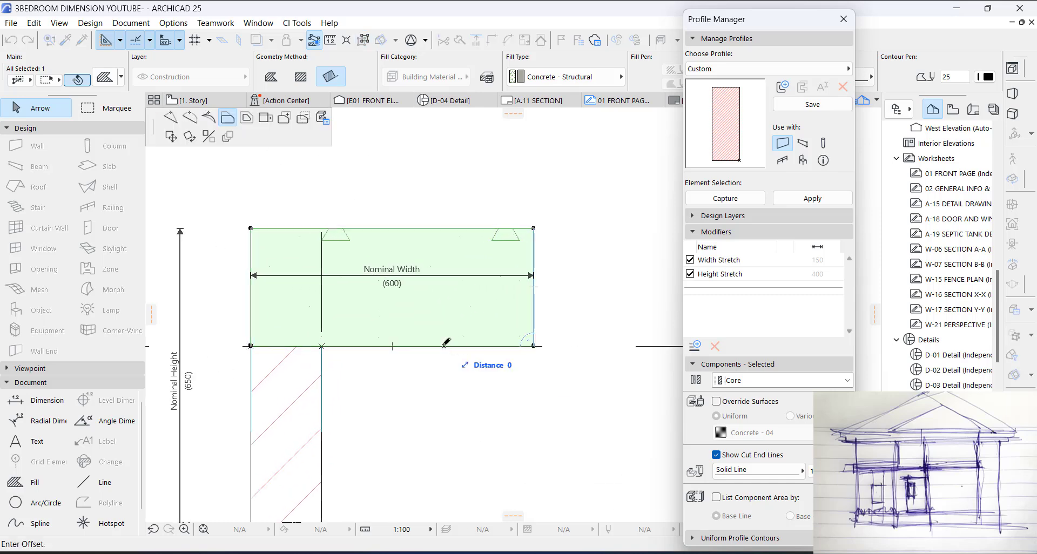
pyautogui.click(304, 118)
pyautogui.click(409, 346)
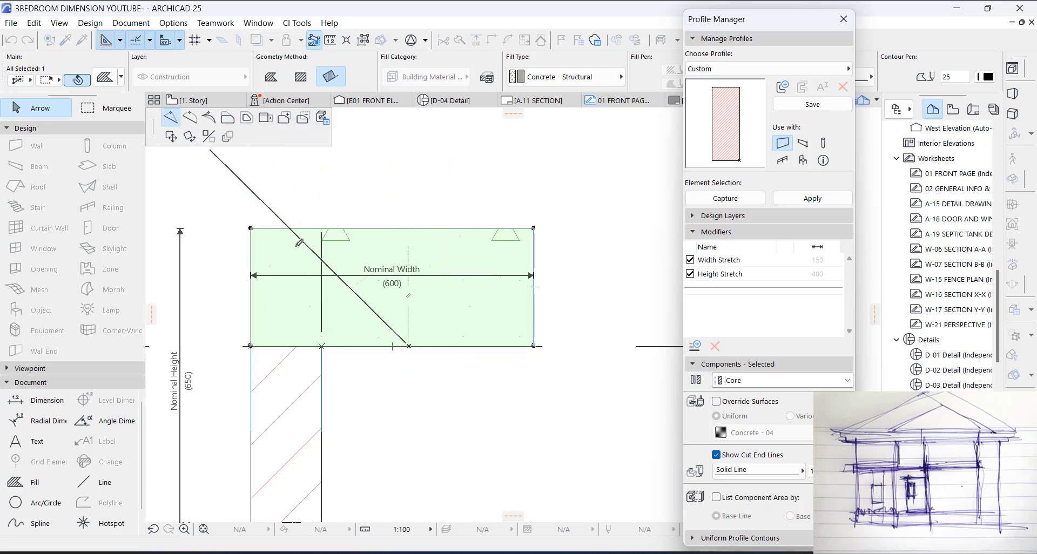
pyautogui.click(408, 346)
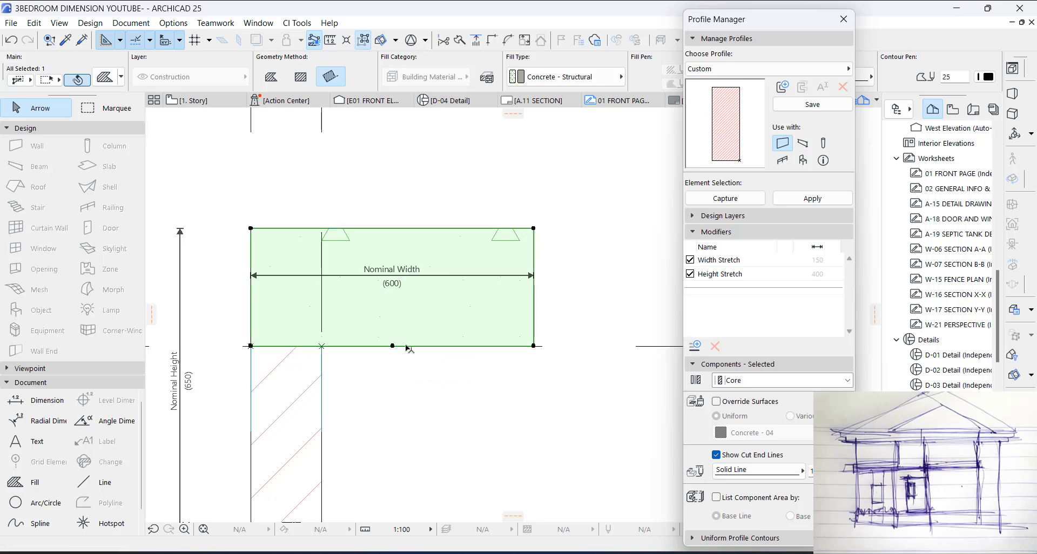
pyautogui.click(491, 346)
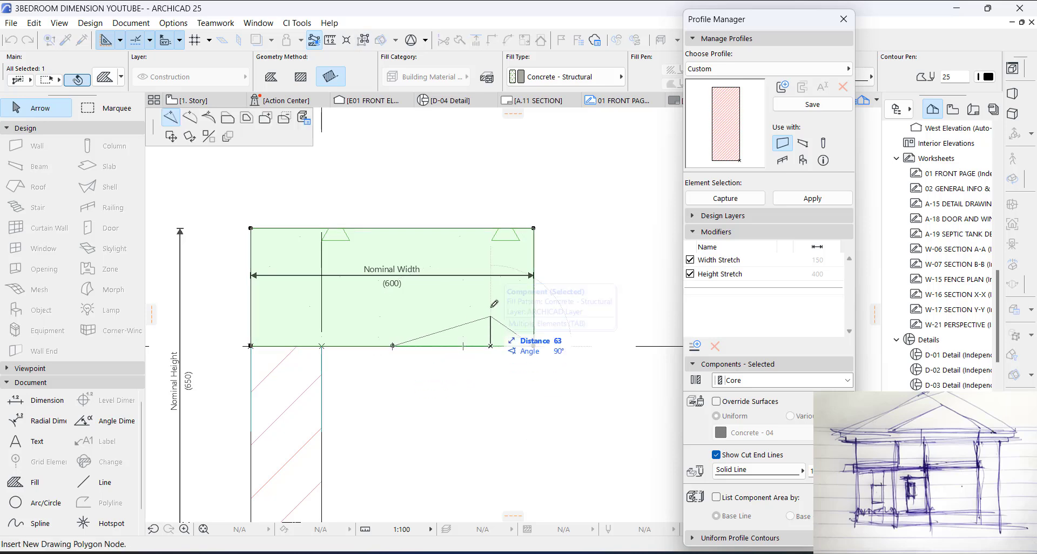
pyautogui.click(227, 118)
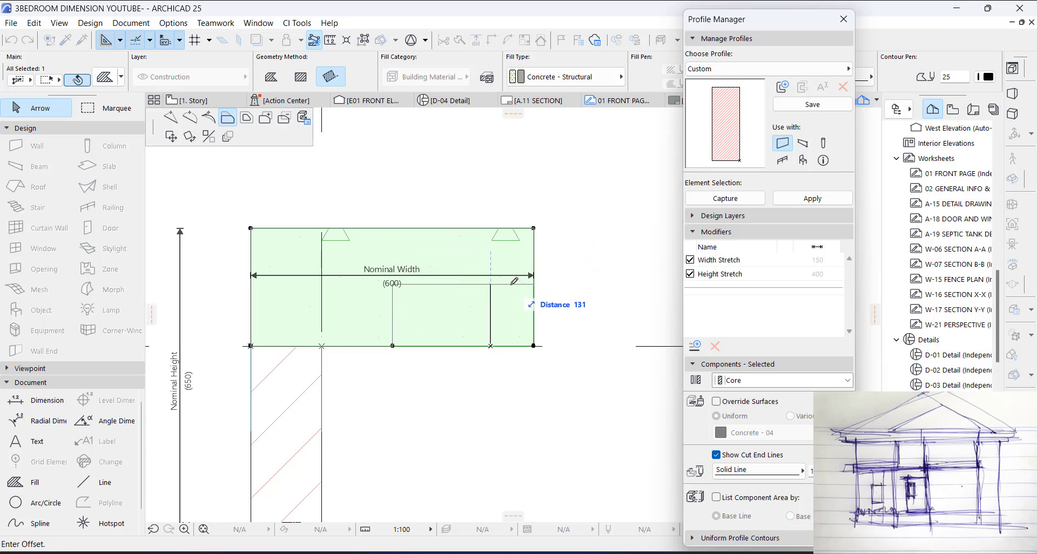
pyautogui.write('100')
pyautogui.press('Return')
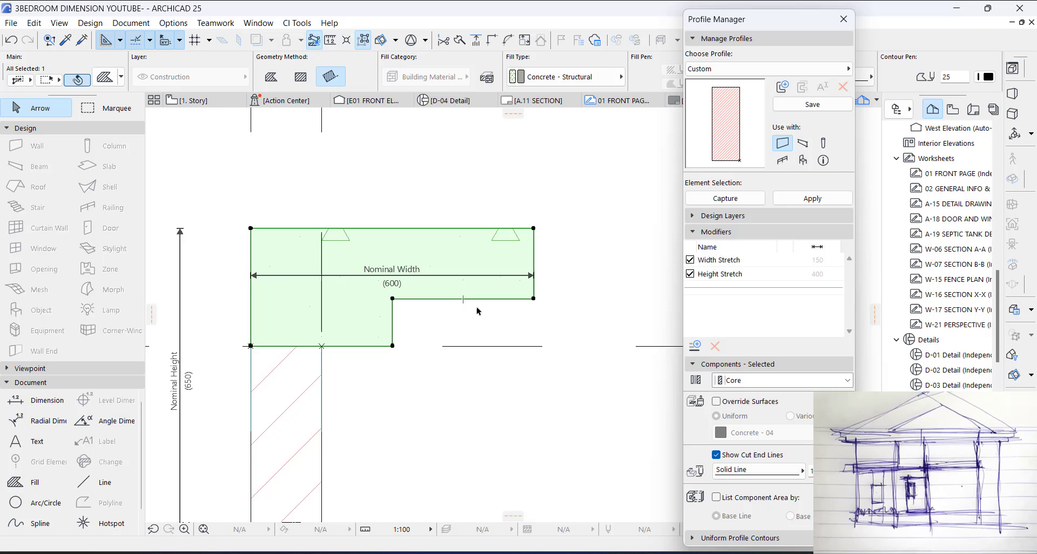
# Step: Offset the step's vertical edge to the core's right face and back outward so it stands 250 mm beyond the core
pyautogui.click(395, 319)
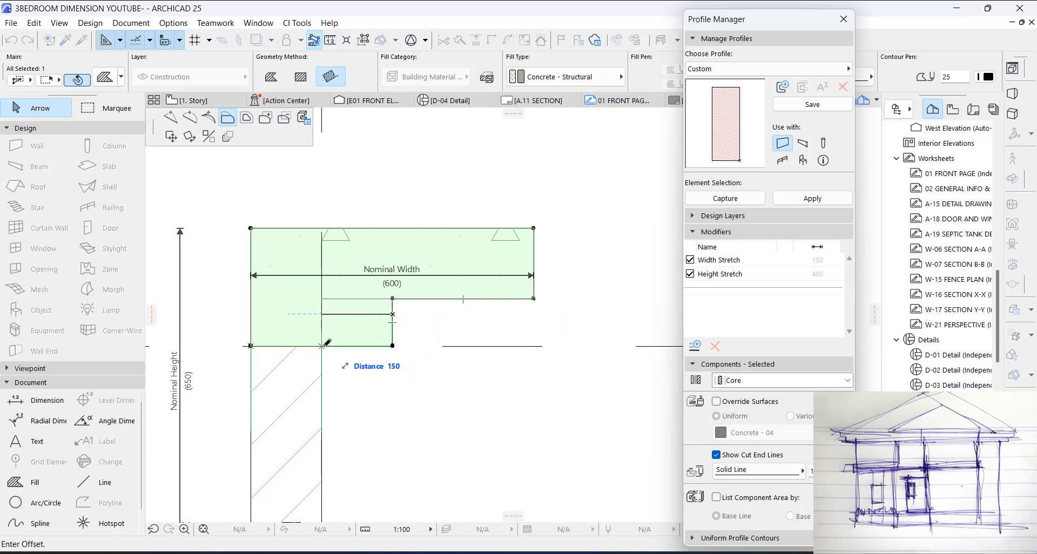
pyautogui.click(323, 345)
pyautogui.click(321, 328)
pyautogui.click(440, 395)
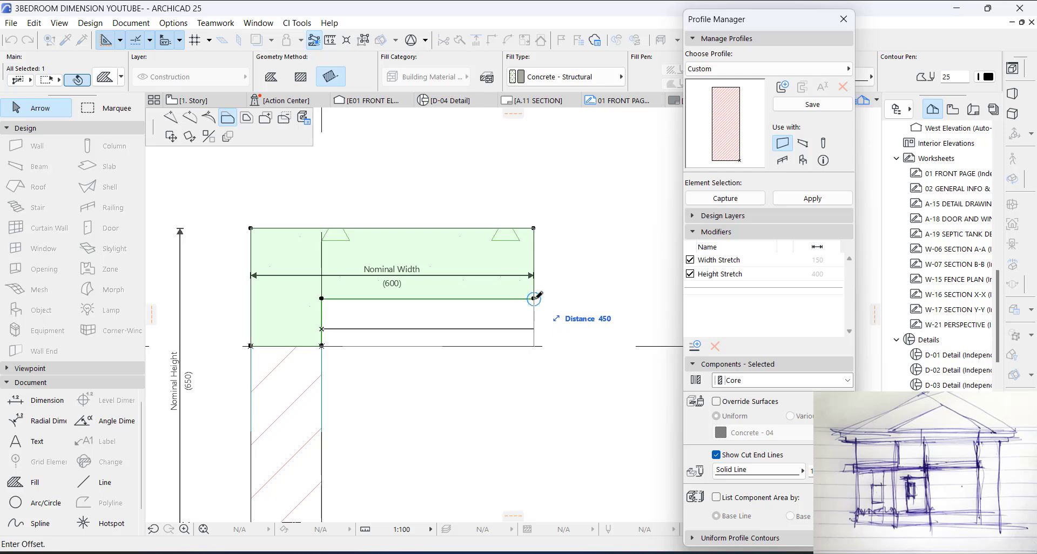
pyautogui.write('2')
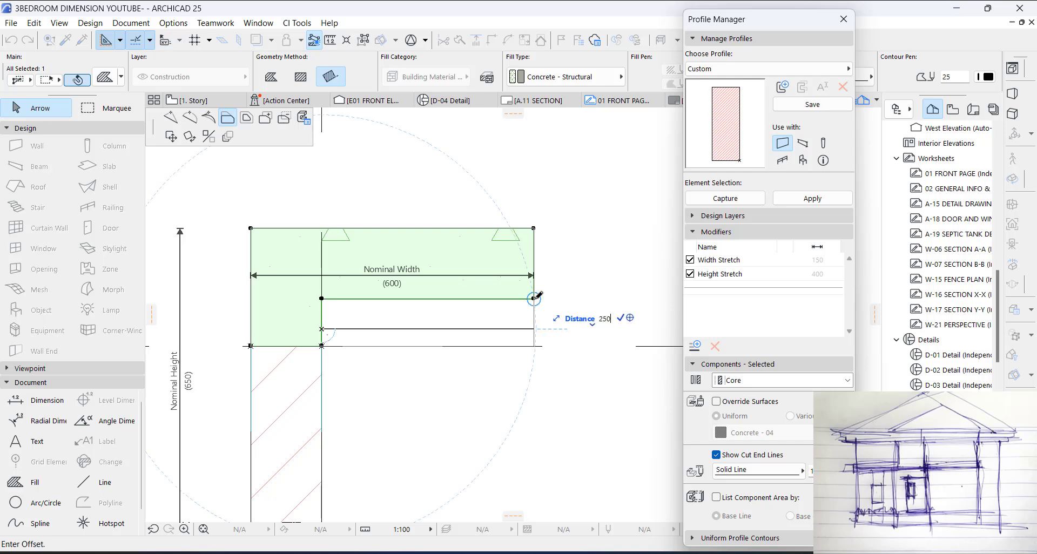
pyautogui.press('Return')
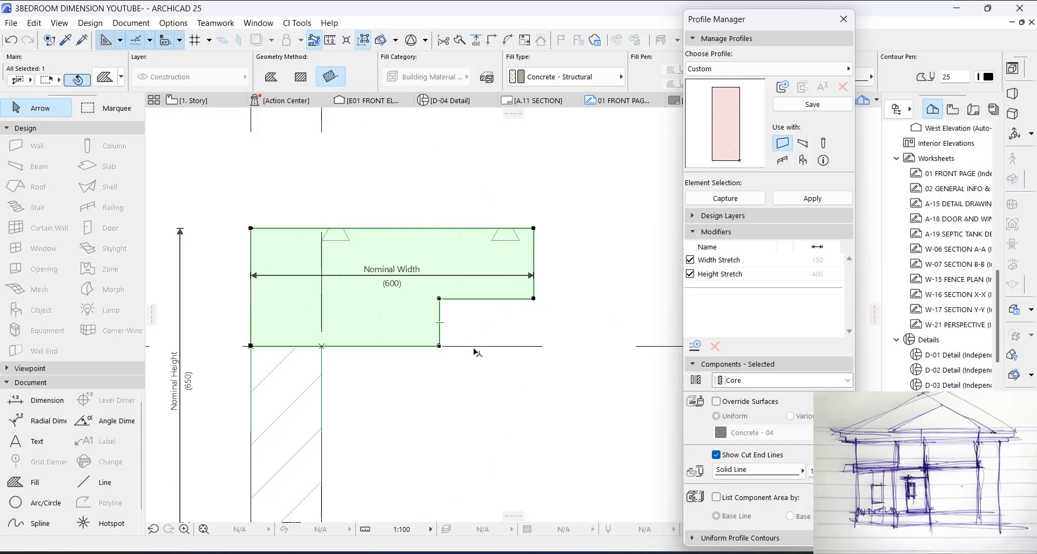
# Step: Override the stepped top component's surfaces uniformly with Paint - Glossy White and select the brick core below it
pyautogui.click(734, 405)
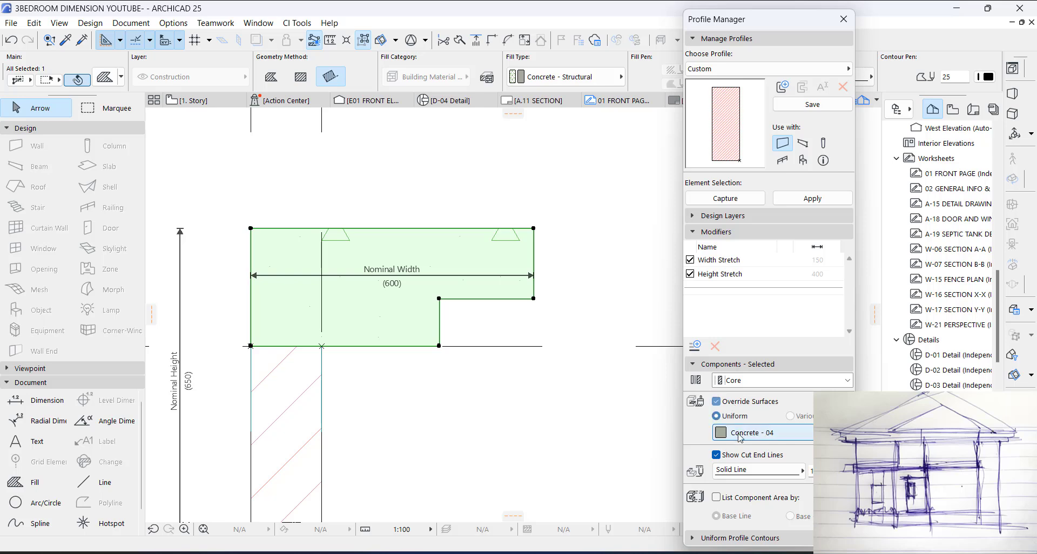
pyautogui.click(757, 433)
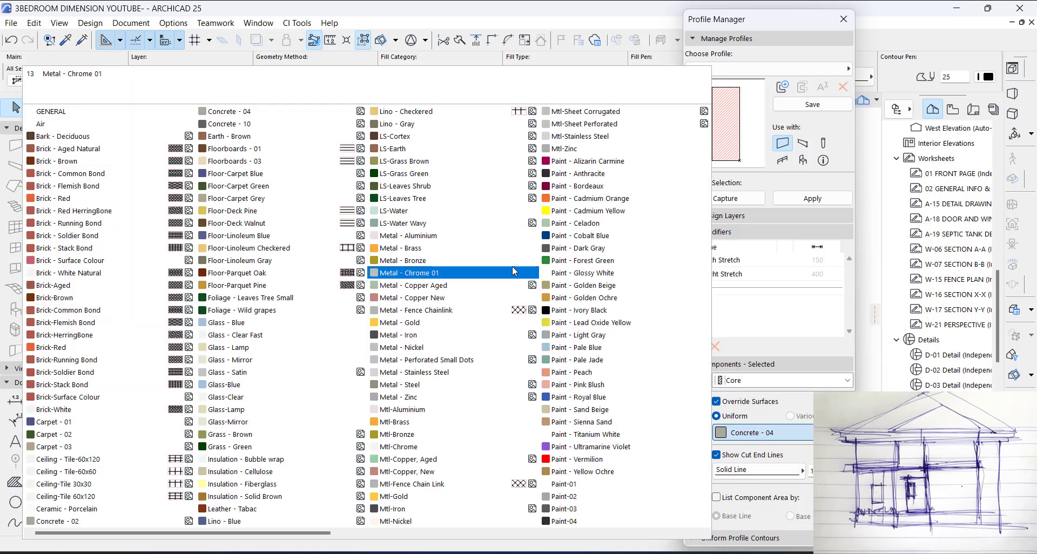
pyautogui.click(568, 273)
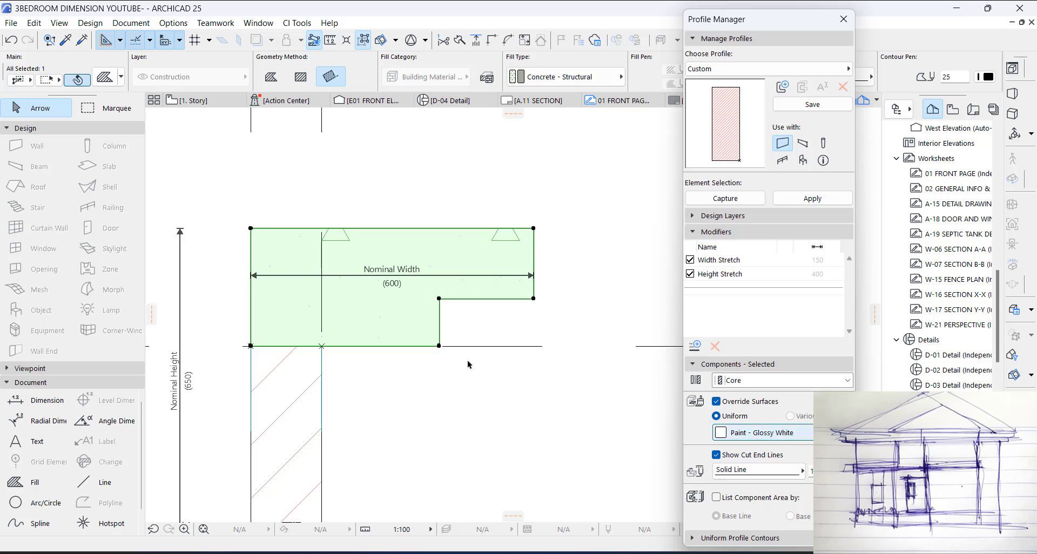
pyautogui.click(298, 401)
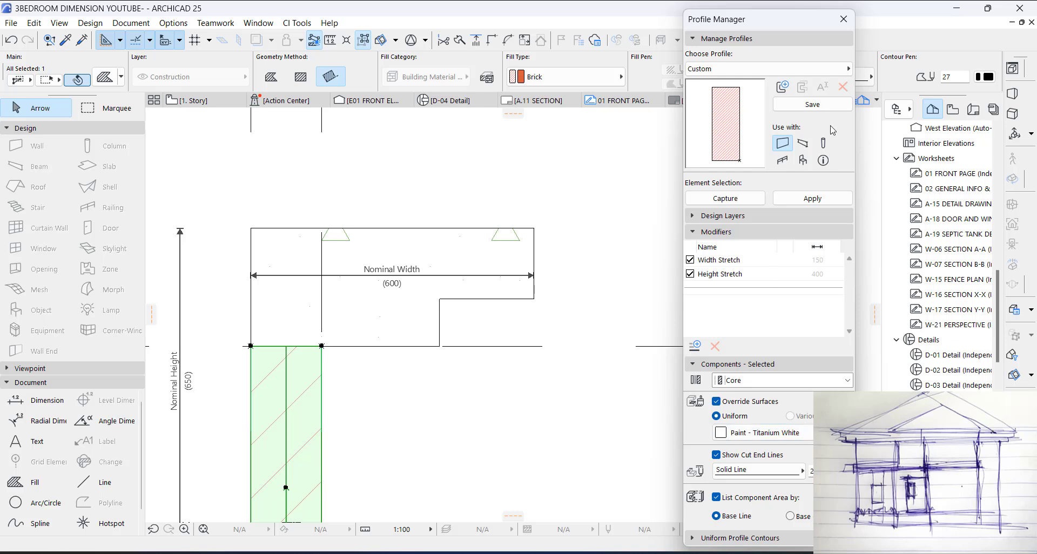
# Step: Save the profile as TOP WALL, apply it to the selected perimeter wall, and close the profile editor
pyautogui.click(813, 105)
pyautogui.write('TOP ')
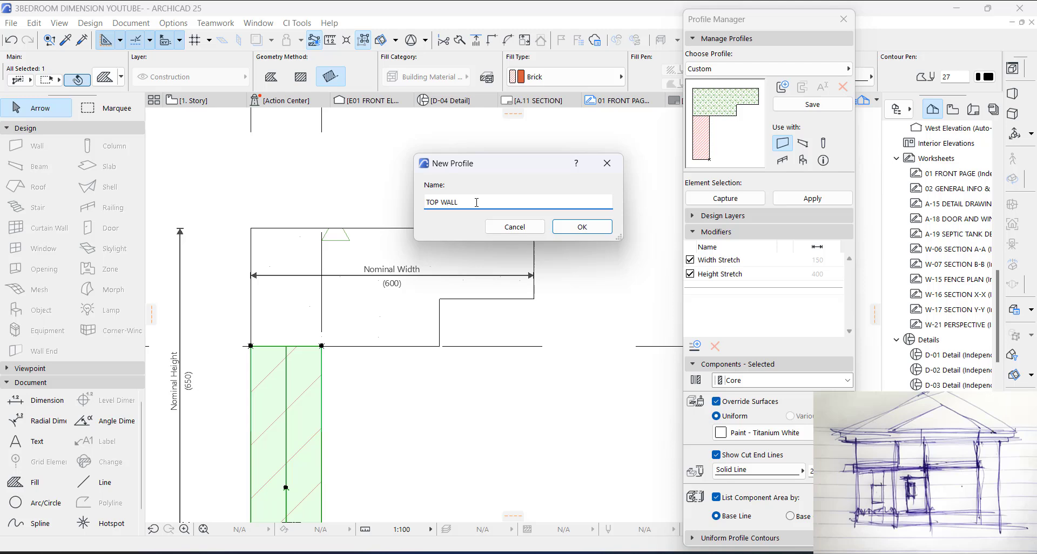
pyautogui.write('WALL')
pyautogui.click(582, 227)
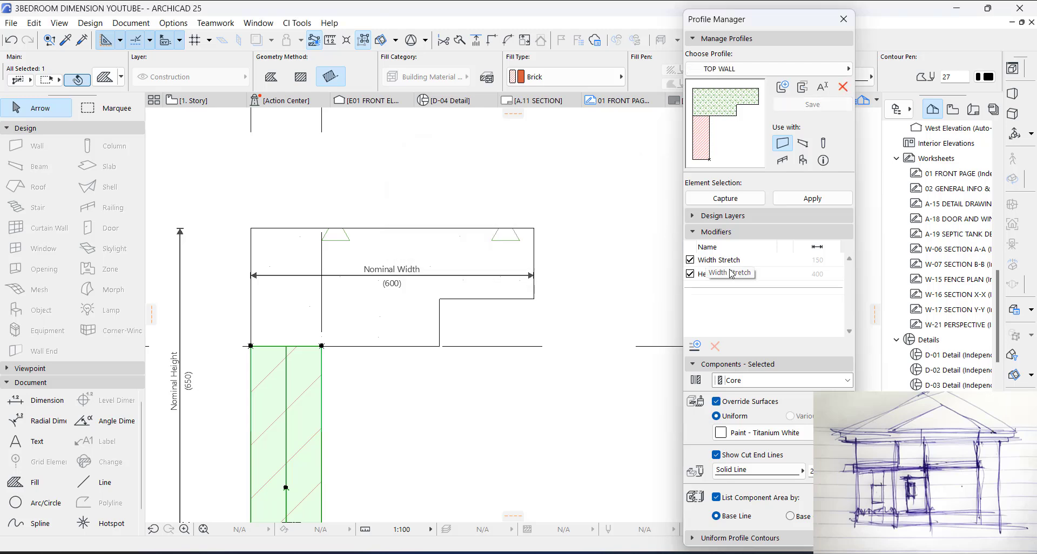
pyautogui.click(813, 201)
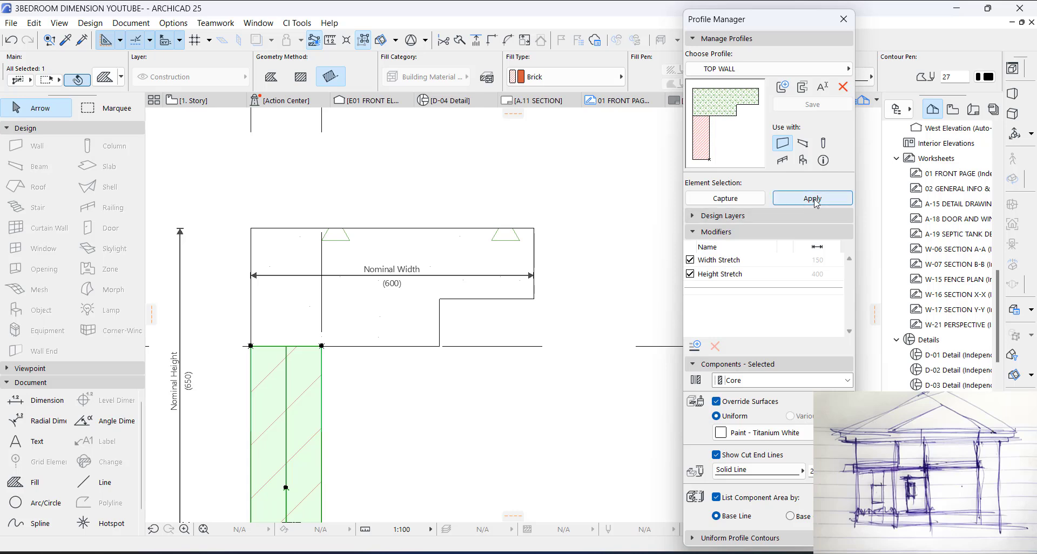
pyautogui.click(816, 201)
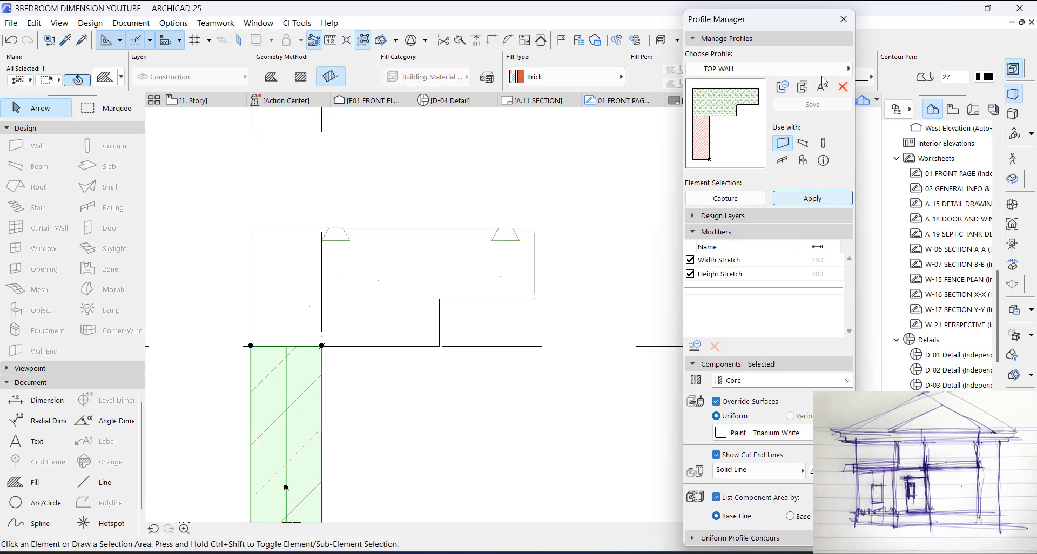
pyautogui.click(843, 26)
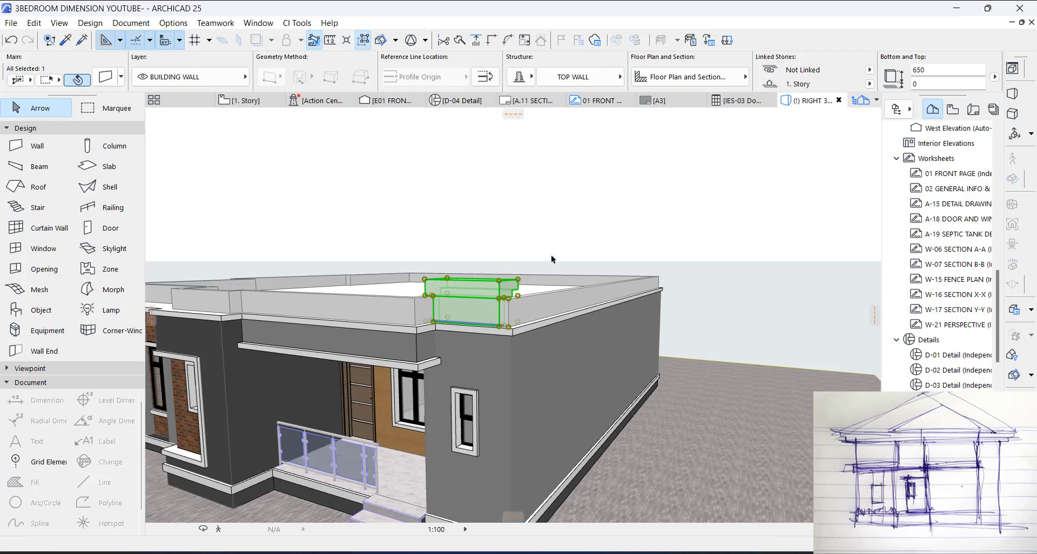
# Step: Reopen the short front wall's TOP WALL profile and mirror the stepped top component about the core's vertical centreline
pyautogui.press('Escape')
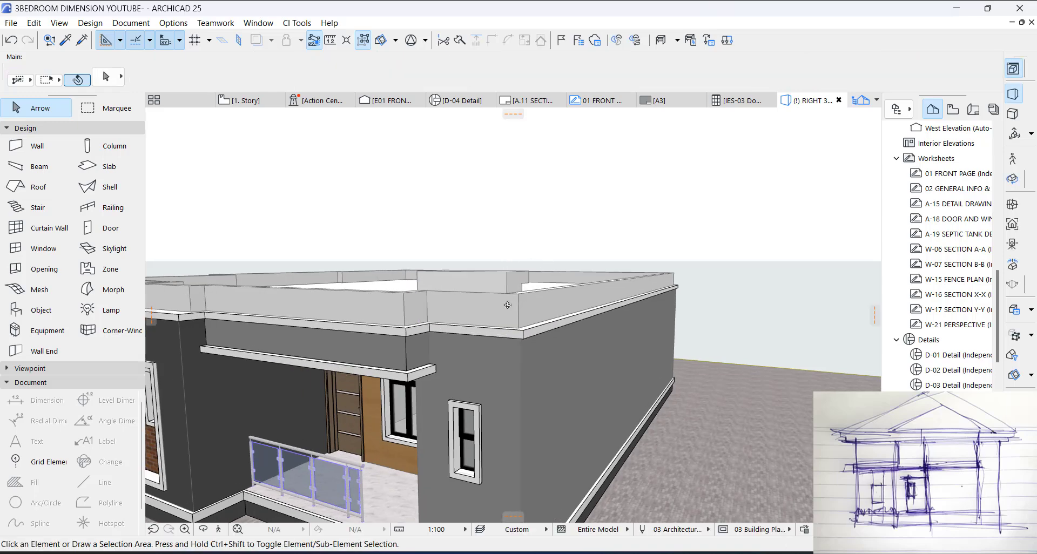
pyautogui.moveTo(507, 305)
pyautogui.keyDown('shift'); pyautogui.mouseDown(button='middle')
pyautogui.moveTo(453, 307)
pyautogui.moveTo(506, 293)
pyautogui.mouseUp(button='middle'); pyautogui.keyUp('shift')
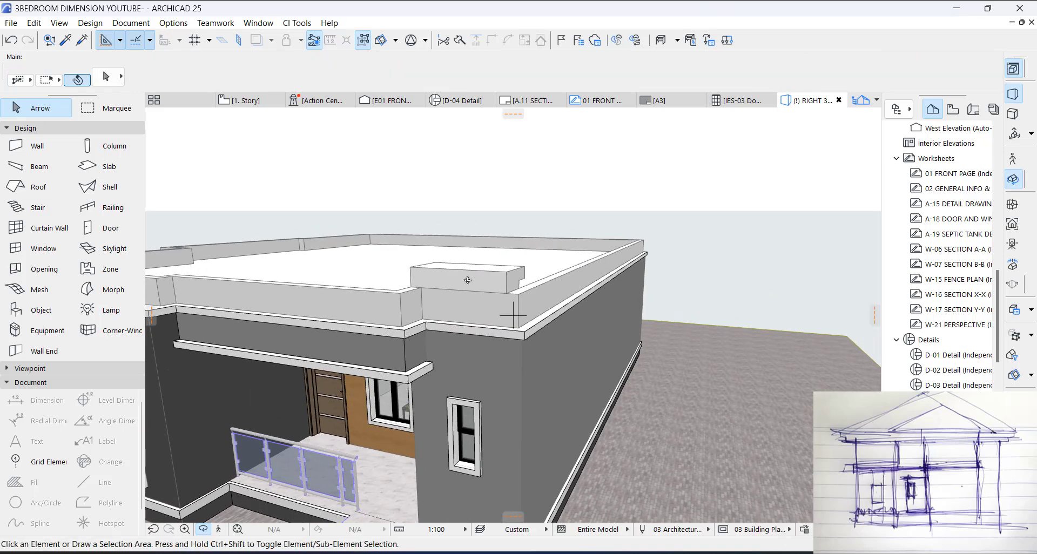
pyautogui.click(465, 282)
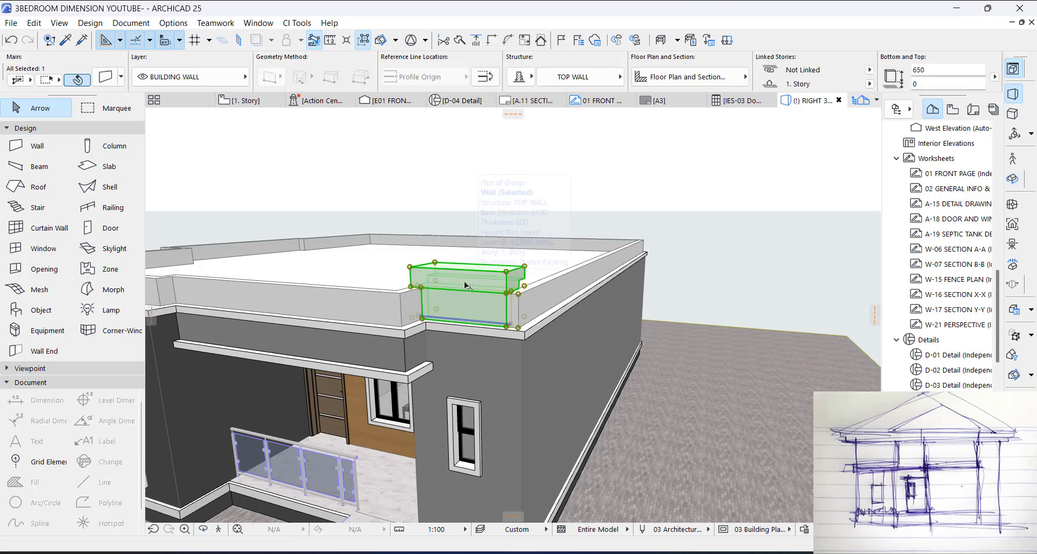
pyautogui.rightClick(465, 281)
pyautogui.click(535, 318)
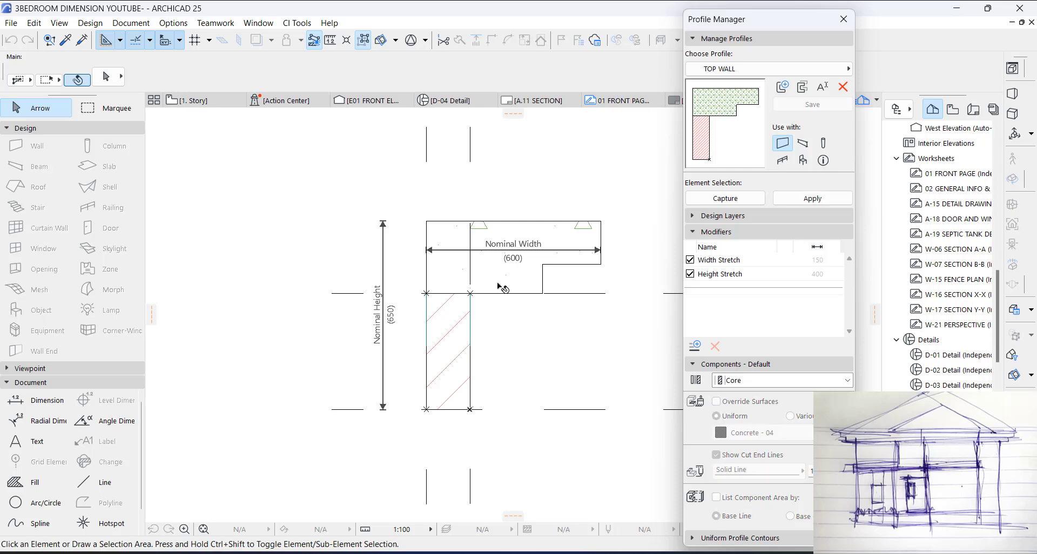
pyautogui.click(454, 292)
pyautogui.hotkey('ctrl', 'm')
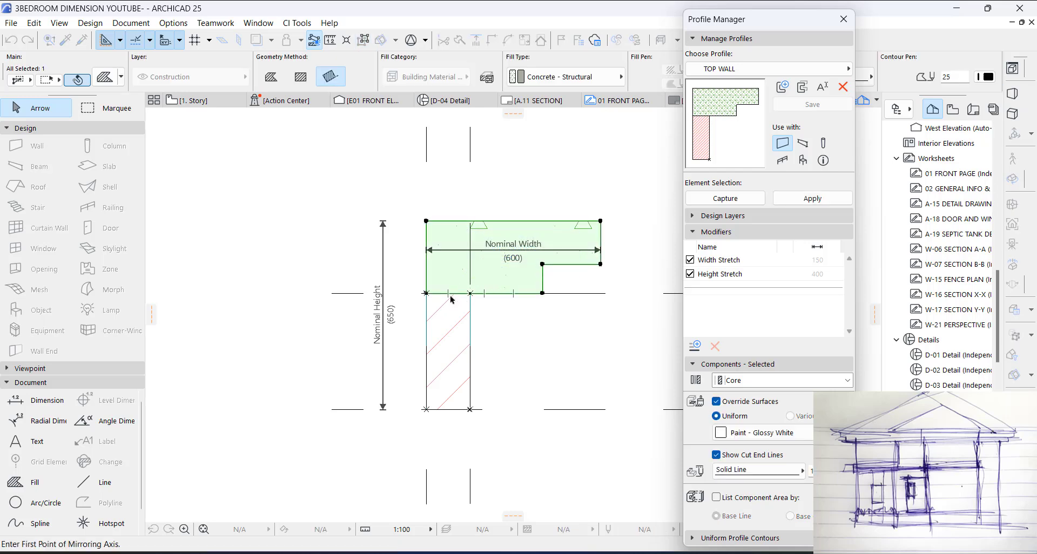
pyautogui.click(449, 293)
pyautogui.click(450, 299)
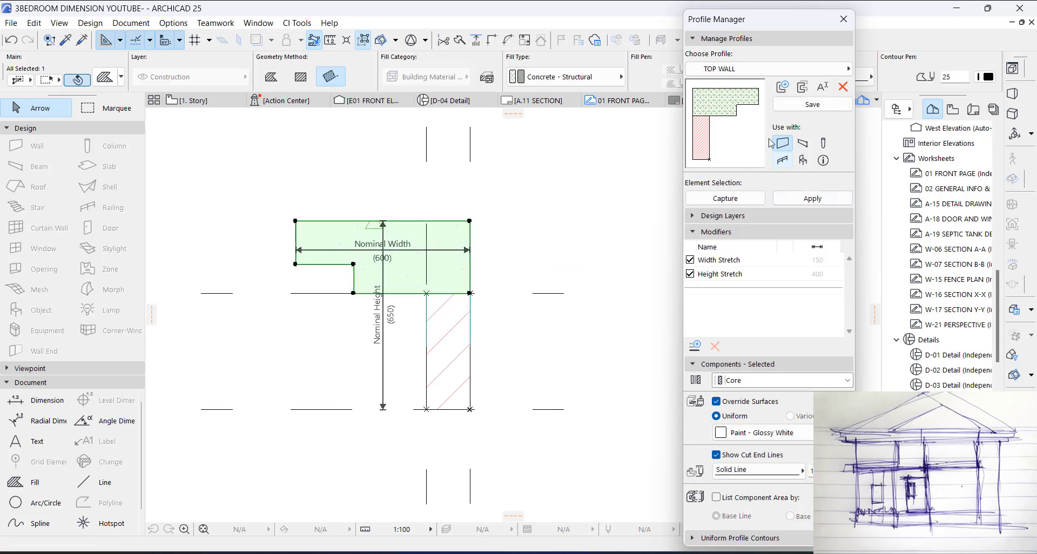
# Step: Save the mirrored TOP WALL profile, apply it to the wall, and deselect the wall in the 3D view
pyautogui.click(813, 104)
pyautogui.click(809, 199)
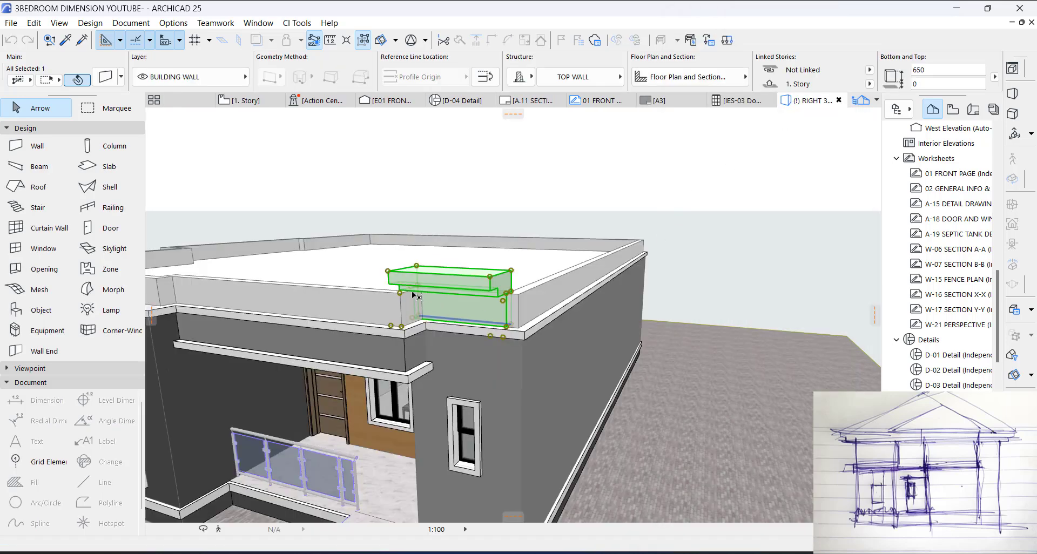
pyautogui.press('Escape')
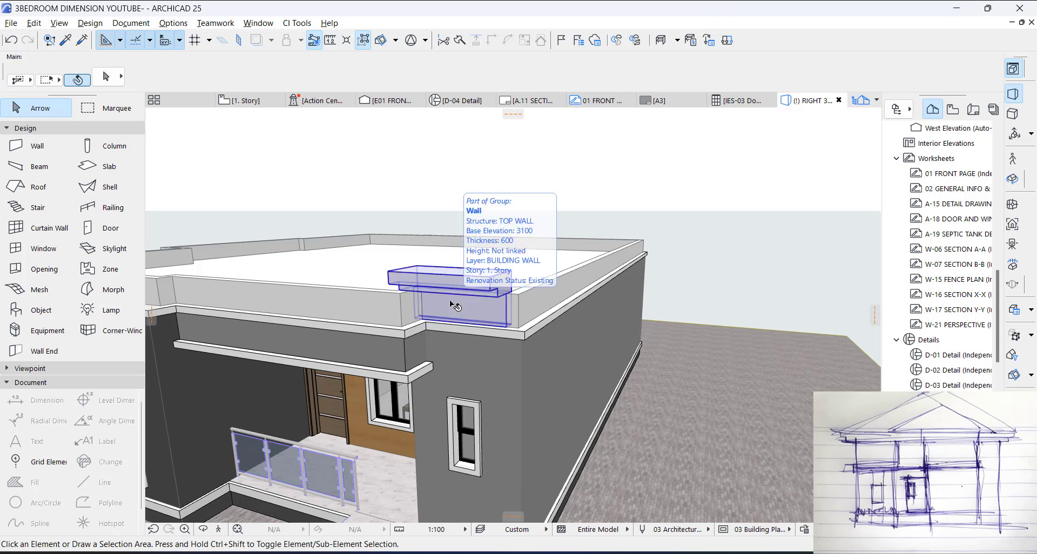
# Step: Copy the front wall's TOP WALL profile settings to the adjoining right-hand perimeter wall and the rear perimeter wall
pyautogui.keyDown('alt'); pyautogui.click(451, 301); pyautogui.keyUp('alt')
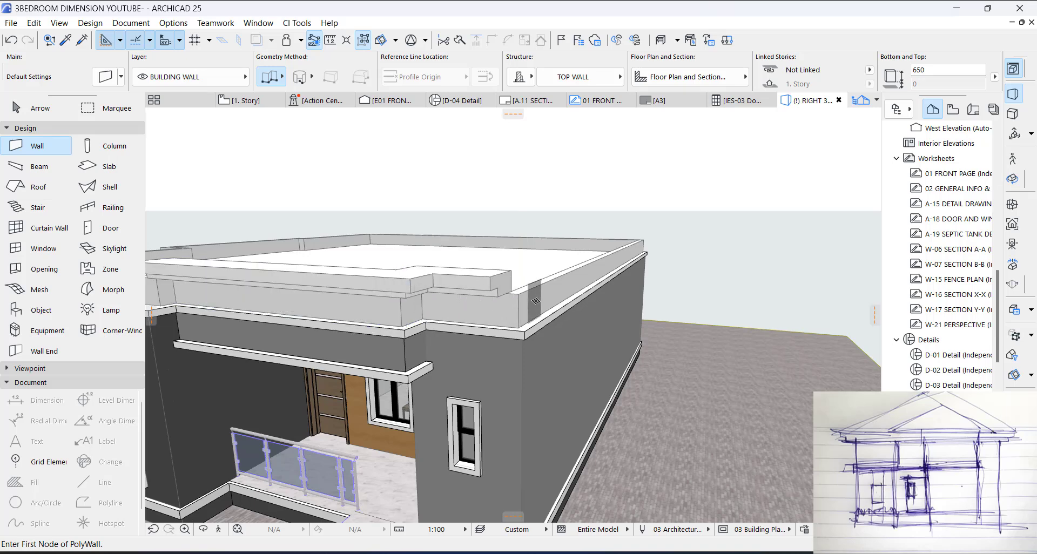
pyautogui.click(541, 302)
pyautogui.moveTo(572, 240); pyautogui.dragTo(615, 325, button='middle')
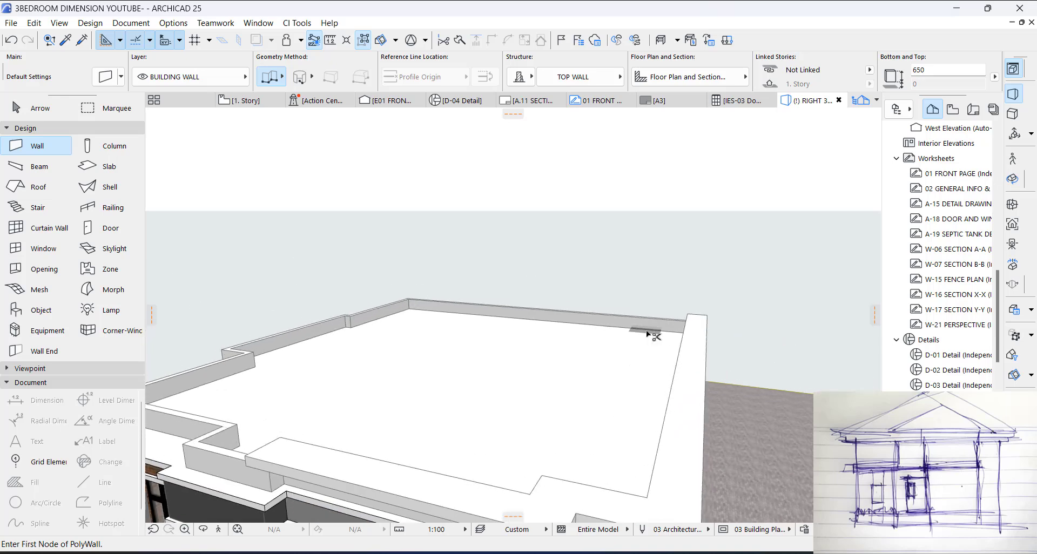
pyautogui.click(648, 332)
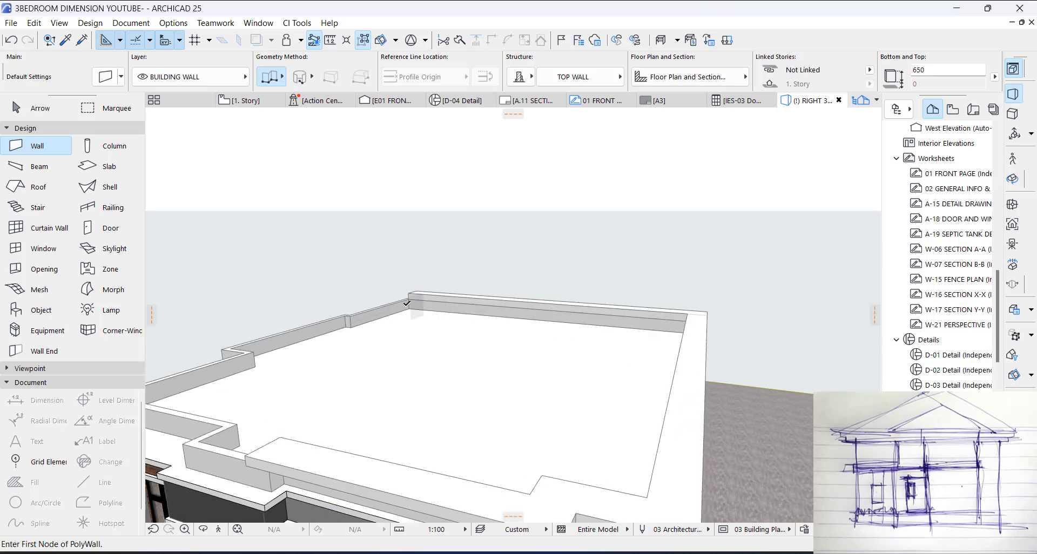
pyautogui.press('Escape')
# Step: Select all perimeter walls above the roof slab and change their structure to the complex profile TOP WALL
pyautogui.click(361, 311)
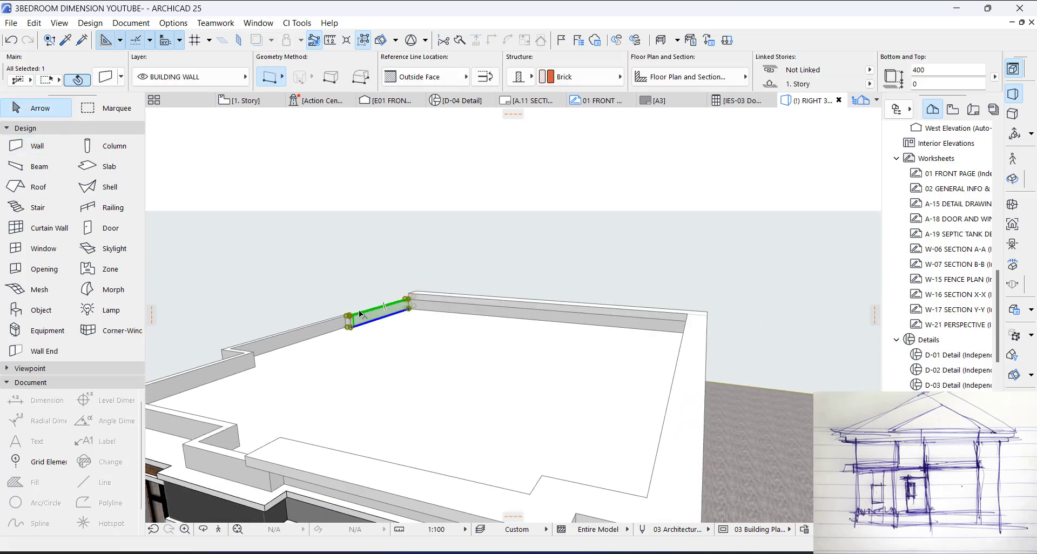
pyautogui.click(362, 43)
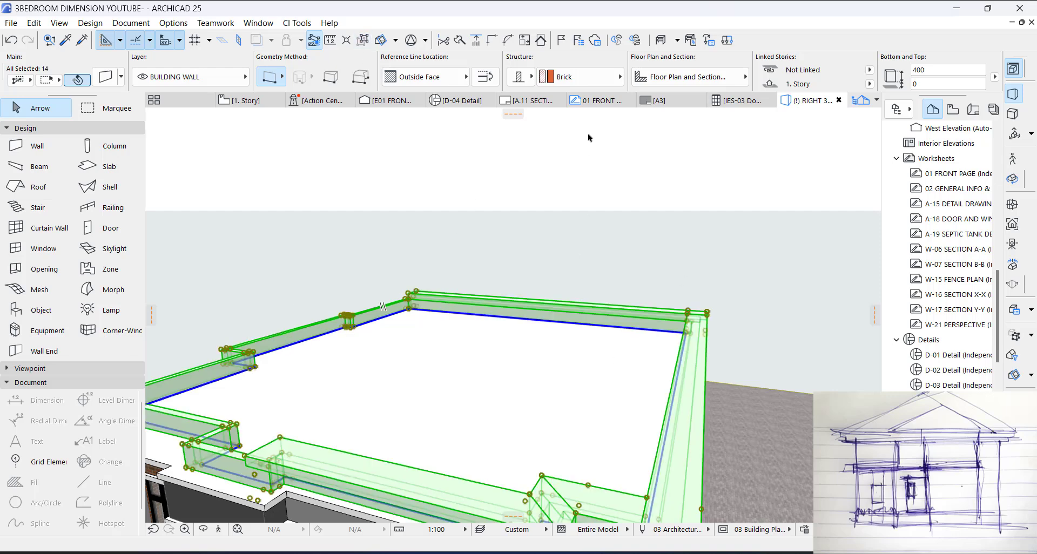
pyautogui.click(522, 81)
pyautogui.click(578, 77)
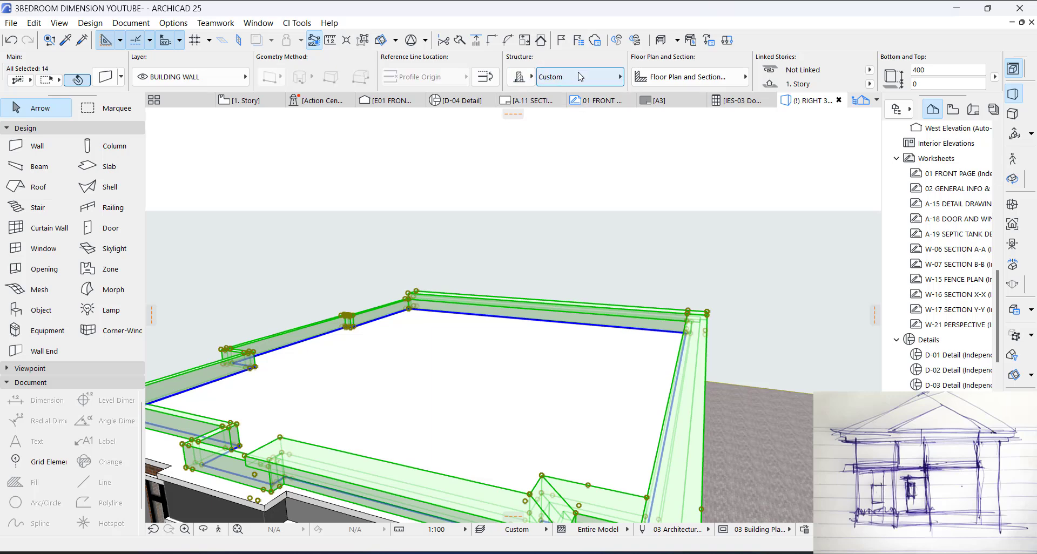
pyautogui.click(580, 77)
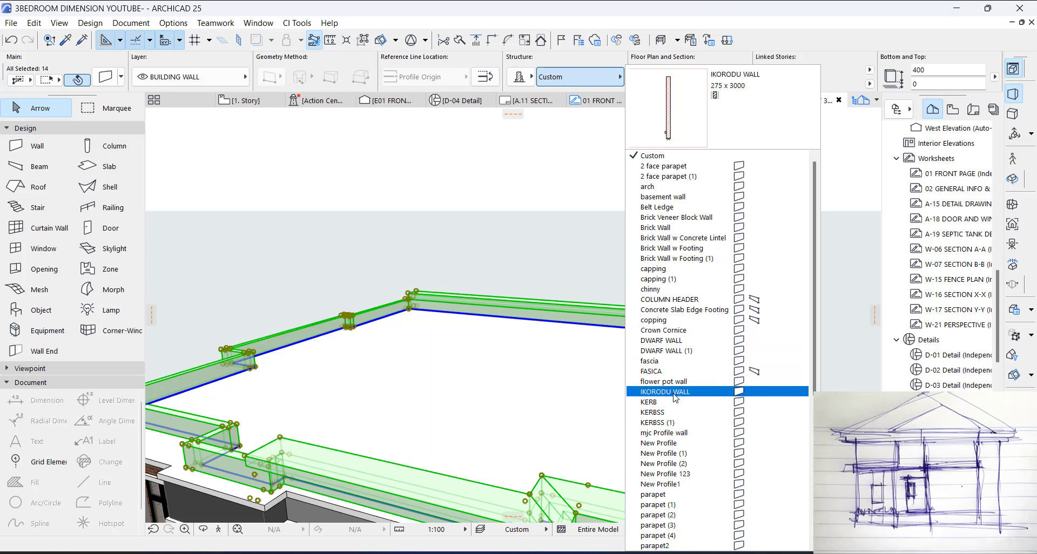
pyautogui.scroll(-3, 675, 410)
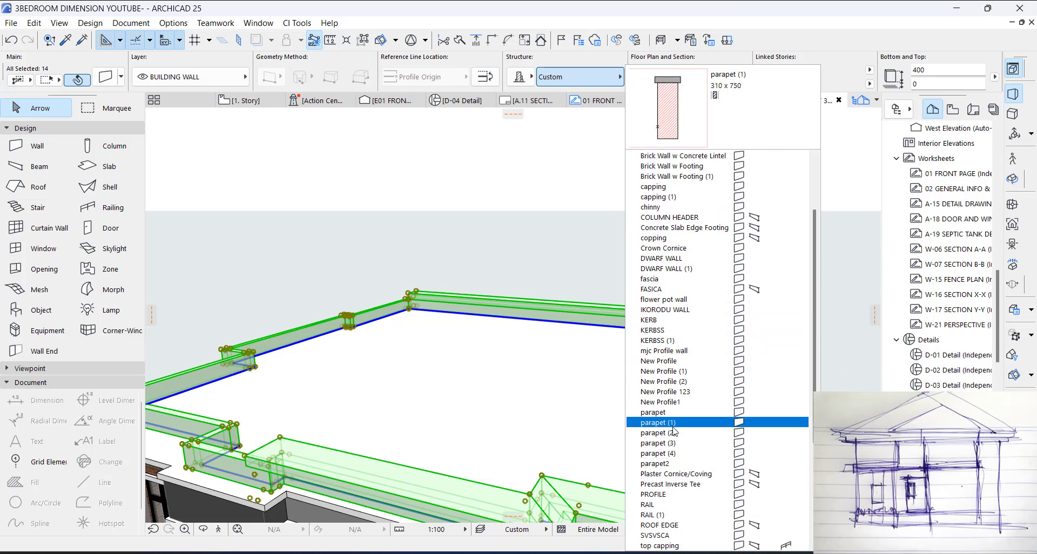
pyautogui.scroll(-1, 673, 429)
pyautogui.scroll(-3, 675, 439)
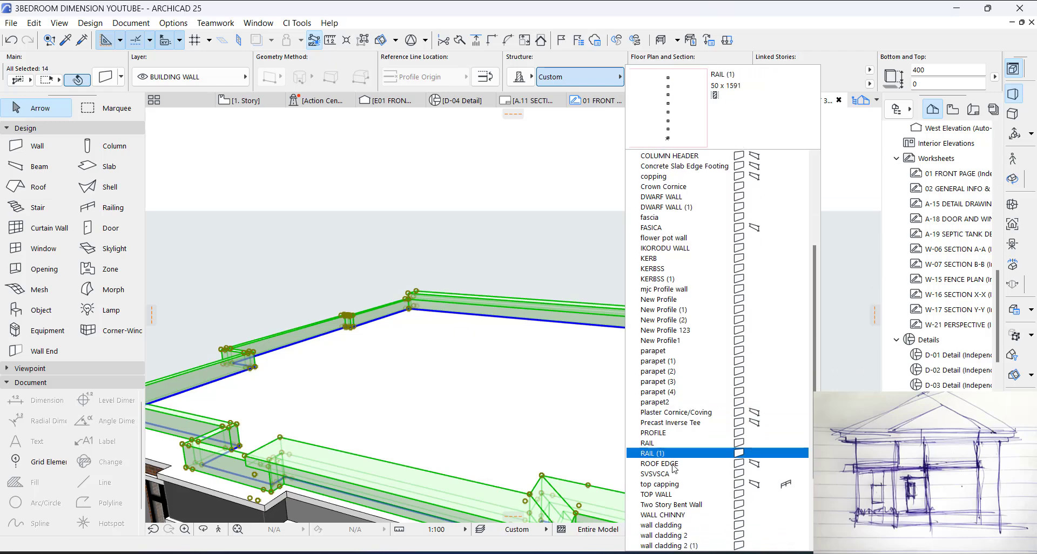
pyautogui.click(658, 495)
pyautogui.scroll(-3, 499, 191)
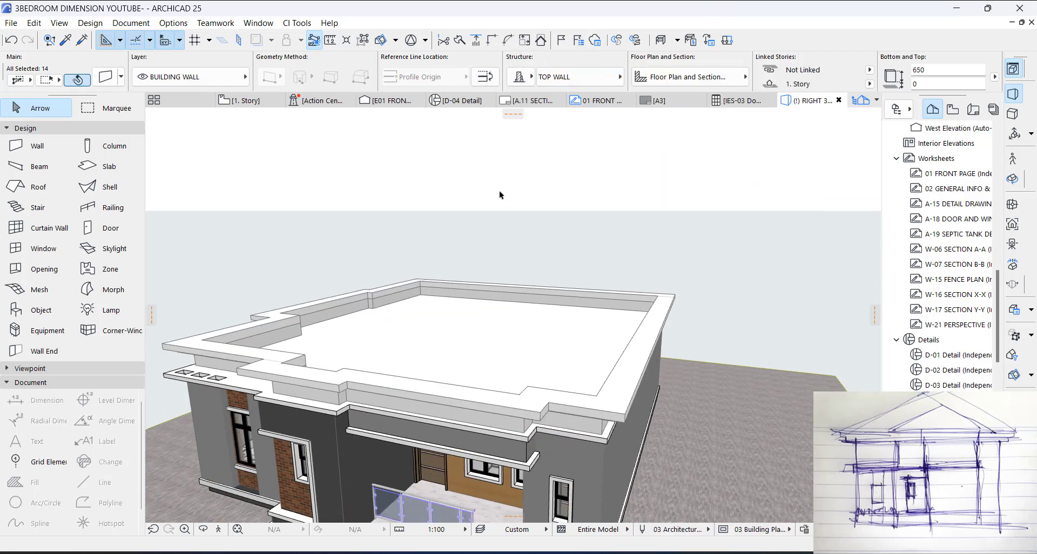
pyautogui.press('Escape')
# Step: Override all surfaces of the two brick walls in the projecting front corner frame with Wood - Oak Light
pyautogui.keyDown('shift'); pyautogui.moveTo(461, 344); pyautogui.dragTo(671, 321, button='middle'); pyautogui.keyUp('shift')
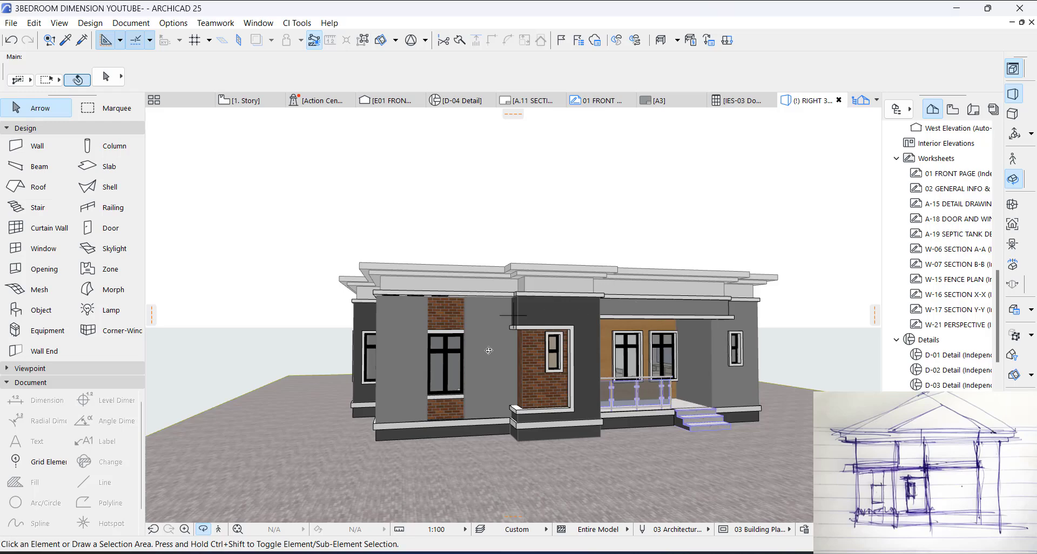
pyautogui.keyDown('shift'); pyautogui.moveTo(489, 350); pyautogui.dragTo(556, 389, button='middle'); pyautogui.keyUp('shift')
pyautogui.click(514, 366)
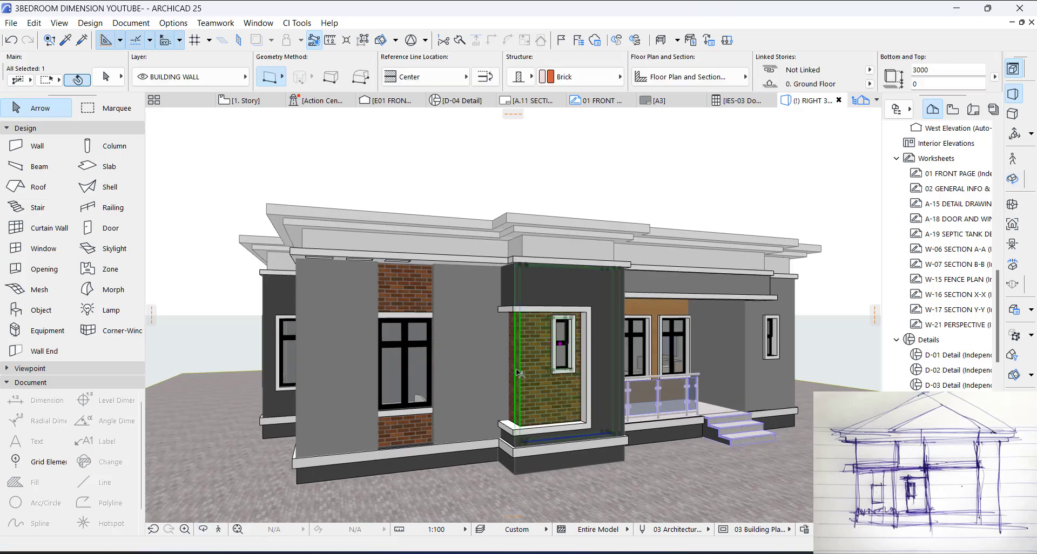
pyautogui.scroll(2, 514, 365)
pyautogui.scroll(3, 510, 390)
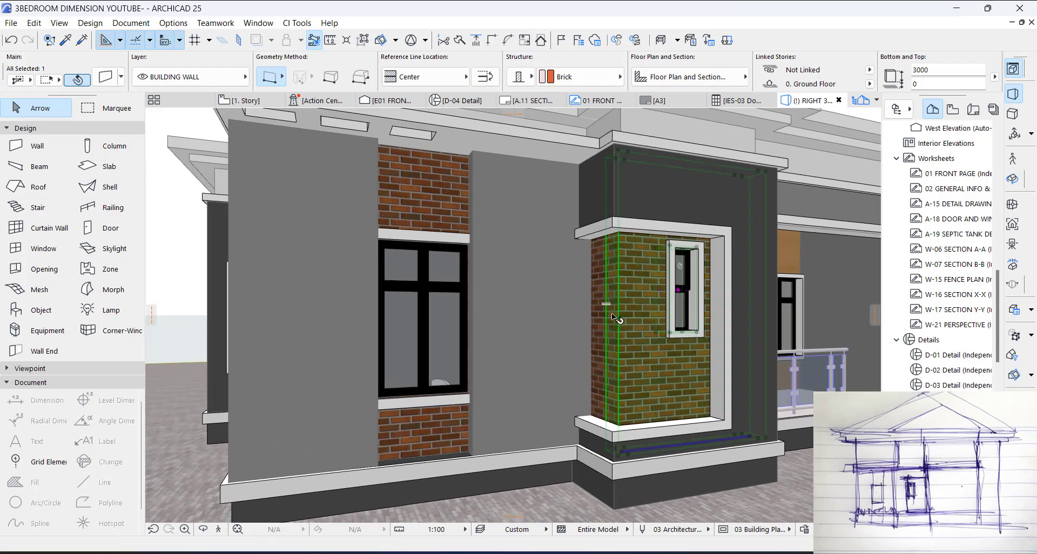
pyautogui.keyDown('shift'); pyautogui.click(600, 295); pyautogui.keyUp('shift')
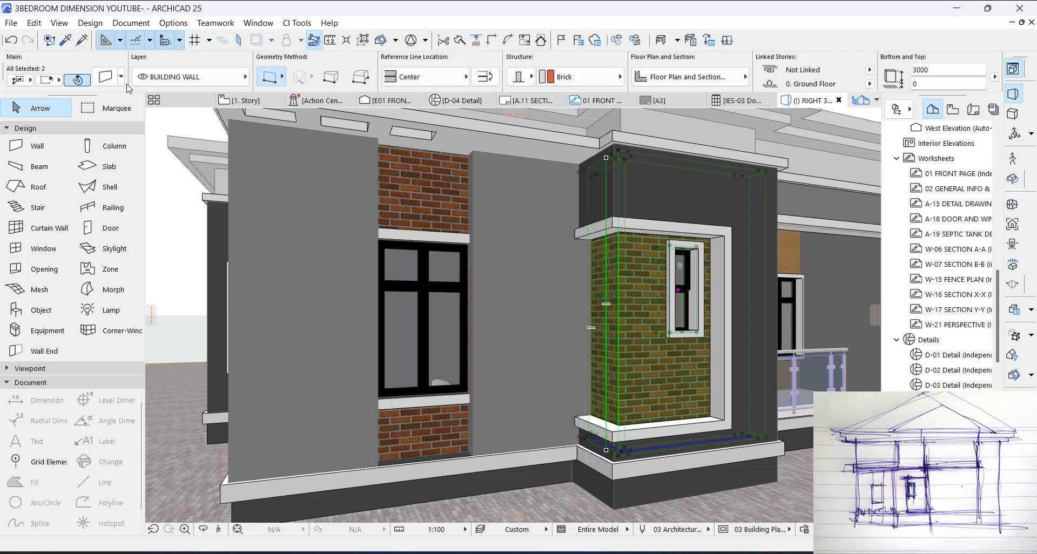
pyautogui.hotkey('ctrl', 't')
pyautogui.click(453, 162)
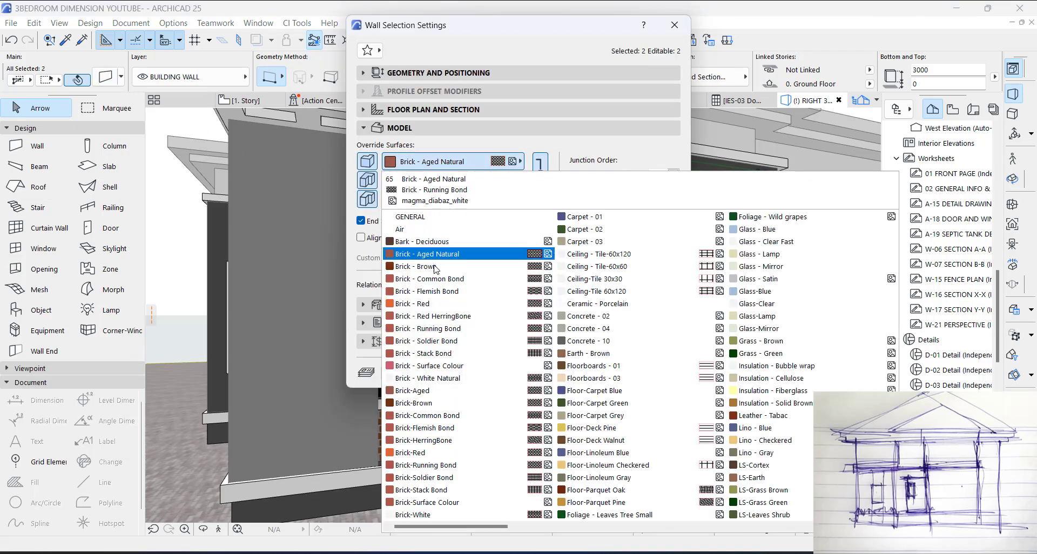
pyautogui.scroll(-5, 677, 357)
pyautogui.click(753, 248)
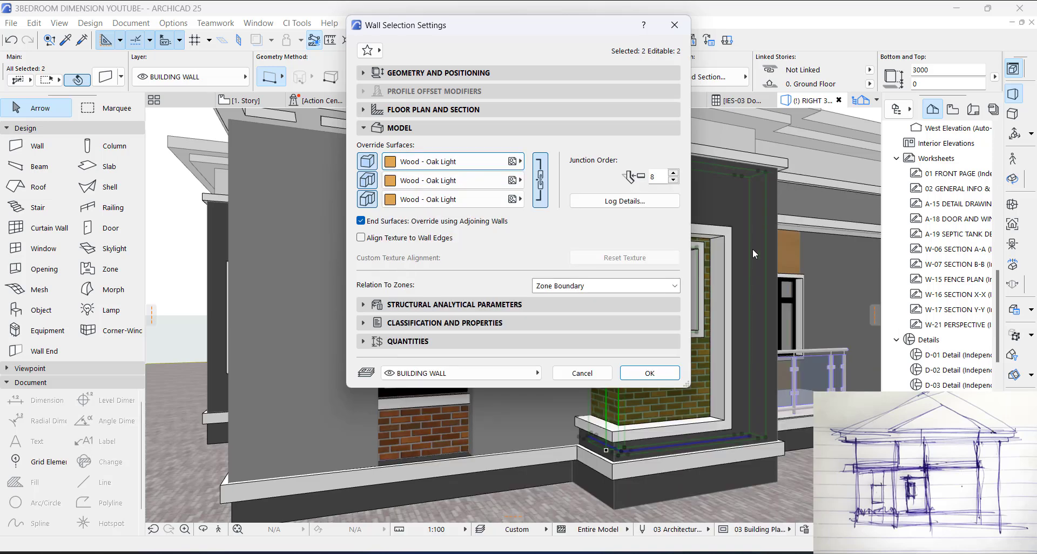
pyautogui.click(638, 374)
pyautogui.press('Escape')
pyautogui.scroll(-6, 541, 352)
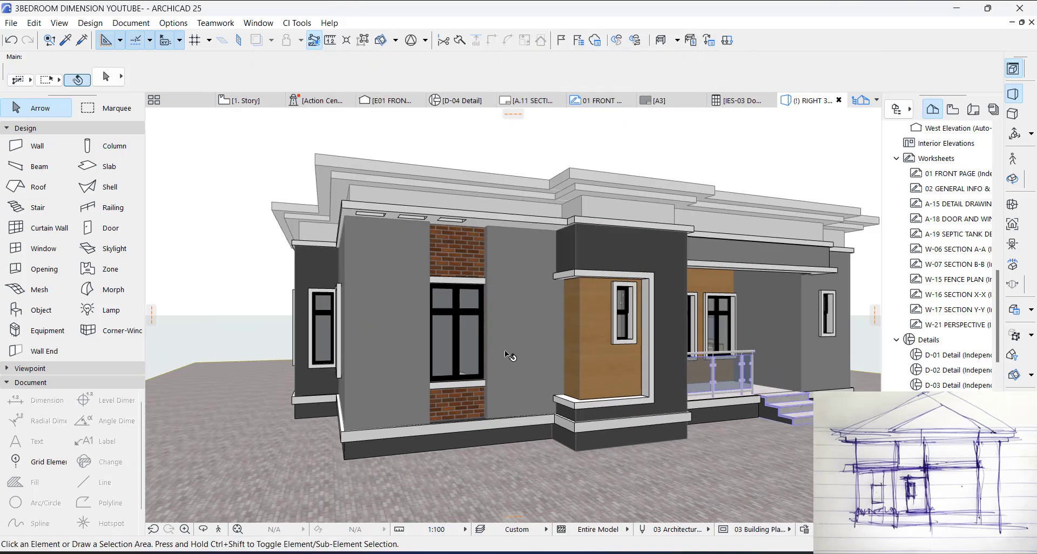
# Step: Override all surfaces of the brick wall around the large front window with Wood - Oak Light
pyautogui.click(466, 284)
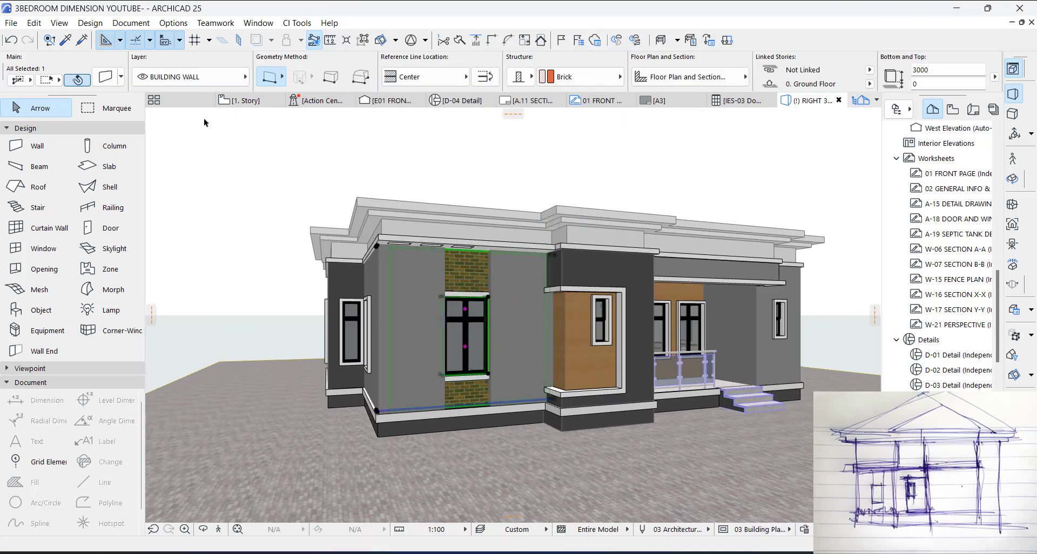
pyautogui.click(108, 79)
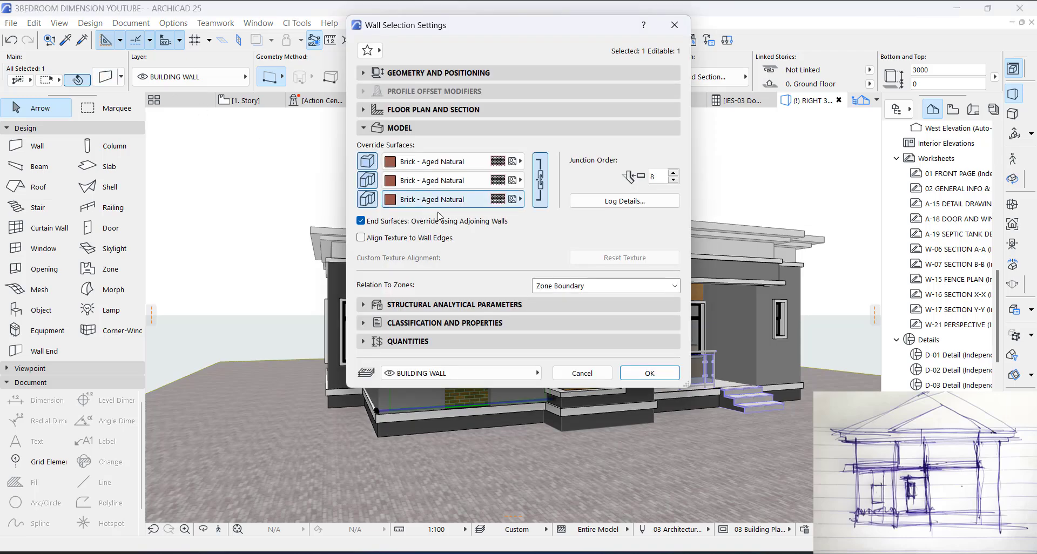
pyautogui.click(451, 161)
pyautogui.scroll(-5, 618, 317)
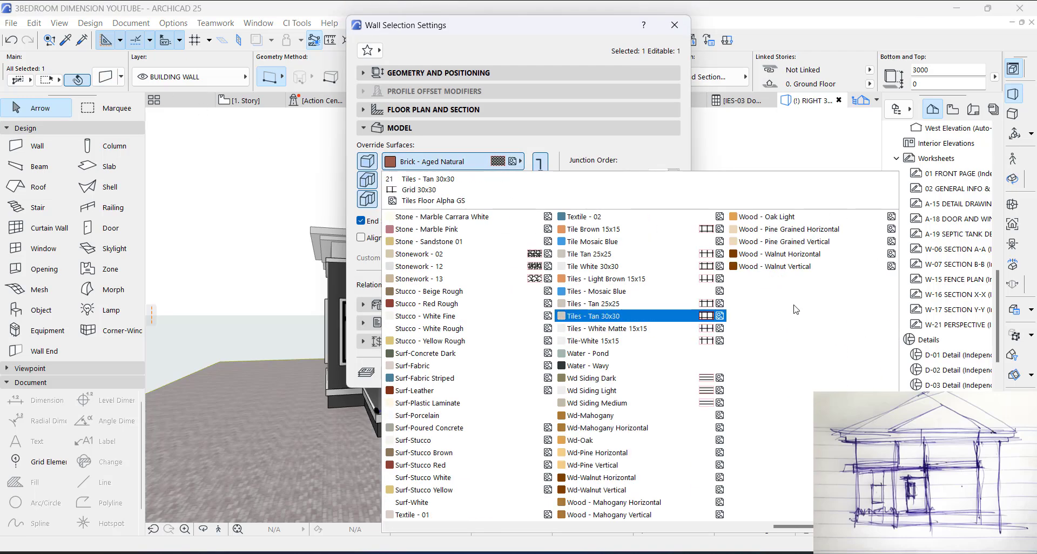
pyautogui.click(762, 215)
pyautogui.press('Escape')
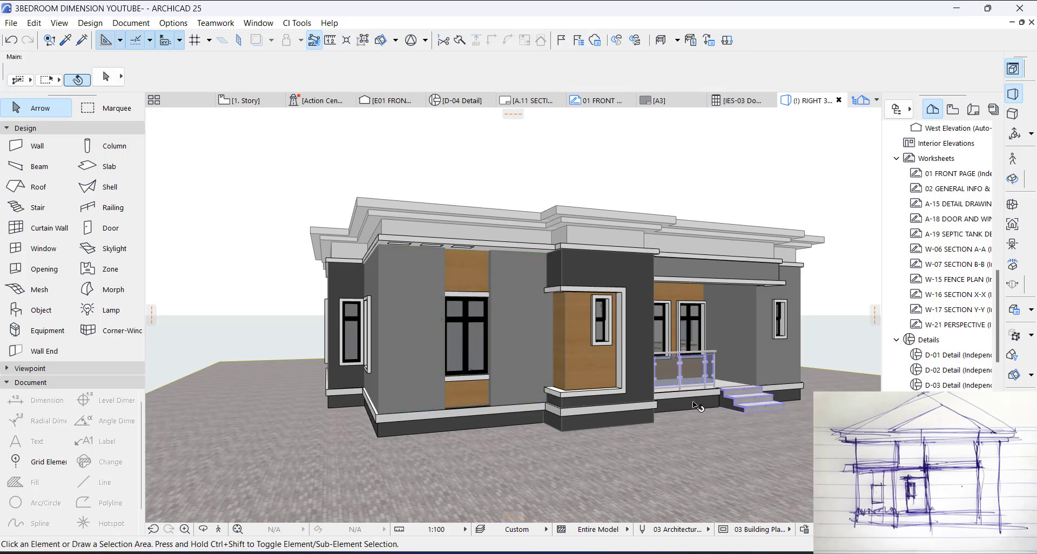
# Step: Override all surfaces of the porch wall behind the railing with Brick - Aged Natural and deselect it
pyautogui.keyDown('shift'); pyautogui.moveTo(686, 405); pyautogui.dragTo(549, 363, button='middle'); pyautogui.keyUp('shift')
pyautogui.scroll(-2, 549, 330)
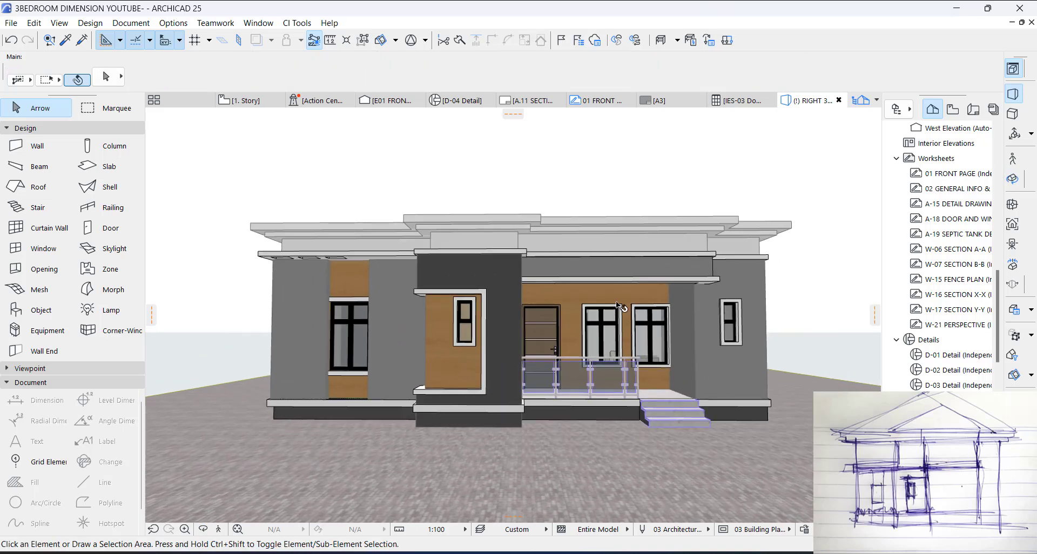
pyautogui.click(624, 295)
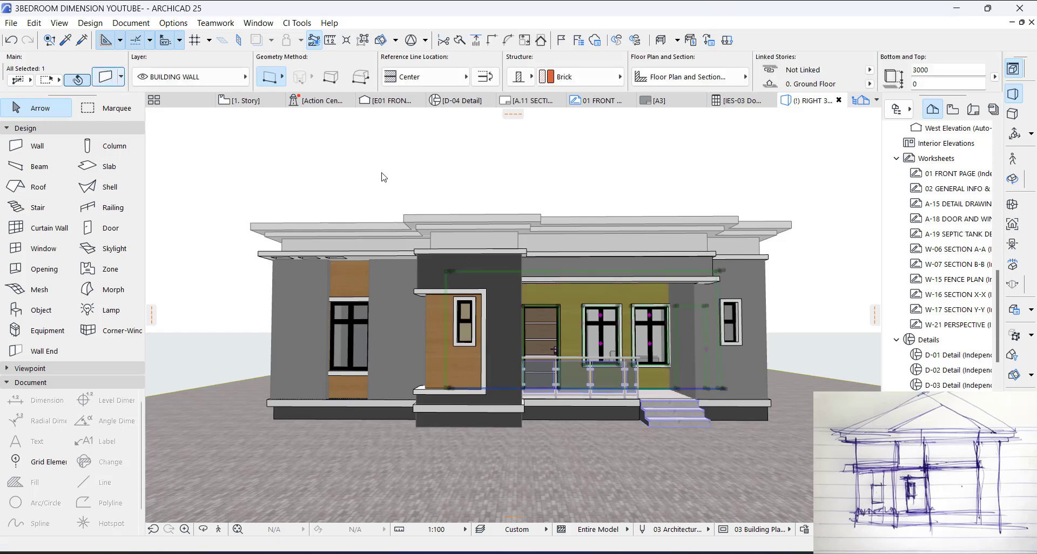
pyautogui.hotkey('ctrl', 't')
pyautogui.click(452, 162)
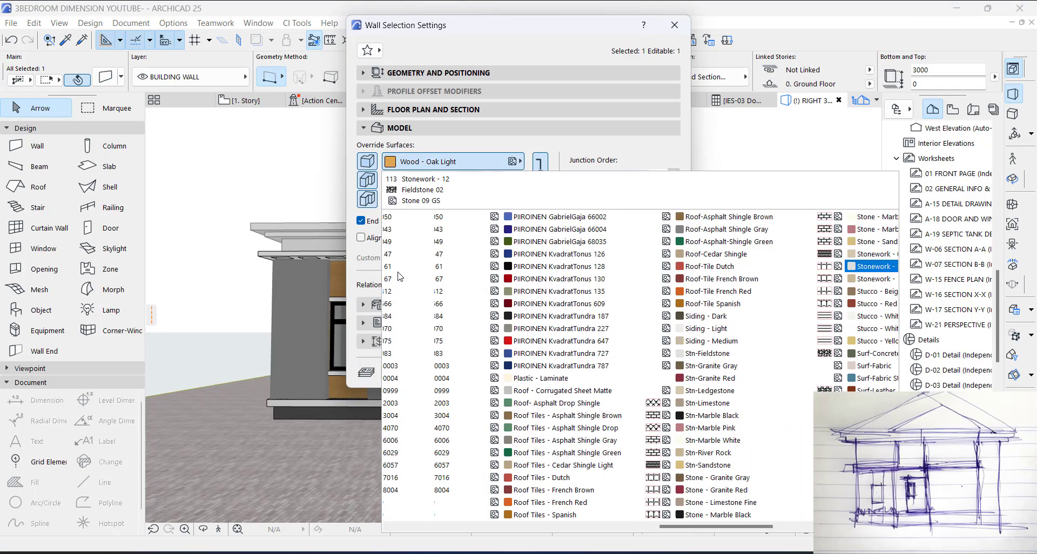
pyautogui.scroll(5, 400, 276)
pyautogui.click(421, 261)
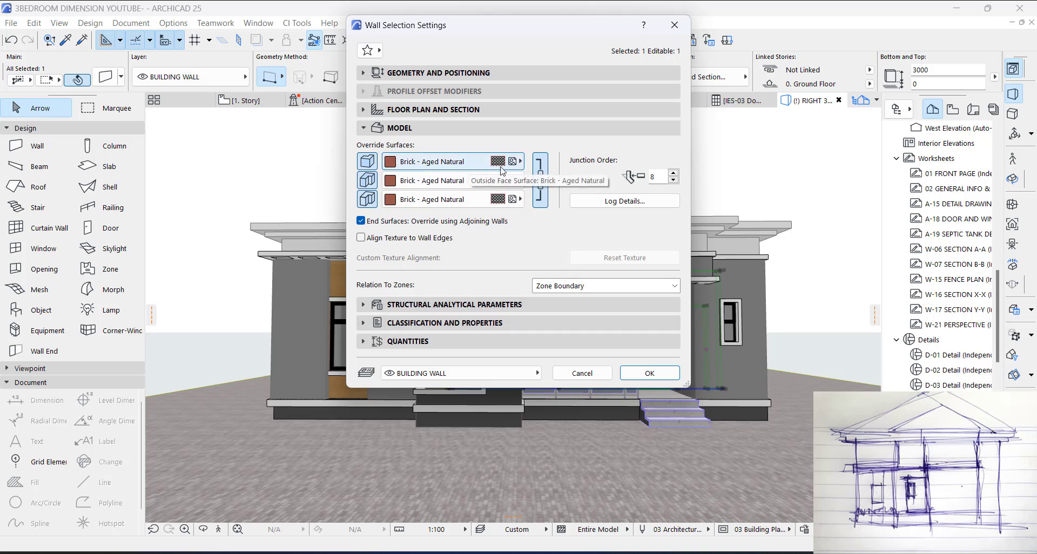
pyautogui.click(653, 374)
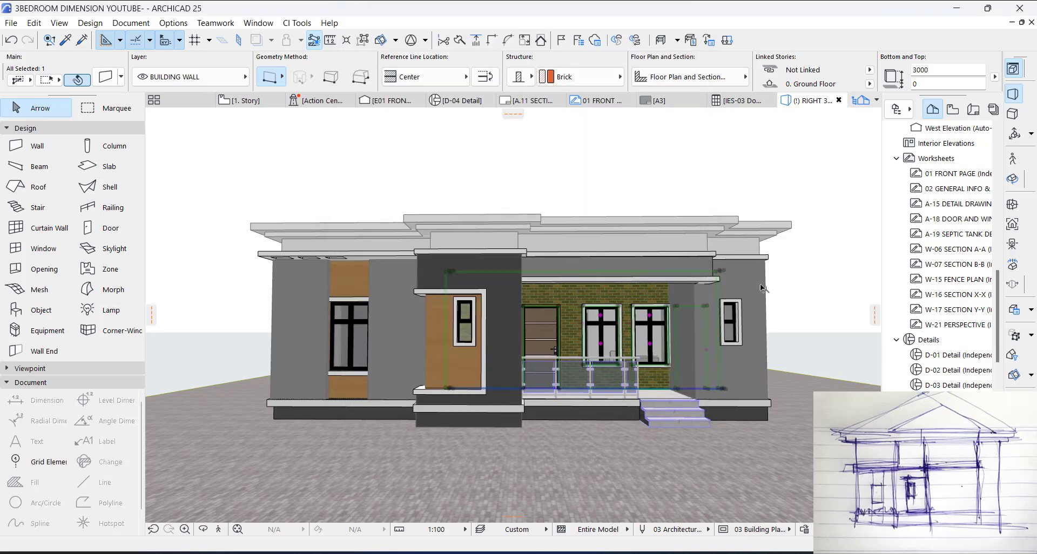
pyautogui.click(797, 296)
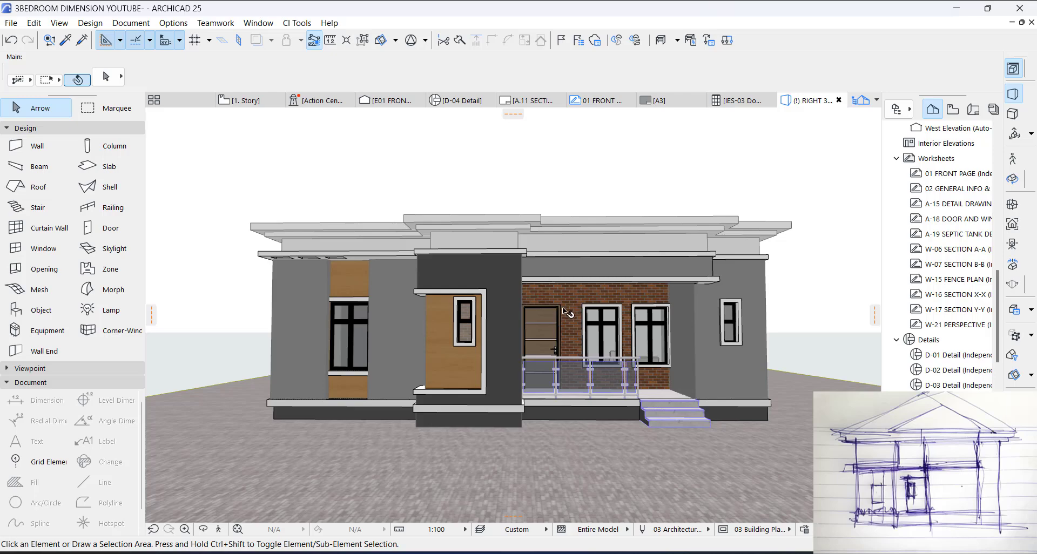
# Step: Override all surfaces of the wall around the large front window with Brick - Aged Natural
pyautogui.keyDown('shift'); pyautogui.moveTo(529, 326); pyautogui.dragTo(334, 298, button='middle'); pyautogui.keyUp('shift')
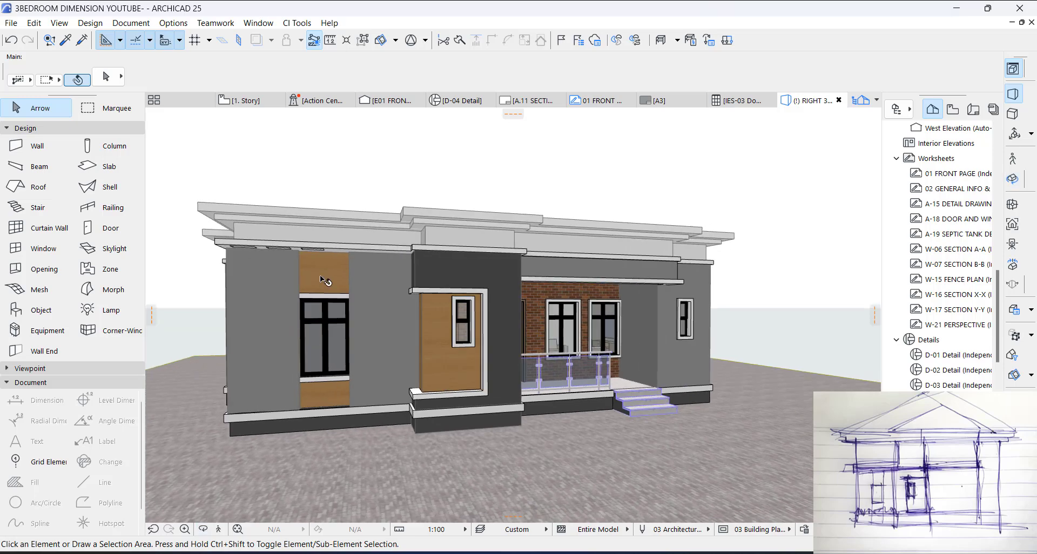
pyautogui.click(320, 274)
pyautogui.hotkey('ctrl', 't')
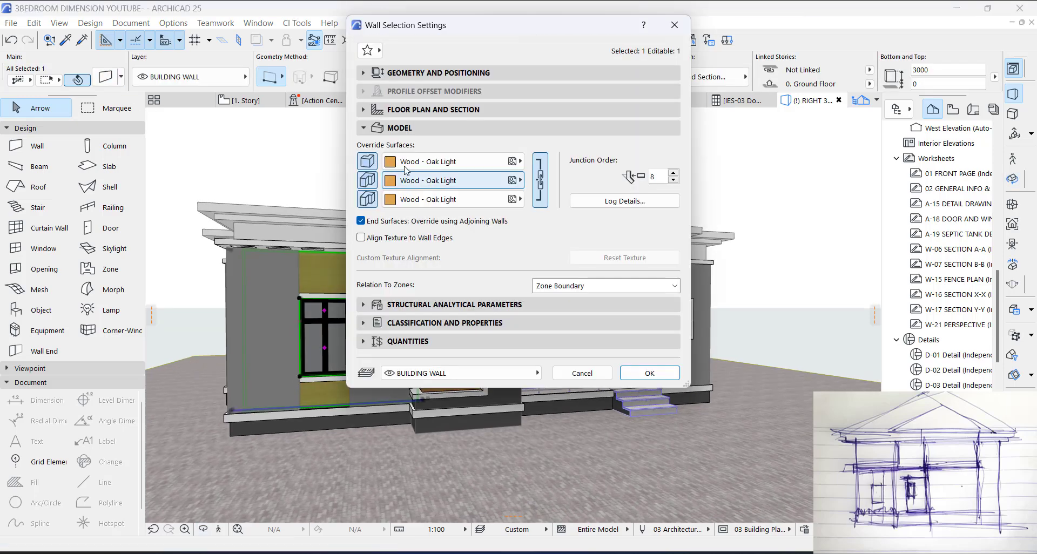
pyautogui.click(408, 165)
pyautogui.scroll(10, 413, 240)
pyautogui.click(417, 253)
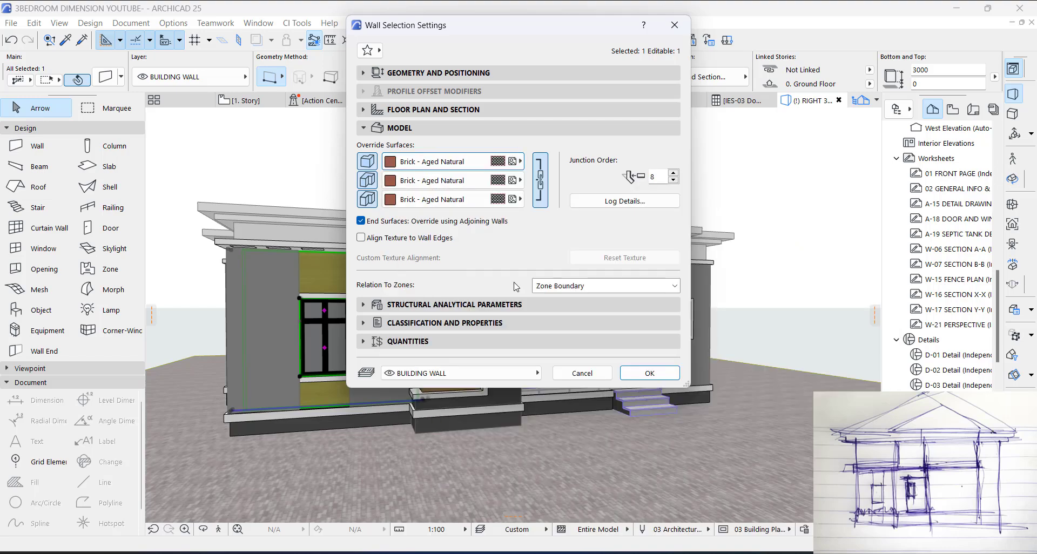
pyautogui.click(642, 374)
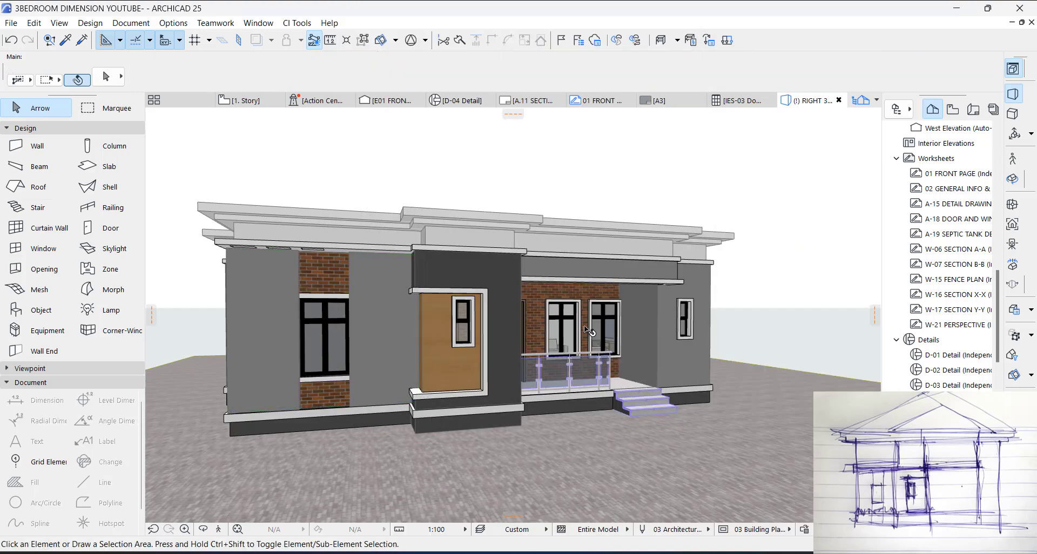
# Step: Set the default multi-plane roof pitch to 40° on the 1. Story plan
pyautogui.scroll(-1, 600, 323)
pyautogui.keyDown('shift'); pyautogui.moveTo(583, 318); pyautogui.dragTo(562, 226, button='middle'); pyautogui.keyUp('shift')
pyautogui.press('F2')
pyautogui.scroll(3, 565, 249)
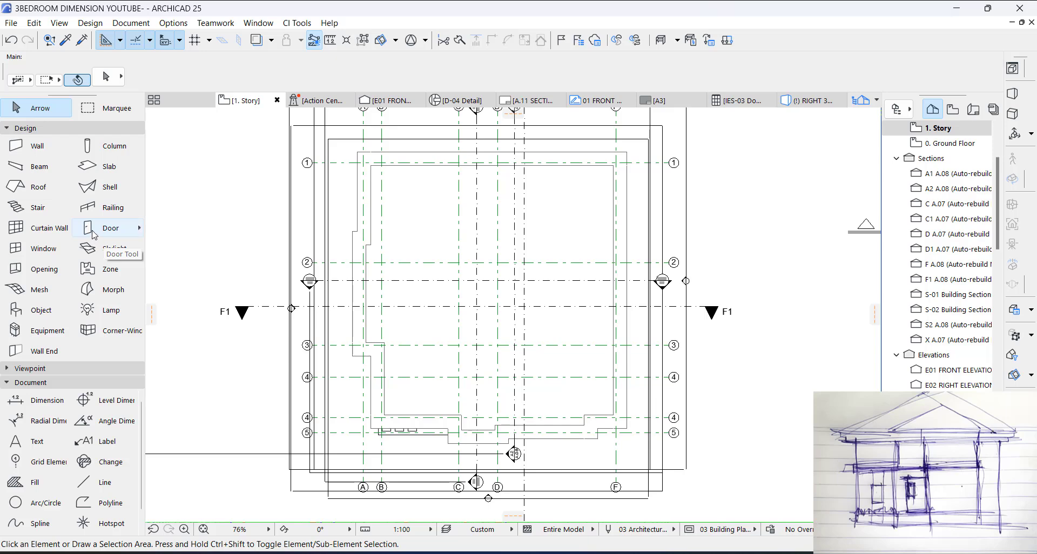
pyautogui.click(54, 187)
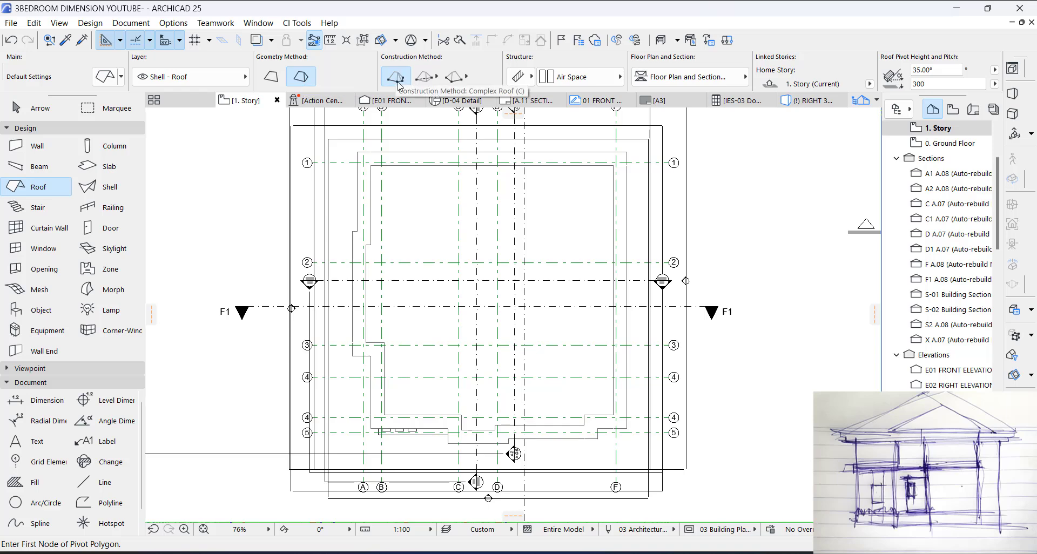
pyautogui.click(107, 86)
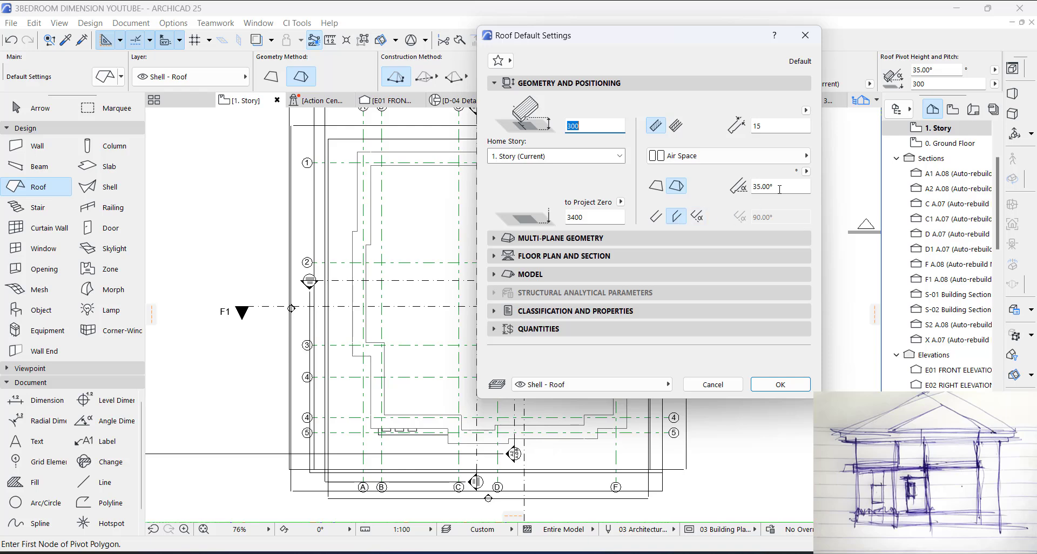
pyautogui.moveTo(779, 189); pyautogui.dragTo(747, 189)
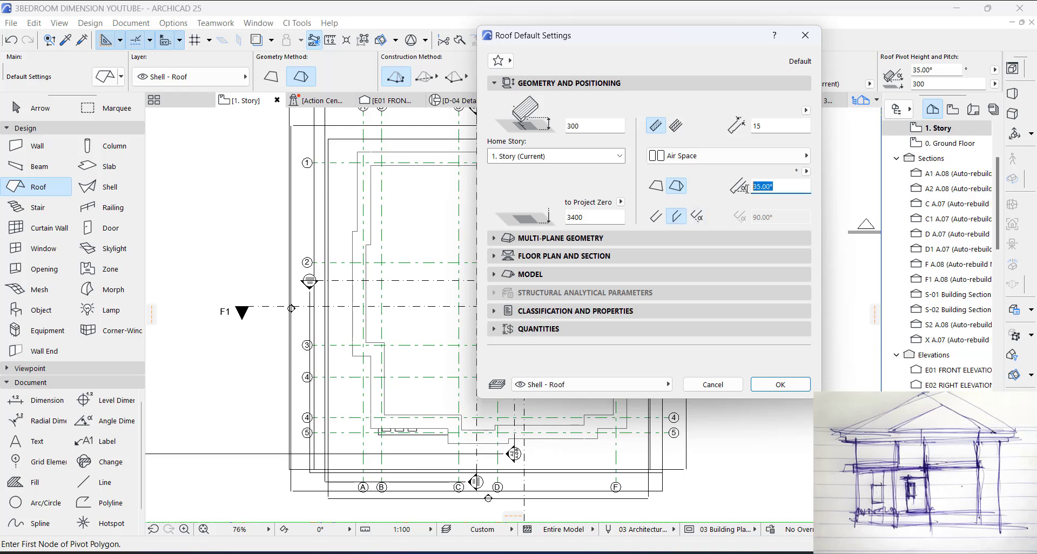
pyautogui.click(541, 238)
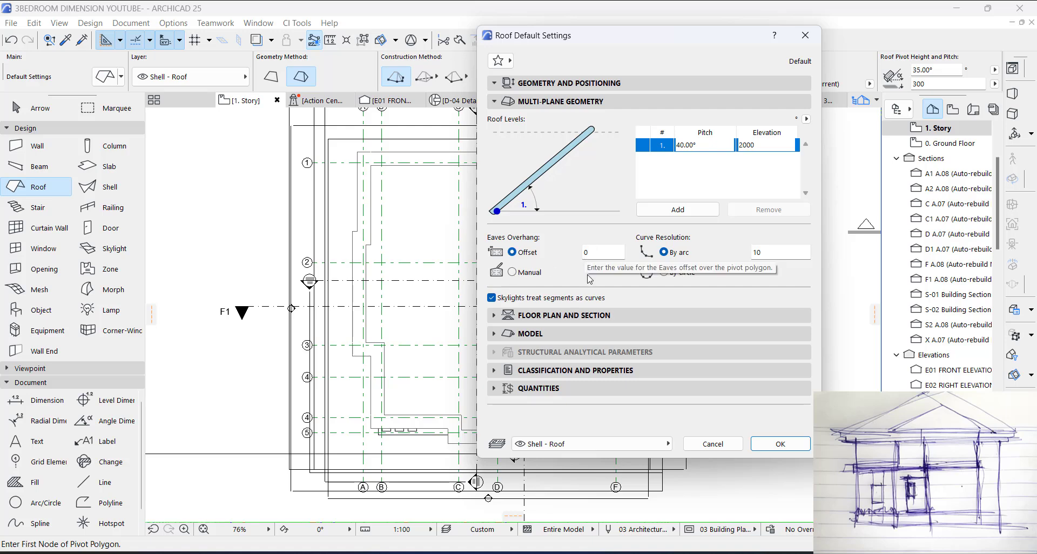
pyautogui.click(538, 316)
pyautogui.click(537, 313)
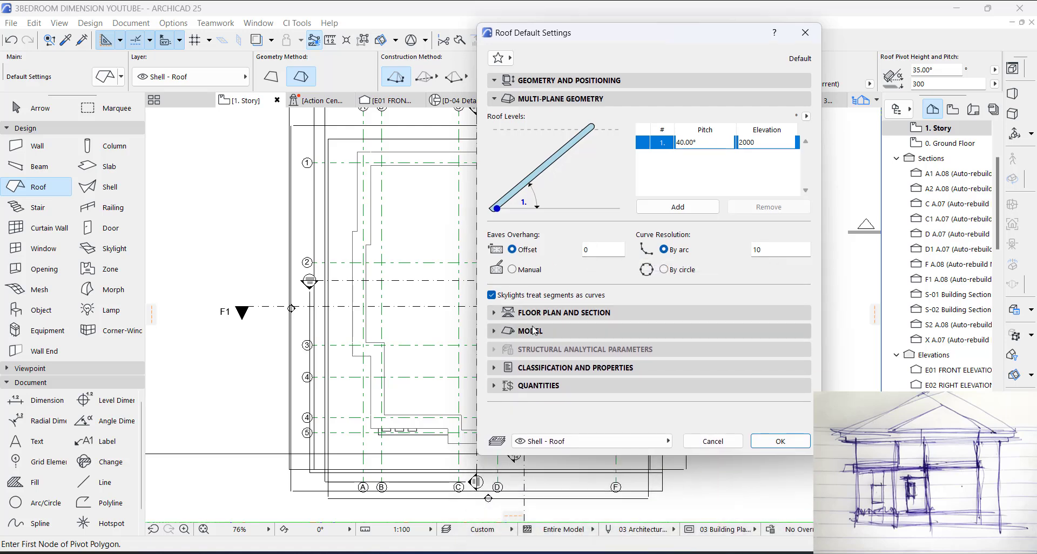
pyautogui.click(540, 99)
pyautogui.click(540, 135)
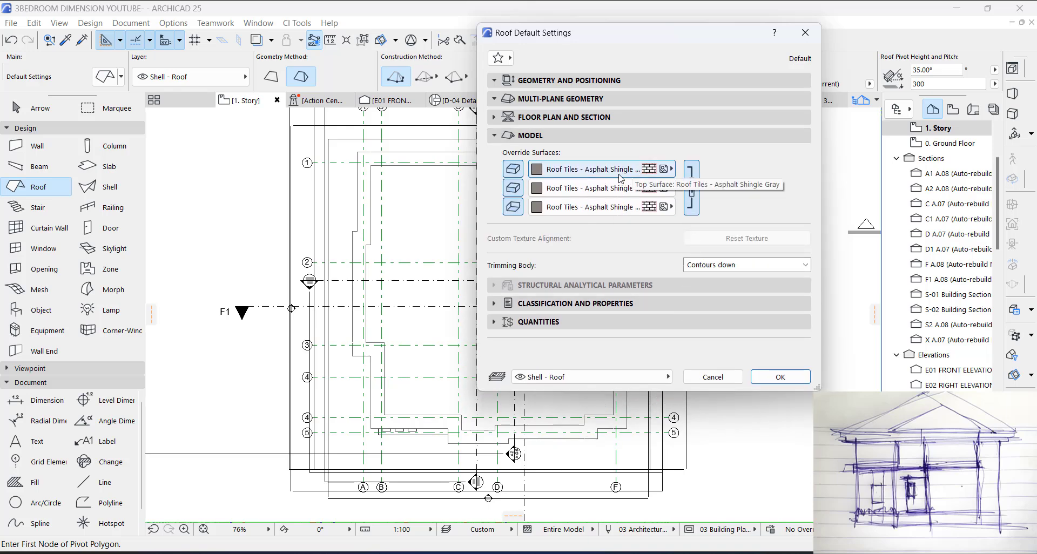
pyautogui.click(770, 379)
# Step: Start the roof's pivot polygon at the outer outline's rear corner beside grid A, tracing the rear, grid F side and stepped front edges
pyautogui.scroll(6, 363, 139)
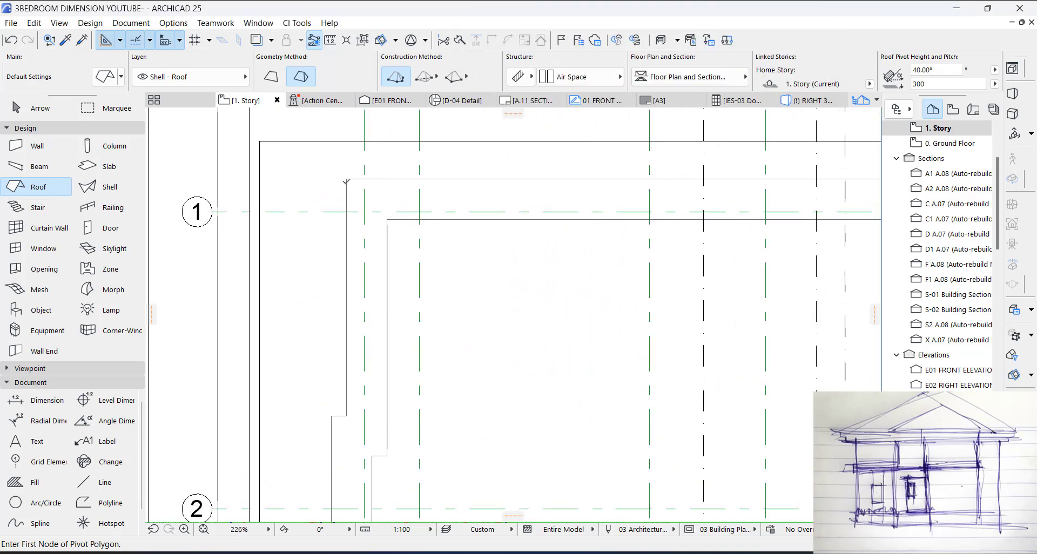
pyautogui.click(347, 177)
pyautogui.scroll(-4, 505, 194)
pyautogui.scroll(3, 731, 195)
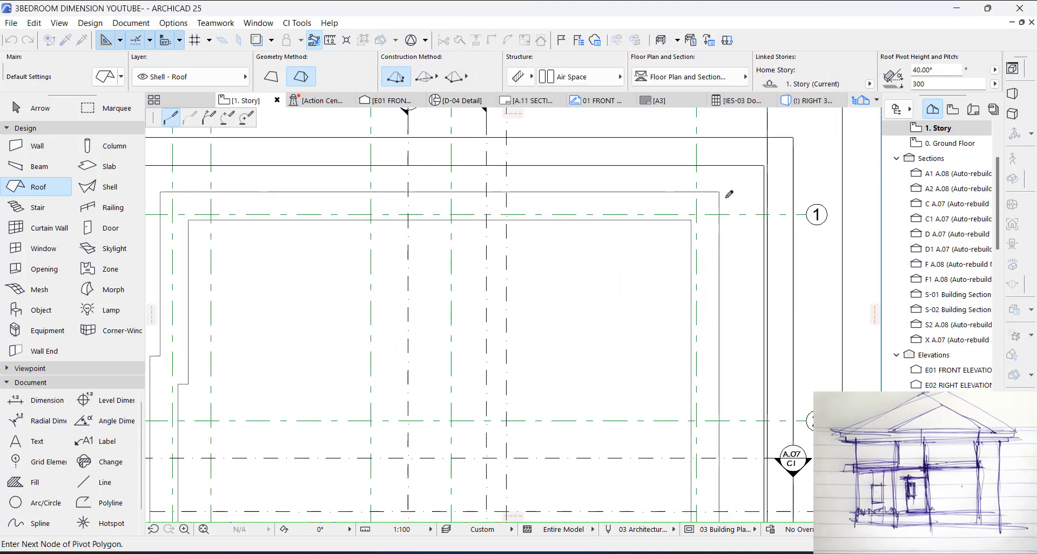
pyautogui.click(722, 189)
pyautogui.scroll(-4, 725, 386)
pyautogui.scroll(5, 700, 260)
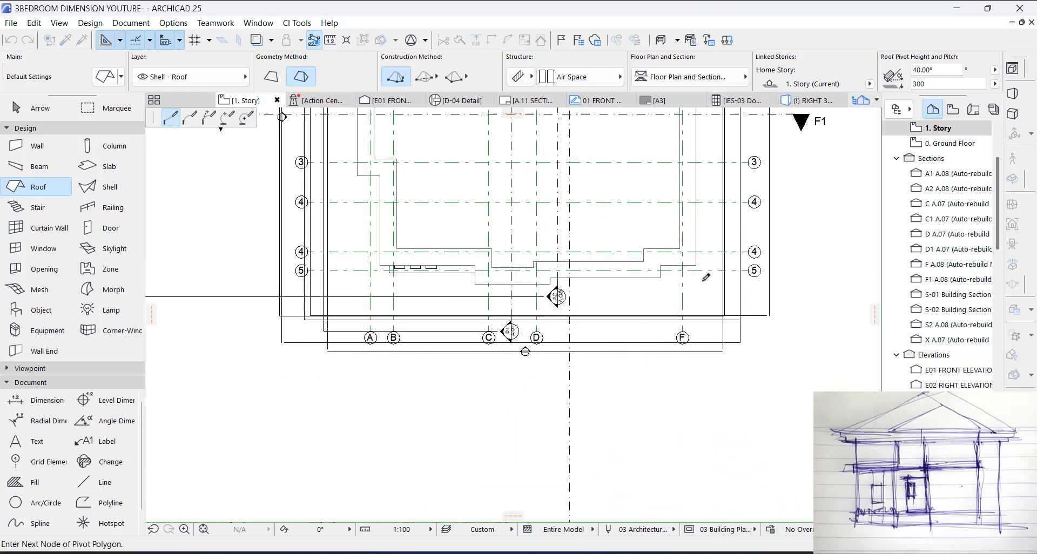
pyautogui.click(692, 254)
pyautogui.click(631, 255)
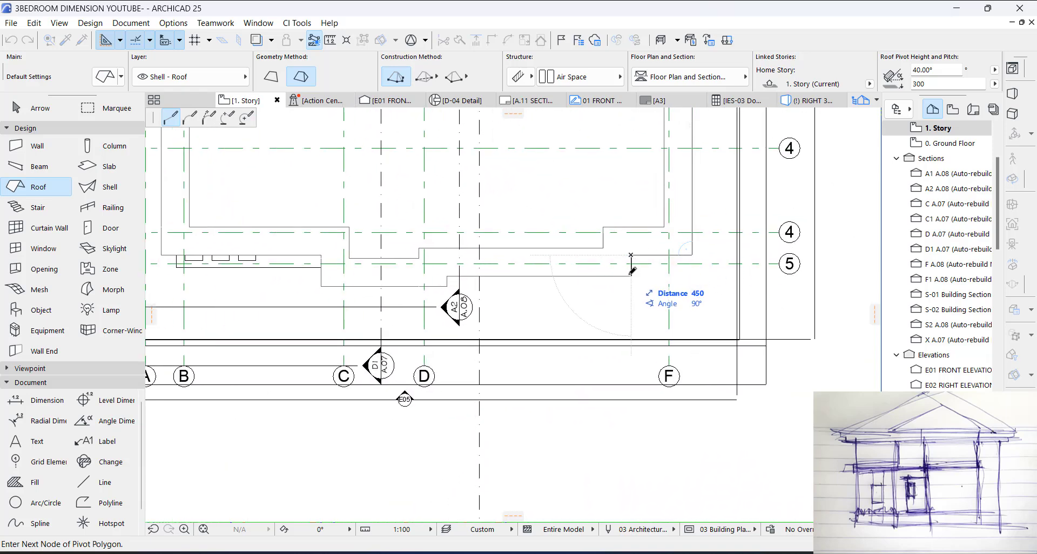
pyautogui.click(631, 276)
pyautogui.click(447, 276)
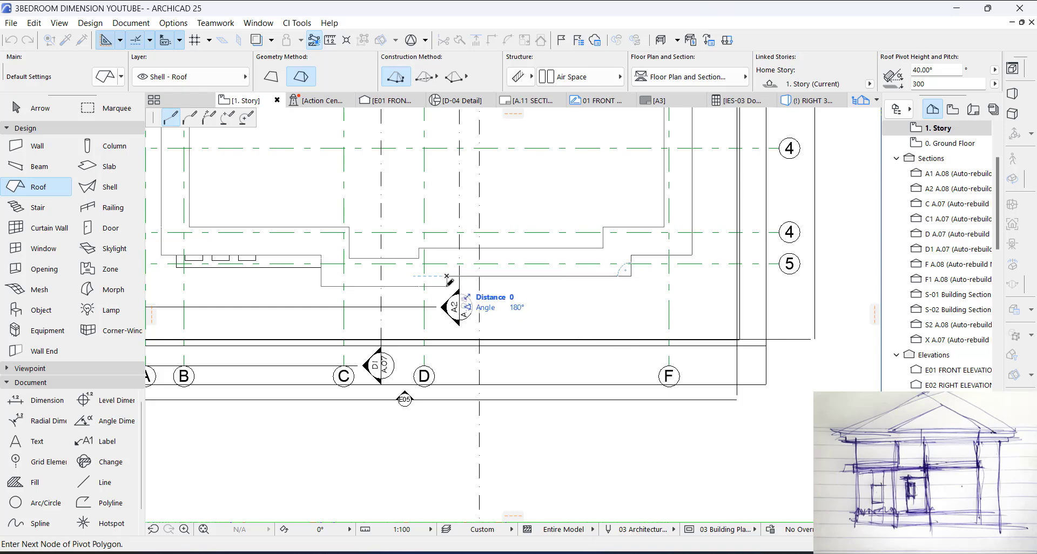
pyautogui.click(447, 287)
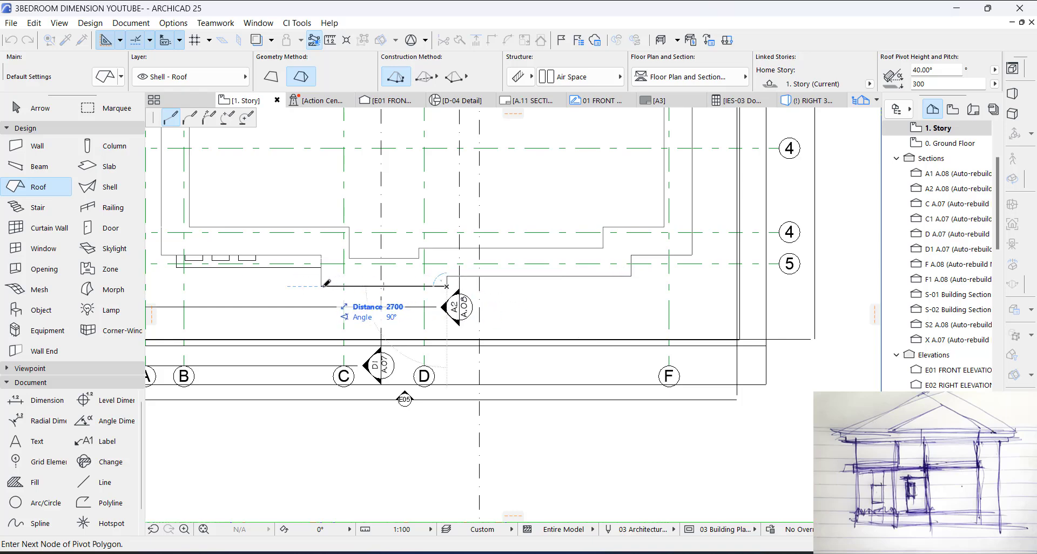
pyautogui.click(321, 286)
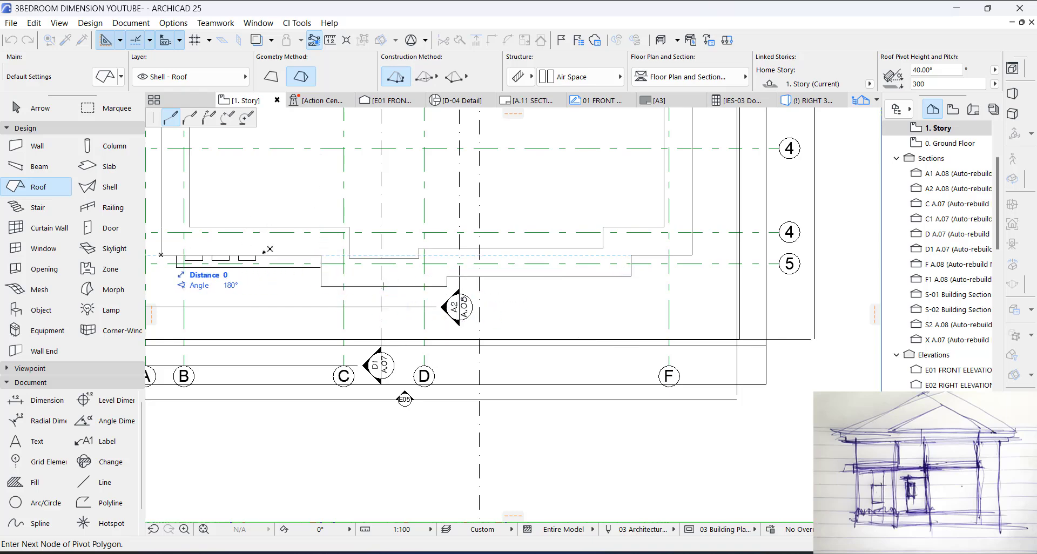
# Step: Trace the remaining stepped outline along the grid A side and close the pivot polygon to create the roof
pyautogui.scroll(-4, 513, 303)
pyautogui.scroll(4, 427, 268)
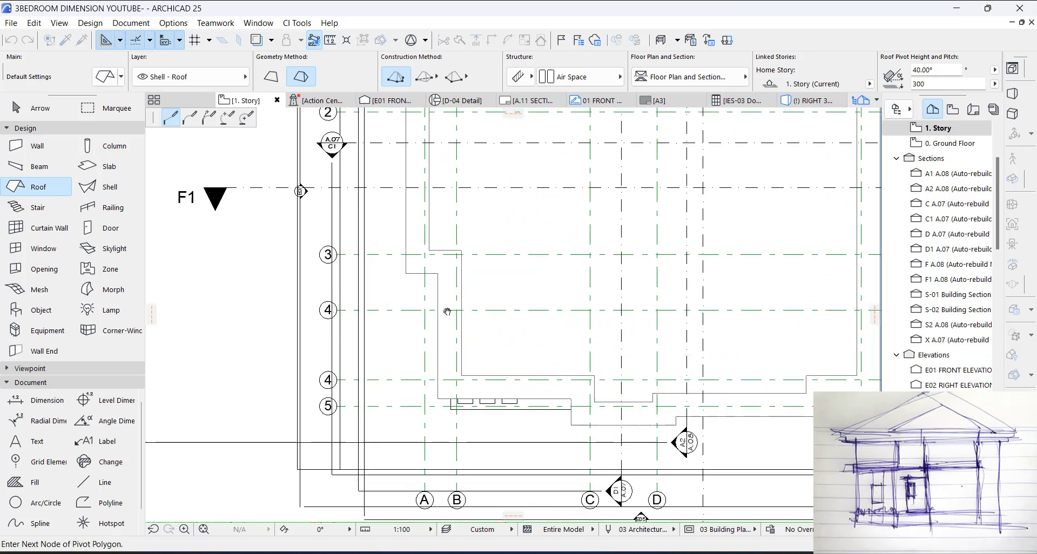
pyautogui.click(437, 274)
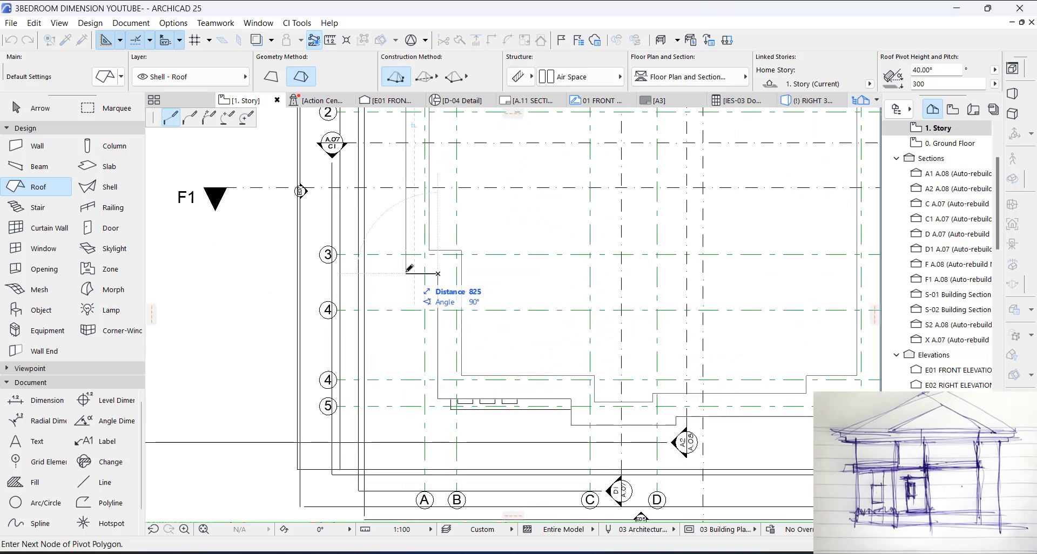
pyautogui.click(405, 274)
pyautogui.moveTo(422, 271); pyautogui.dragTo(404, 483, button='middle')
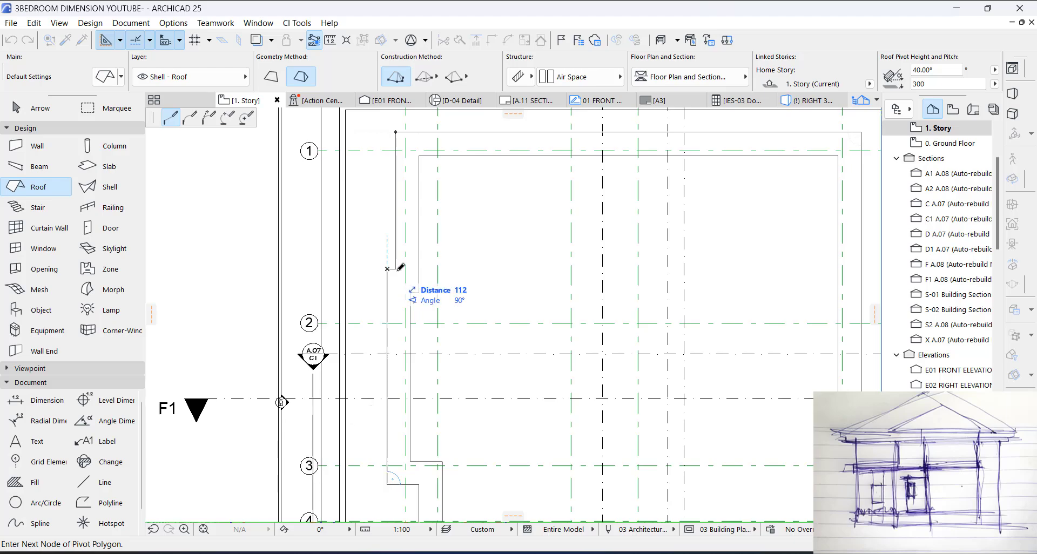
pyautogui.click(387, 268)
pyautogui.click(395, 269)
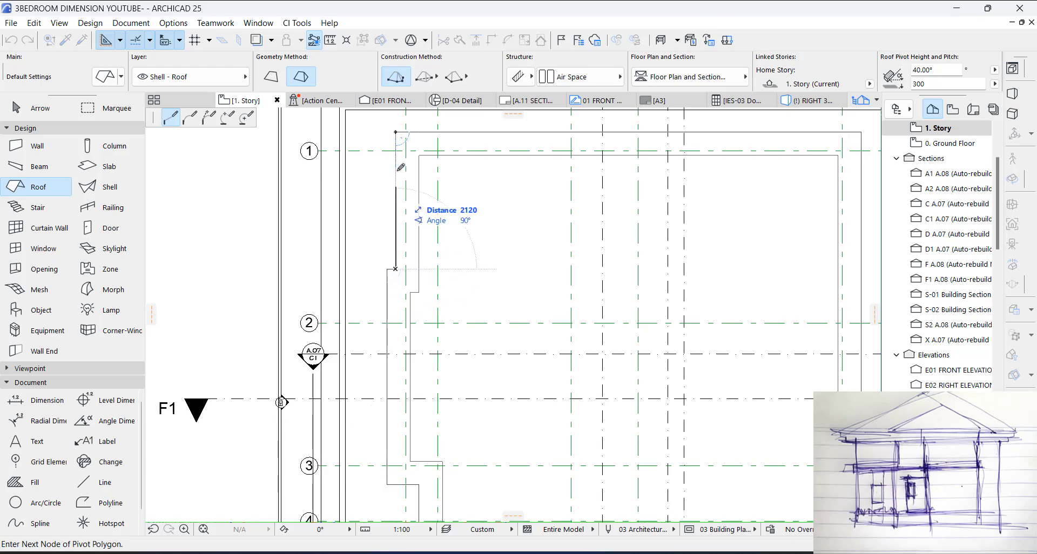
pyautogui.click(396, 132)
pyautogui.scroll(-3, 503, 268)
pyautogui.press('Escape')
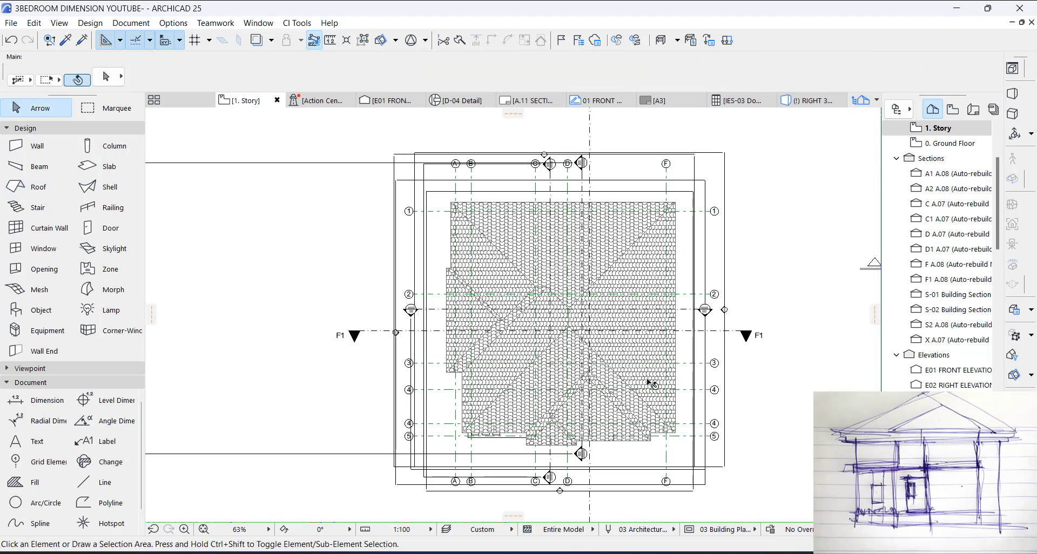
# Step: Raise the roof in 3D to a pivot height of 650, aligning its eaves with the parapet's top edge
pyautogui.press('F3')
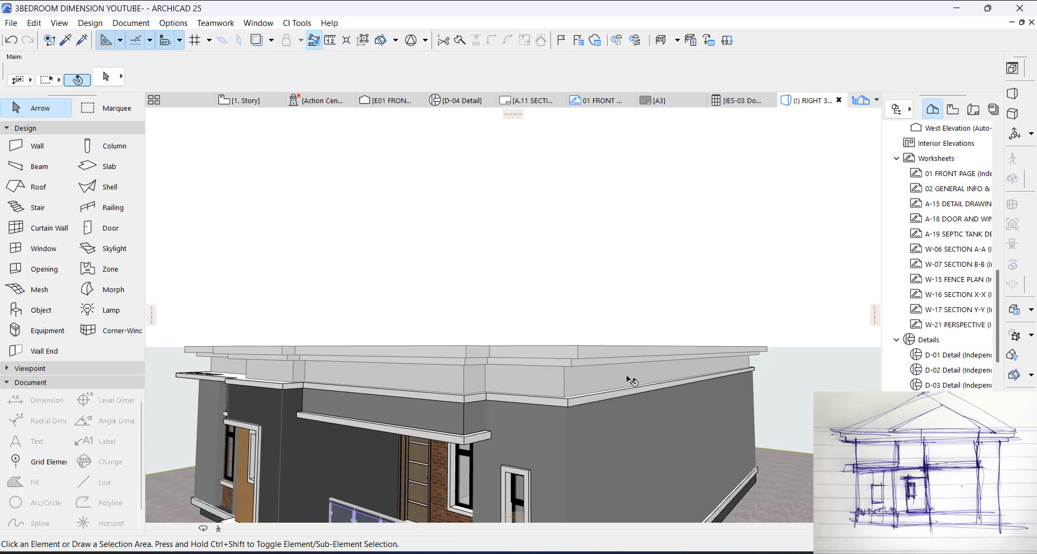
pyautogui.scroll(3, 585, 384)
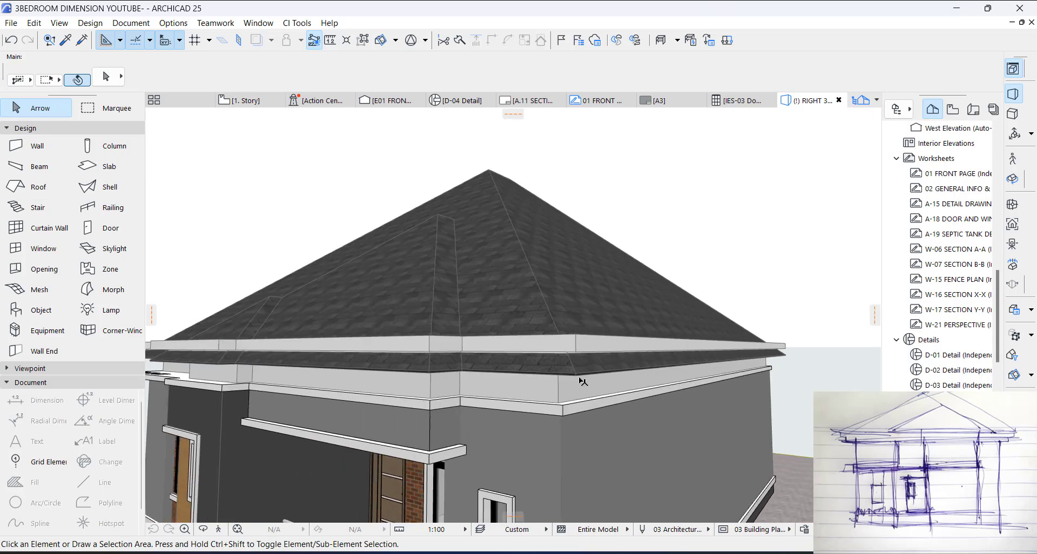
pyautogui.click(576, 376)
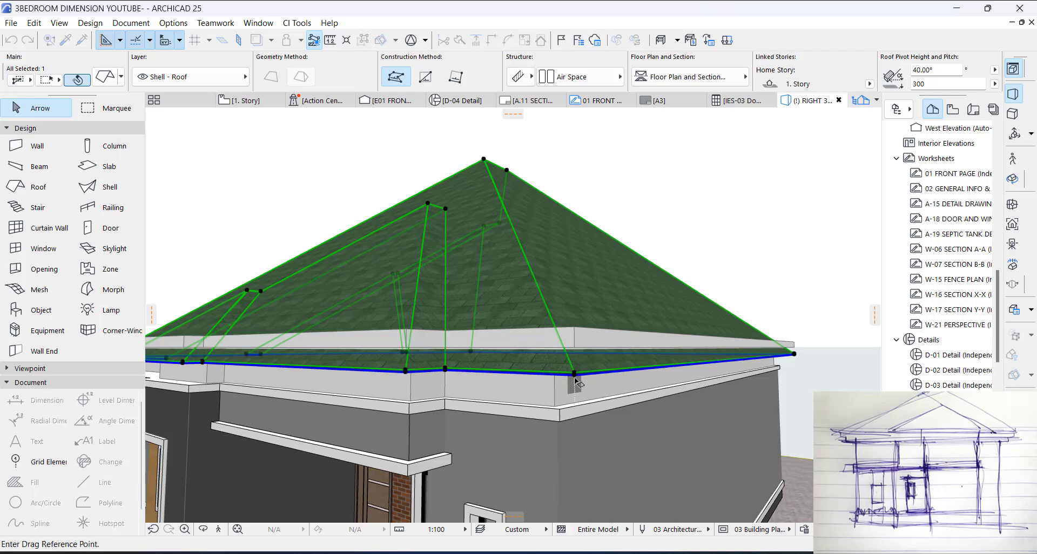
pyautogui.click(575, 375)
pyautogui.click(574, 328)
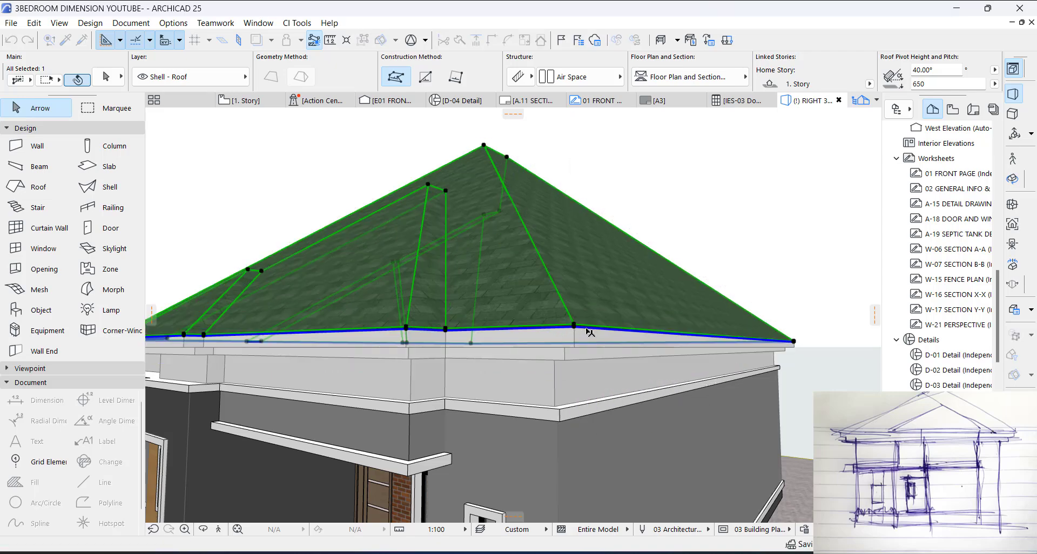
pyautogui.press('Escape')
# Step: Examine the roof and front facade in 3D against the hand sketch
pyautogui.scroll(-3, 723, 280)
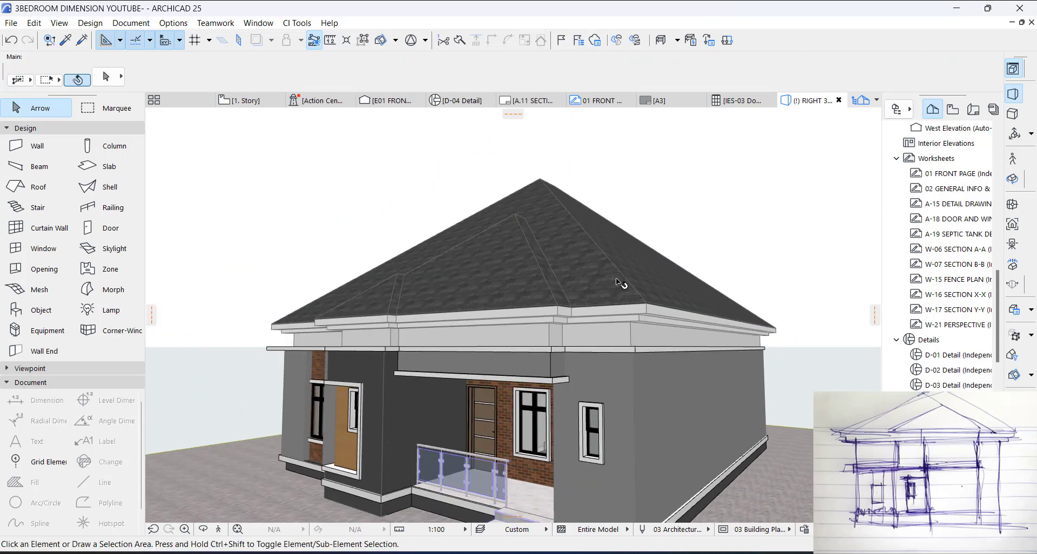
pyautogui.click(616, 279)
pyautogui.press('Escape')
pyautogui.click(608, 269)
pyautogui.keyDown('shift'); pyautogui.moveTo(608, 269); pyautogui.dragTo(635, 355, button='middle'); pyautogui.keyUp('shift')
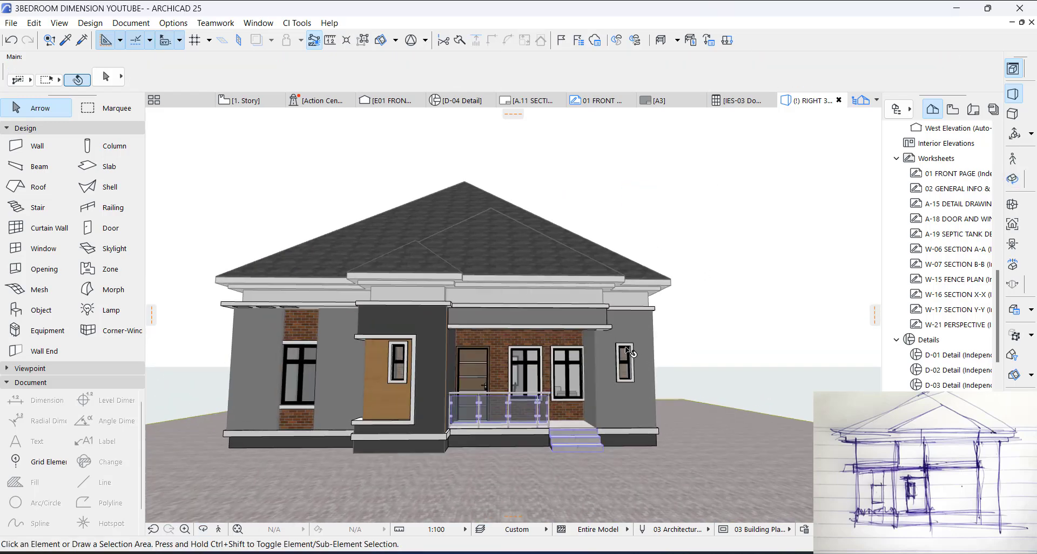
pyautogui.keyDown('shift'); pyautogui.moveTo(569, 283); pyautogui.dragTo(484, 274, button='middle'); pyautogui.keyUp('shift')
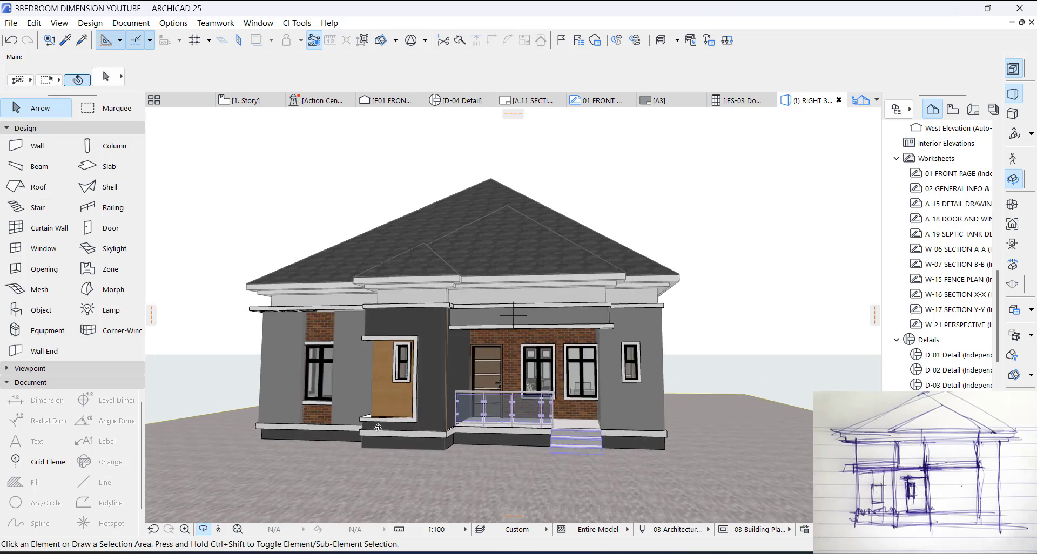
pyautogui.scroll(5, 447, 232)
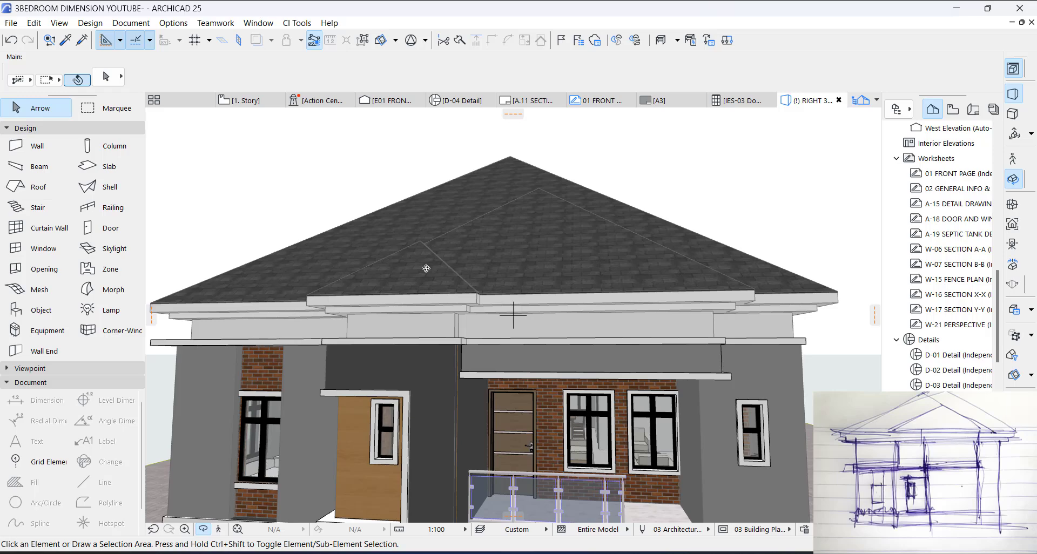
# Step: Split the roof into single-plane roofs on the 1. Story plan
pyautogui.press('F2')
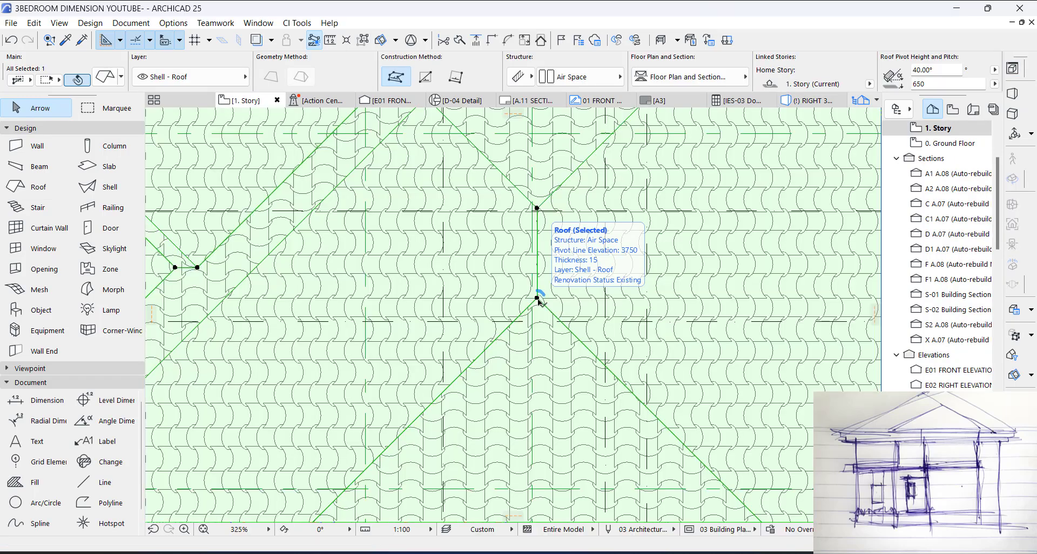
pyautogui.rightClick(539, 302)
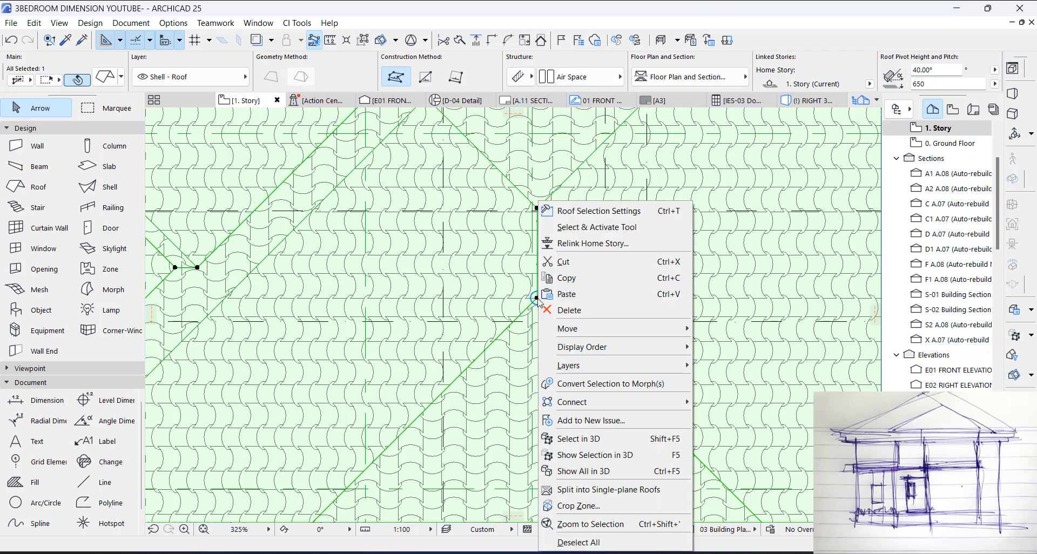
pyautogui.click(579, 491)
pyautogui.click(558, 244)
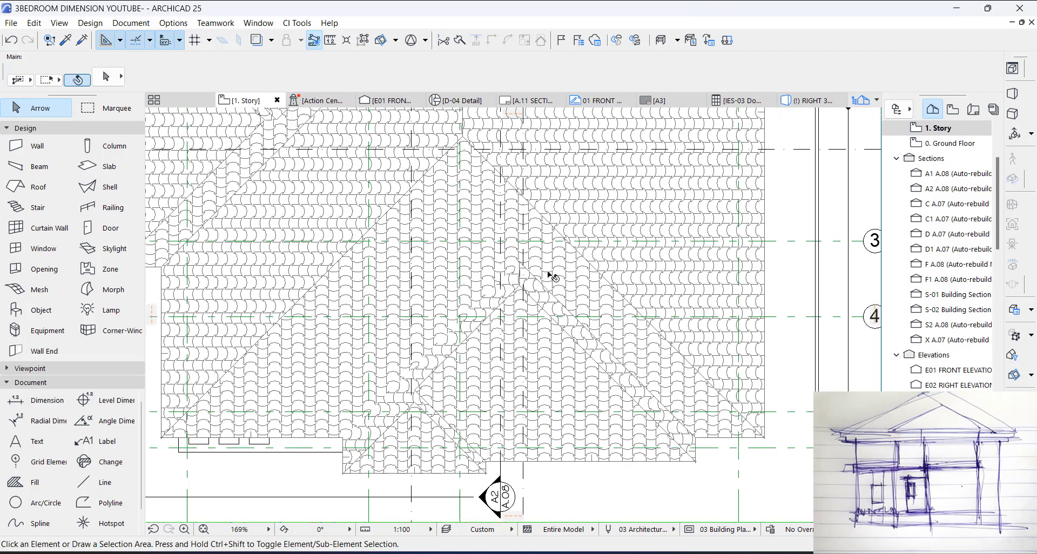
# Step: Draw a horizontal solid line across the larger front roof projection, from one hip edge to the other
pyautogui.scroll(3, 454, 366)
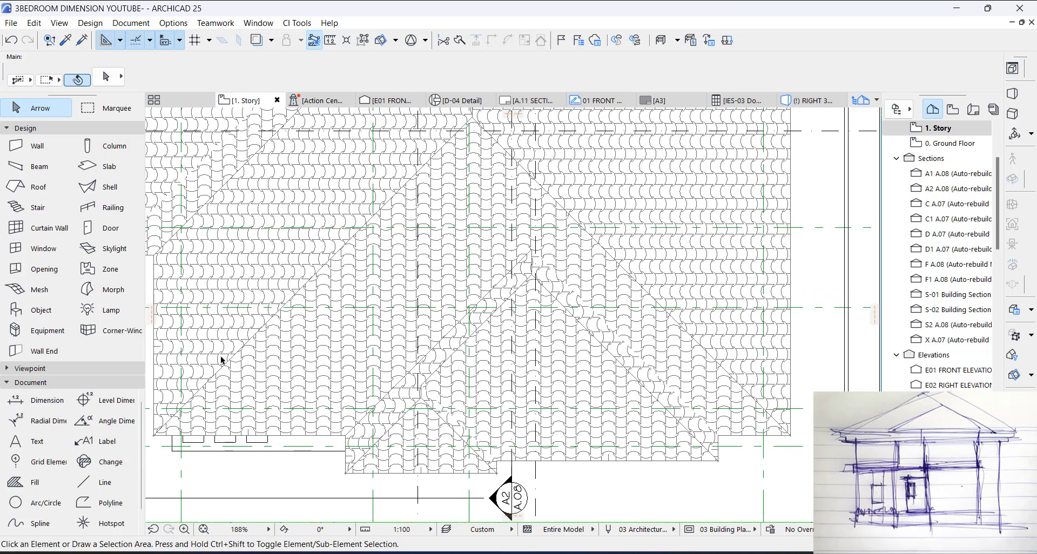
pyautogui.click(107, 490)
pyautogui.scroll(2, 451, 347)
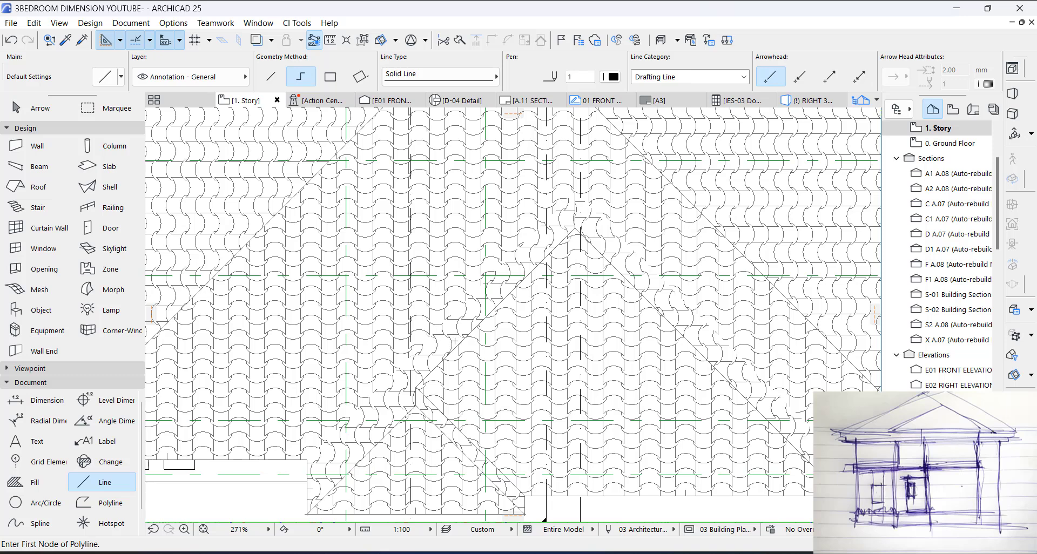
pyautogui.click(455, 341)
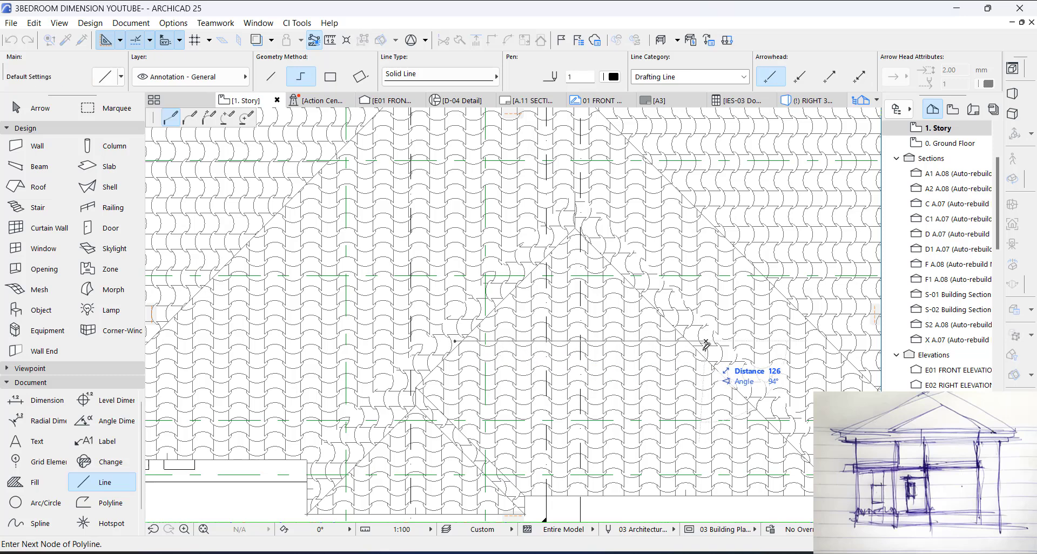
pyautogui.rightClick(706, 344)
pyautogui.click(724, 476)
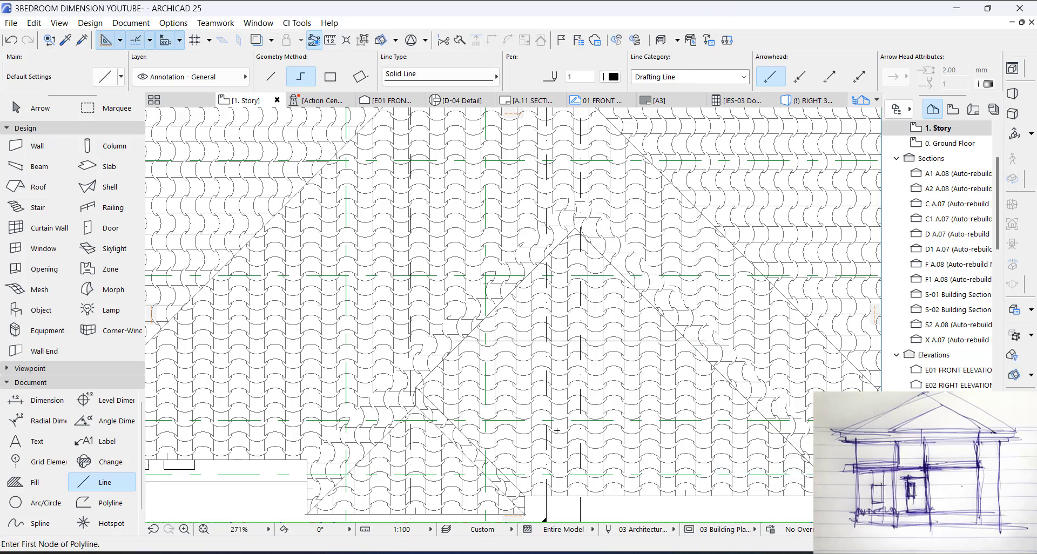
pyautogui.moveTo(341, 475); pyautogui.dragTo(362, 393, button='middle')
pyautogui.scroll(2, 362, 393)
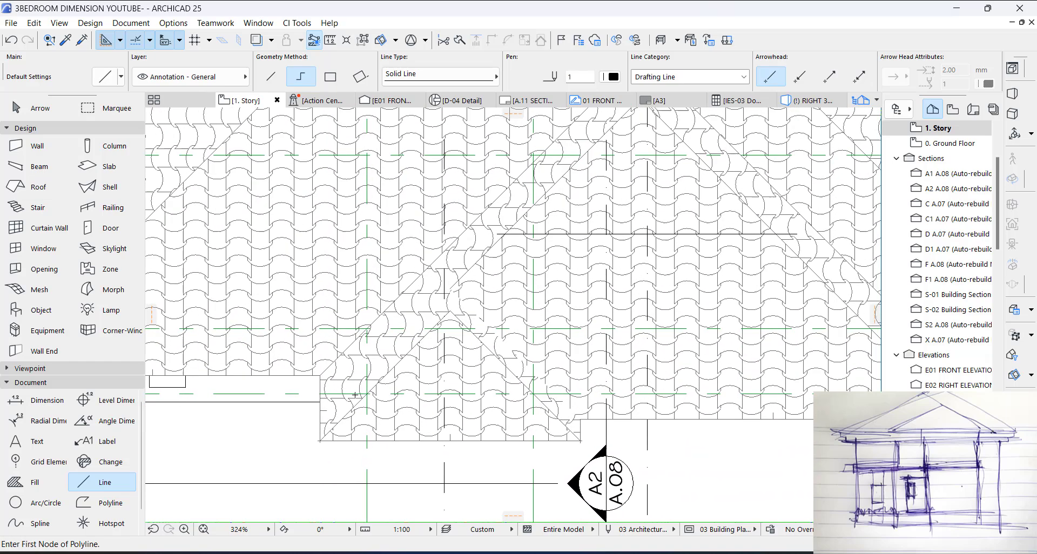
# Step: Draw a horizontal solid line across the smaller front roof projection, from one hip edge to the other
pyautogui.click(355, 388)
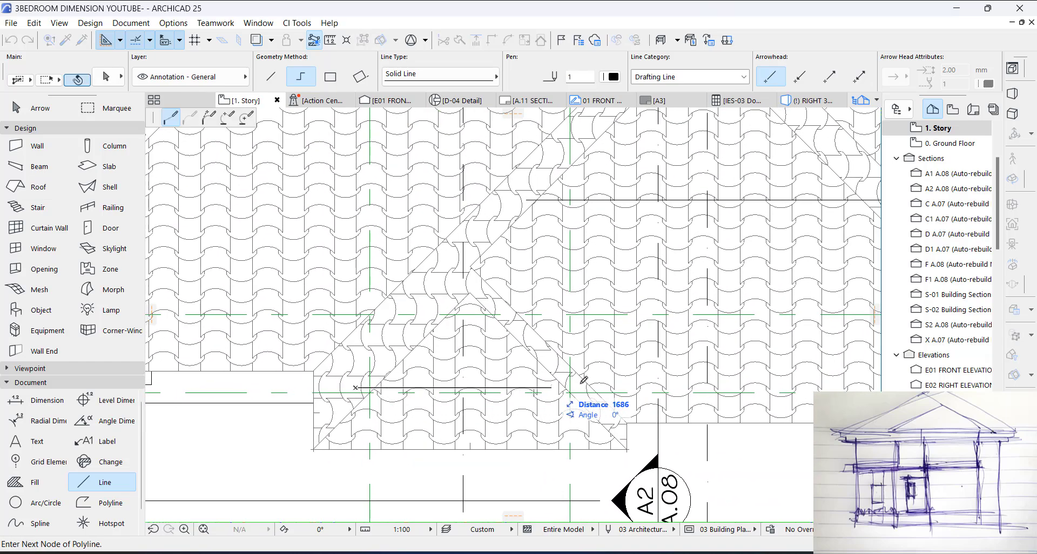
pyautogui.rightClick(581, 386)
pyautogui.click(611, 478)
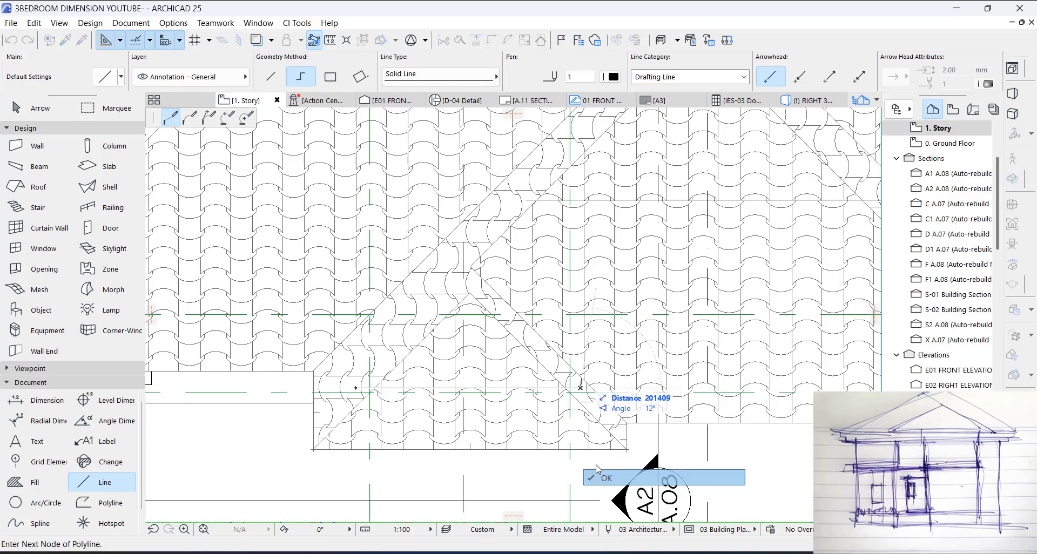
pyautogui.scroll(-5, 523, 401)
pyautogui.moveTo(522, 222); pyautogui.dragTo(492, 325, button='middle')
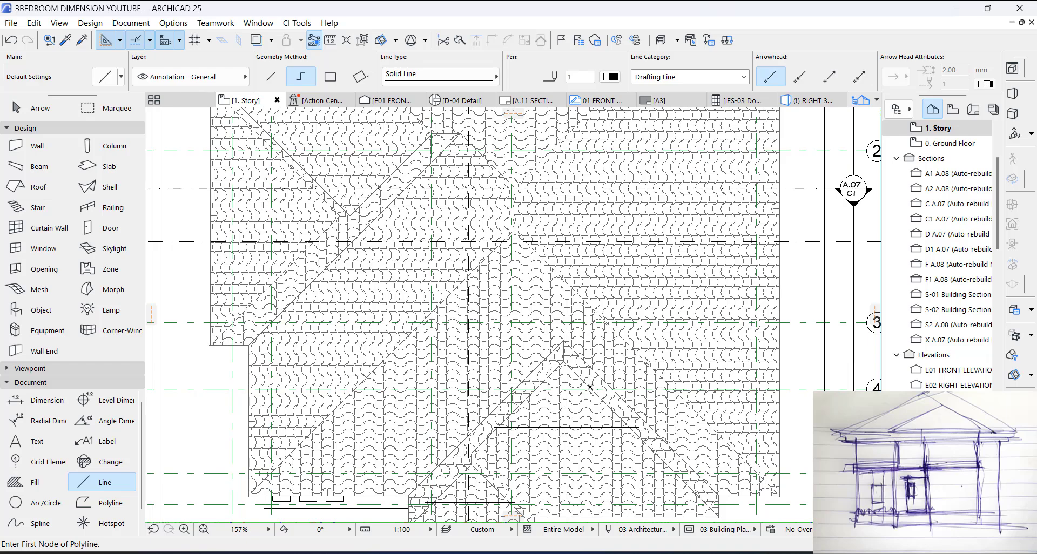
pyautogui.scroll(5, 596, 429)
pyautogui.press('Escape')
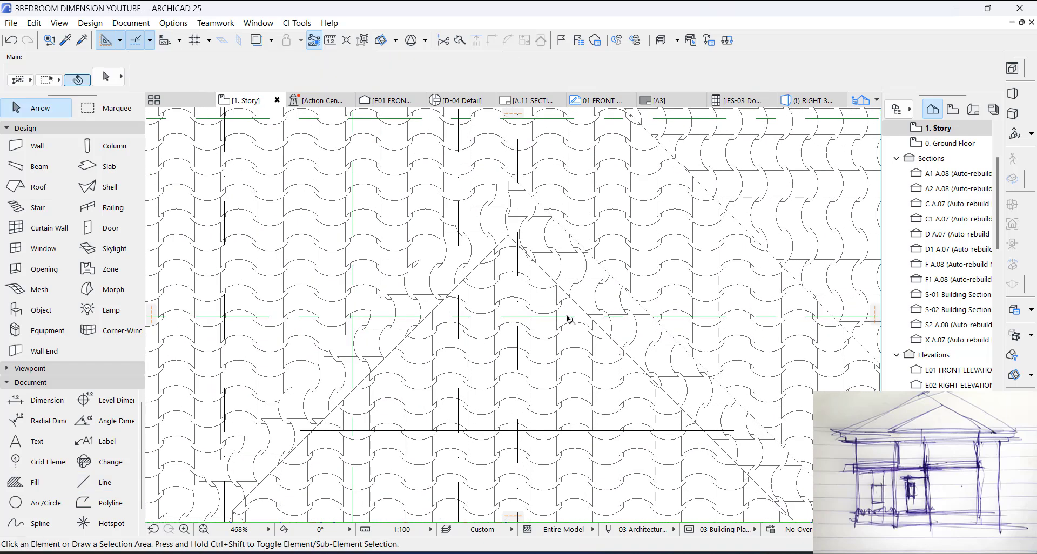
# Step: Reshape the larger projection's right roof plane by adding a node where its hip meets the drawn line and moving its apex node straight down to that line
pyautogui.click(603, 331)
pyautogui.press('Escape')
pyautogui.click(666, 381)
pyautogui.scroll(3, 662, 382)
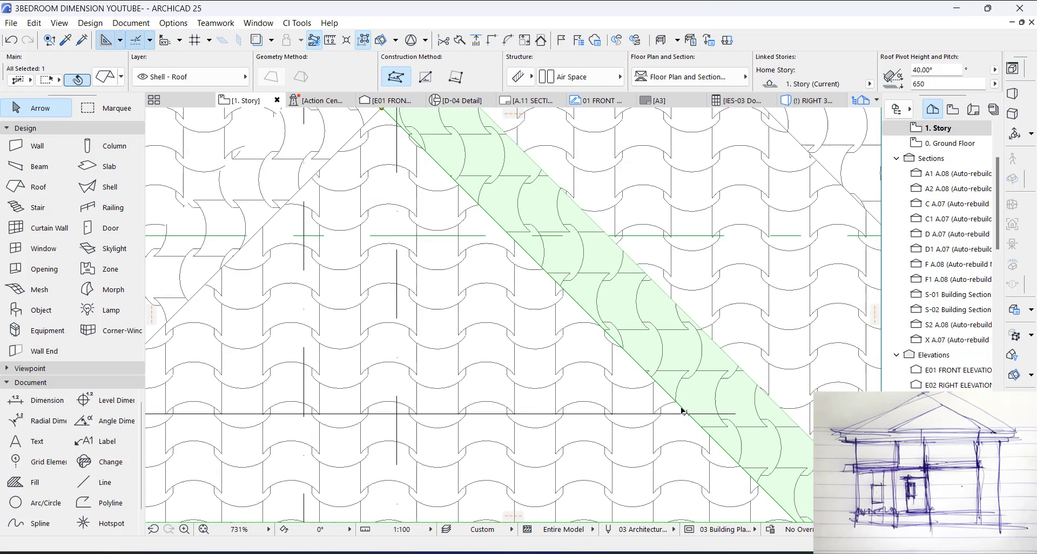
pyautogui.click(655, 381)
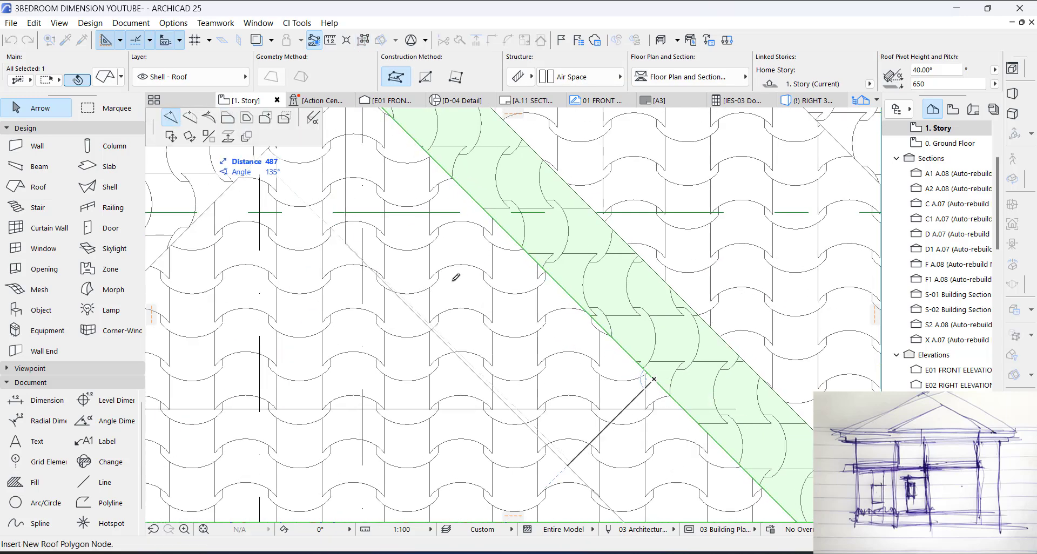
pyautogui.click(664, 384)
pyautogui.scroll(-2, 662, 381)
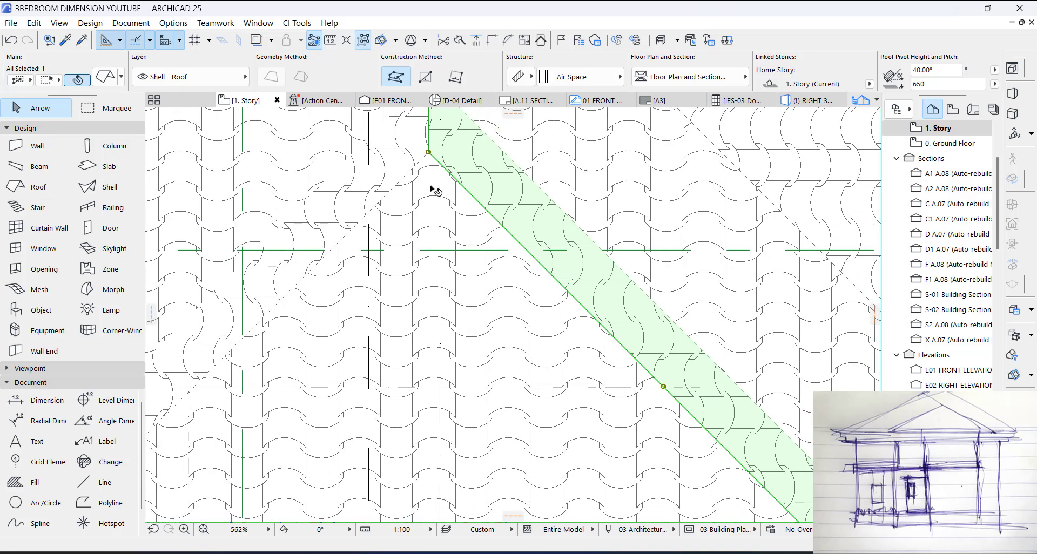
pyautogui.click(428, 153)
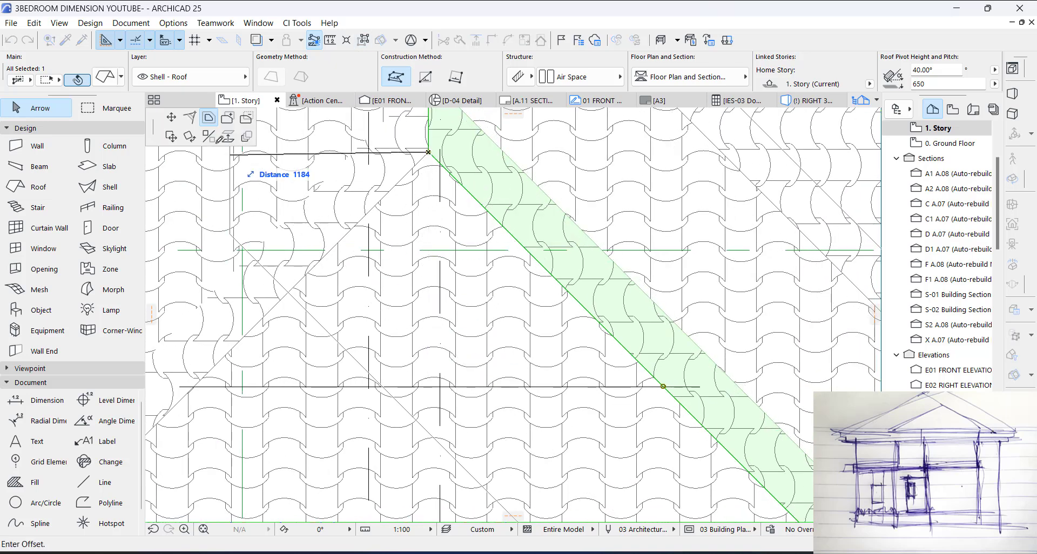
pyautogui.click(170, 118)
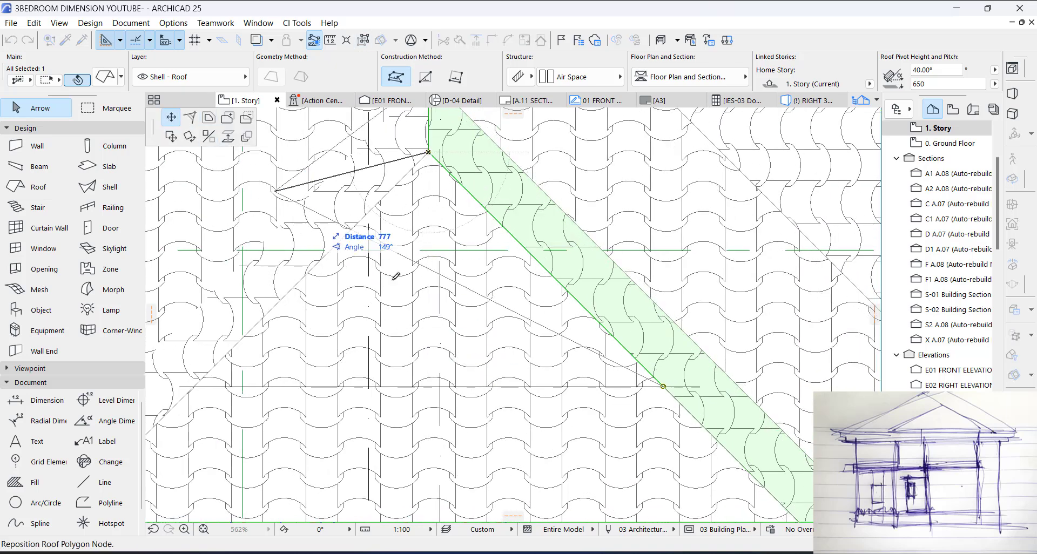
pyautogui.click(432, 385)
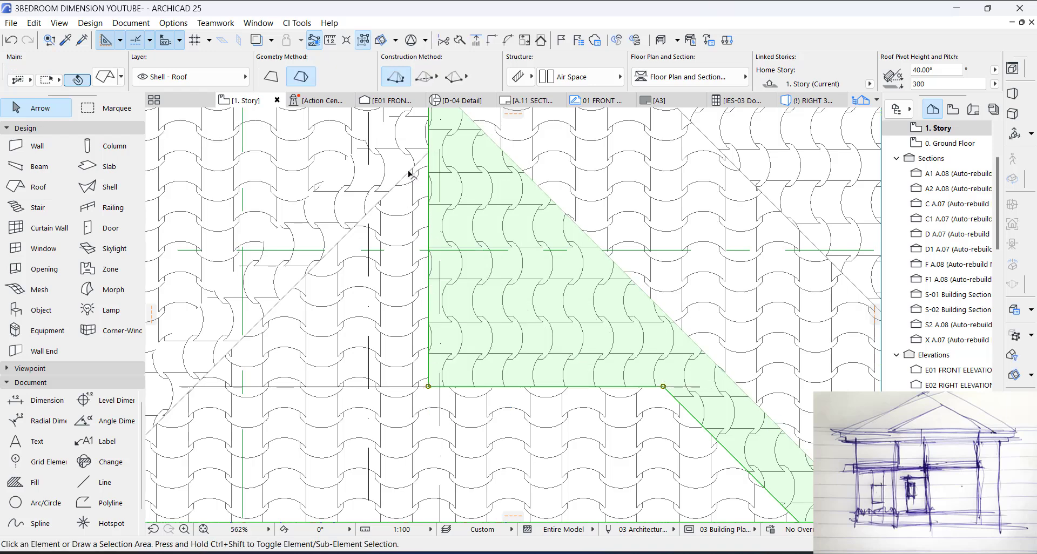
pyautogui.press('Escape')
# Step: Extend the larger projection's left roof plane to the center by adding a node at the drawn line and lowering its apex node onto it
pyautogui.click(384, 171)
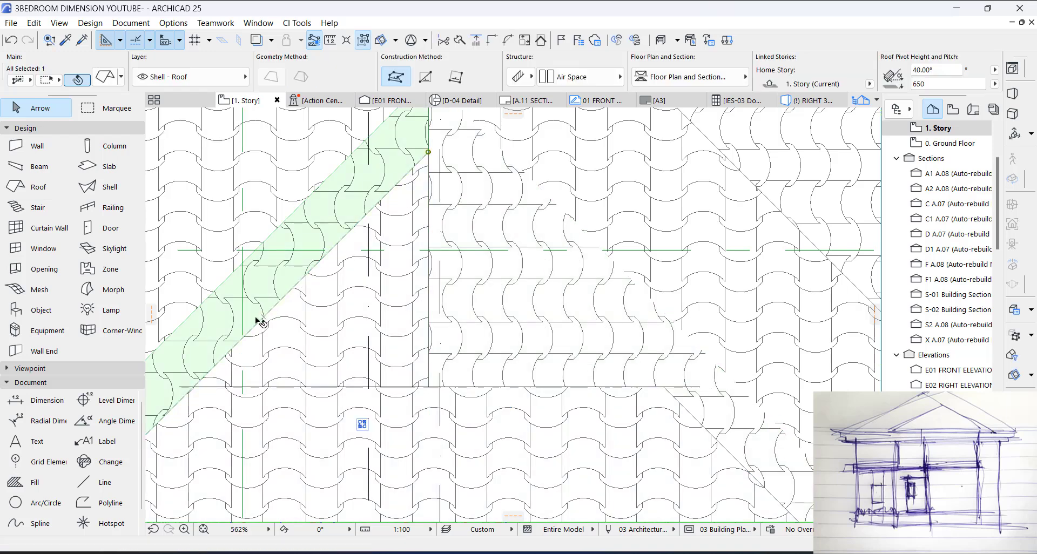
pyautogui.click(272, 313)
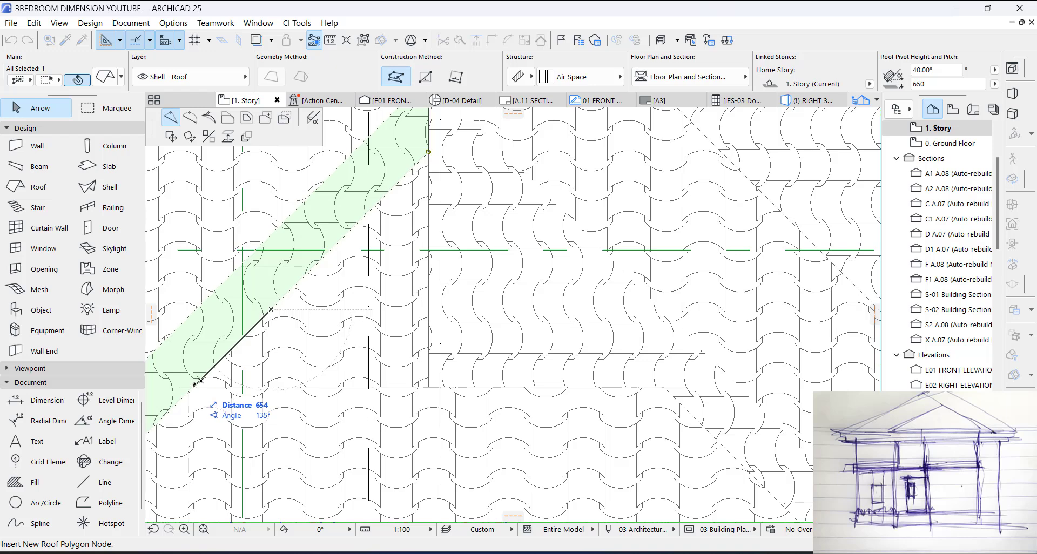
pyautogui.scroll(3, 198, 379)
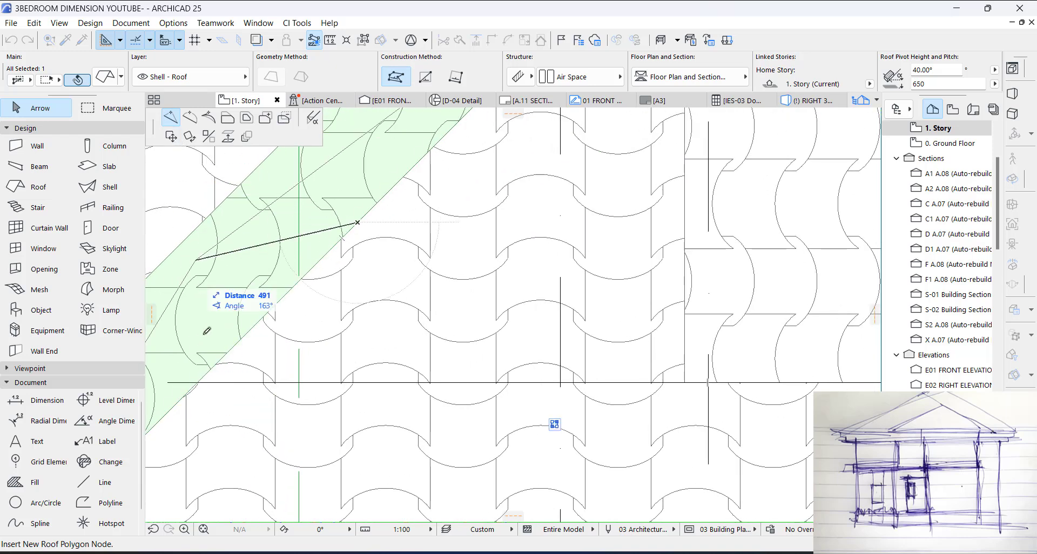
pyautogui.click(199, 382)
pyautogui.scroll(-4, 212, 375)
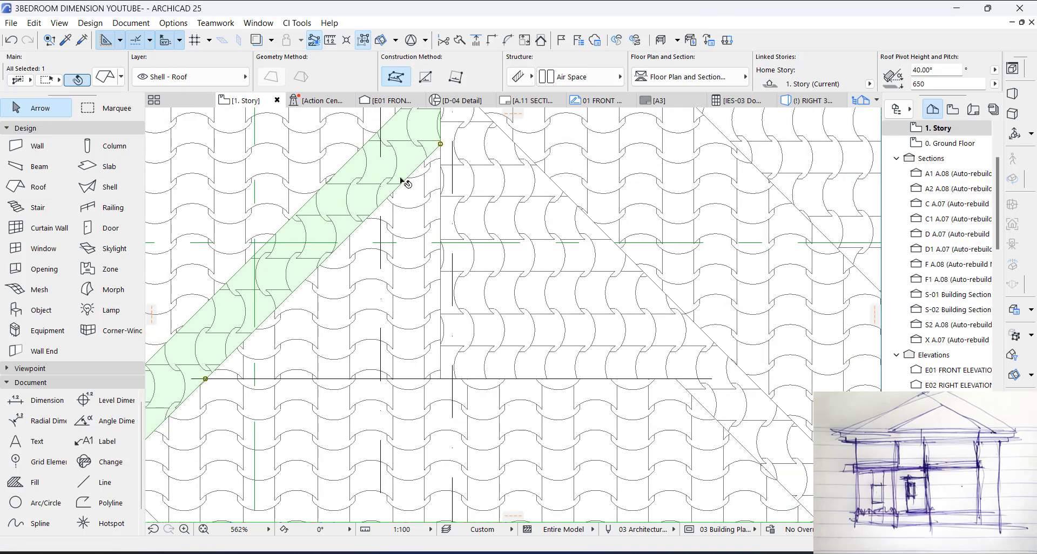
pyautogui.moveTo(441, 145); pyautogui.dragTo(441, 380)
pyautogui.press('Escape')
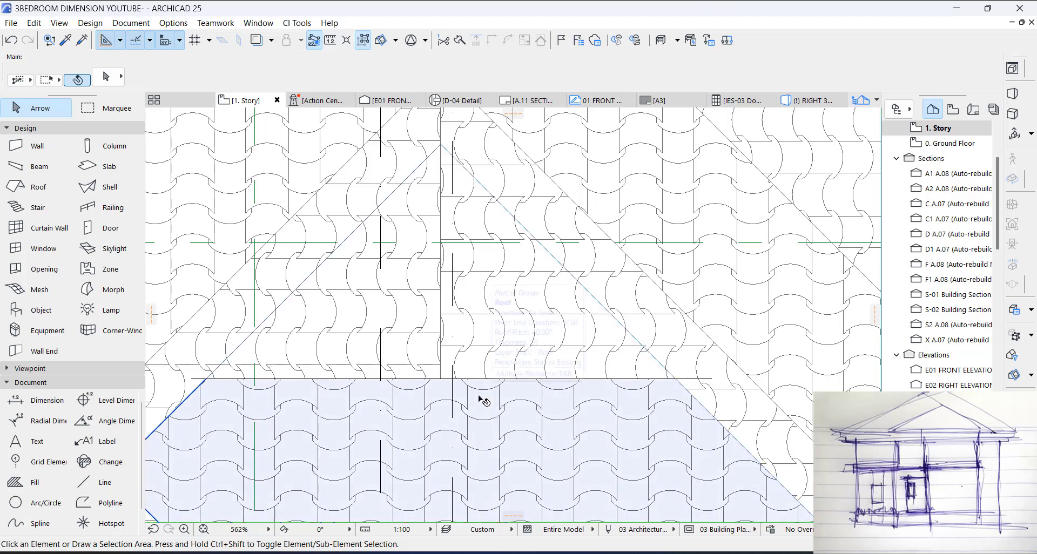
# Step: Cut the larger projection's front roof plane back to the drawn line by adding a left node and moving the apex node to the right hip intersection
pyautogui.click(481, 399)
pyautogui.scroll(-3, 519, 398)
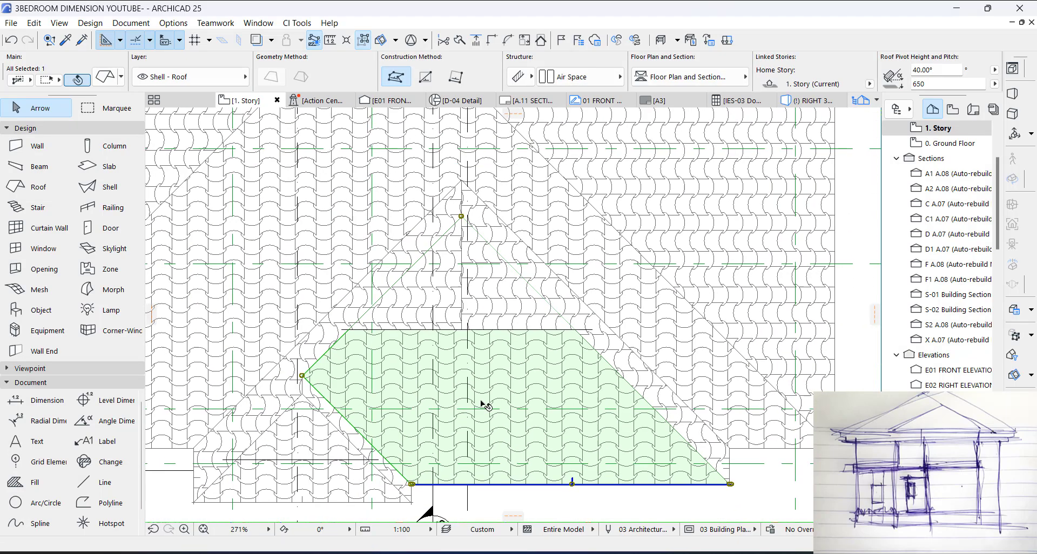
pyautogui.scroll(2, 384, 336)
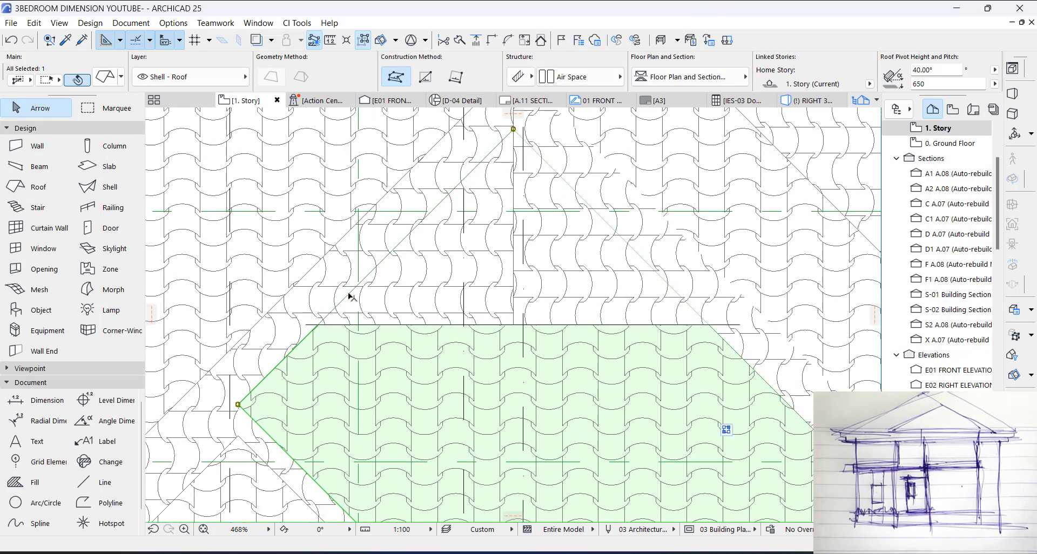
pyautogui.click(347, 296)
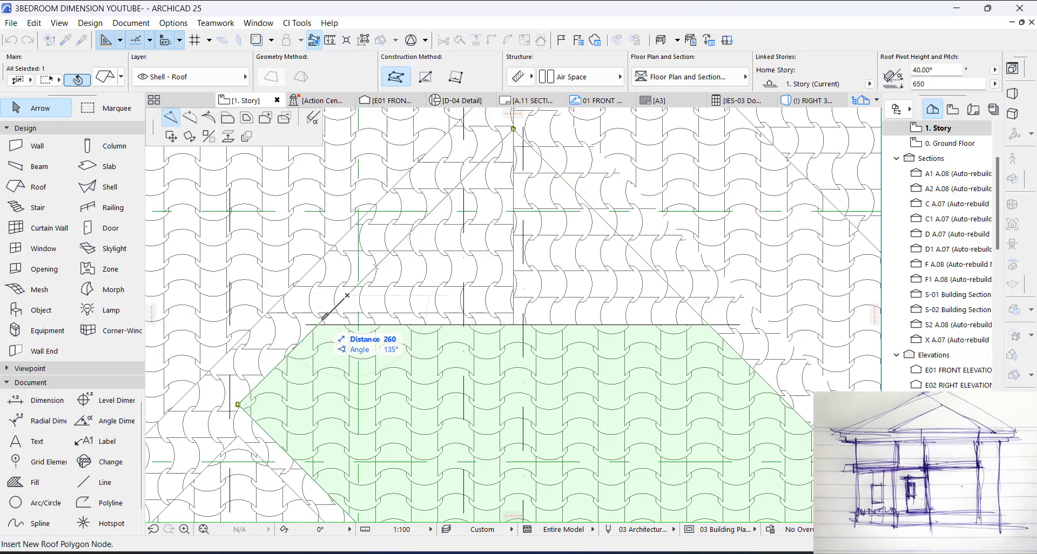
pyautogui.press('Escape')
pyautogui.click(514, 128)
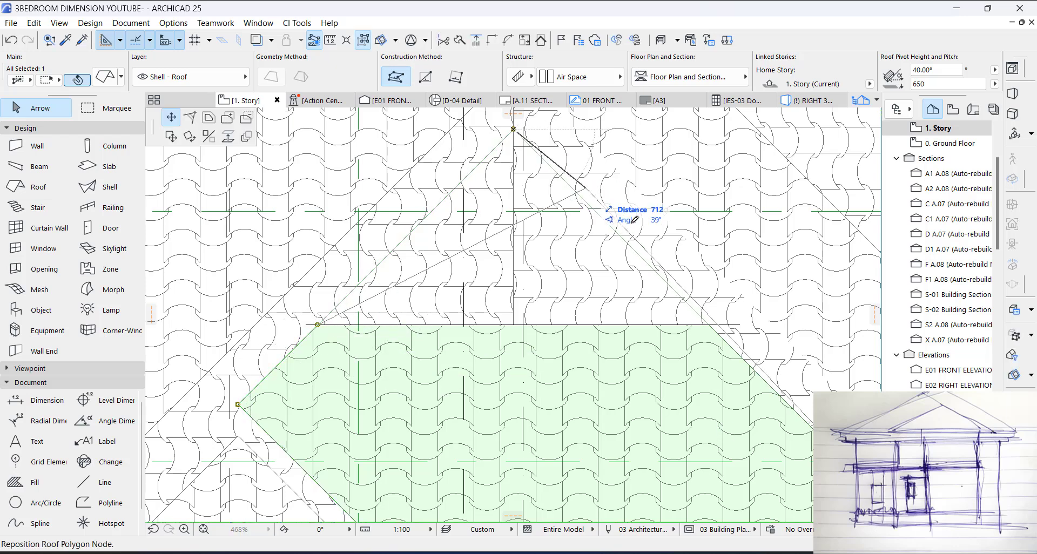
pyautogui.click(712, 321)
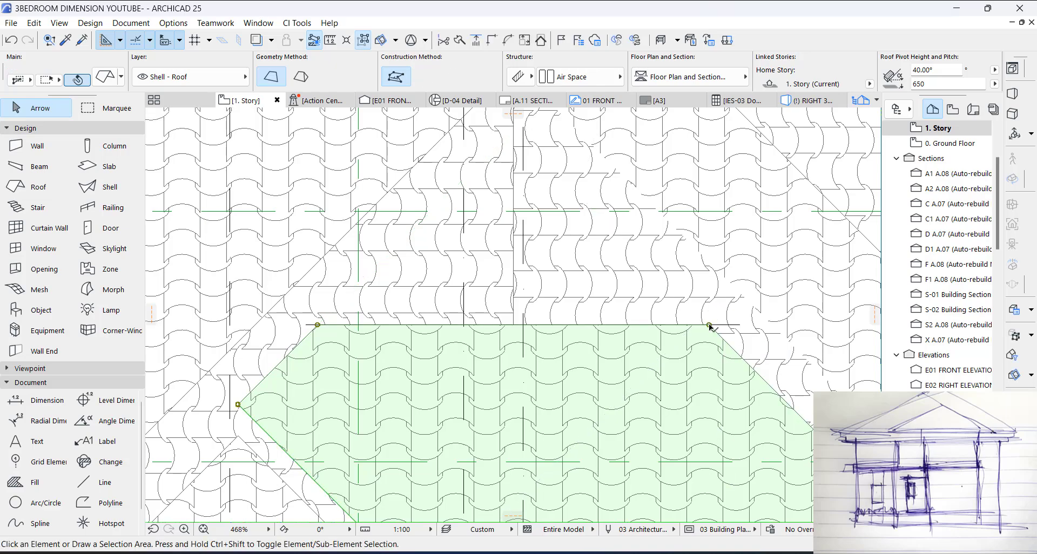
# Step: Cut the smaller projection's front roof plane back to its drawn line, adding a right node and moving the apex to the left hip intersection
pyautogui.scroll(-4, 671, 290)
pyautogui.scroll(5, 550, 428)
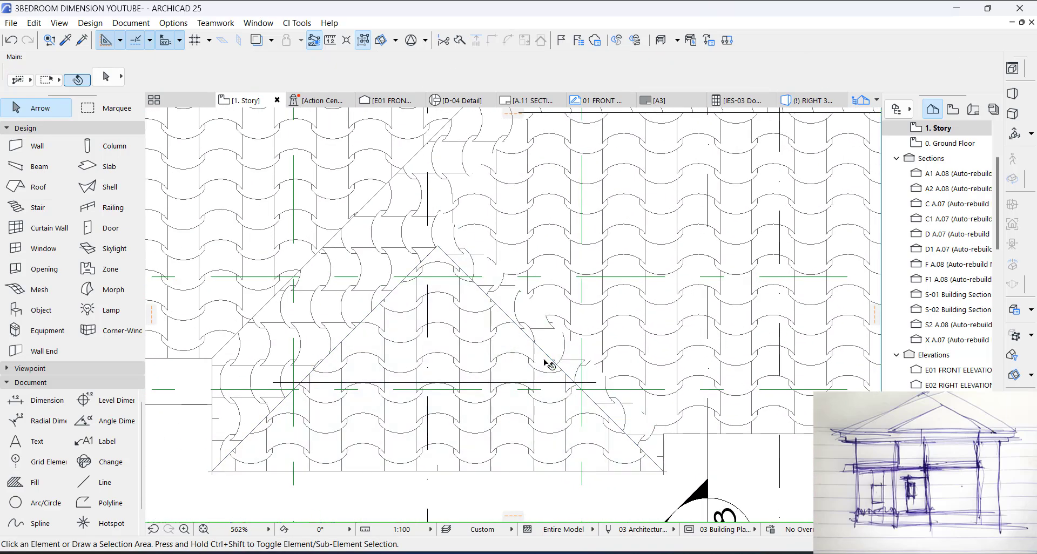
pyautogui.click(573, 358)
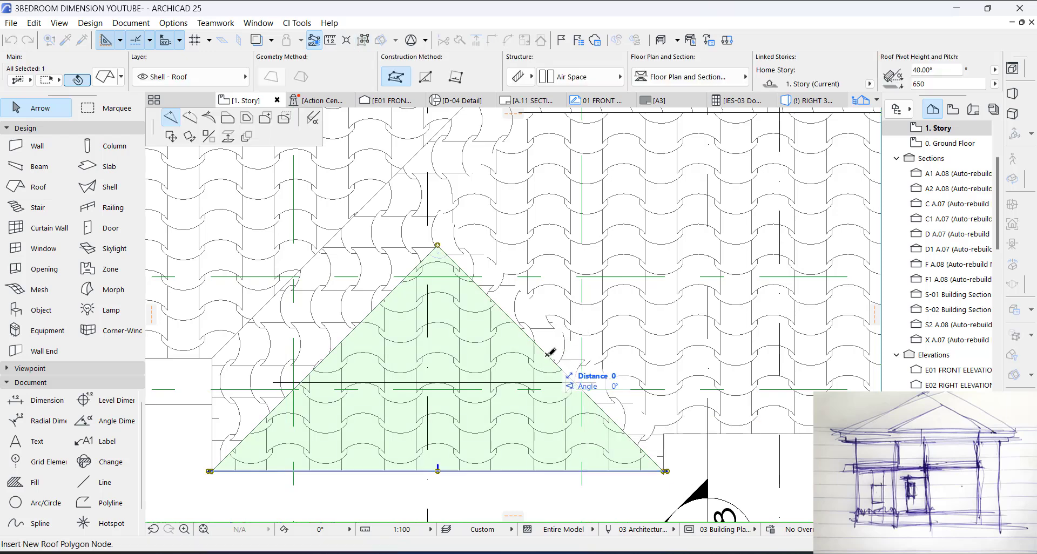
pyautogui.click(574, 382)
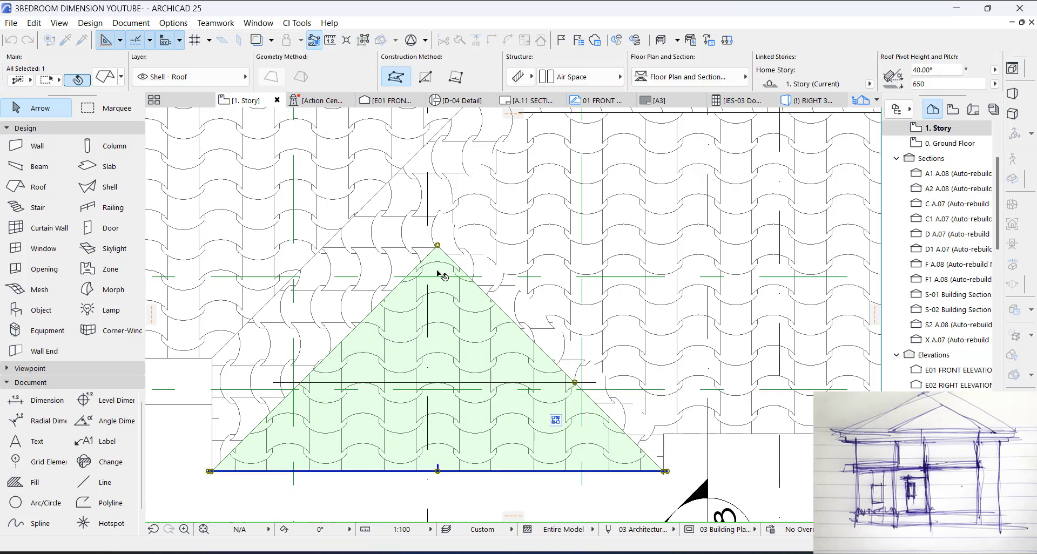
pyautogui.click(438, 245)
pyautogui.click(301, 382)
pyautogui.press('Escape')
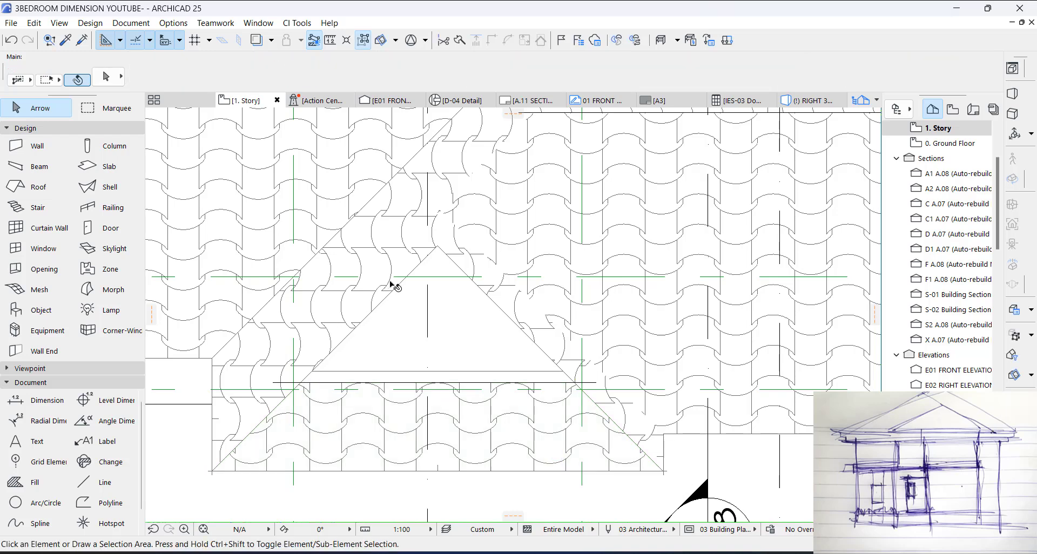
# Step: Extend the smaller projection's left roof plane to its centerline by adding a node at the drawn line and moving the inner apex node down to it
pyautogui.click(388, 290)
pyautogui.click(335, 348)
pyautogui.click(301, 383)
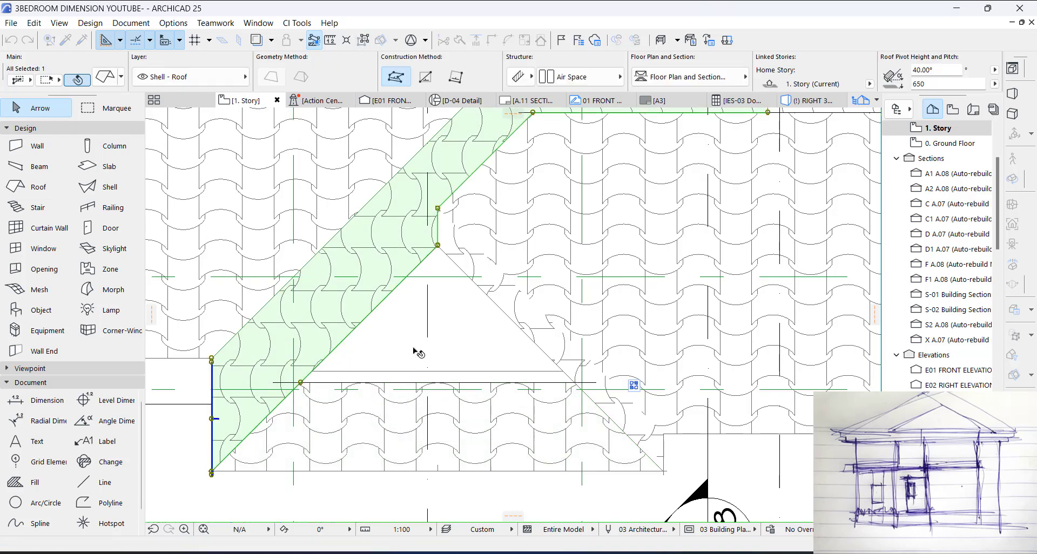
pyautogui.click(438, 246)
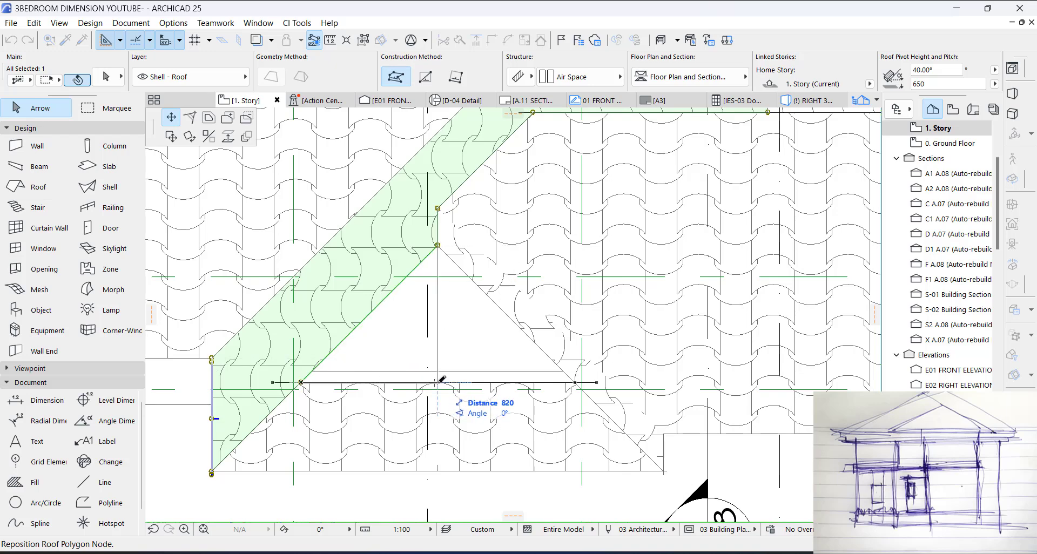
pyautogui.click(438, 382)
pyautogui.press('Escape')
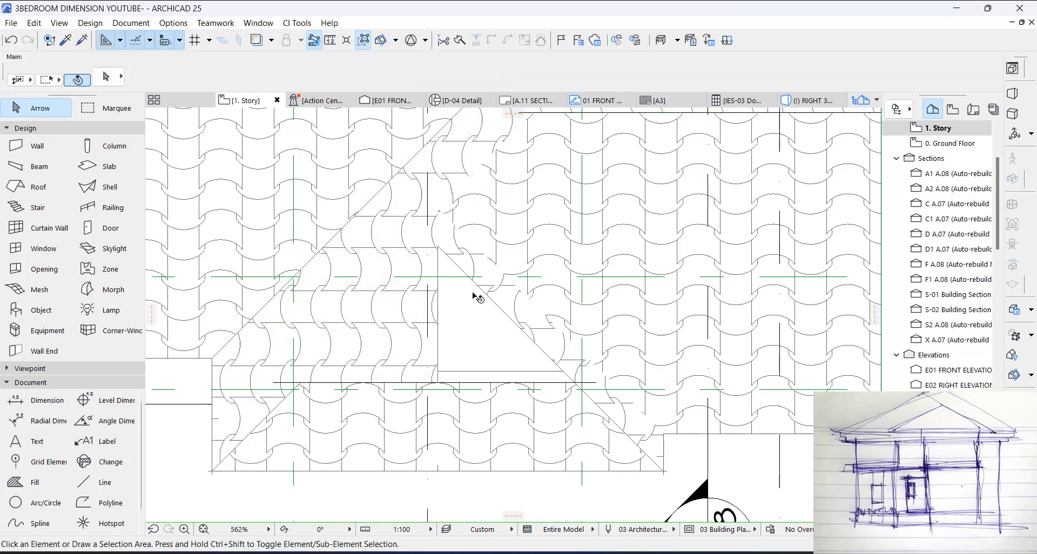
# Step: Extend the smaller projection's right roof plane to its centerline, adding a node at the drawn line and lowering the inner apex node 820 onto the line
pyautogui.click(489, 297)
pyautogui.click(527, 336)
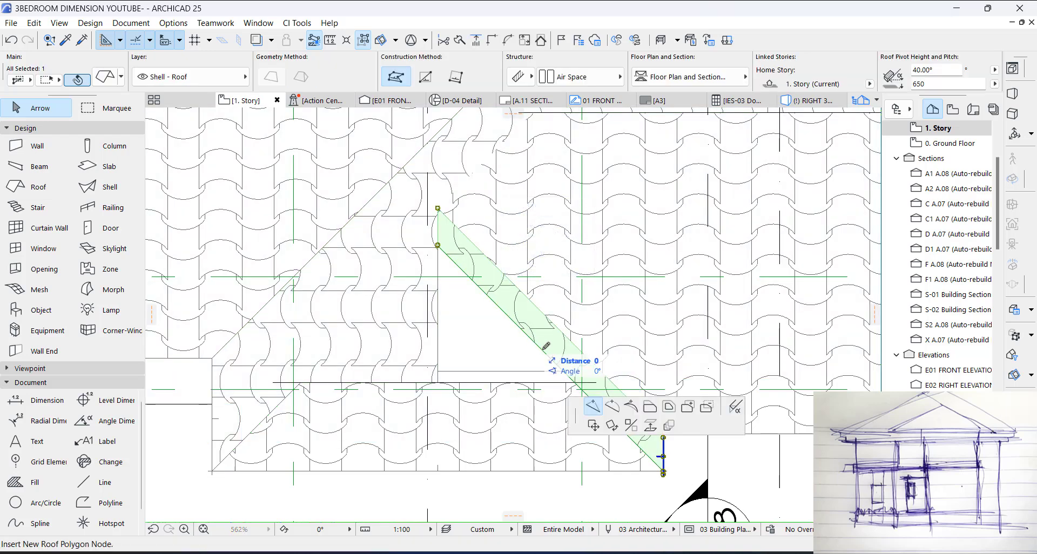
pyautogui.click(575, 382)
pyautogui.click(438, 246)
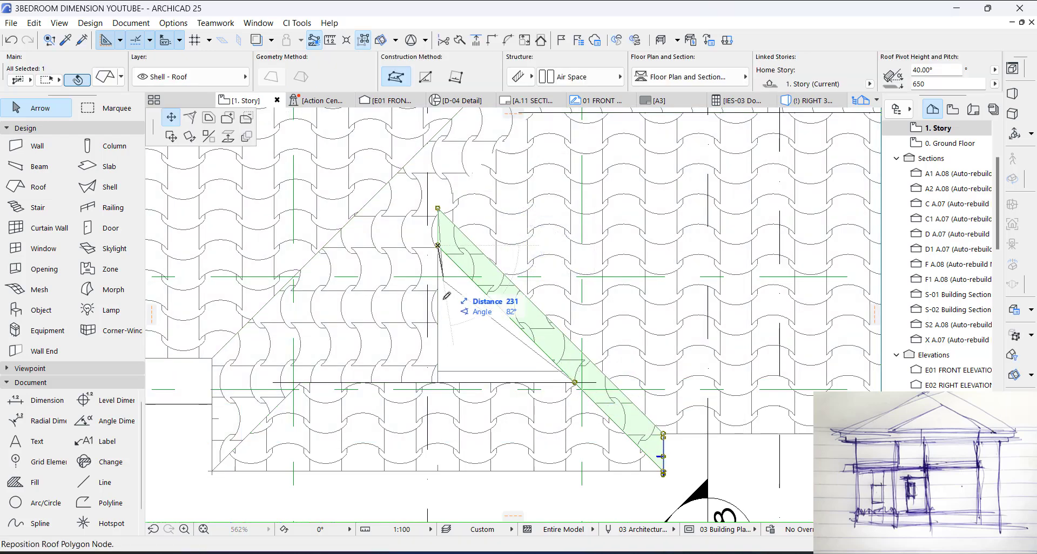
pyautogui.click(439, 383)
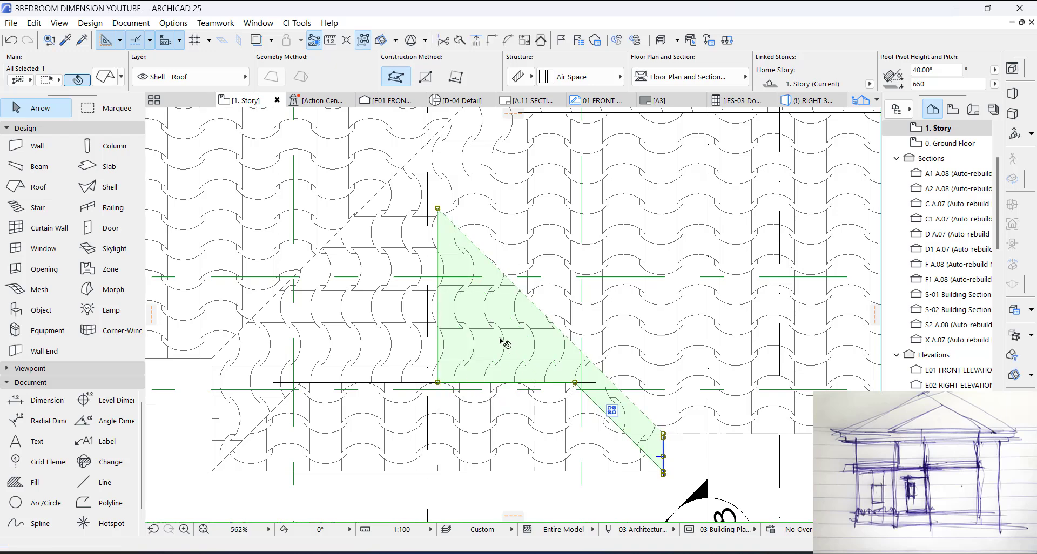
pyautogui.press('Escape')
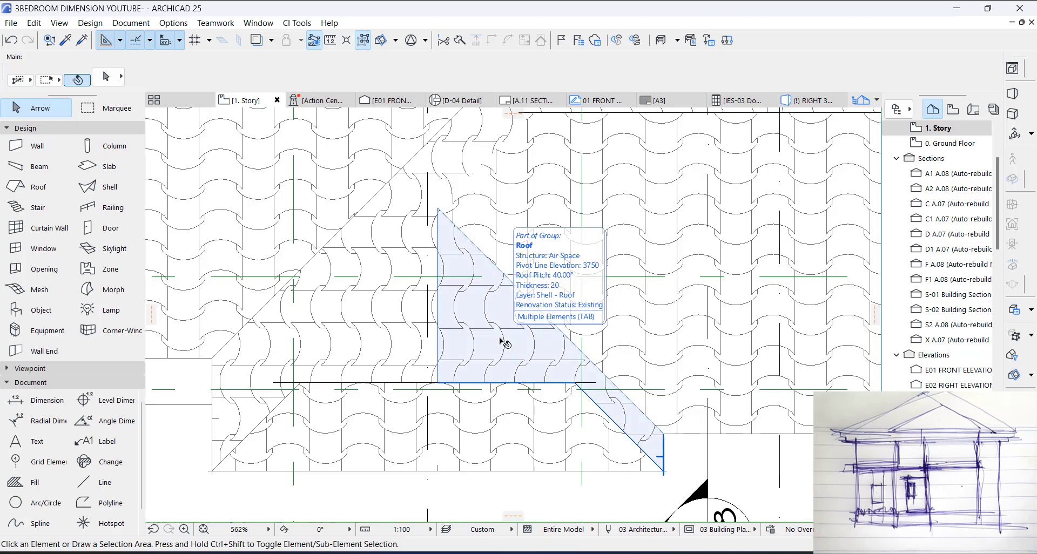
# Step: Examine the two reshaped front roof projections and the front facade in the 3D view
pyautogui.scroll(-4, 456, 287)
pyautogui.press('F3')
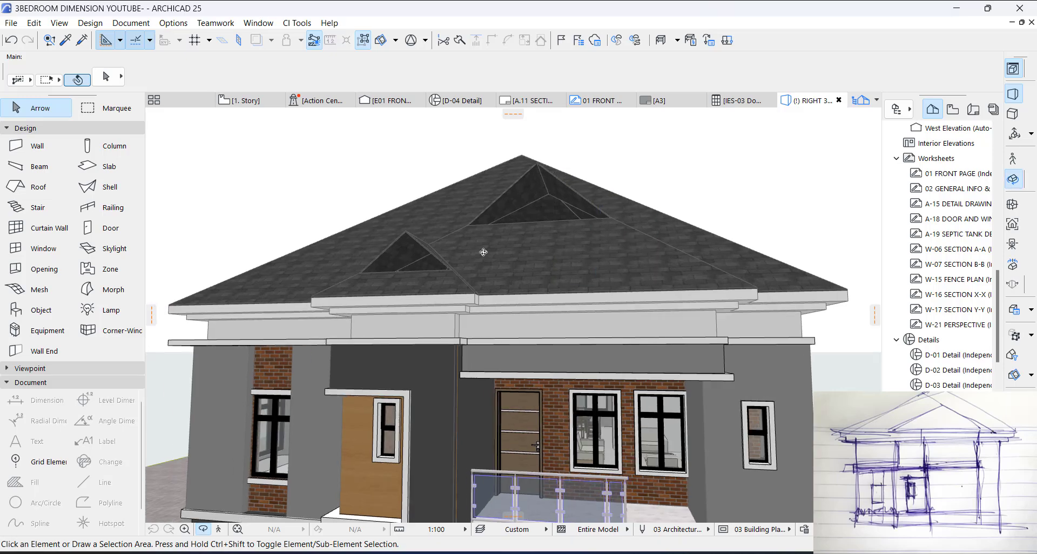
pyautogui.scroll(-5, 484, 252)
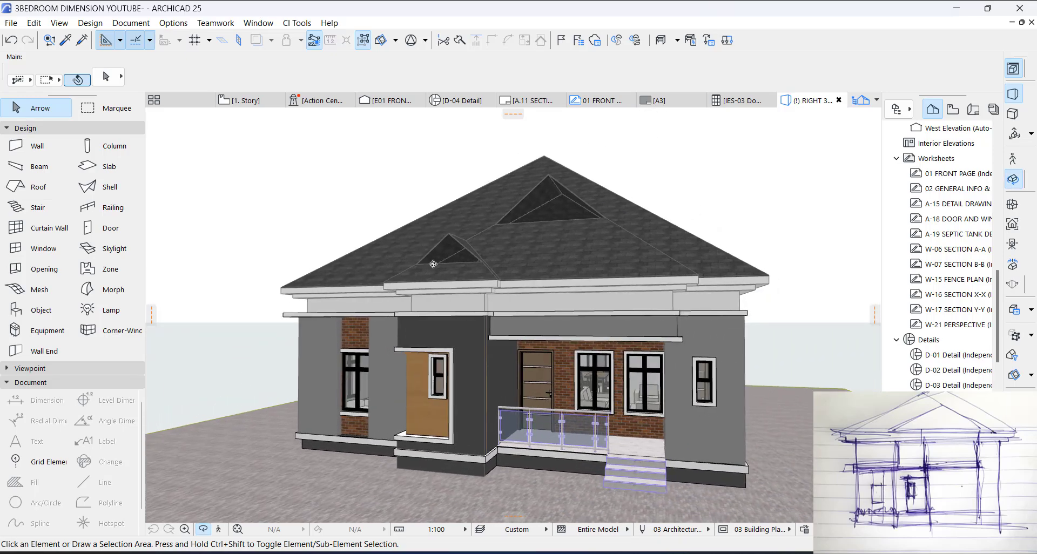
pyautogui.moveTo(433, 264)
pyautogui.mouseDown()
pyautogui.moveTo(562, 263)
pyautogui.moveTo(423, 261)
pyautogui.mouseUp()
pyautogui.moveTo(578, 233); pyautogui.dragTo(518, 250, button='middle')
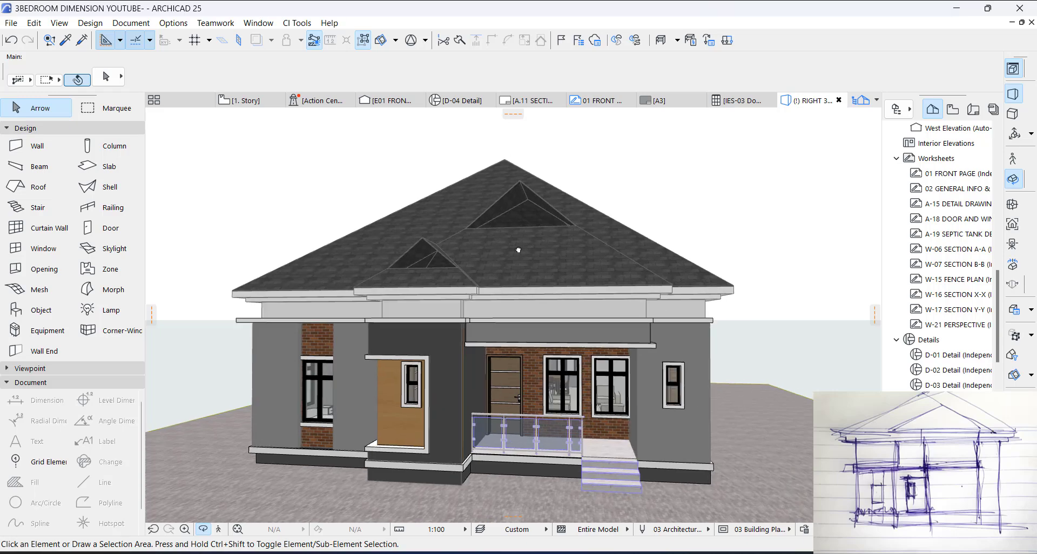
pyautogui.moveTo(519, 250); pyautogui.dragTo(415, 233)
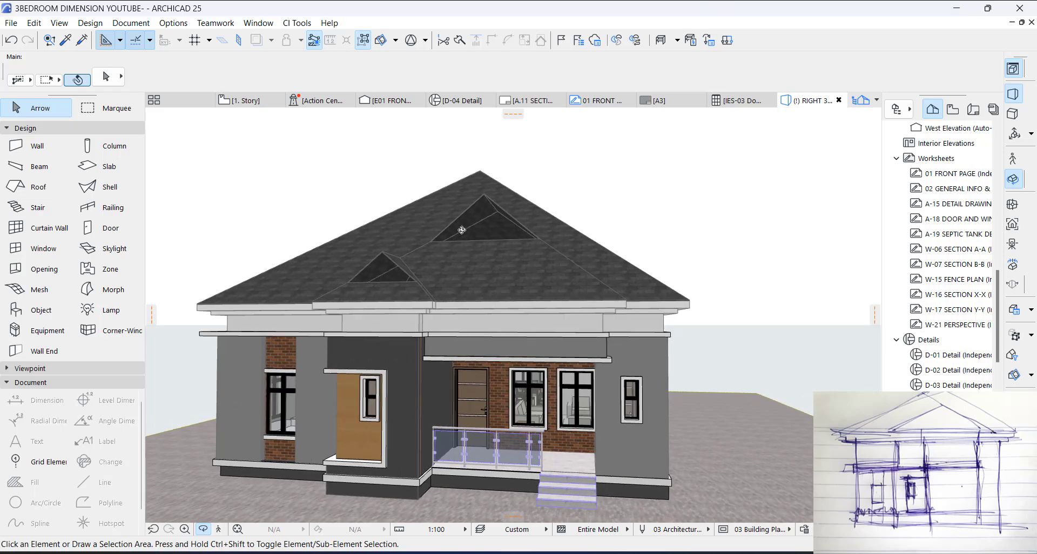
# Step: On the 1. Story plan, search the object library for "LOU" and choose Vertical Gable Louver 25 as the default object
pyautogui.scroll(5, 432, 257)
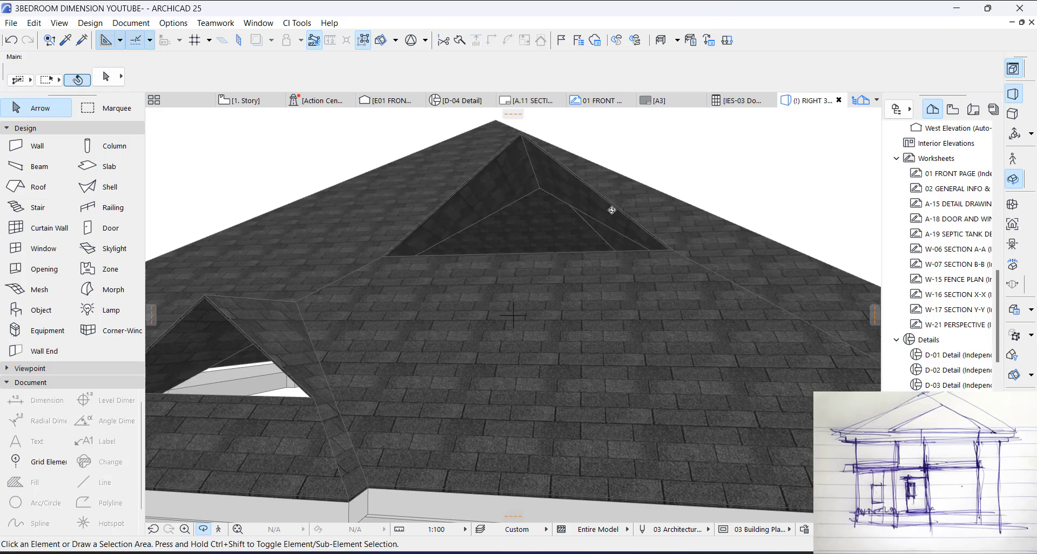
pyautogui.scroll(-2, 641, 213)
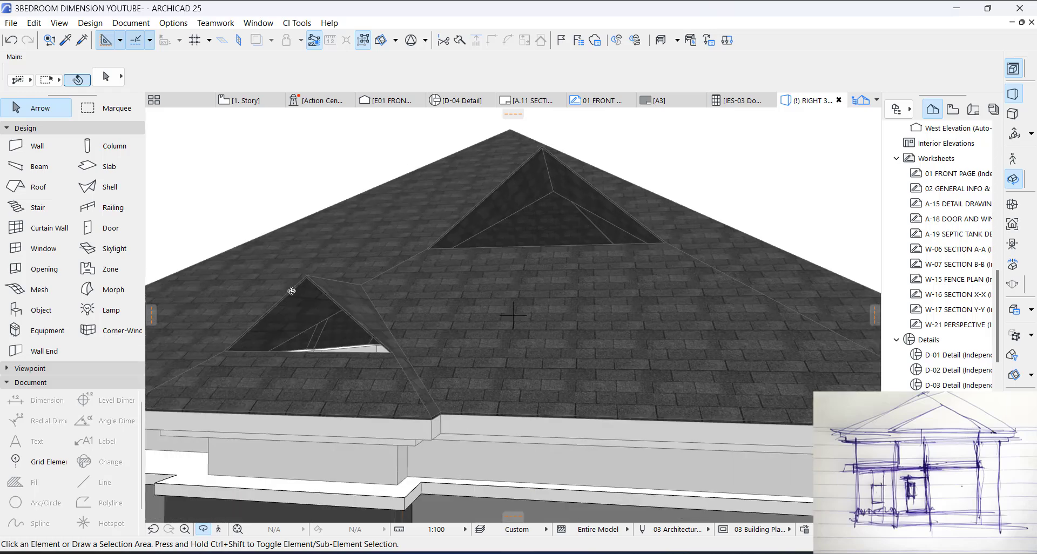
pyautogui.press('F2')
pyautogui.click(39, 310)
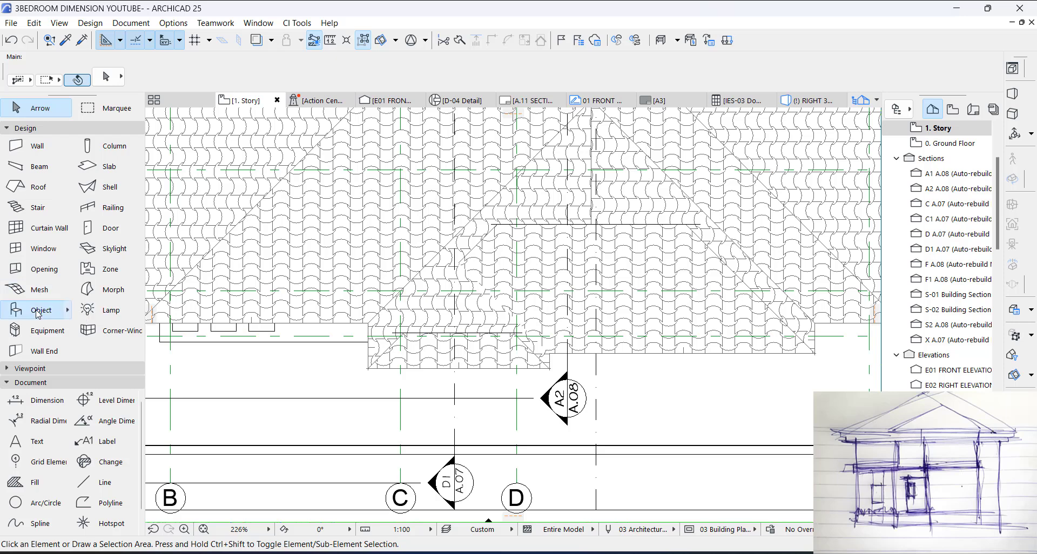
pyautogui.hotkey('ctrl', 't')
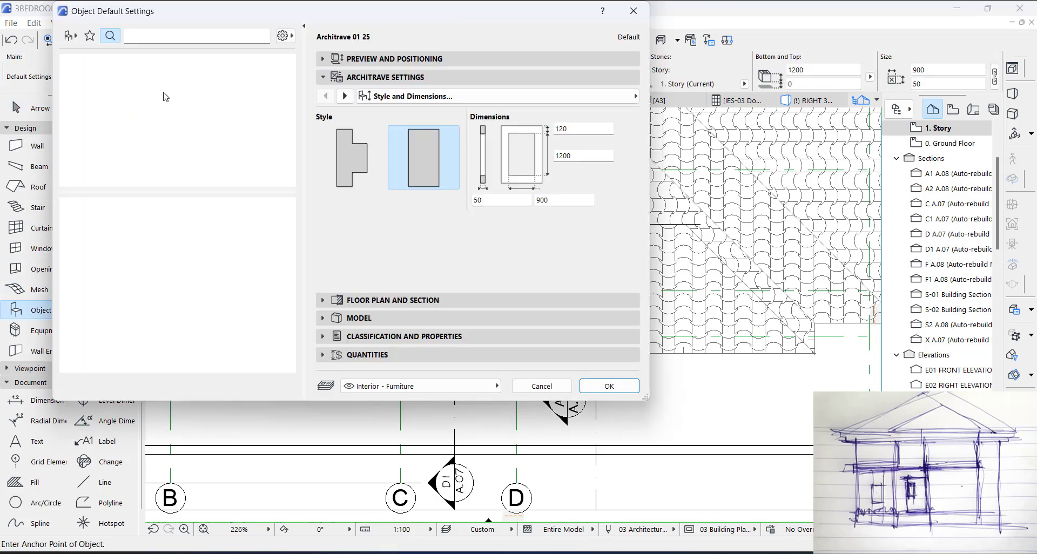
pyautogui.click(138, 31)
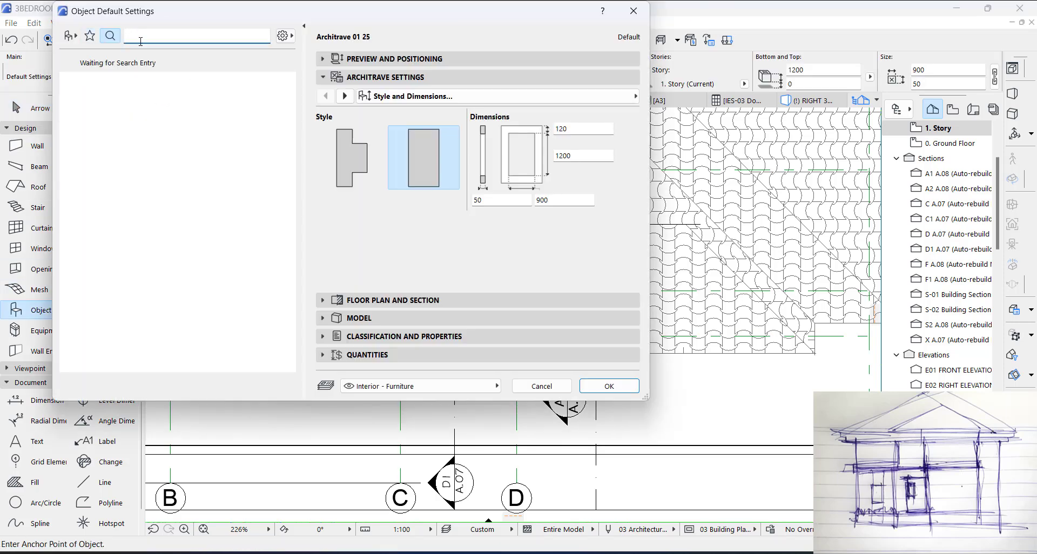
pyautogui.write('LOU')
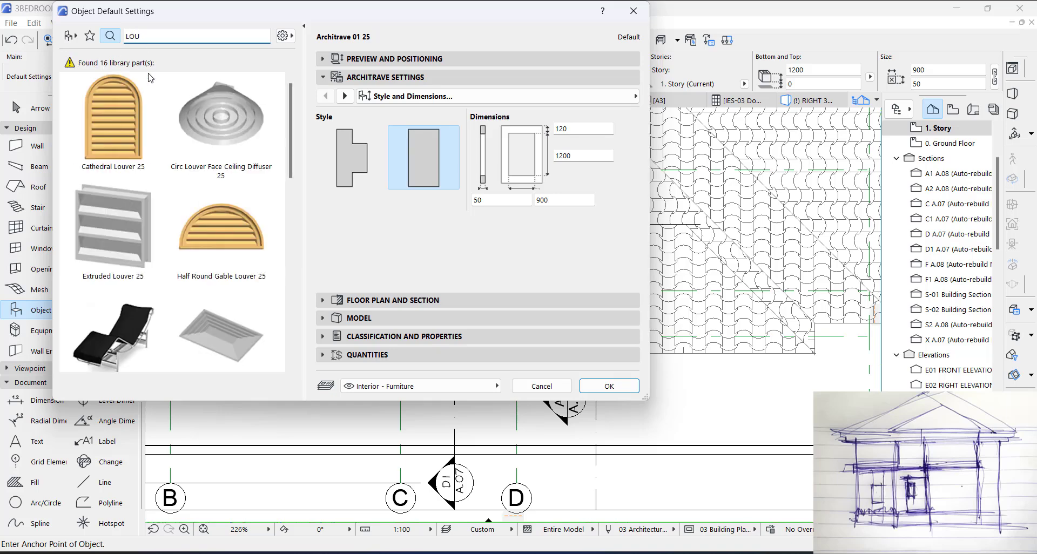
pyautogui.scroll(-2, 215, 236)
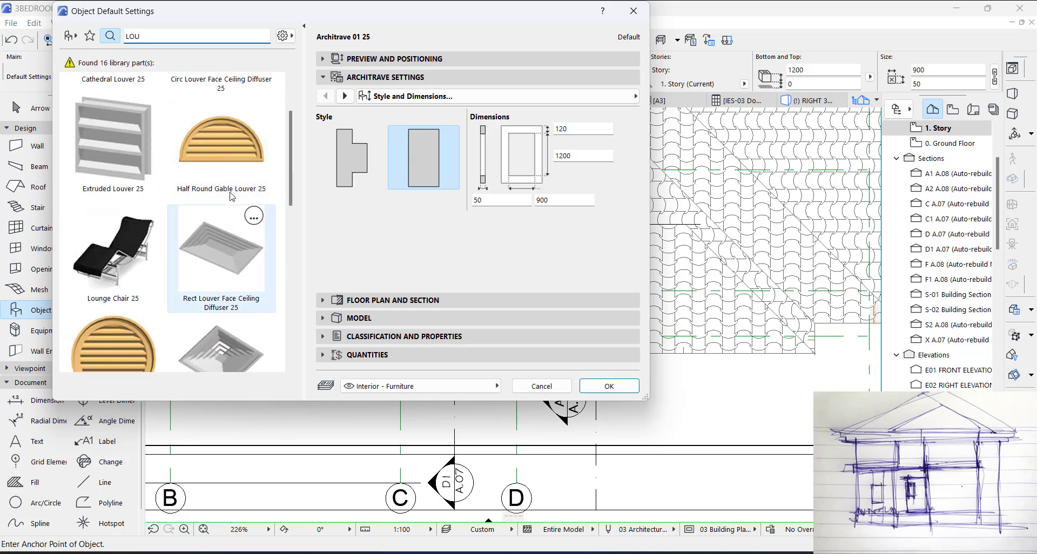
pyautogui.scroll(-3, 215, 236)
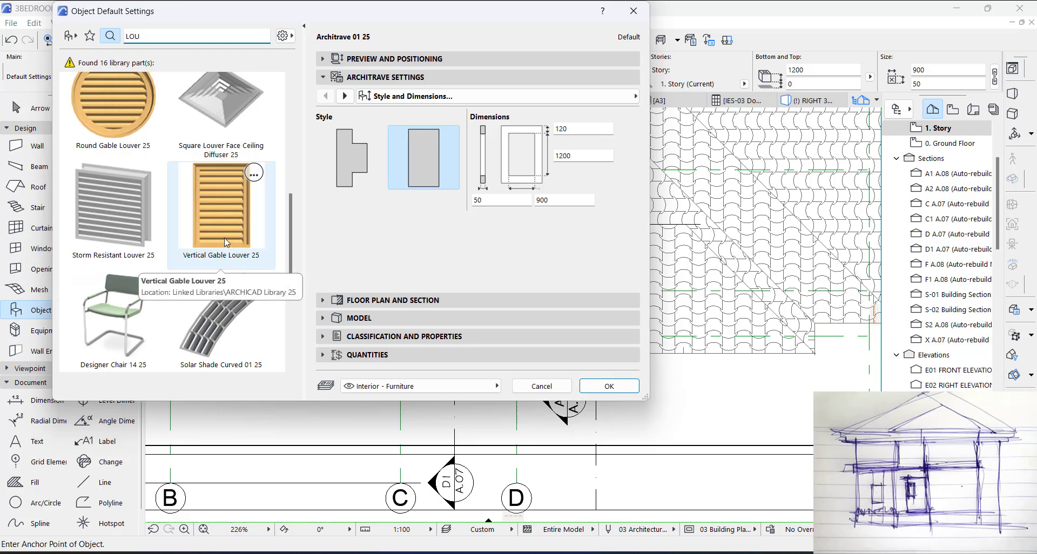
pyautogui.click(225, 208)
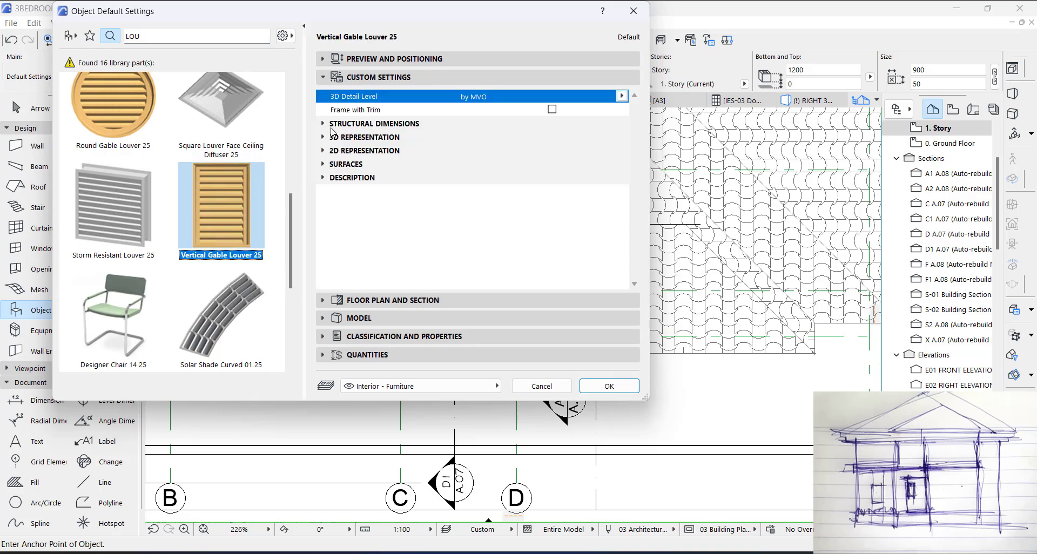
# Step: Set both the frame and louver surfaces of the gable louver to Paint - Glossy White
pyautogui.click(332, 165)
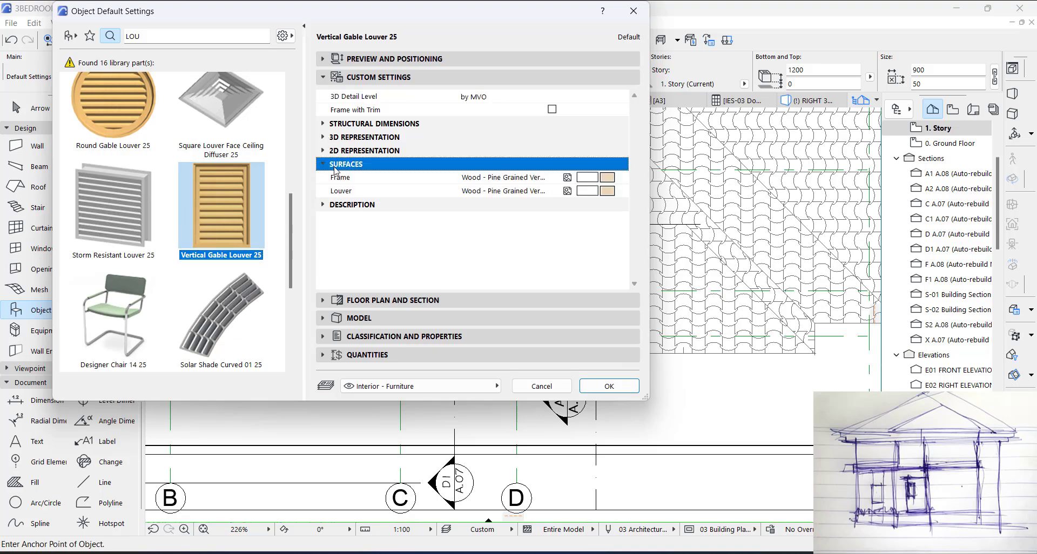
pyautogui.click(597, 179)
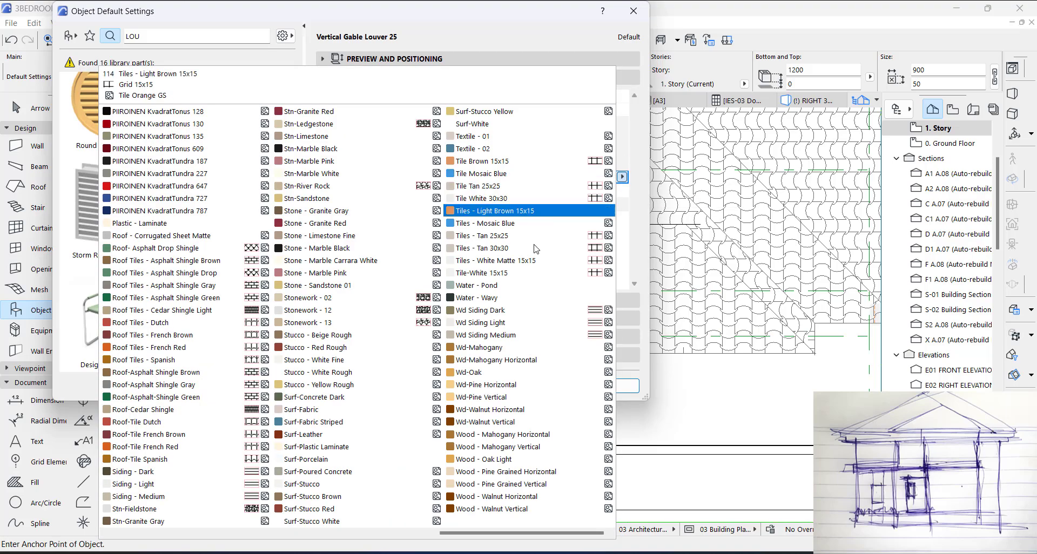
pyautogui.scroll(5, 333, 319)
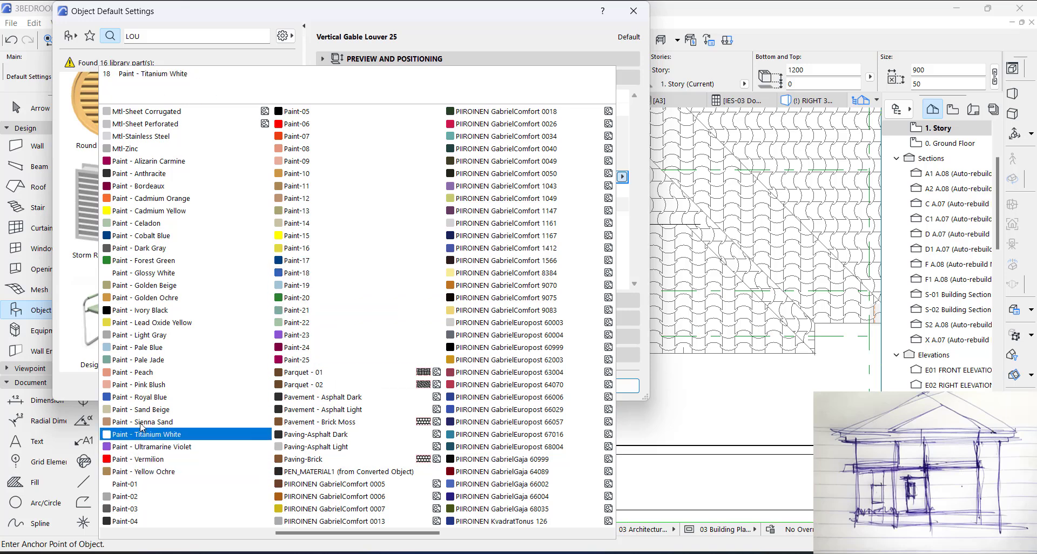
pyautogui.click(141, 273)
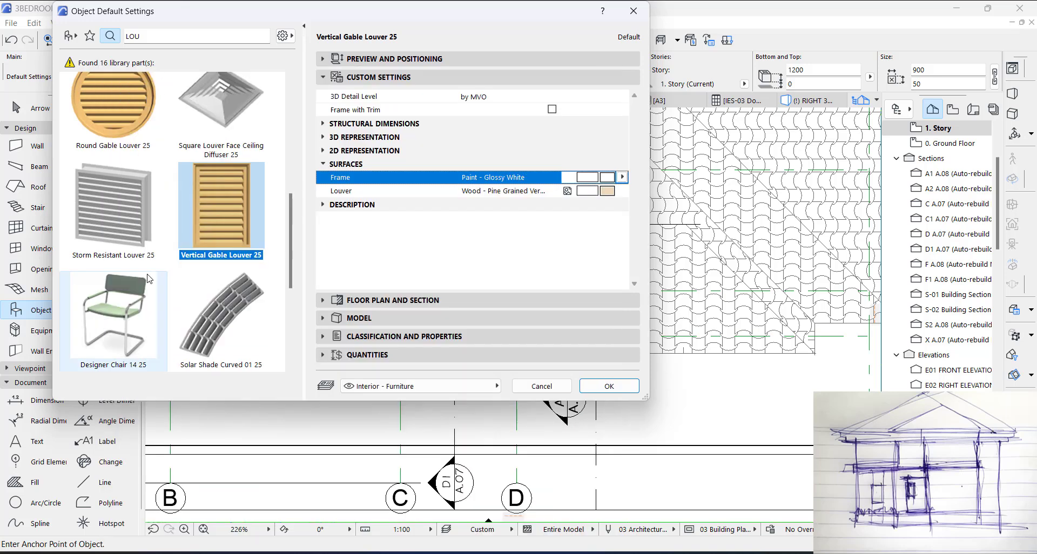
pyautogui.click(604, 192)
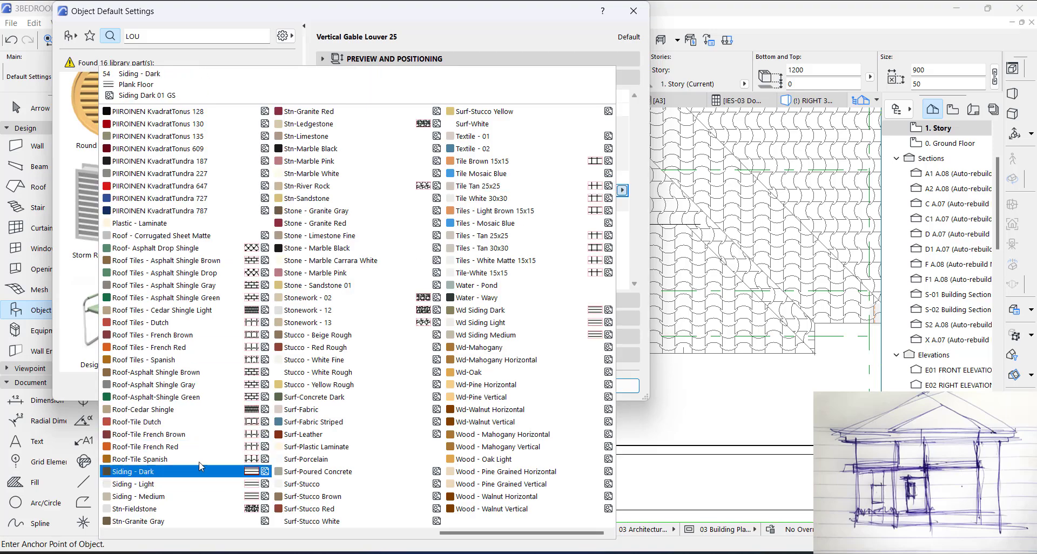
pyautogui.hscroll(-2, 477, 335)
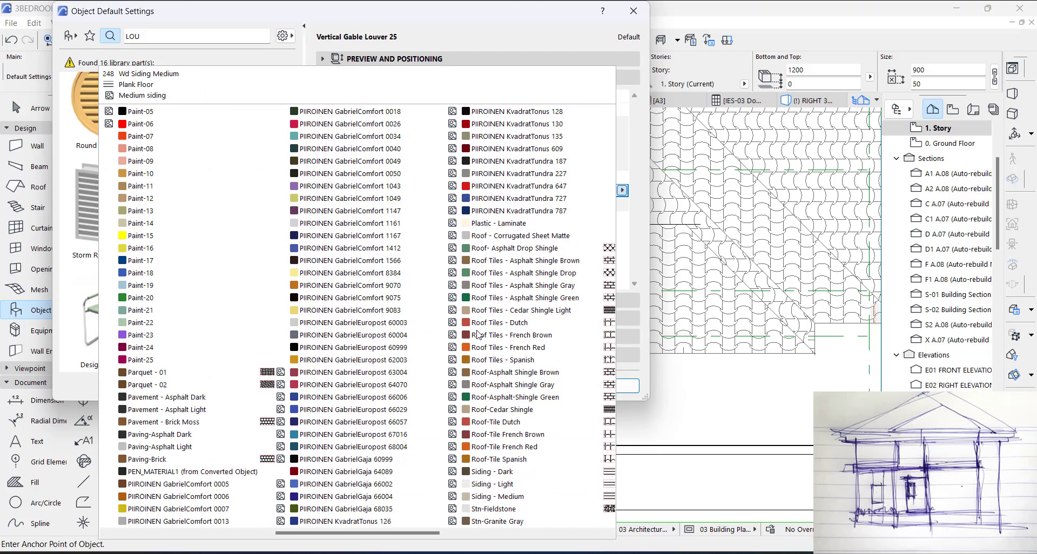
pyautogui.hscroll(-3, 478, 334)
pyautogui.click(142, 277)
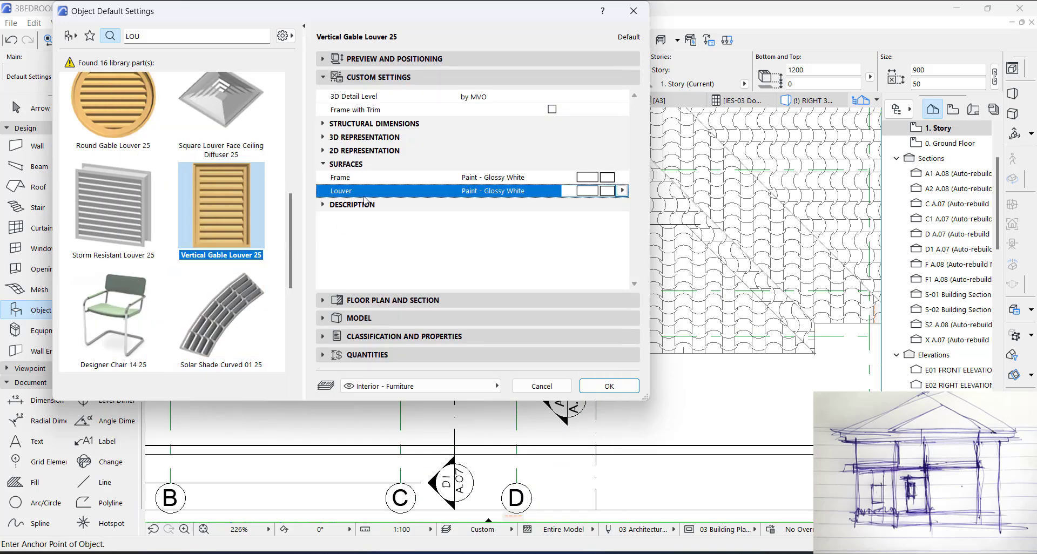
# Step: Check the louver's structural dimensions, accept the settings, and place it on the plan in front of the larger projection's eave, beside section marker A2
pyautogui.click(335, 165)
pyautogui.click(335, 139)
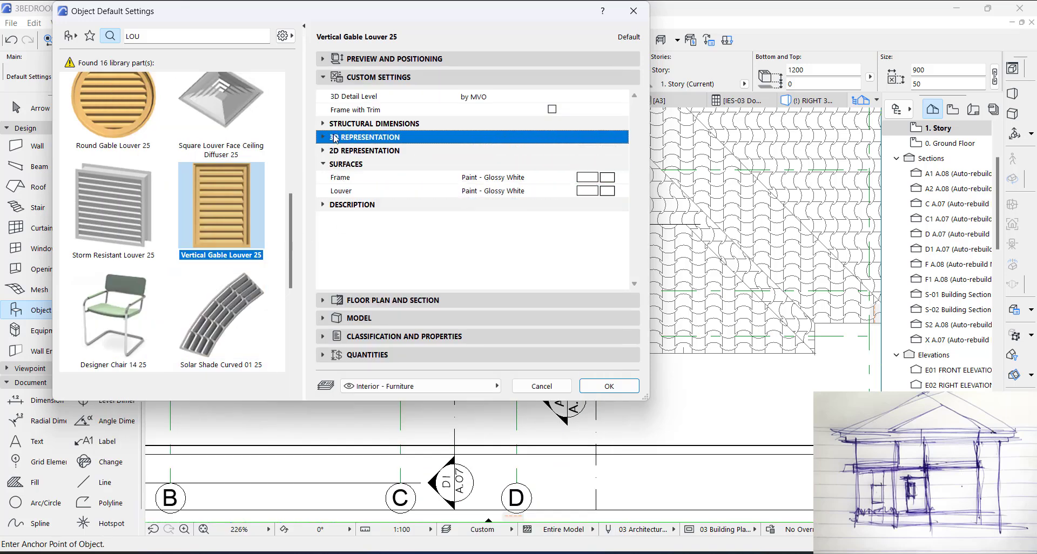
pyautogui.click(327, 138)
pyautogui.click(325, 138)
pyautogui.click(340, 125)
pyautogui.click(322, 125)
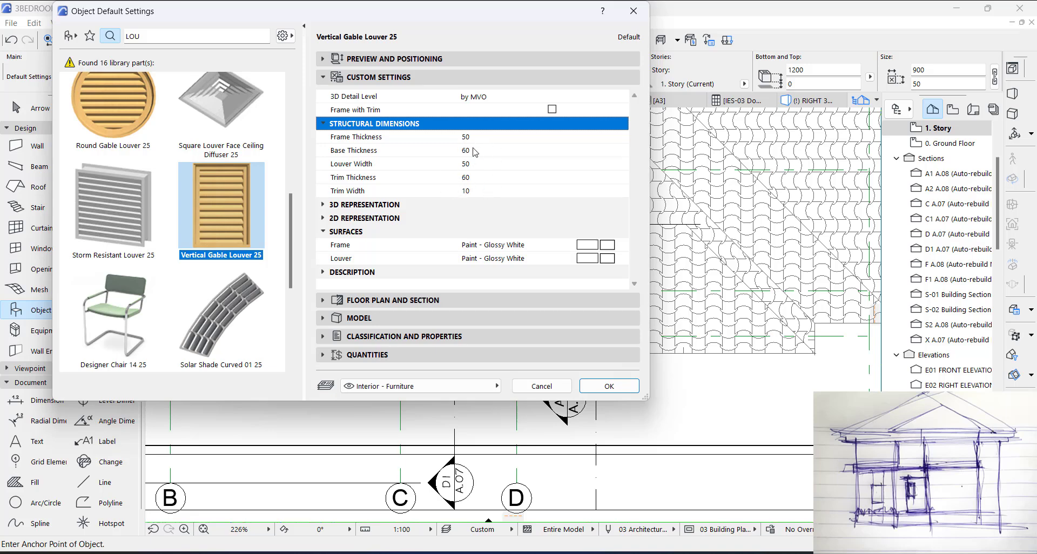
pyautogui.click(605, 387)
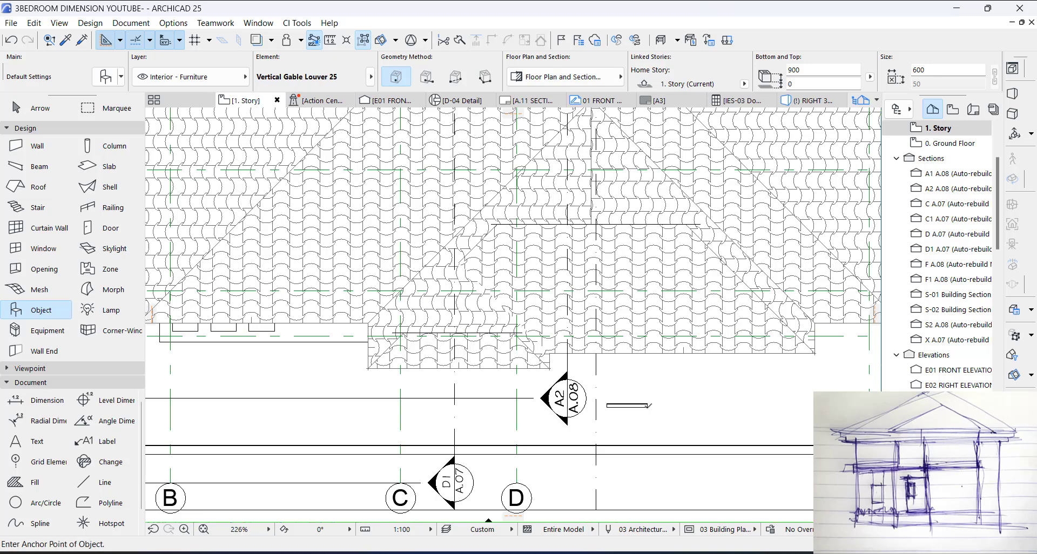
pyautogui.press('Escape')
pyautogui.click(649, 407)
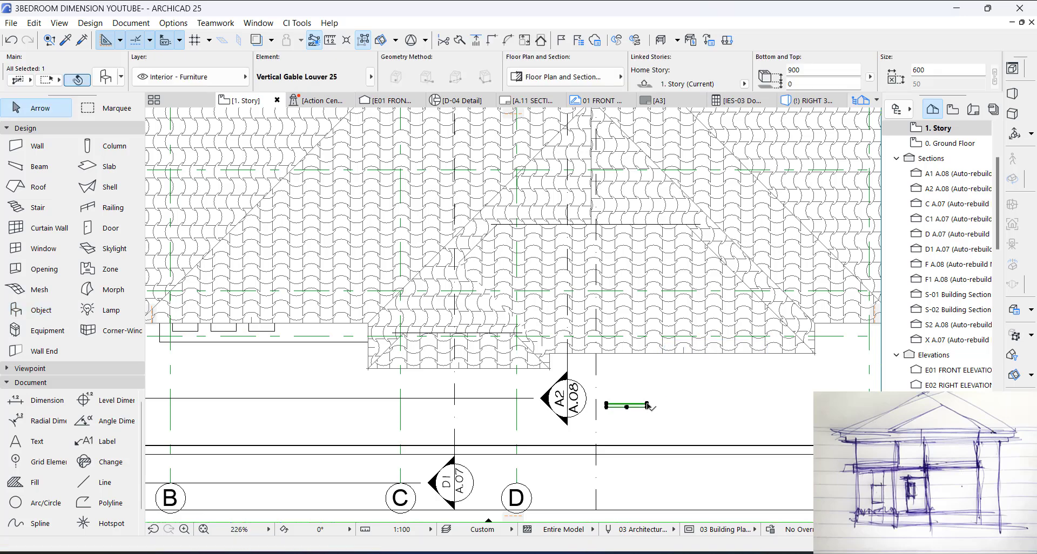
# Step: Examine the placed gable louver's slats and frame from the front and the side in the 3D view
pyautogui.press('F3')
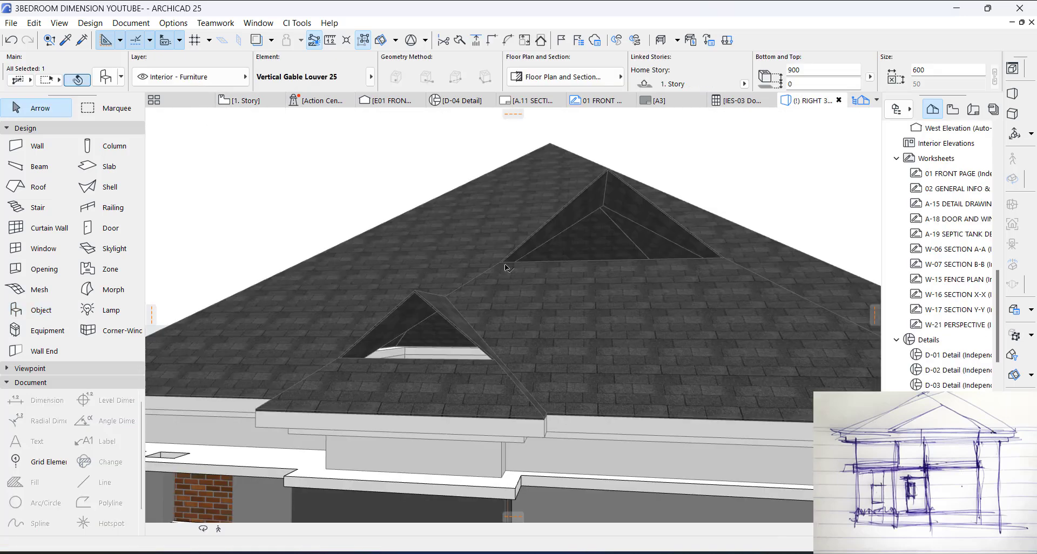
pyautogui.scroll(-4, 520, 270)
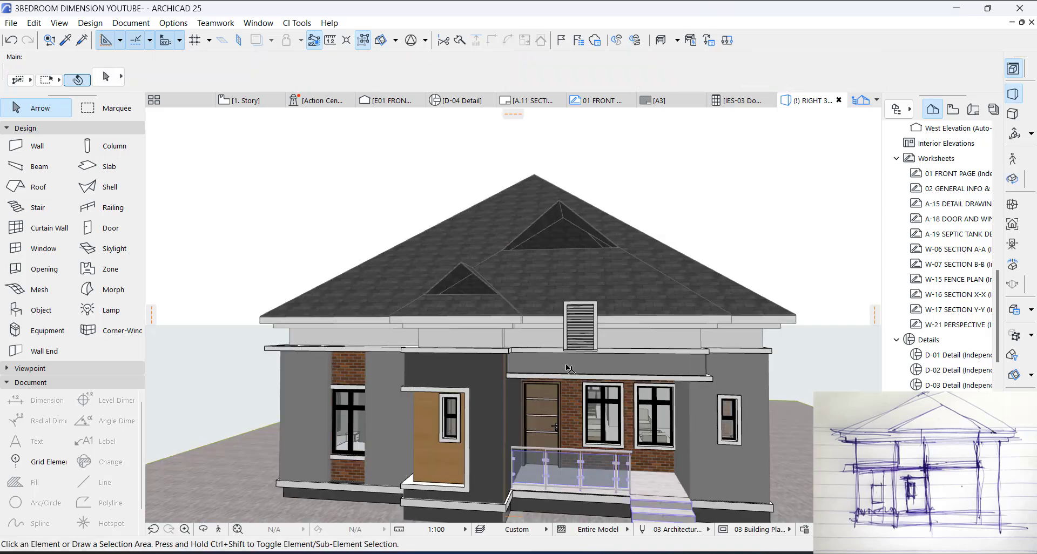
pyautogui.scroll(6, 585, 308)
pyautogui.scroll(3, 586, 307)
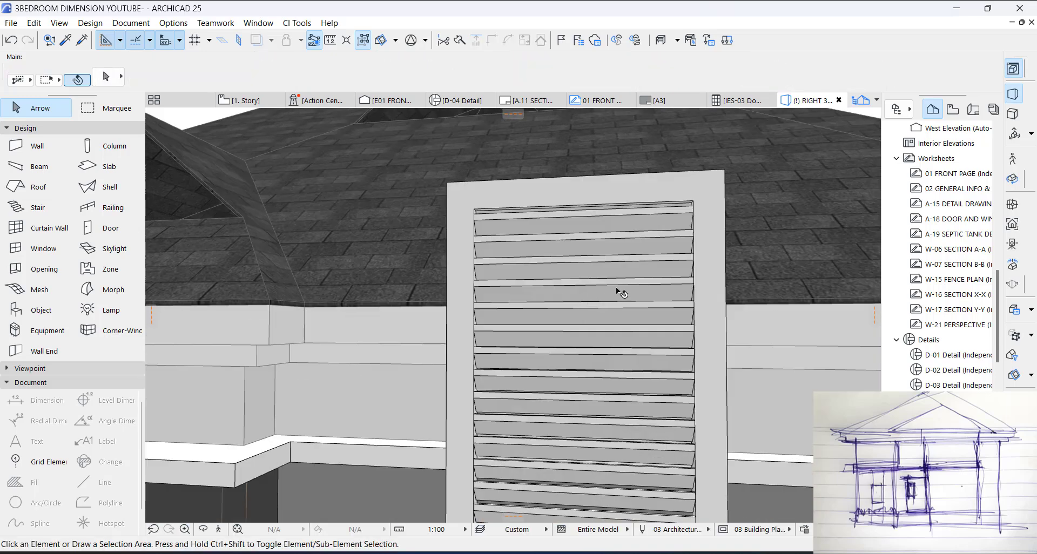
pyautogui.scroll(-5, 618, 291)
pyautogui.scroll(6, 638, 331)
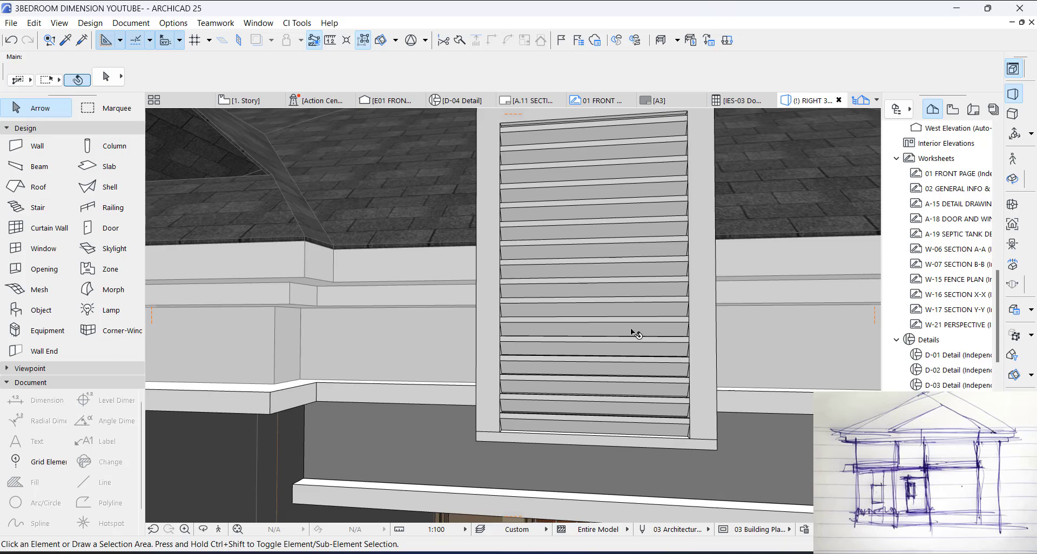
pyautogui.click(631, 329)
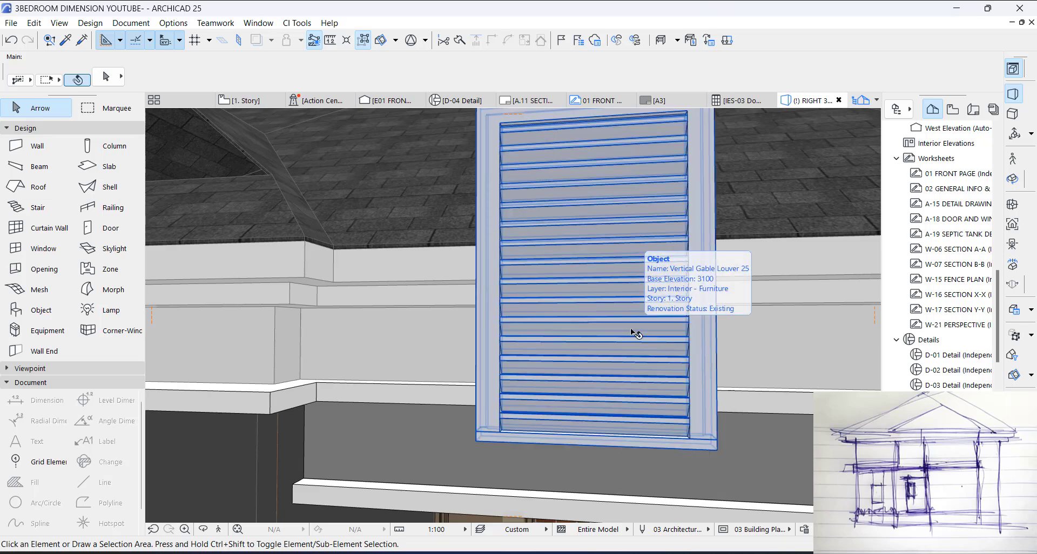
pyautogui.press('Escape')
pyautogui.scroll(2, 602, 285)
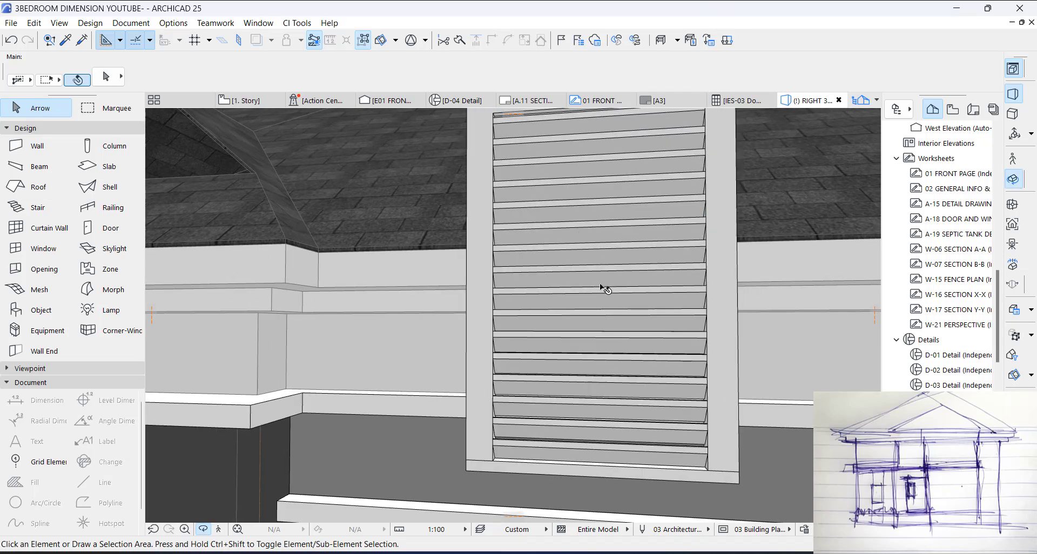
pyautogui.keyDown('shift'); pyautogui.moveTo(605, 291); pyautogui.dragTo(473, 274, button='middle'); pyautogui.keyUp('shift')
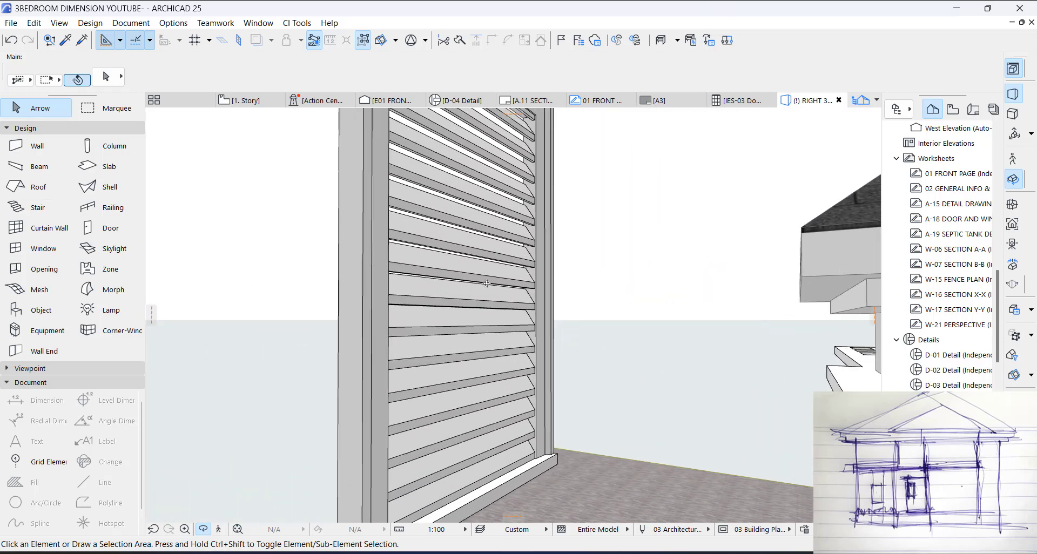
# Step: Rotate the gable louver 180° on the floor plan about the midpoint of its front edge
pyautogui.press('F2')
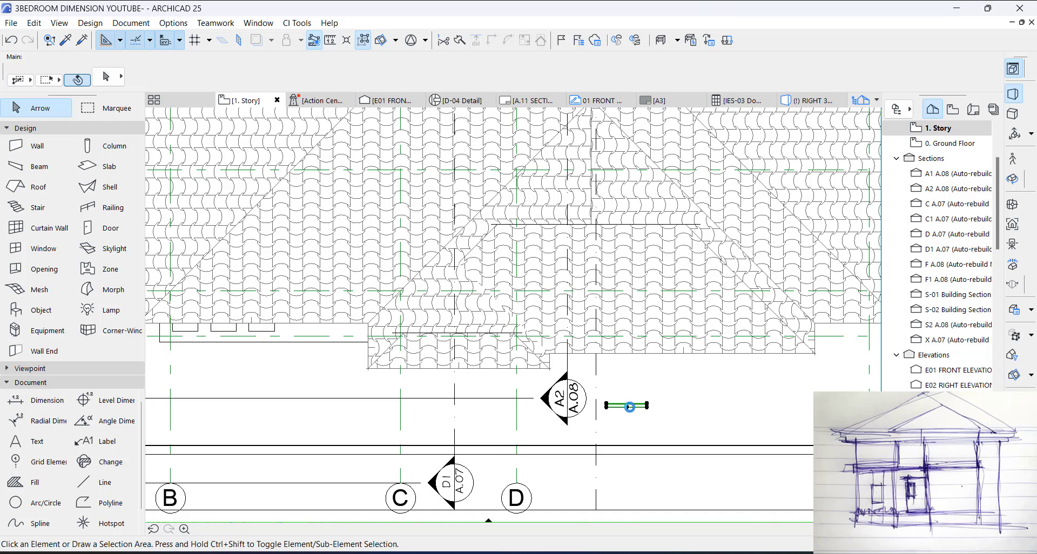
pyautogui.click(628, 409)
pyautogui.scroll(3, 627, 409)
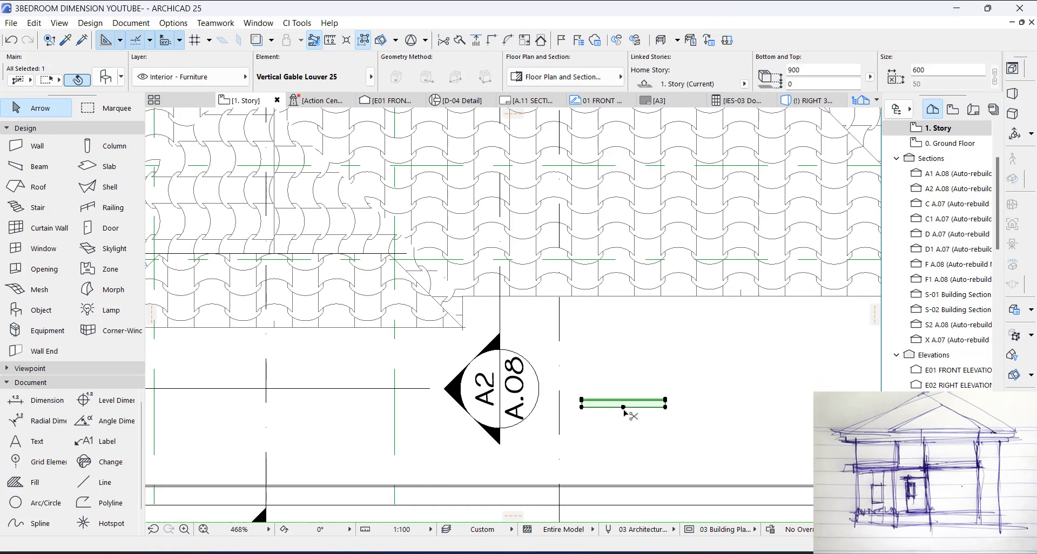
pyautogui.hotkey('ctrl', 'e')
pyautogui.click(624, 408)
pyautogui.click(624, 341)
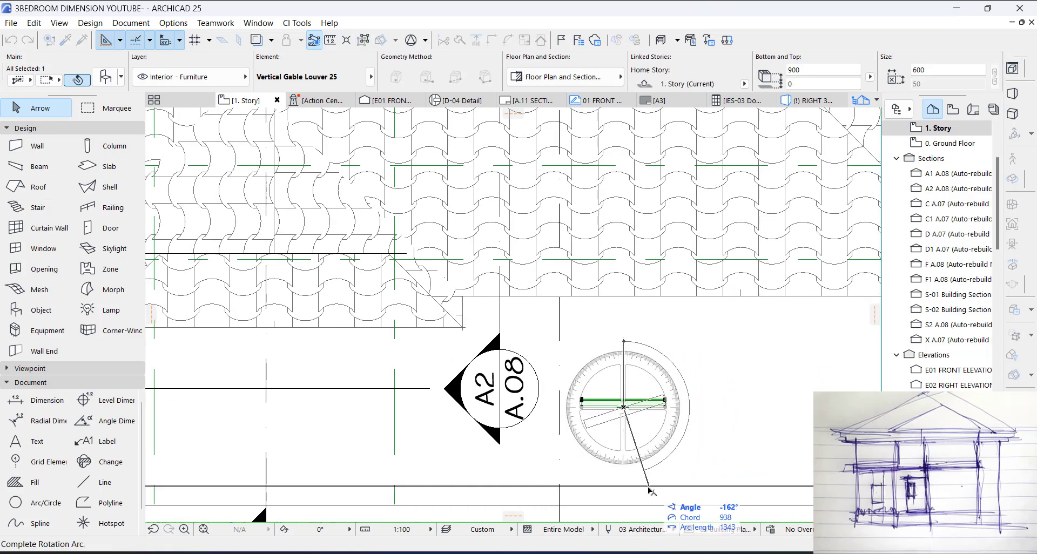
pyautogui.click(626, 499)
pyautogui.click(631, 446)
# Step: Examine the rotated louver's slat direction and its size against the smaller gablet opening in the 3D view
pyautogui.press('F3')
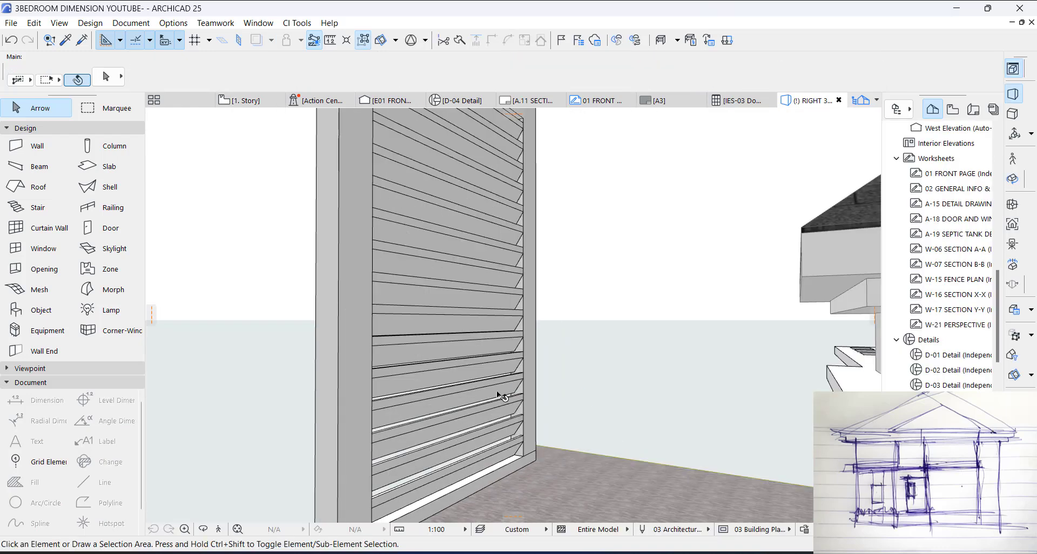
pyautogui.keyDown('shift'); pyautogui.moveTo(440, 393); pyautogui.dragTo(655, 341, button='middle'); pyautogui.keyUp('shift')
pyautogui.scroll(-3, 654, 341)
pyautogui.scroll(4, 638, 310)
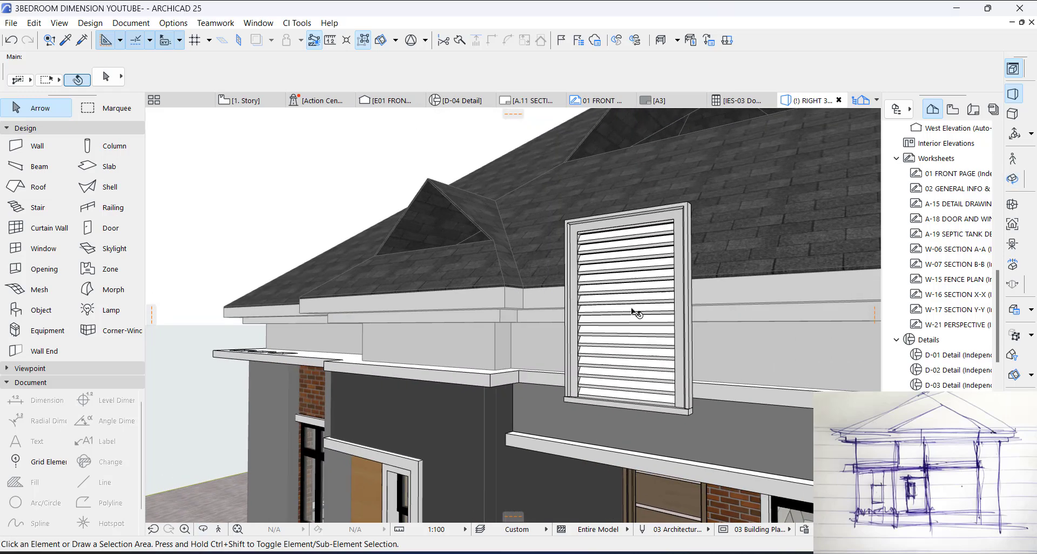
pyautogui.scroll(1, 614, 223)
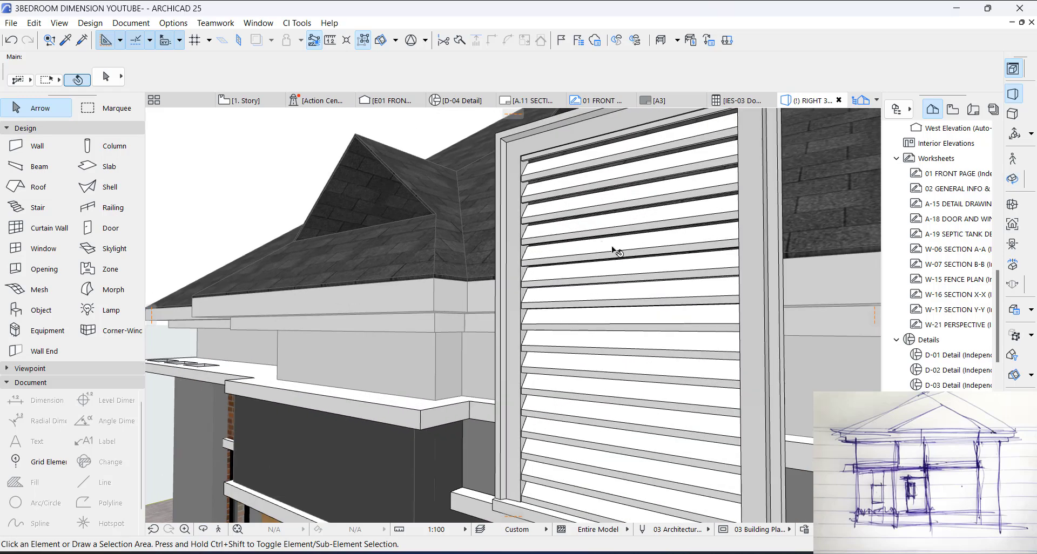
pyautogui.click(614, 250)
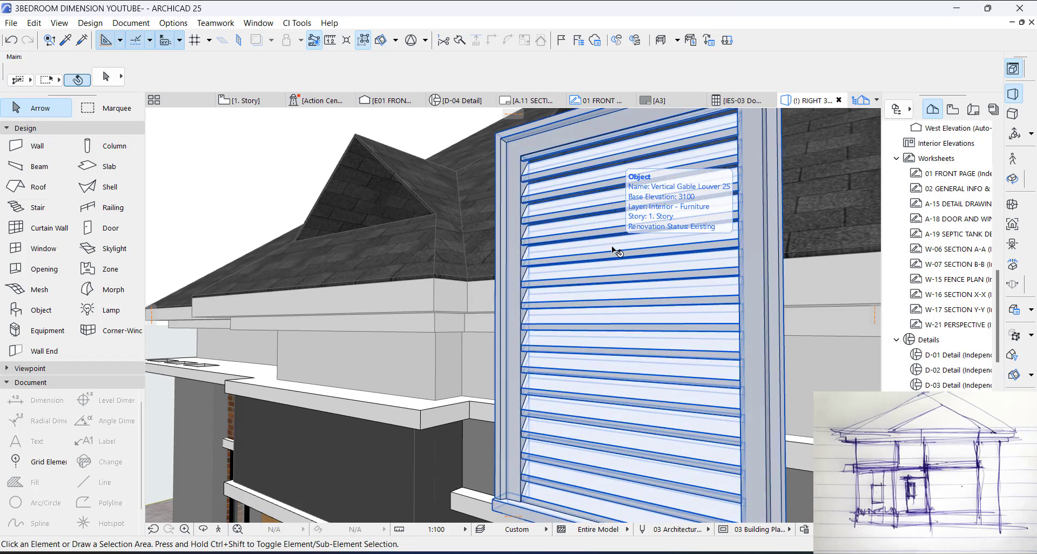
pyautogui.scroll(-3, 614, 250)
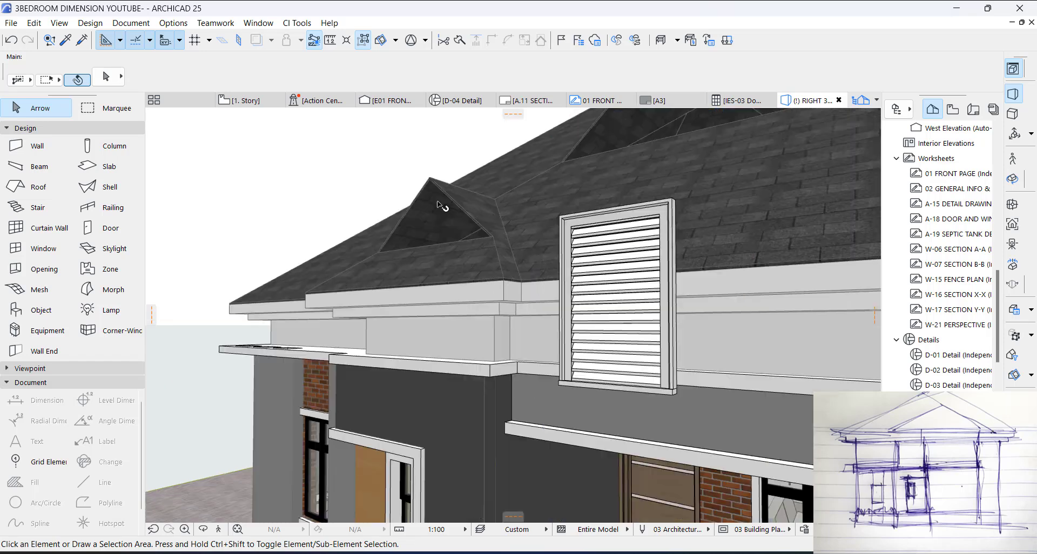
# Step: Move the gable louver on the floor plan from beside section marker A2 onto the smaller gablet, just behind its front edge line
pyautogui.press('F2')
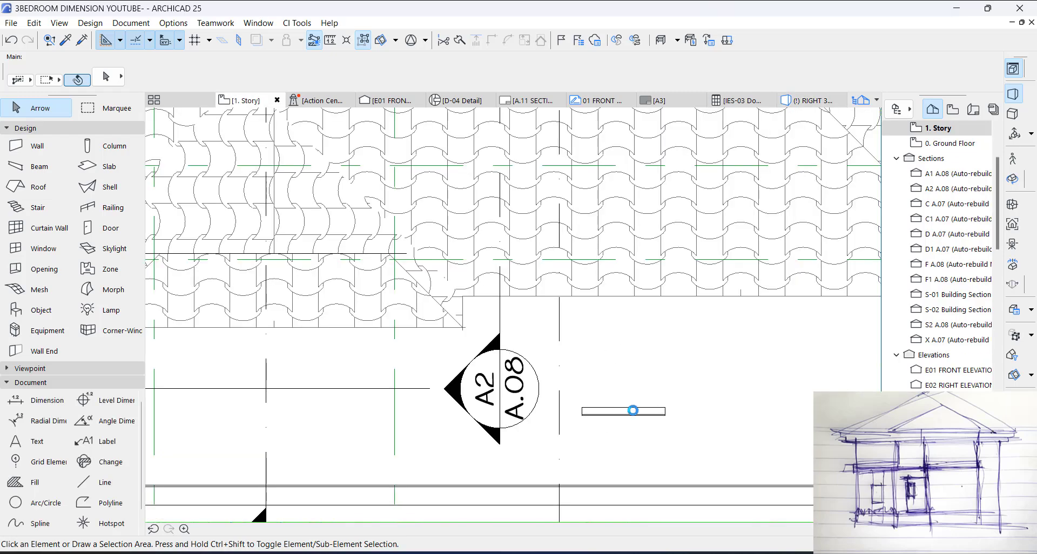
pyautogui.click(633, 410)
pyautogui.hotkey('ctrl', 'd')
pyautogui.click(666, 407)
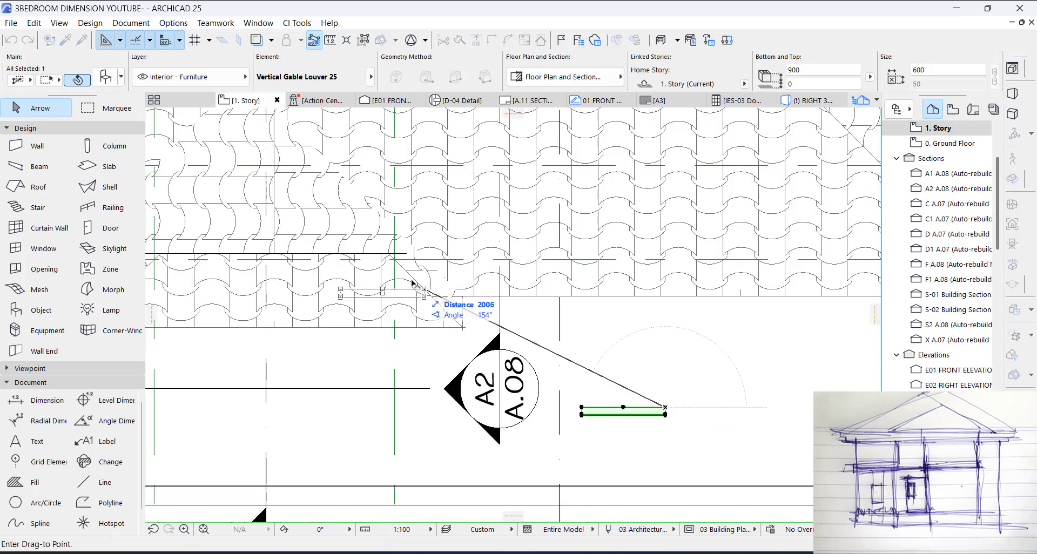
pyautogui.scroll(5, 522, 348)
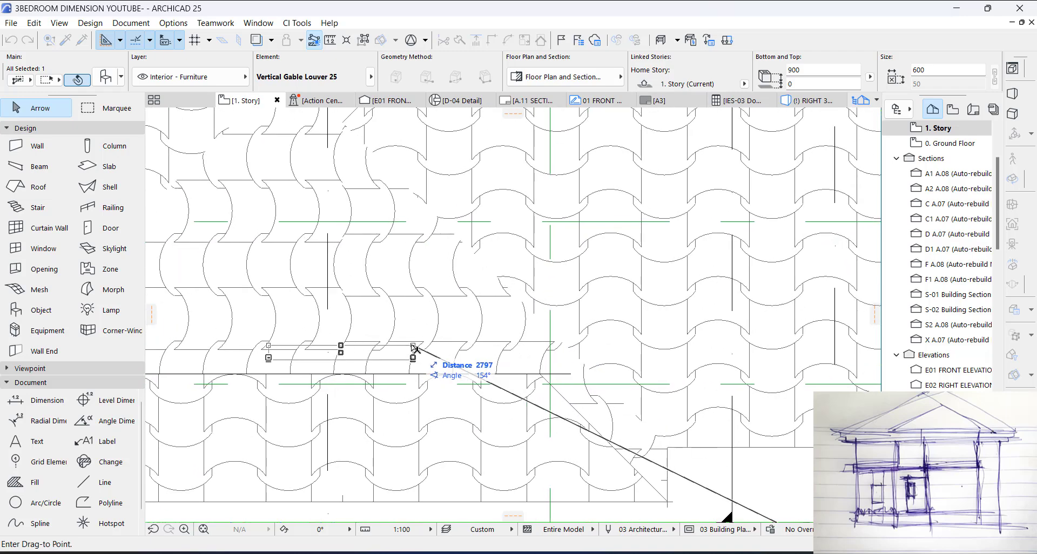
pyautogui.click(415, 349)
pyautogui.moveTo(460, 364); pyautogui.dragTo(616, 371, button='middle')
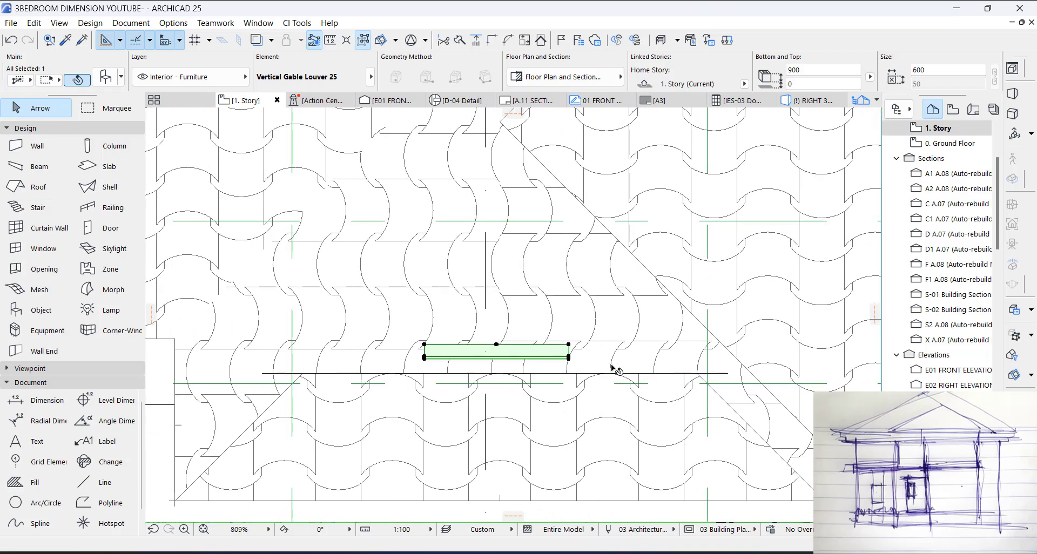
# Step: Stretch both ends of the gable louver to span the smaller gablet's opening, giving a width of 1721 mm
pyautogui.click(569, 346)
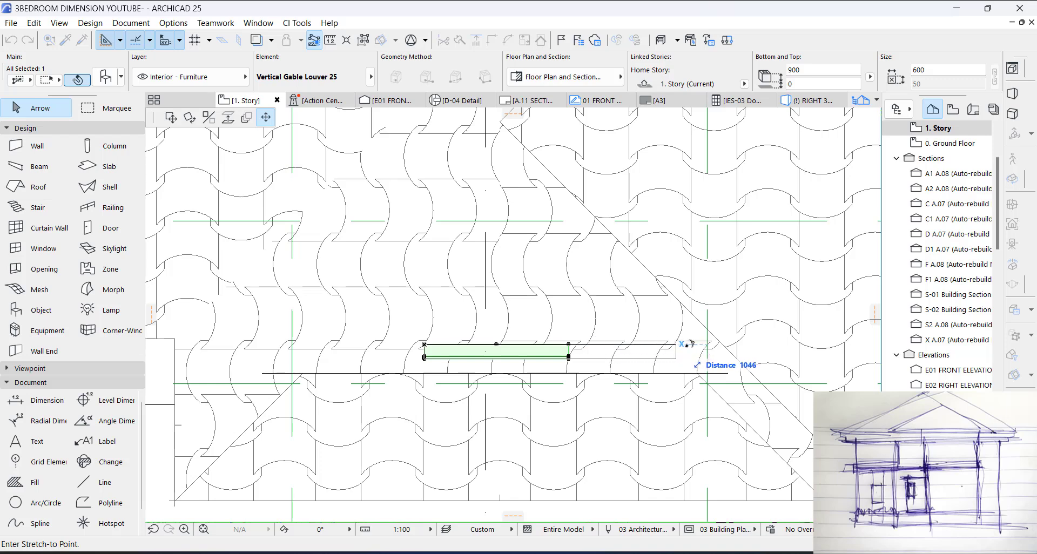
pyautogui.click(707, 346)
pyautogui.click(424, 345)
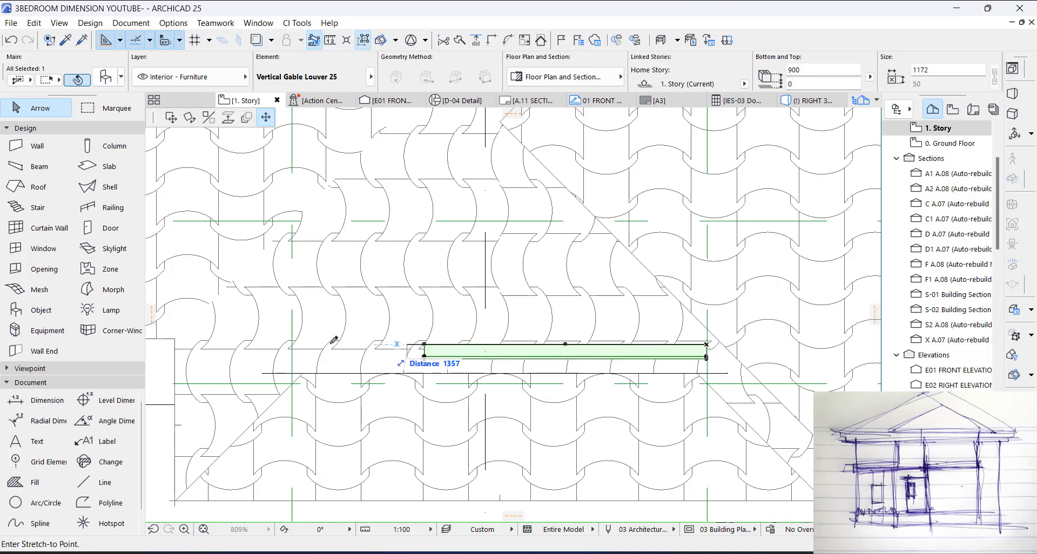
pyautogui.click(292, 344)
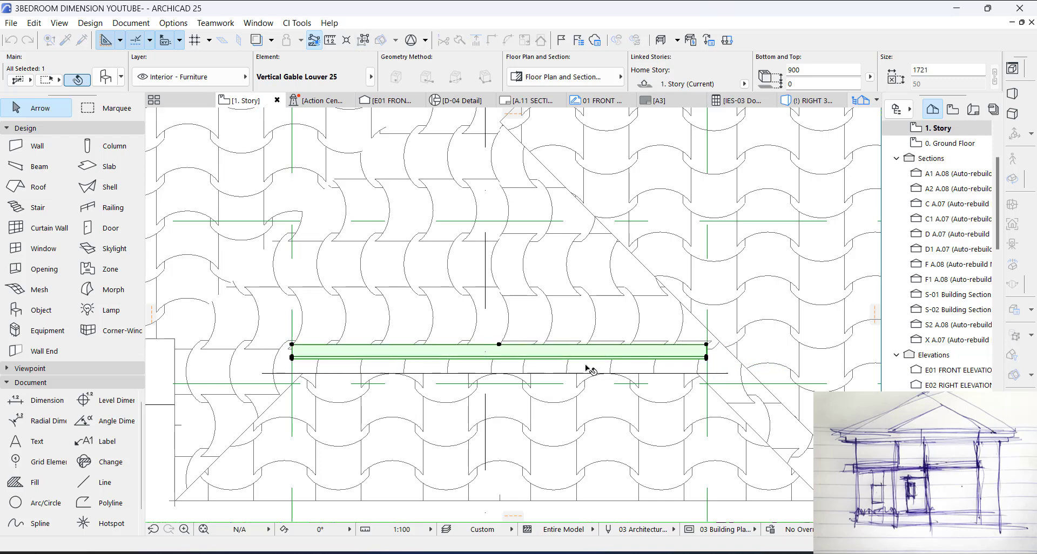
pyautogui.click(707, 345)
pyautogui.press('Escape')
pyautogui.press('Escape')
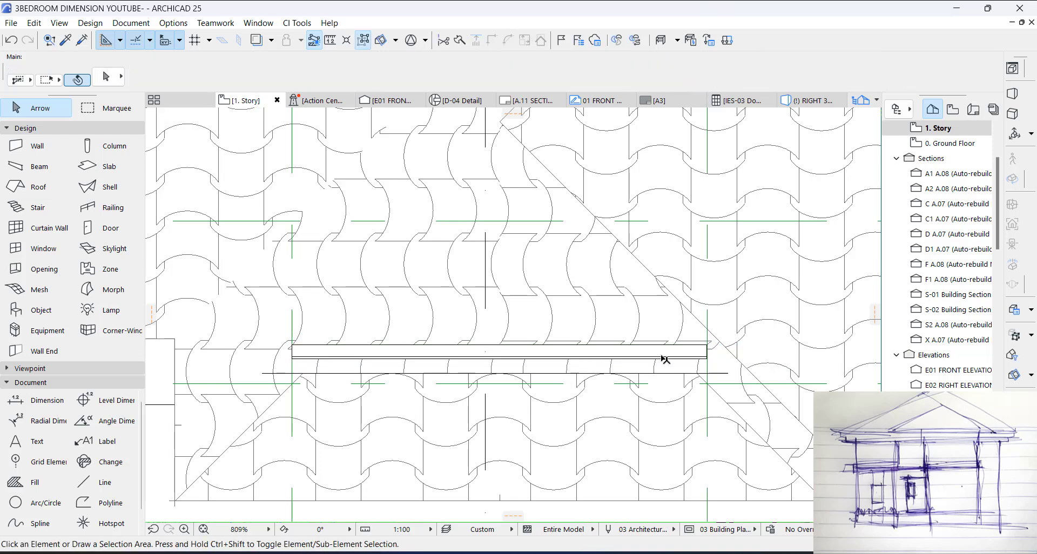
# Step: Raise the gable louver in the 3D view into the smaller gablet's opening, with its base at 1030 mm
pyautogui.press('F3')
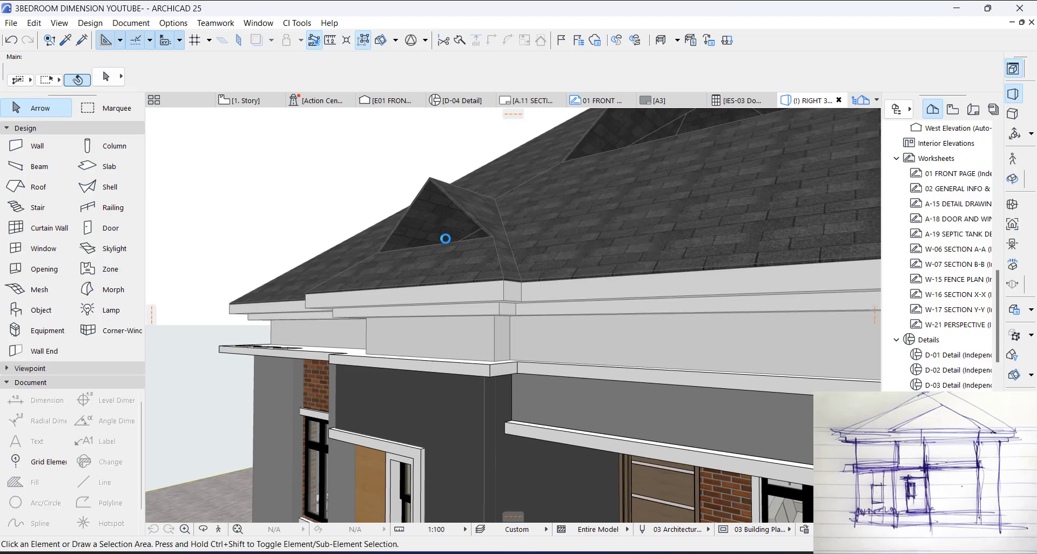
pyautogui.keyDown('shift'); pyautogui.moveTo(448, 238); pyautogui.dragTo(532, 394, button='middle'); pyautogui.keyUp('shift')
pyautogui.click(597, 410)
pyautogui.hotkey('ctrl', 'd')
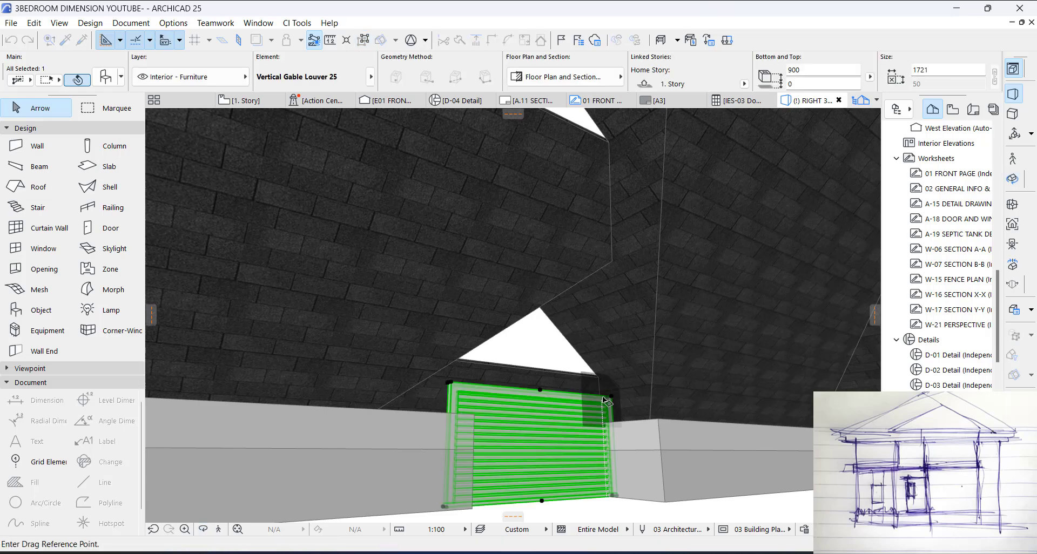
pyautogui.click(602, 398)
pyautogui.click(603, 294)
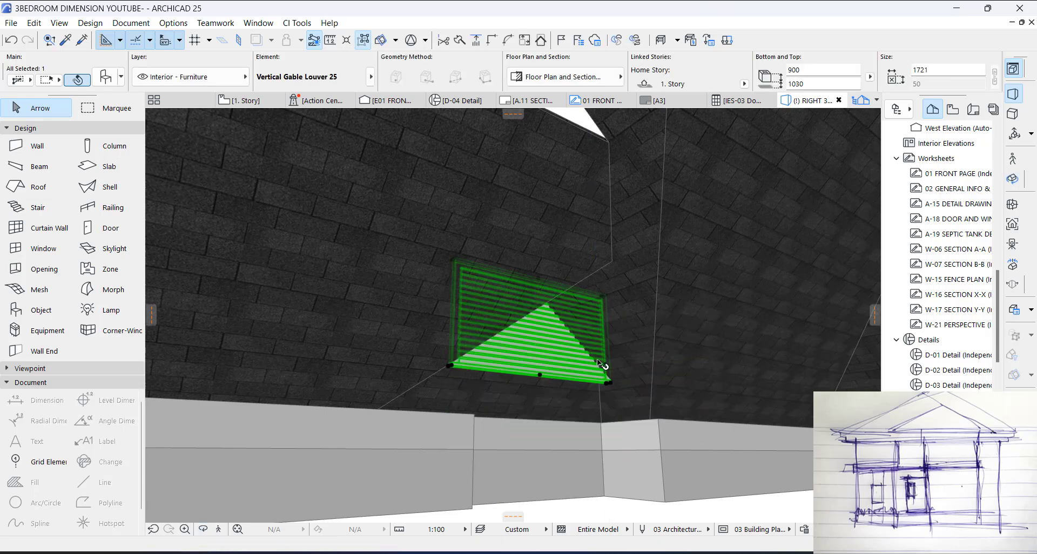
# Step: Offset the upper edge of the smaller projection's front roof plane inward under the louver's base
pyautogui.keyDown('shift'); pyautogui.moveTo(576, 394); pyautogui.dragTo(495, 342, button='middle'); pyautogui.keyUp('shift')
pyautogui.scroll(5, 710, 402)
pyautogui.scroll(5, 496, 340)
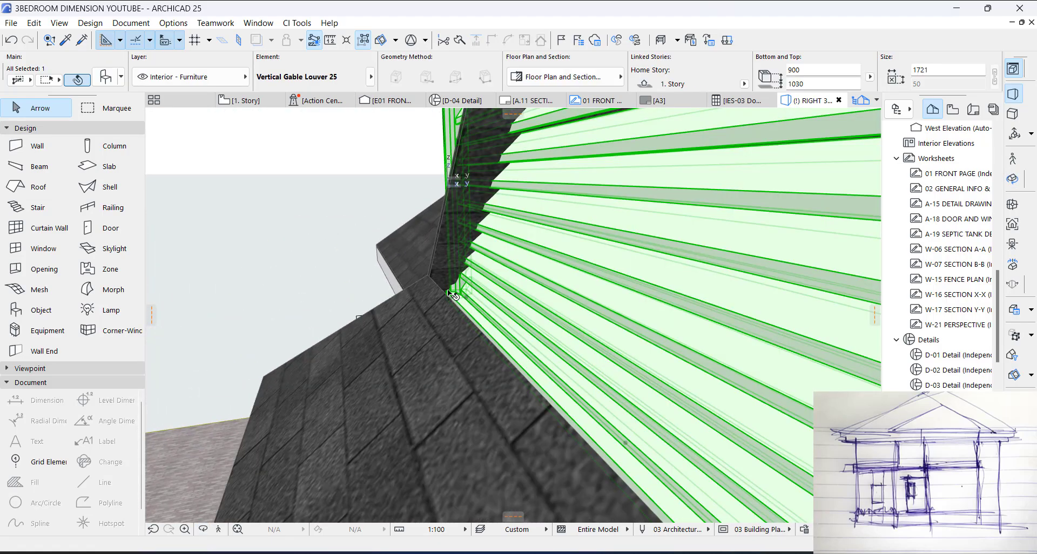
pyautogui.press('Escape')
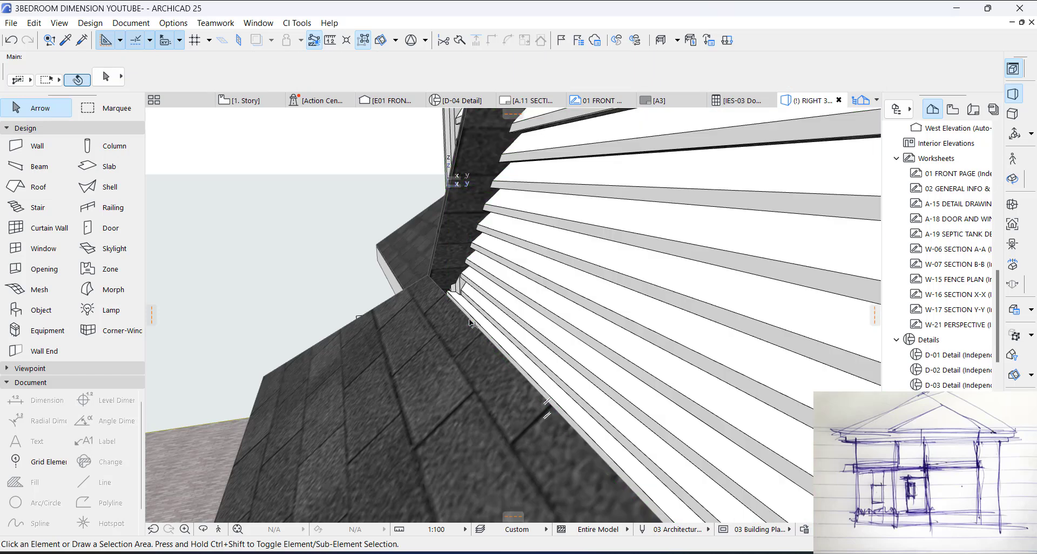
pyautogui.click(470, 323)
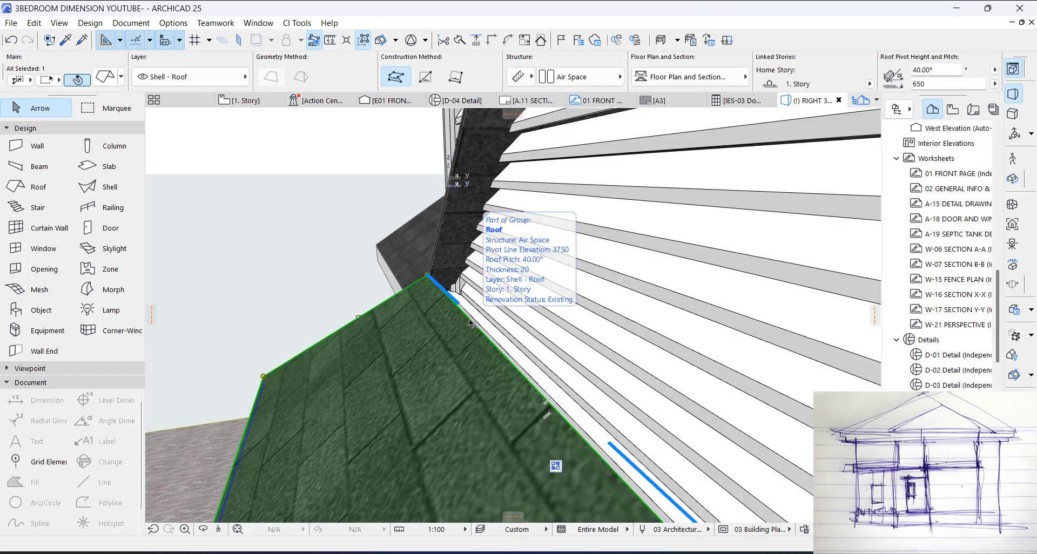
pyautogui.click(470, 324)
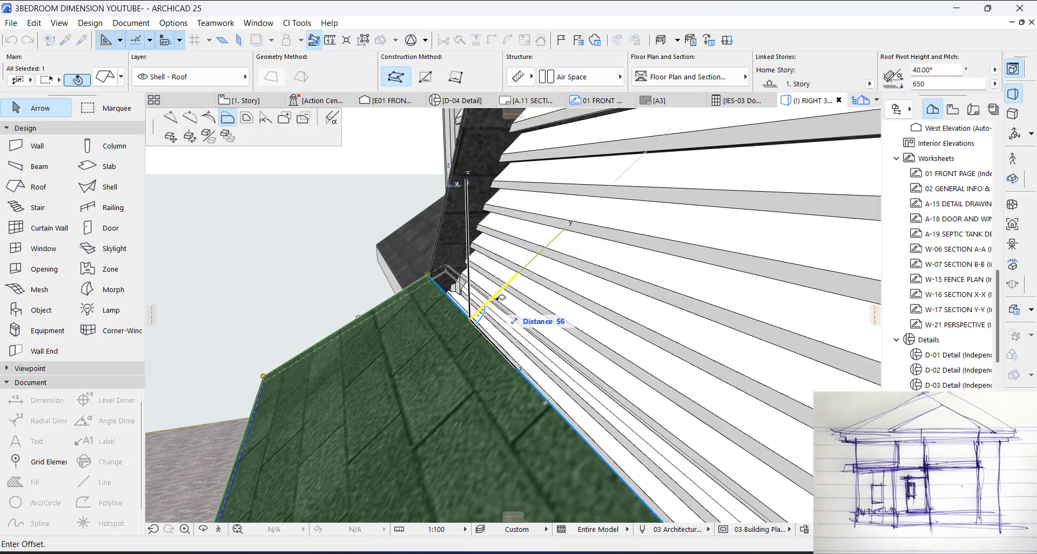
pyautogui.click(511, 292)
pyautogui.press('Escape')
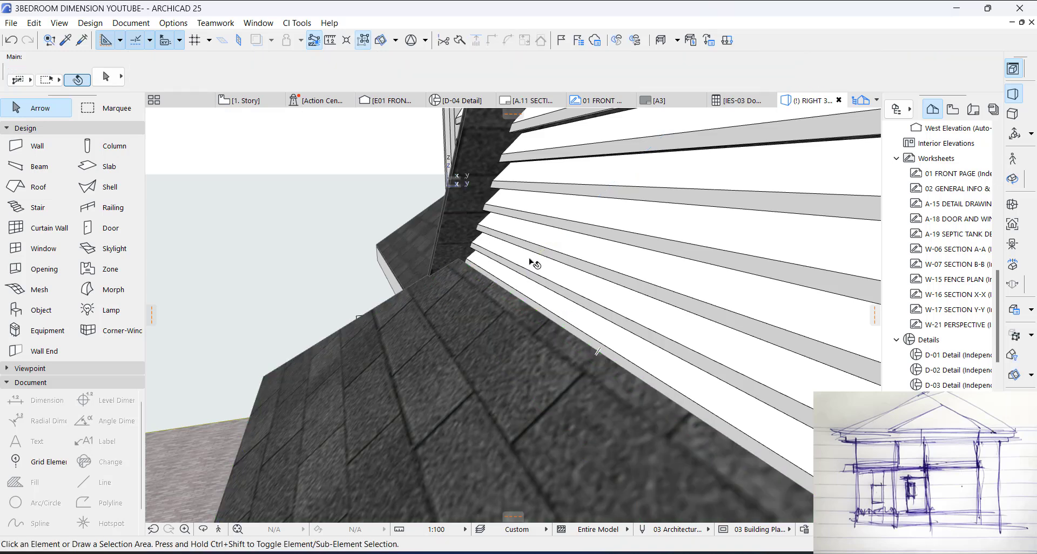
# Step: Offset the same front roof edge slightly further to close the remaining gap against the louver
pyautogui.click(530, 266)
pyautogui.keyDown('shift'); pyautogui.moveTo(526, 281); pyautogui.dragTo(436, 277, button='middle'); pyautogui.keyUp('shift')
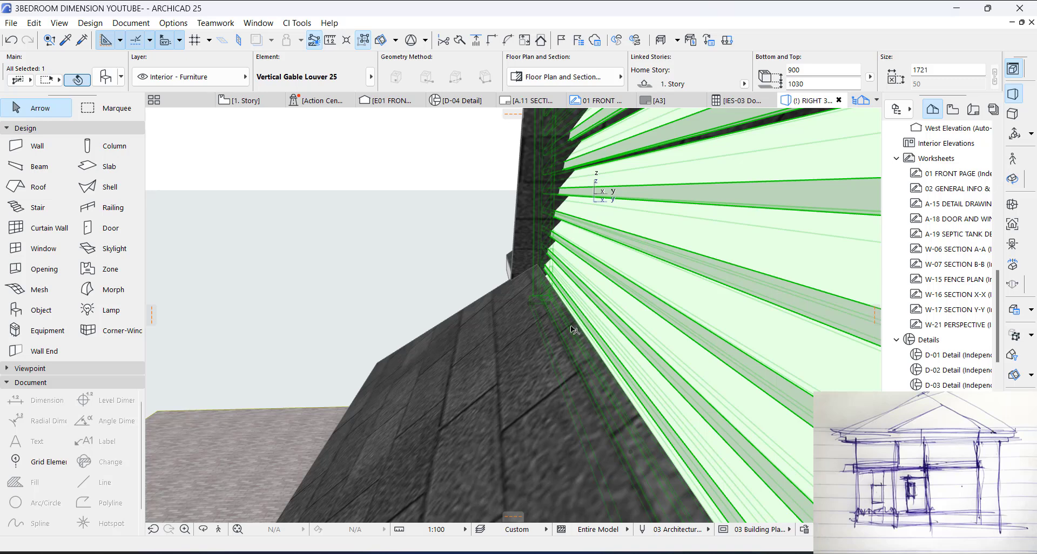
pyautogui.press('Escape')
pyautogui.click(589, 337)
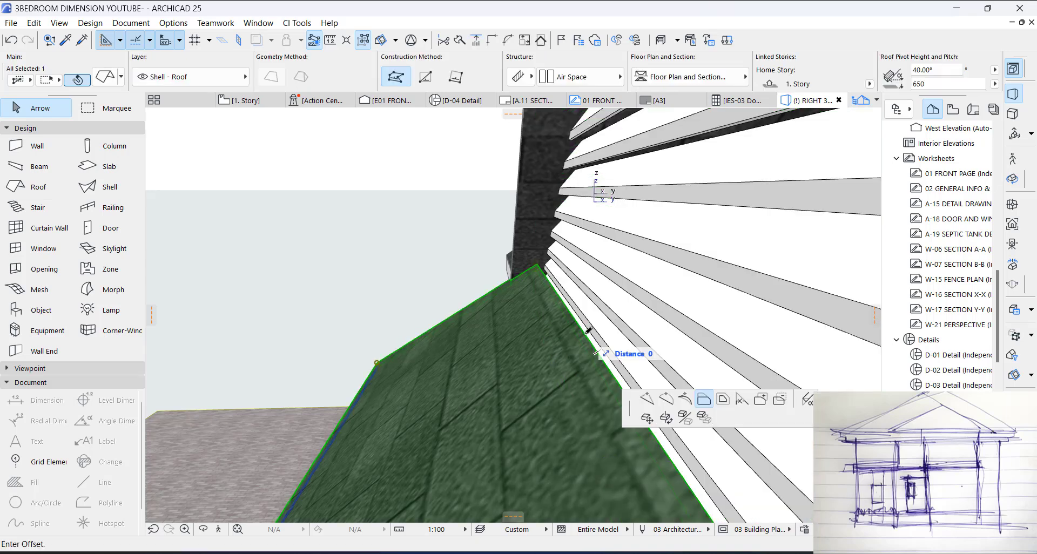
pyautogui.press('Escape')
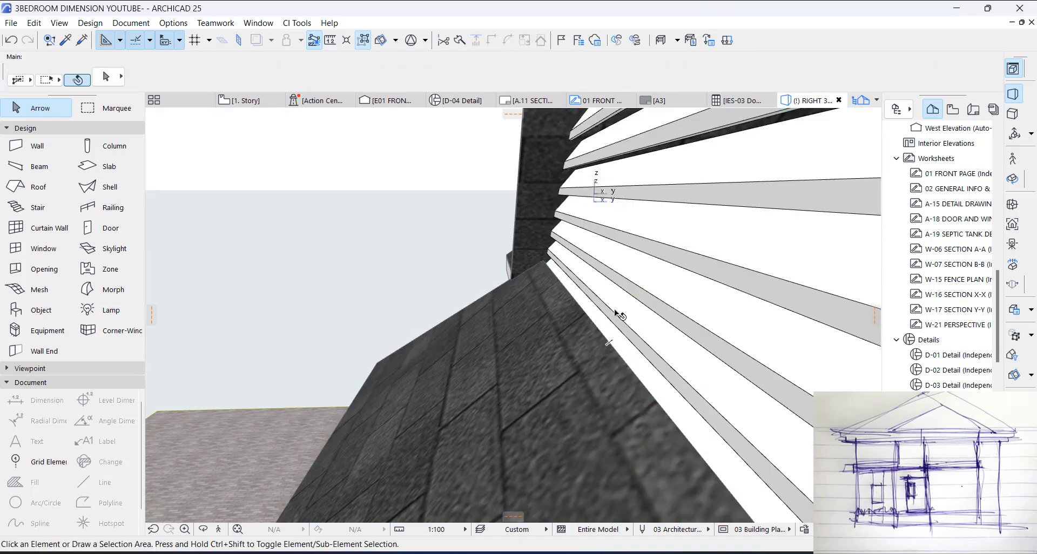
pyautogui.click(607, 348)
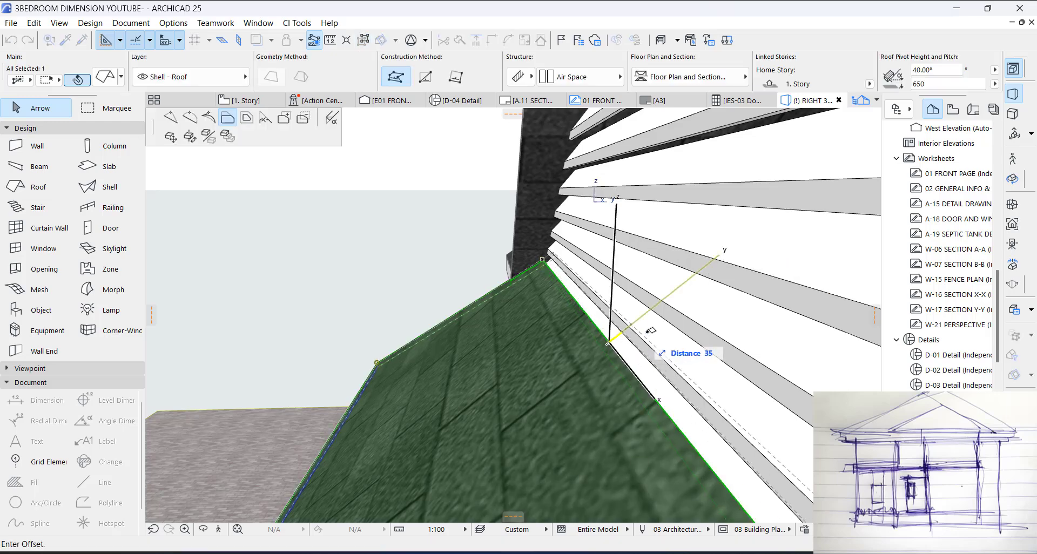
pyautogui.press('Escape')
# Step: Raise the gable louver onto the front roof plane's upper edge, with its base at 1198 mm
pyautogui.keyDown('shift'); pyautogui.moveTo(662, 346); pyautogui.dragTo(498, 339, button='middle'); pyautogui.keyUp('shift')
pyautogui.moveTo(517, 336); pyautogui.dragTo(536, 331)
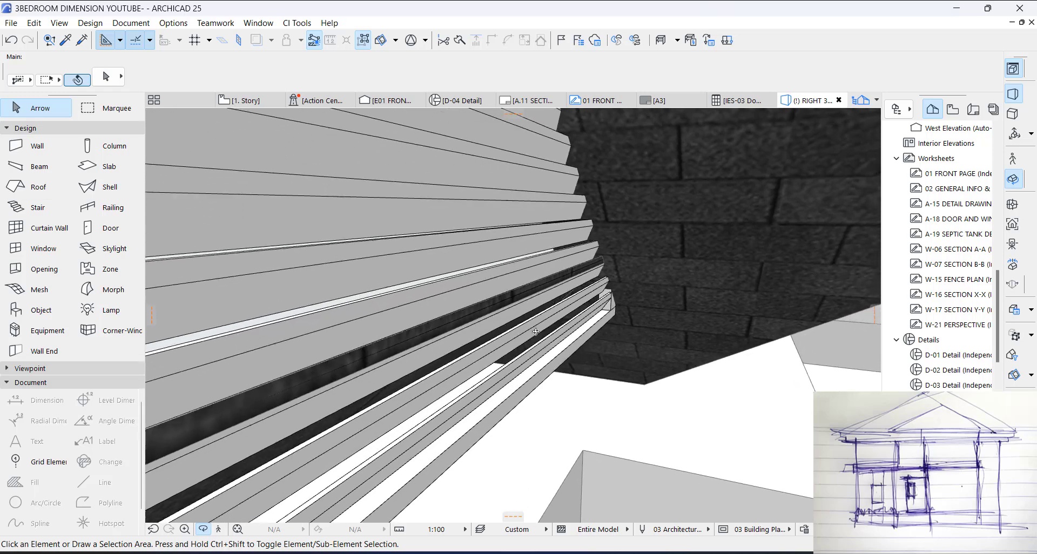
pyautogui.click(537, 389)
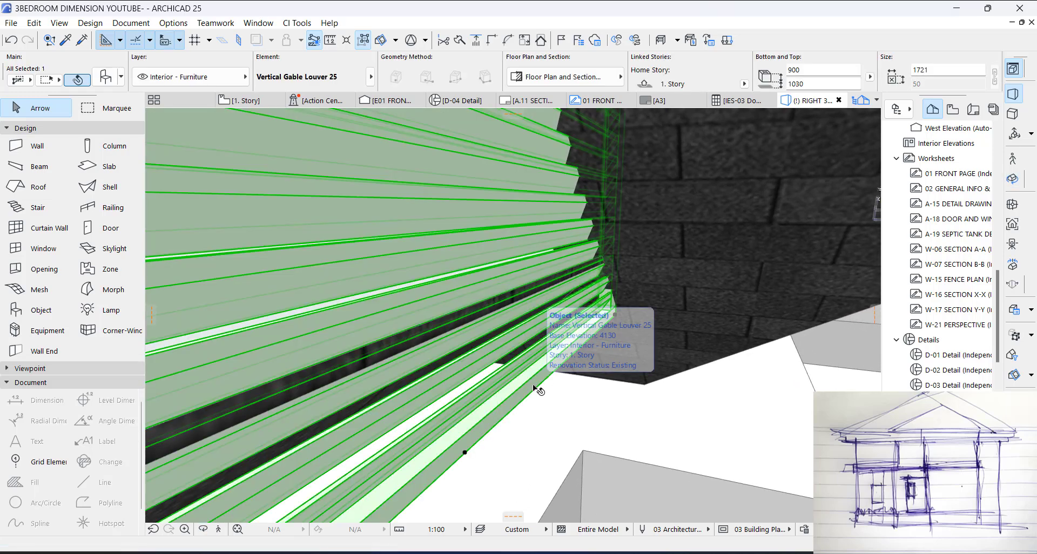
pyautogui.click(465, 452)
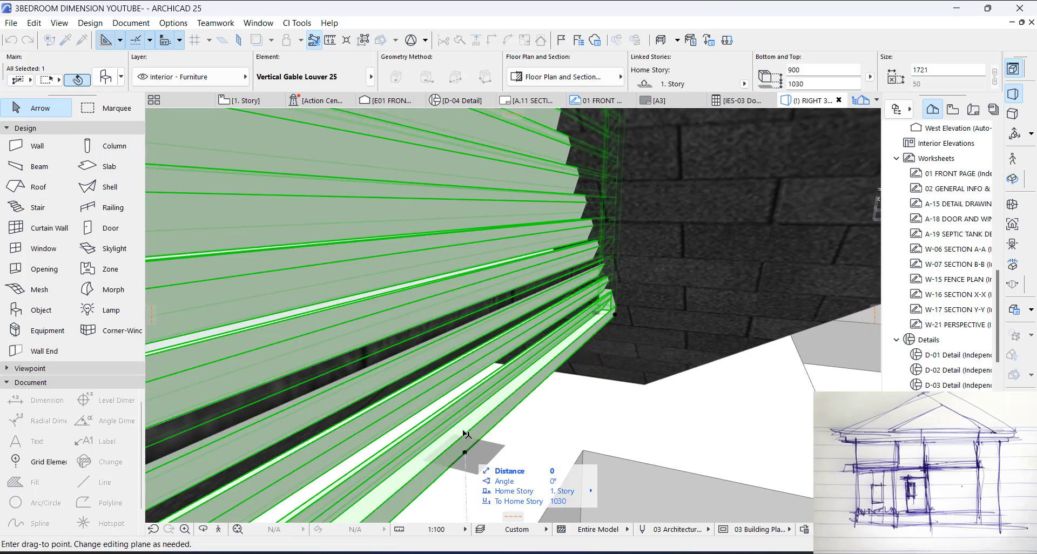
pyautogui.click(463, 321)
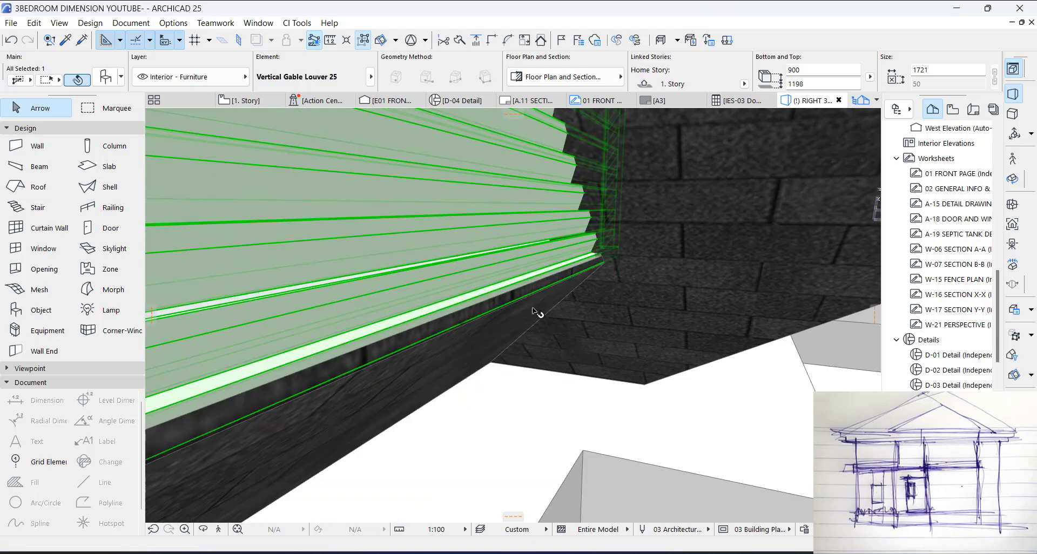
pyautogui.press('Escape')
# Step: Examine from outside how the raised louver fits the smaller gablet's sloping edges and the roof below it
pyautogui.keyDown('shift'); pyautogui.moveTo(529, 343); pyautogui.dragTo(564, 353, button='middle'); pyautogui.keyUp('shift')
pyautogui.scroll(-5, 563, 353)
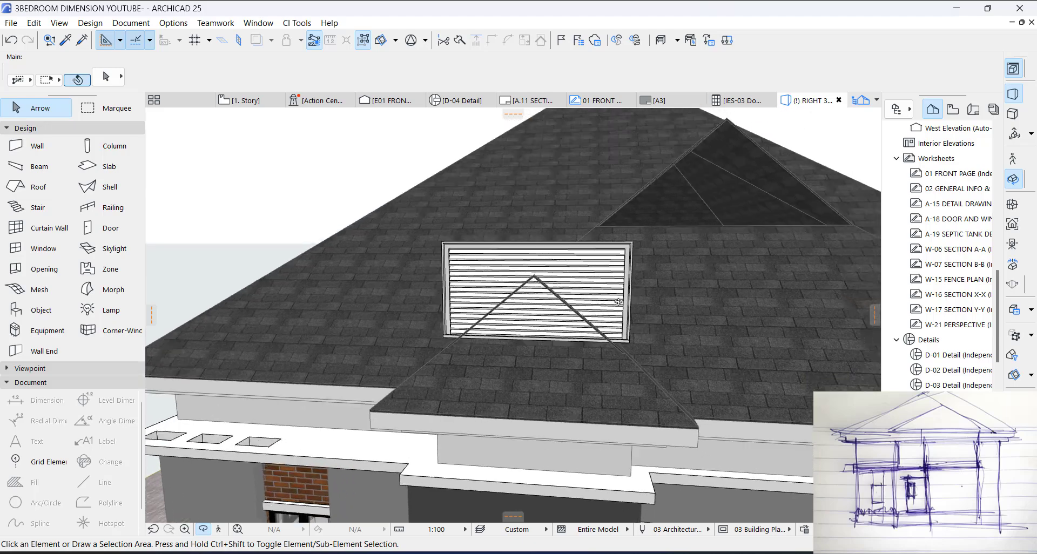
pyautogui.scroll(8, 486, 373)
pyautogui.keyDown('shift'); pyautogui.moveTo(486, 373); pyautogui.dragTo(406, 361, button='middle'); pyautogui.keyUp('shift')
pyautogui.scroll(-3, 406, 360)
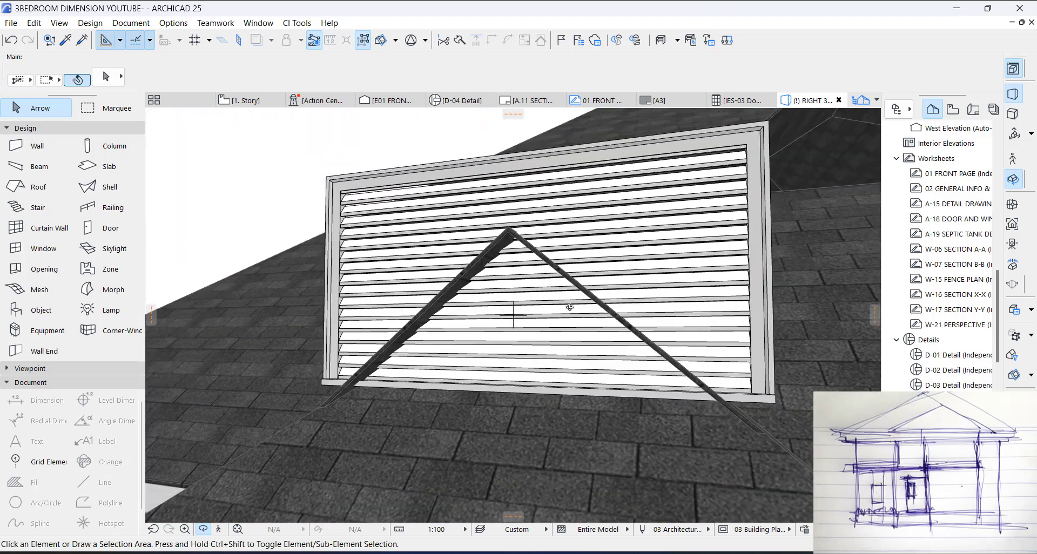
pyautogui.scroll(-6, 570, 306)
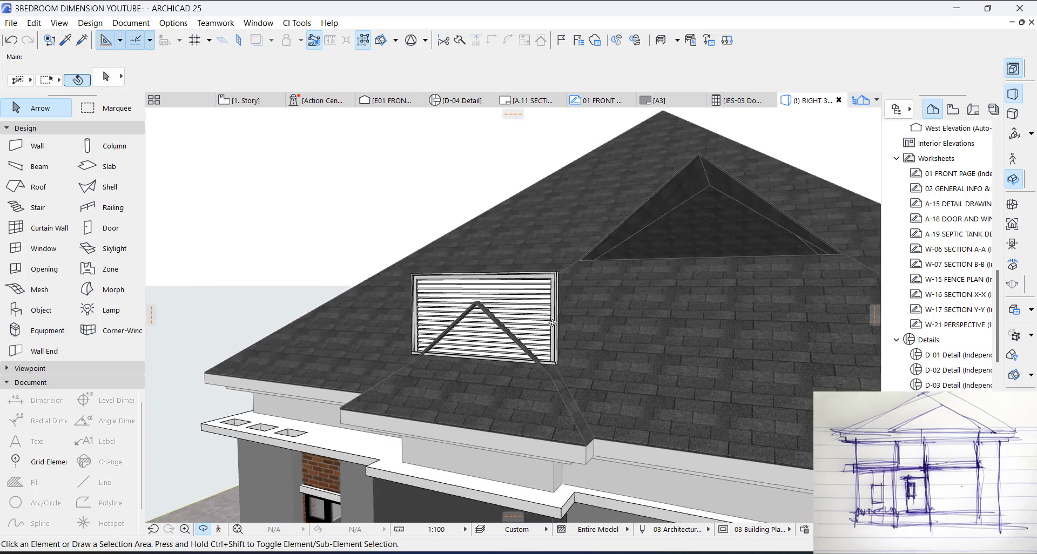
# Step: Copy the gable louver on the floor plan from the smaller gablet to the larger one, aligning its midpoint with the ridge line
pyautogui.click(547, 294)
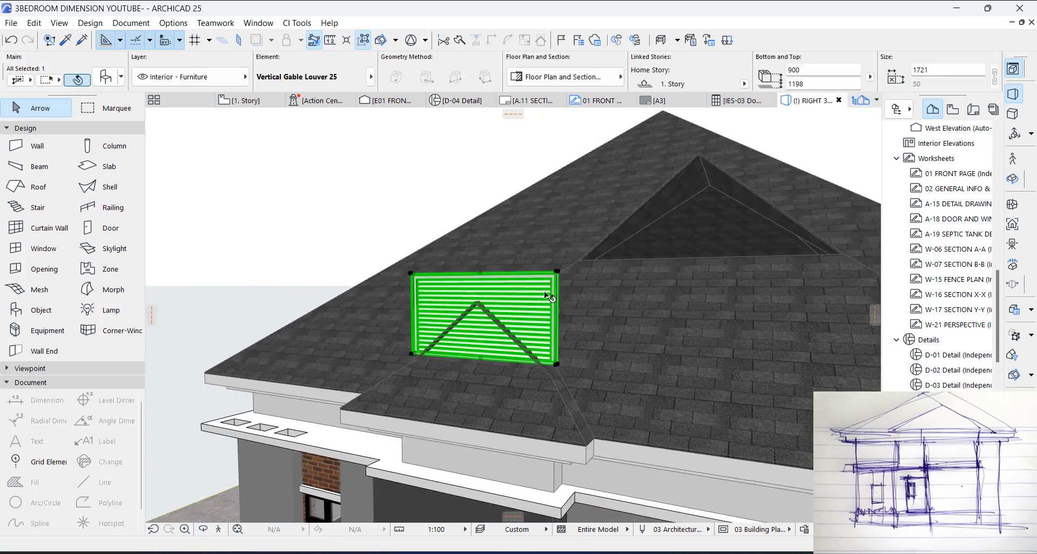
pyautogui.rightClick(547, 295)
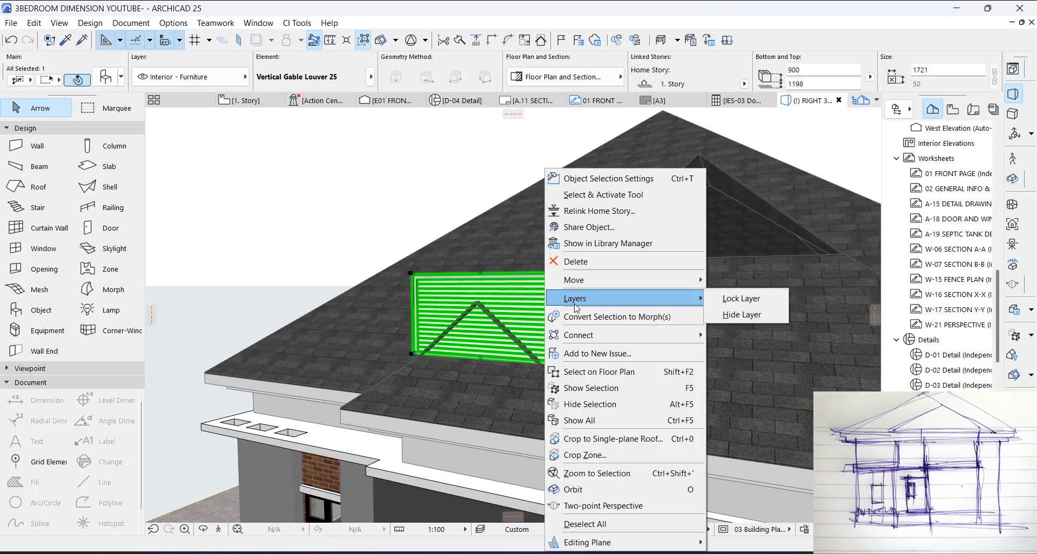
pyautogui.click(633, 372)
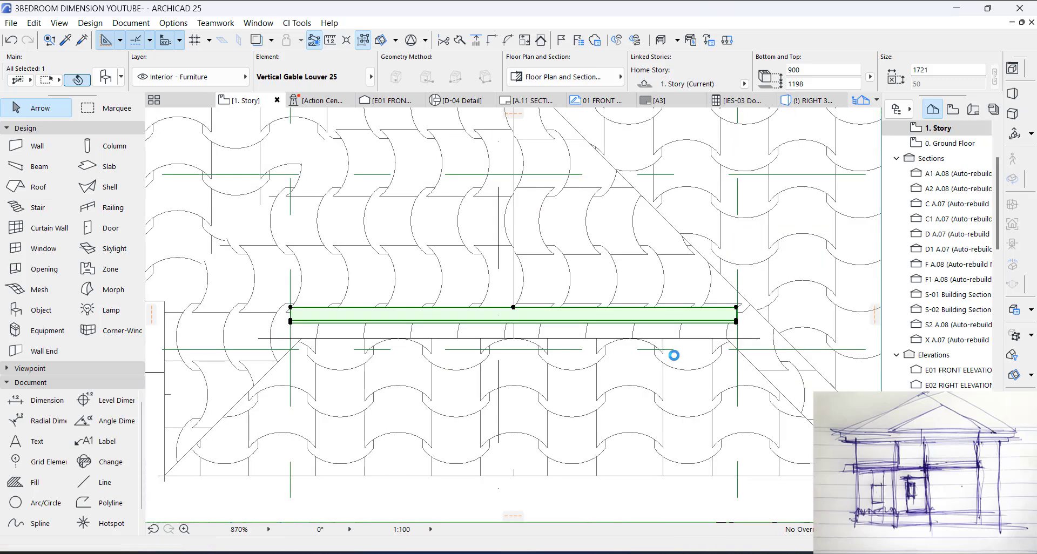
pyautogui.hotkey('ctrl', 'shift', 'd')
pyautogui.click(513, 307)
pyautogui.scroll(-5, 527, 324)
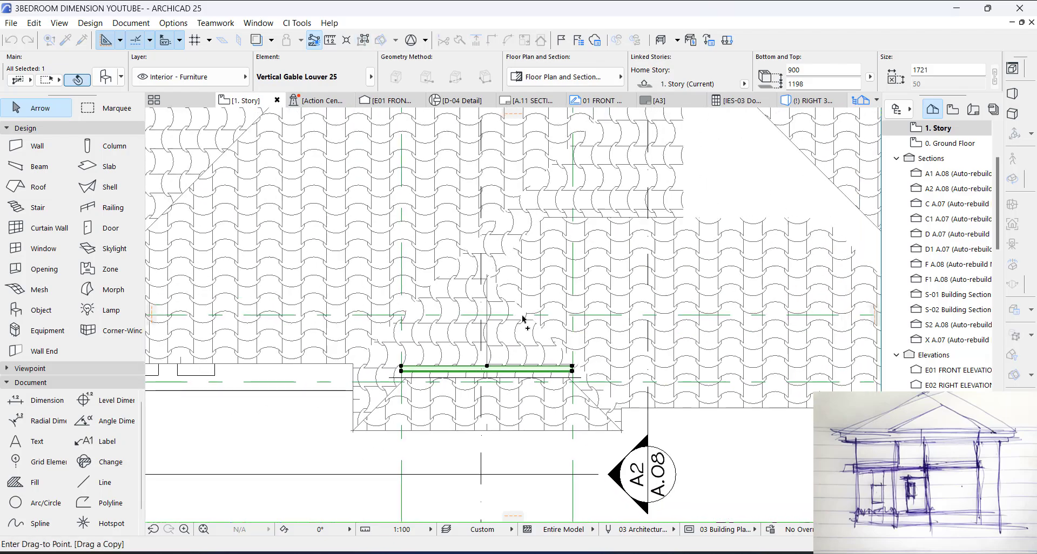
pyautogui.scroll(5, 510, 432)
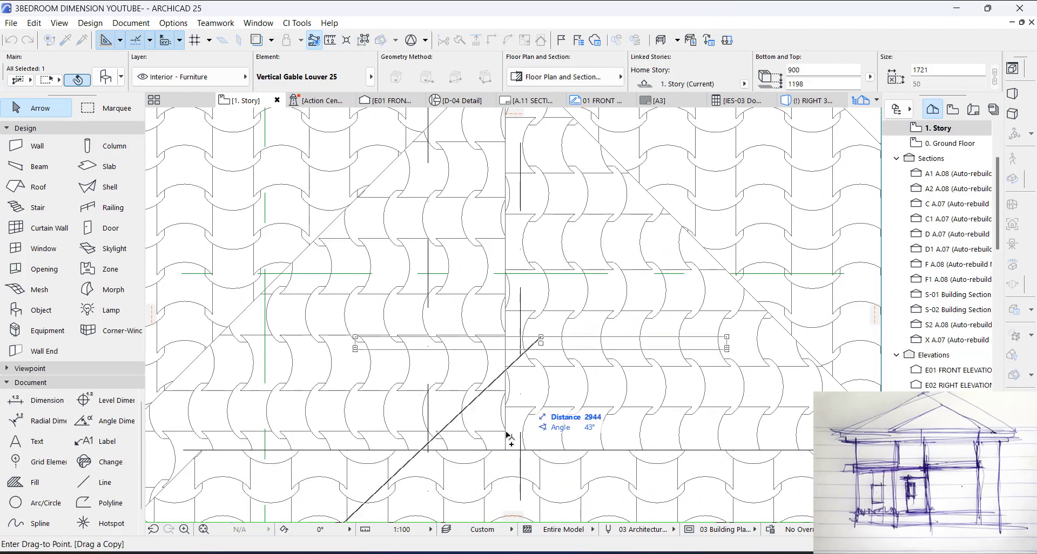
pyautogui.click(509, 430)
pyautogui.scroll(-3, 627, 397)
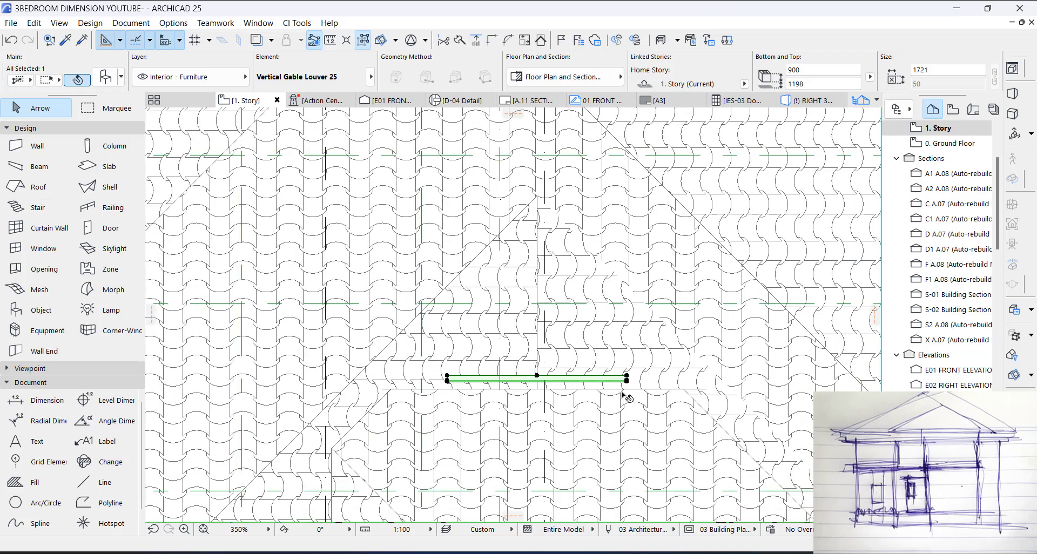
# Step: Stretch both ends of the copied louver to span the larger gablet's opening, giving a width of 2957 mm
pyautogui.click(627, 378)
pyautogui.click(690, 380)
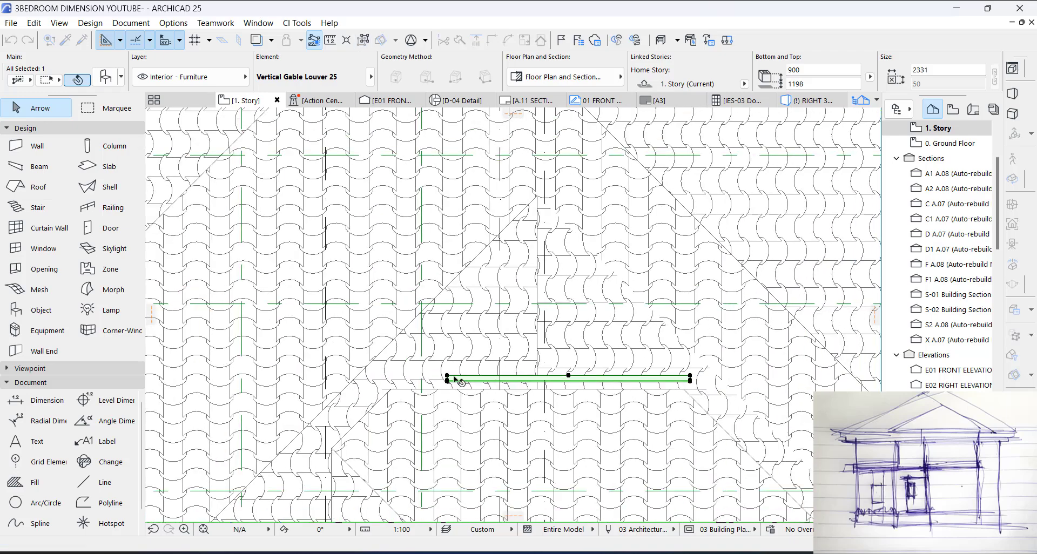
pyautogui.click(447, 377)
pyautogui.click(382, 380)
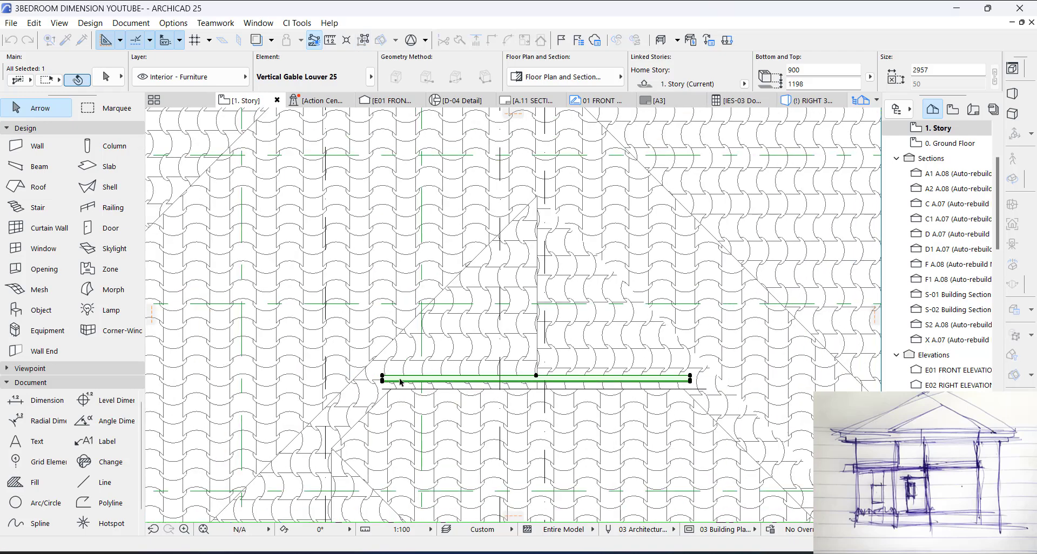
# Step: Raise the larger gablet's louver vertically to the upper edge of the roof plane below it, with its base at 2235 mm
pyautogui.press('Escape')
pyautogui.press('F3')
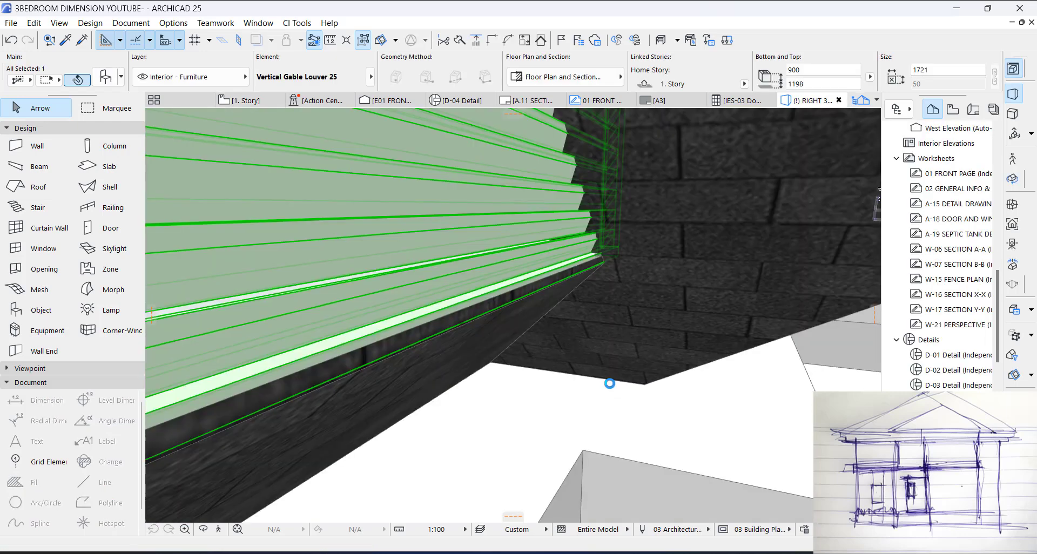
pyautogui.keyDown('shift'); pyautogui.moveTo(591, 377); pyautogui.dragTo(627, 368, button='middle'); pyautogui.keyUp('shift')
pyautogui.scroll(8, 542, 324)
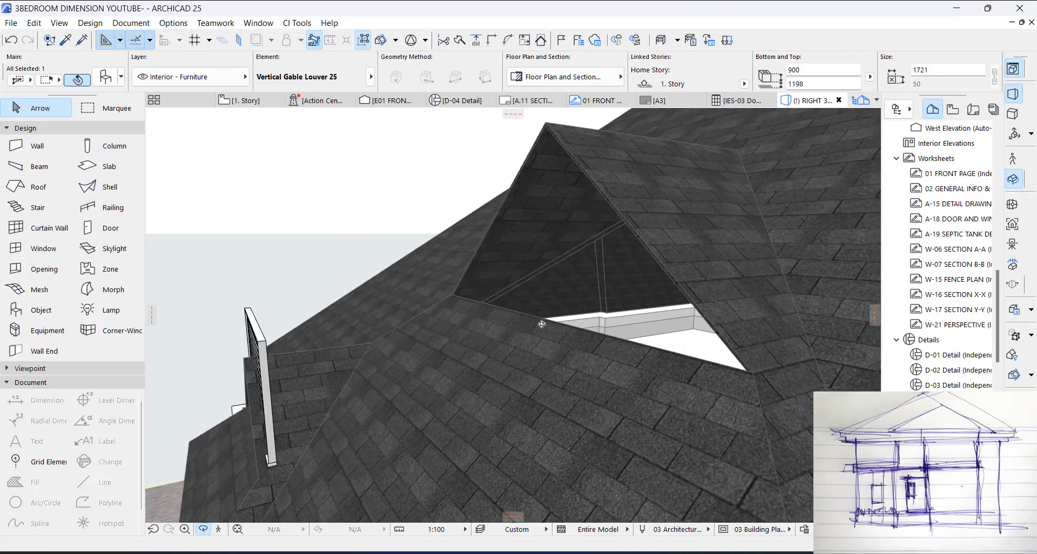
pyautogui.keyDown('shift'); pyautogui.moveTo(401, 348); pyautogui.dragTo(342, 349, button='middle'); pyautogui.keyUp('shift')
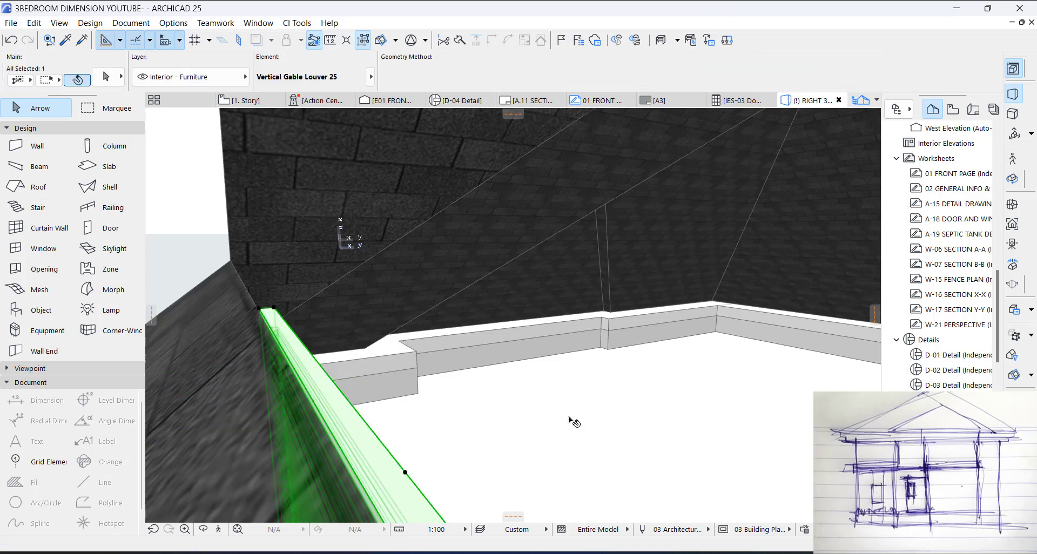
pyautogui.scroll(-5, 597, 381)
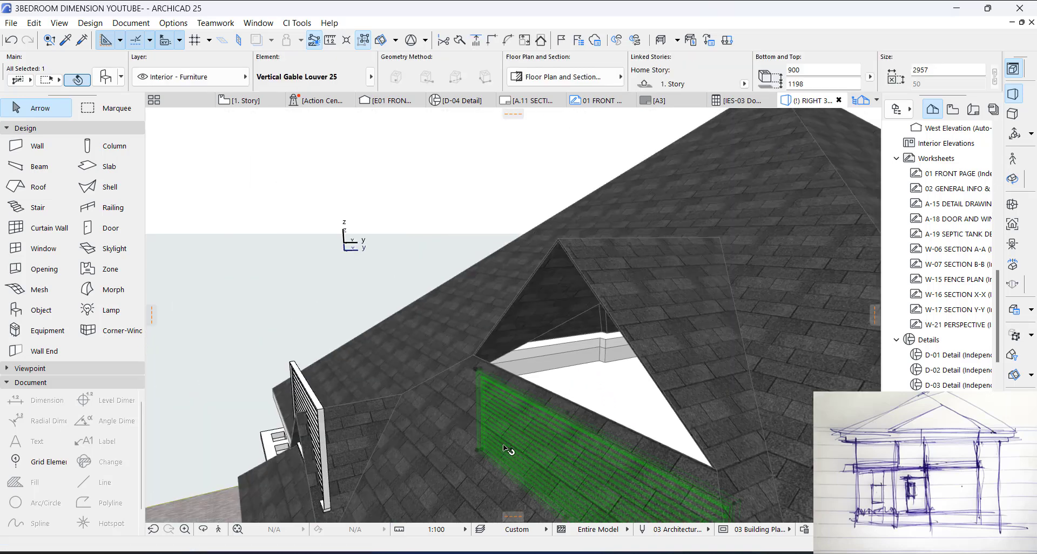
pyautogui.hotkey('ctrl', 'd')
pyautogui.click(477, 450)
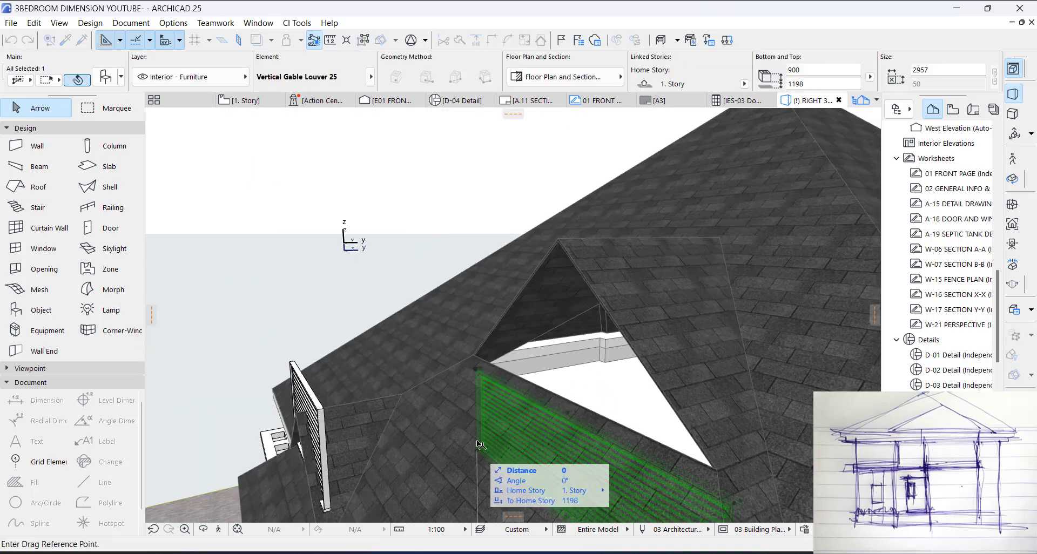
pyautogui.click(480, 356)
pyautogui.press('Escape')
# Step: Offset the front roof plane's upper edge about 39 mm inward, towards the base of the larger gablet's louver
pyautogui.scroll(4, 547, 399)
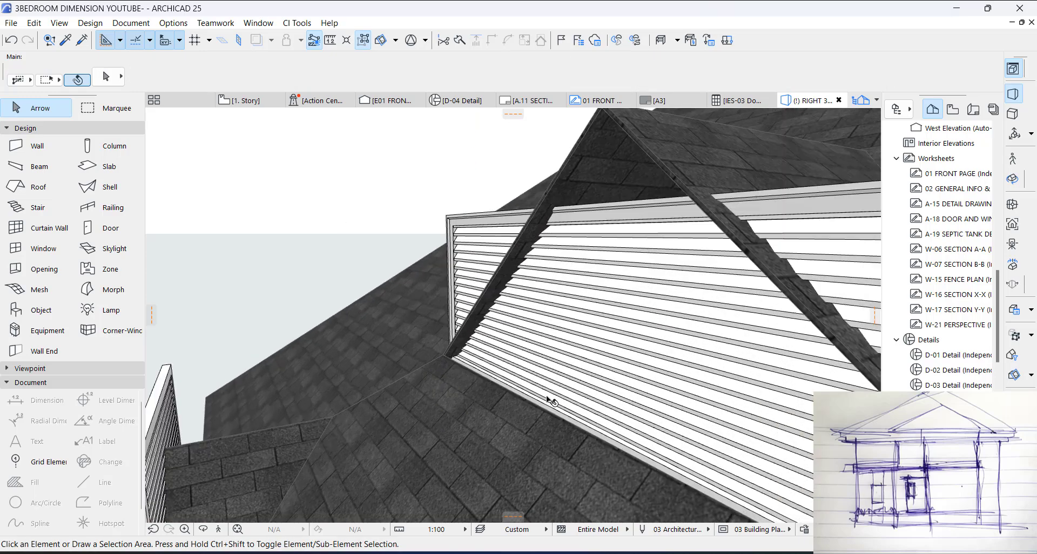
pyautogui.click(537, 421)
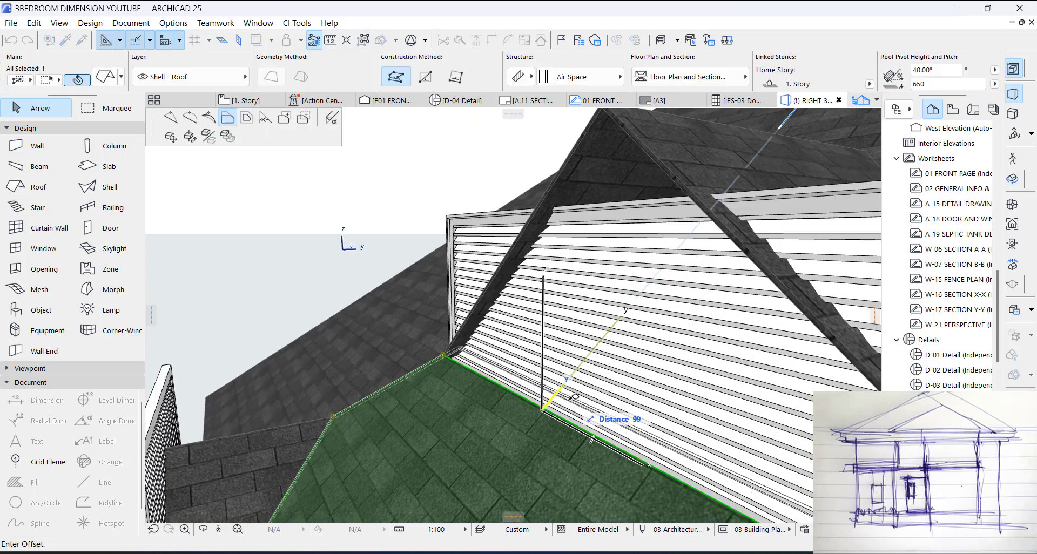
pyautogui.scroll(5, 573, 402)
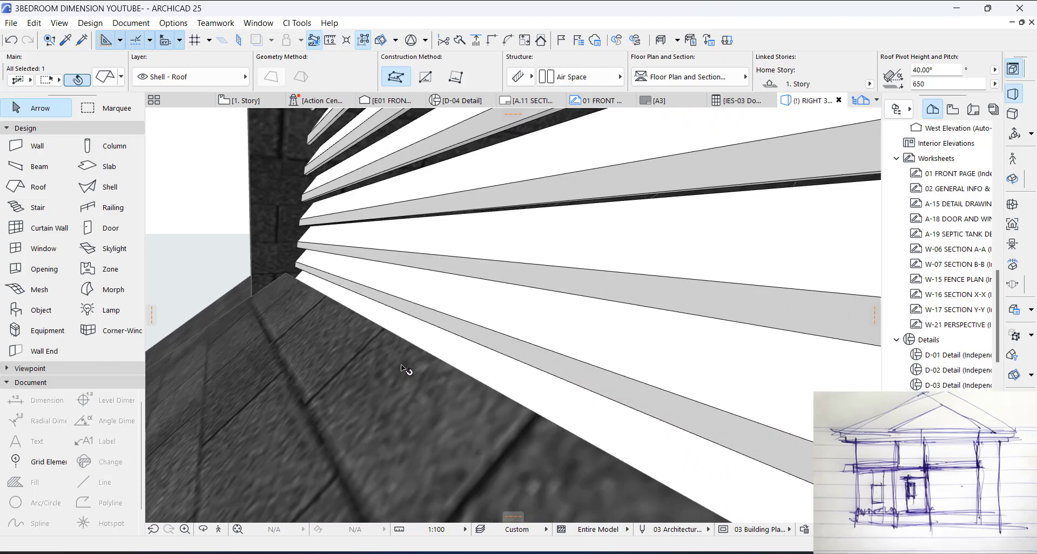
pyautogui.click(445, 365)
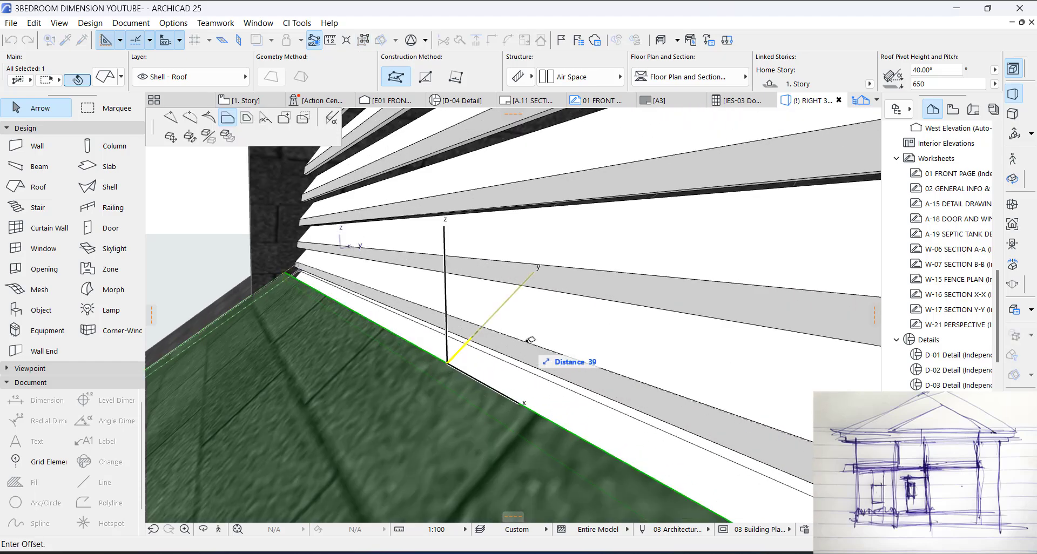
pyautogui.click(525, 343)
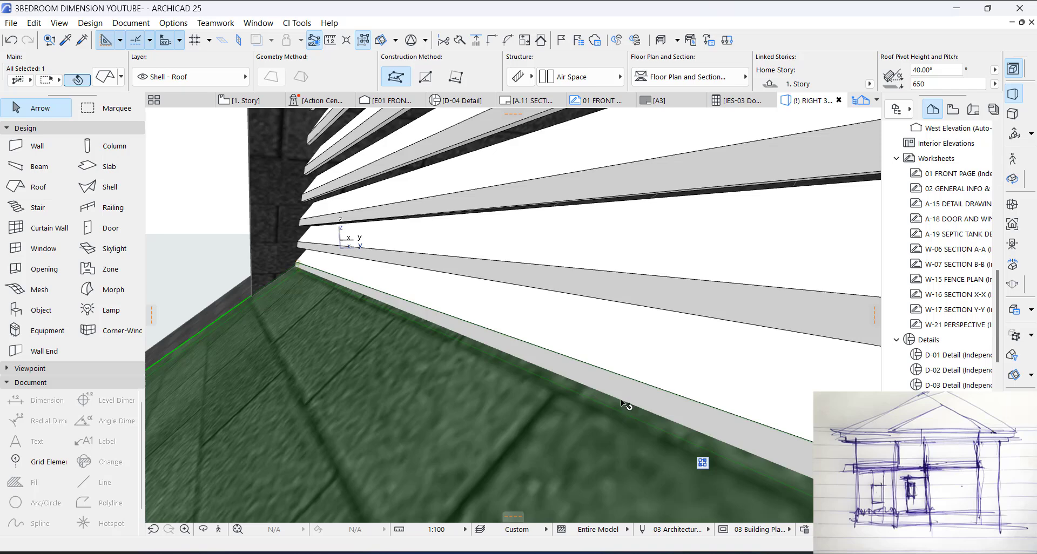
# Step: Extend the same roof edge beneath the larger louver by about another 42 mm, checking it from the back of the louver
pyautogui.keyDown('shift'); pyautogui.moveTo(632, 395); pyautogui.dragTo(192, 300, button='middle'); pyautogui.keyUp('shift')
pyautogui.click(185, 314)
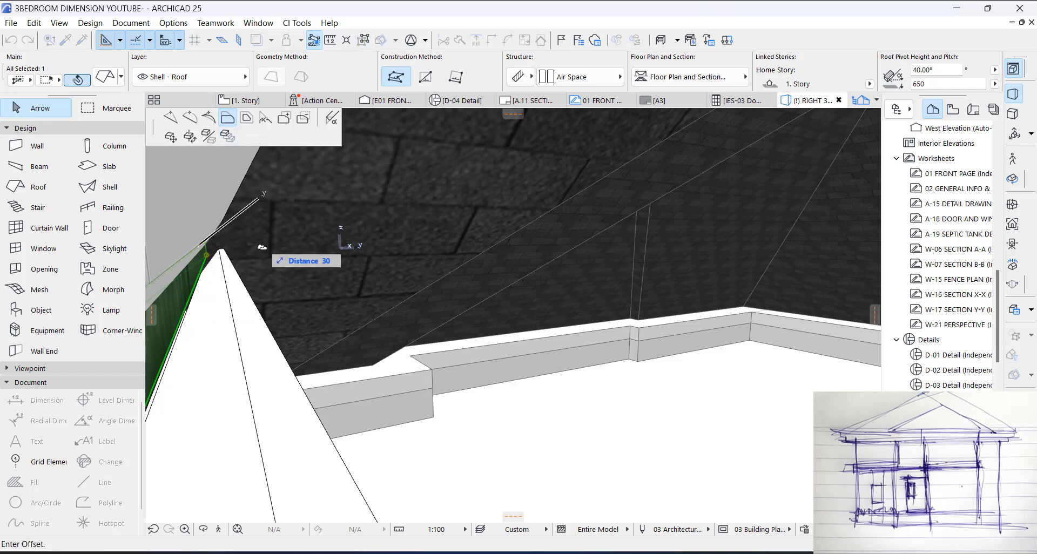
pyautogui.keyDown('shift'); pyautogui.moveTo(320, 313); pyautogui.dragTo(358, 327, button='middle'); pyautogui.keyUp('shift')
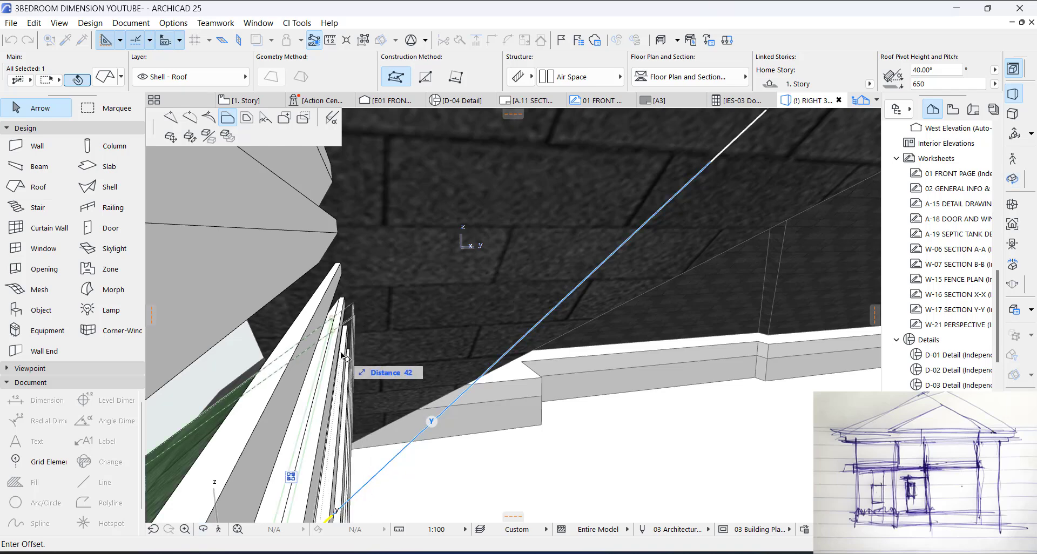
pyautogui.click(344, 356)
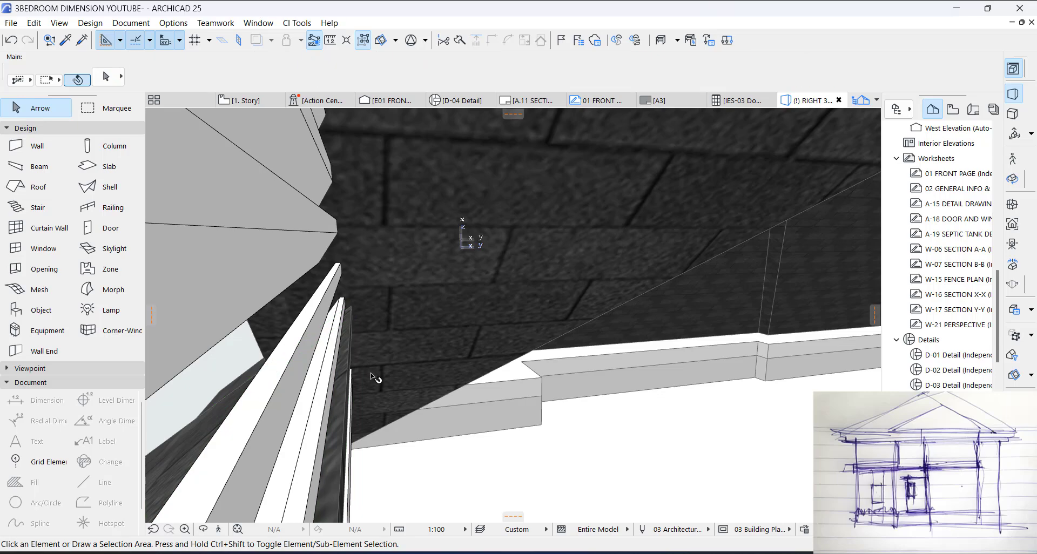
# Step: Raise the larger gablet's louver 155 mm to clear the extended roof edge, with its base at 2390 mm
pyautogui.keyDown('shift'); pyautogui.moveTo(343, 367); pyautogui.dragTo(297, 366, button='middle'); pyautogui.keyUp('shift')
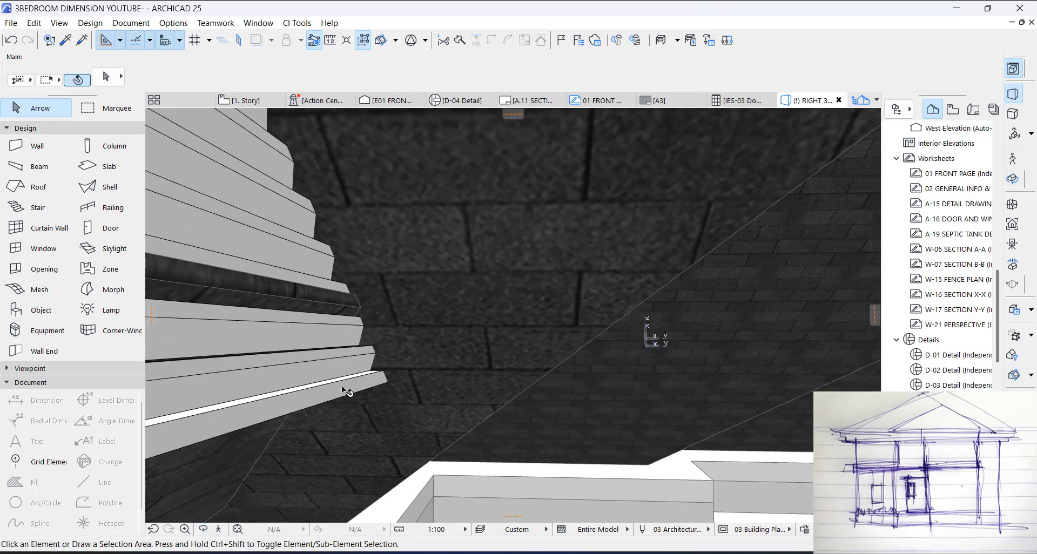
pyautogui.click(375, 384)
pyautogui.scroll(-5, 394, 387)
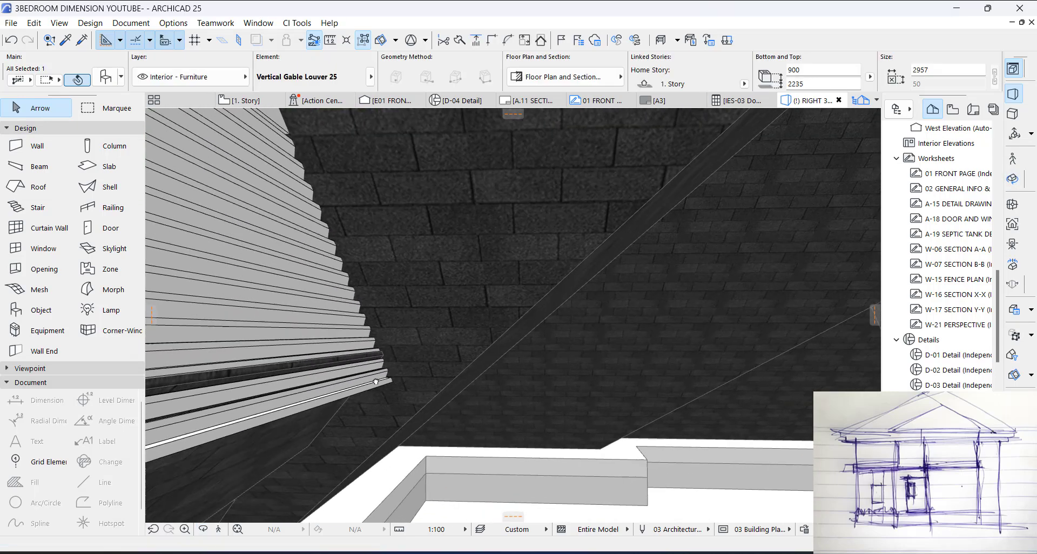
pyautogui.keyDown('shift'); pyautogui.moveTo(376, 382); pyautogui.dragTo(307, 436, button='middle'); pyautogui.keyUp('shift')
pyautogui.hotkey('ctrl', 'd')
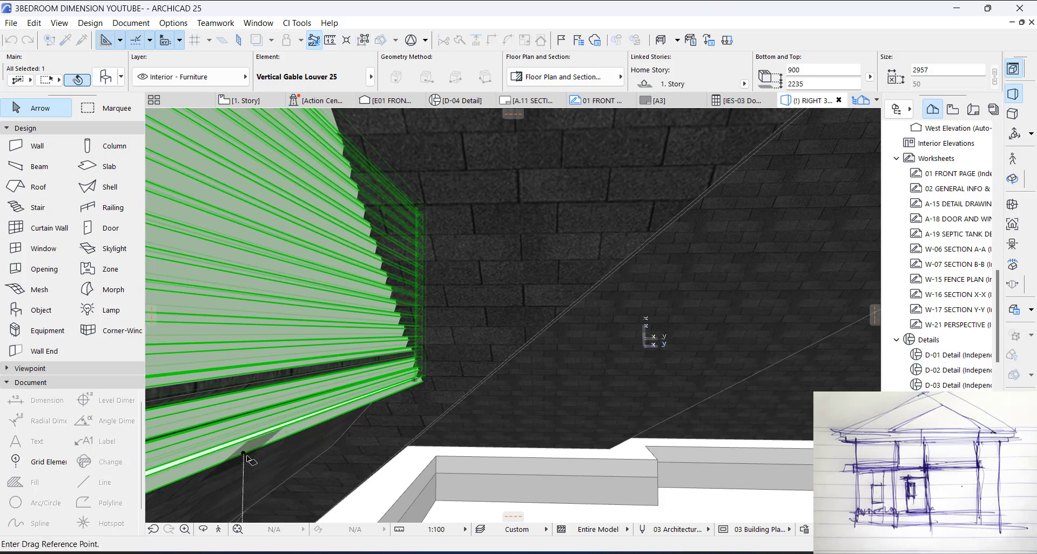
pyautogui.click(244, 454)
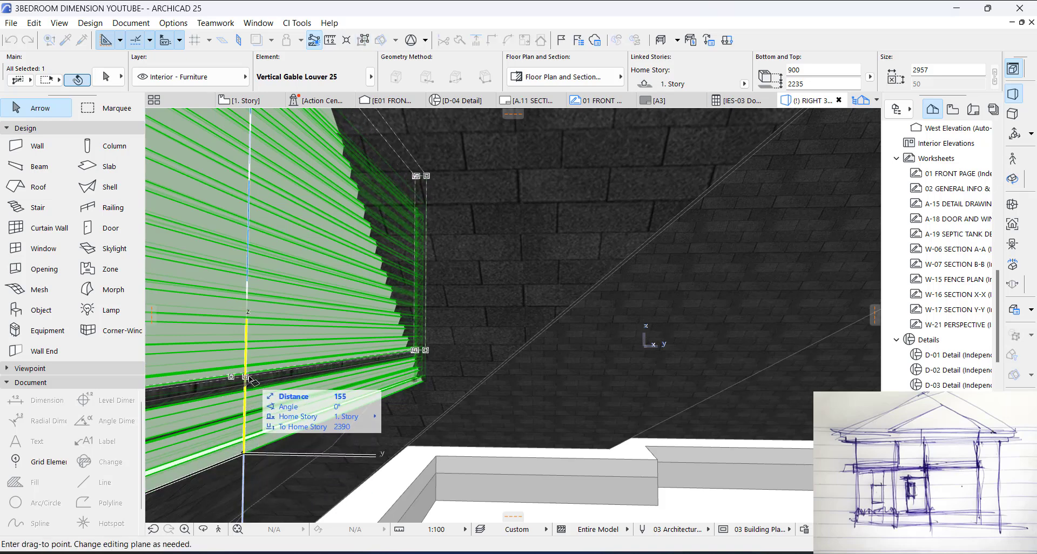
pyautogui.click(246, 379)
pyautogui.press('Escape')
# Step: Stretch the larger louver's top to the gablet's apex, giving it a height of 1069 mm
pyautogui.keyDown('shift'); pyautogui.moveTo(367, 347); pyautogui.dragTo(674, 361, button='middle'); pyautogui.keyUp('shift')
pyautogui.scroll(-4, 600, 338)
pyautogui.keyDown('shift'); pyautogui.moveTo(591, 334); pyautogui.dragTo(566, 313, button='middle'); pyautogui.keyUp('shift')
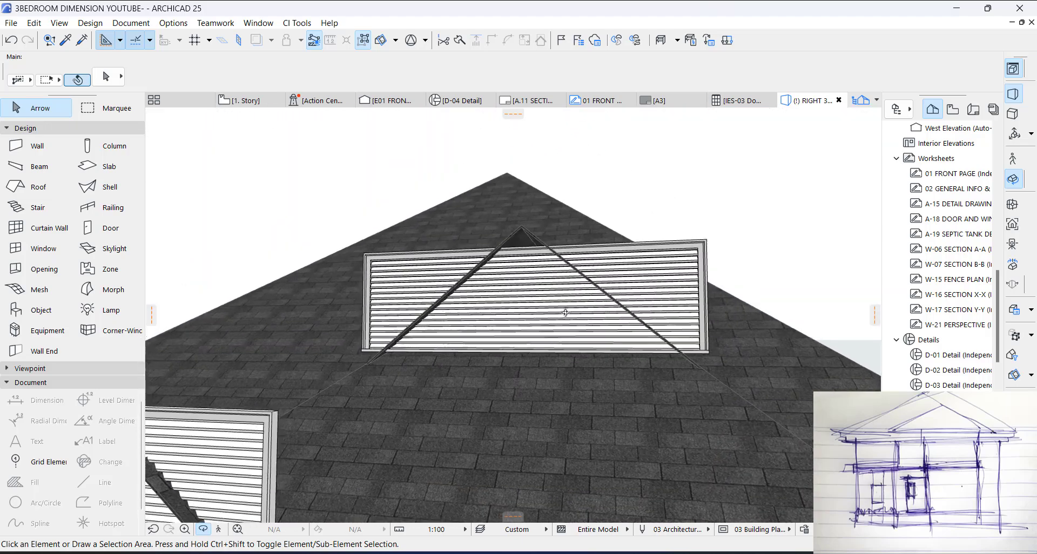
pyautogui.click(693, 253)
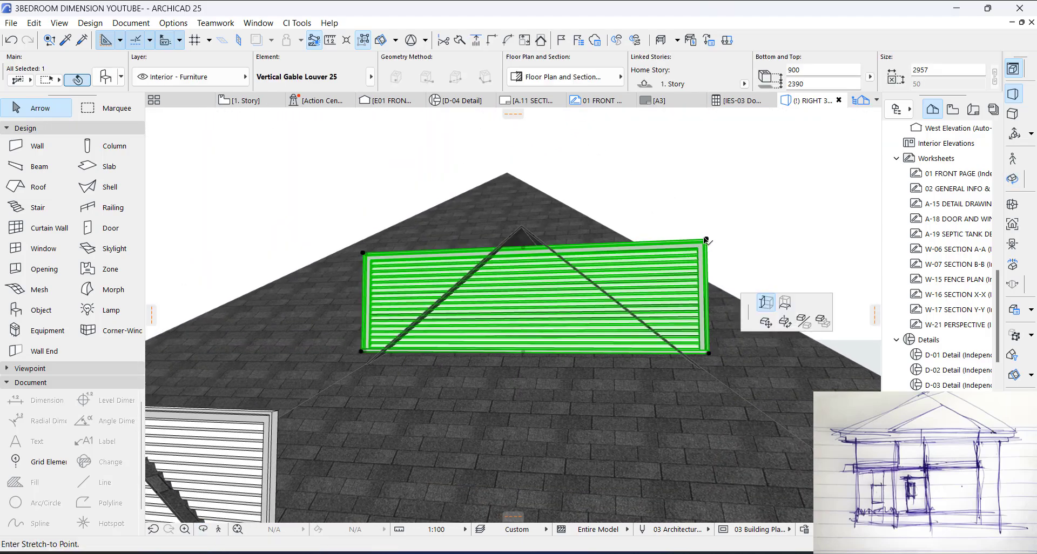
pyautogui.click(706, 239)
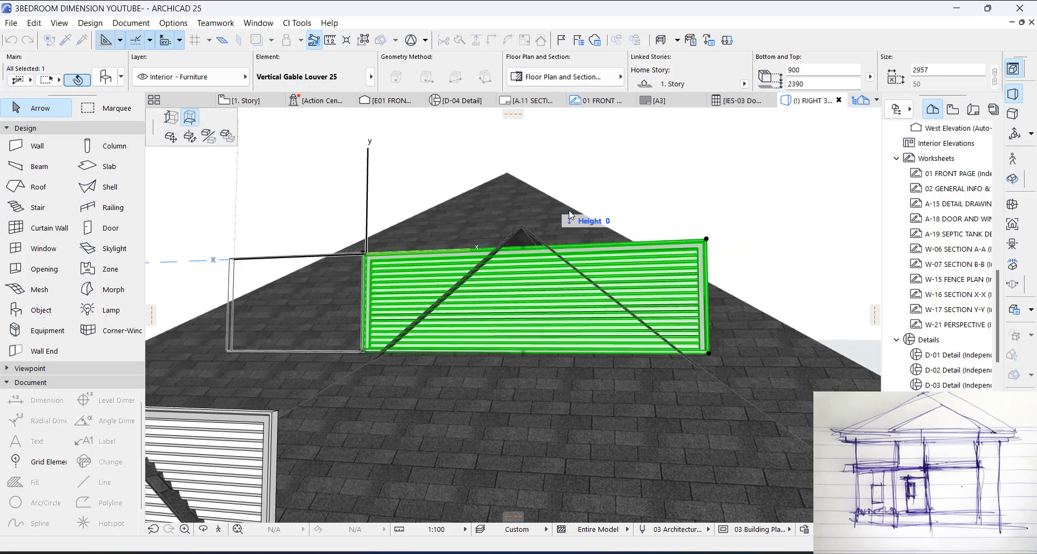
pyautogui.click(538, 219)
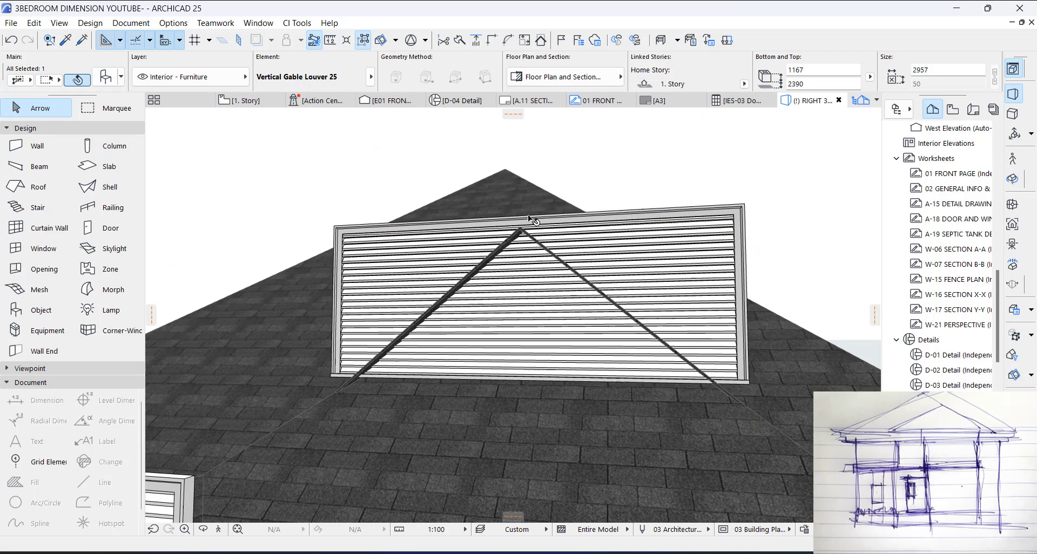
pyautogui.click(524, 216)
pyautogui.click(522, 219)
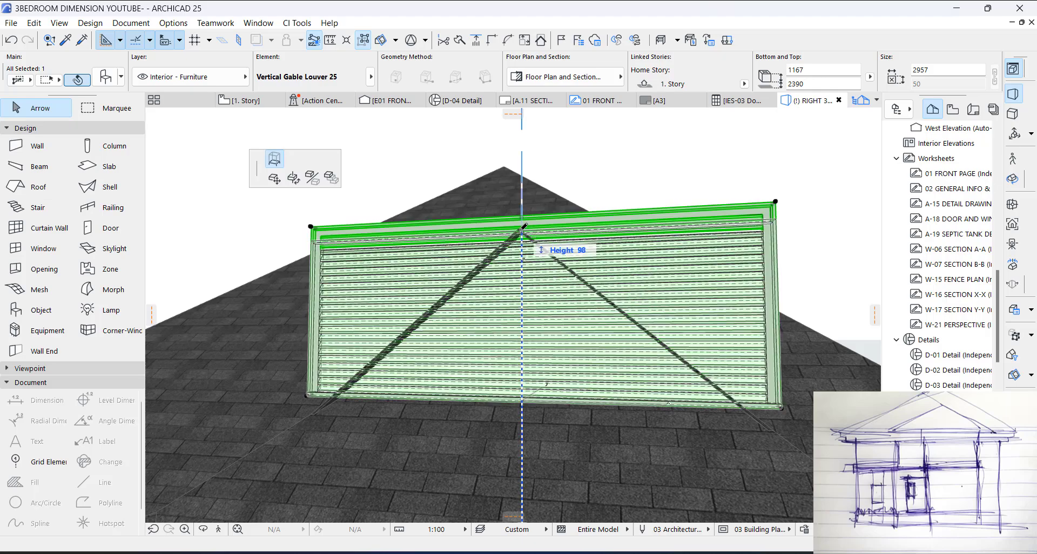
pyautogui.click(522, 230)
pyautogui.click(815, 264)
# Step: Lower the top of the smaller gablet's louver to the gablet's apex, reducing its height by about 296 mm
pyautogui.scroll(-3, 814, 265)
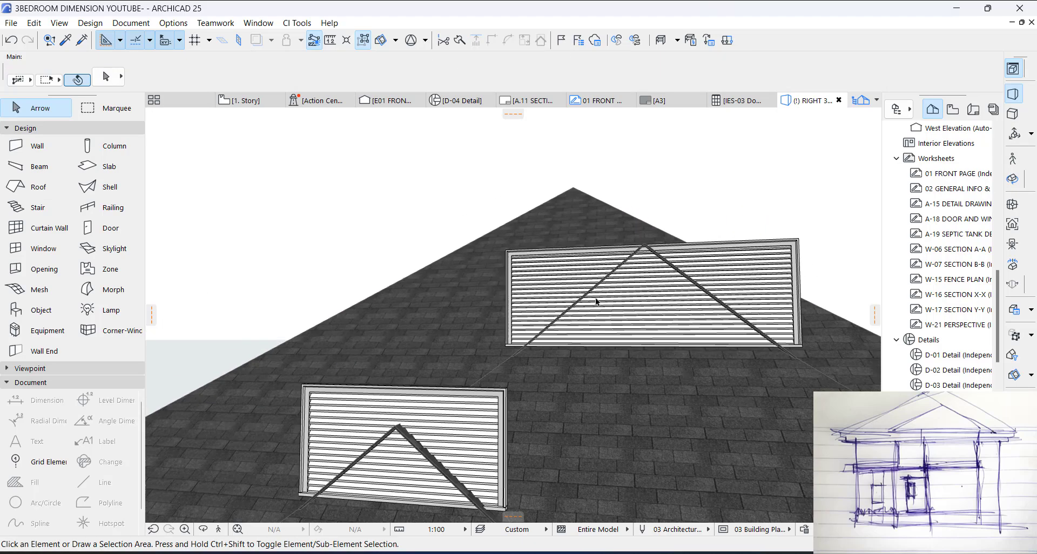
pyautogui.click(425, 404)
pyautogui.scroll(4, 504, 366)
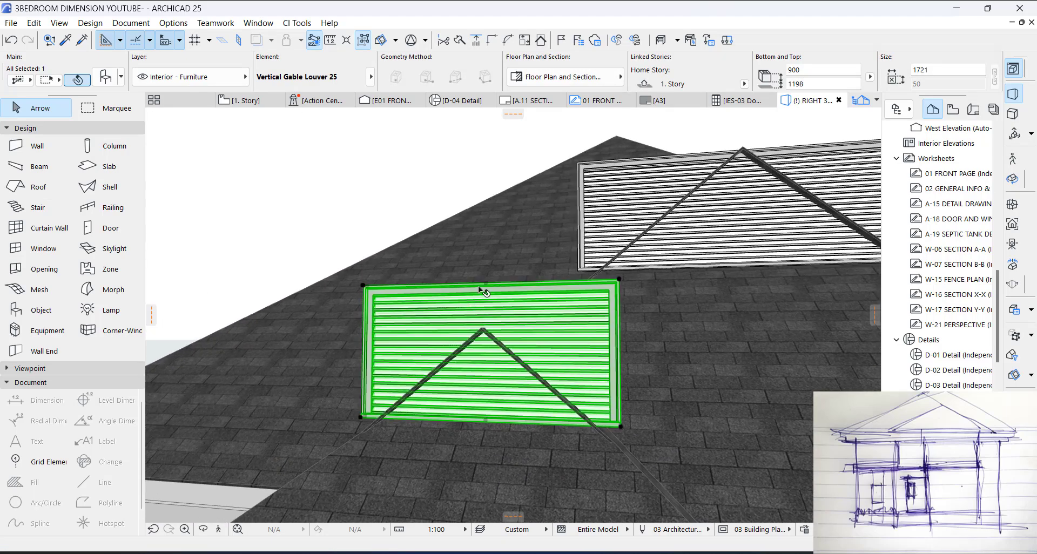
pyautogui.click(483, 283)
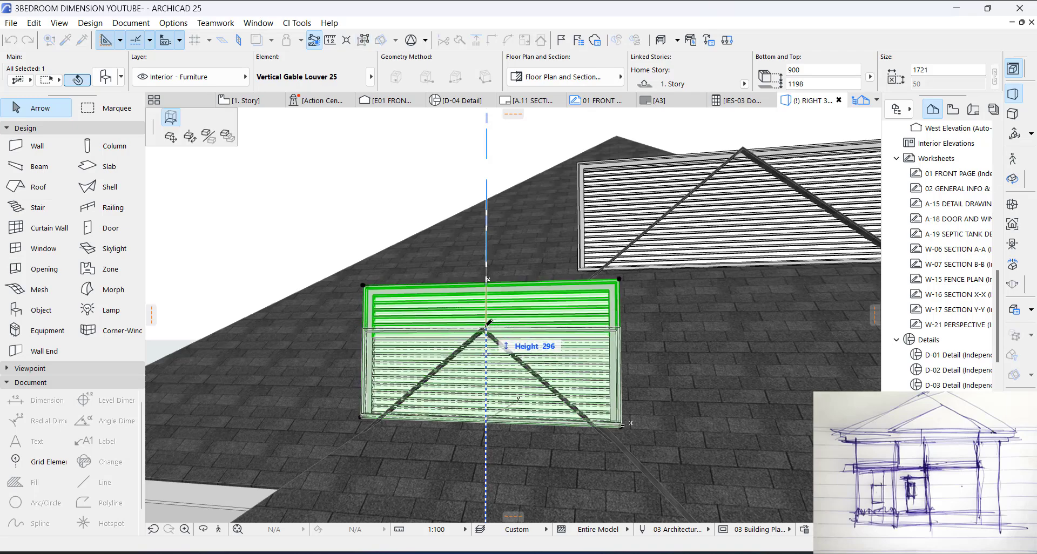
pyautogui.click(483, 328)
pyautogui.press('Escape')
# Step: Trim the larger gablet's louver to the gablet's roof with Trim Elements to Roof/Shell, keeping the triangular part beneath the slopes
pyautogui.scroll(-3, 616, 358)
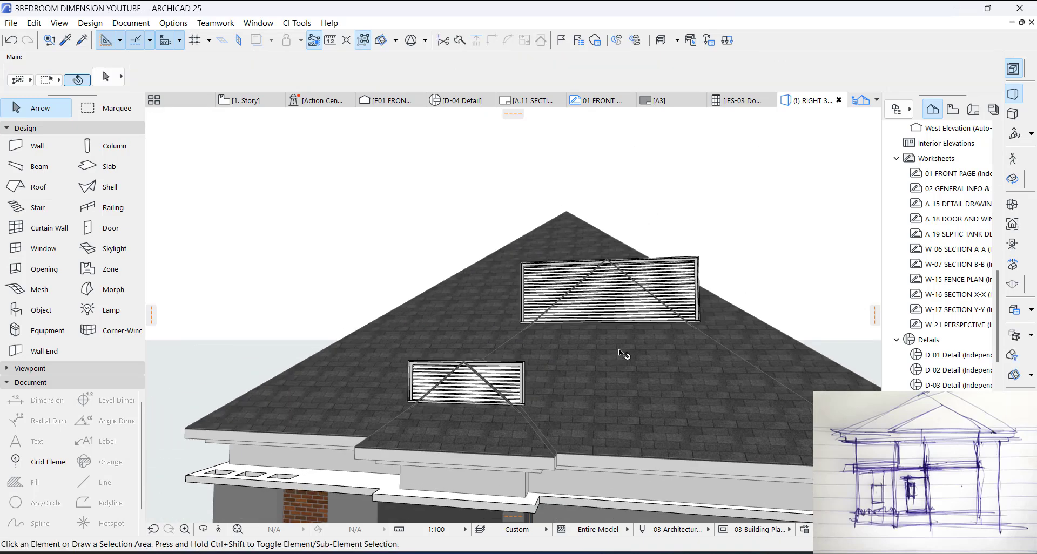
pyautogui.keyDown('shift'); pyautogui.moveTo(618, 348); pyautogui.dragTo(682, 311, button='middle'); pyautogui.keyUp('shift')
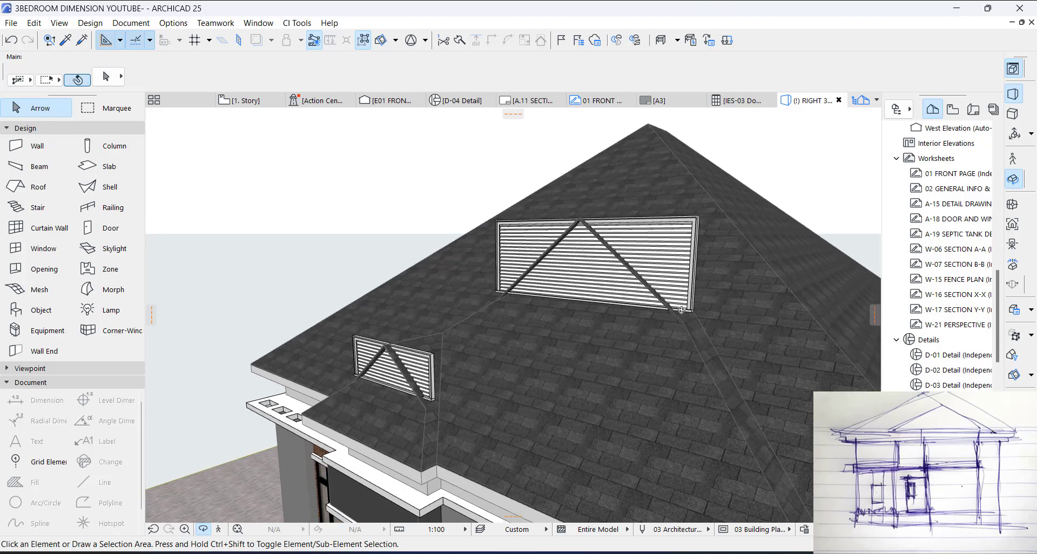
pyautogui.scroll(5, 681, 310)
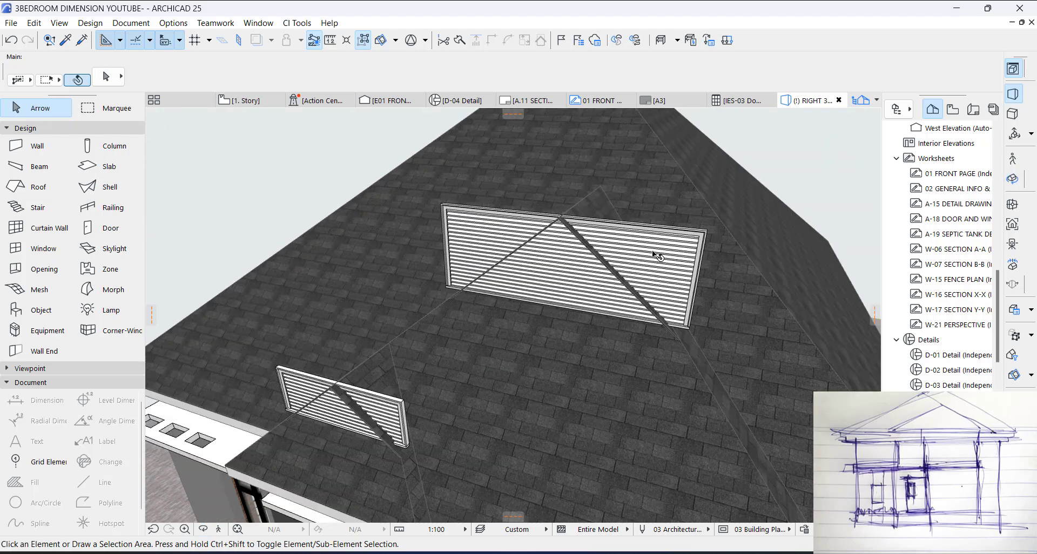
pyautogui.click(658, 256)
pyautogui.rightClick(252, 164)
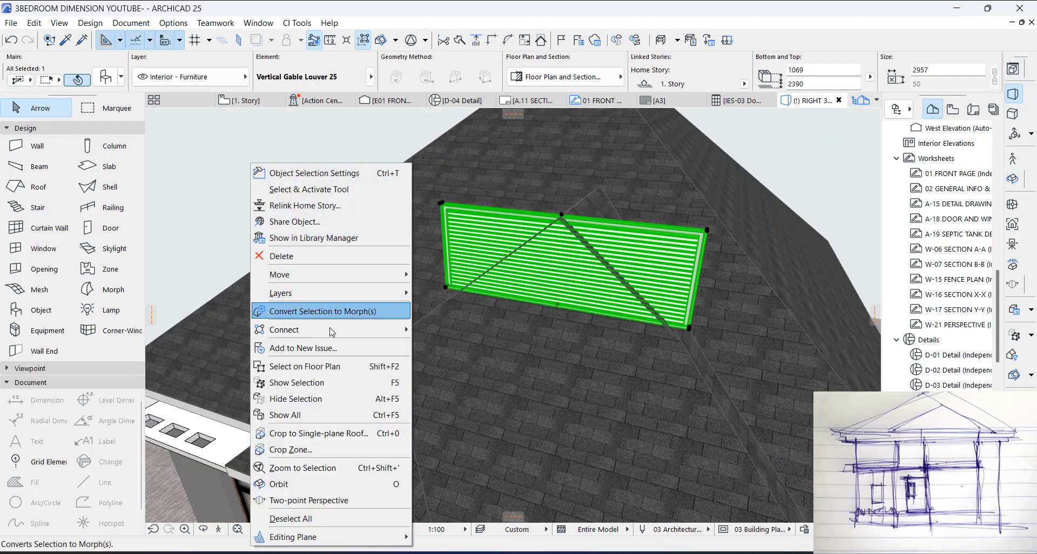
pyautogui.moveTo(357, 330)
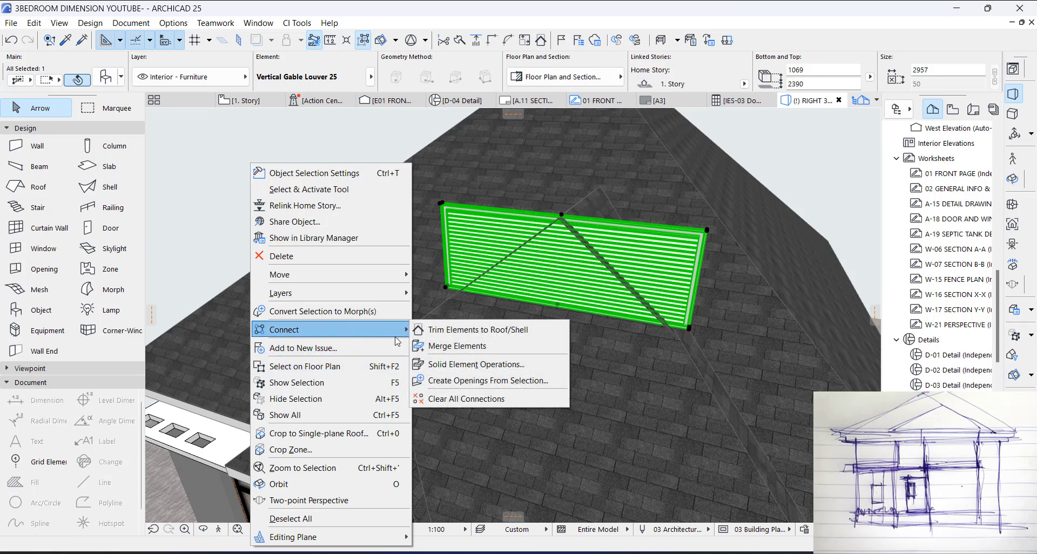
pyautogui.click(466, 331)
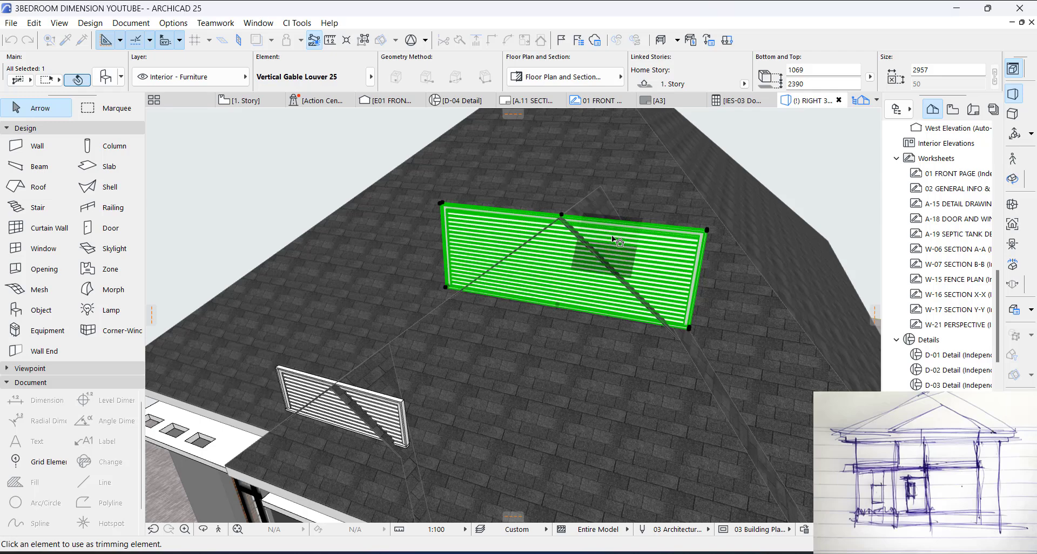
pyautogui.keyDown('shift'); pyautogui.moveTo(479, 266); pyautogui.dragTo(497, 336, button='middle'); pyautogui.keyUp('shift')
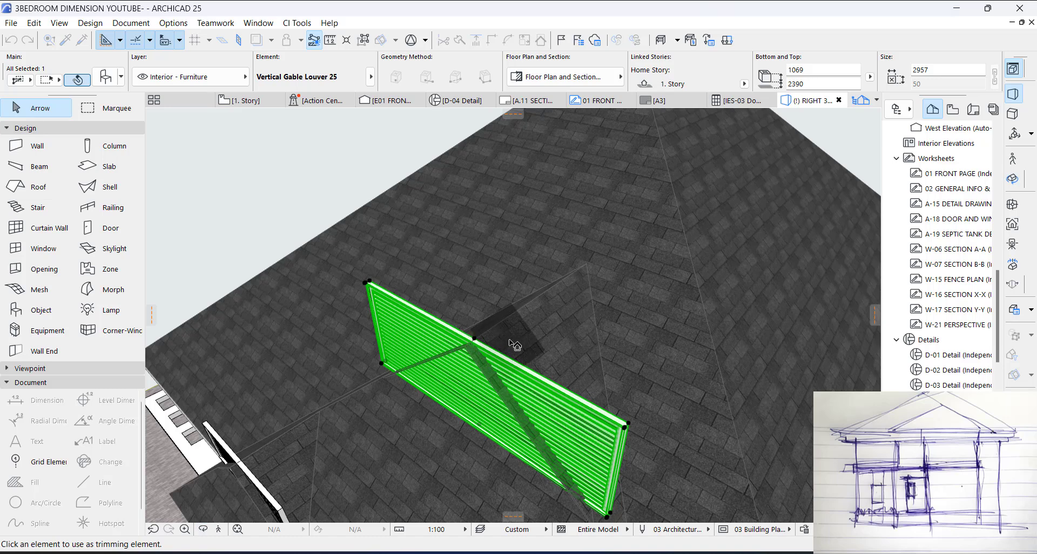
pyautogui.click(513, 346)
pyautogui.click(520, 346)
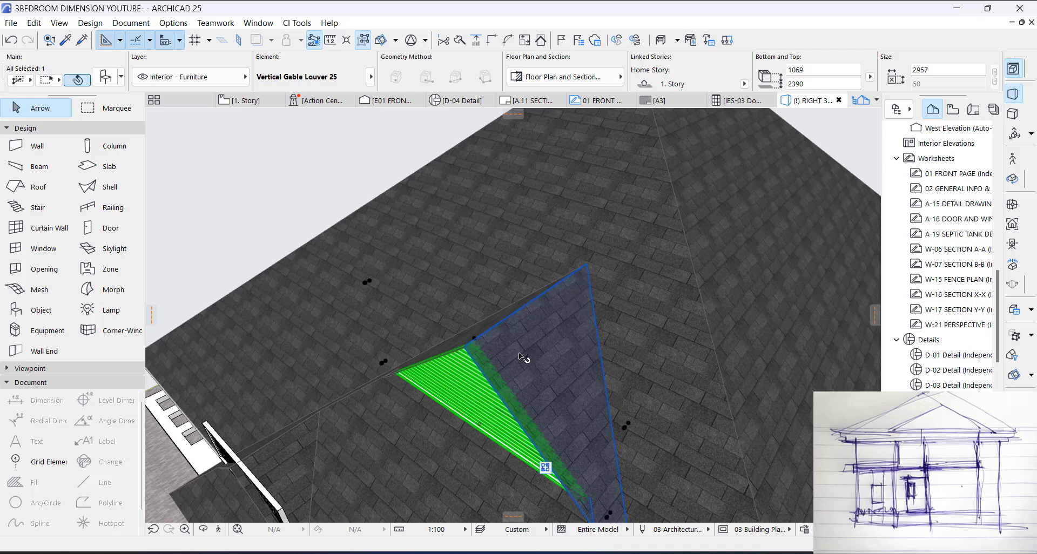
pyautogui.press('o')
pyautogui.moveTo(464, 327); pyautogui.dragTo(561, 266)
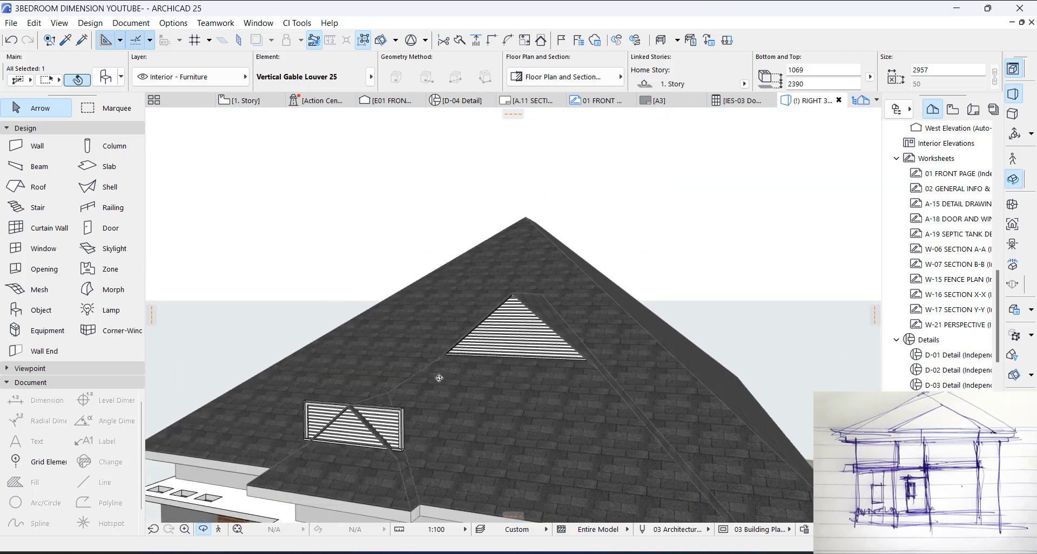
pyautogui.scroll(5, 362, 419)
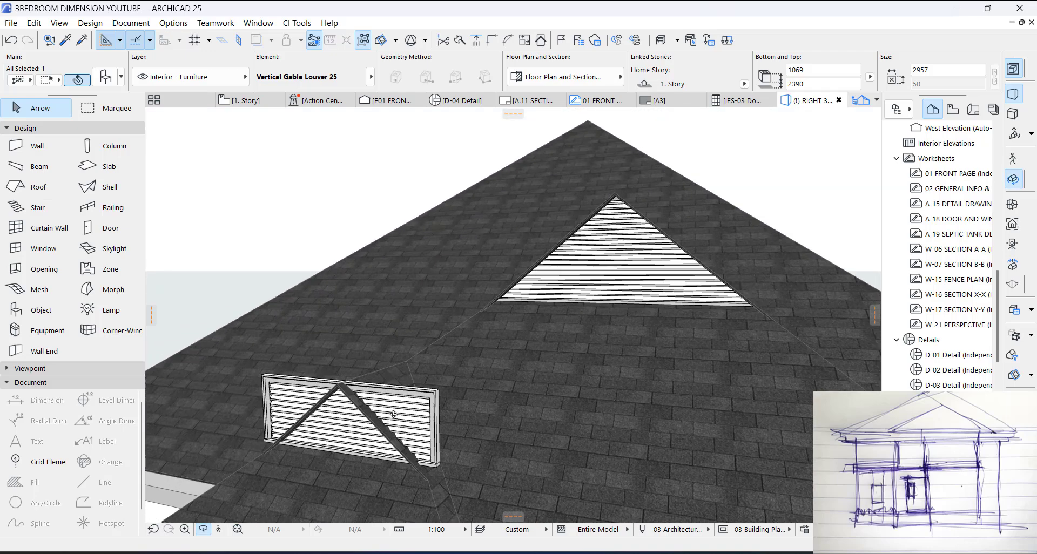
# Step: Trim the smaller gablet's louver to the gablet's roof with Trim Elements to Roof/Shell, keeping the triangular part beneath the slopes
pyautogui.moveTo(422, 374); pyautogui.dragTo(377, 368)
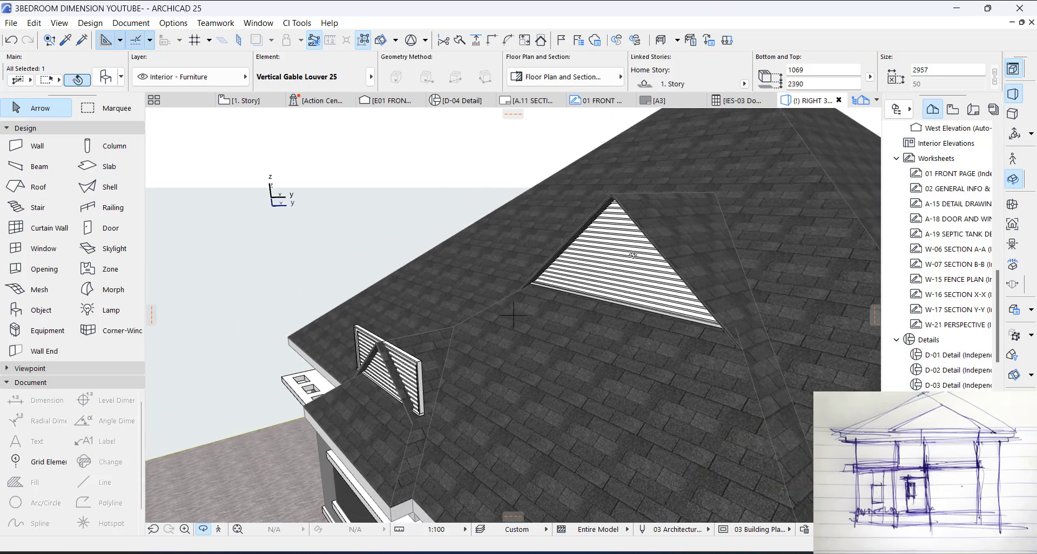
pyautogui.press('Escape')
pyautogui.press('Escape')
pyautogui.moveTo(399, 370); pyautogui.dragTo(556, 337, button='middle')
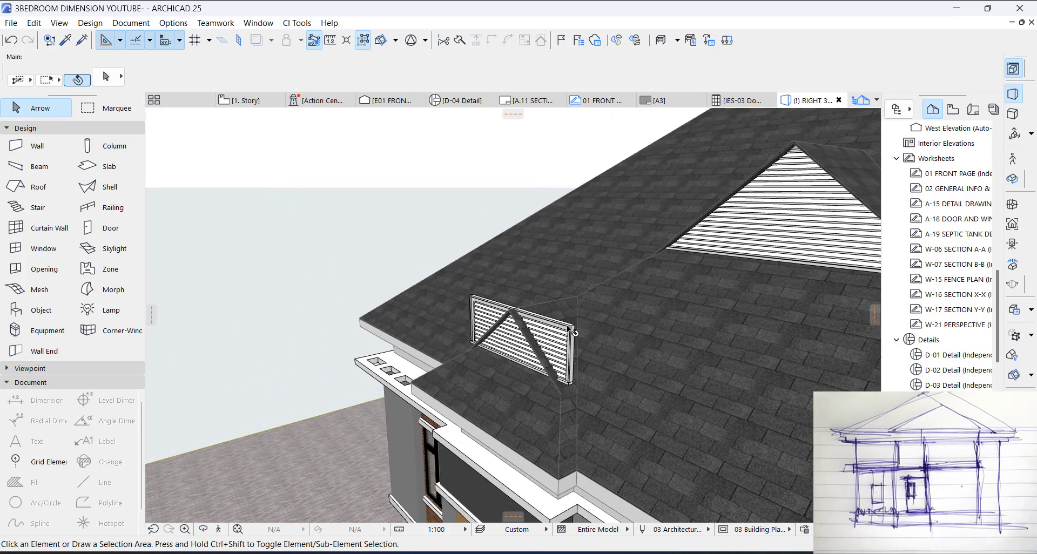
pyautogui.scroll(1, 555, 337)
pyautogui.click(556, 337)
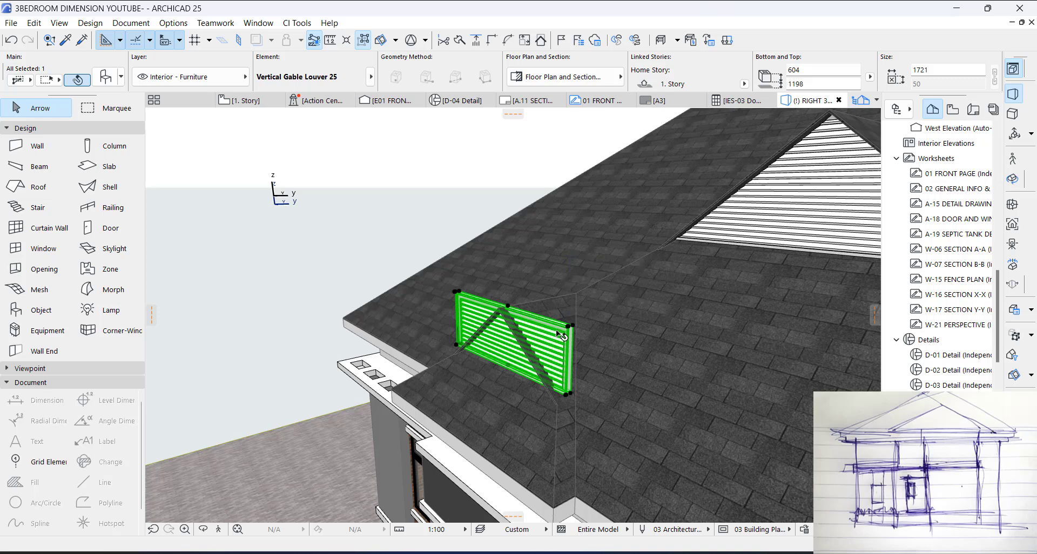
pyautogui.rightClick(559, 333)
pyautogui.moveTo(563, 338)
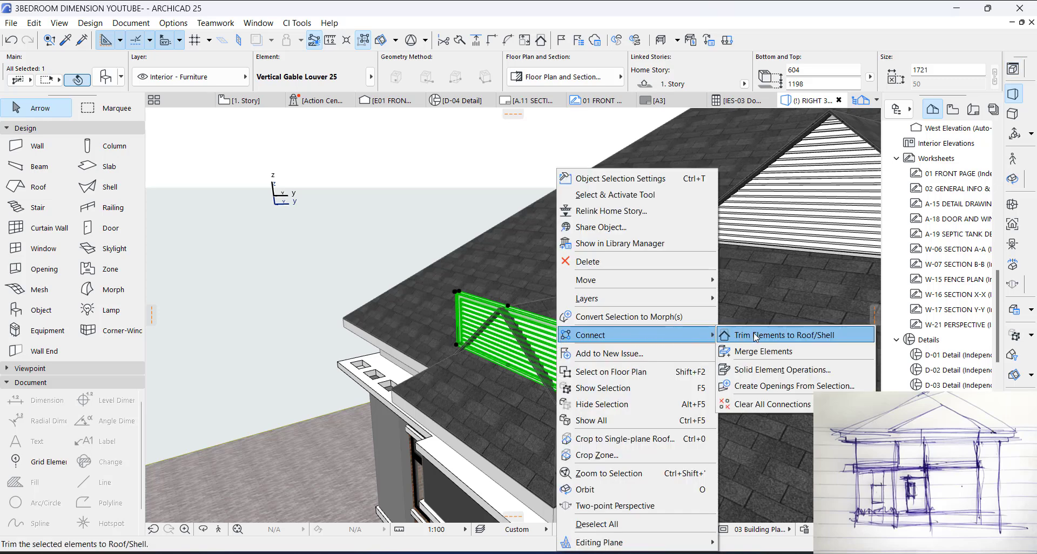
pyautogui.click(819, 336)
pyautogui.scroll(3, 544, 285)
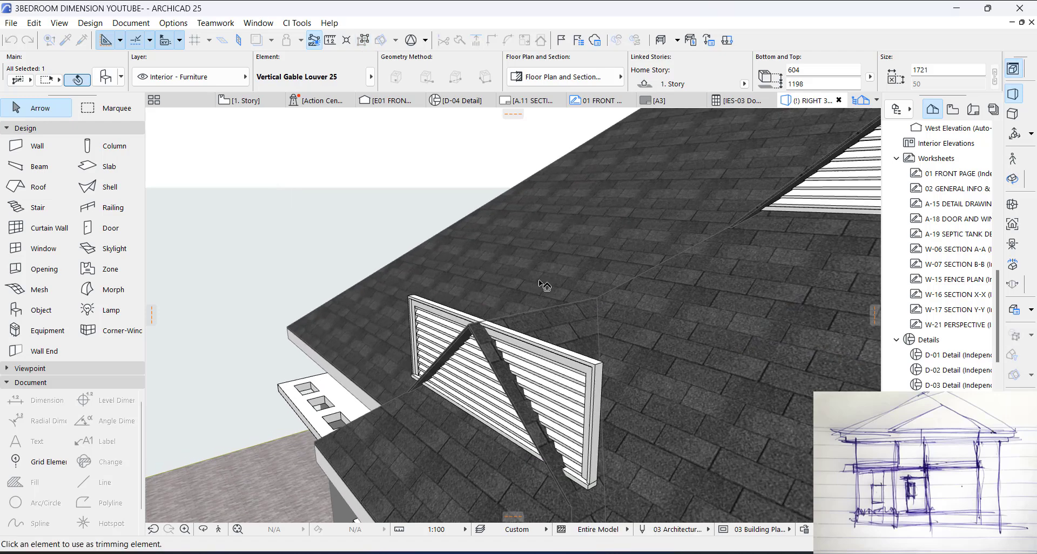
pyautogui.click(553, 326)
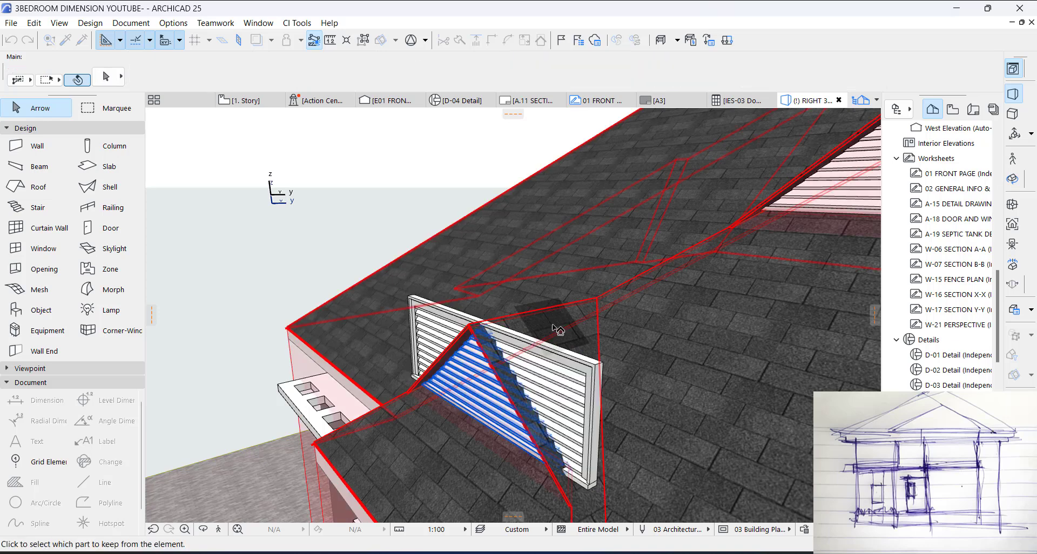
pyautogui.click(553, 326)
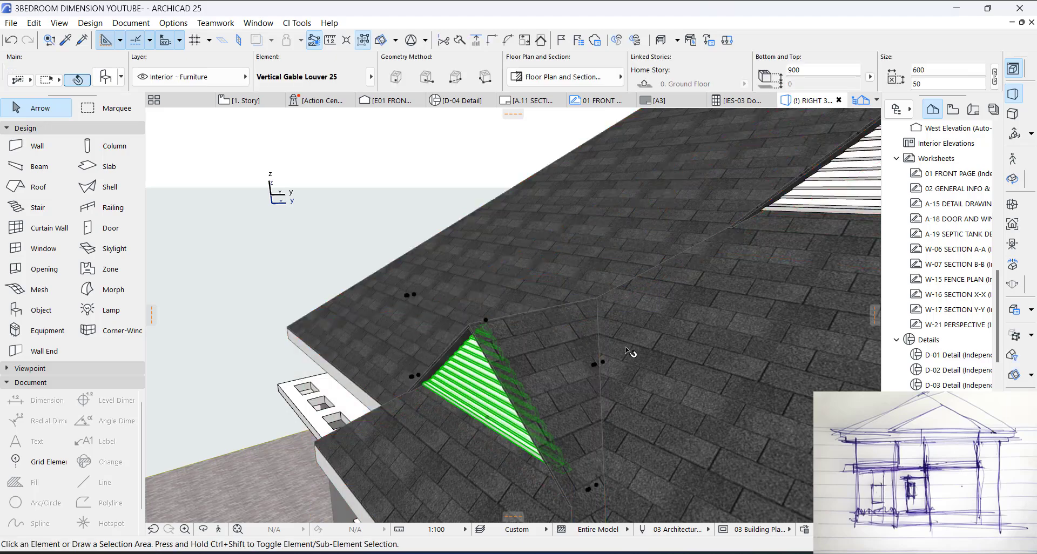
pyautogui.press('Escape')
# Step: Return to the 1. Story floor plan and open the front elevation from its marker line below the house
pyautogui.keyDown('shift'); pyautogui.moveTo(487, 357); pyautogui.dragTo(639, 256, button='middle'); pyautogui.keyUp('shift')
pyautogui.press('F2')
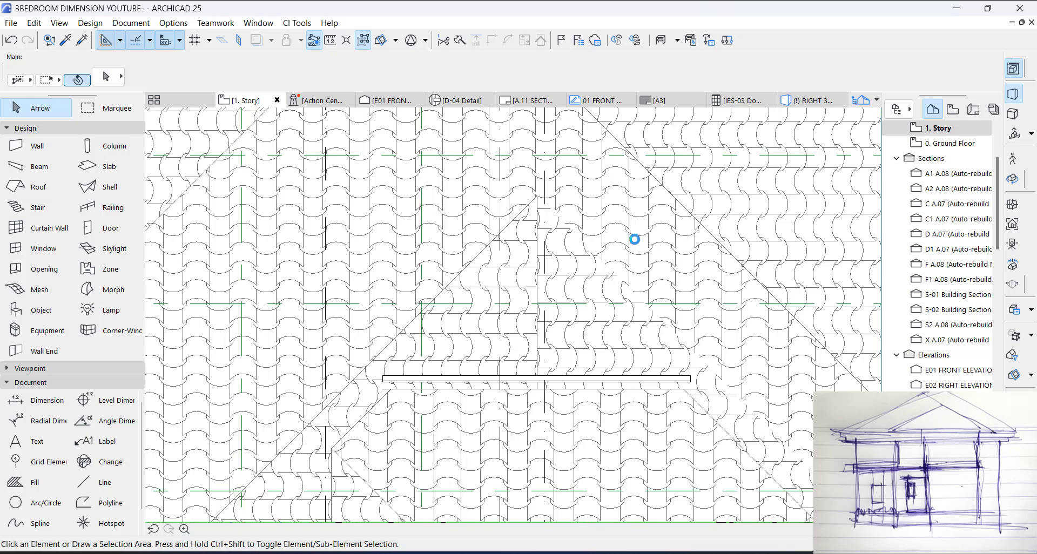
pyautogui.scroll(-6, 635, 238)
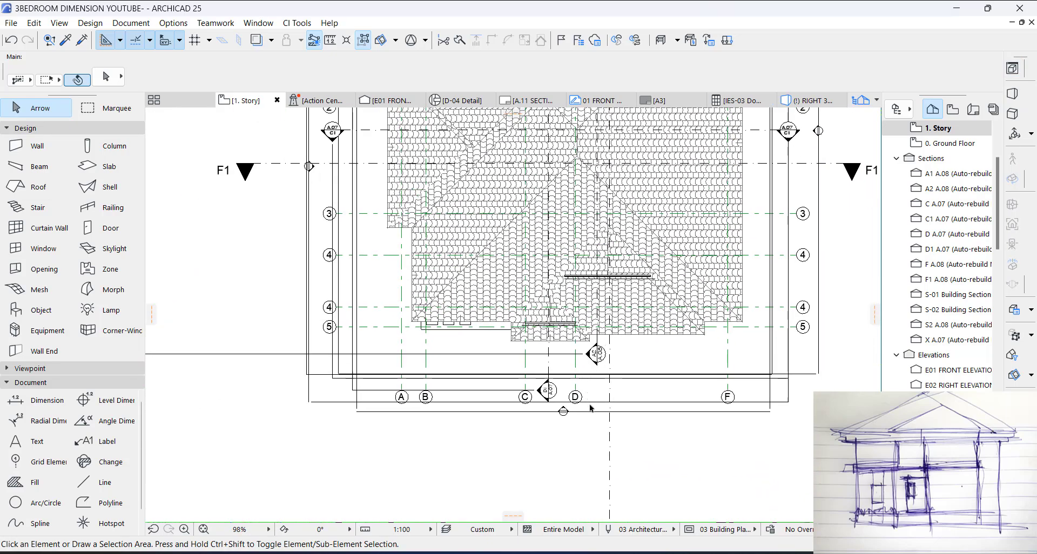
pyautogui.click(593, 413)
pyautogui.rightClick(591, 415)
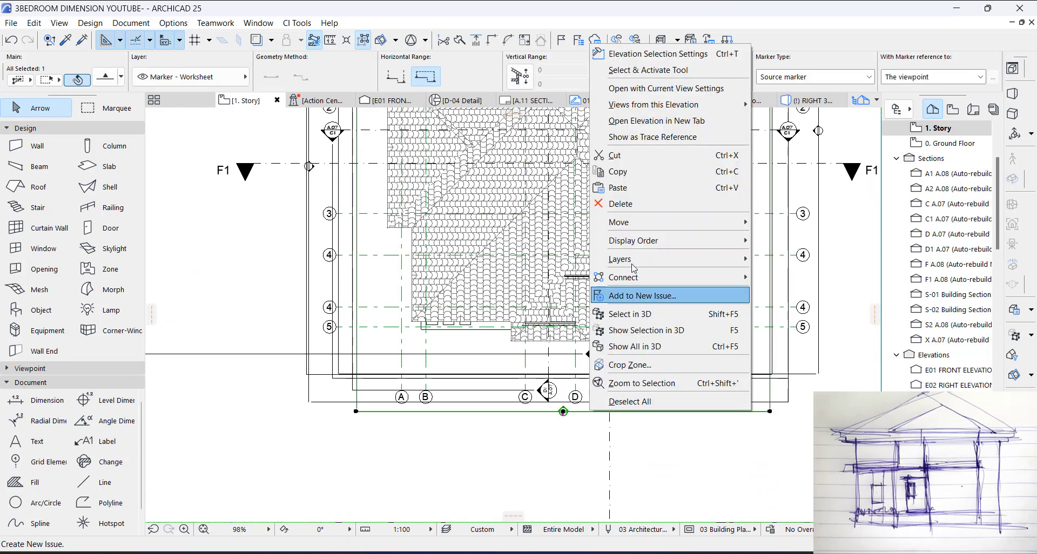
pyautogui.click(658, 97)
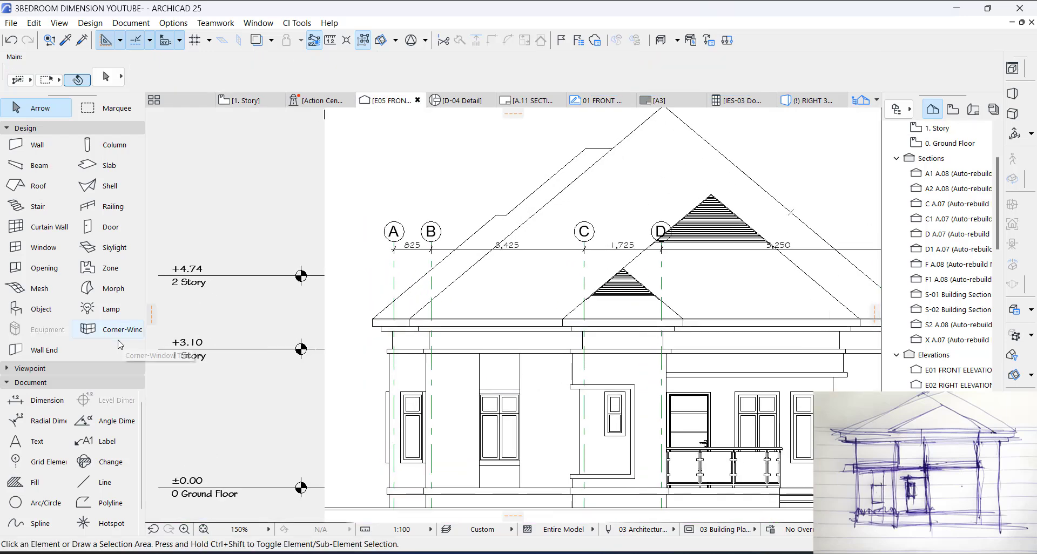
# Step: Start a polygonal Structural Concrete cut fill on the smaller gablet's louver, from its lower corner along the slope to the apex
pyautogui.click(29, 482)
pyautogui.scroll(7, 505, 332)
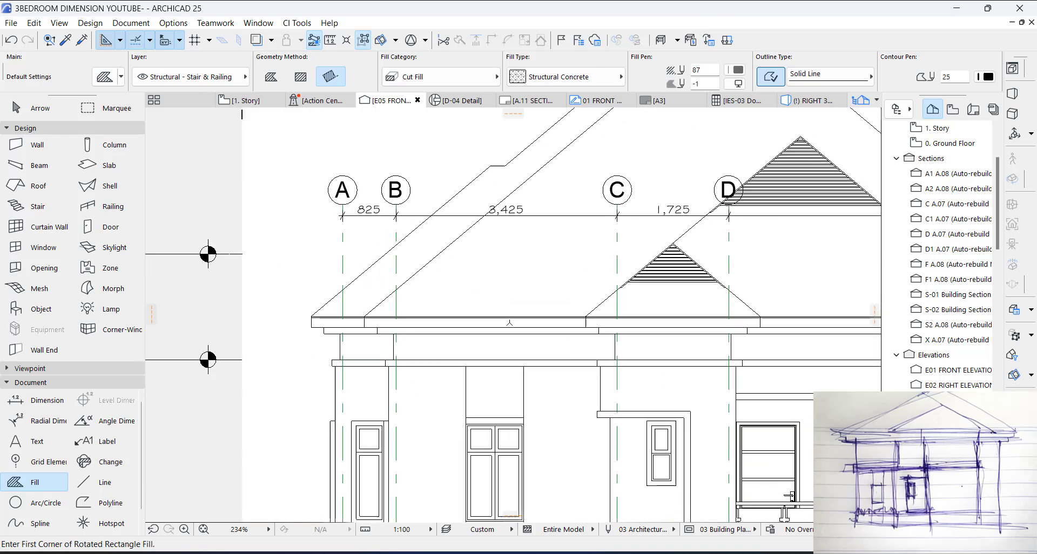
pyautogui.moveTo(504, 332); pyautogui.dragTo(387, 360, button='middle')
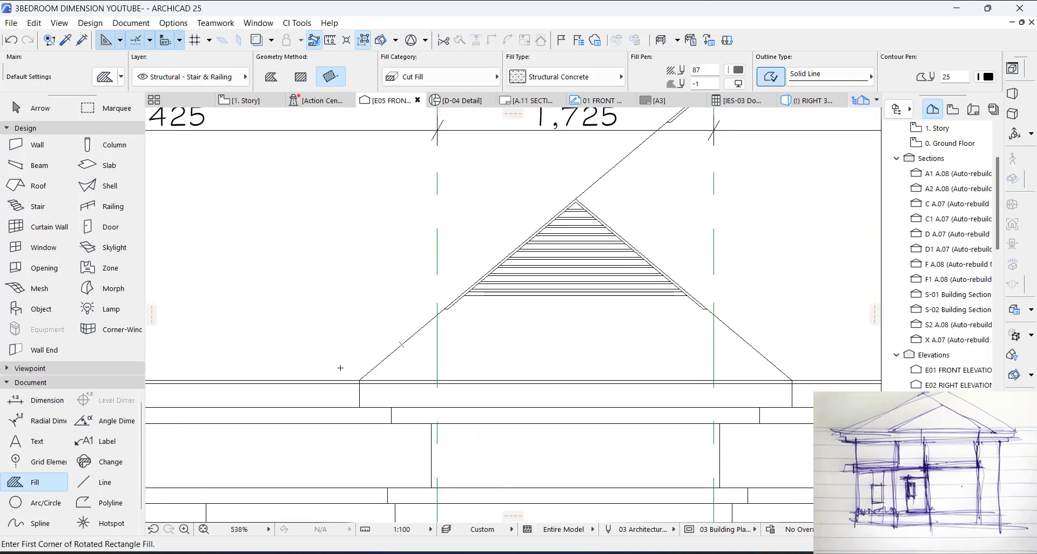
pyautogui.scroll(7, 516, 295)
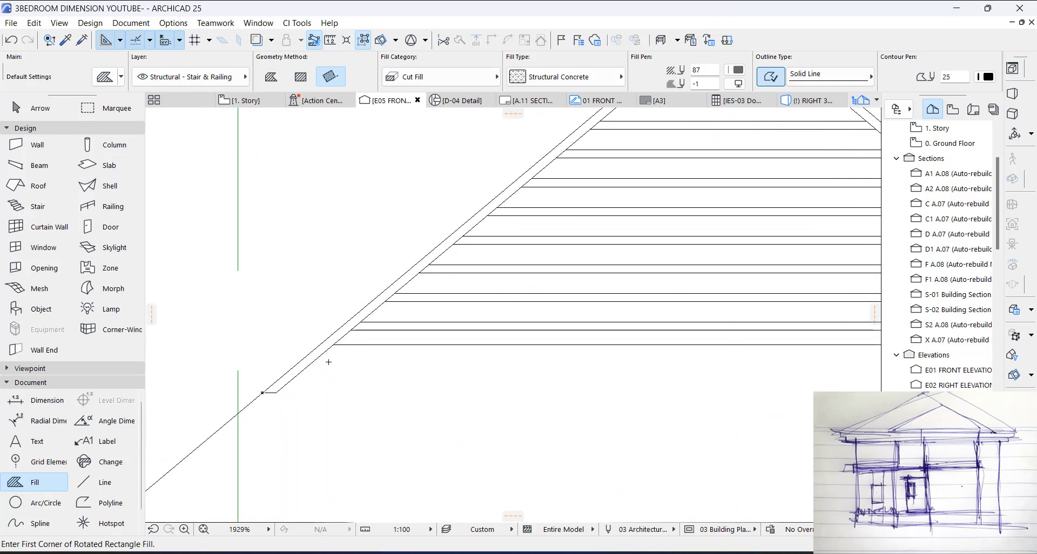
pyautogui.click(331, 344)
pyautogui.scroll(-6, 486, 260)
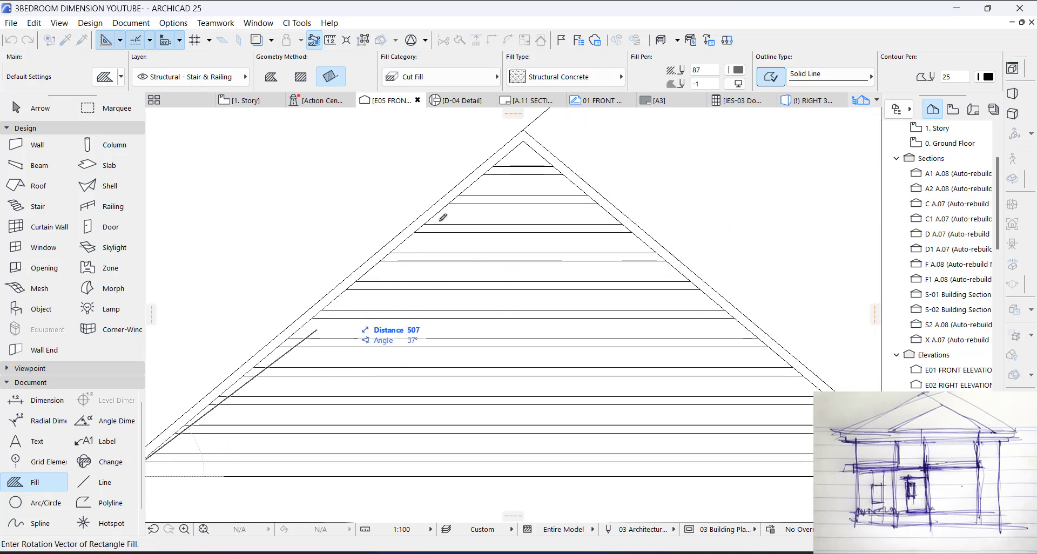
pyautogui.click(278, 78)
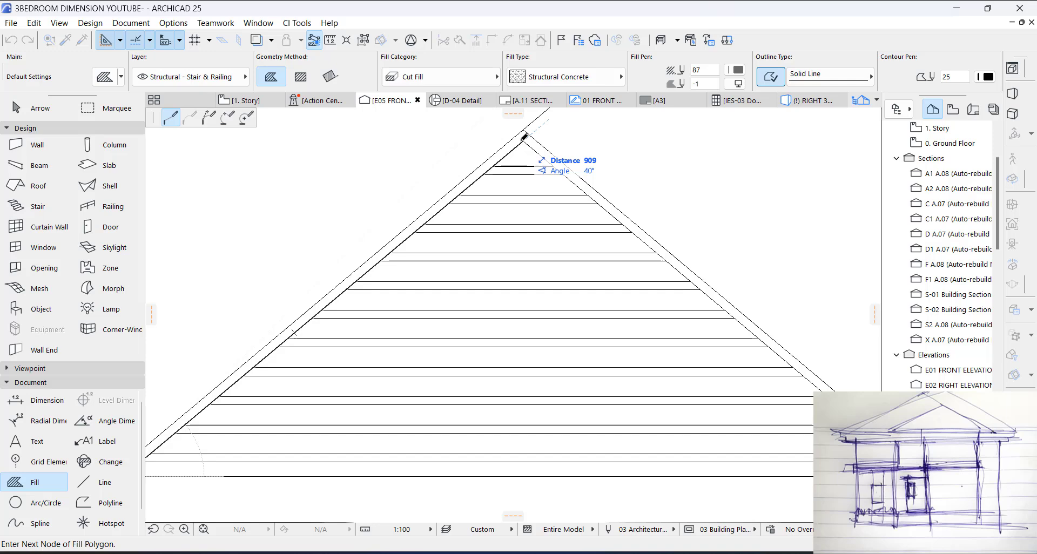
pyautogui.click(524, 136)
# Step: Complete the fill as a band along the louver's right slope, with a 25 mm upright base edge and a 145 mm vertical edge at the apex
pyautogui.scroll(-2, 594, 297)
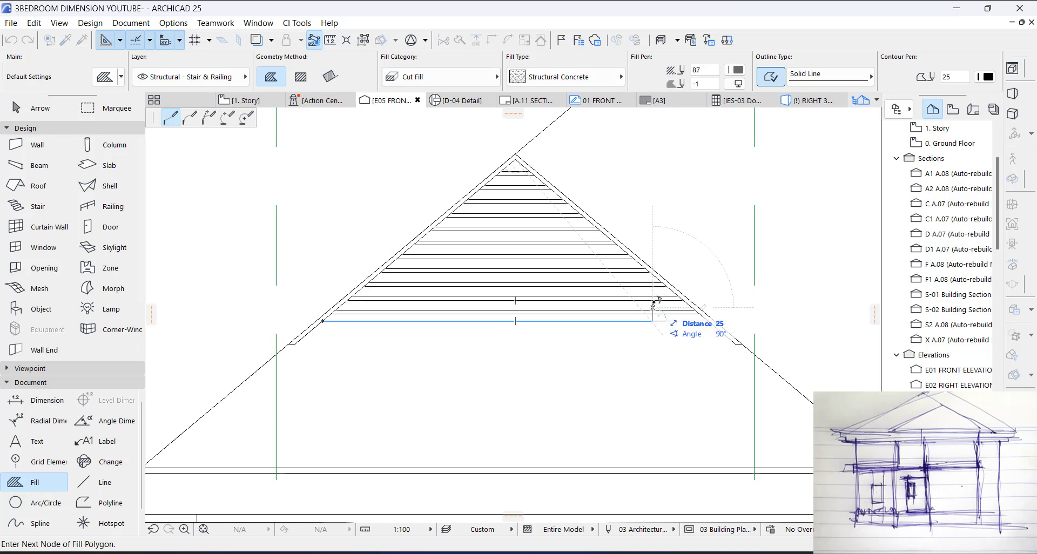
pyautogui.click(653, 306)
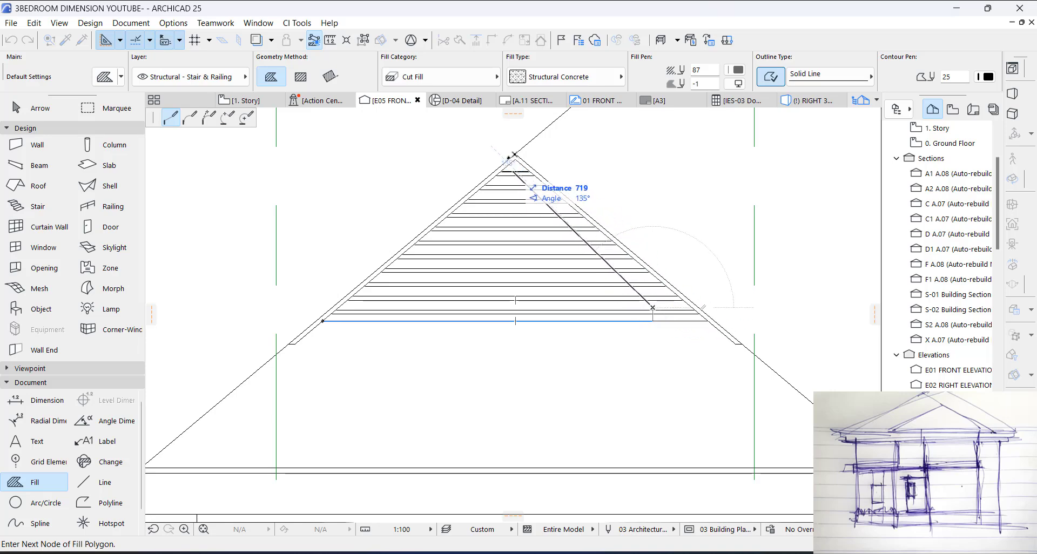
pyautogui.scroll(3, 509, 158)
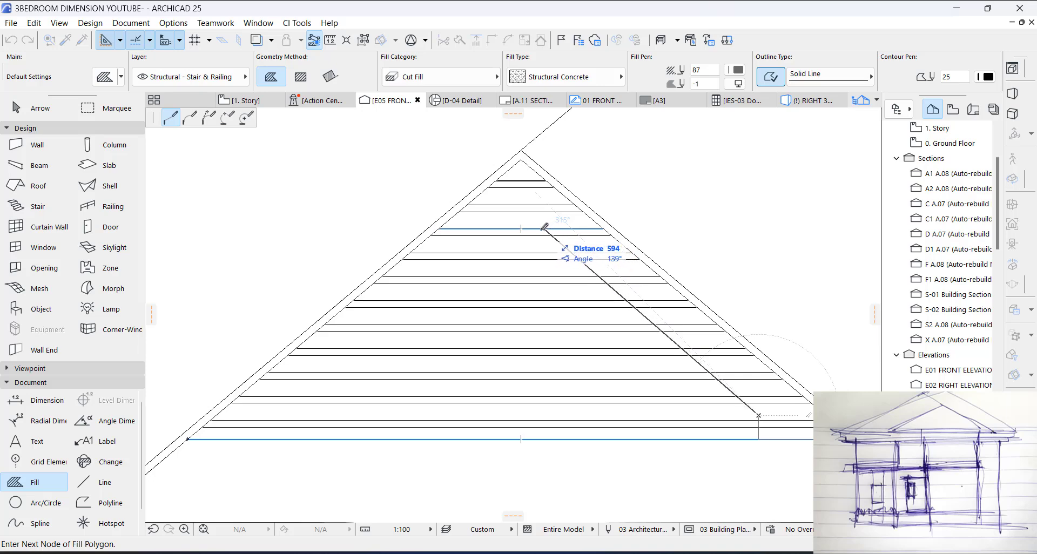
pyautogui.click(521, 229)
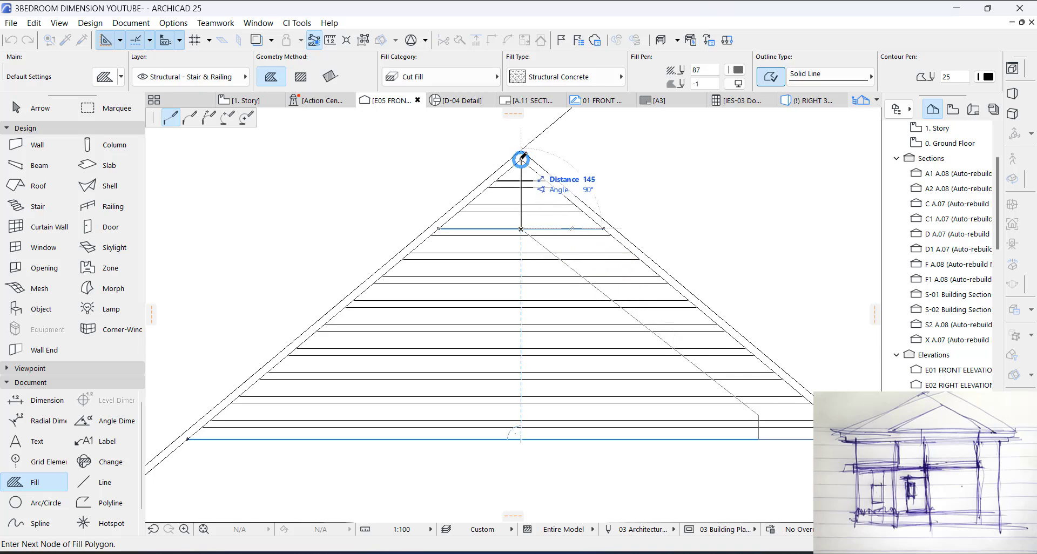
pyautogui.rightClick(522, 158)
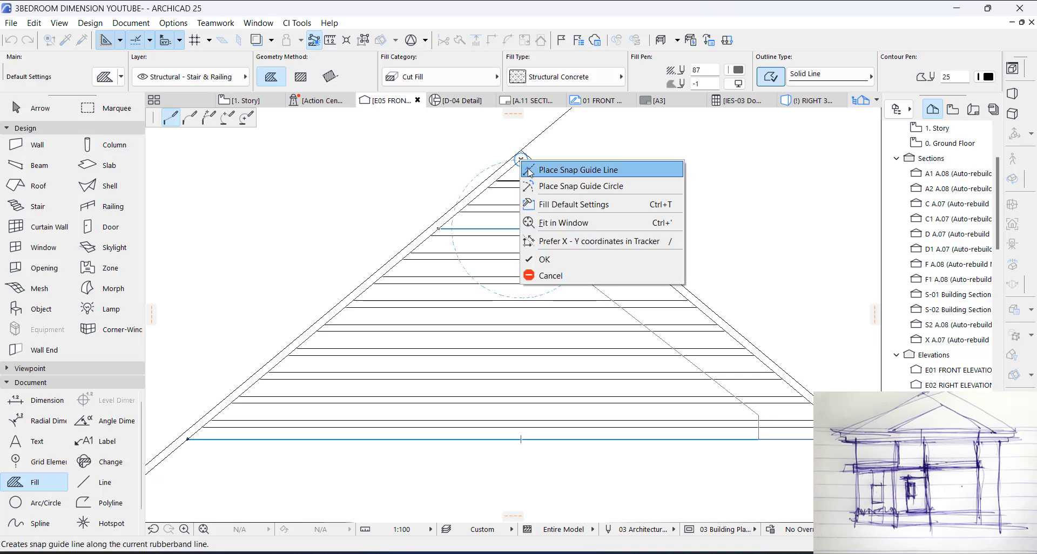
pyautogui.click(545, 260)
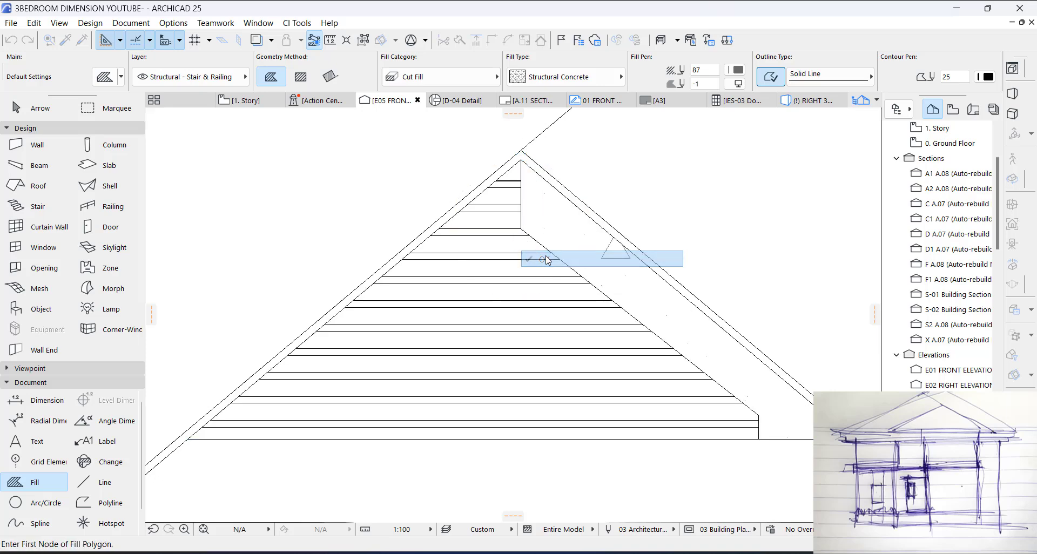
pyautogui.press('Escape')
pyautogui.click(625, 314)
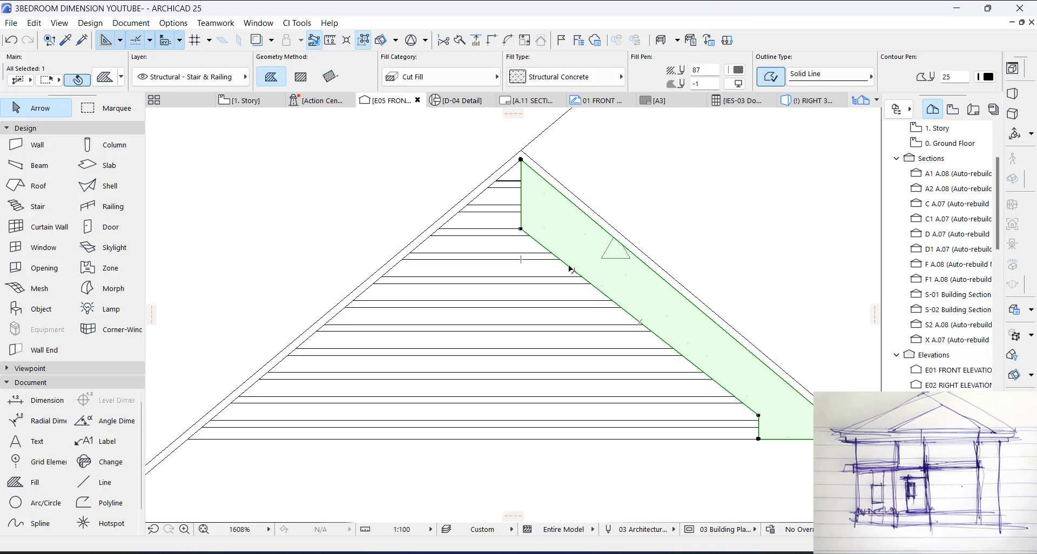
pyautogui.scroll(1, 526, 192)
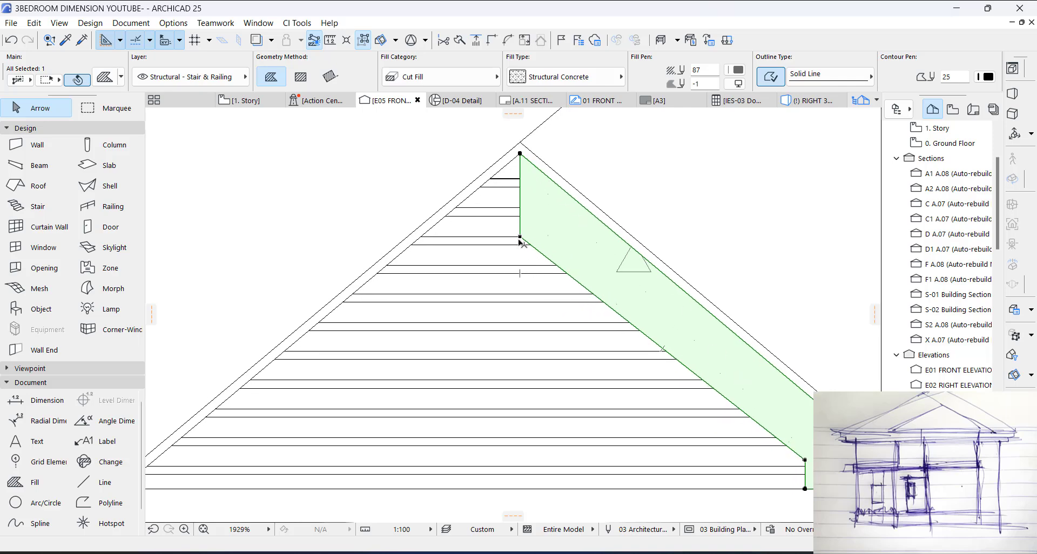
pyautogui.press('Escape')
# Step: Draw a solid line along the right slope of the smaller louver, from its base corner to just beyond the apex
pyautogui.scroll(-4, 581, 274)
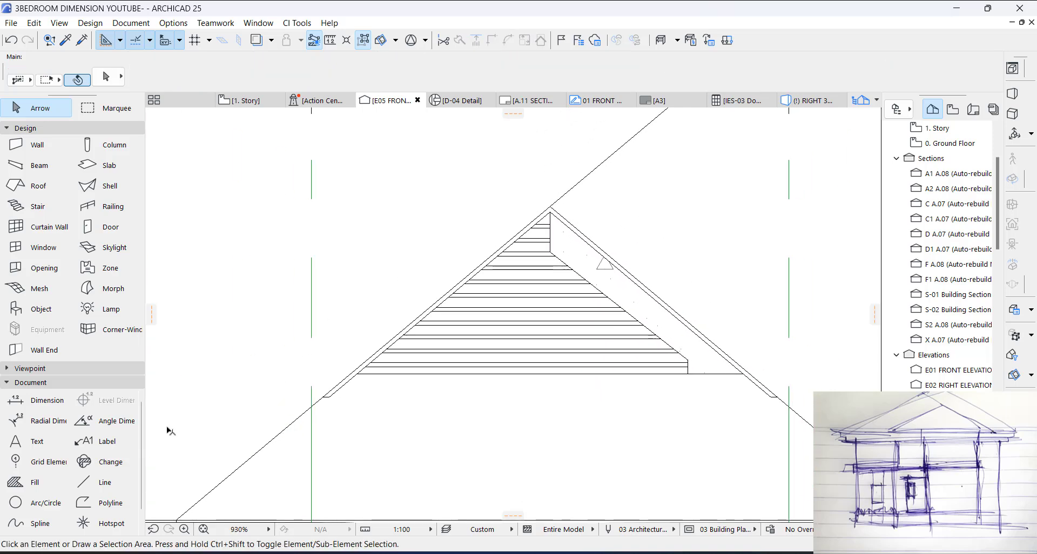
pyautogui.click(95, 483)
pyautogui.scroll(3, 692, 417)
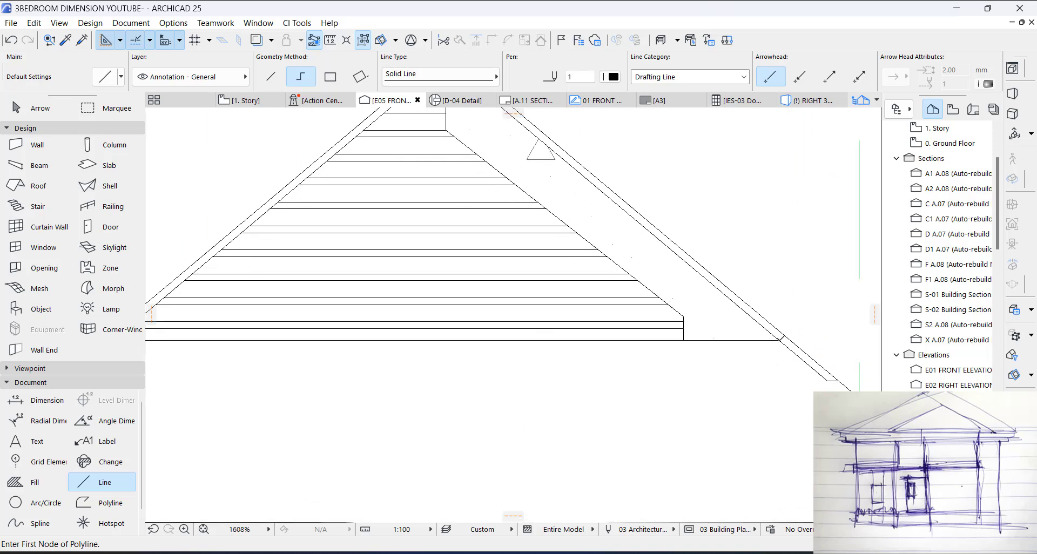
pyautogui.click(778, 340)
pyautogui.moveTo(662, 259); pyautogui.dragTo(758, 440, button='middle')
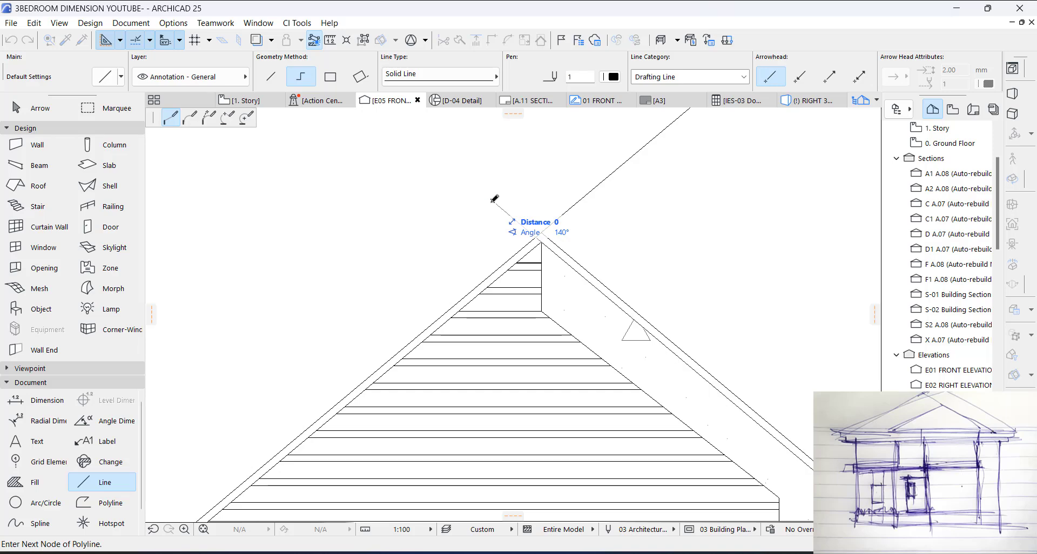
pyautogui.rightClick(491, 199)
pyautogui.click(516, 300)
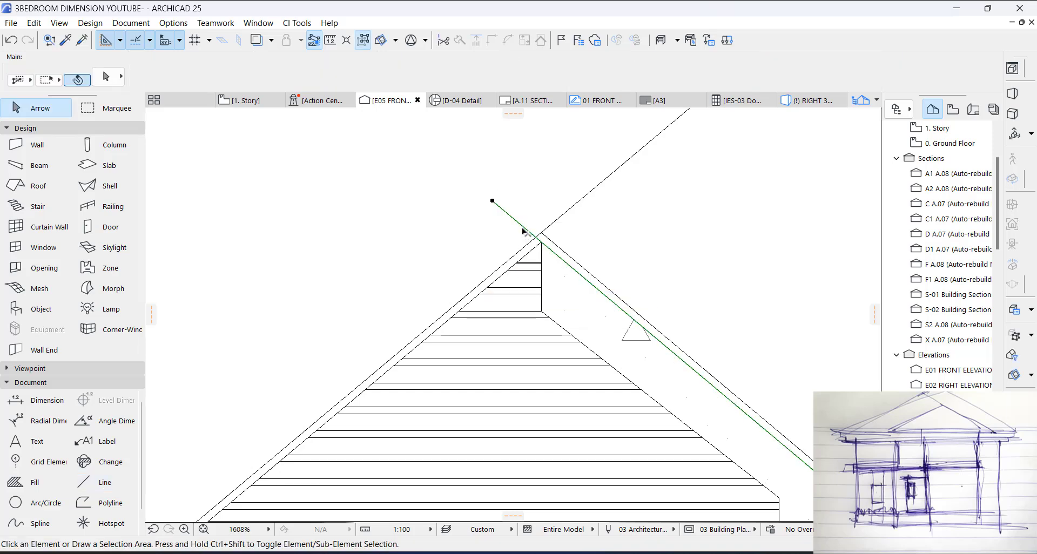
# Step: Move the sloping line inward from the louver's right slope towards the fill's inner edge
pyautogui.scroll(-4, 519, 208)
pyautogui.scroll(5, 700, 355)
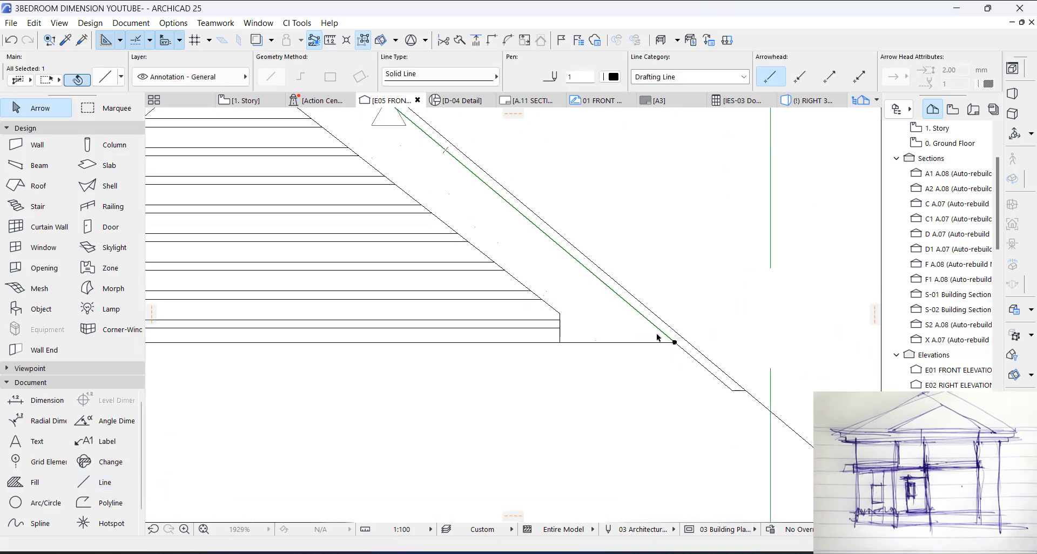
pyautogui.hotkey('ctrl', 'd')
pyautogui.click(611, 289)
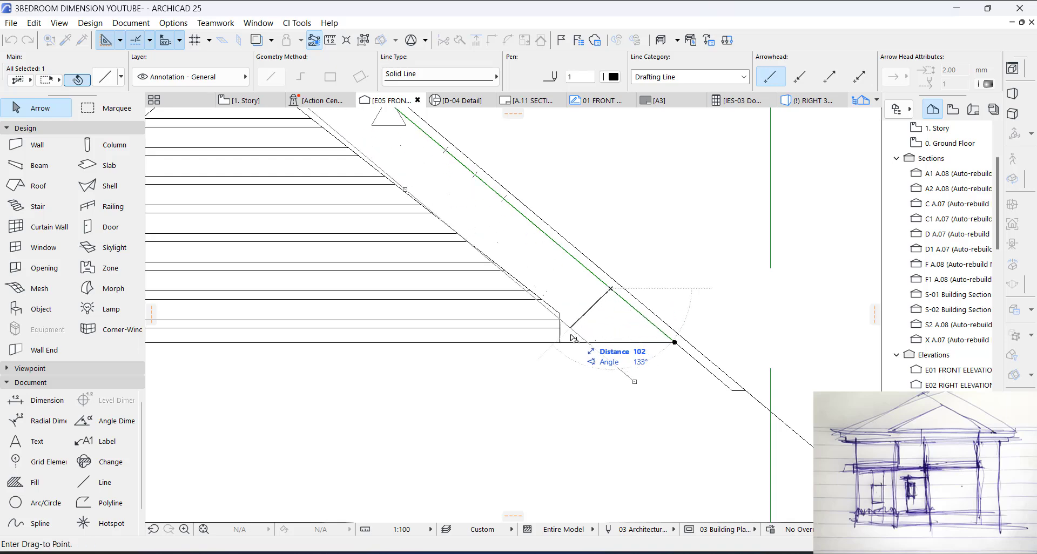
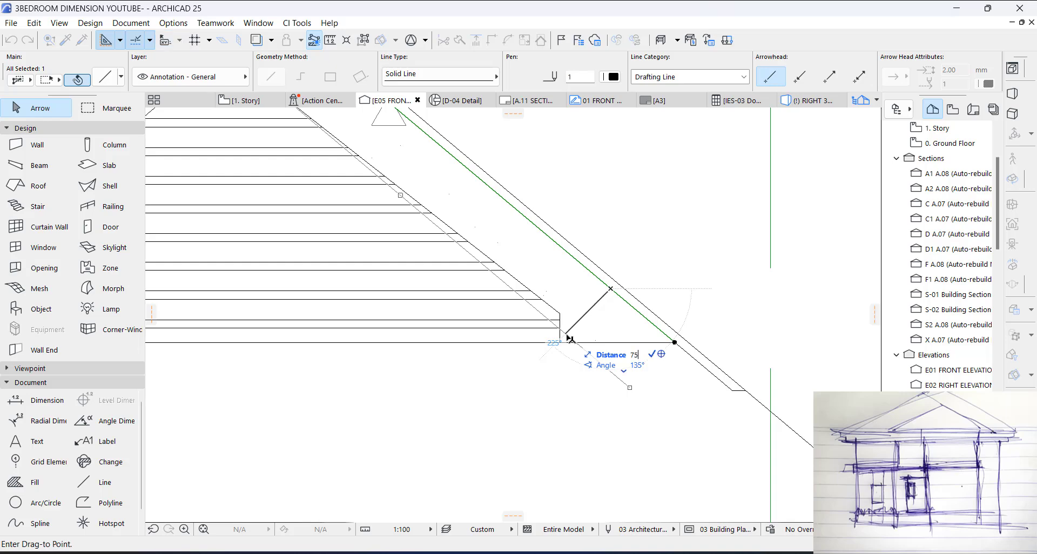
# Step: Place the sloping line 75 mm inward from the louver's right slope, and offset the fill's inner edge to meet it near the base
pyautogui.press('Return')
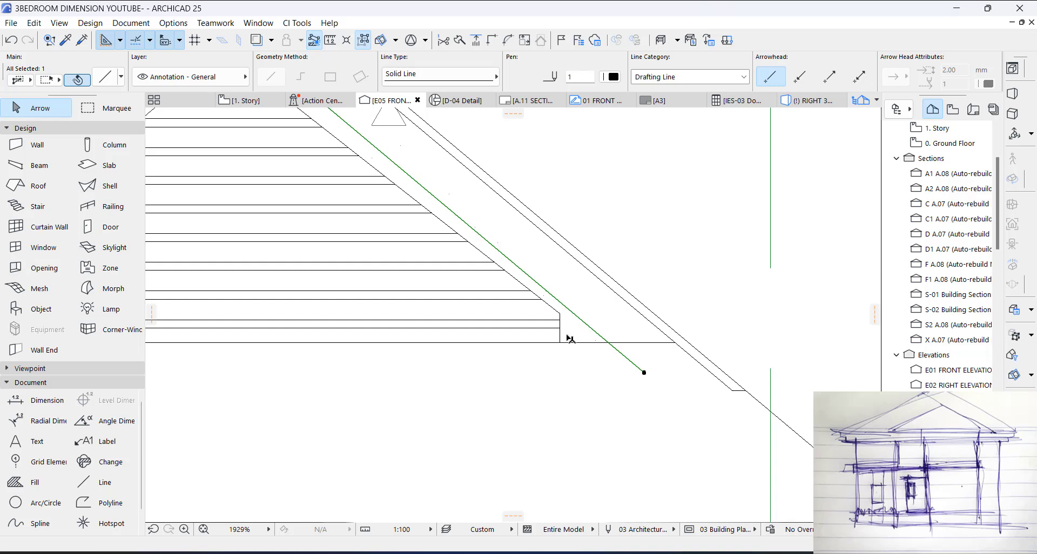
pyautogui.press('Escape')
pyautogui.scroll(2, 558, 320)
pyautogui.scroll(1, 559, 319)
pyautogui.click(560, 312)
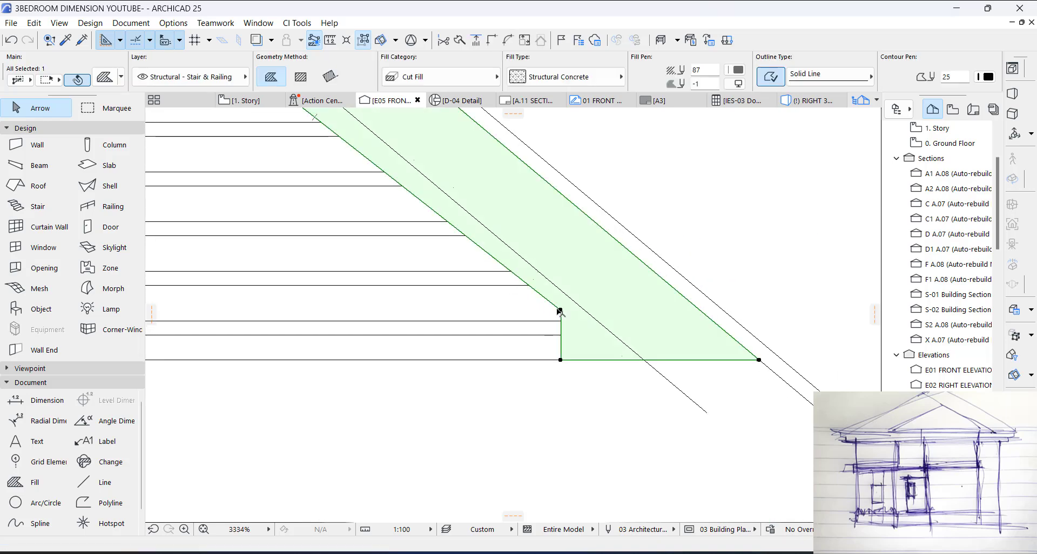
pyautogui.click(554, 305)
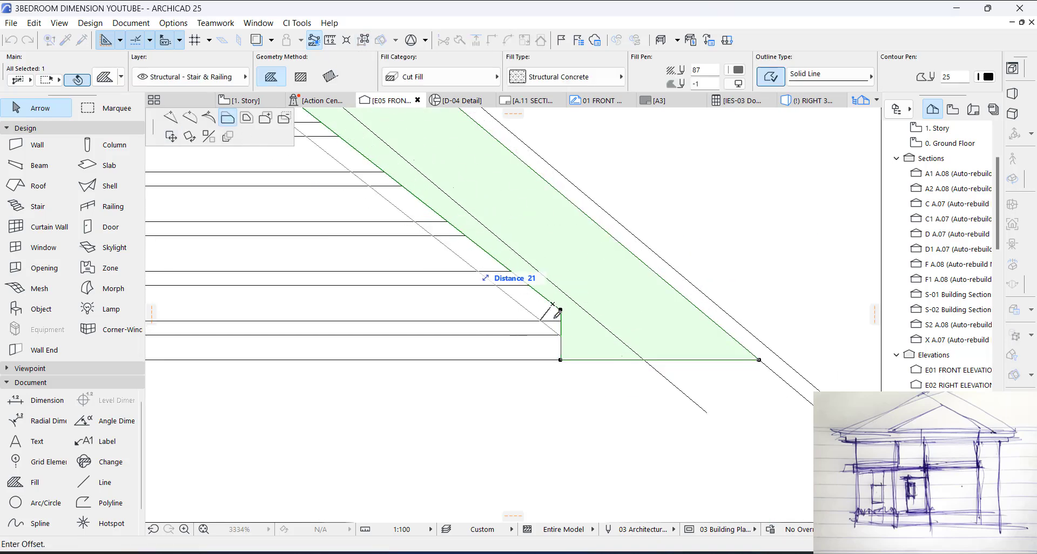
pyautogui.click(564, 287)
# Step: Move the fill's inner corner below the apex vertically onto the sloping line
pyautogui.scroll(-4, 538, 273)
pyautogui.scroll(-2, 538, 273)
pyautogui.moveTo(537, 273); pyautogui.dragTo(632, 457, button='middle')
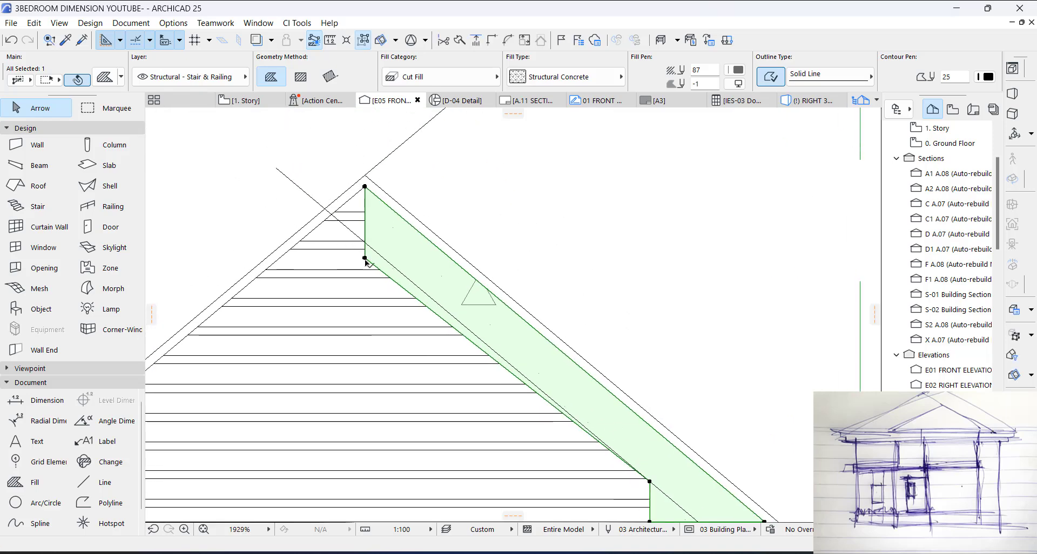
pyautogui.click(365, 259)
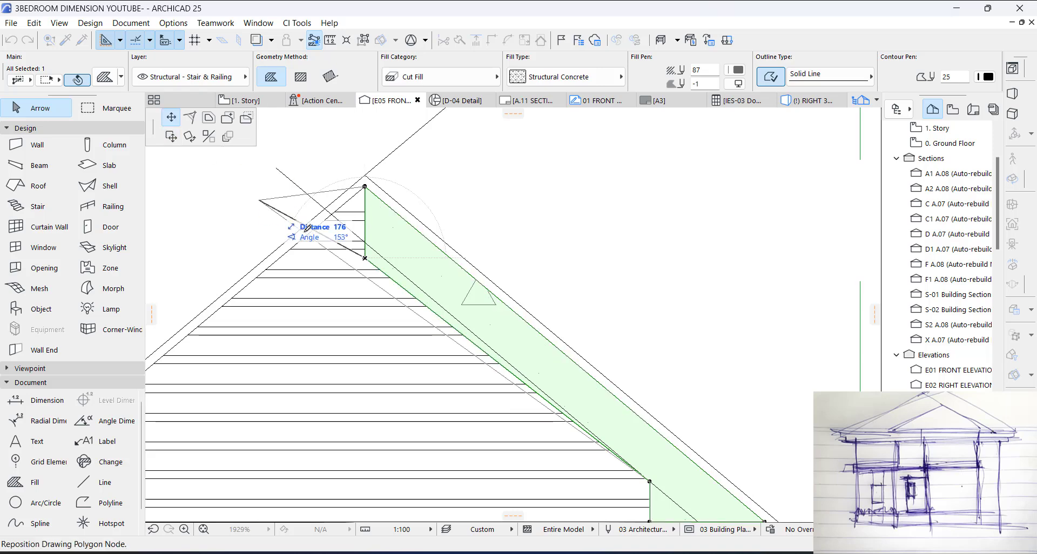
pyautogui.click(366, 242)
pyautogui.click(571, 236)
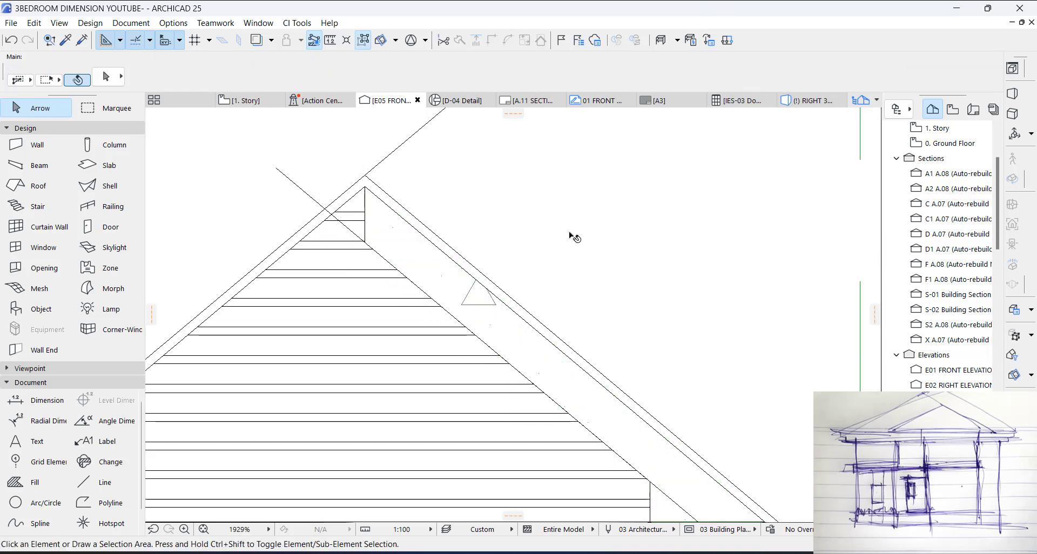
# Step: Mirror a copy of the sloping line about the vertical axis through the smaller louver's apex
pyautogui.scroll(-4, 571, 236)
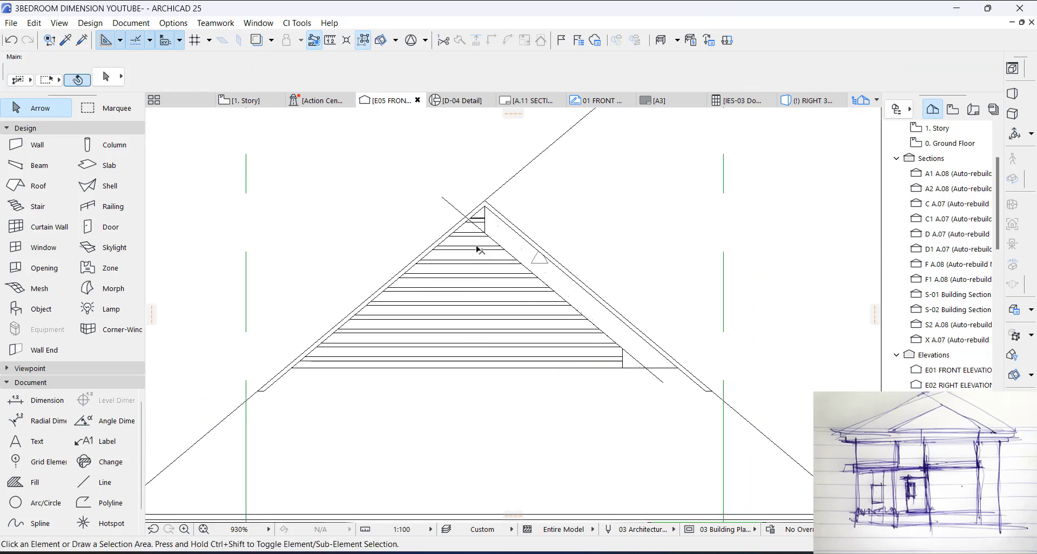
pyautogui.scroll(8, 470, 201)
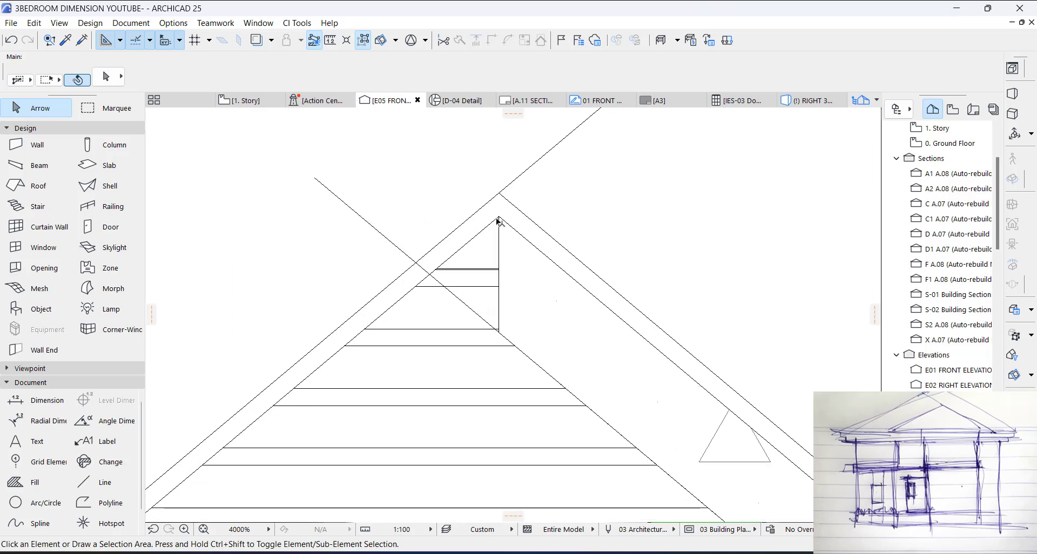
pyautogui.click(458, 299)
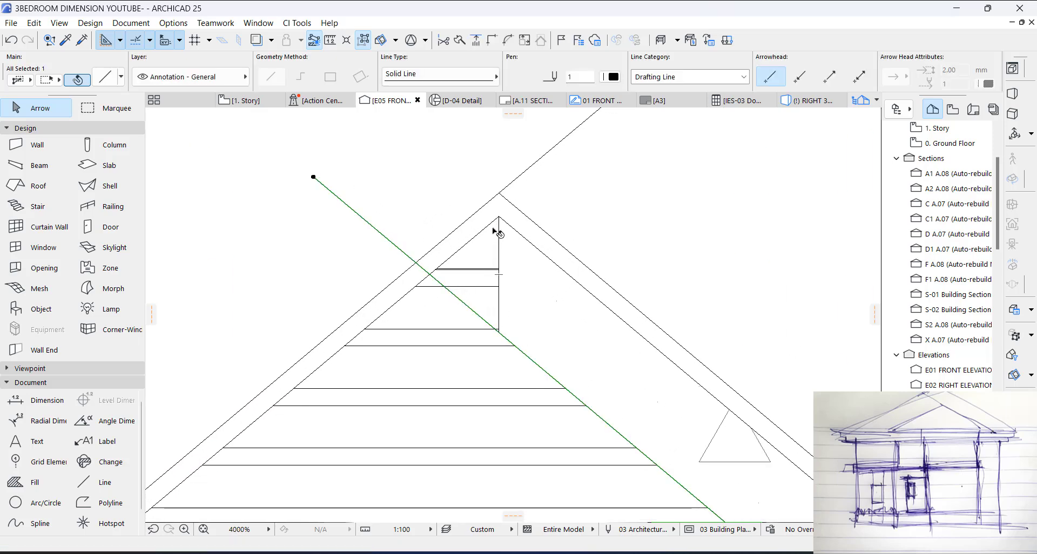
pyautogui.hotkey('ctrl', 'm')
pyautogui.press('ctrl')
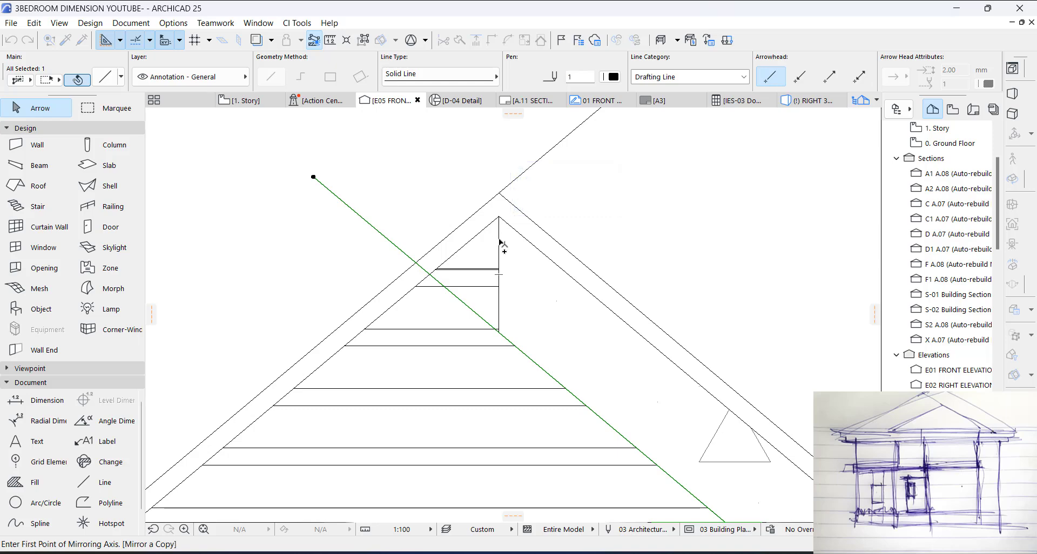
pyautogui.click(499, 242)
pyautogui.click(499, 162)
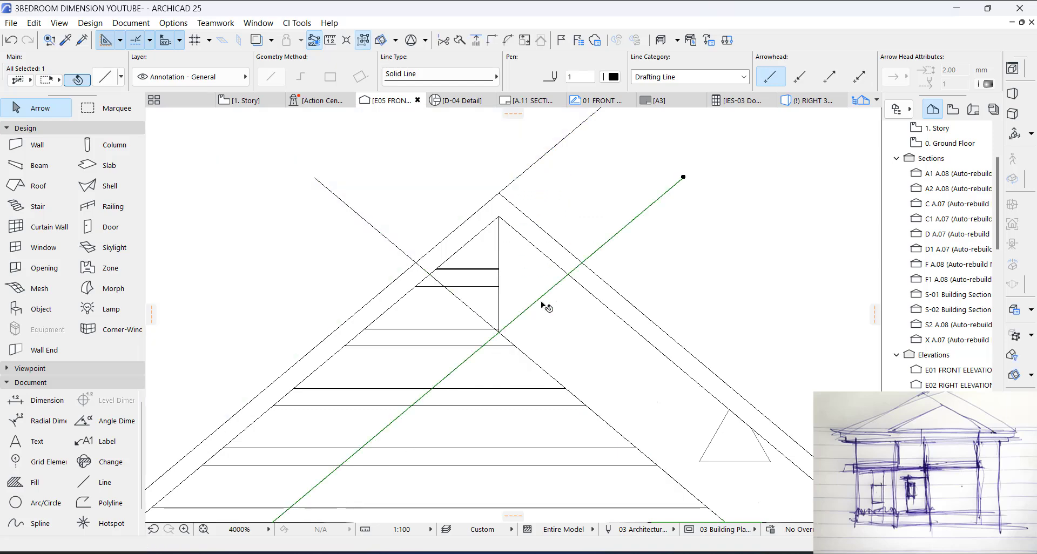
pyautogui.press('Escape')
pyautogui.click(528, 329)
pyautogui.press('Escape')
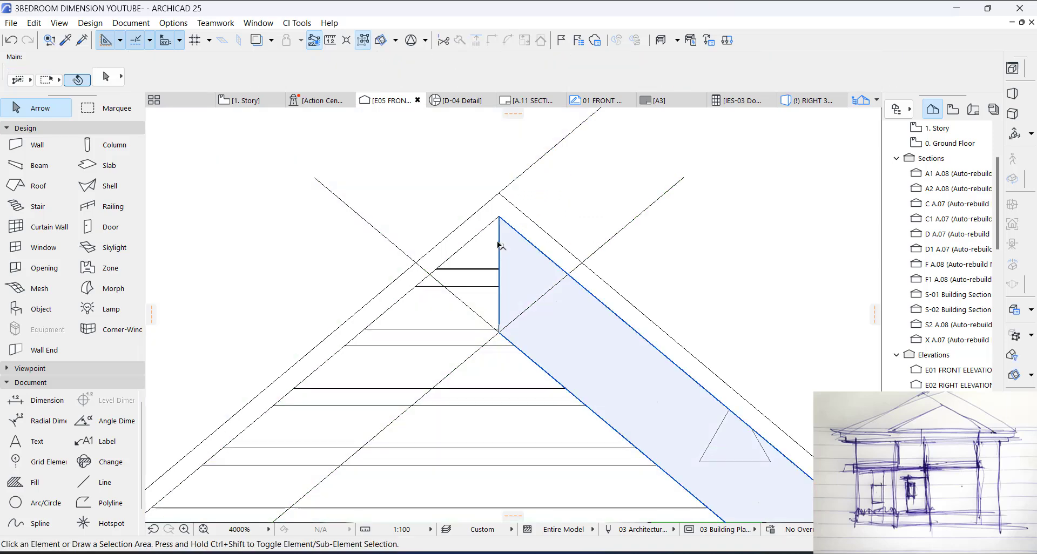
pyautogui.click(499, 246)
pyautogui.click(497, 225)
pyautogui.scroll(-3, 551, 186)
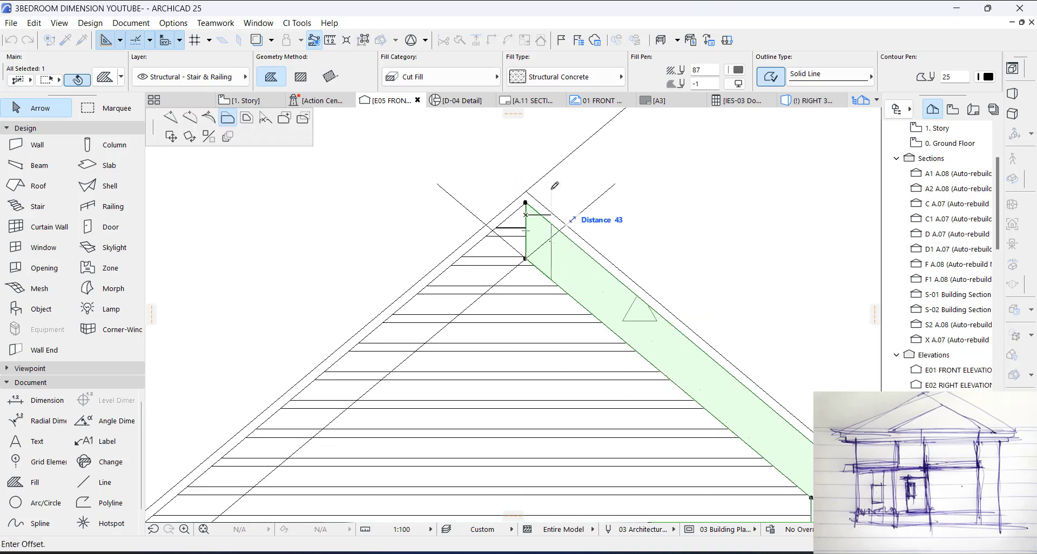
pyautogui.scroll(-2, 555, 185)
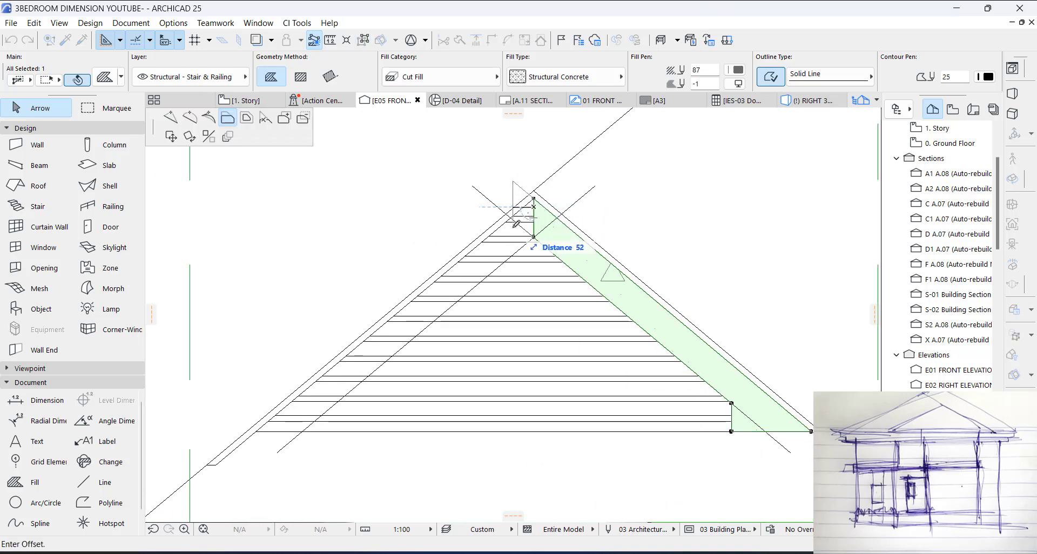
pyautogui.press('Escape')
pyautogui.press('Escape')
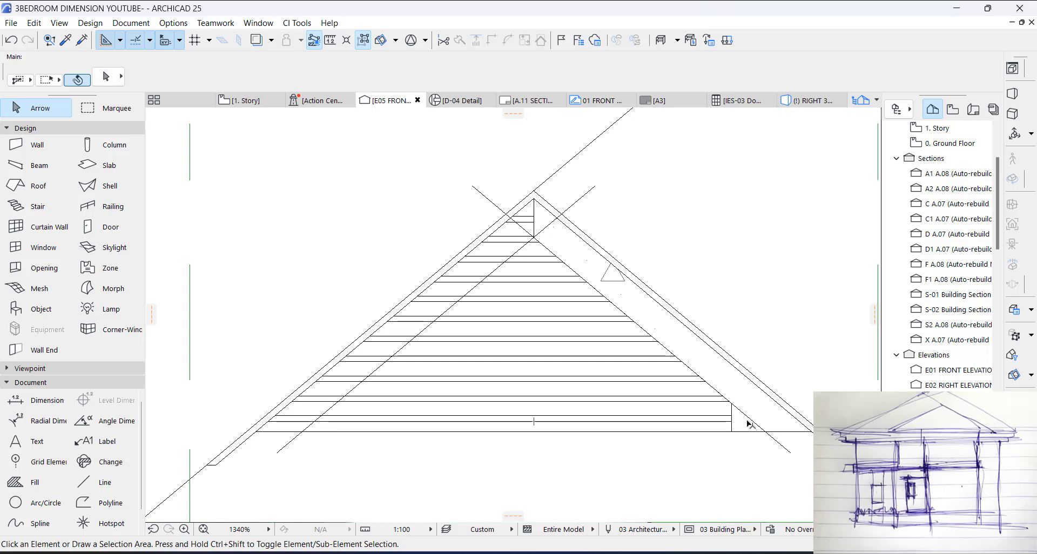
# Step: Draw a horizontal solid line from the fill's lower inner corner across the louver to beyond its left slope
pyautogui.press('l')
pyautogui.click(732, 403)
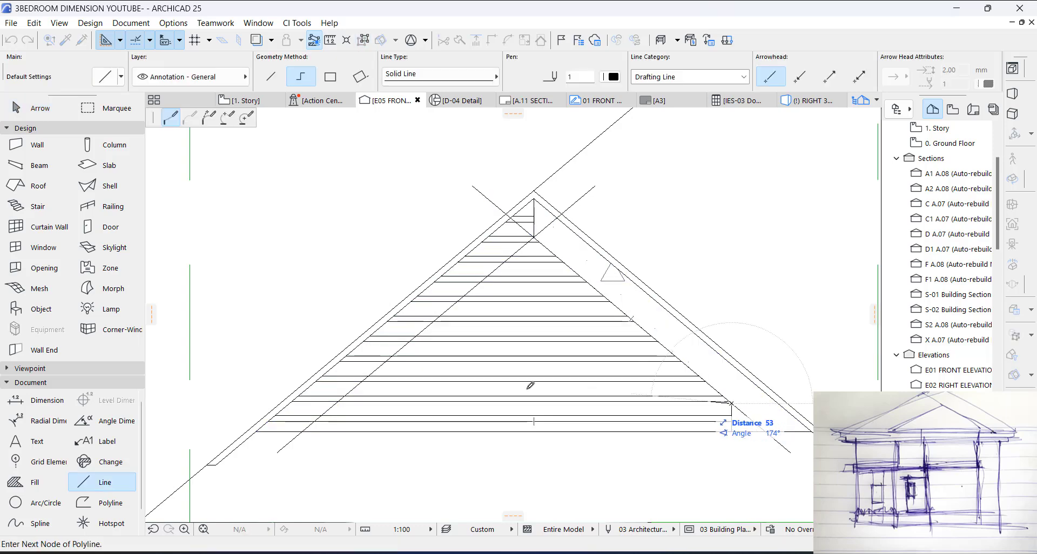
pyautogui.rightClick(221, 404)
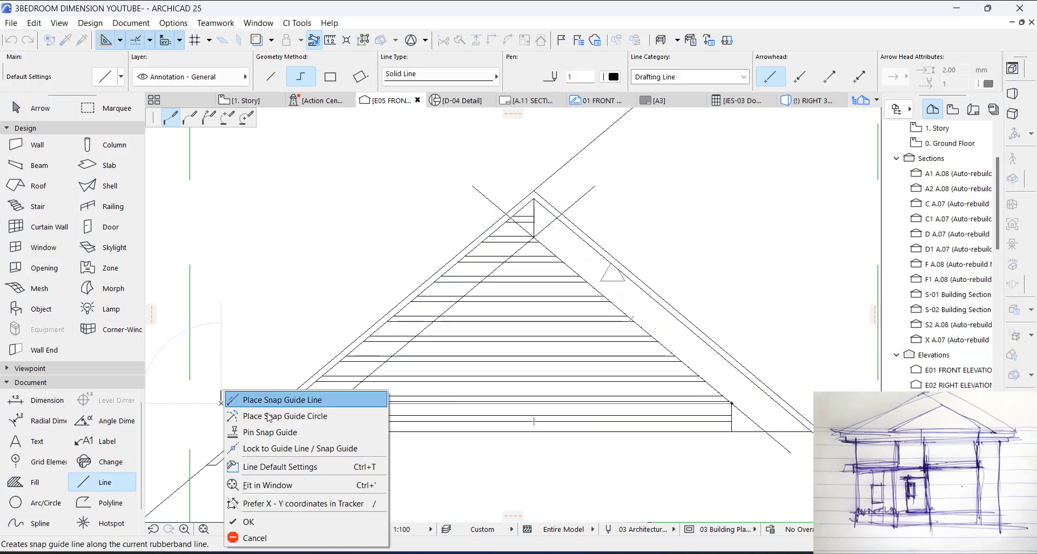
pyautogui.click(268, 522)
pyautogui.press('Escape')
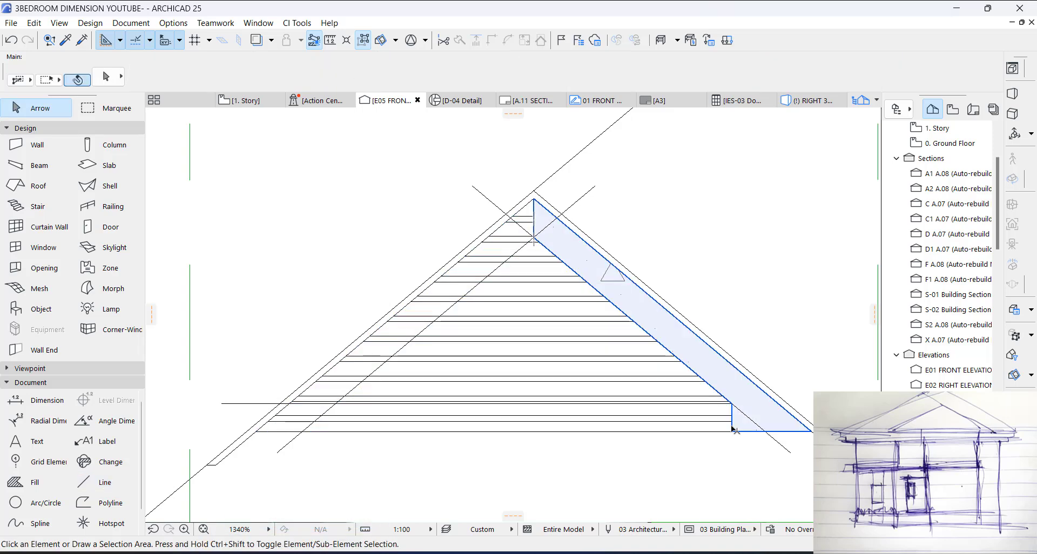
# Step: Insert a node on the fill's vertical apex edge and place it at the louver's left base corner
pyautogui.click(576, 274)
pyautogui.click(535, 215)
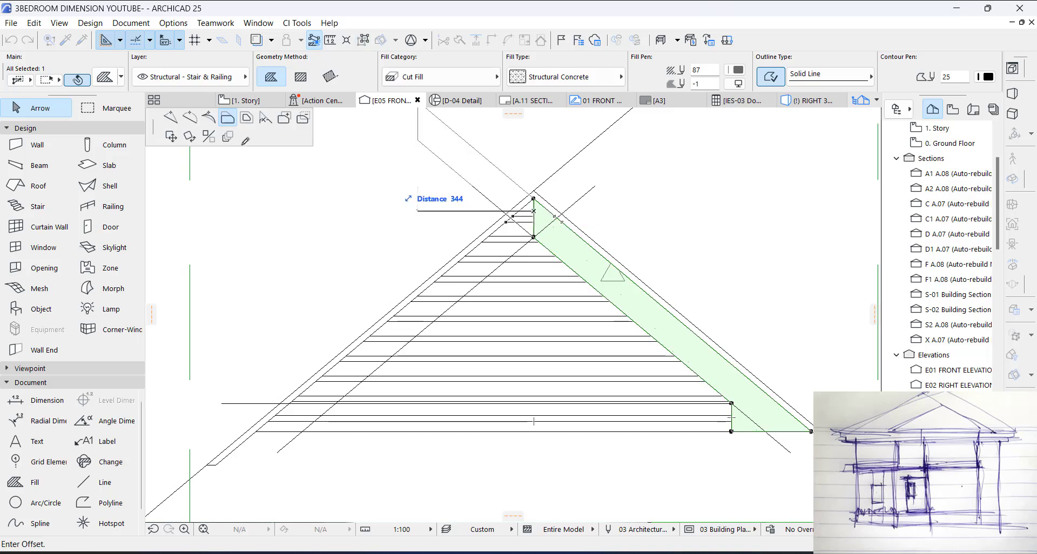
pyautogui.click(172, 114)
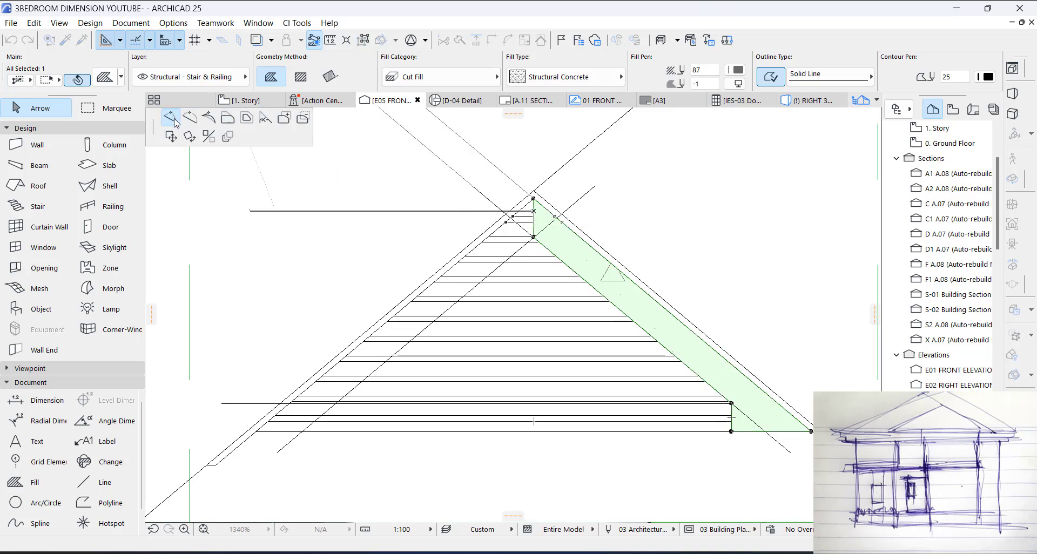
pyautogui.click(259, 429)
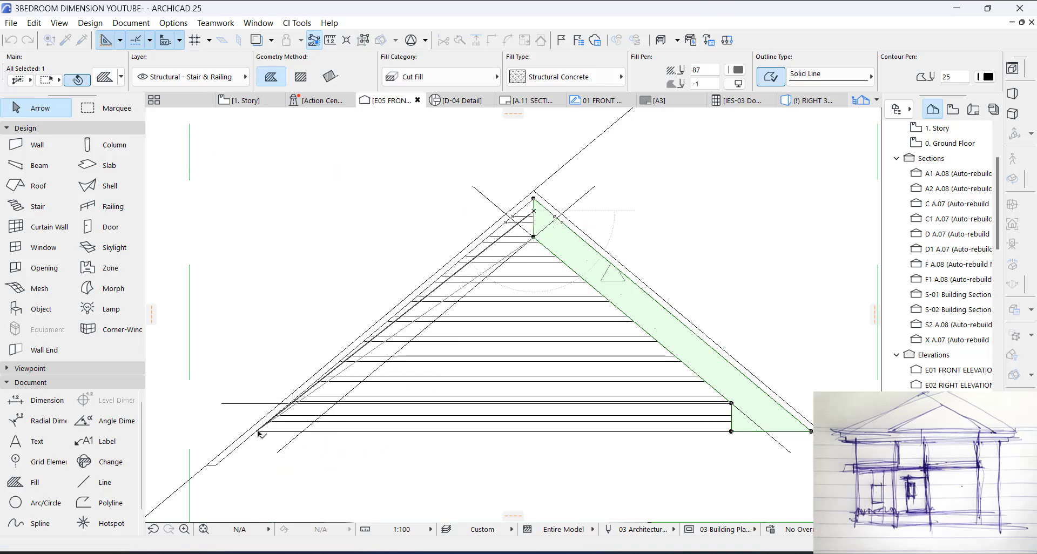
# Step: Insert a node on the fill's left inner edge and place it where the mirrored line crosses the louver's base
pyautogui.click(396, 340)
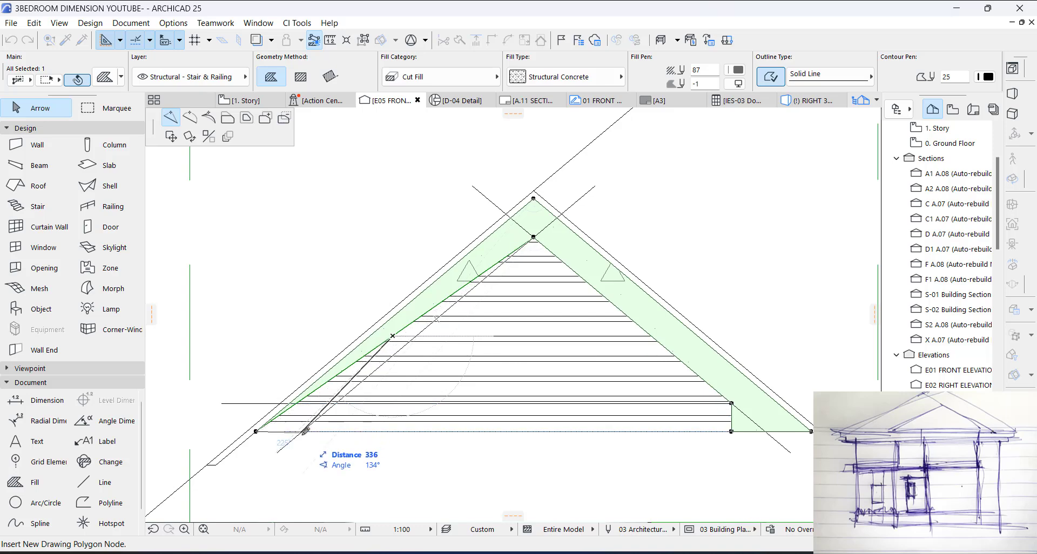
pyautogui.click(305, 431)
pyautogui.scroll(3, 343, 405)
pyautogui.scroll(5, 321, 411)
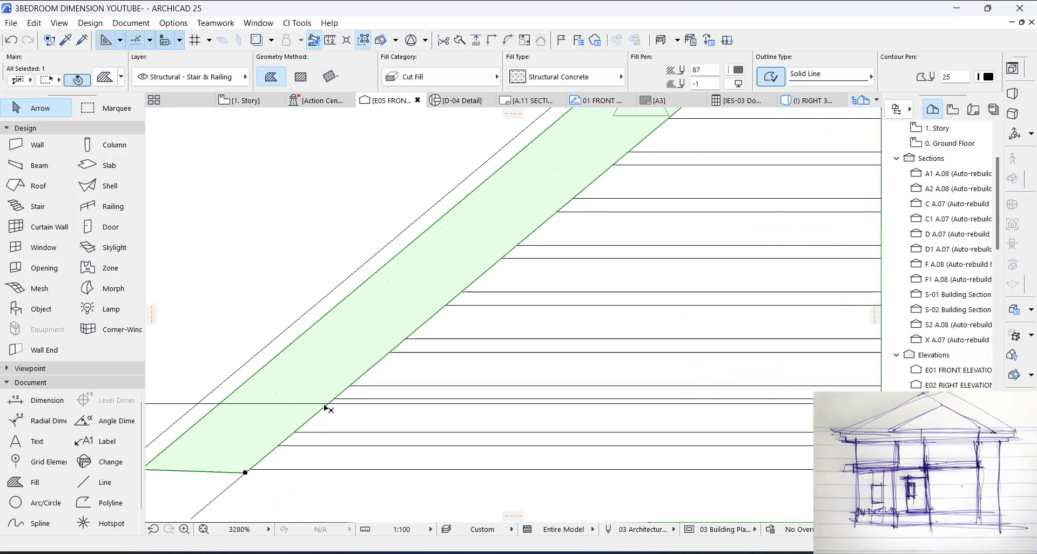
# Step: Add fill nodes at the intersection of the left inner edge with the horizontal line and about 77 mm straight below it
pyautogui.click(337, 395)
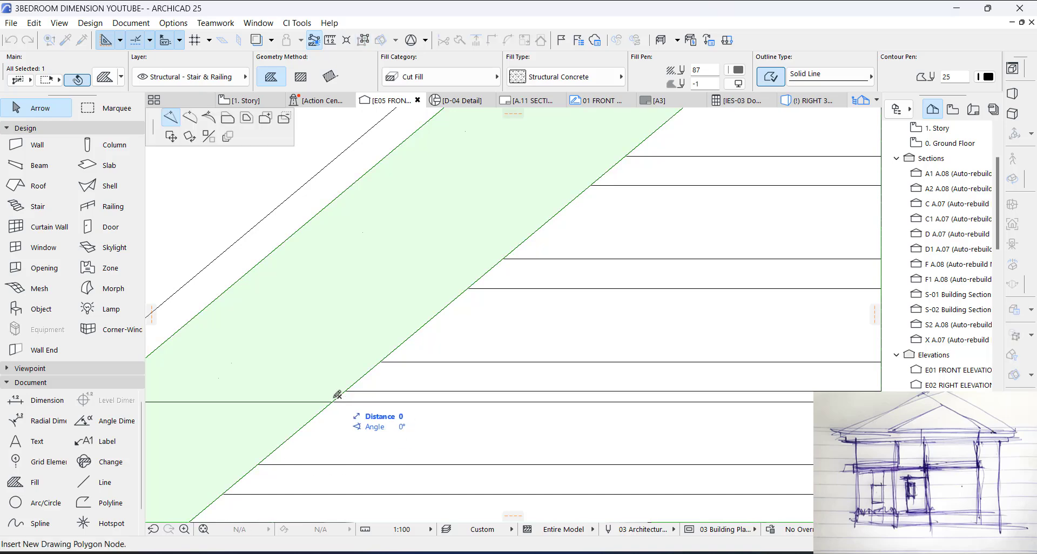
pyautogui.click(332, 402)
pyautogui.scroll(-4, 480, 264)
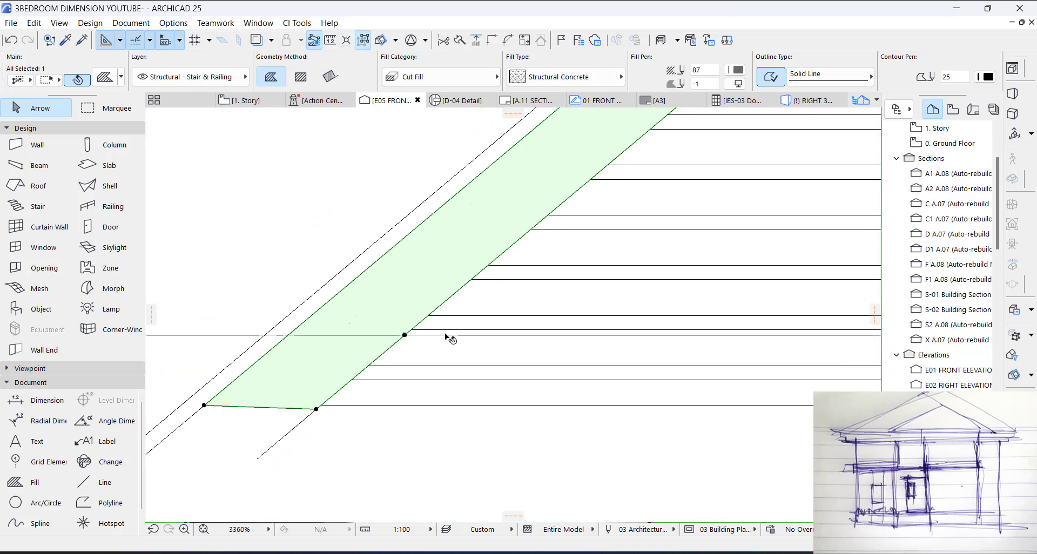
pyautogui.scroll(2, 386, 406)
pyautogui.click(397, 313)
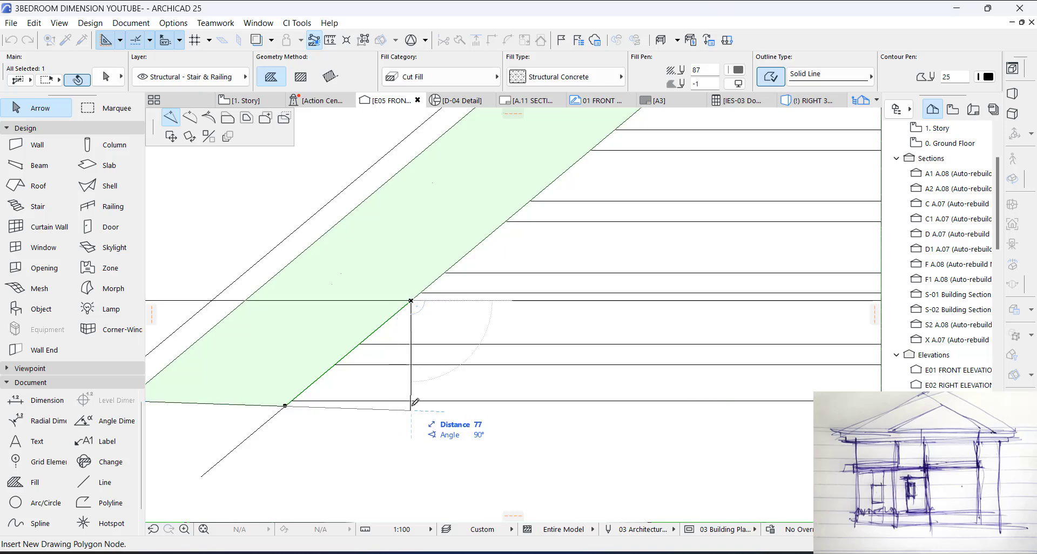
pyautogui.click(412, 409)
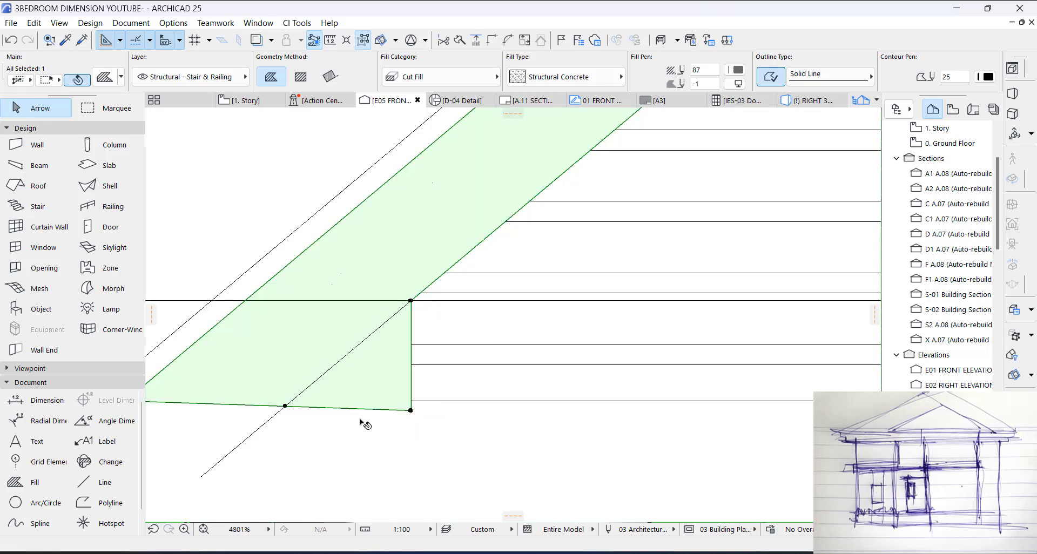
# Step: Merge the intermediate base node into the fill's new lower corner, and level that corner with the louver's base line
pyautogui.scroll(-2, 346, 411)
pyautogui.click(302, 381)
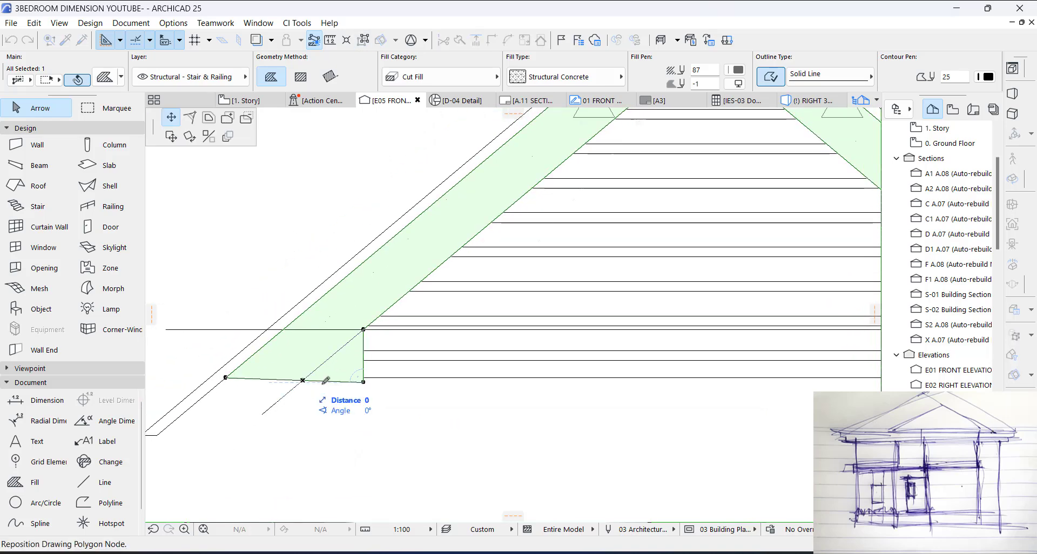
pyautogui.click(363, 382)
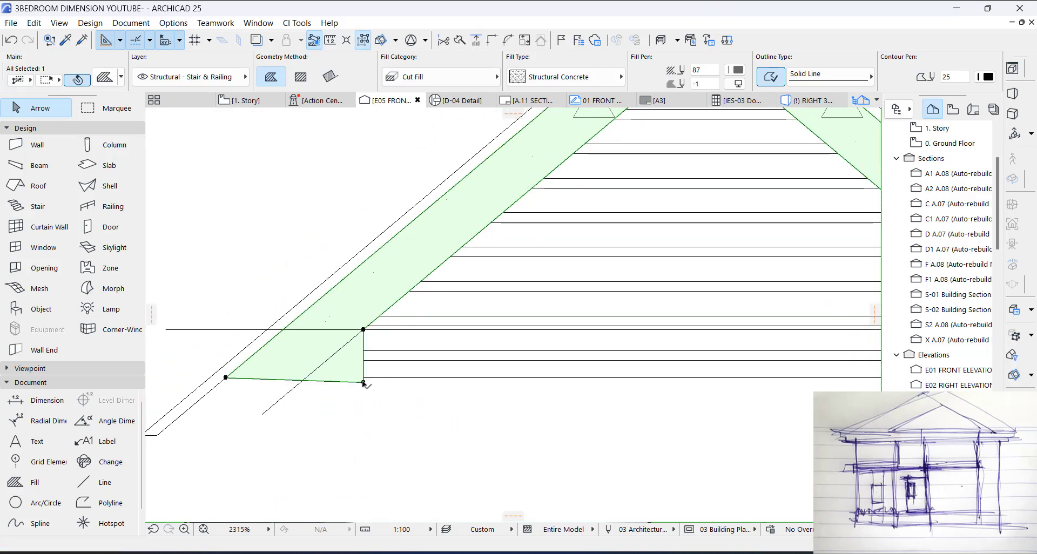
pyautogui.click(363, 382)
pyautogui.click(363, 378)
pyautogui.scroll(2, 236, 377)
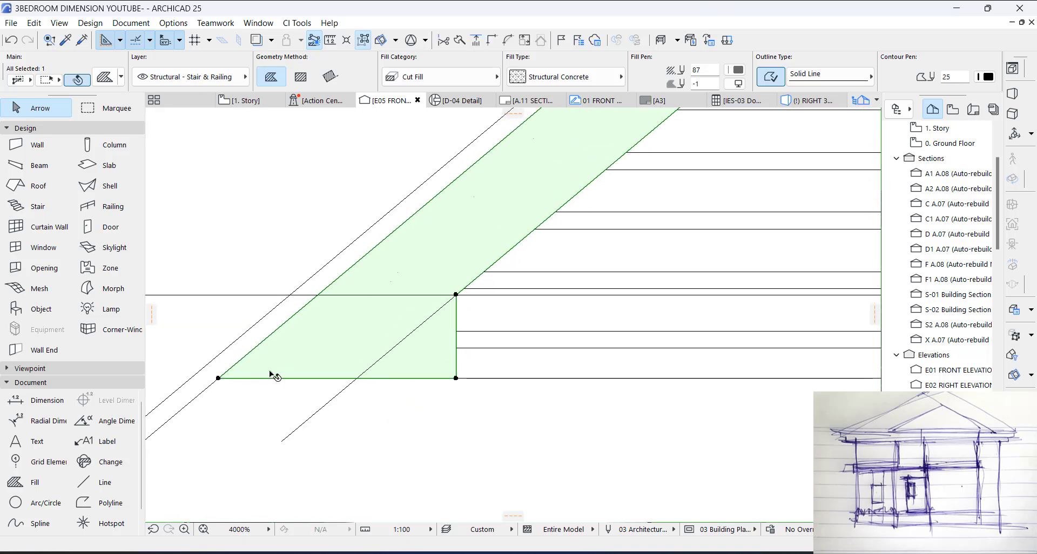
pyautogui.scroll(-5, 270, 372)
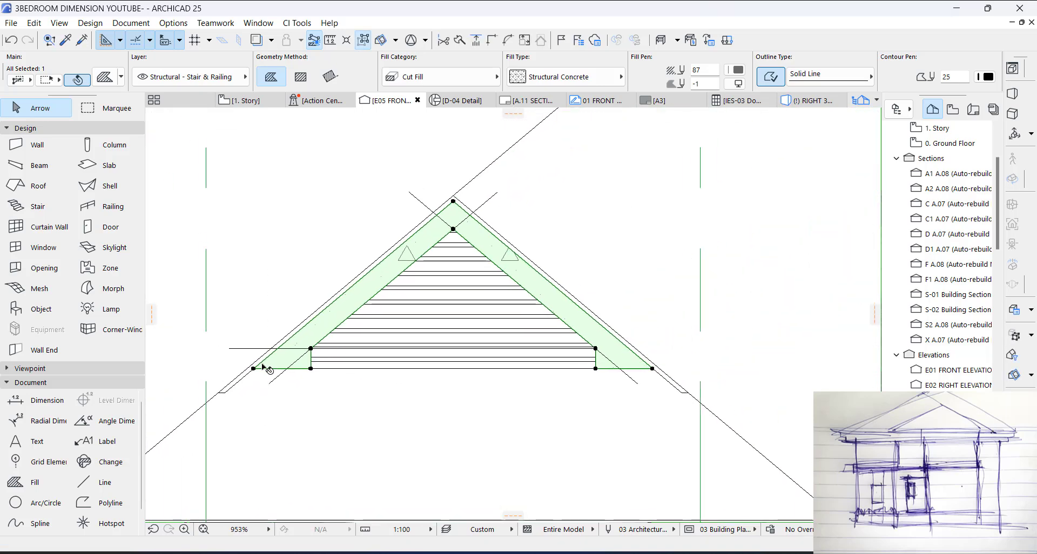
pyautogui.scroll(-1, 265, 369)
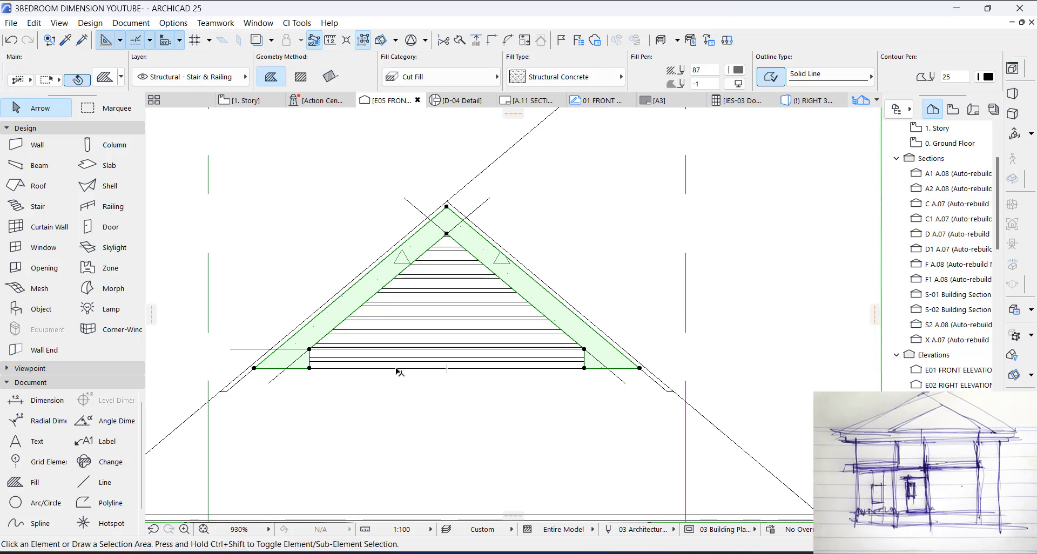
pyautogui.press('Escape')
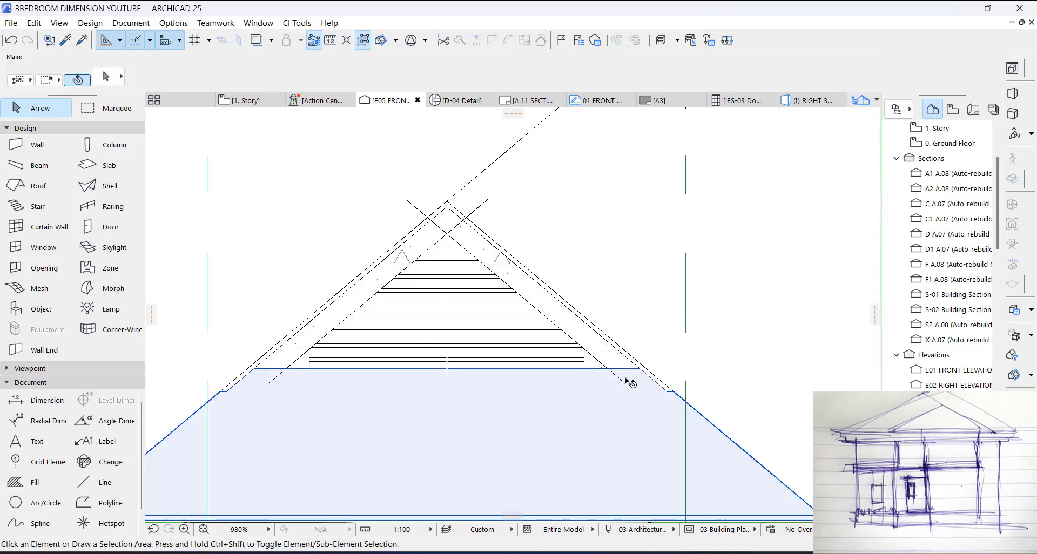
pyautogui.click(624, 368)
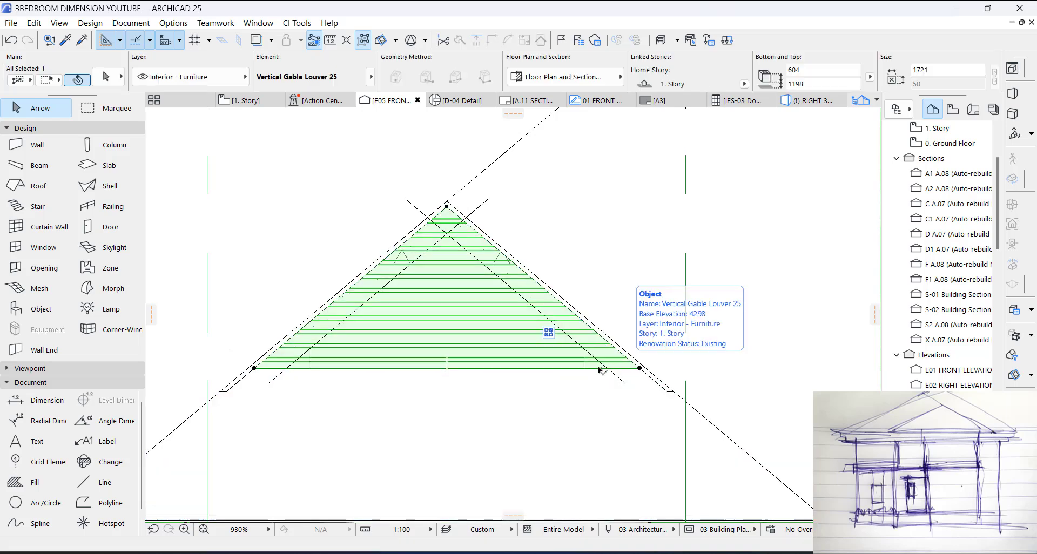
pyautogui.press('Escape')
pyautogui.click(586, 370)
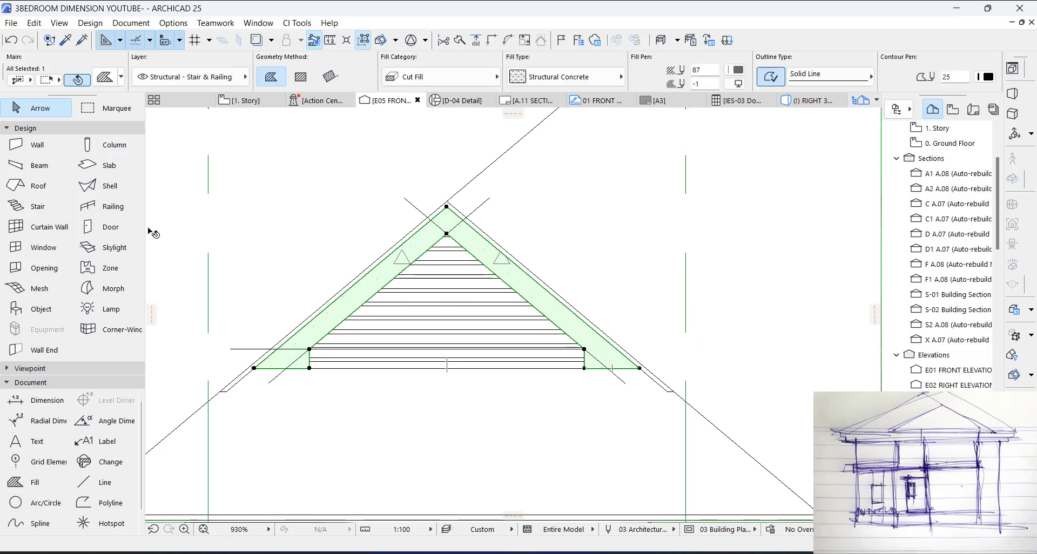
pyautogui.click(108, 291)
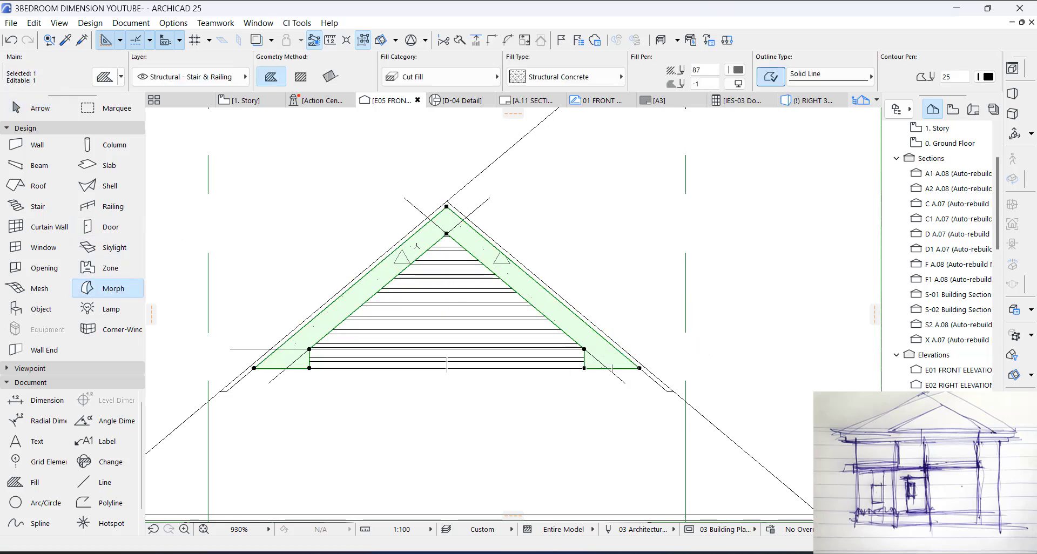
pyautogui.scroll(3, 447, 244)
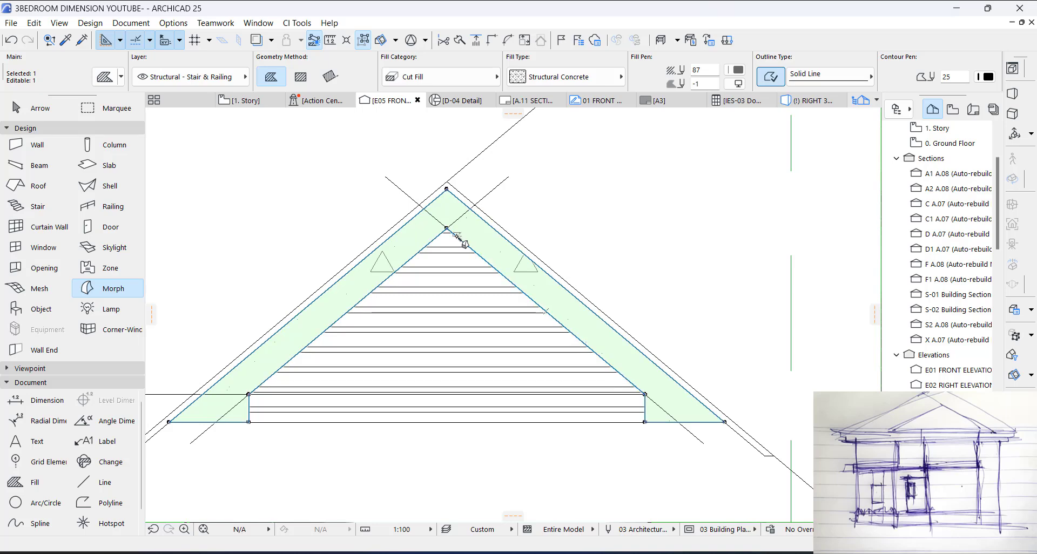
pyautogui.scroll(-8, 468, 240)
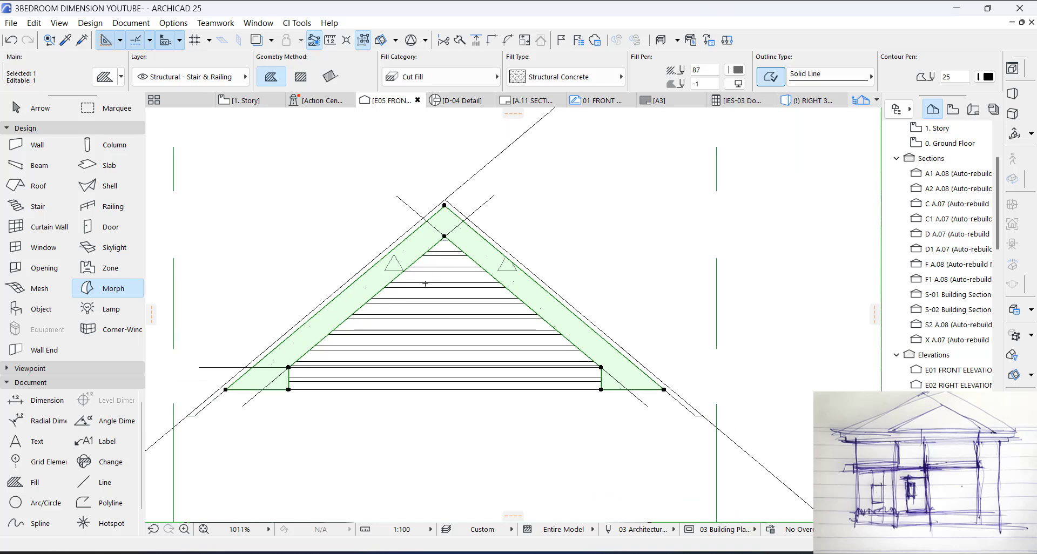
pyautogui.press('Escape')
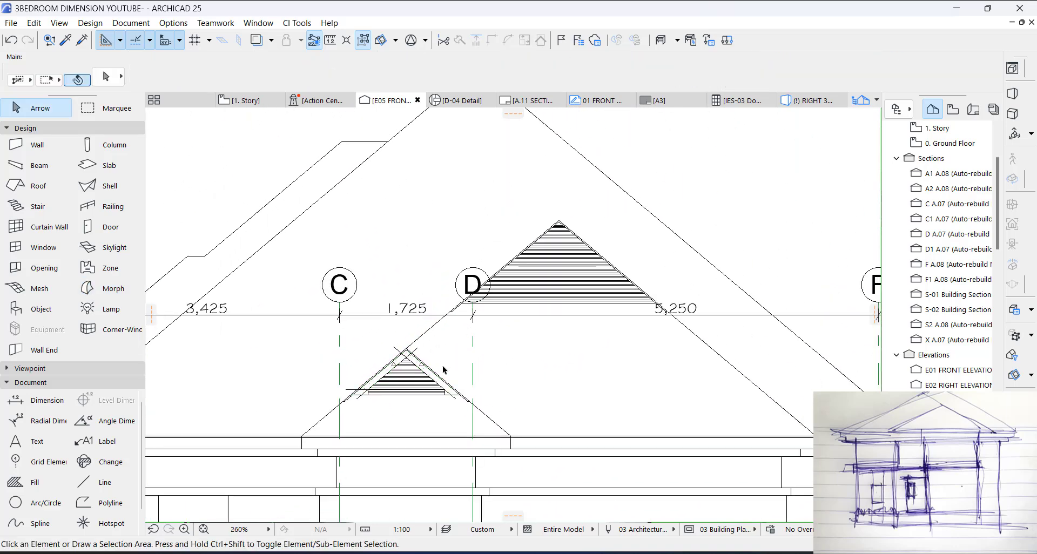
# Step: Move the two sloped guide lines and the horizontal line from the small gablet's roof apex to the larger gablet's roof apex
pyautogui.scroll(5, 467, 378)
pyautogui.click(462, 407)
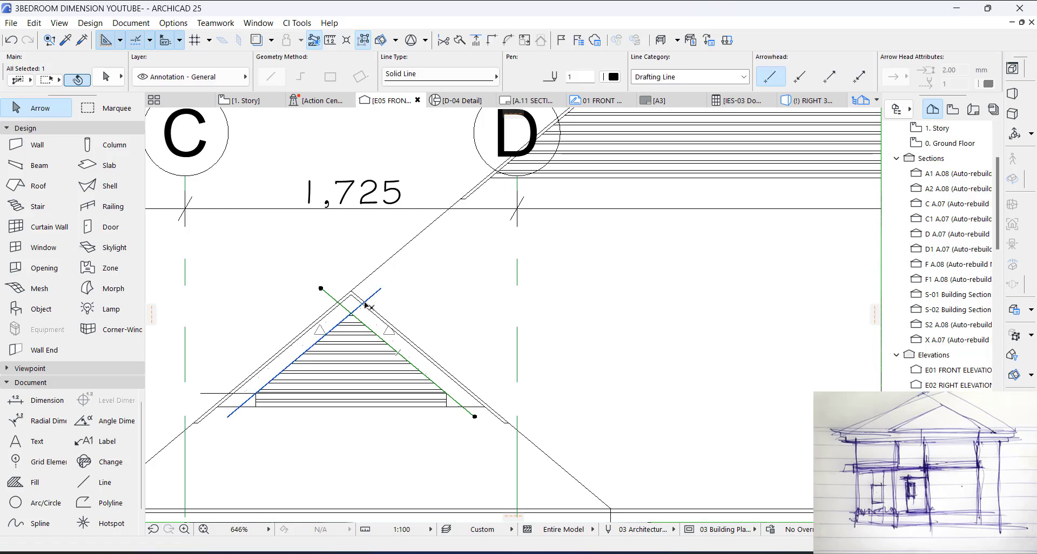
pyautogui.scroll(1, 305, 335)
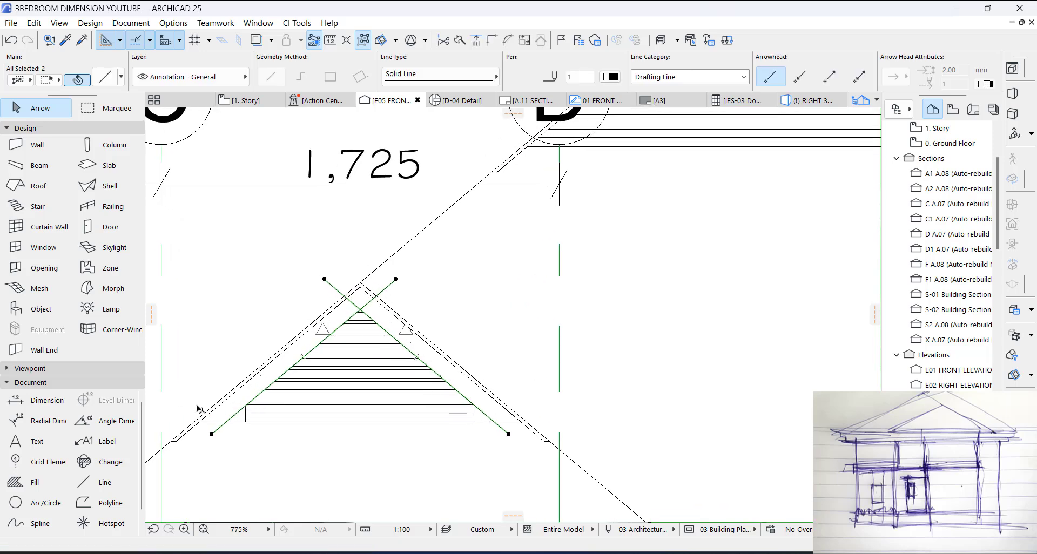
pyautogui.scroll(7, 348, 281)
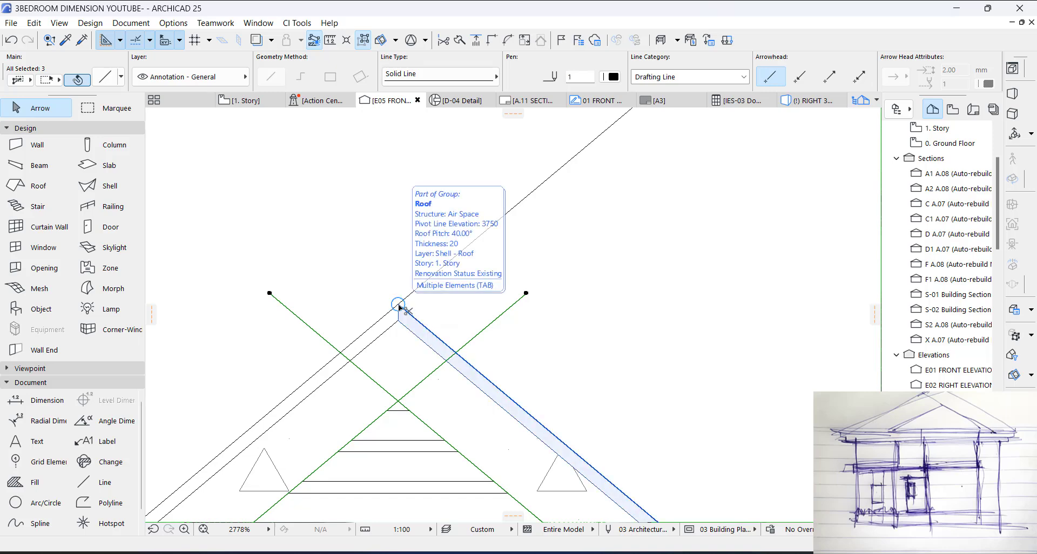
pyautogui.hotkey('ctrl', 'd')
pyautogui.click(399, 306)
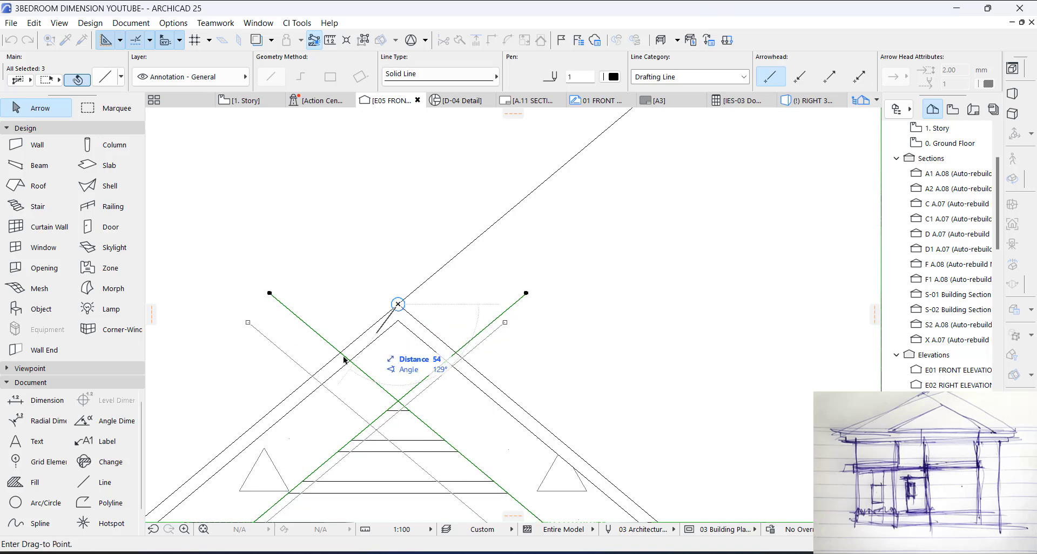
pyautogui.scroll(-5, 519, 287)
pyautogui.scroll(2, 566, 259)
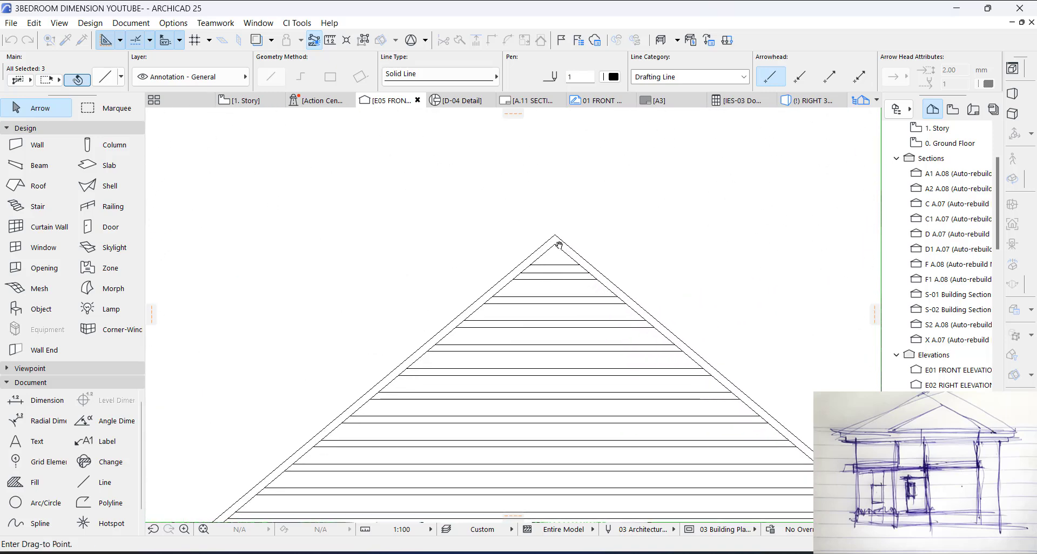
pyautogui.click(556, 232)
pyautogui.scroll(-3, 550, 170)
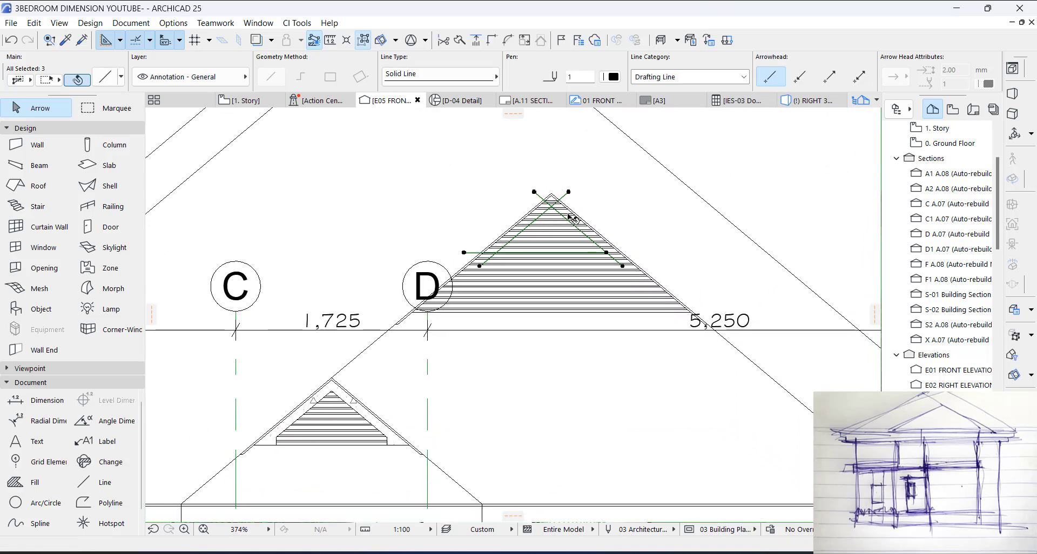
pyautogui.press('Escape')
# Step: Stretch the lower ends of both sloped guide lines along their slopes to the base of the larger louver
pyautogui.scroll(3, 479, 269)
pyautogui.click(480, 265)
pyautogui.click(479, 265)
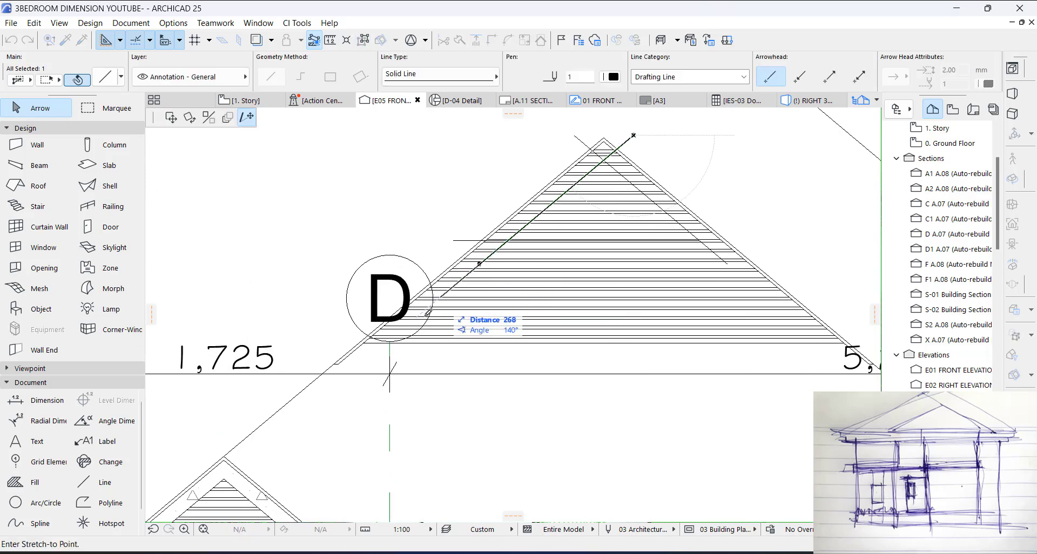
pyautogui.click(354, 370)
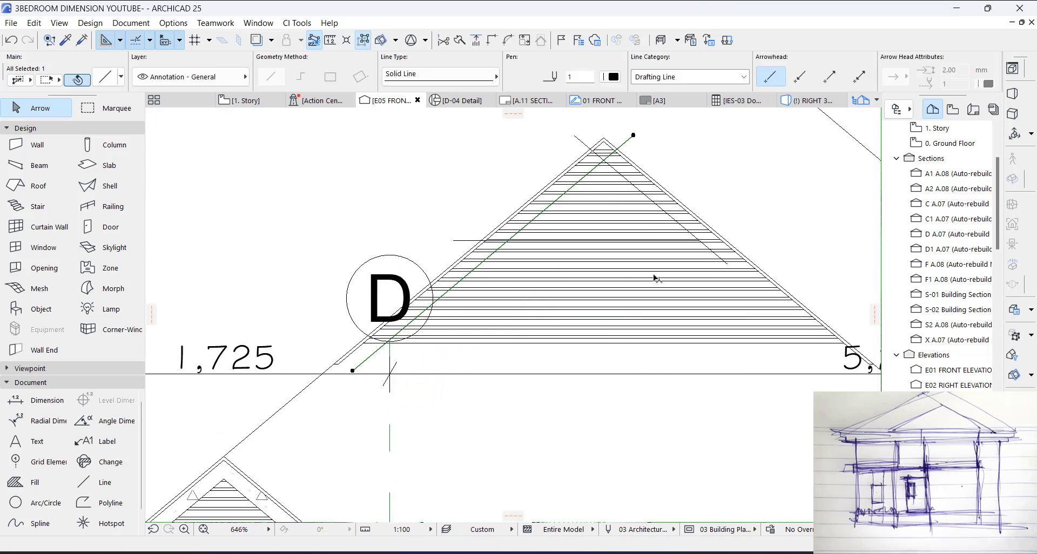
pyautogui.click(728, 265)
pyautogui.click(728, 264)
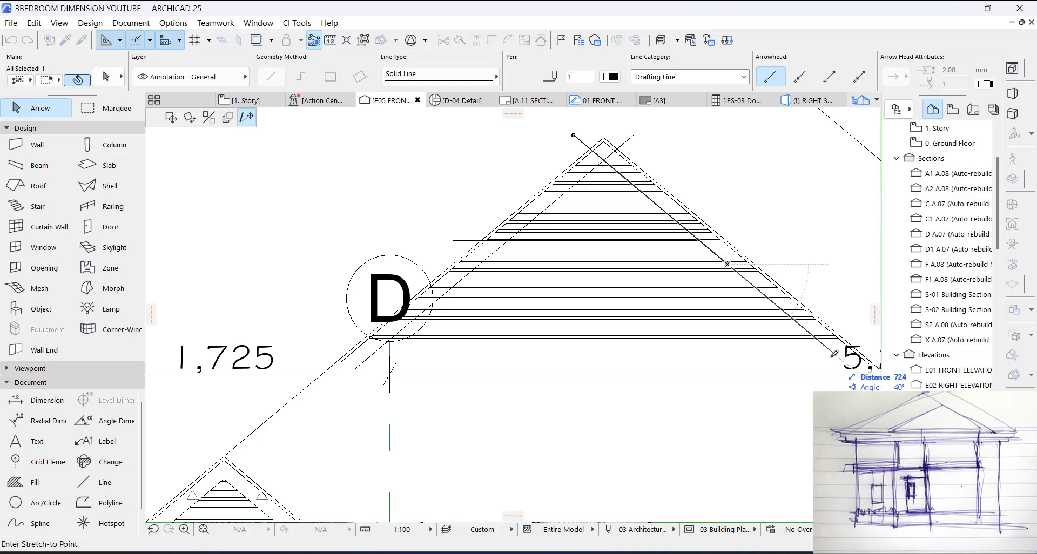
pyautogui.click(835, 354)
pyautogui.scroll(-4, 674, 278)
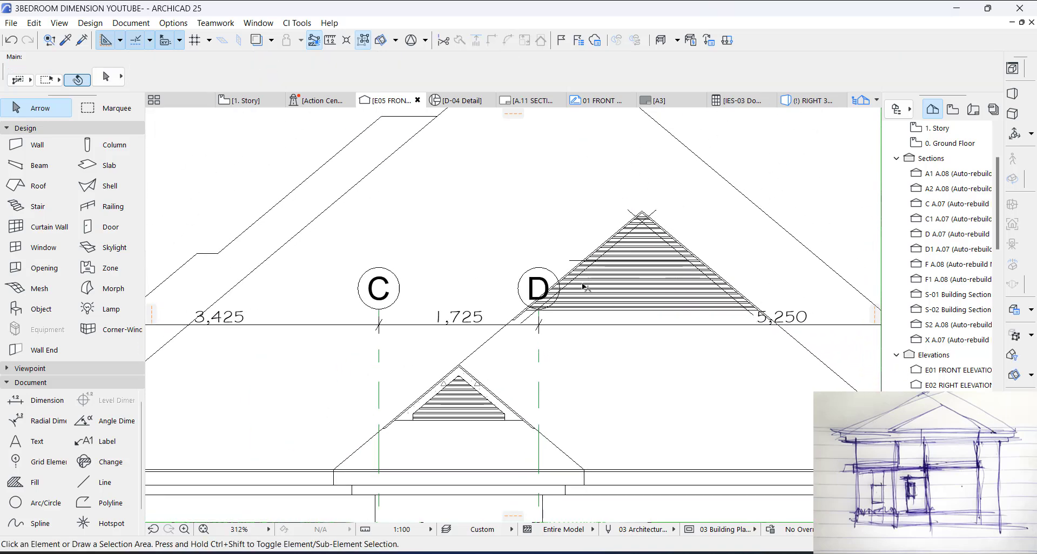
# Step: Move the horizontal guide line down so its left end lies beside the left sloped line, just above the larger louver's base
pyautogui.click(569, 262)
pyautogui.scroll(3, 571, 261)
pyautogui.hotkey('ctrl', 'd')
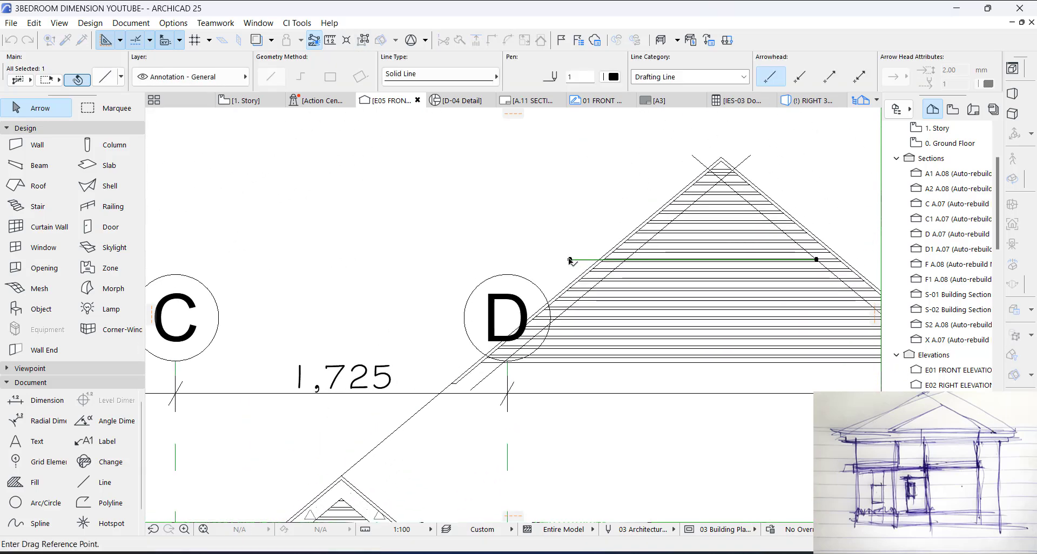
pyautogui.click(570, 260)
pyautogui.scroll(3, 544, 340)
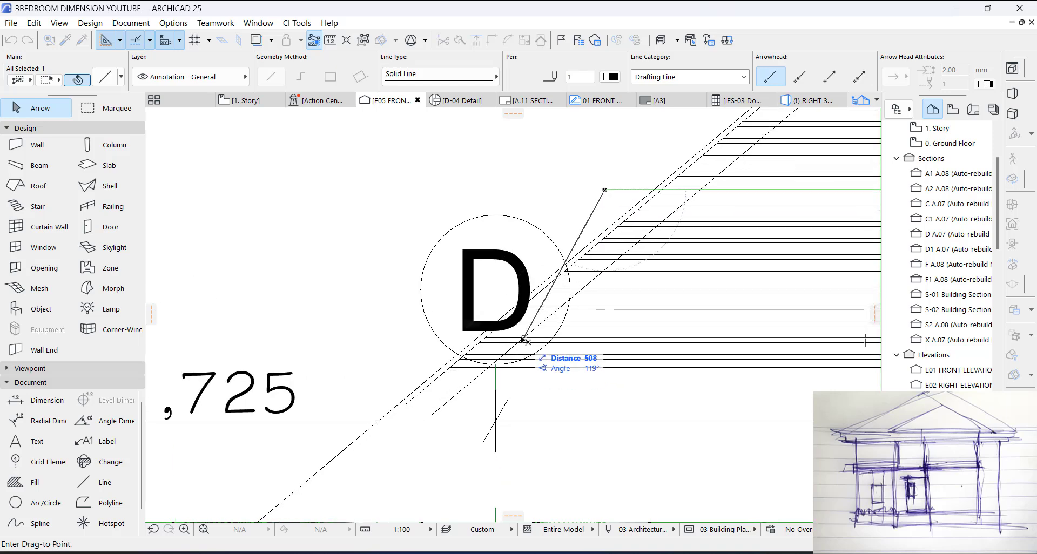
pyautogui.scroll(2, 518, 338)
pyautogui.click(514, 334)
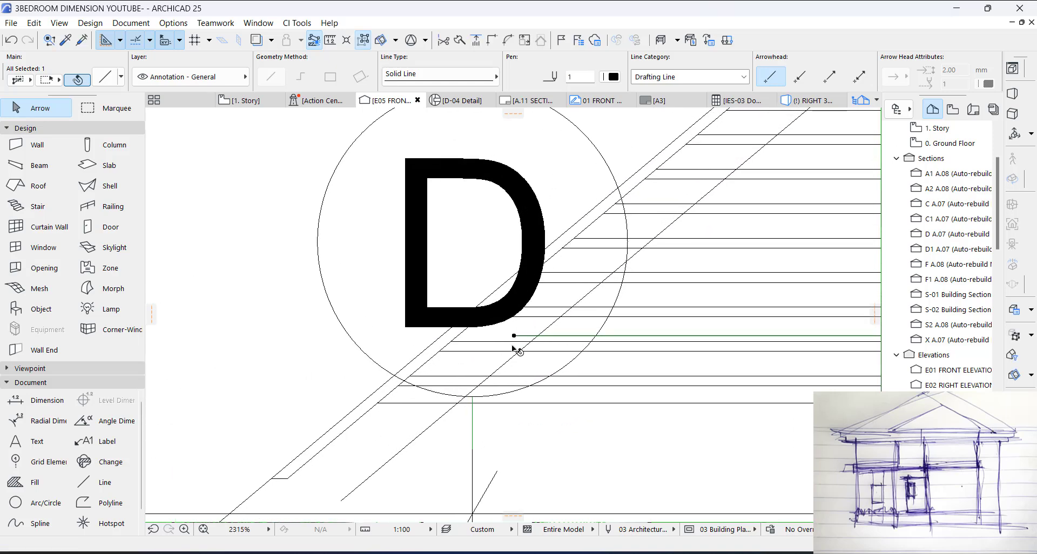
# Step: Stretch the horizontal guide line's right end horizontally past the louver's right sloped edge
pyautogui.scroll(-3, 324, 376)
pyautogui.scroll(-2, 323, 376)
pyautogui.click(585, 366)
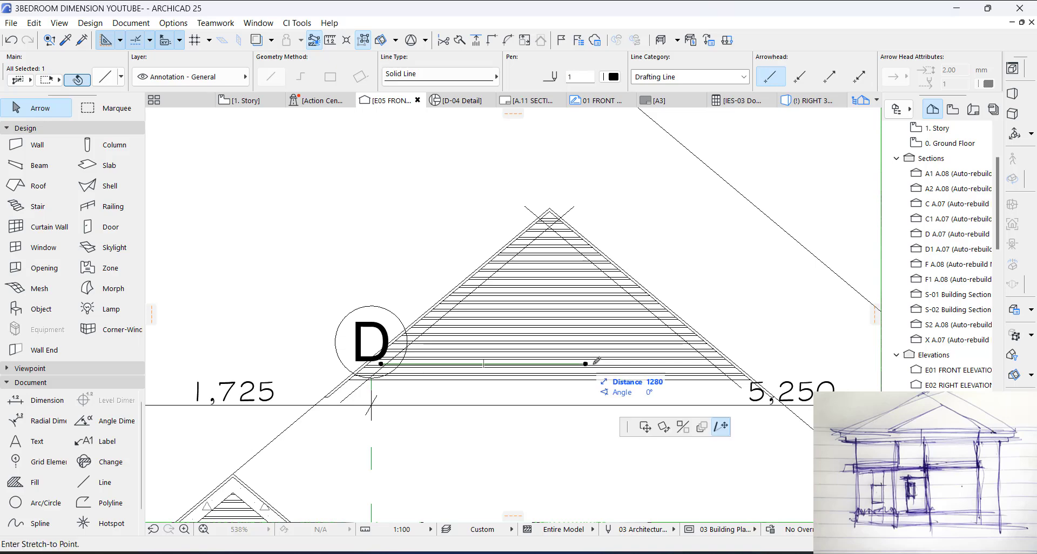
pyautogui.click(749, 364)
pyautogui.click(432, 442)
# Step: Measure the height of the short vertical edge at the small gablet fill's lower right inner corner
pyautogui.scroll(-2, 432, 442)
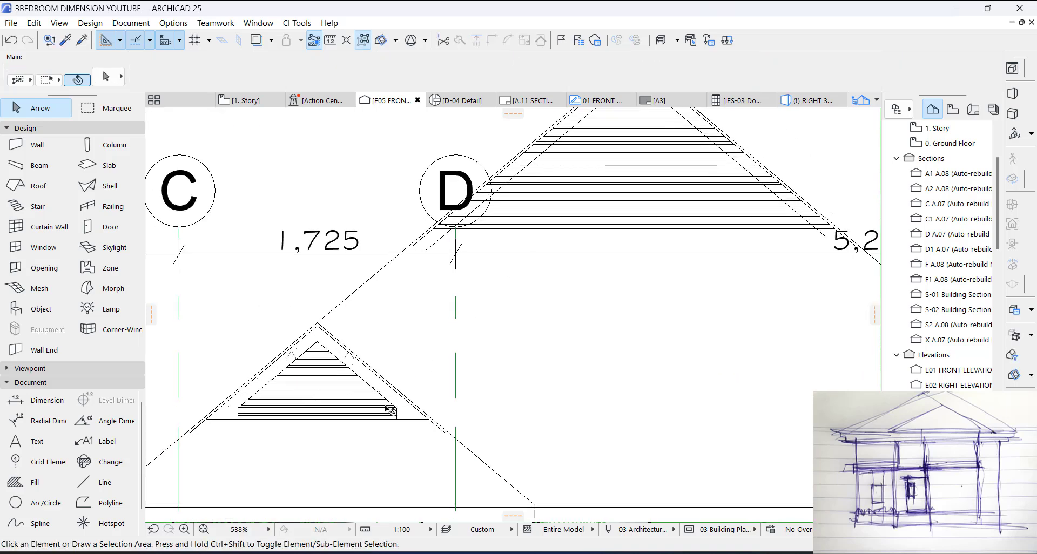
pyautogui.scroll(7, 387, 412)
pyautogui.click(330, 40)
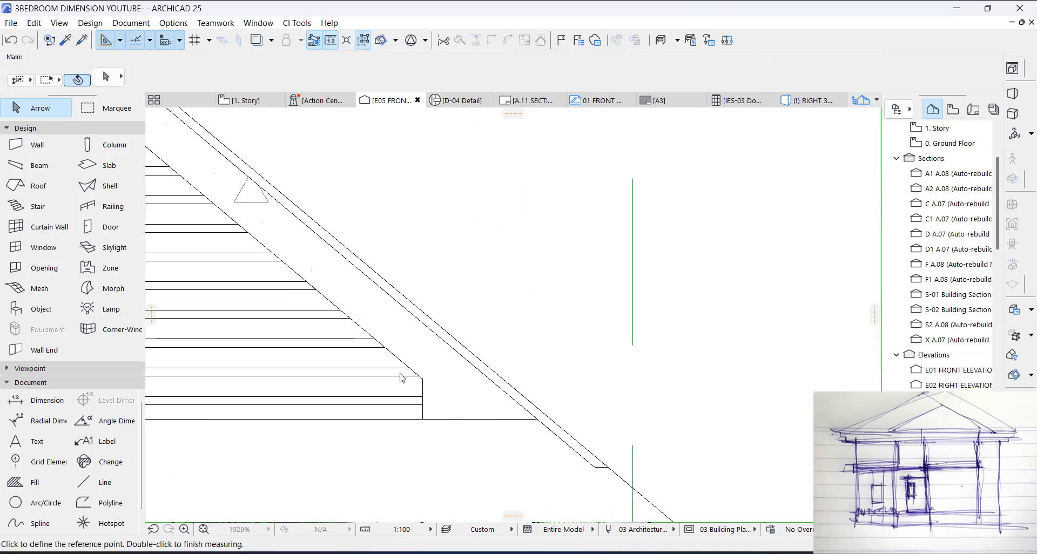
pyautogui.scroll(2, 421, 419)
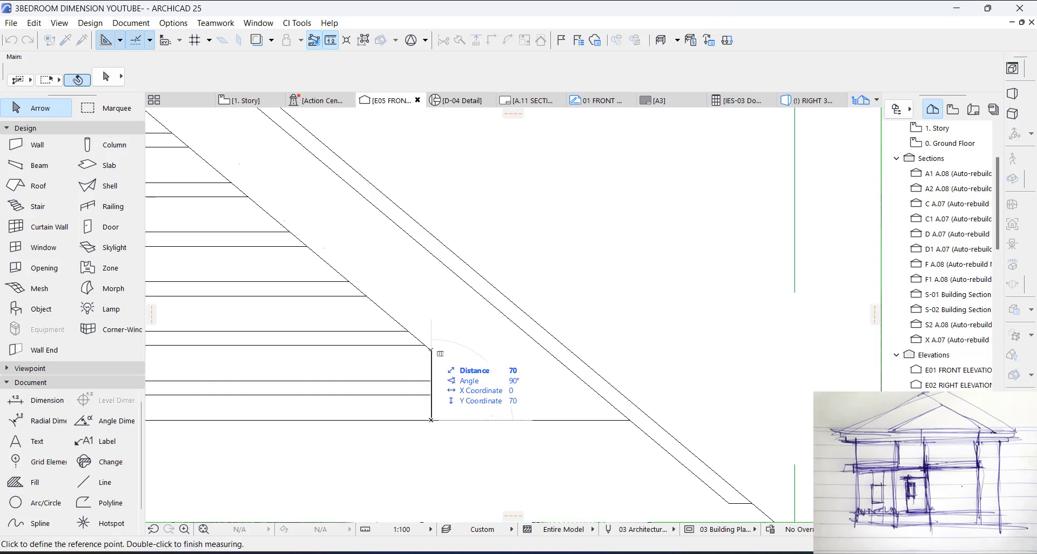
pyautogui.press('Escape')
# Step: Draw a 70 mm vertical line upward from the larger louver's base line, near its right end
pyautogui.scroll(-8, 373, 432)
pyautogui.scroll(3, 744, 259)
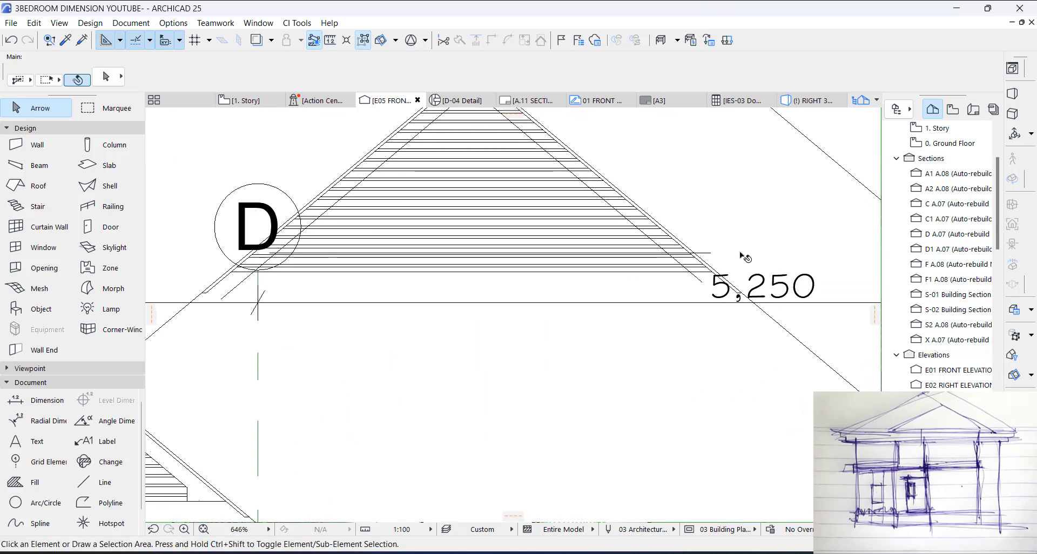
pyautogui.keyDown('alt'); pyautogui.click(688, 284); pyautogui.keyUp('alt')
pyautogui.scroll(7, 637, 260)
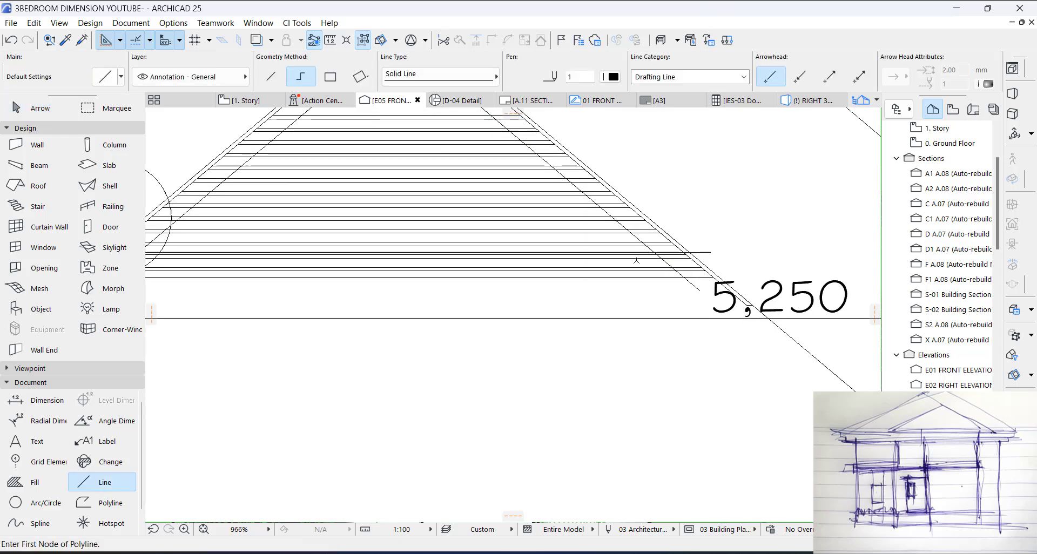
pyautogui.click(630, 316)
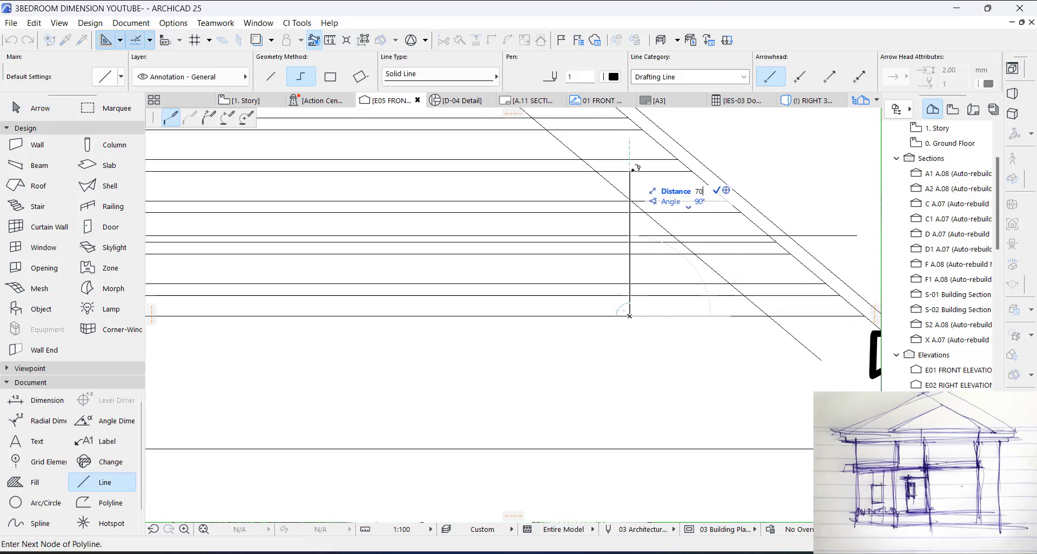
pyautogui.press('Return')
pyautogui.rightClick(630, 253)
pyautogui.click(647, 351)
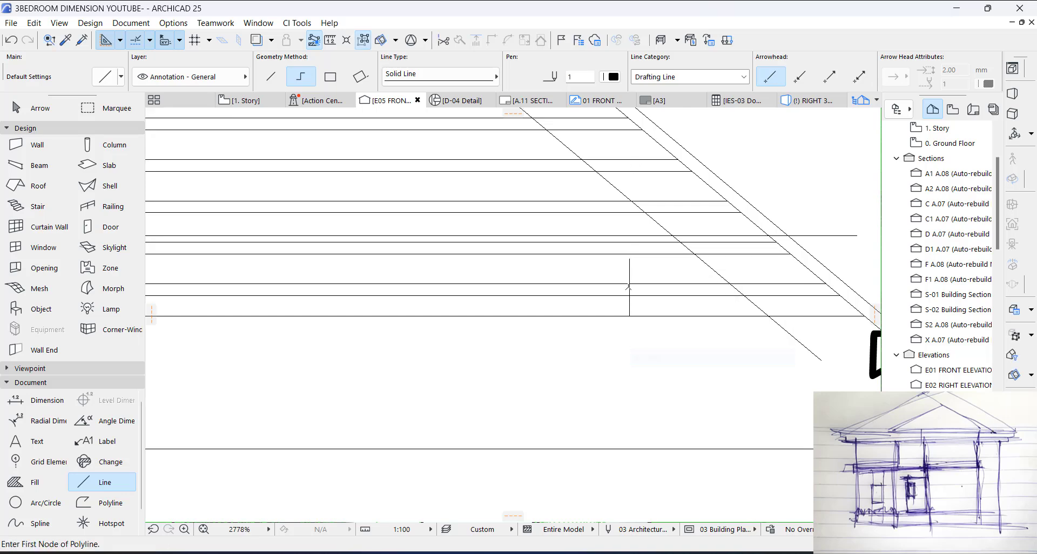
# Step: Move the vertical line horizontally so its upper end meets the right sloped guide line
pyautogui.press('Escape')
pyautogui.click(630, 271)
pyautogui.hotkey('ctrl', 'd')
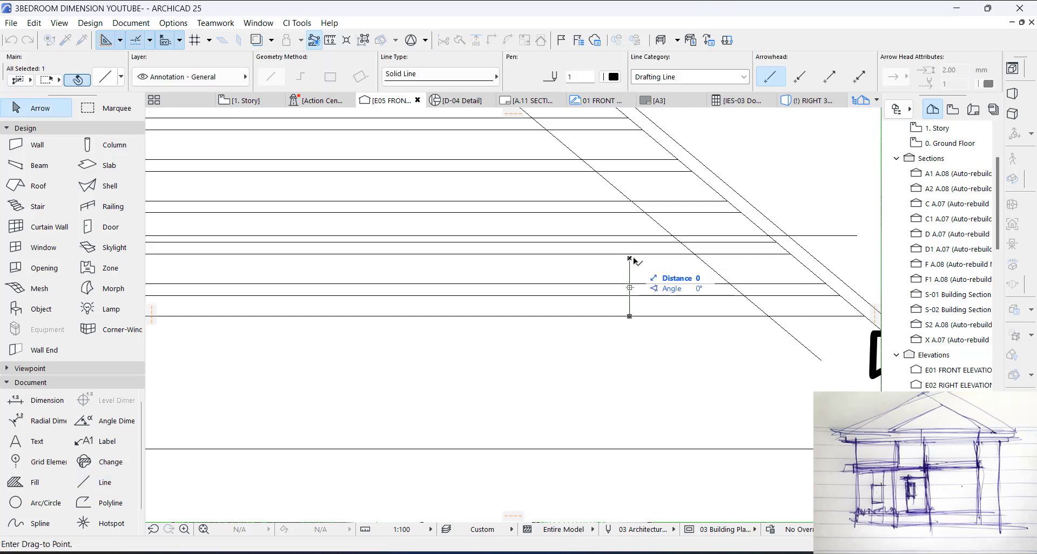
pyautogui.click(701, 260)
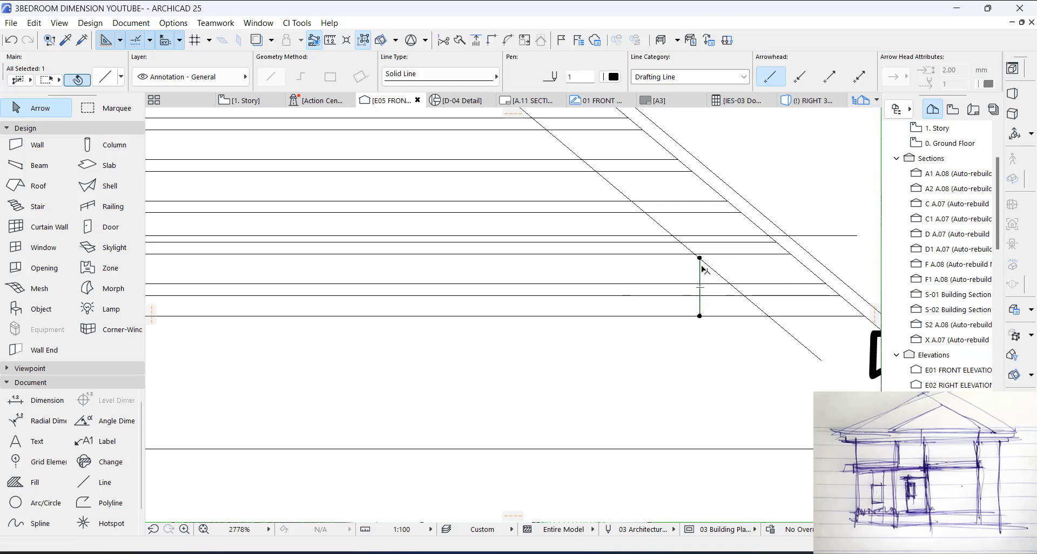
# Step: Copy the vertical line about 2102 mm horizontally to the left, with its upper end on the left sloped guide line
pyautogui.scroll(-2, 716, 280)
pyautogui.hotkey('ctrl', 'd')
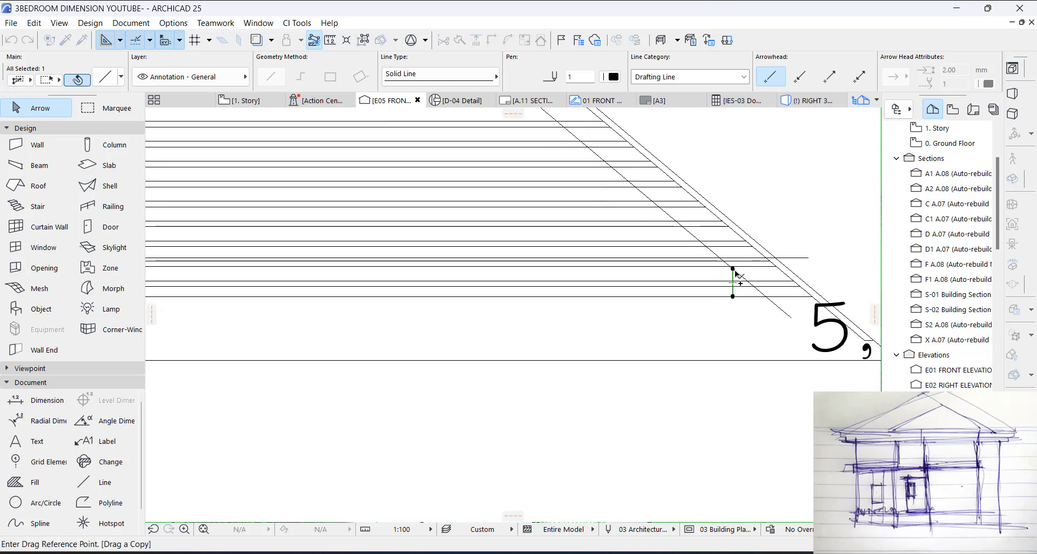
pyautogui.click(733, 269)
pyautogui.scroll(-3, 782, 281)
pyautogui.scroll(8, 272, 276)
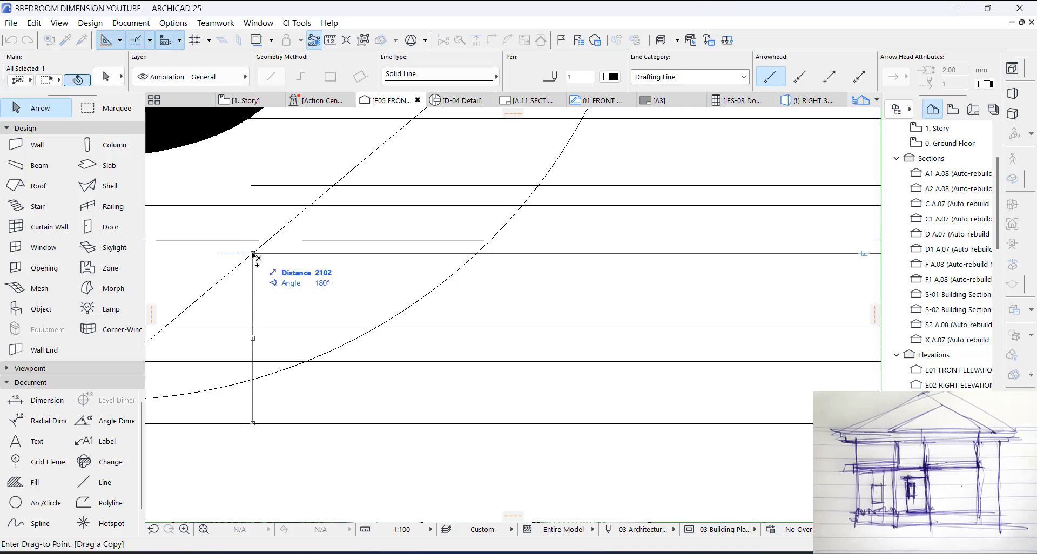
pyautogui.click(252, 253)
pyautogui.scroll(-5, 268, 266)
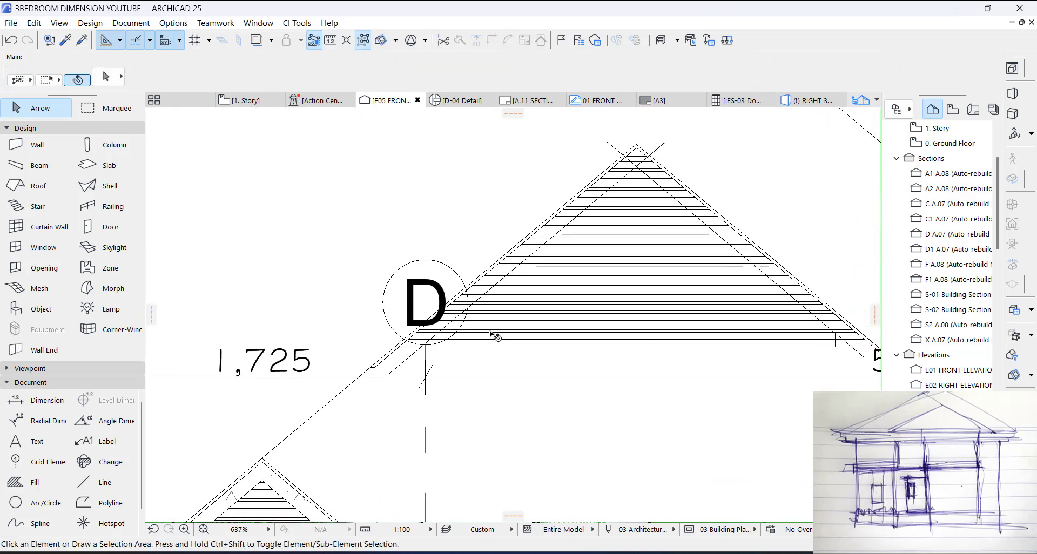
# Step: Start a fill with the small gablet frame's settings, tracing the larger gablet's outer edge from the left vertical line's foot over the apex to the right base corner
pyautogui.scroll(-2, 325, 404)
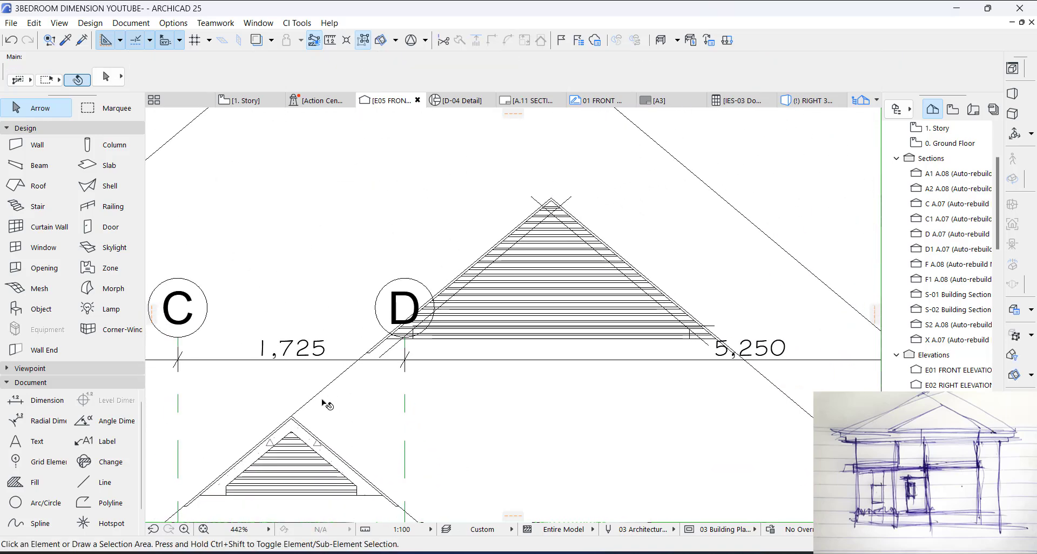
pyautogui.keyDown('alt'); pyautogui.click(297, 438); pyautogui.keyUp('alt')
pyautogui.scroll(9, 396, 324)
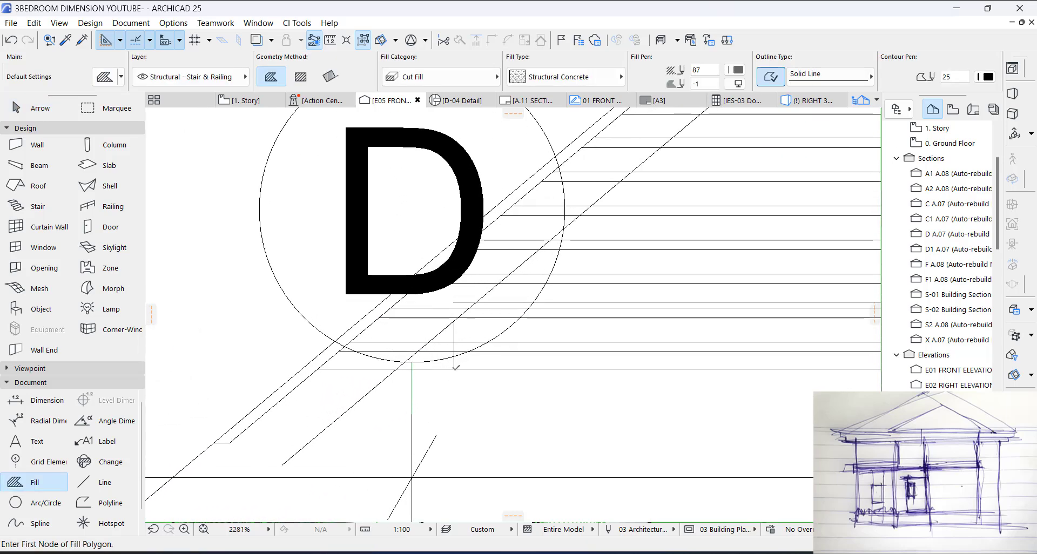
pyautogui.click(456, 367)
pyautogui.scroll(-2, 334, 342)
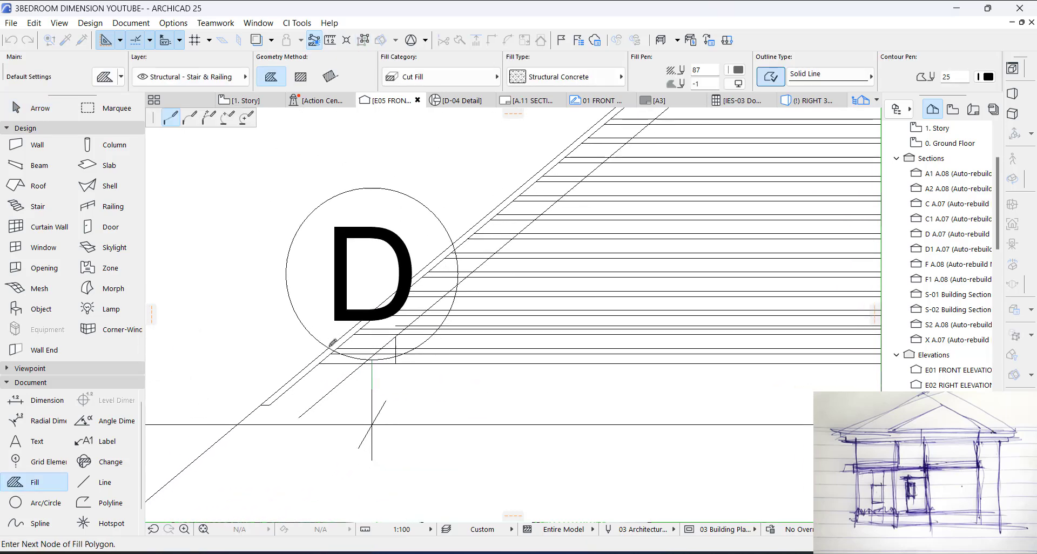
pyautogui.scroll(-1, 334, 343)
pyautogui.moveTo(586, 176); pyautogui.dragTo(387, 380, button='middle')
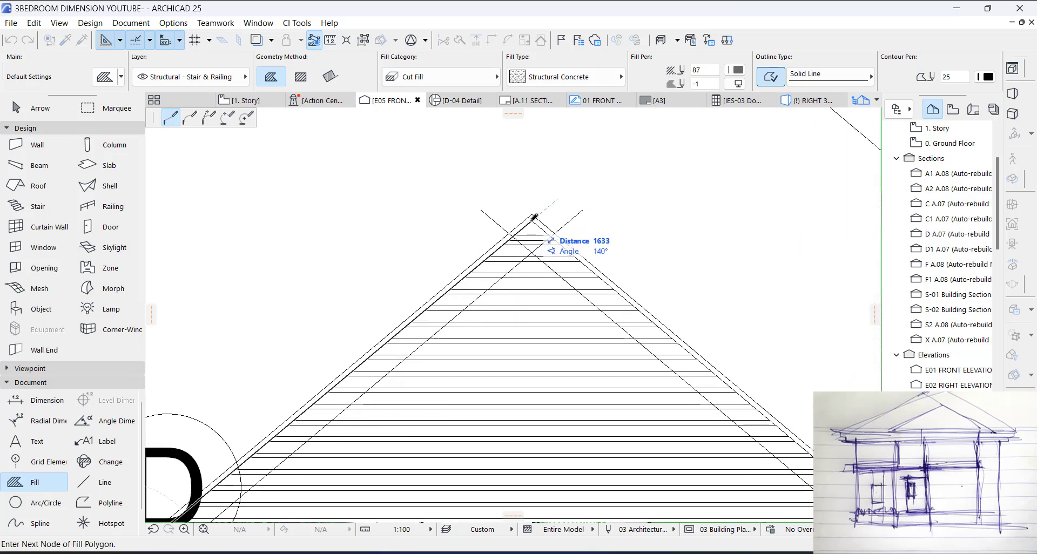
pyautogui.click(532, 220)
pyautogui.scroll(-4, 482, 219)
pyautogui.scroll(6, 702, 393)
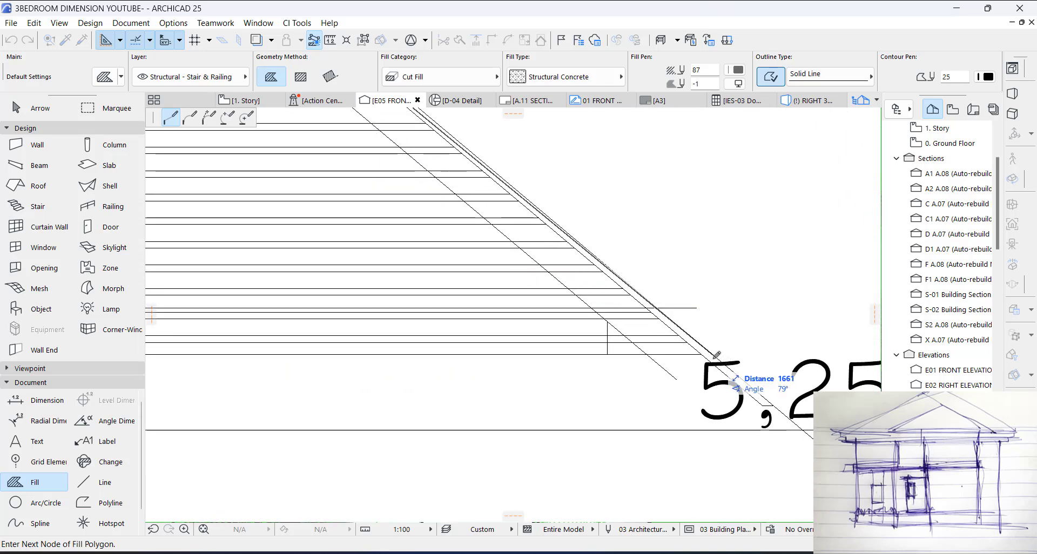
pyautogui.click(702, 355)
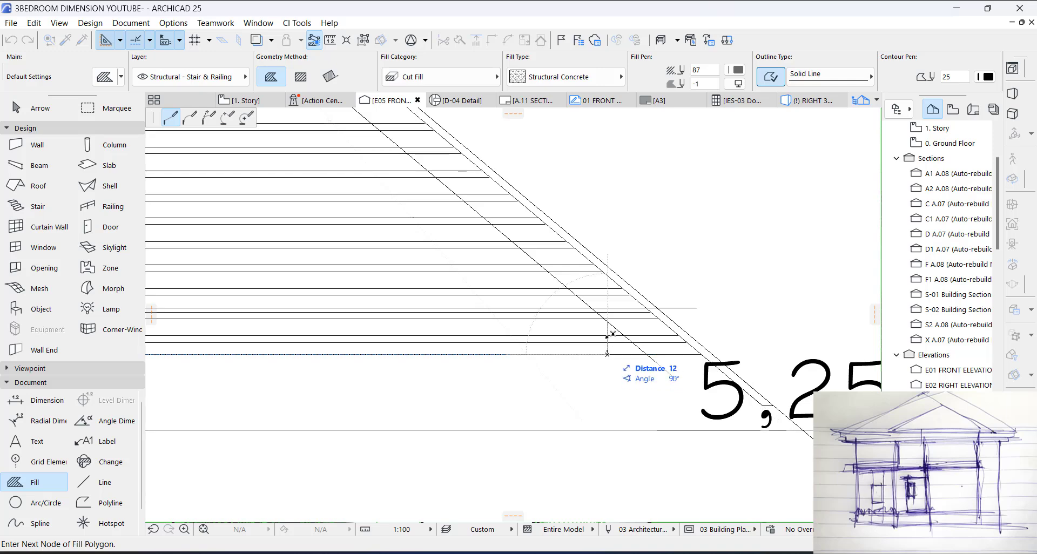
# Step: Close the larger gablet's frame fill along the inner edge, from the right vertical line through the sloped guides' crossing to the left vertical line
pyautogui.scroll(-2, 638, 372)
pyautogui.scroll(1, 415, 167)
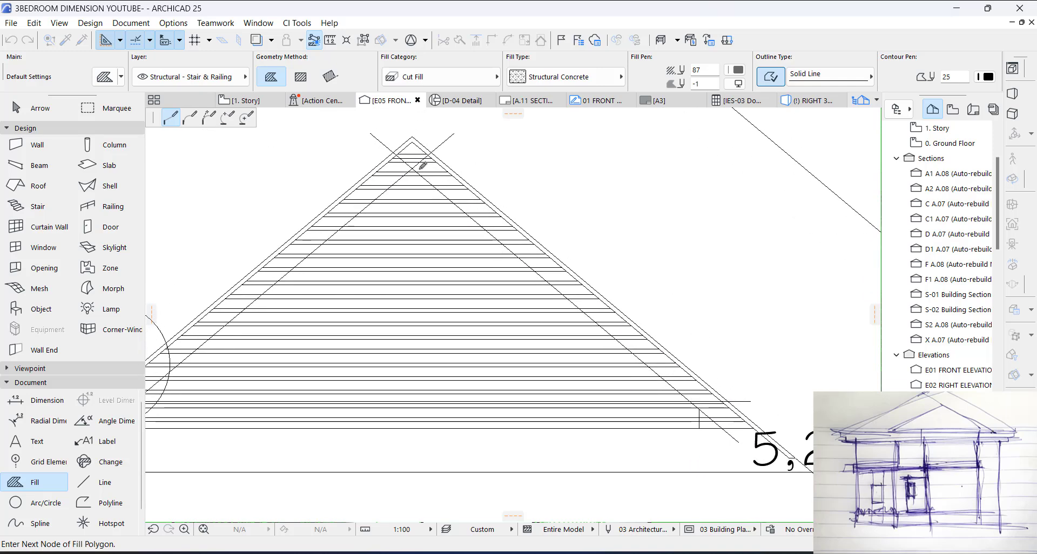
pyautogui.click(412, 167)
pyautogui.scroll(-3, 689, 222)
pyautogui.scroll(3, 397, 332)
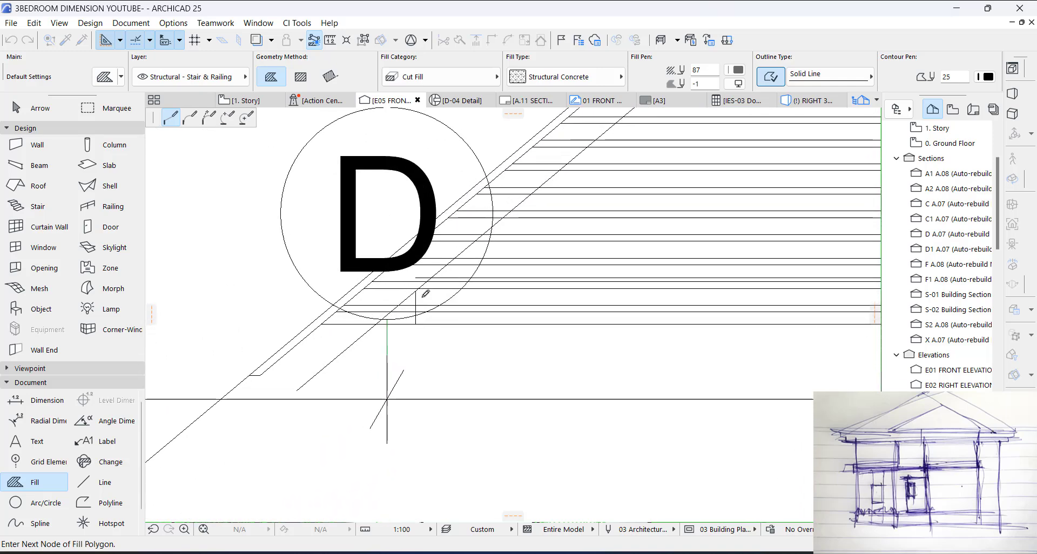
pyautogui.click(404, 327)
pyautogui.press('Escape')
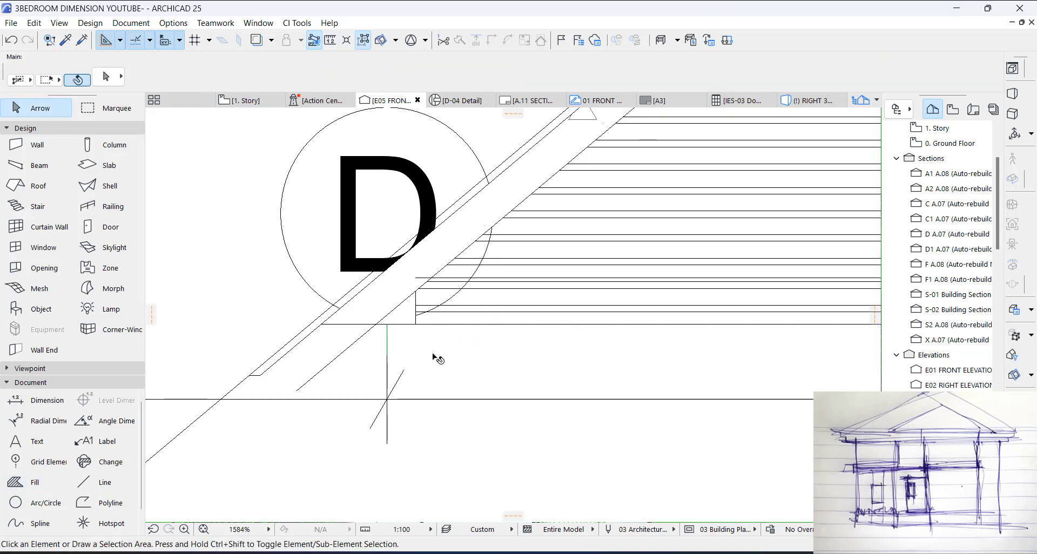
# Step: View the gablets in the 3D model and return to the E05 front elevation
pyautogui.scroll(-5, 435, 356)
pyautogui.scroll(-3, 622, 272)
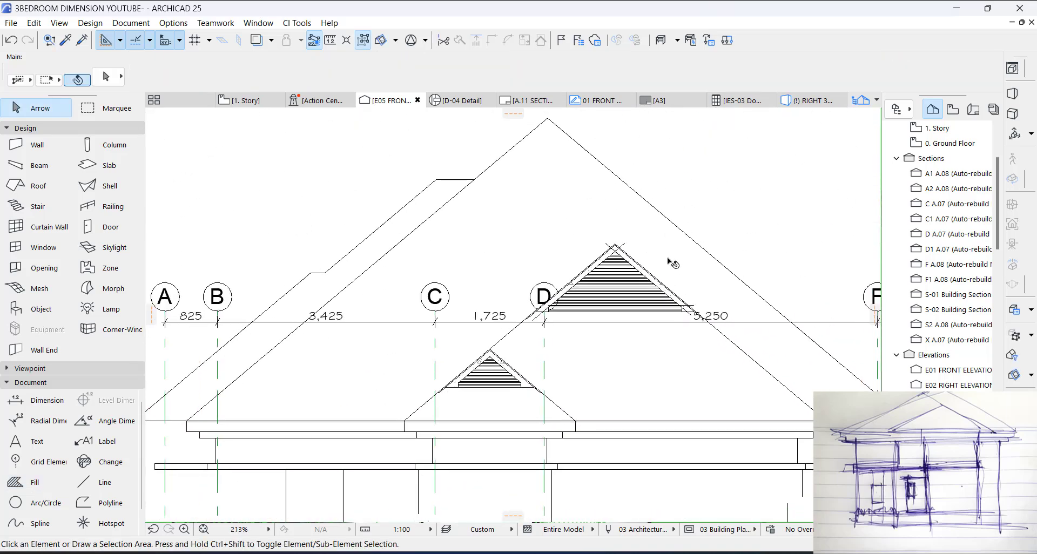
pyautogui.press('F3')
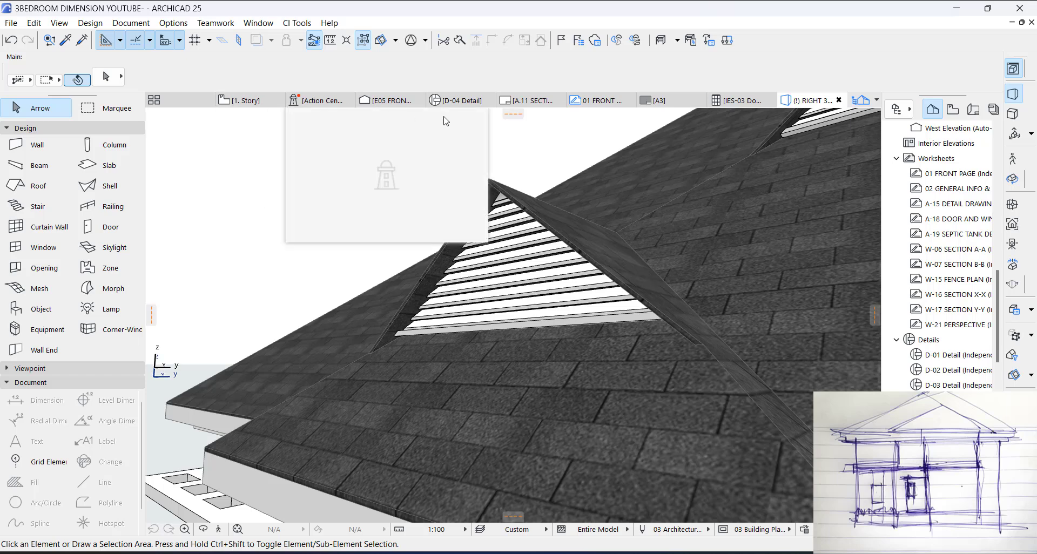
pyautogui.click(154, 100)
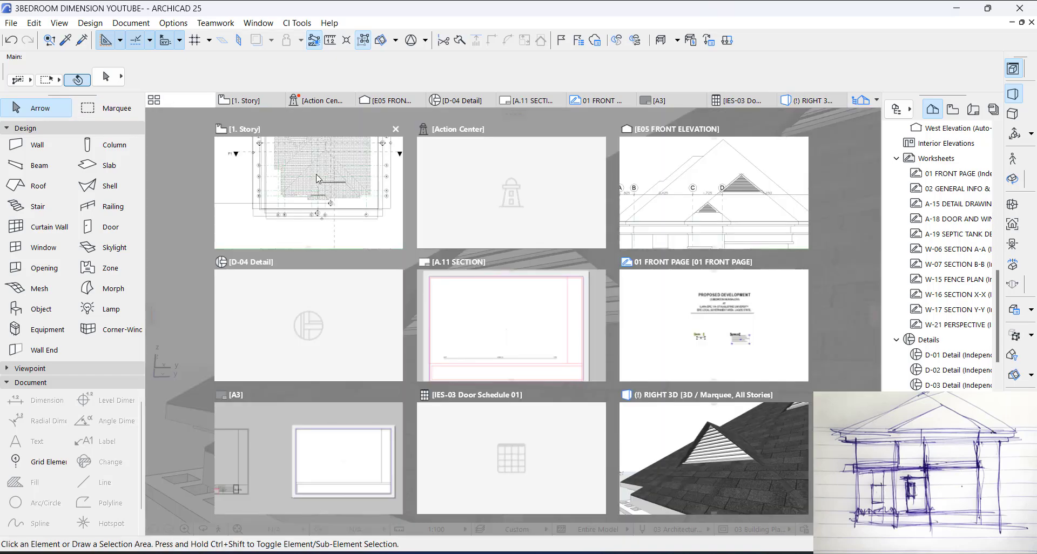
pyautogui.click(666, 203)
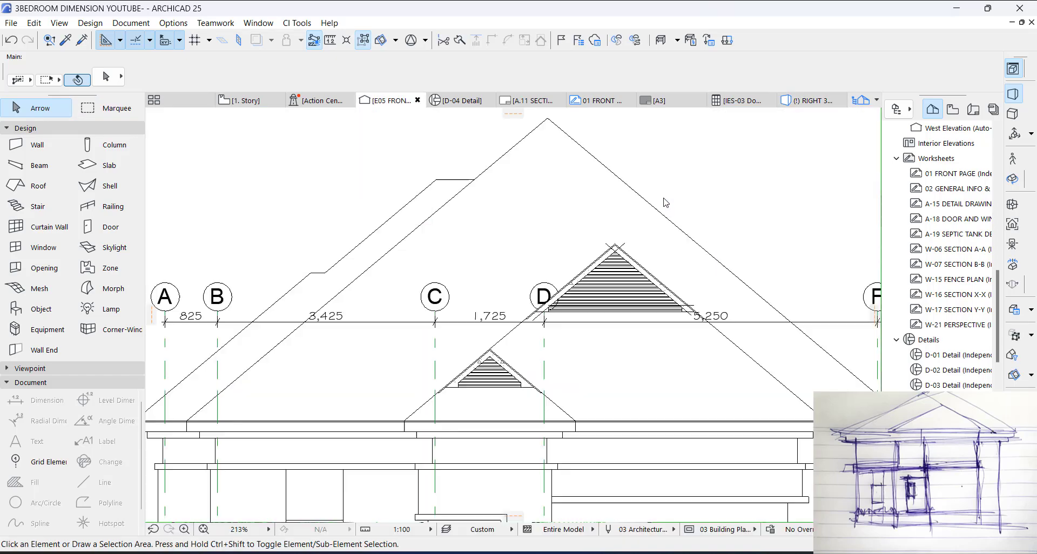
# Step: Create morphs from the gablet frame fills in the front elevation with the Morph tool
pyautogui.scroll(-6, 532, 290)
pyautogui.scroll(10, 532, 290)
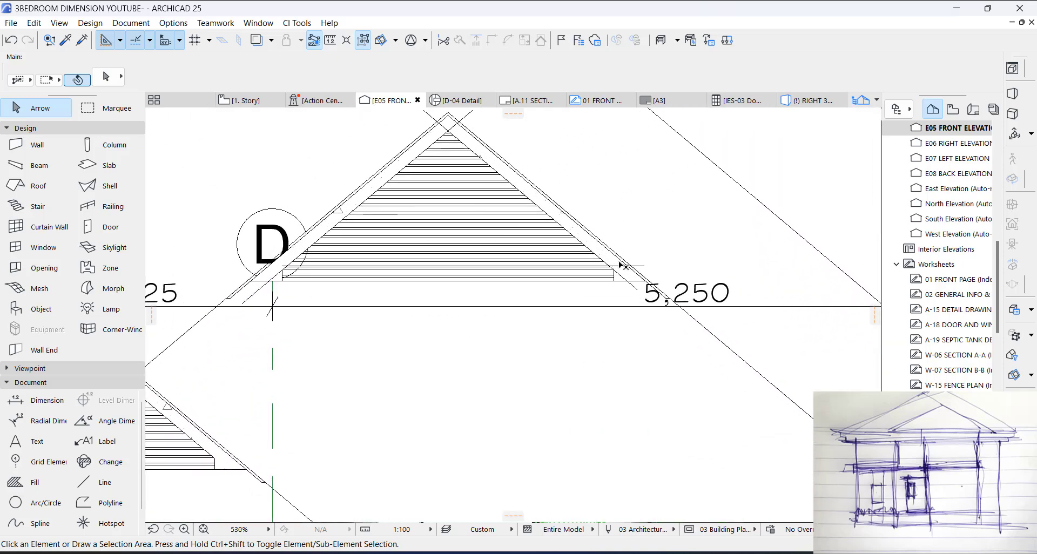
pyautogui.click(622, 266)
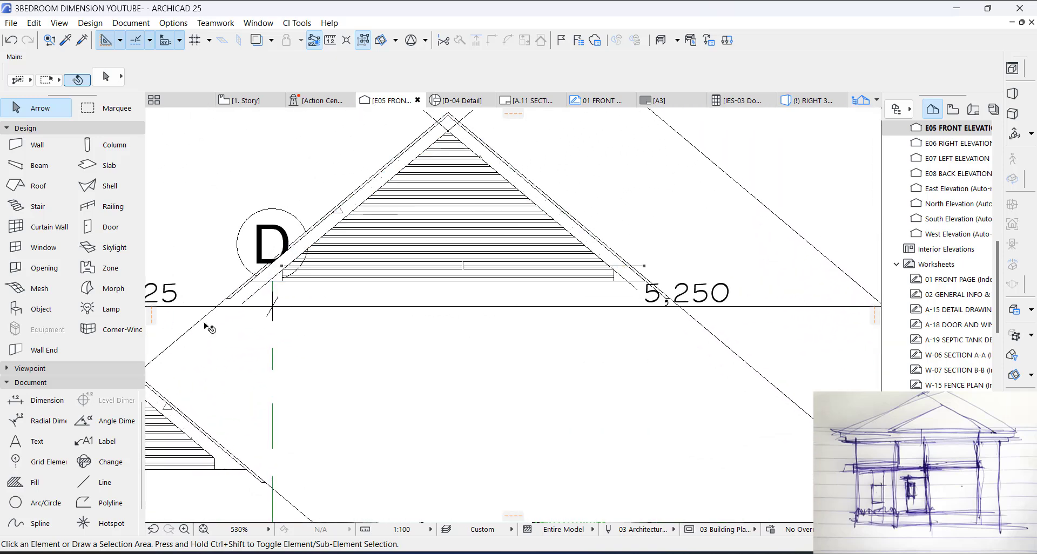
pyautogui.click(111, 297)
pyautogui.scroll(3, 646, 259)
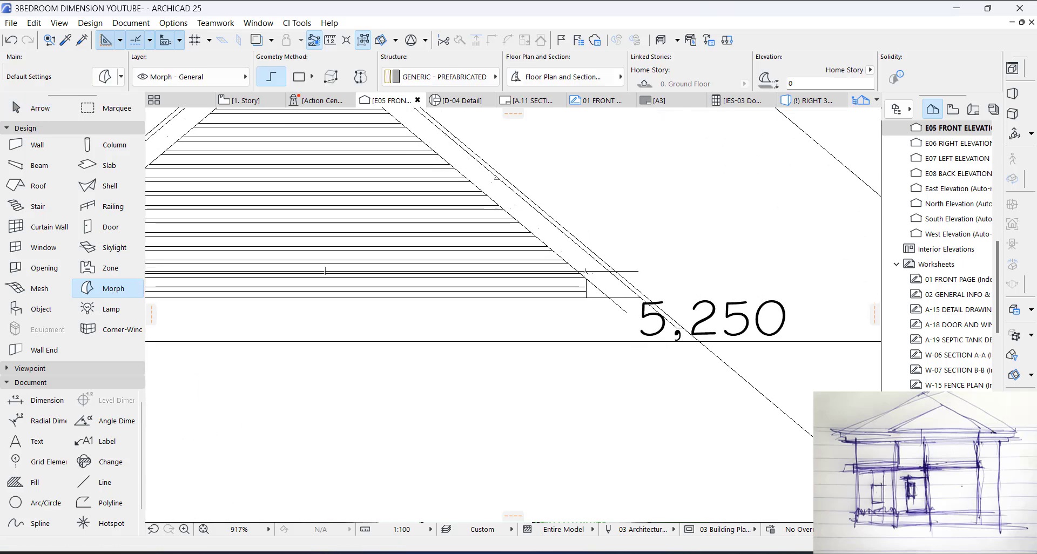
pyautogui.moveTo(586, 271); pyautogui.dragTo(702, 411, button='middle')
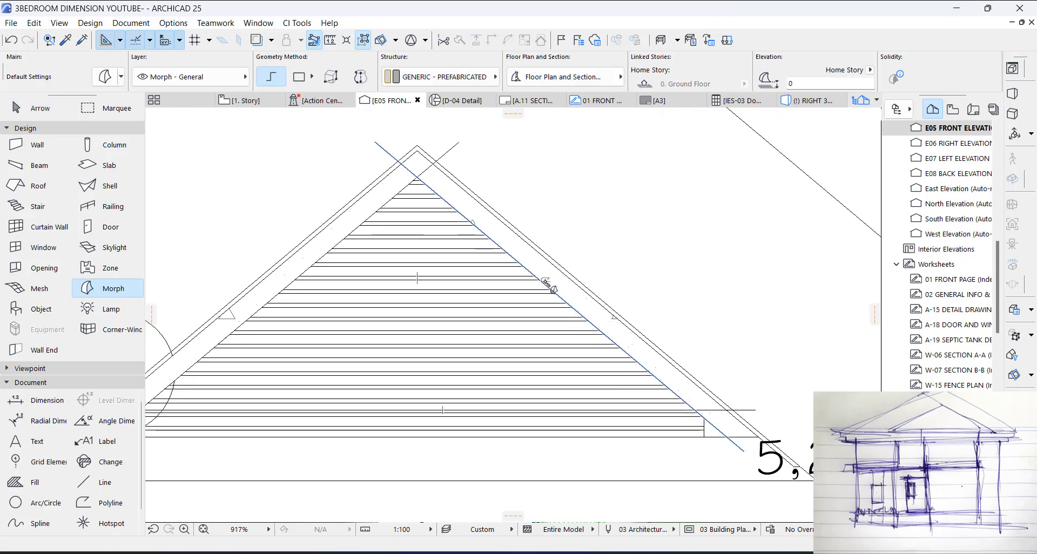
pyautogui.press('Escape')
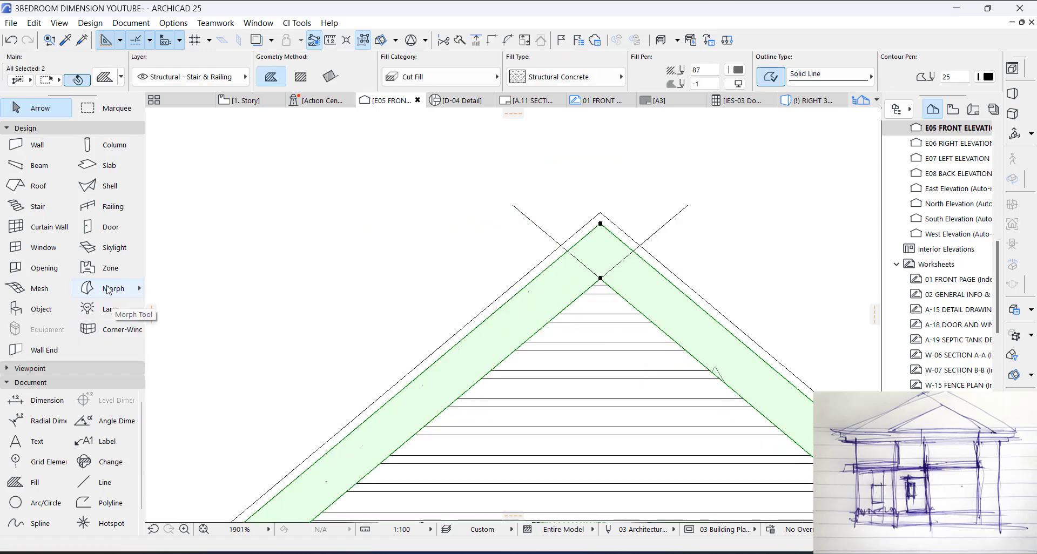
pyautogui.click(109, 290)
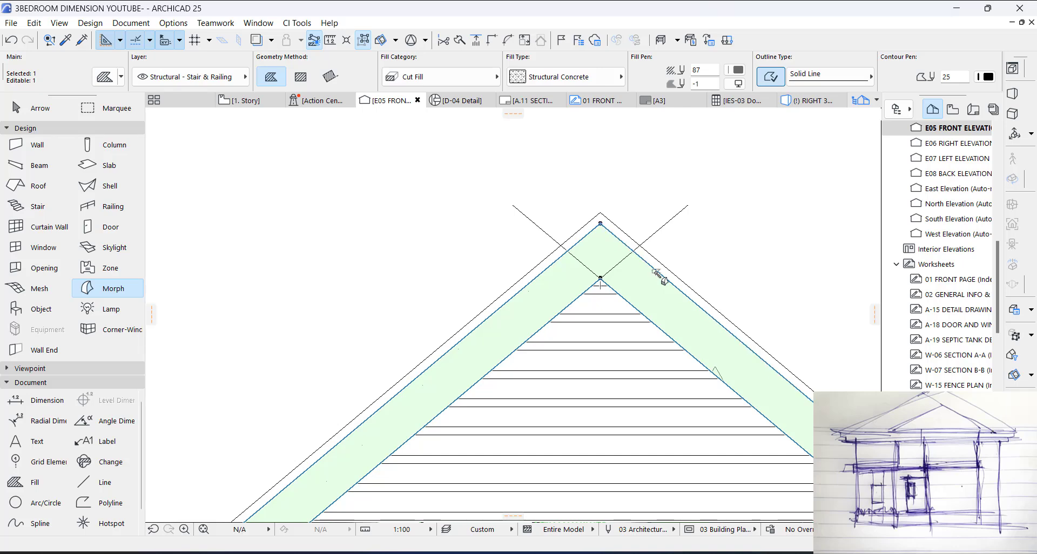
pyautogui.press('Escape')
pyautogui.press('Escape')
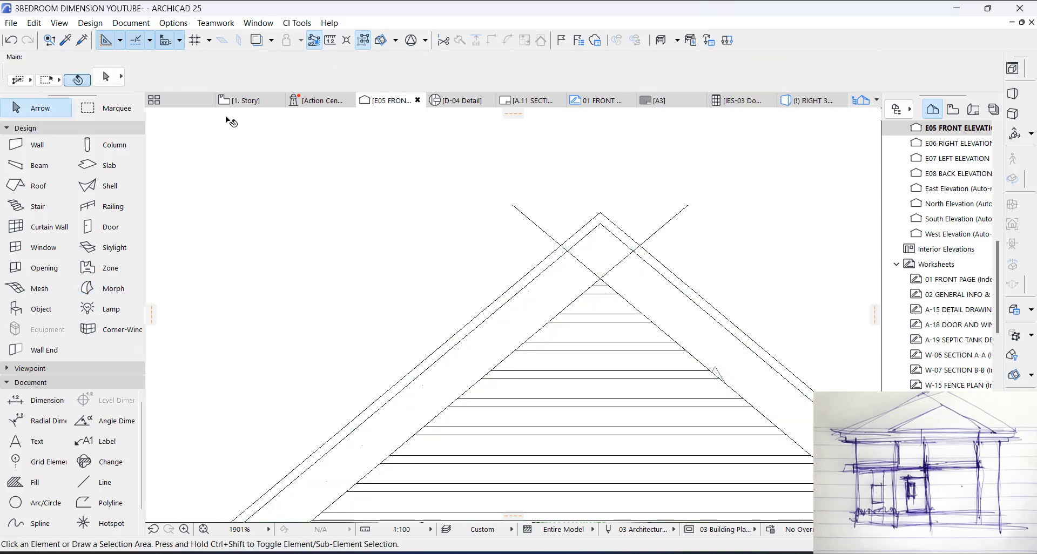
# Step: In the 3D view, set both frame morphs' cut and uncut line pens to 1 and turn off their cover fills
pyautogui.press('F3')
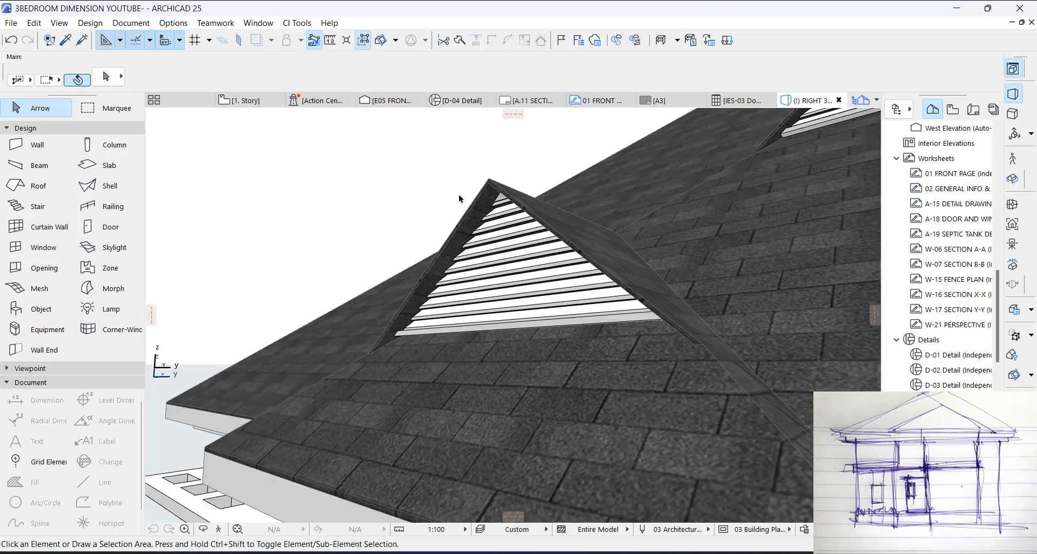
pyautogui.scroll(-5, 326, 369)
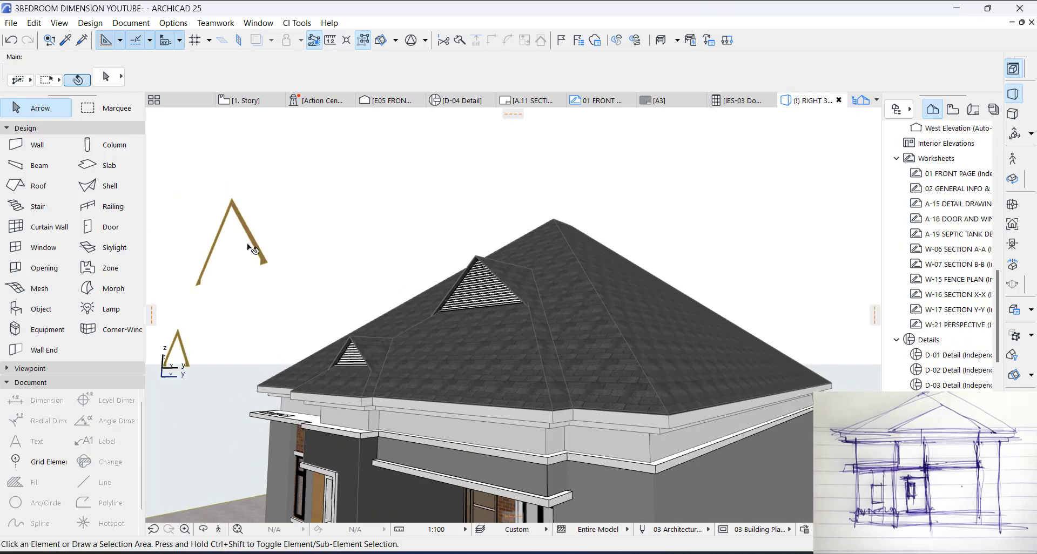
pyautogui.click(266, 261)
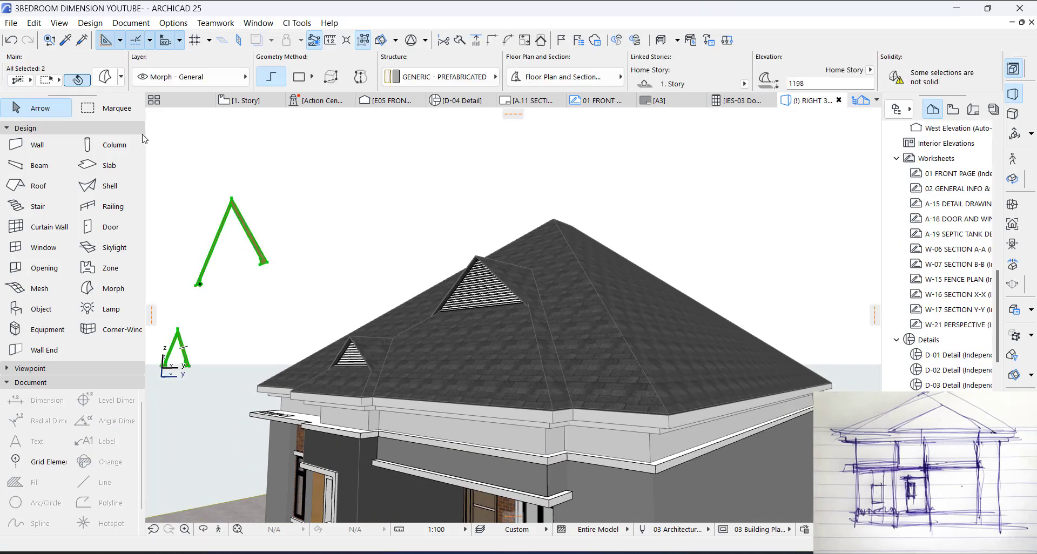
pyautogui.click(108, 80)
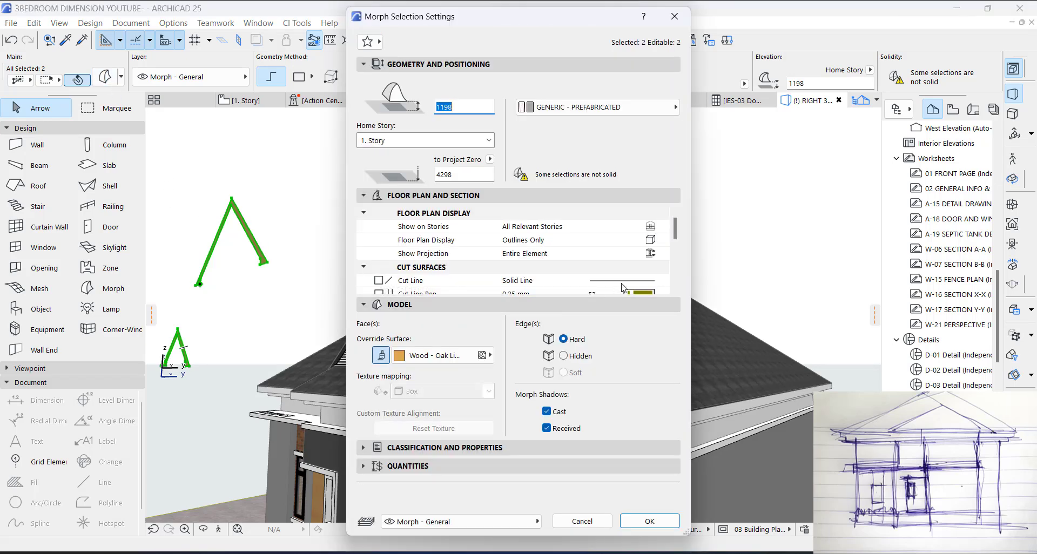
pyautogui.scroll(-5, 623, 288)
pyautogui.click(647, 220)
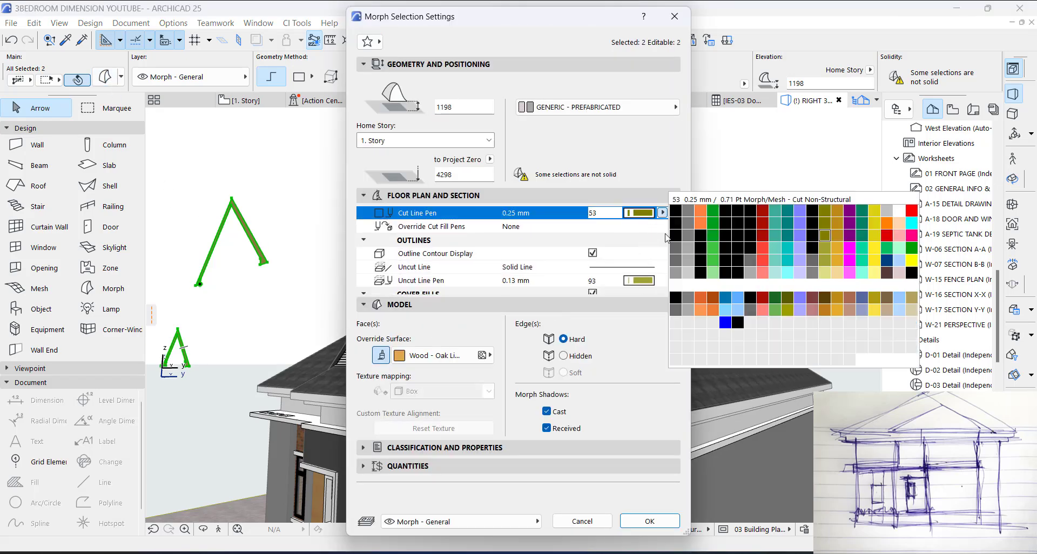
pyautogui.click(673, 216)
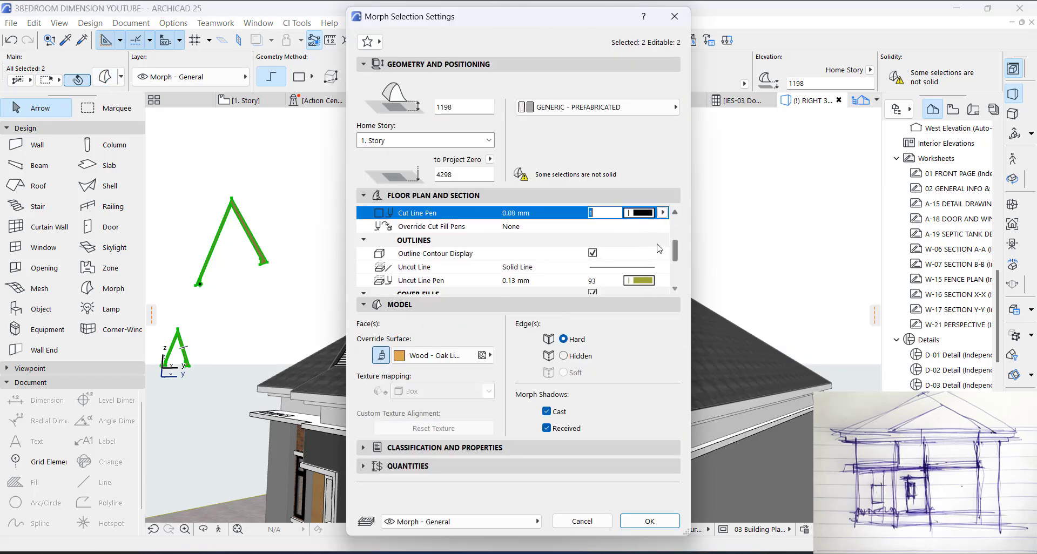
pyautogui.click(641, 282)
pyautogui.click(677, 278)
pyautogui.scroll(-3, 675, 264)
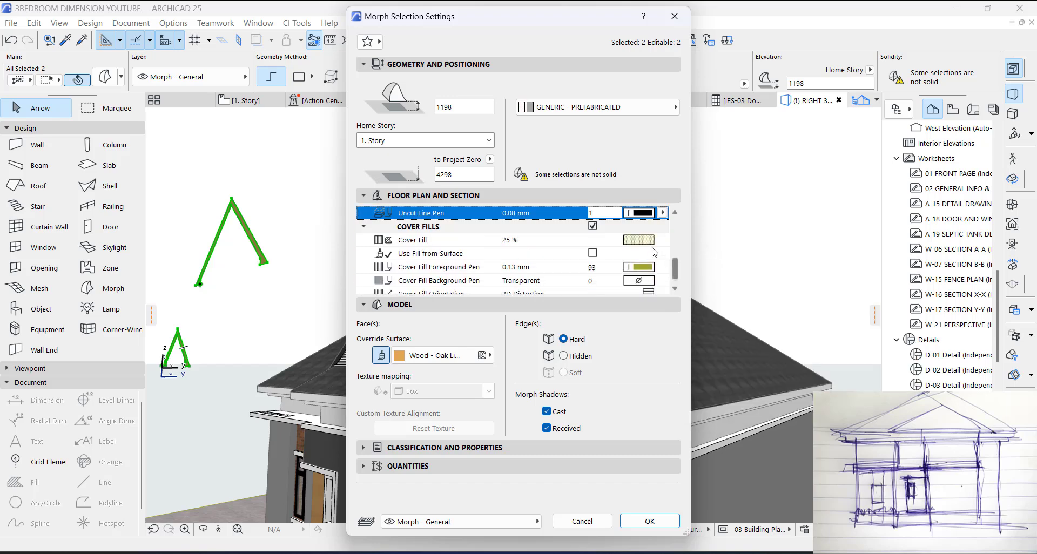
pyautogui.click(609, 229)
pyautogui.scroll(3, 592, 281)
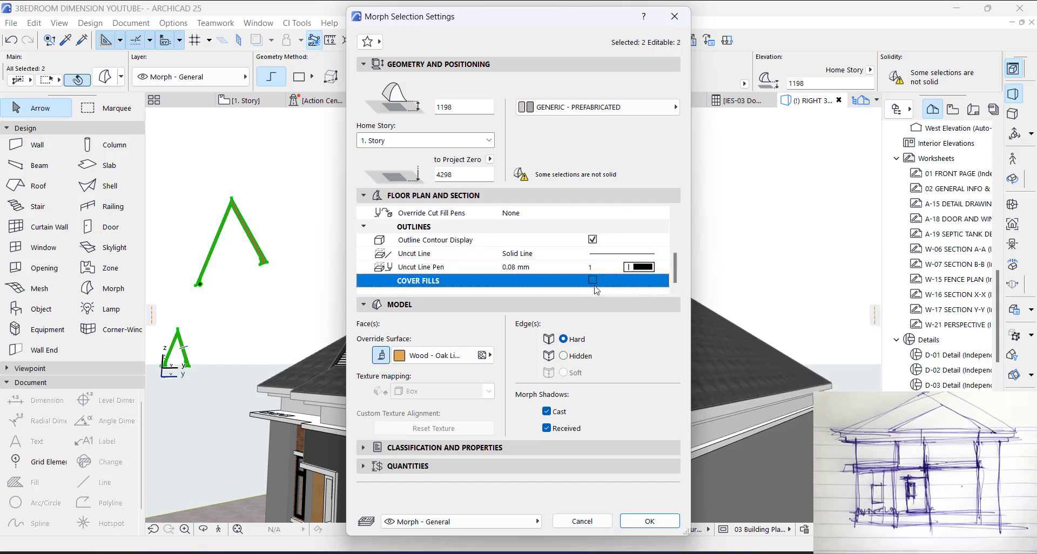
# Step: Override the surface of both frame morphs with a white finish
pyautogui.click(433, 355)
pyautogui.scroll(5, 701, 332)
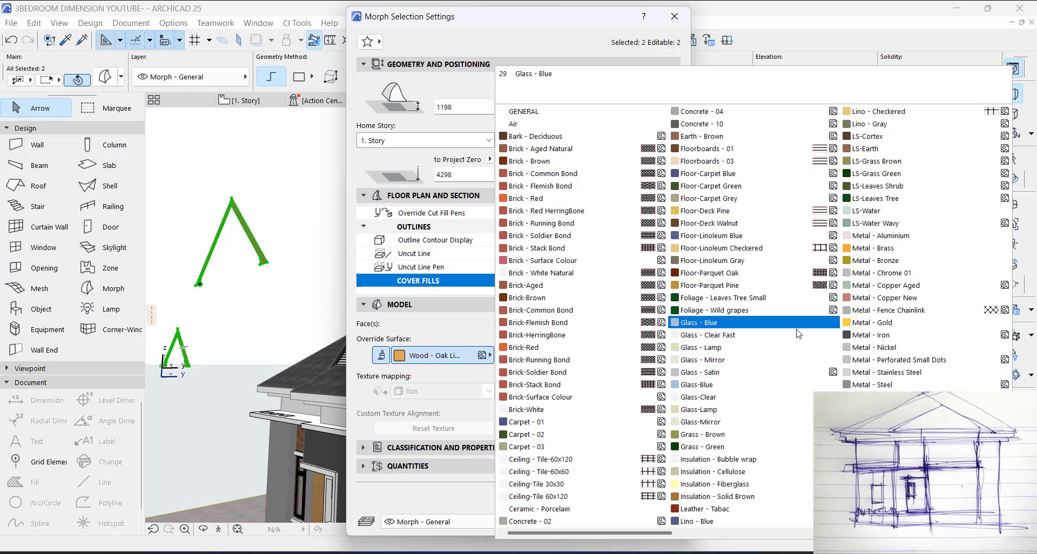
pyautogui.hscroll(1, 868, 270)
pyautogui.hscroll(2, 868, 270)
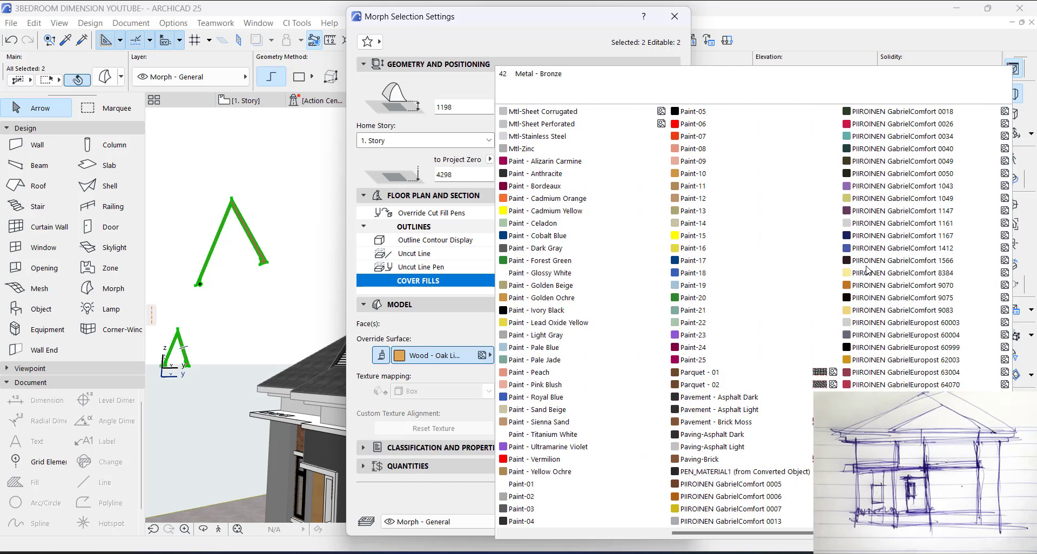
pyautogui.click(583, 285)
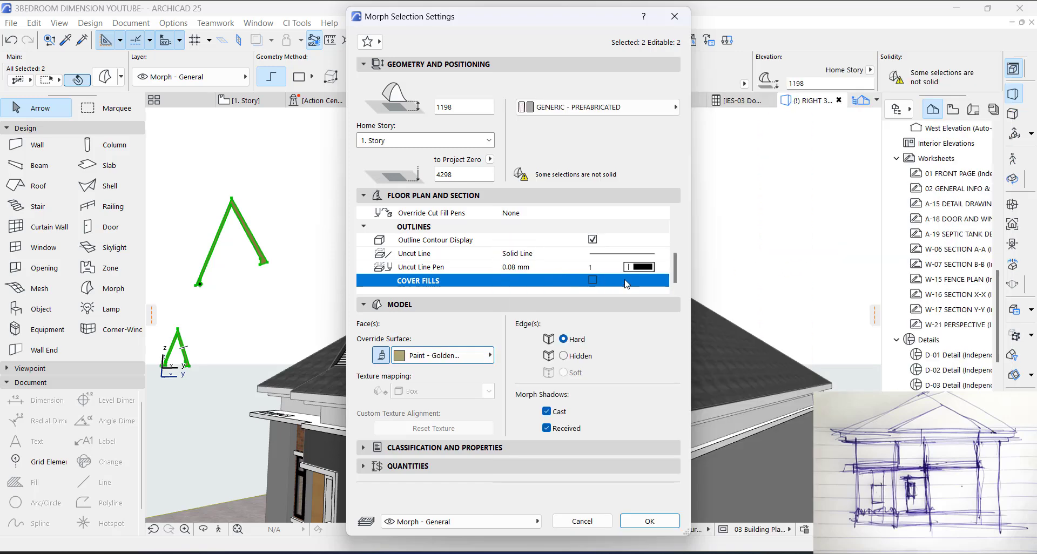
pyautogui.click(489, 355)
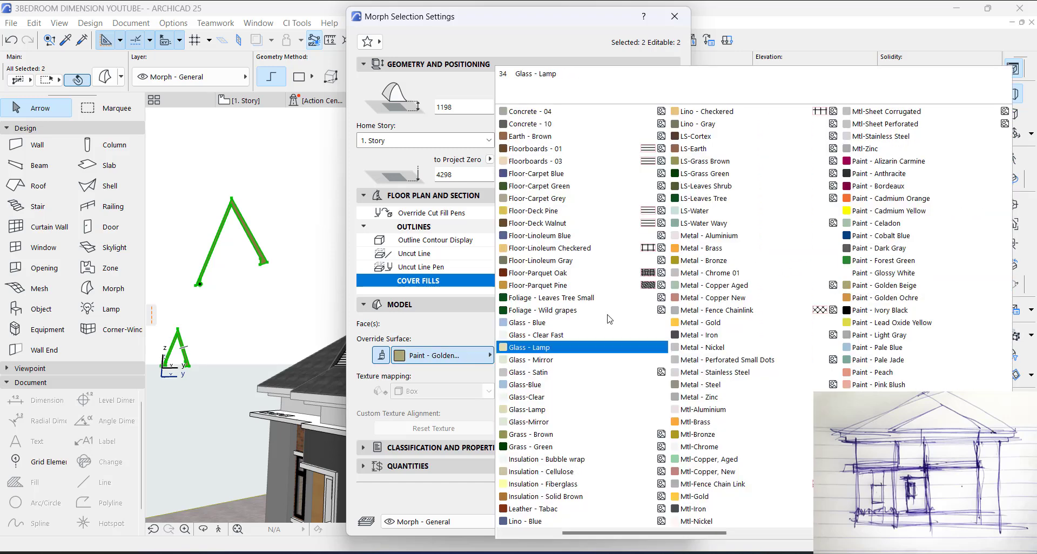
pyautogui.click(744, 306)
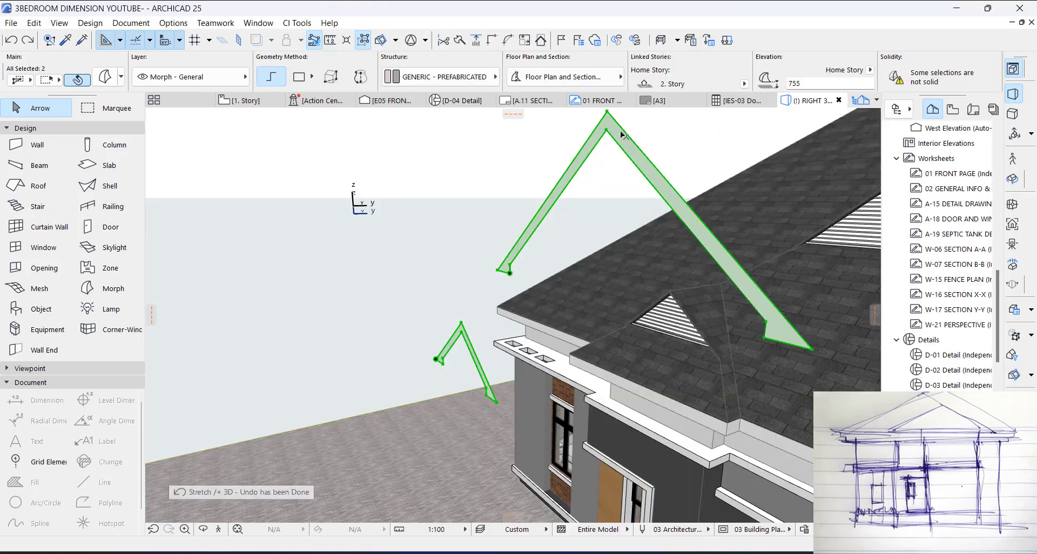
# Step: Extrude the larger gablet frame morph's face 100 mm outward in the 3D view
pyautogui.click(621, 135)
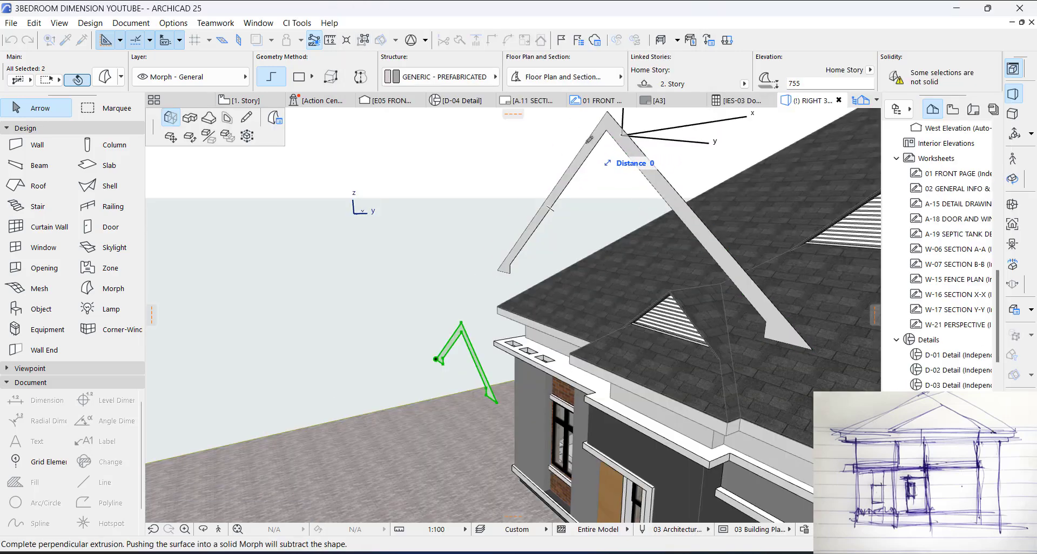
pyautogui.write('10')
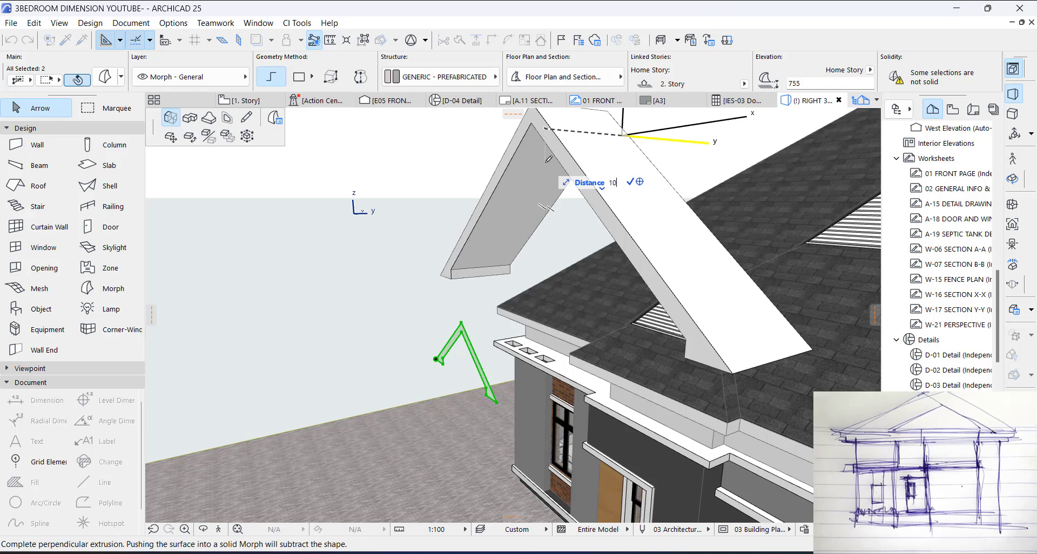
pyautogui.write('0')
pyautogui.press('Return')
# Step: Extrude the smaller gablet frame morph's face by 100 mm and clear the selection
pyautogui.scroll(4, 456, 325)
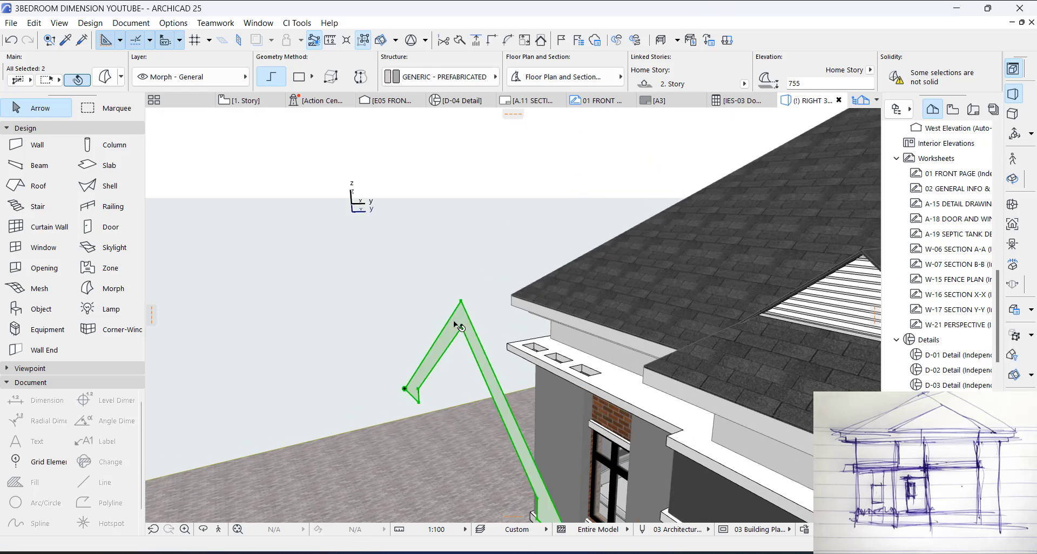
pyautogui.click(454, 322)
pyautogui.press('Escape')
pyautogui.click(452, 335)
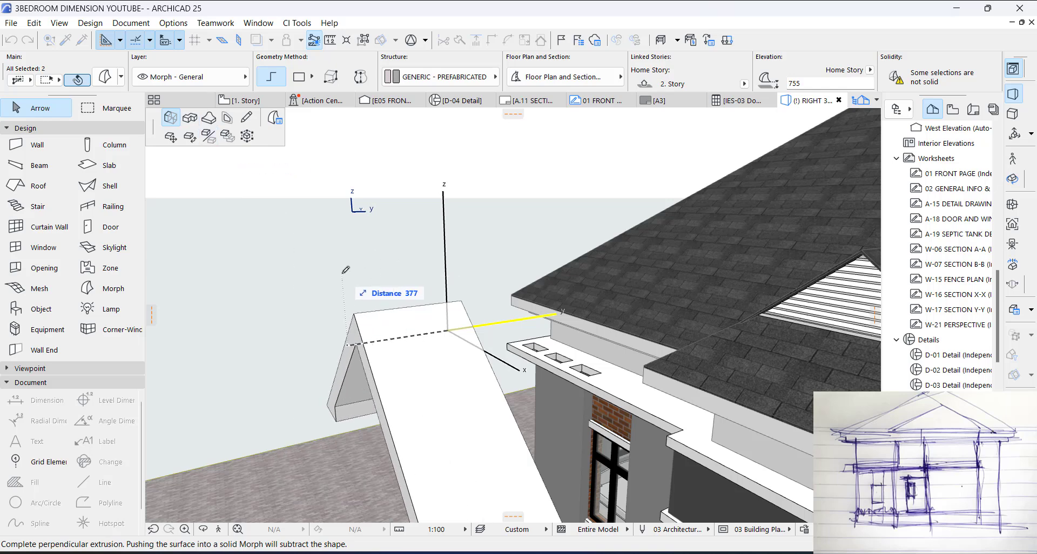
pyautogui.write('100')
pyautogui.press('Return')
pyautogui.press('Escape')
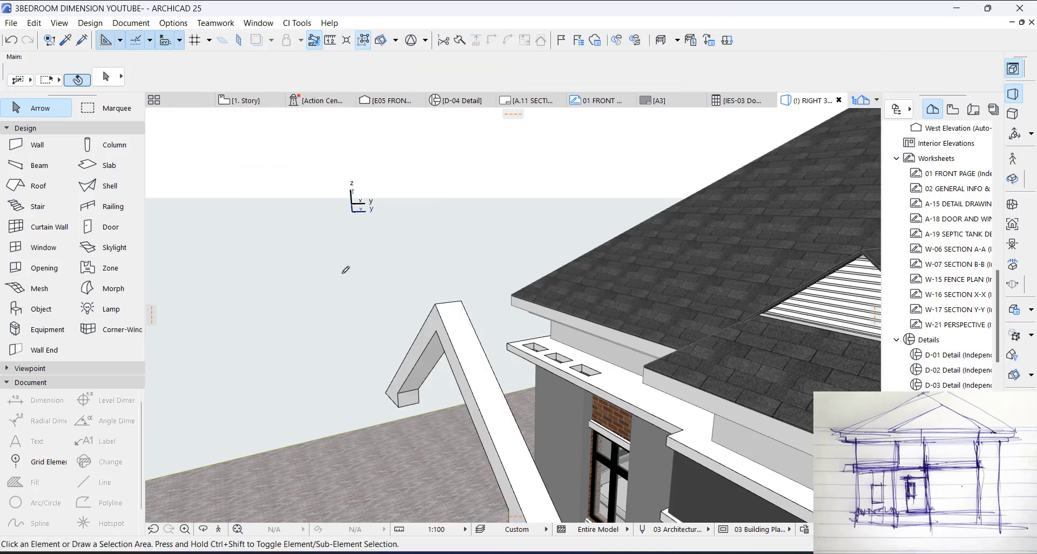
# Step: On the 1. Story floor plan, move the smaller frame morph about 3060 mm at 90° onto the front of the smaller gablet
pyautogui.press('F2')
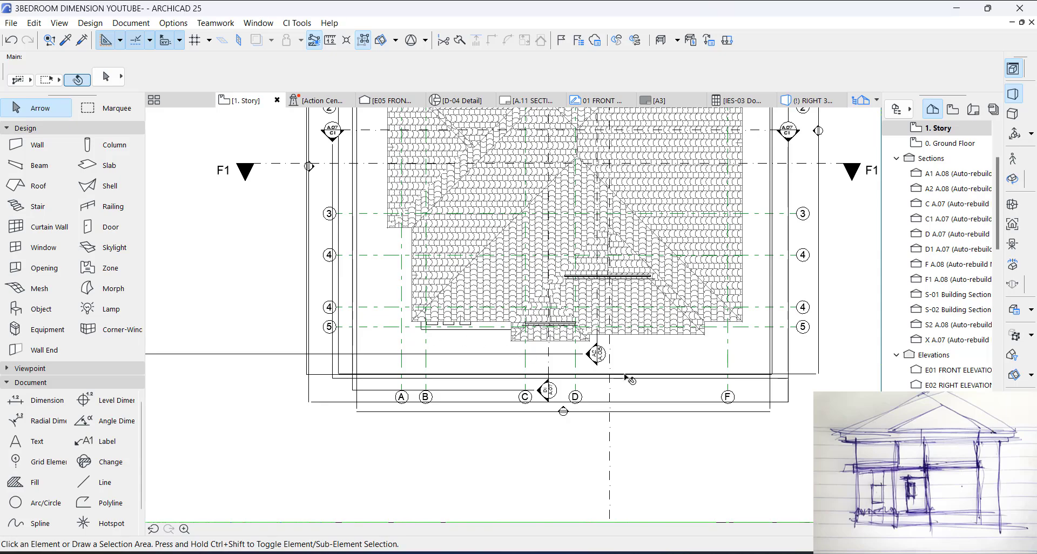
pyautogui.scroll(3, 579, 398)
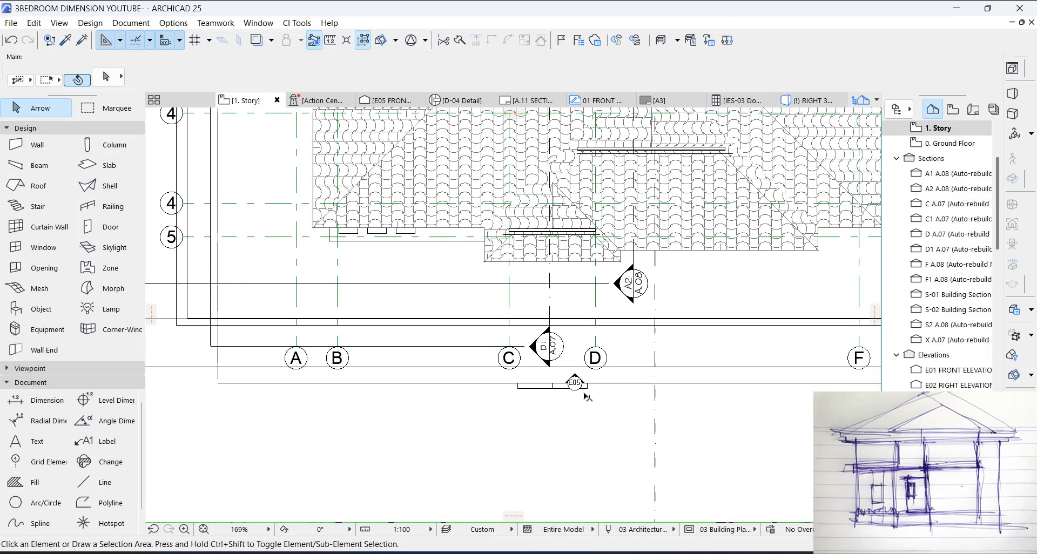
pyautogui.click(574, 385)
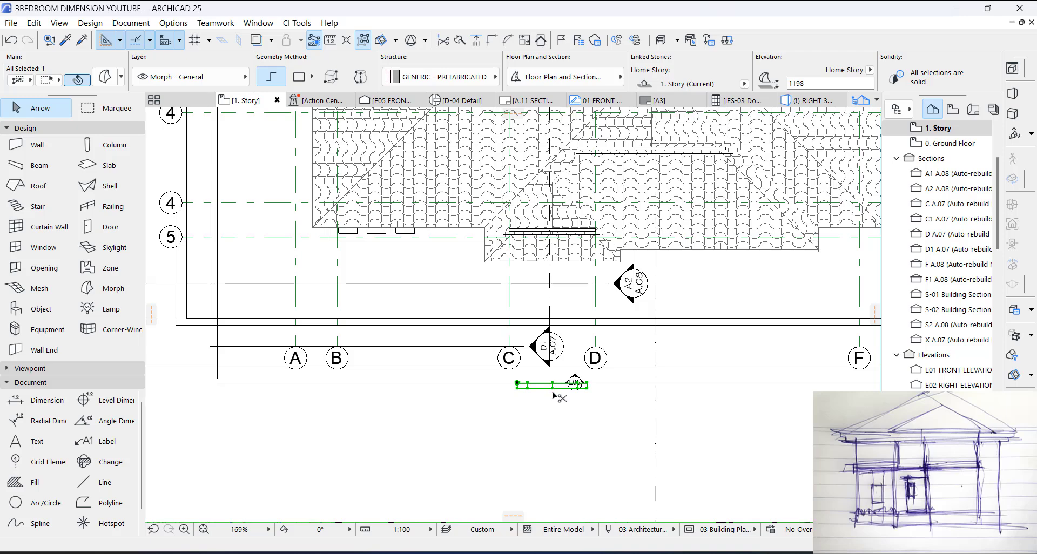
pyautogui.hotkey('ctrl', 'd')
pyautogui.click(551, 385)
pyautogui.scroll(5, 545, 231)
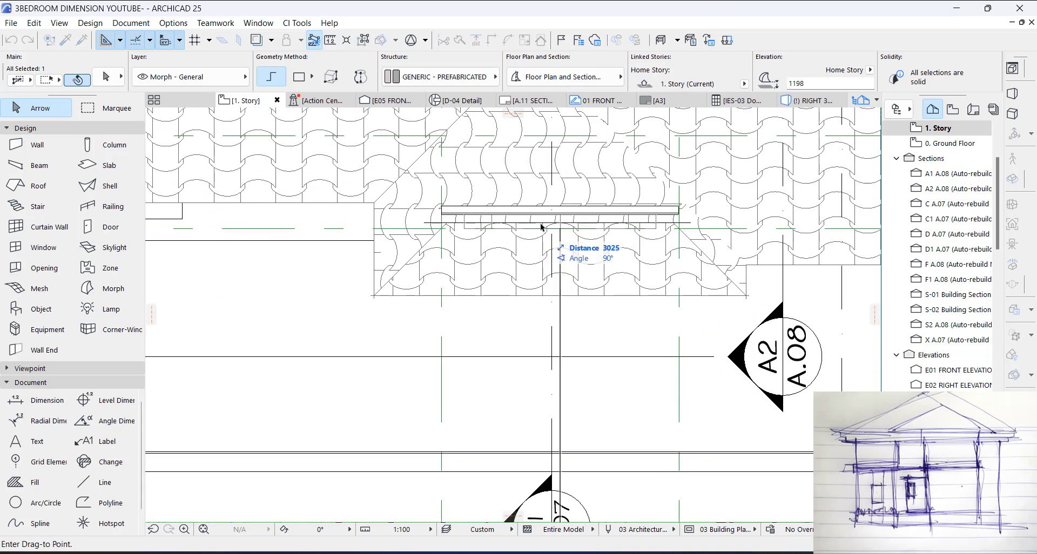
pyautogui.scroll(4, 561, 224)
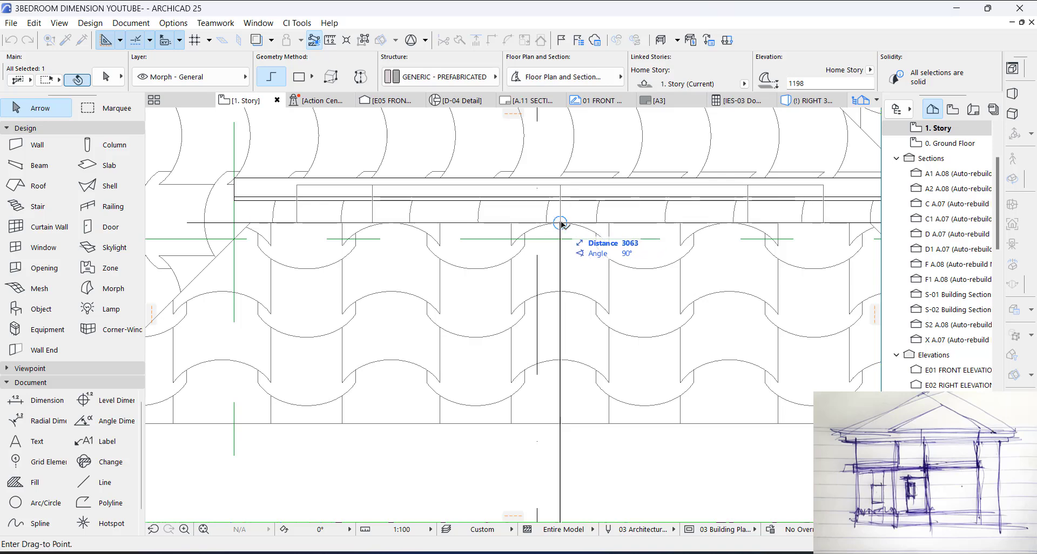
pyautogui.click(561, 222)
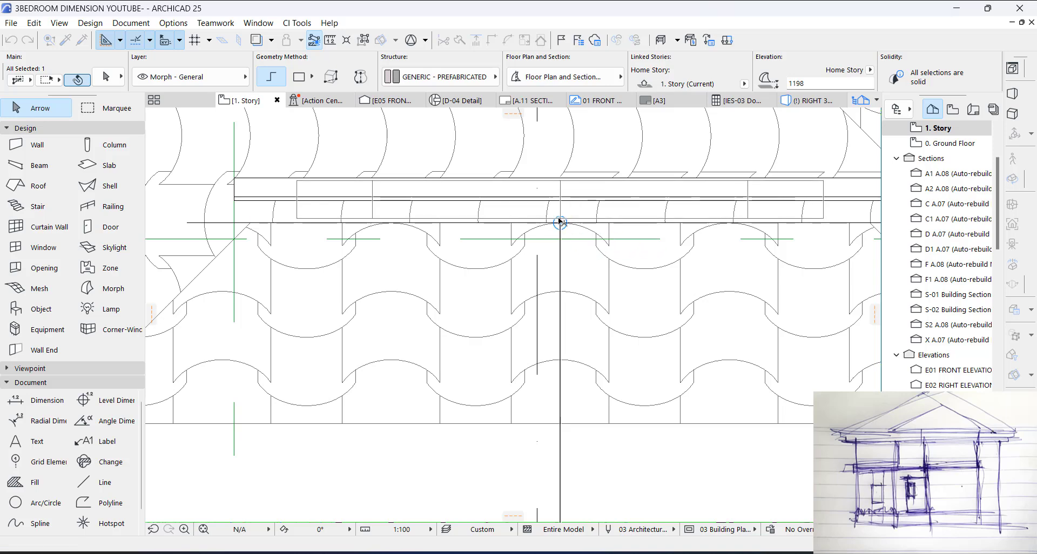
pyautogui.scroll(-3, 455, 258)
pyautogui.press('Escape')
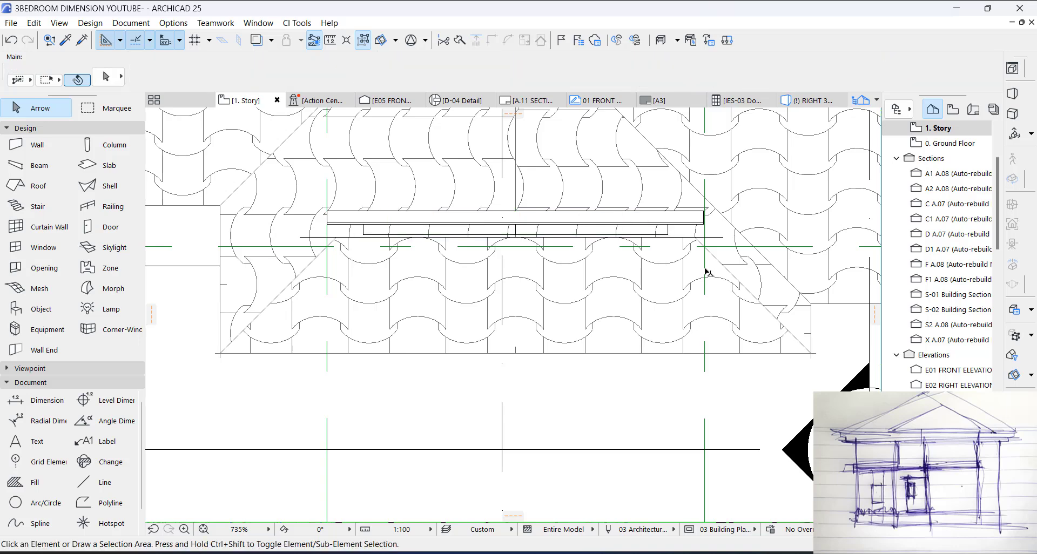
# Step: Select the larger gablet frame morph in the 3D model and show that selection on the floor plan
pyautogui.press('F3')
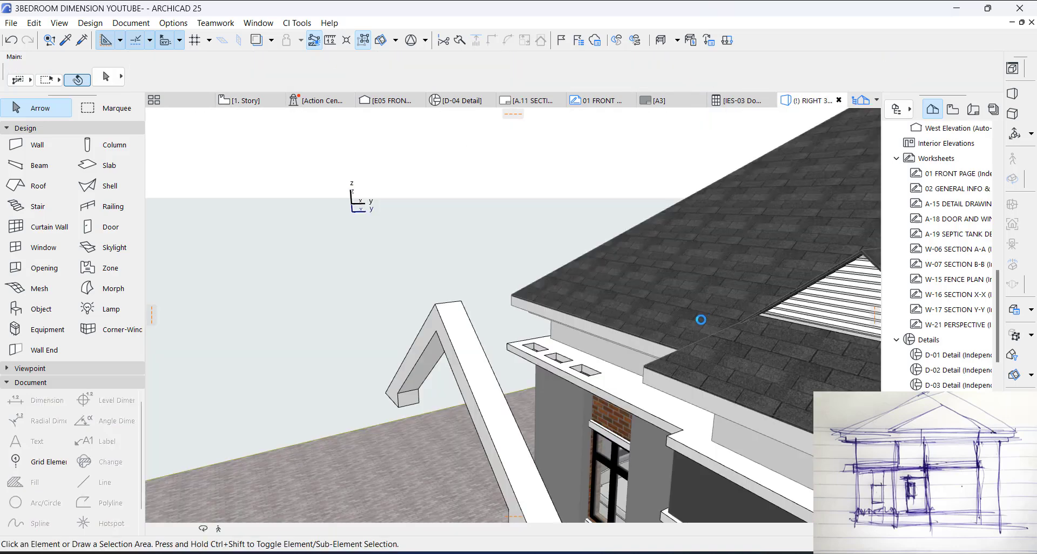
pyautogui.scroll(-3, 470, 324)
pyautogui.scroll(2, 765, 346)
pyautogui.scroll(2, 647, 290)
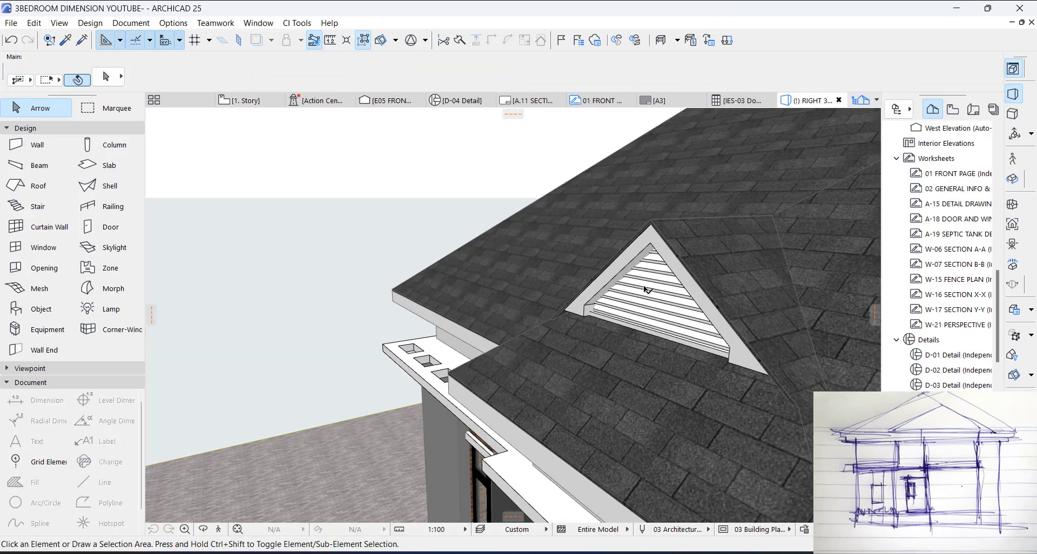
pyautogui.keyDown('shift'); pyautogui.moveTo(596, 380); pyautogui.dragTo(810, 327, button='middle'); pyautogui.keyUp('shift')
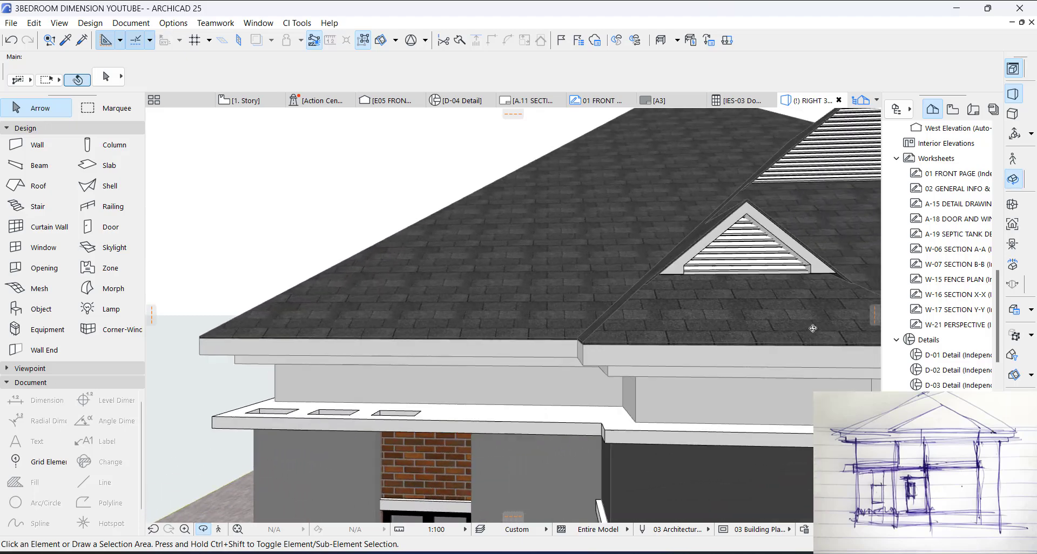
pyautogui.keyDown('shift'); pyautogui.moveTo(379, 335); pyautogui.dragTo(461, 361, button='middle'); pyautogui.keyUp('shift')
pyautogui.scroll(-3, 460, 361)
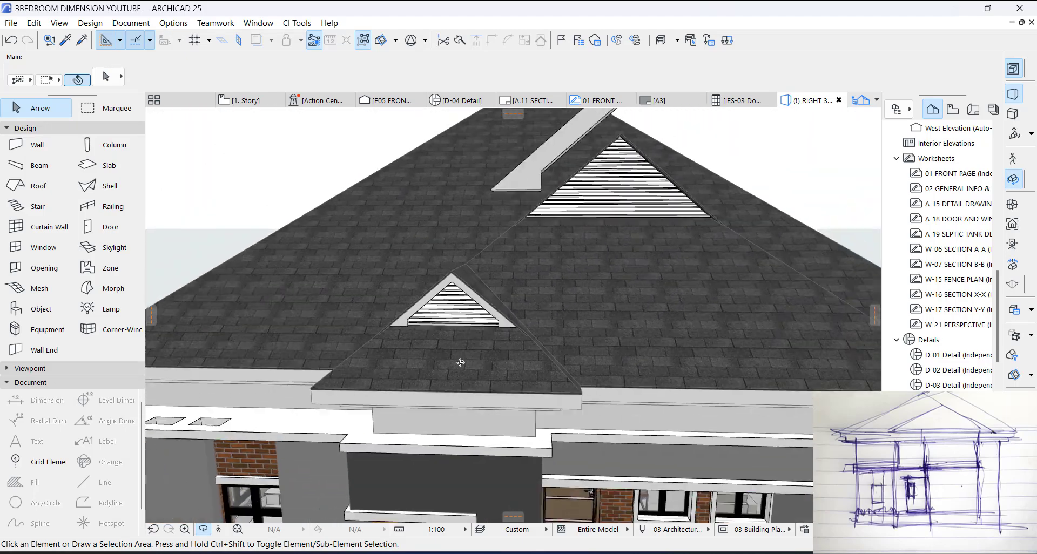
pyautogui.click(689, 171)
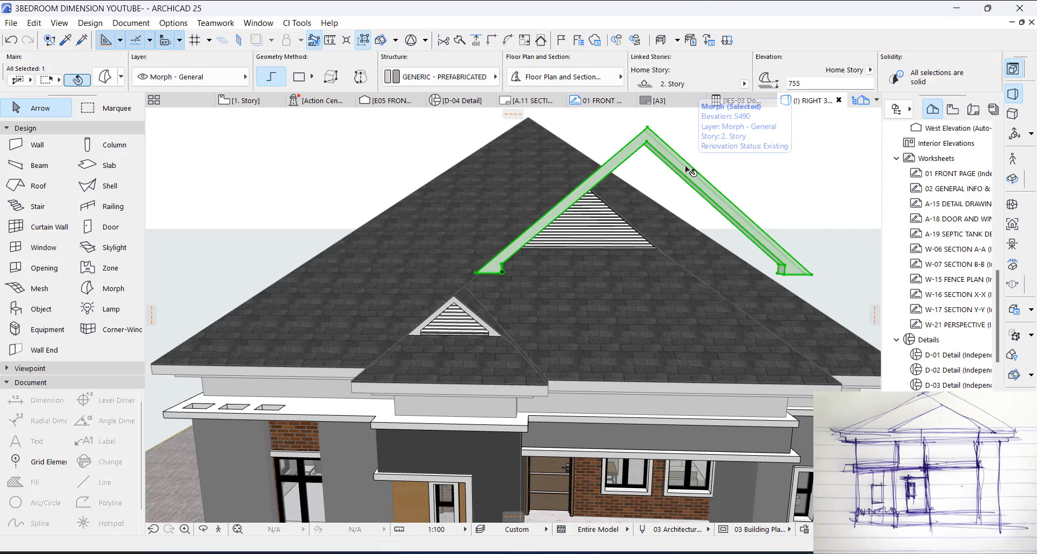
pyautogui.rightClick(685, 166)
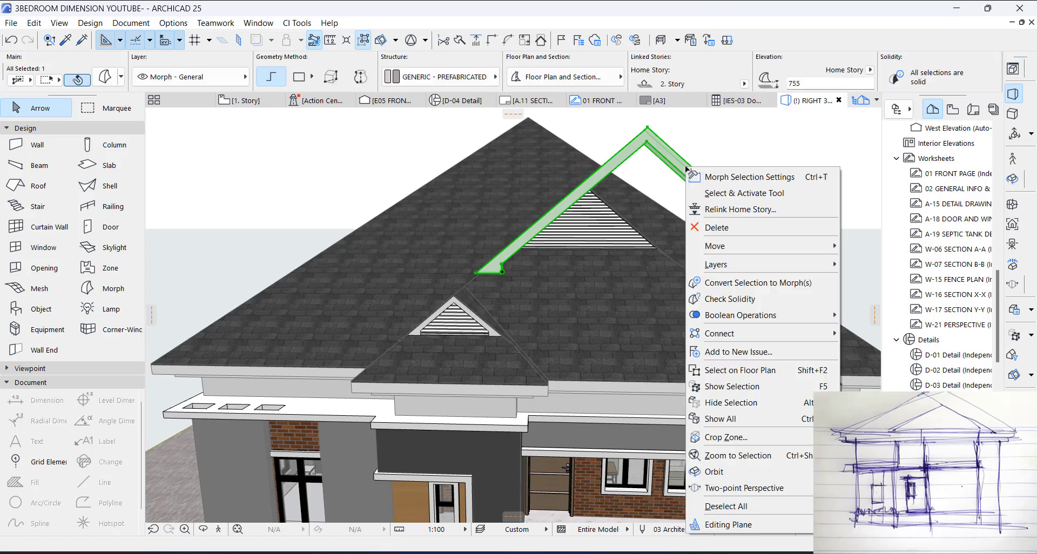
pyautogui.click(740, 370)
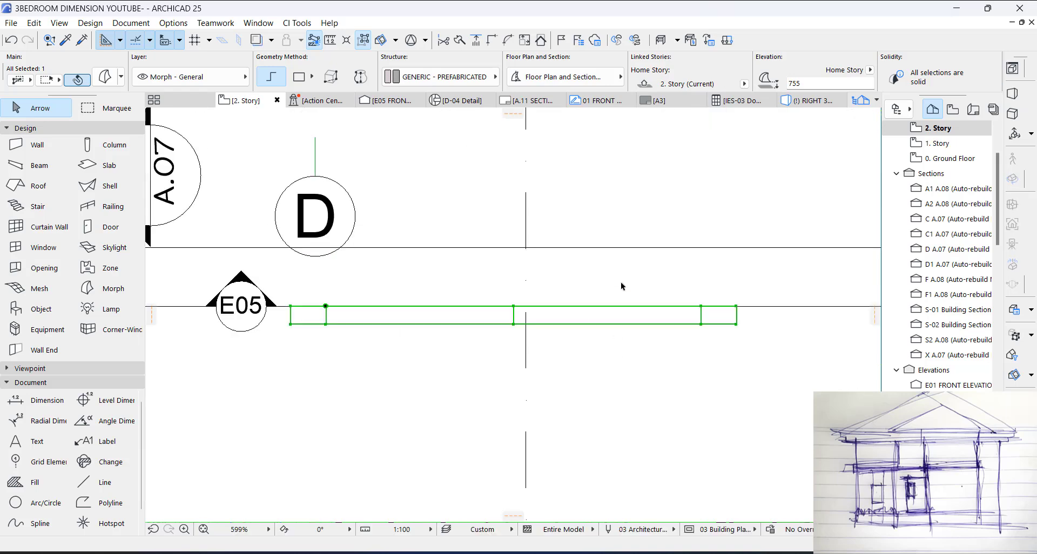
# Step: Move the larger frame morph about 4750 mm at 90° onto the front of the larger gablet on the 2. Story plan
pyautogui.scroll(-4, 615, 257)
pyautogui.scroll(-1, 611, 254)
pyautogui.scroll(1, 597, 351)
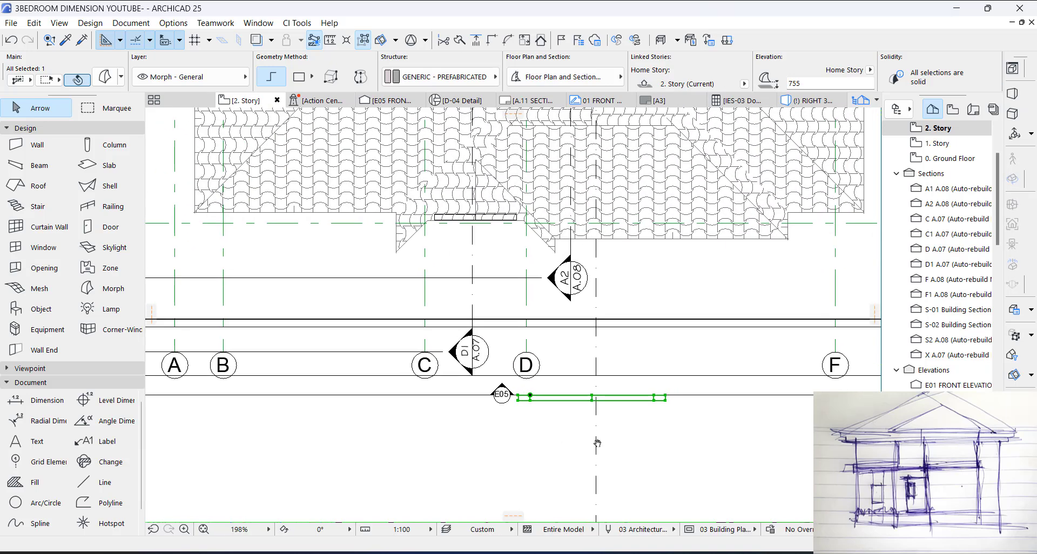
pyautogui.hotkey('ctrl', 'd')
pyautogui.click(591, 400)
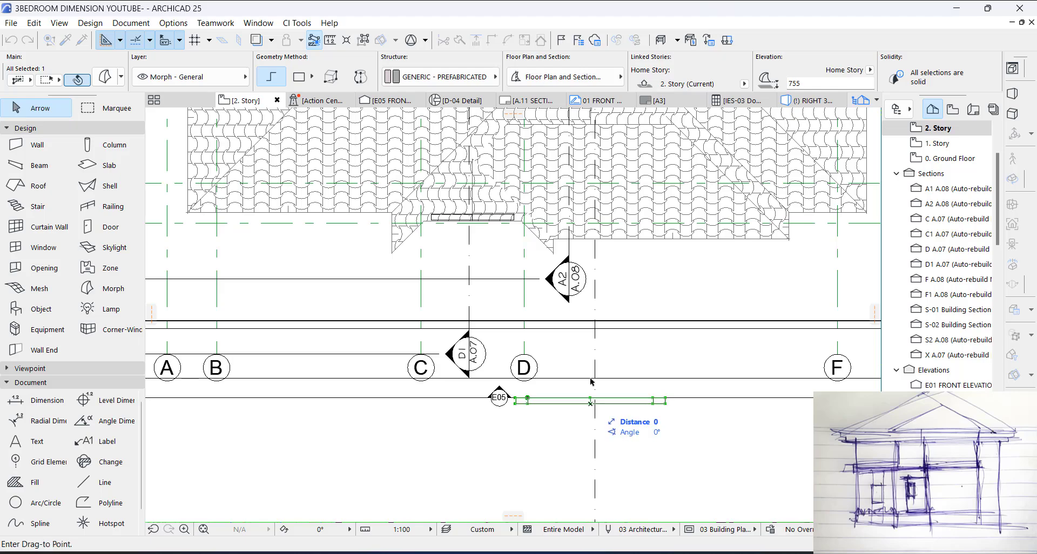
pyautogui.scroll(9, 579, 257)
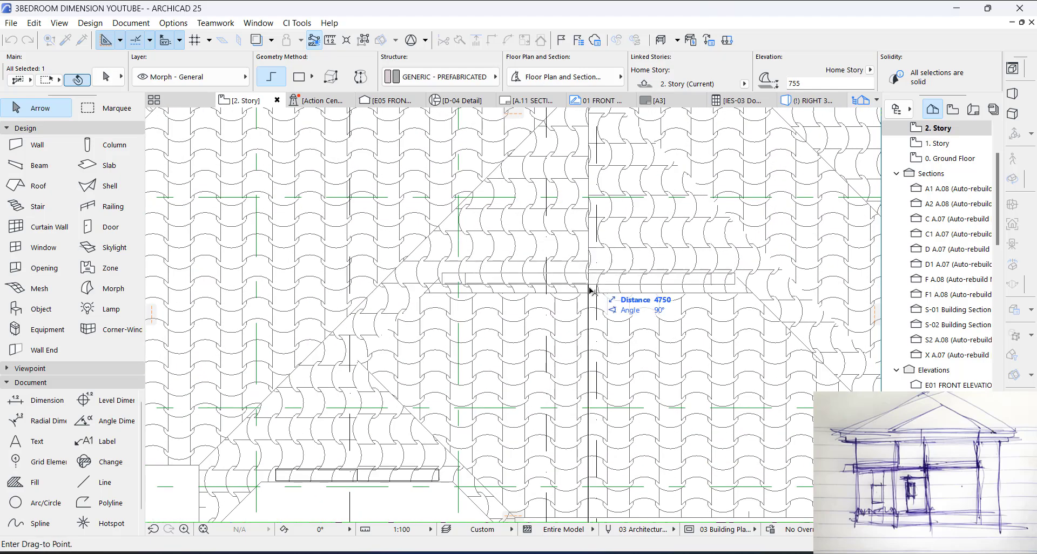
pyautogui.click(583, 292)
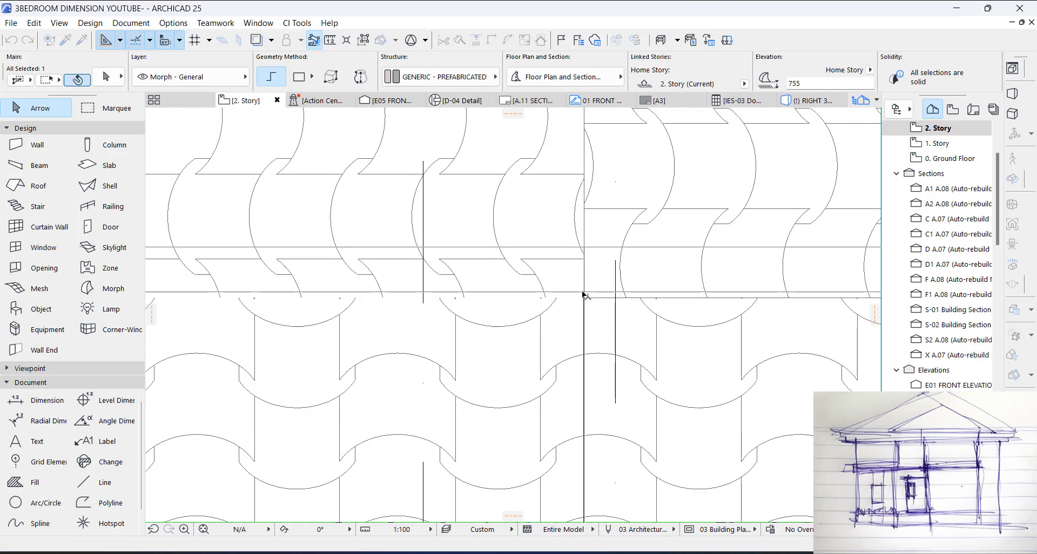
pyautogui.press('Escape')
# Step: Examine the placed gablet frames and the redesigned exterior in the 3D view
pyautogui.press('F3')
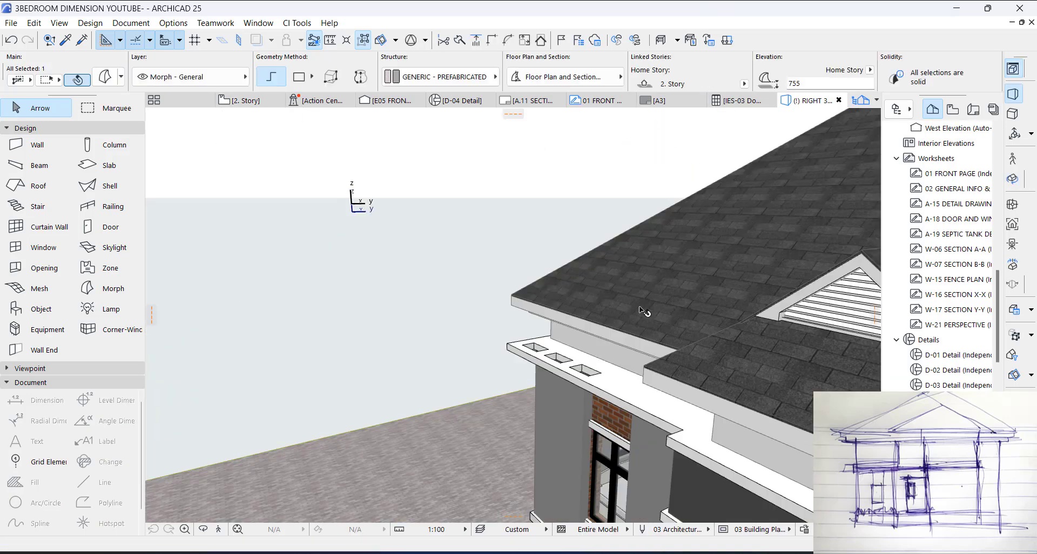
pyautogui.keyDown('shift'); pyautogui.moveTo(531, 400); pyautogui.dragTo(705, 355, button='middle'); pyautogui.keyUp('shift')
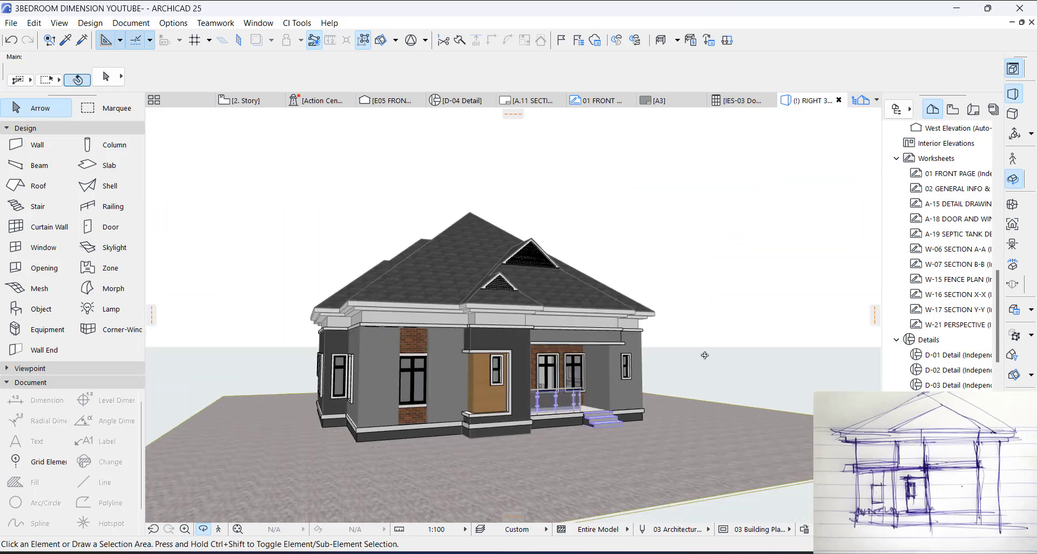
pyautogui.keyDown('shift'); pyautogui.moveTo(484, 395); pyautogui.dragTo(607, 423, button='middle'); pyautogui.keyUp('shift')
# Step: Enclose both house versions in one marquee on the 2. Story floor plan and show the marquee area in 3D
pyautogui.press('F2')
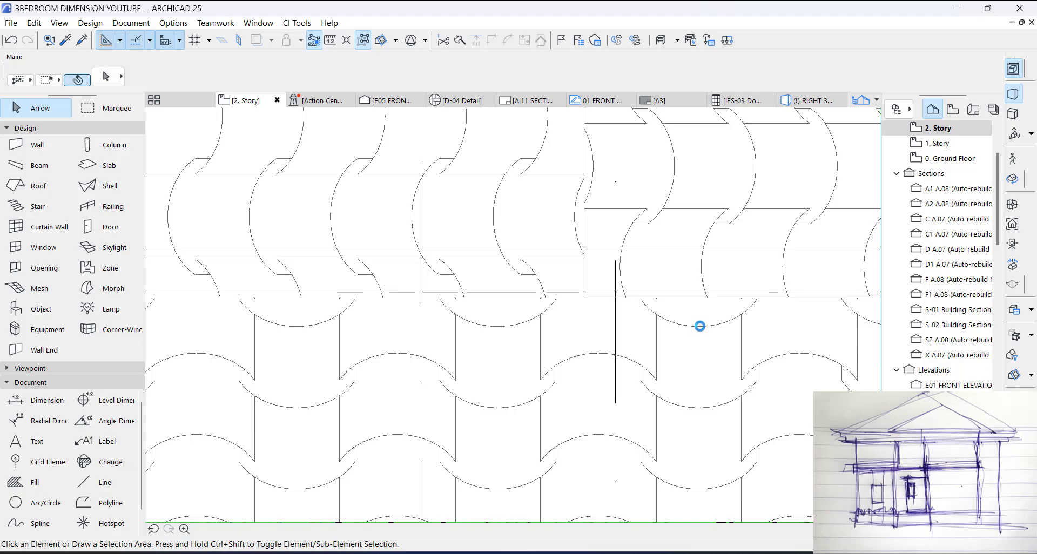
pyautogui.scroll(-12, 703, 329)
pyautogui.moveTo(439, 285); pyautogui.dragTo(832, 338, button='middle')
pyautogui.click(106, 108)
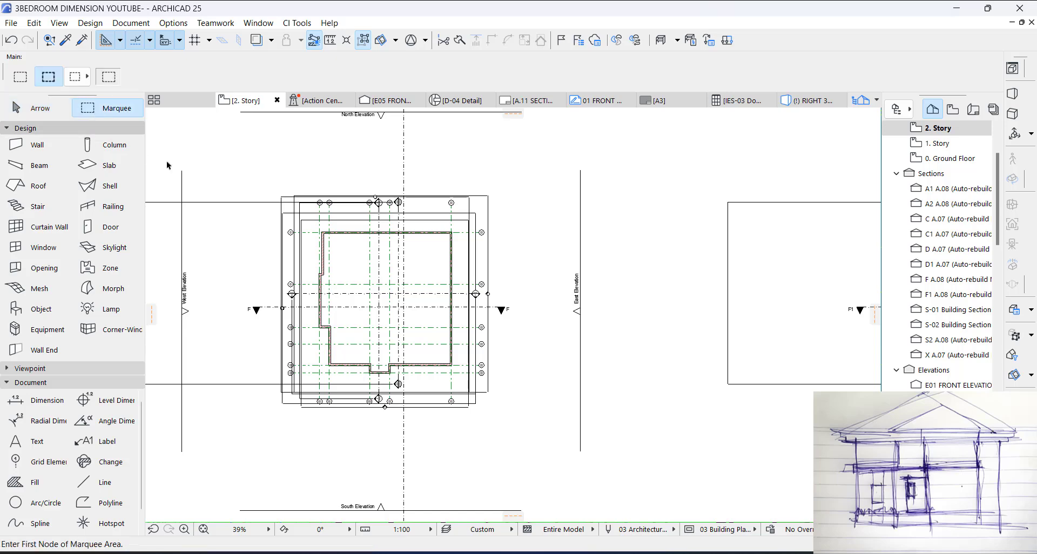
pyautogui.click(191, 169)
pyautogui.press('Escape')
pyautogui.scroll(-5, 425, 214)
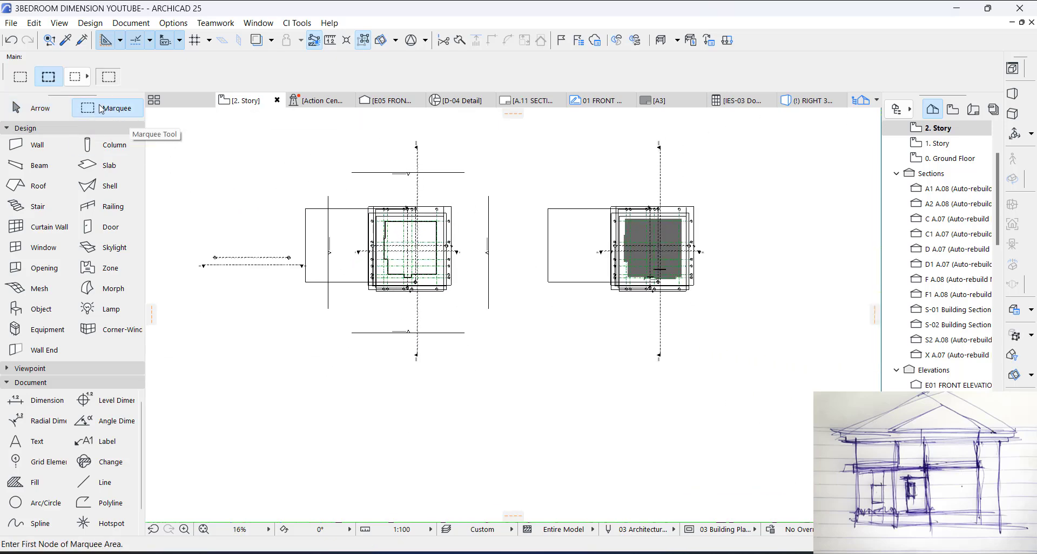
pyautogui.click(231, 171)
pyautogui.click(810, 366)
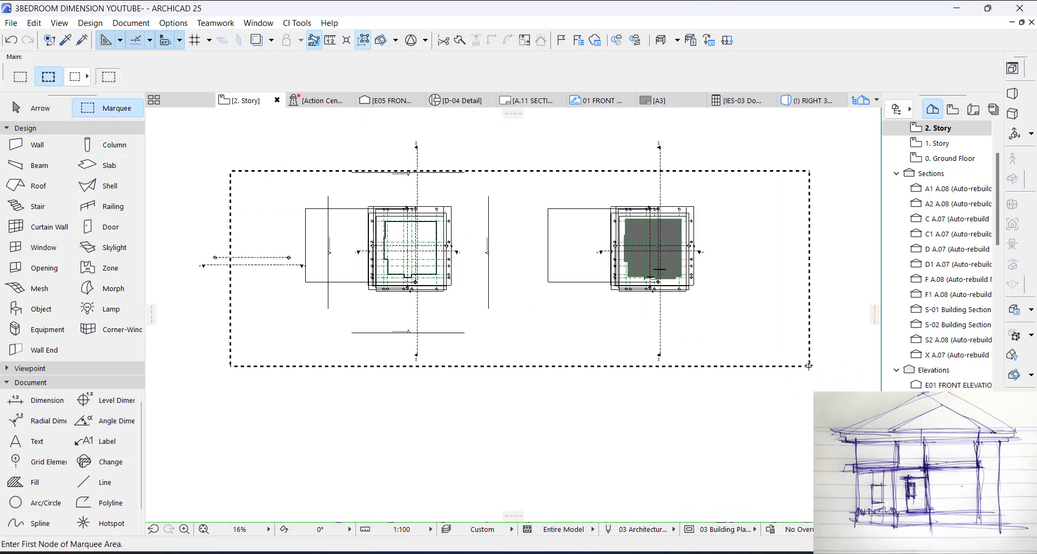
pyautogui.press('F5')
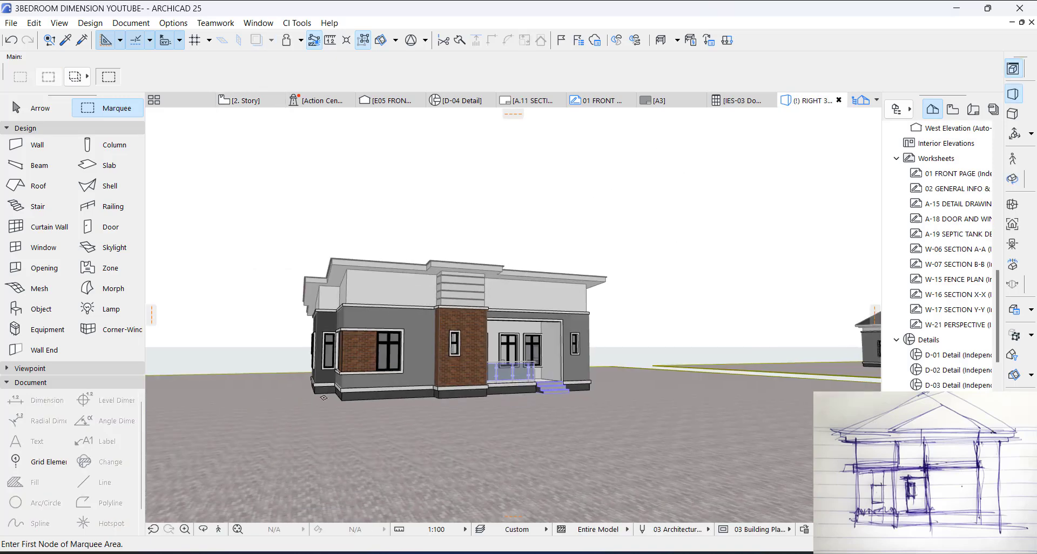
# Step: Compare the original house with the redesigned one in 3D, examining the new roof, gablets and front facade
pyautogui.scroll(3, 427, 303)
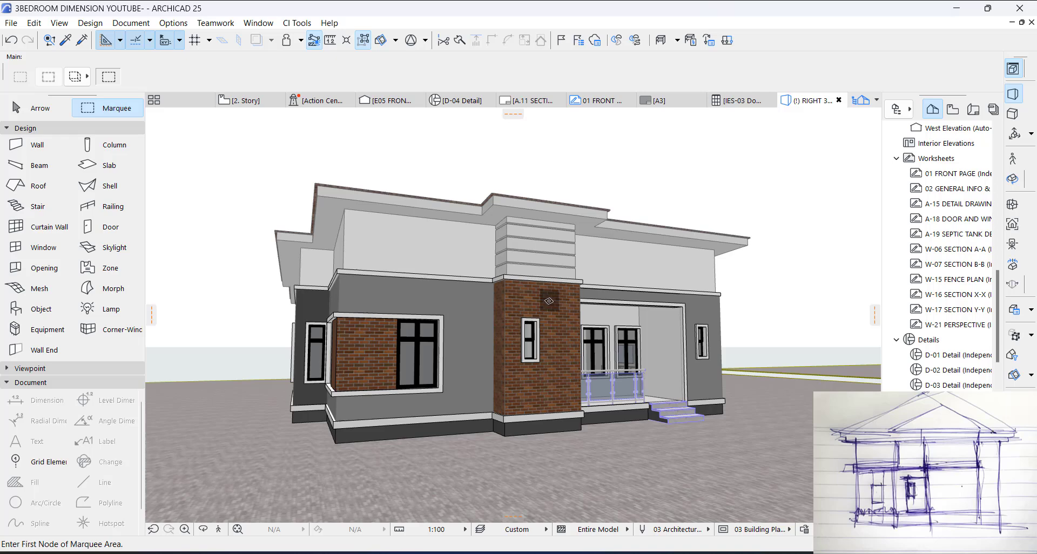
pyautogui.press('Escape')
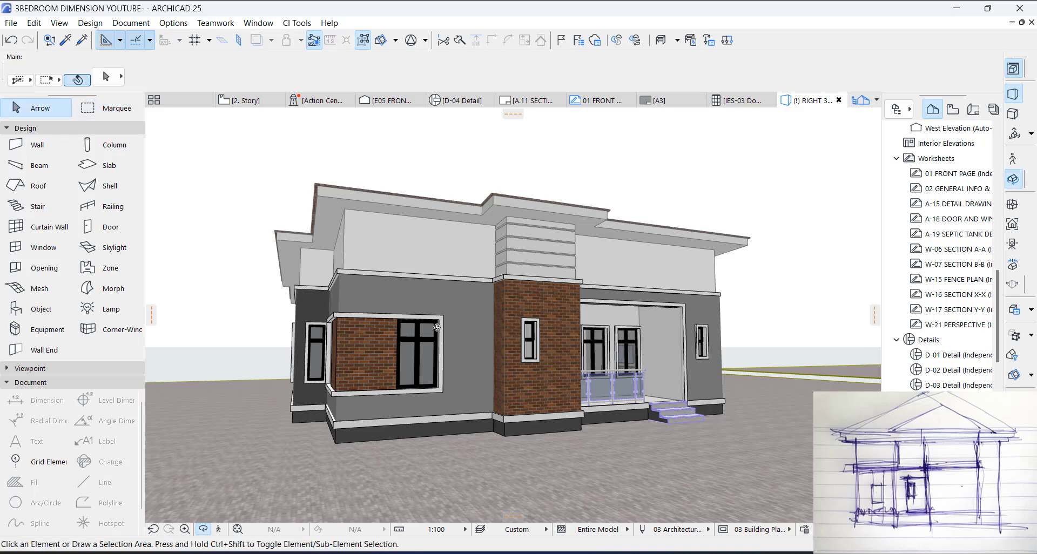
pyautogui.keyDown('shift'); pyautogui.moveTo(606, 341); pyautogui.dragTo(335, 200, button='middle'); pyautogui.keyUp('shift')
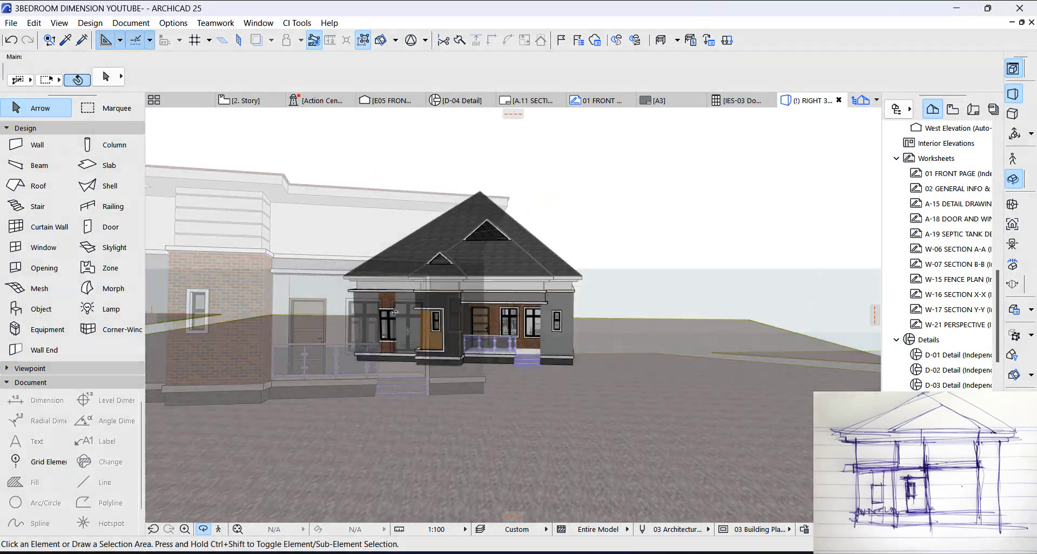
pyautogui.keyDown('shift'); pyautogui.moveTo(394, 313); pyautogui.dragTo(472, 286, button='middle'); pyautogui.keyUp('shift')
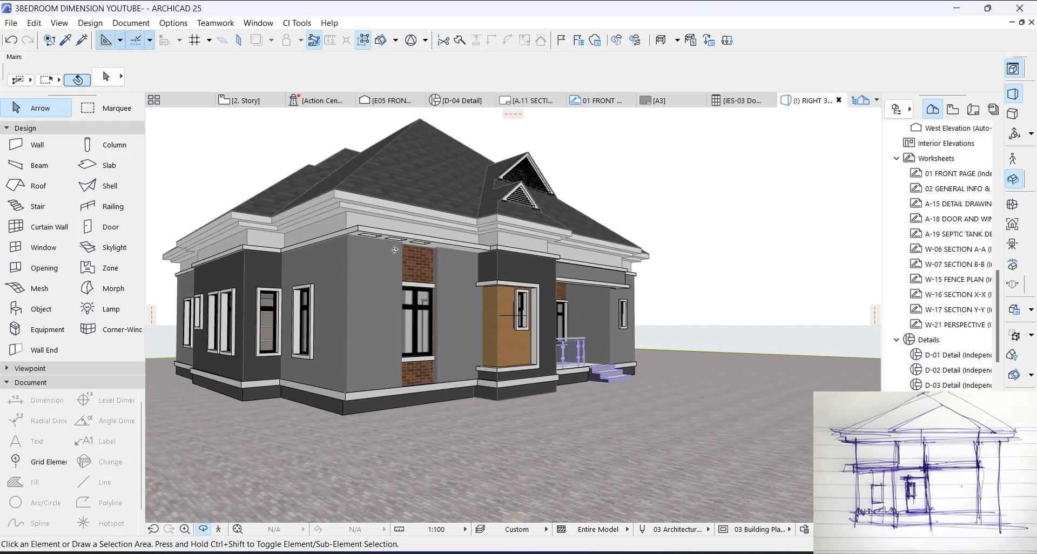
pyautogui.keyDown('shift'); pyautogui.moveTo(395, 250); pyautogui.dragTo(757, 280, button='middle'); pyautogui.keyUp('shift')
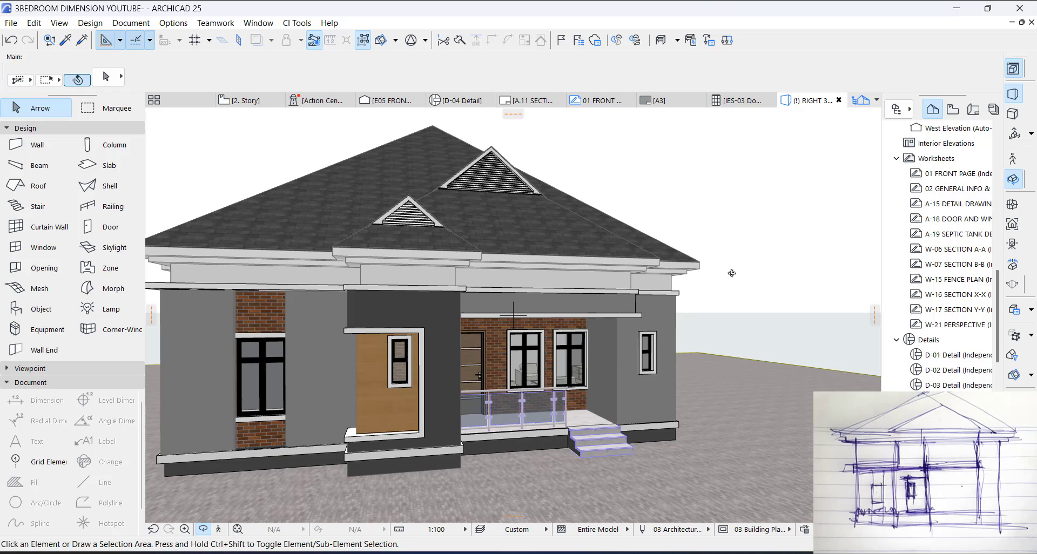
pyautogui.keyDown('shift'); pyautogui.moveTo(709, 268); pyautogui.dragTo(664, 298, button='middle'); pyautogui.keyUp('shift')
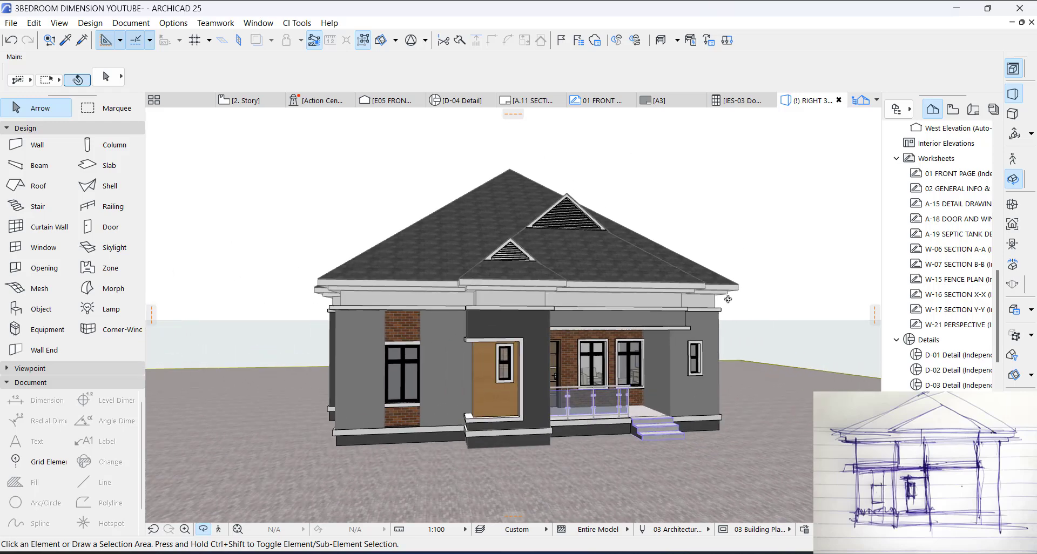